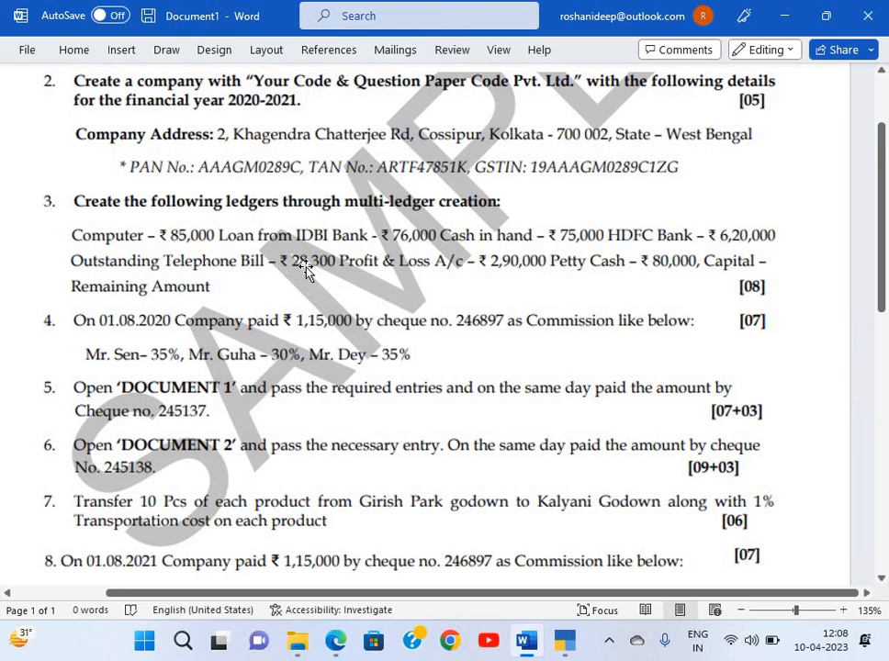
# Scroll through the Word assignment questions, then switch to the Document 1 invoice PDF
pyautogui.scroll(-2, 334, 406)
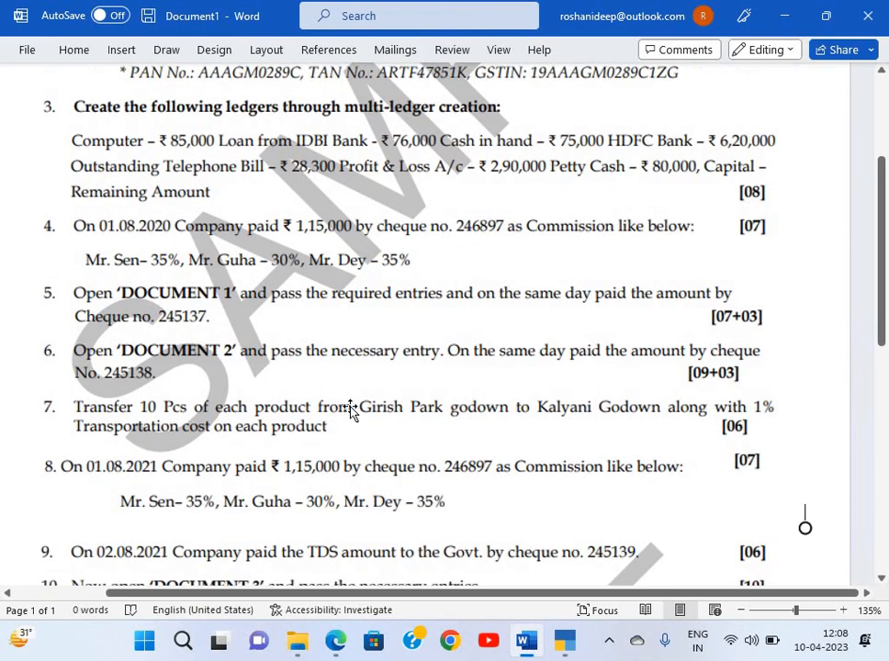
pyautogui.scroll(-3, 350, 410)
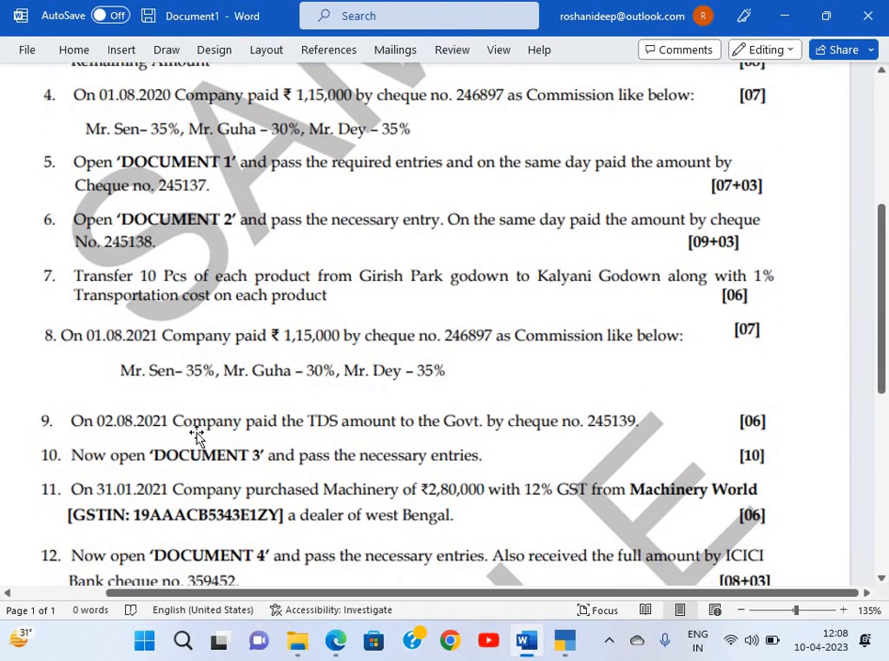
pyautogui.scroll(1, 803, 404)
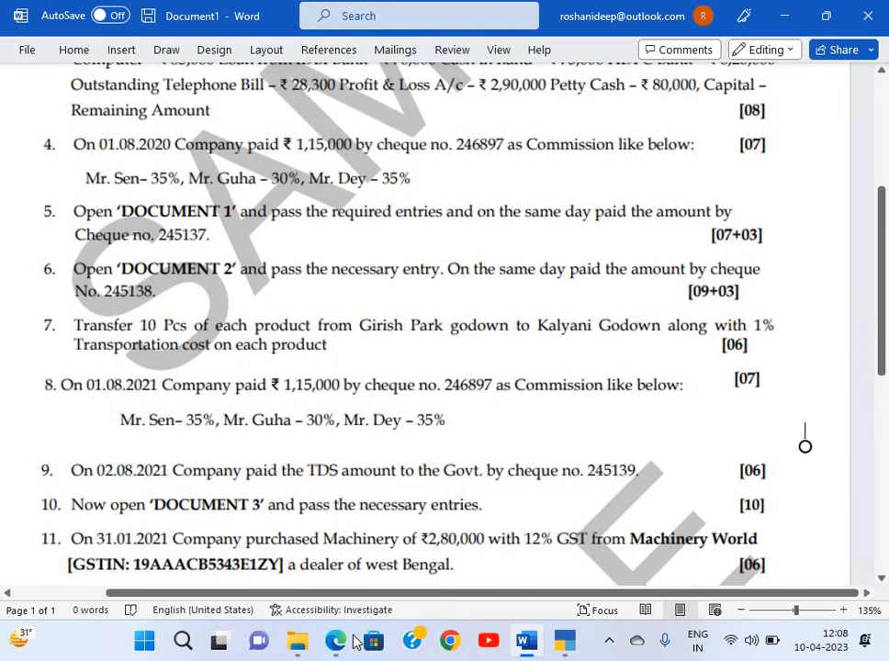
pyautogui.hotkey('alt', 'Tab')
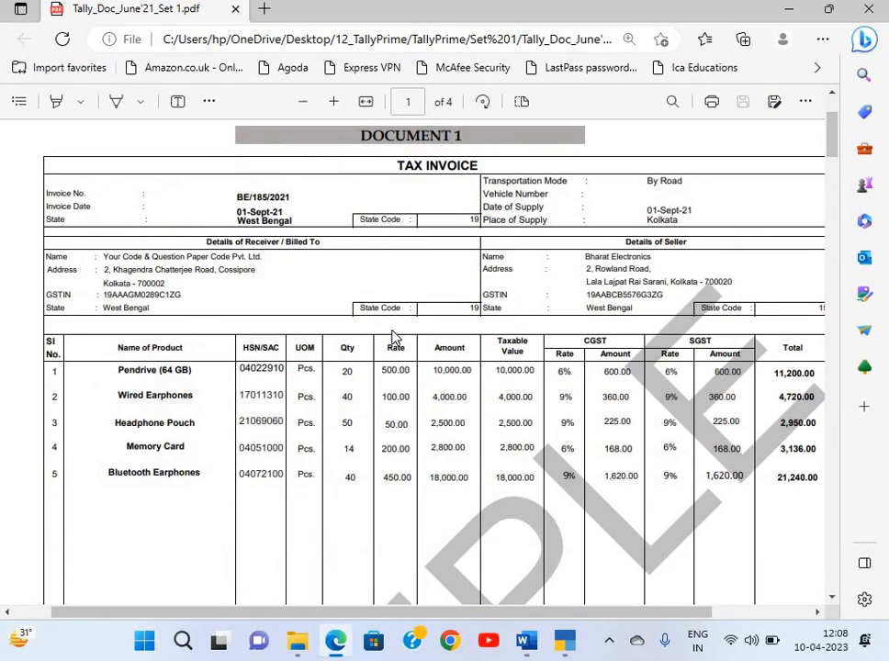
# Page through all four tax invoices, then return to the Word question paper at tasks 4–11
pyautogui.scroll(1, 396, 337)
pyautogui.scroll(-1, 396, 337)
pyautogui.scroll(1, 396, 337)
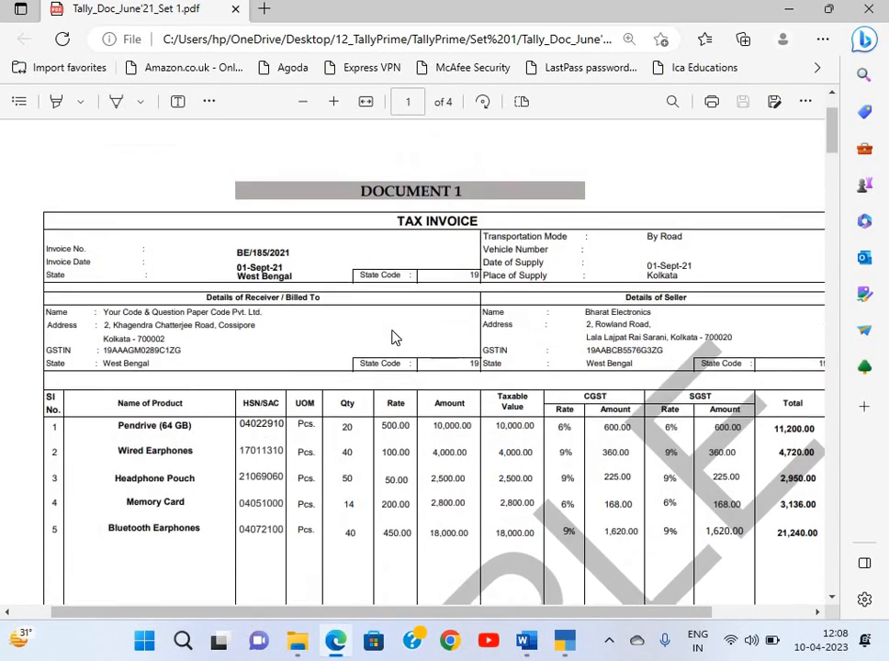
pyautogui.scroll(-10, 396, 337)
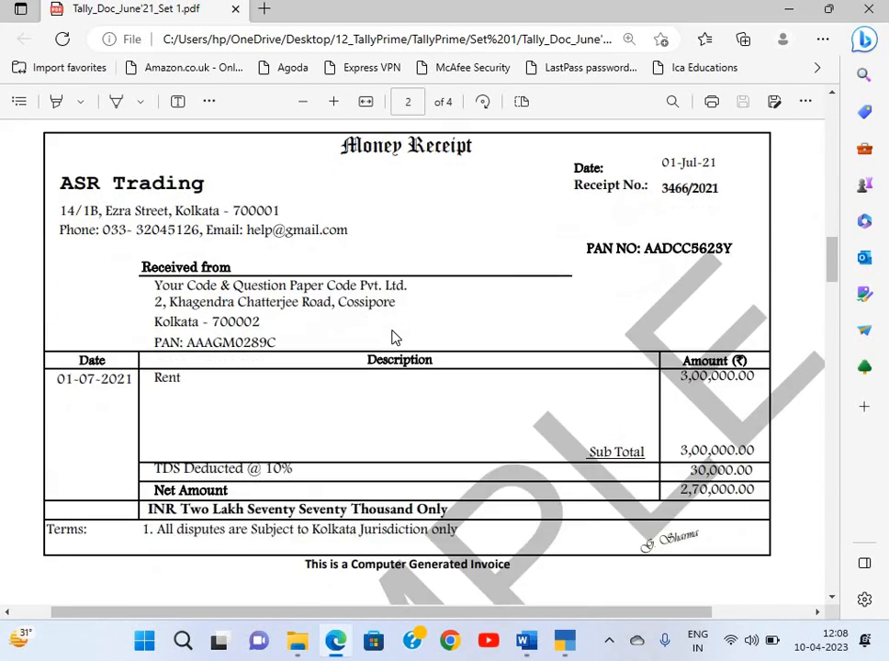
pyautogui.scroll(-8, 396, 337)
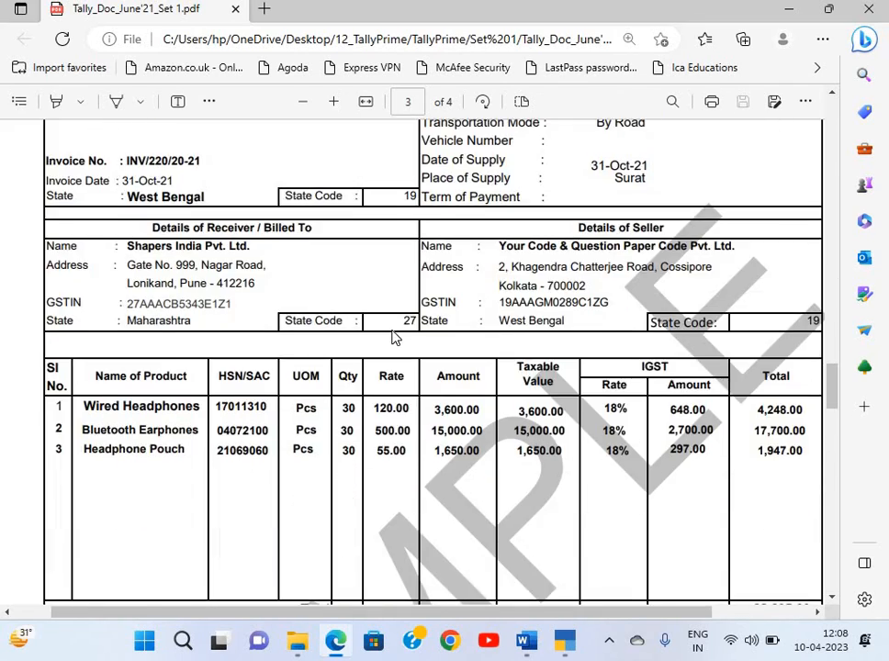
pyautogui.scroll(-8, 396, 337)
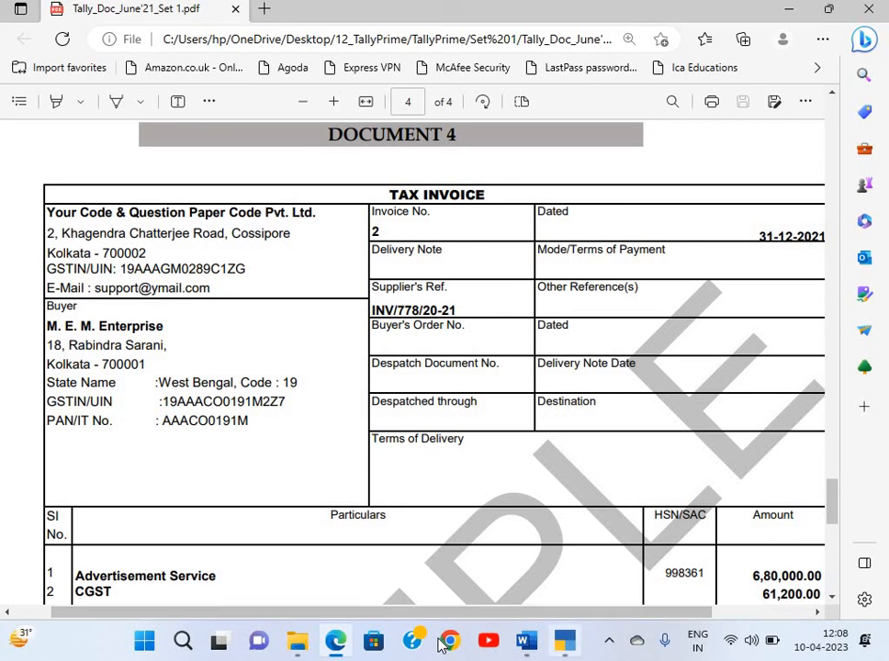
pyautogui.click(521, 650)
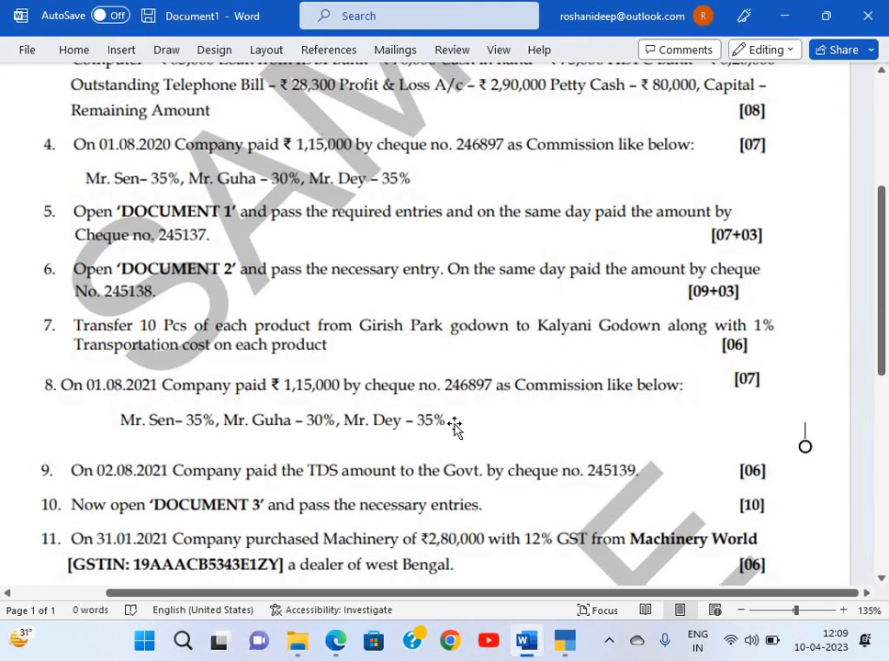
# Scroll back up to question 2's company details, then bring TallyPrime's Gateway of Tally forward
pyautogui.scroll(1, 454, 429)
pyautogui.scroll(1, 455, 427)
pyautogui.scroll(2, 454, 424)
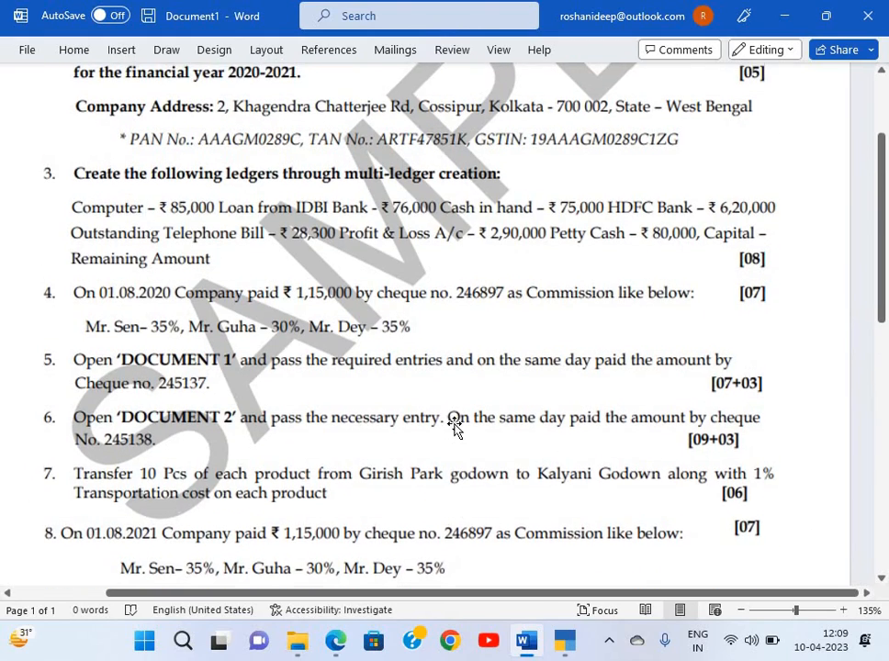
pyautogui.scroll(1, 269, 207)
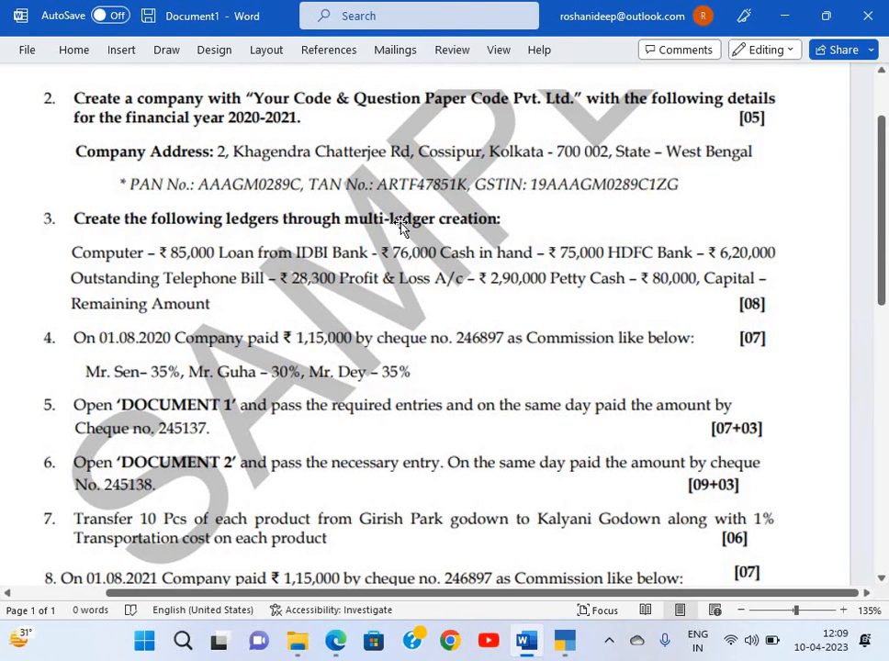
pyautogui.hotkey('alt', 'Tab')
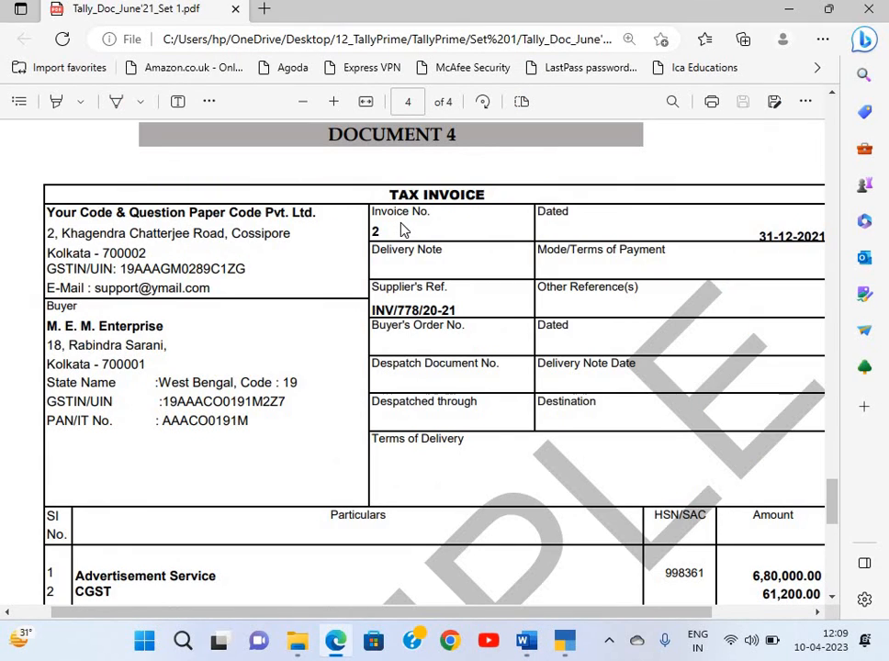
pyautogui.hotkey('alt', 'Tab')
pyautogui.press('Tab')
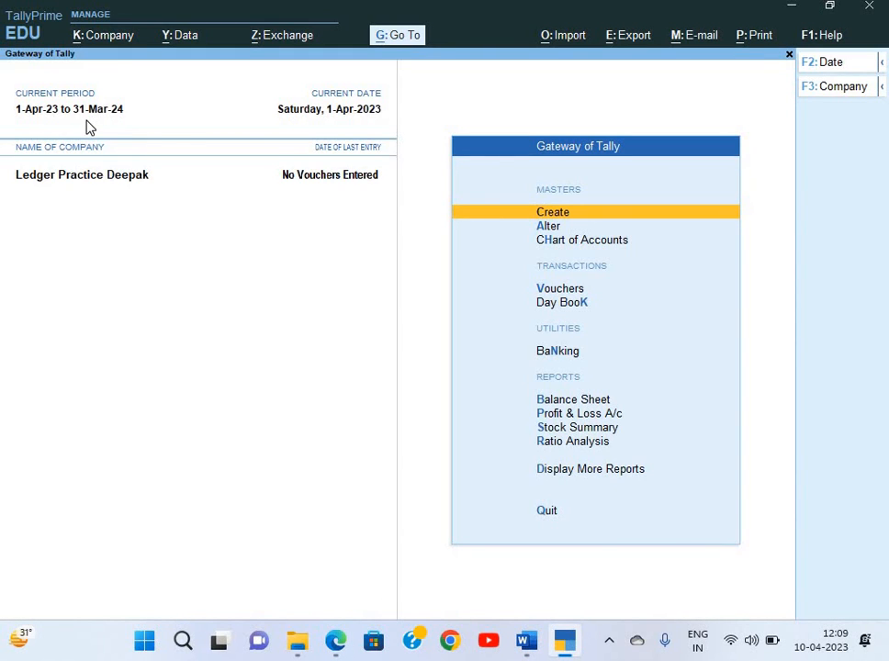
# Recheck the question paper and invoice, then open TallyPrime's Company menu with Alt+K
pyautogui.hotkey('alt', 'Tab')
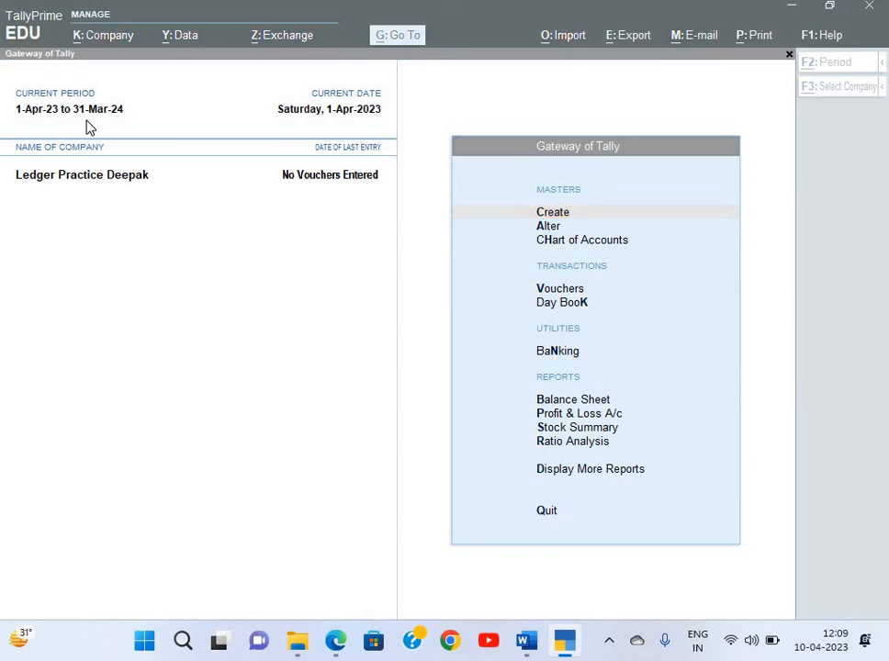
pyautogui.hotkey('alt', 'Tab')
pyautogui.press('Tab')
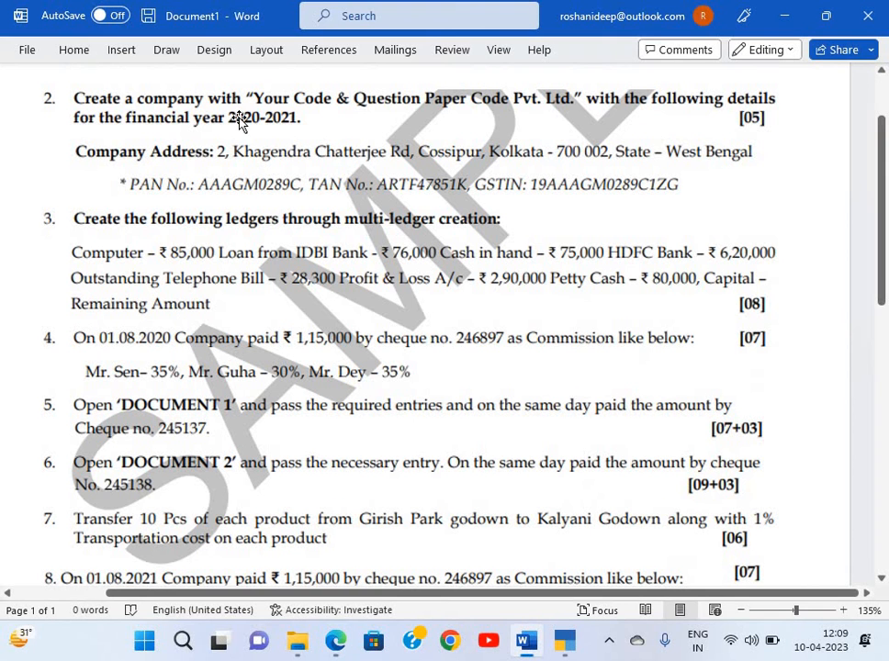
pyautogui.scroll(-3, 298, 255)
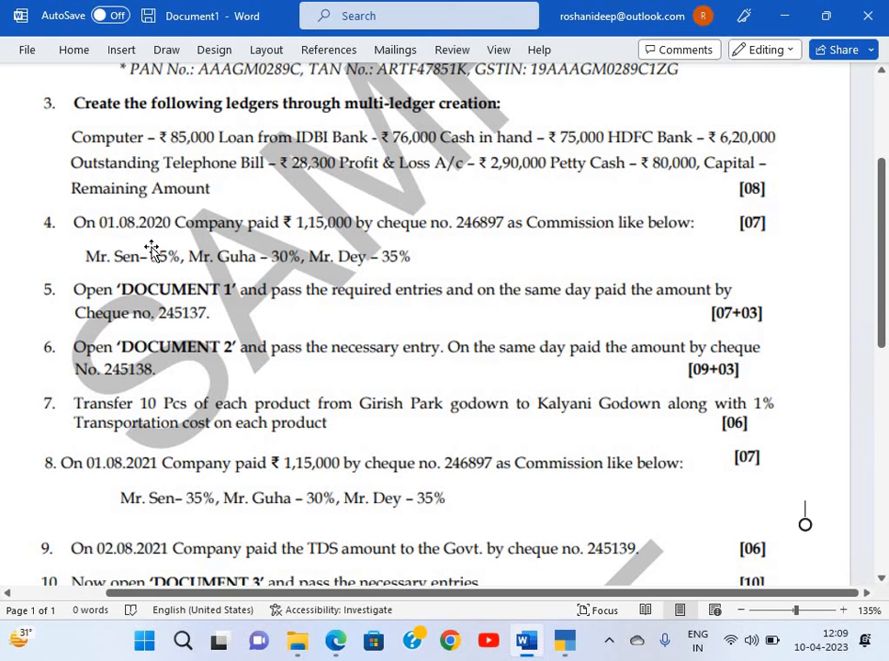
pyautogui.scroll(2, 151, 250)
pyautogui.hotkey('alt', 'Tab')
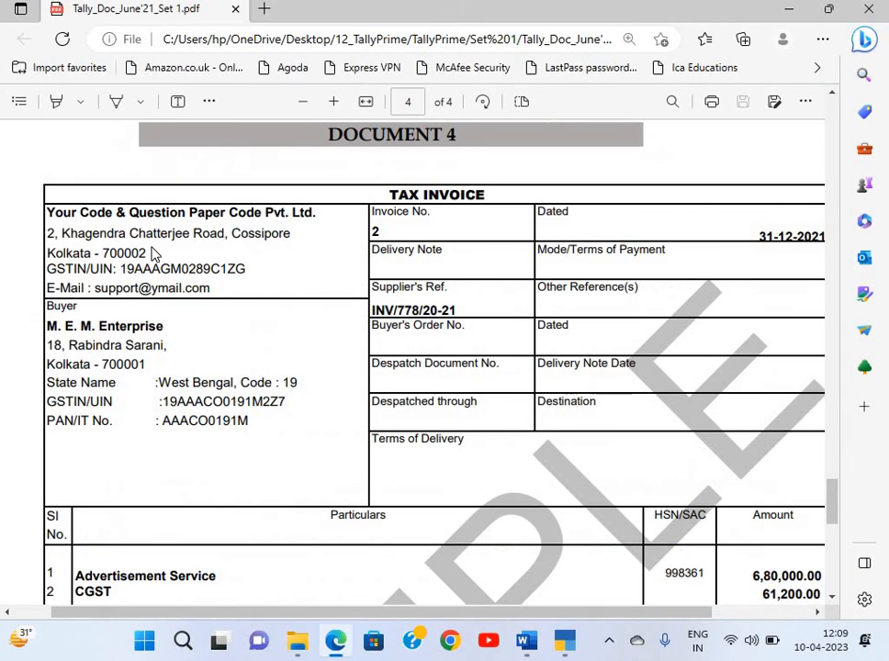
pyautogui.hotkey('alt', 'Tab')
pyautogui.hotkey('alt', 'Tab')
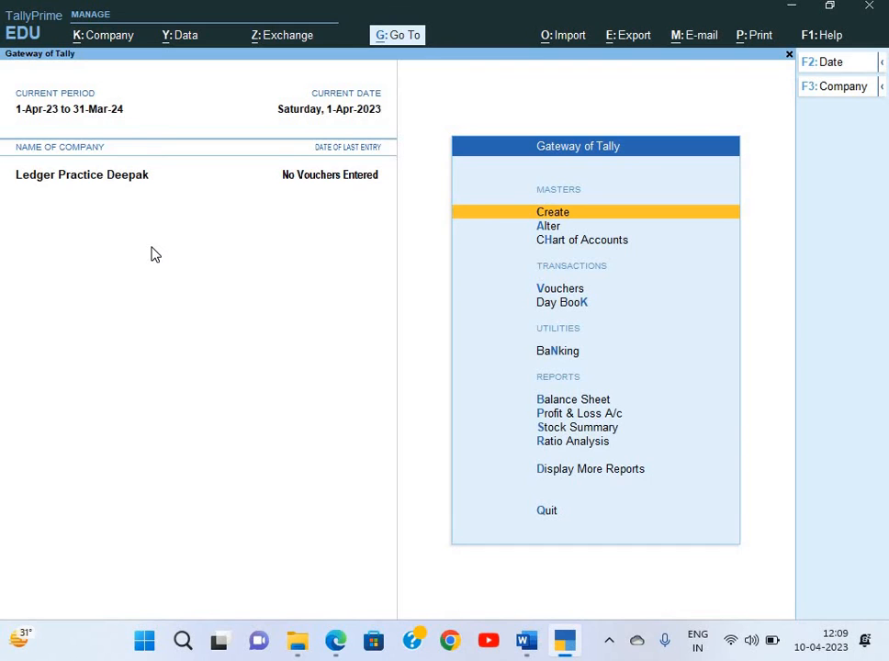
pyautogui.hotkey('alt', 'k')
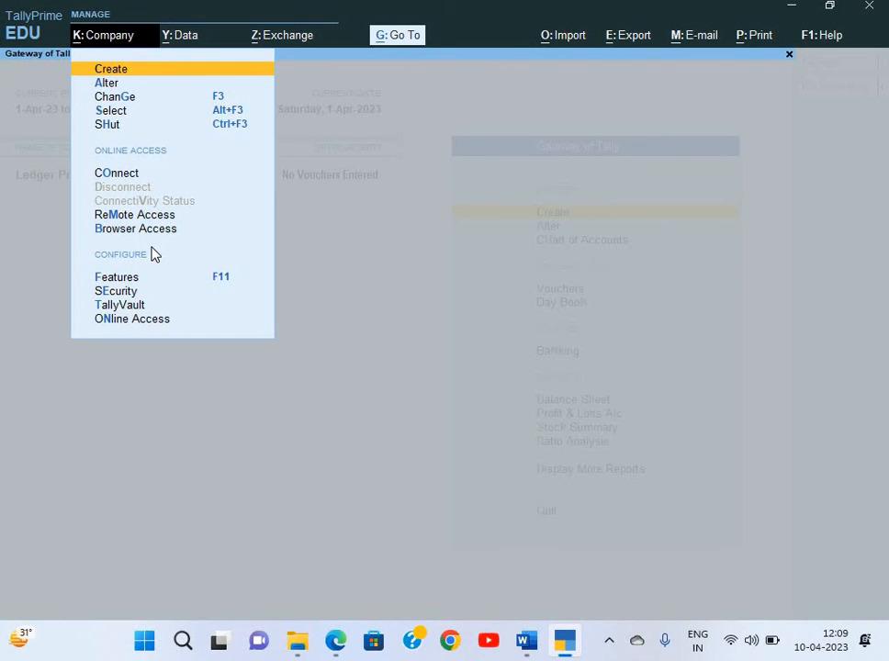
# Start a new company named 'Deepak Paper Code 1' with the same mailing name
pyautogui.press('Return')
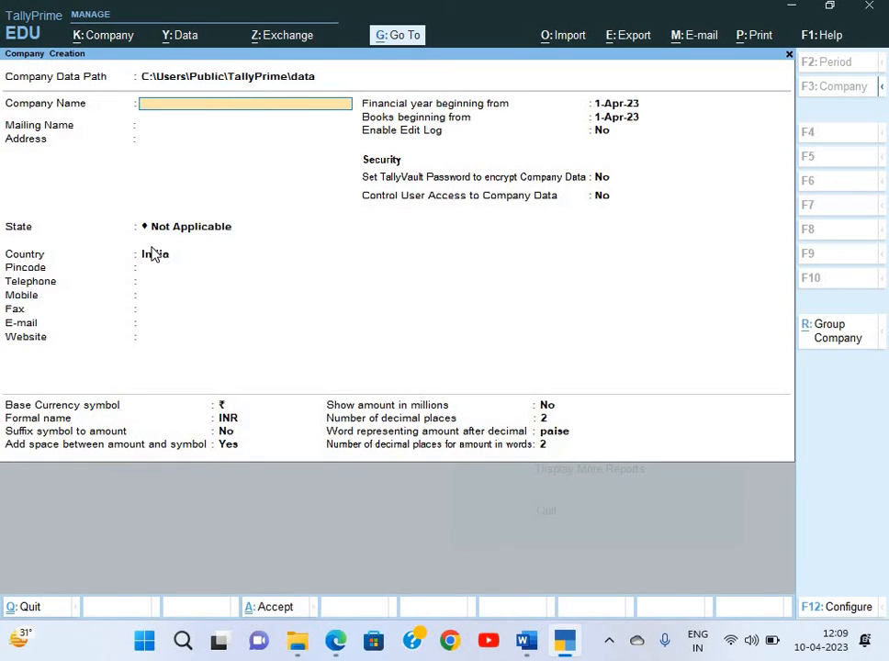
pyautogui.write('Deepak Paper c')
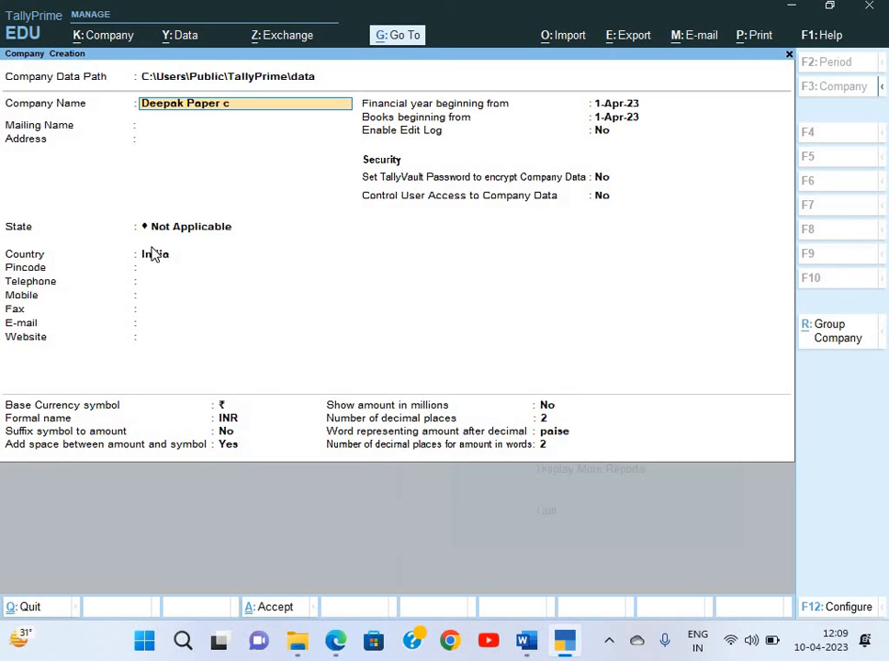
pyautogui.write('ode')
pyautogui.press('Return')
pyautogui.press('BackSpace')
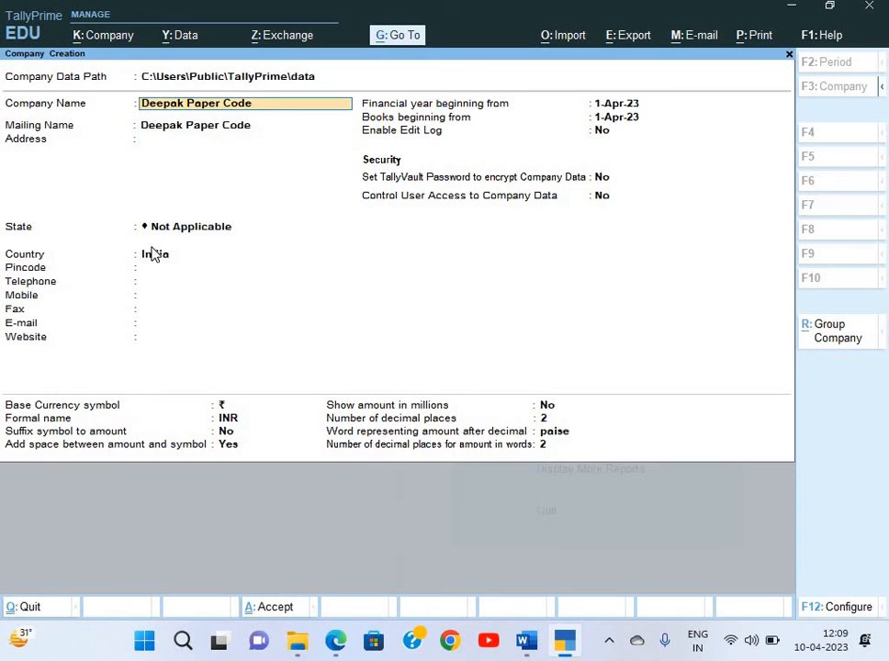
pyautogui.press('Return')
pyautogui.press('Return')
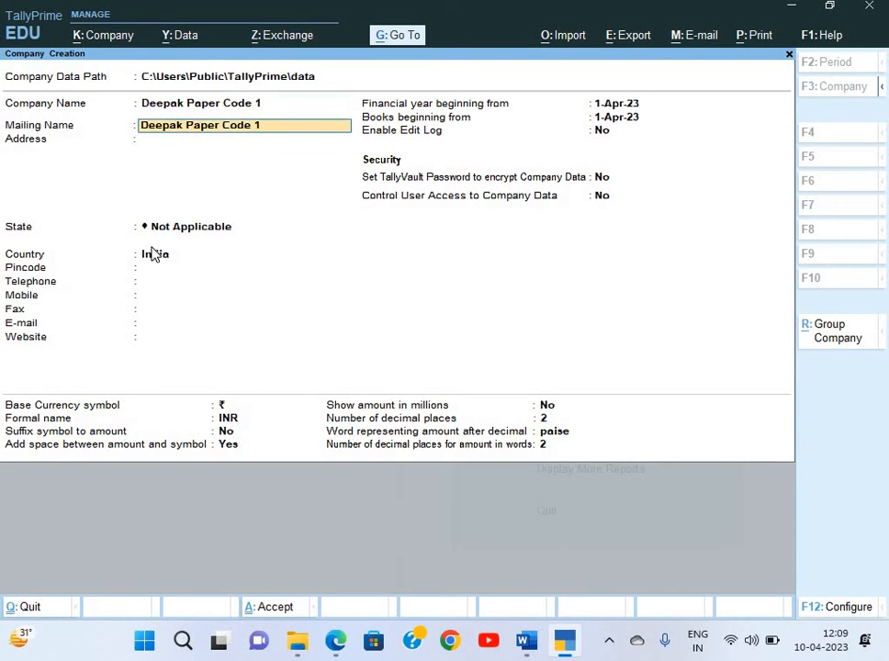
pyautogui.hotkey('alt', 'Tab')
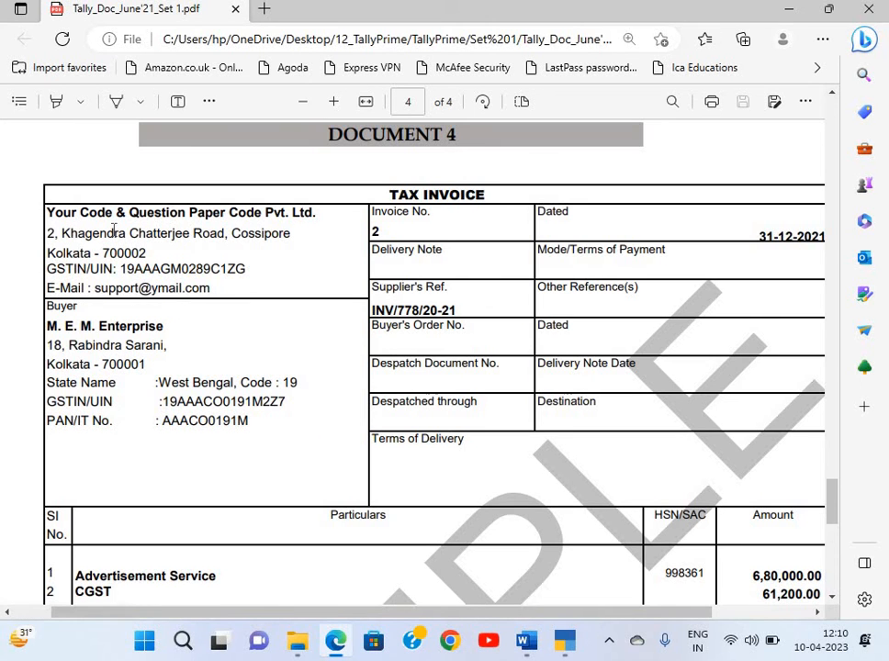
# Copy the Cossipore street address and city/PIN lines from the invoice into the company Address
pyautogui.scroll(2, 255, 250)
pyautogui.scroll(-2, 255, 250)
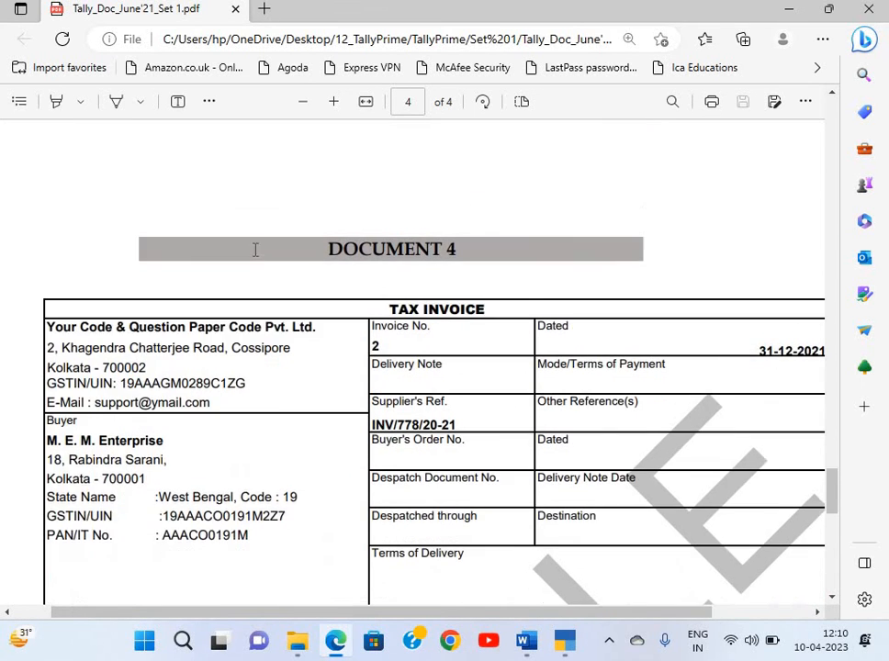
pyautogui.scroll(-1, 255, 249)
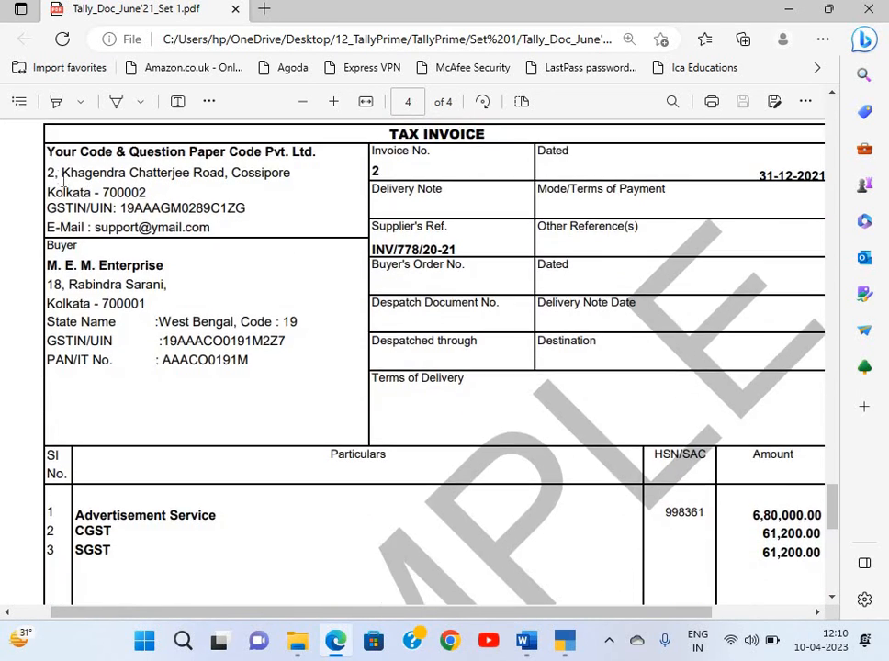
pyautogui.moveTo(48, 172); pyautogui.dragTo(298, 170)
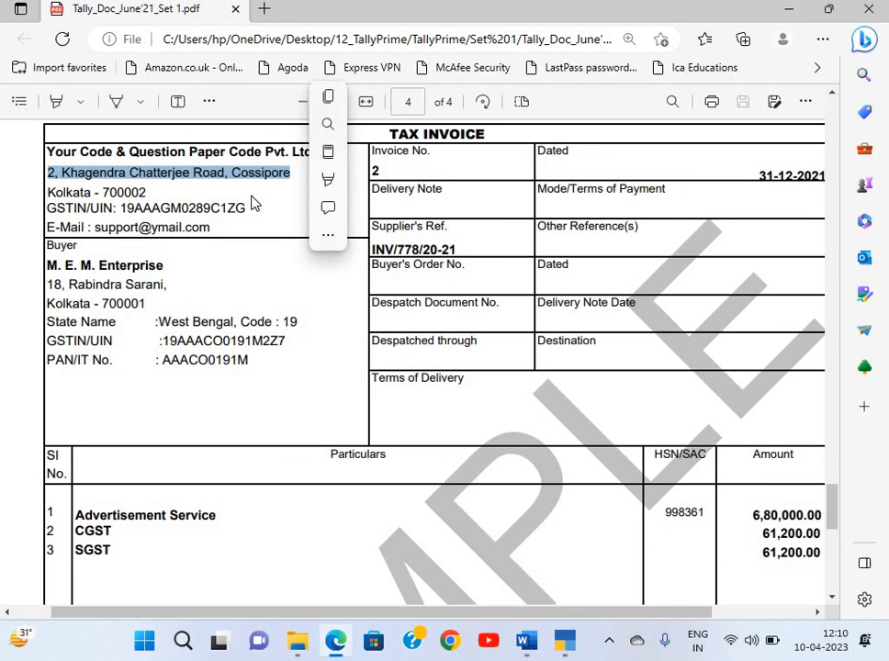
pyautogui.hotkey('ctrl', 'c')
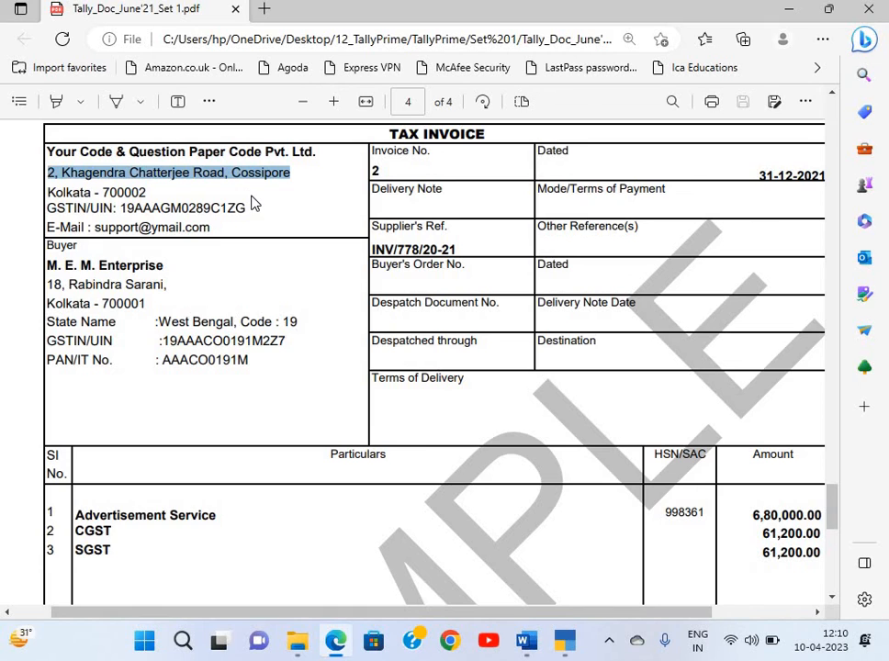
pyautogui.hotkey('alt', 'Tab')
pyautogui.hotkey('ctrl', 'alt', 'v')
pyautogui.press('Return')
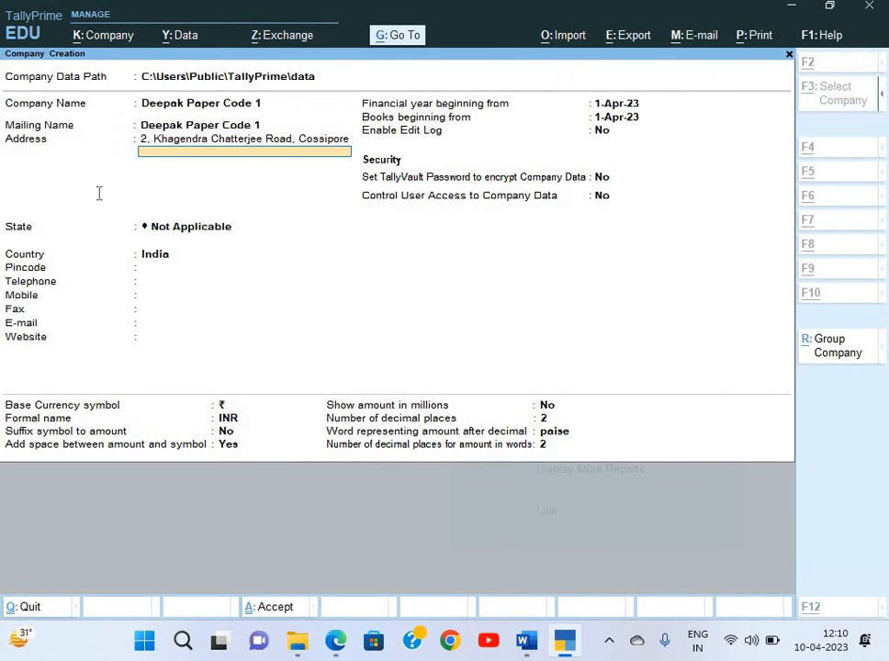
pyautogui.hotkey('alt', 'Tab')
pyautogui.moveTo(48, 192); pyautogui.dragTo(154, 199)
pyautogui.hotkey('ctrl', 'c')
pyautogui.hotkey('alt', 'Tab')
pyautogui.hotkey('ctrl', 'alt', 'v')
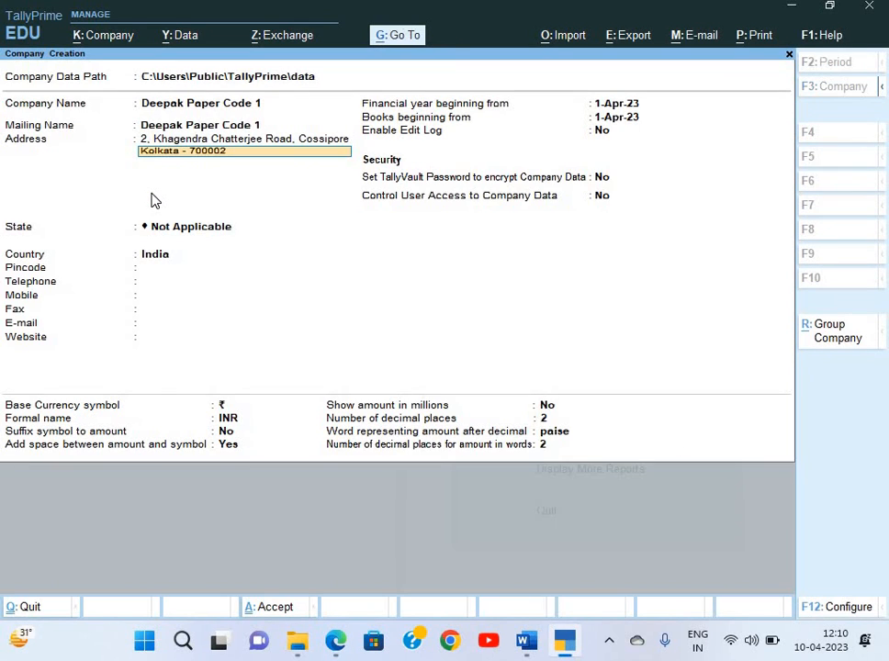
pyautogui.press('Return')
pyautogui.press('Return')
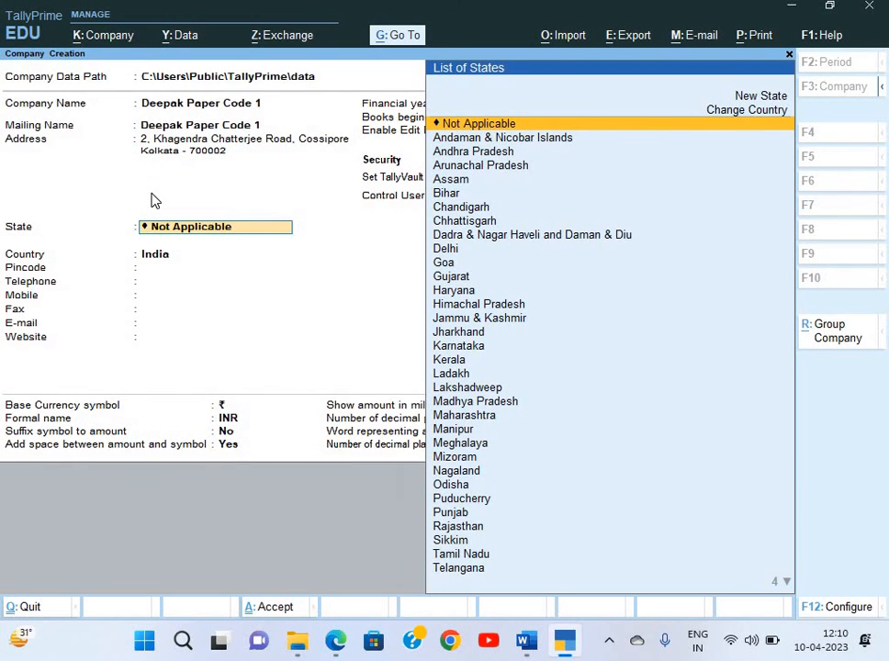
# Set the company state to West Bengal and the pincode to 700002
pyautogui.write('Wes')
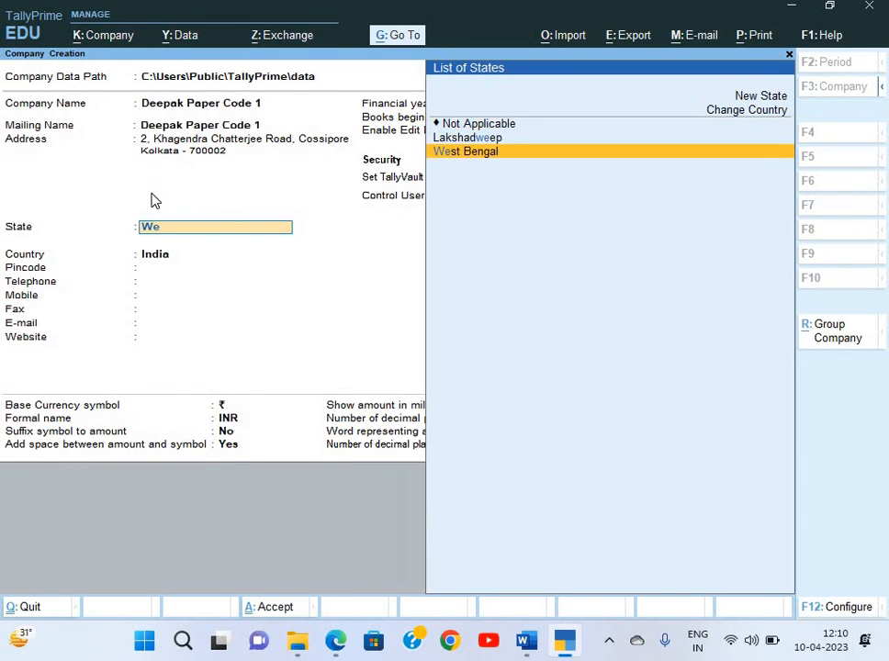
pyautogui.hotkey('alt', 'Tab')
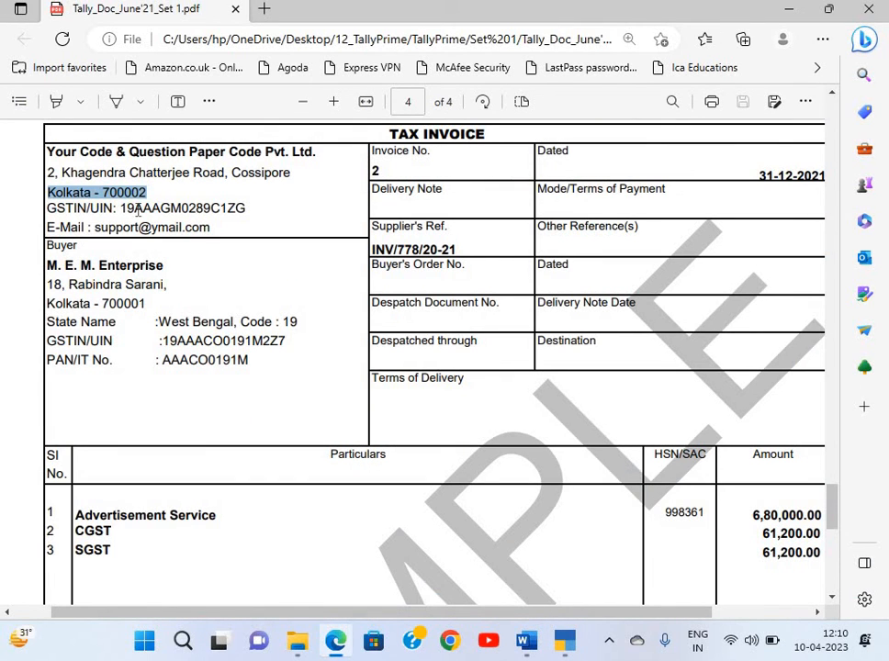
pyautogui.hotkey('alt', 'Tab')
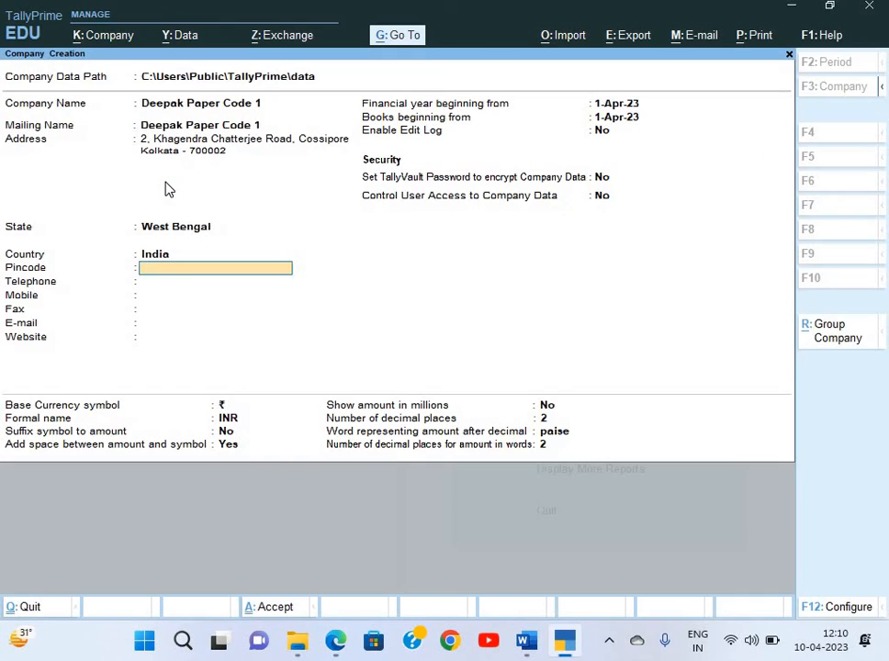
pyautogui.hotkey('alt', 'Tab')
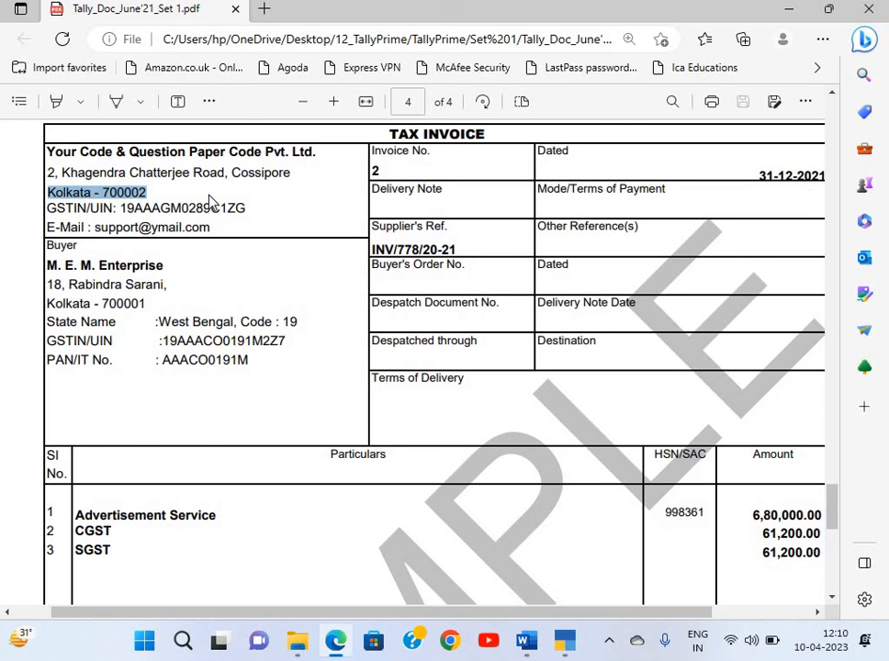
pyautogui.hotkey('alt', 'Tab')
pyautogui.write('70000')
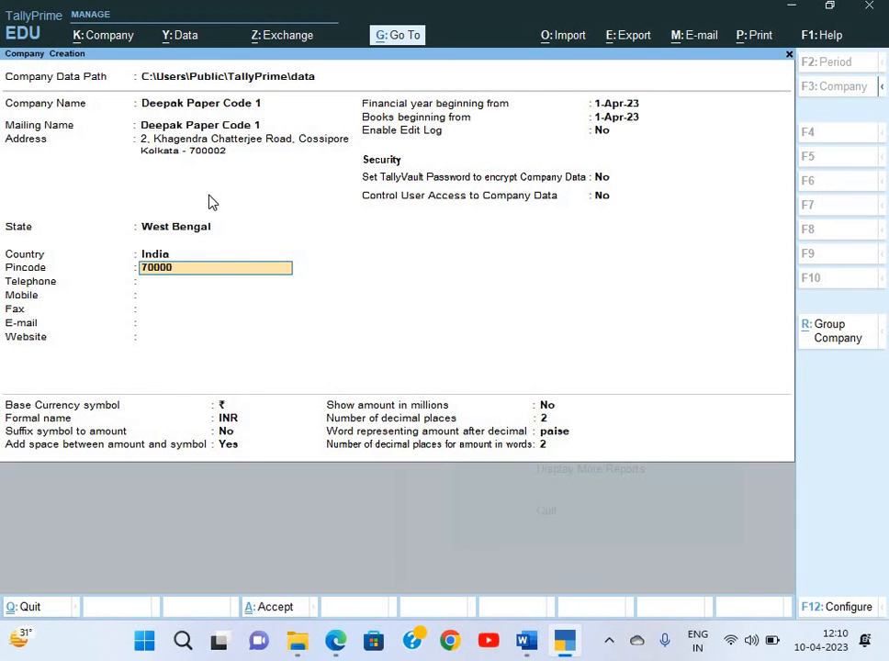
pyautogui.write('2')
pyautogui.press('Return')
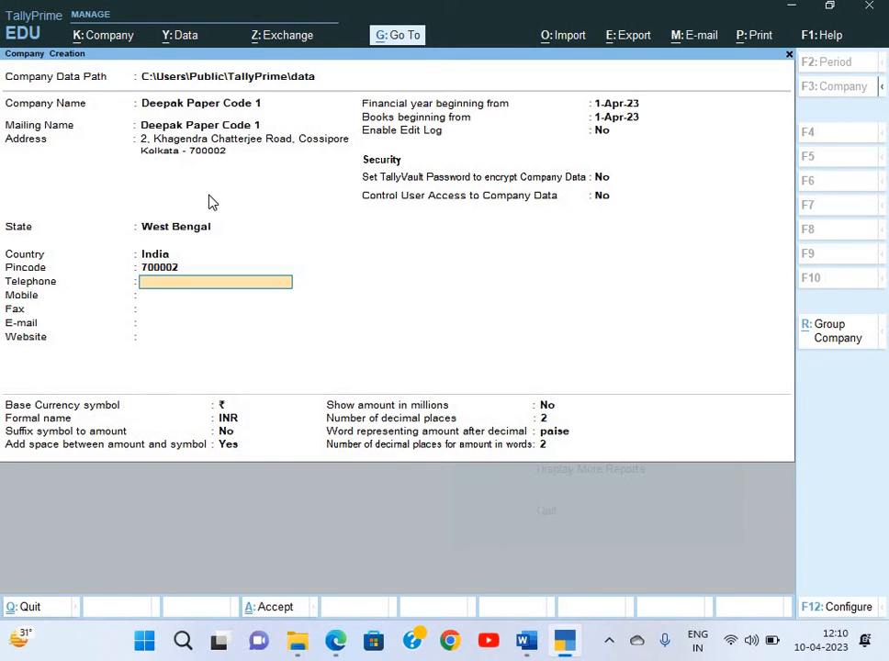
pyautogui.press('Return')
# Leave the contact fields empty and set the financial year start to 1-Apr-20
pyautogui.hotkey('alt', 'Tab')
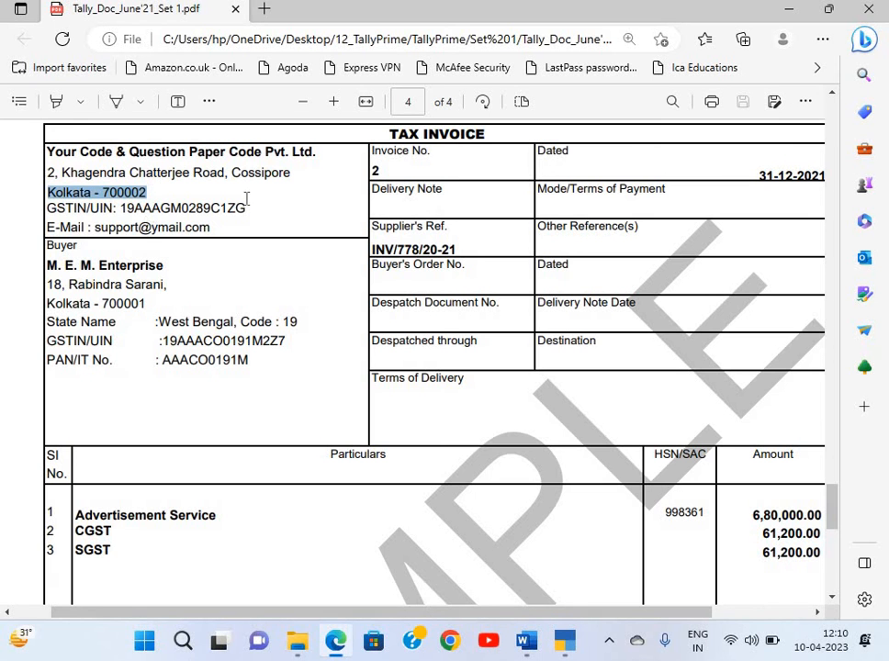
pyautogui.hotkey('alt', 'Tab')
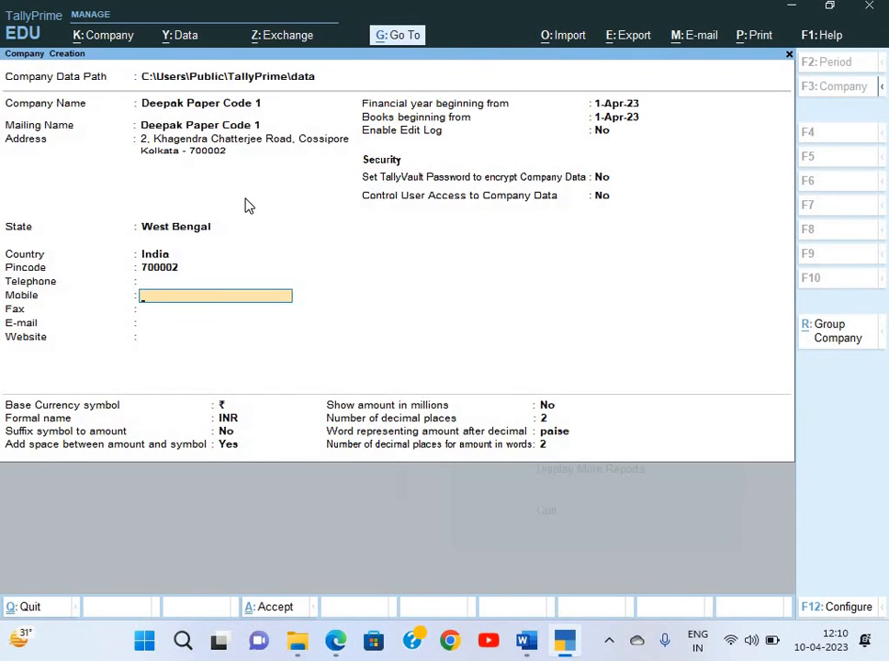
pyautogui.press('Return')
pyautogui.press('Return')
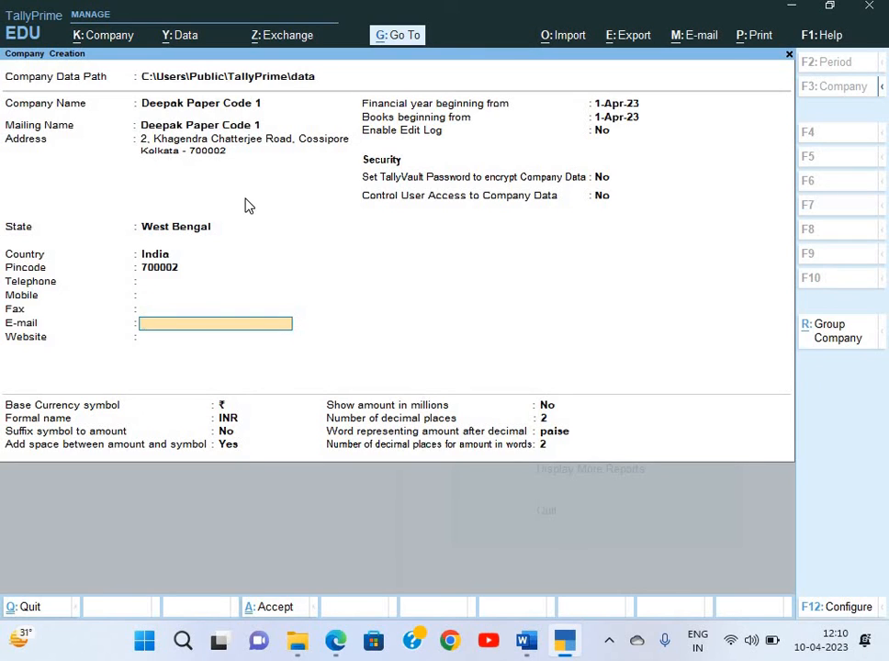
pyautogui.press('Return')
pyautogui.press('Return')
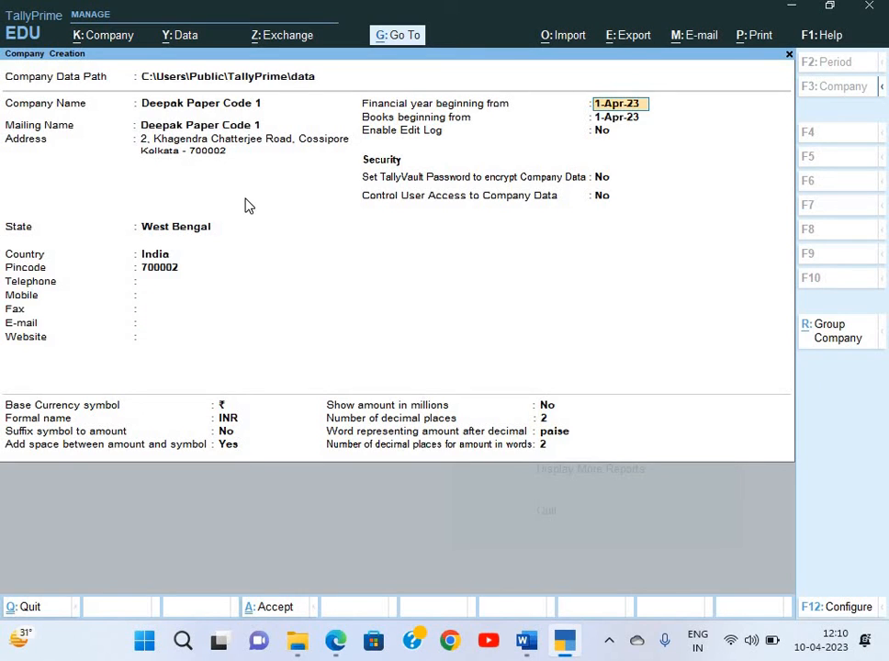
pyautogui.write('1-4-20')
pyautogui.press('Return')
pyautogui.hotkey('alt', 'Tab')
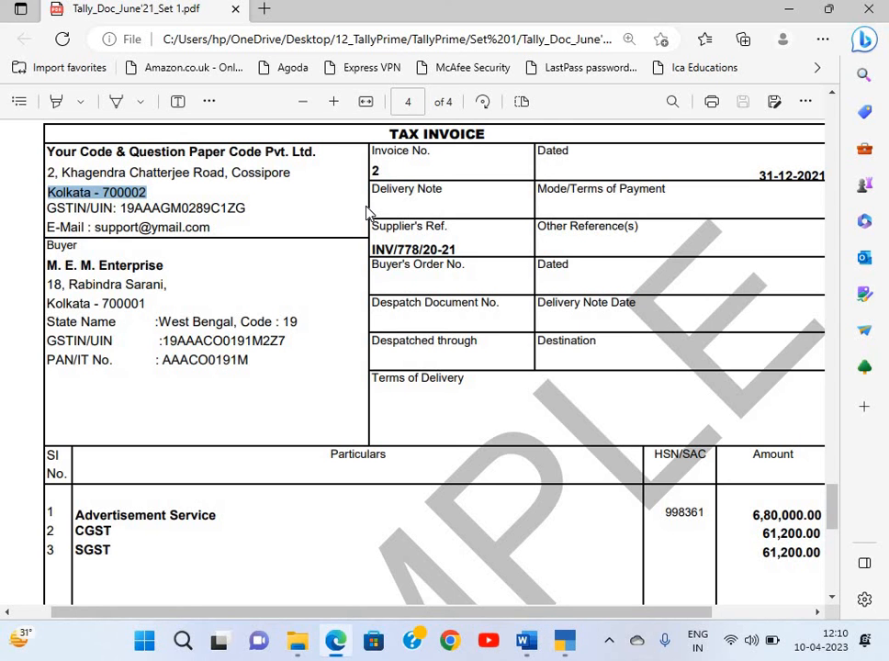
pyautogui.hotkey('alt', 'Tab')
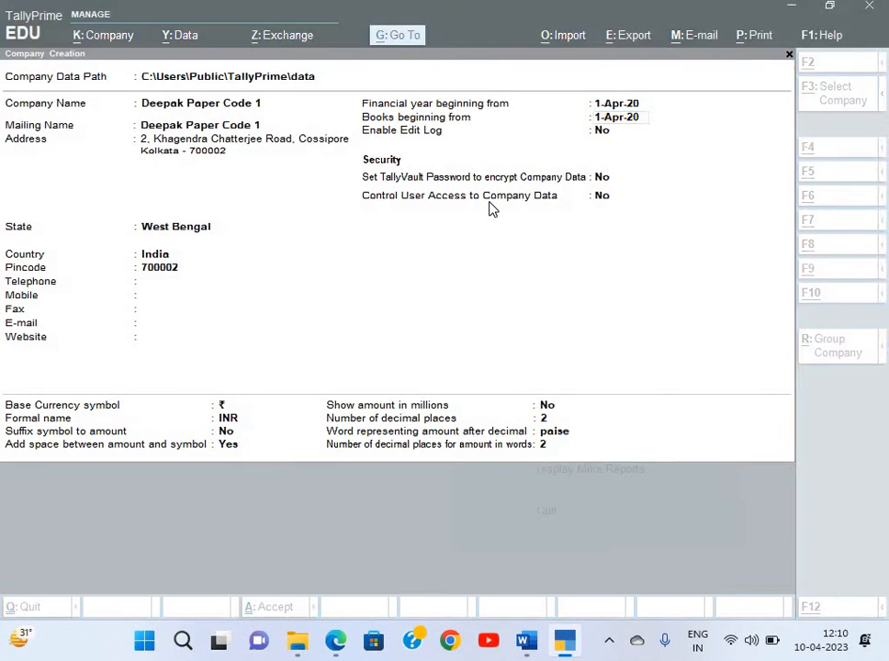
pyautogui.hotkey('alt', 'Tab')
# Scroll the PDF back to Document 1's Bharat Electronics tax invoice listing five products
pyautogui.hscroll(-1, 489, 209)
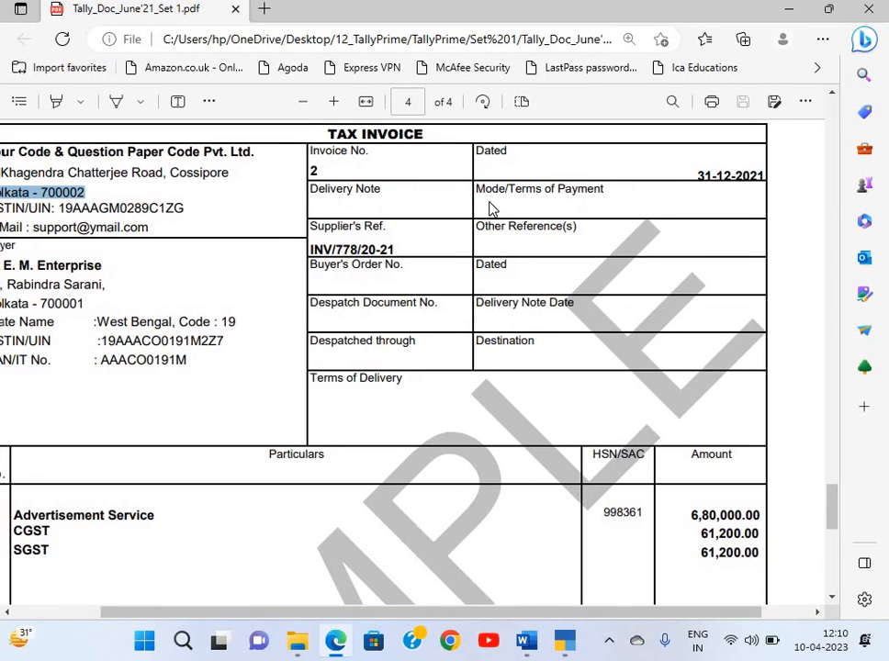
pyautogui.scroll(1, 667, 189)
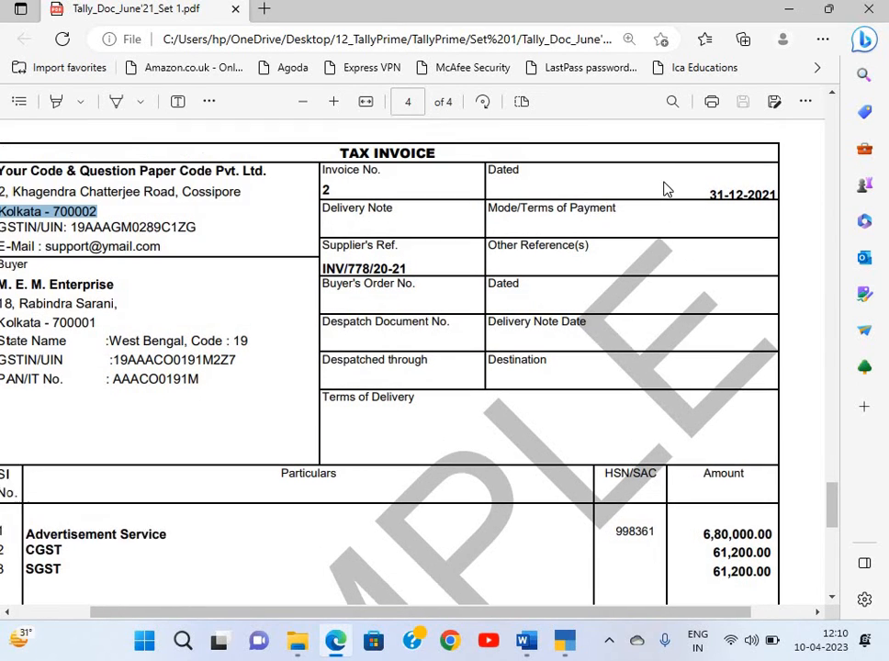
pyautogui.hscroll(-1, 667, 190)
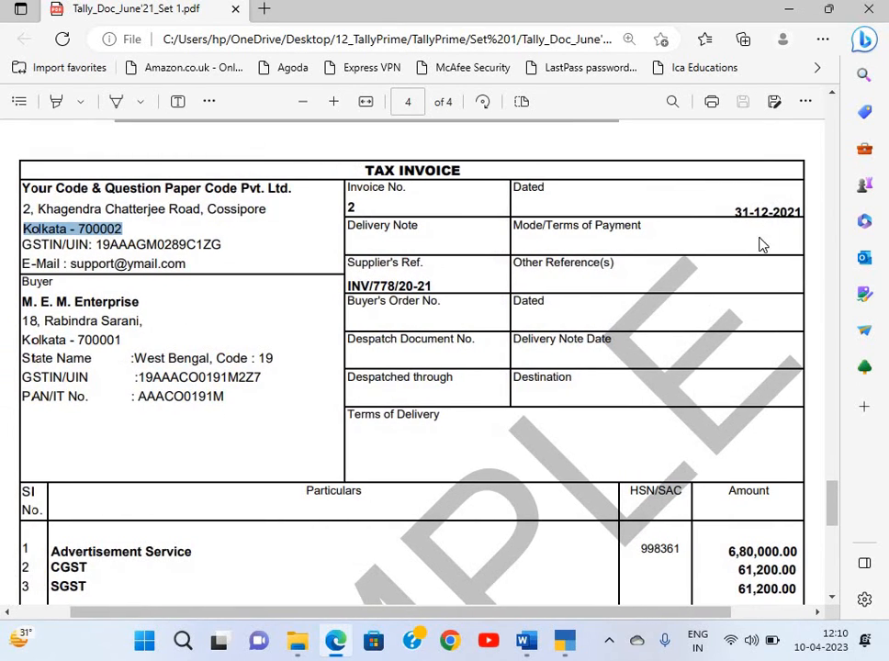
pyautogui.scroll(-10, 760, 244)
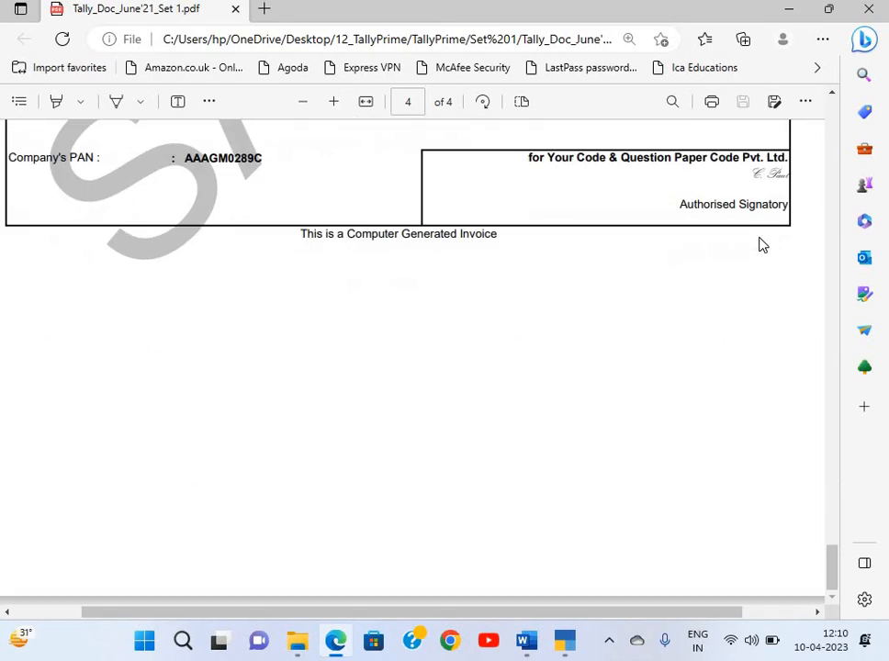
pyautogui.scroll(20, 761, 245)
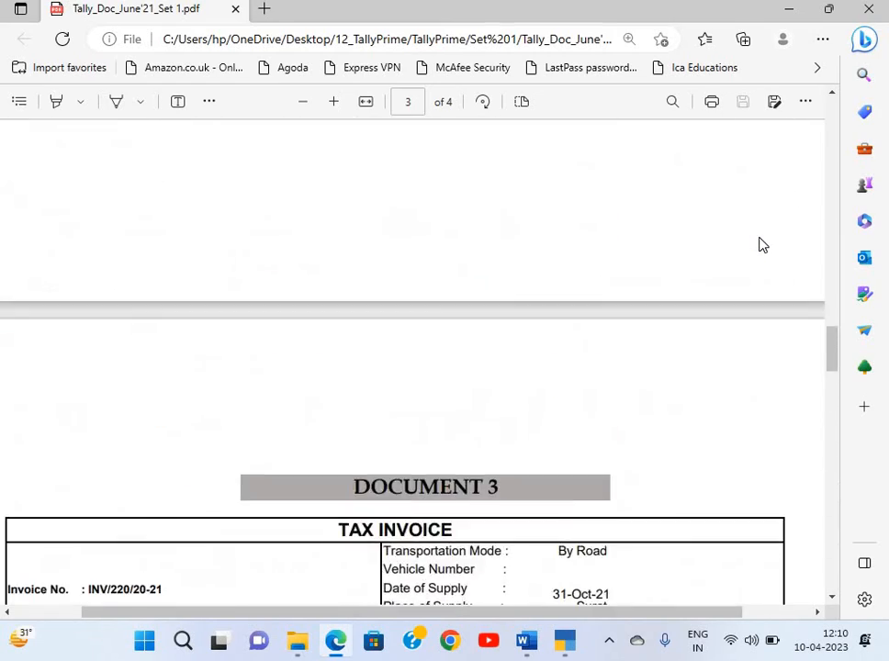
pyautogui.scroll(10, 760, 244)
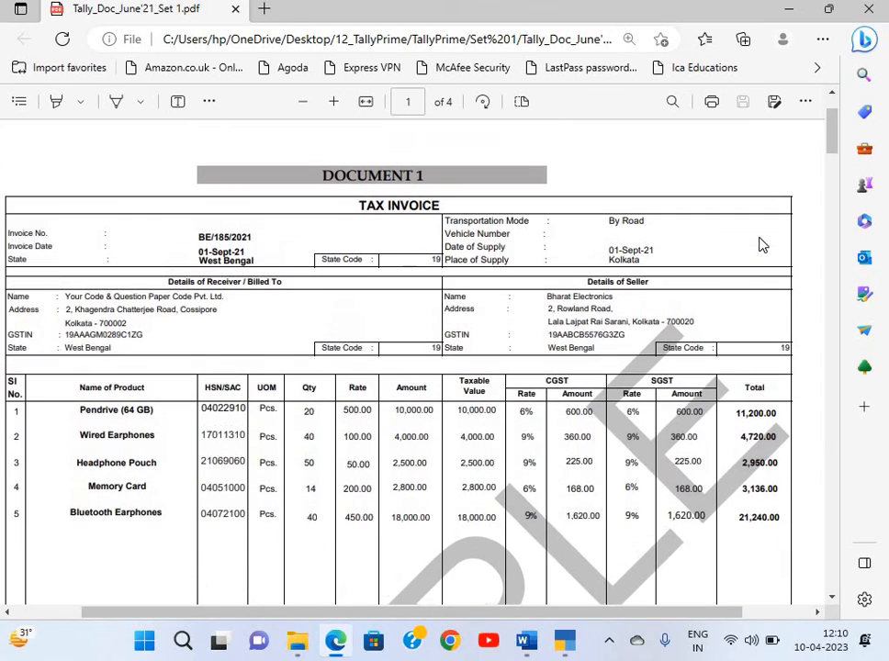
pyautogui.rightClick(760, 240)
pyautogui.scroll(2, 671, 265)
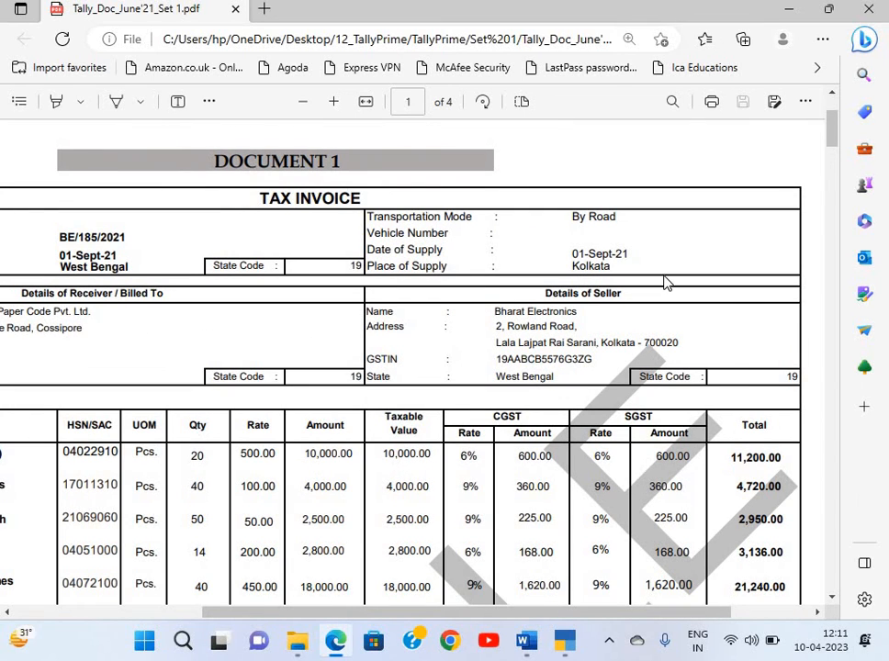
pyautogui.hscroll(-1, 668, 282)
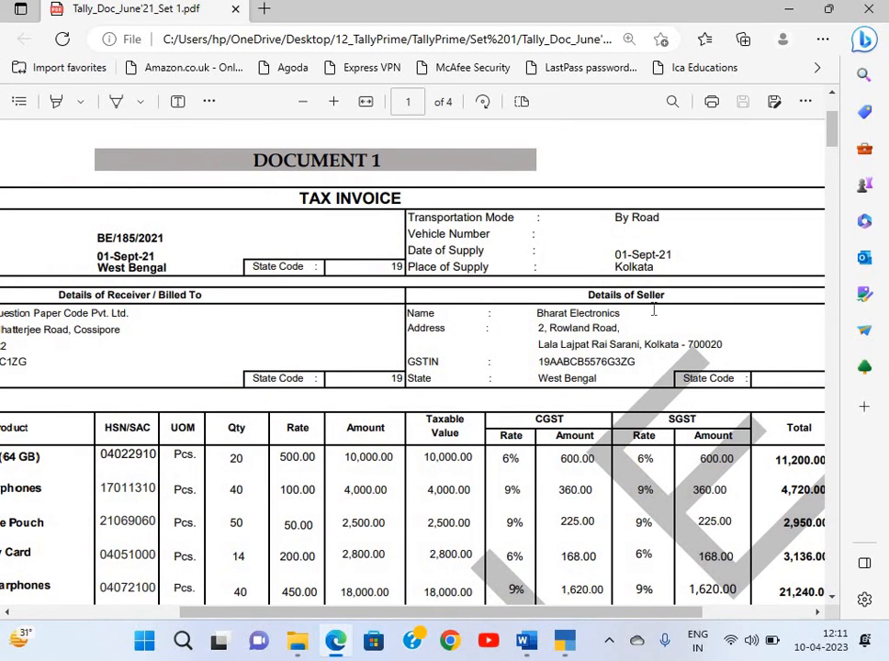
pyautogui.scroll(-2, 654, 310)
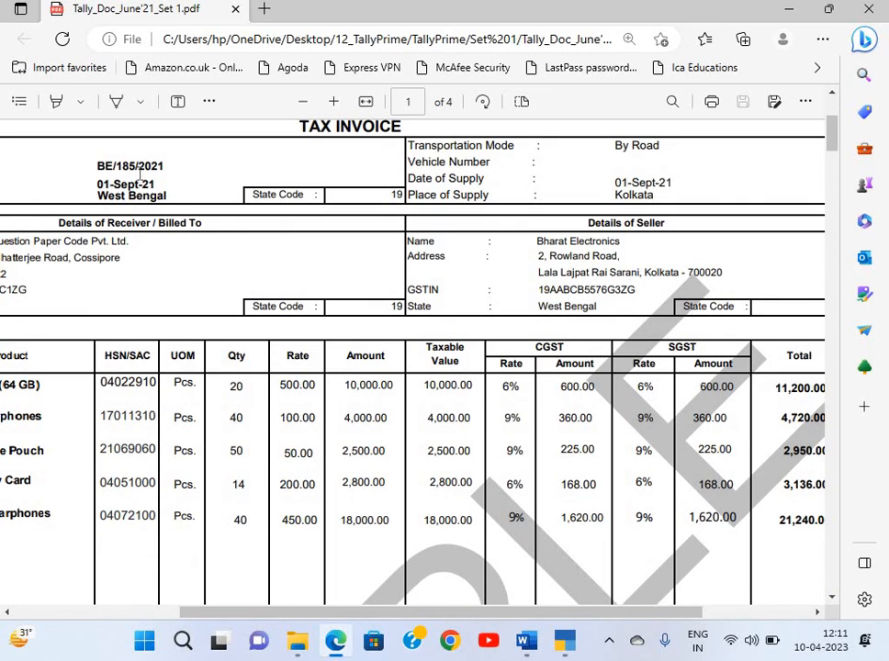
pyautogui.hscroll(-2, 214, 186)
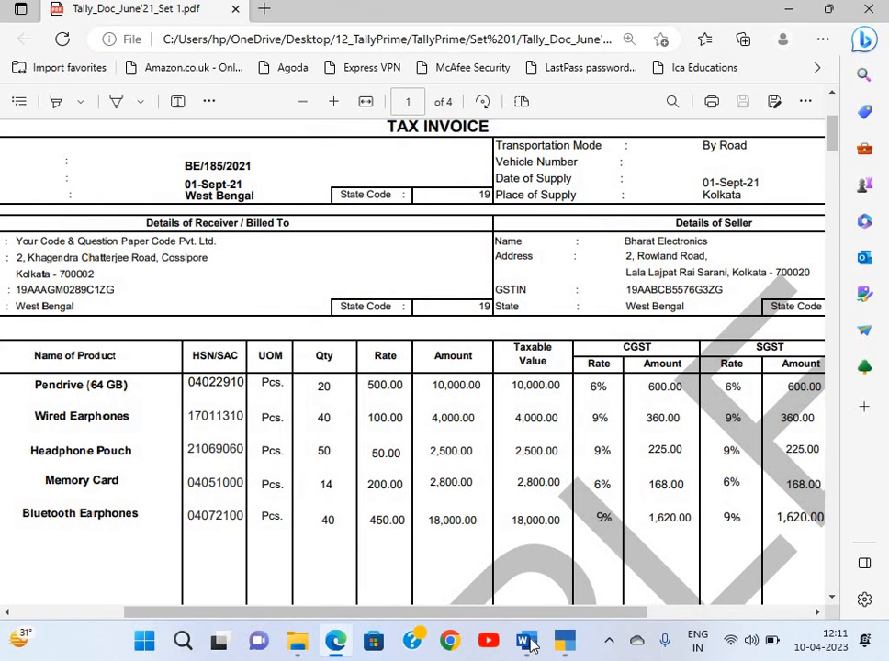
pyautogui.click(526, 642)
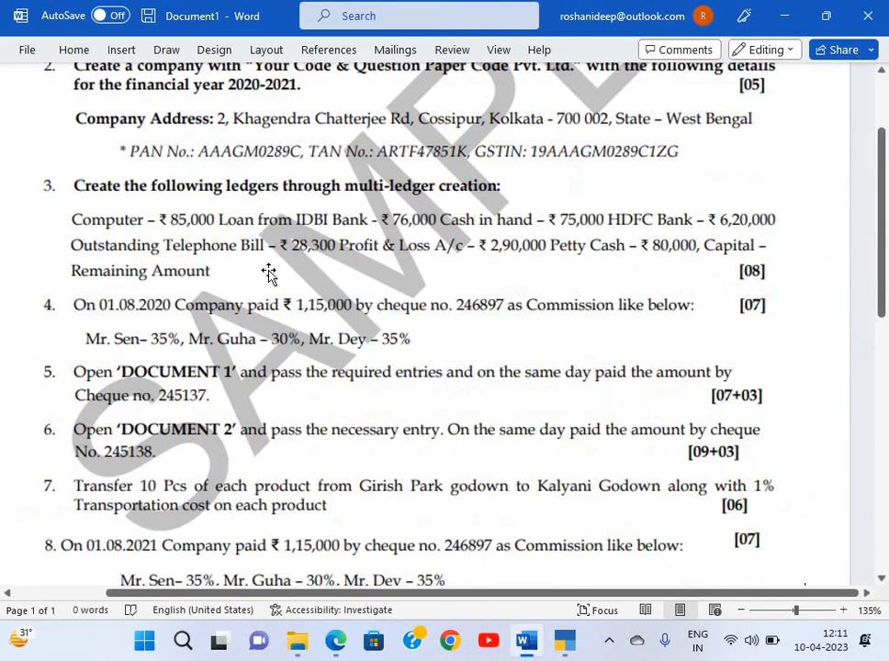
pyautogui.scroll(-3, 268, 274)
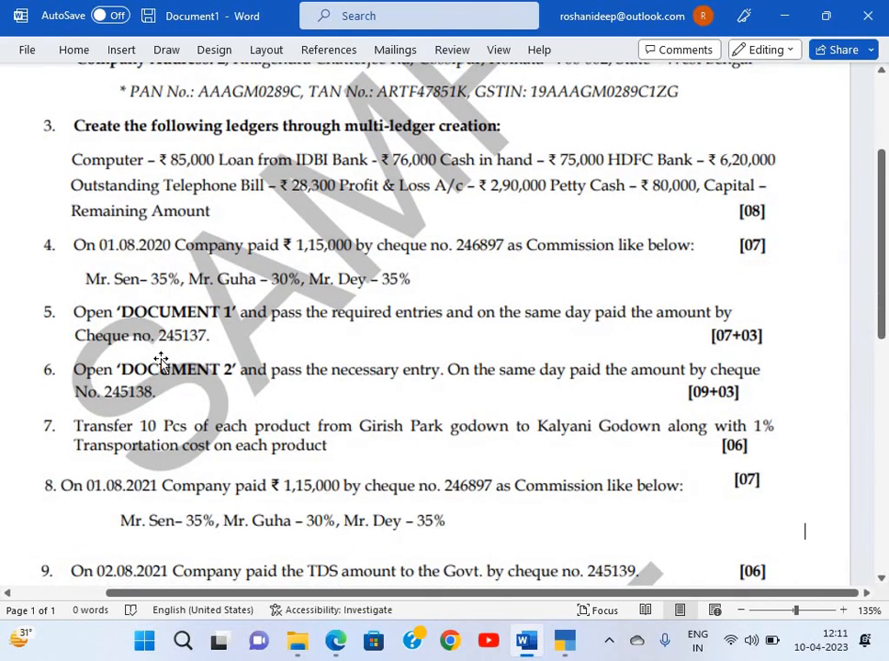
pyautogui.scroll(-1, 161, 360)
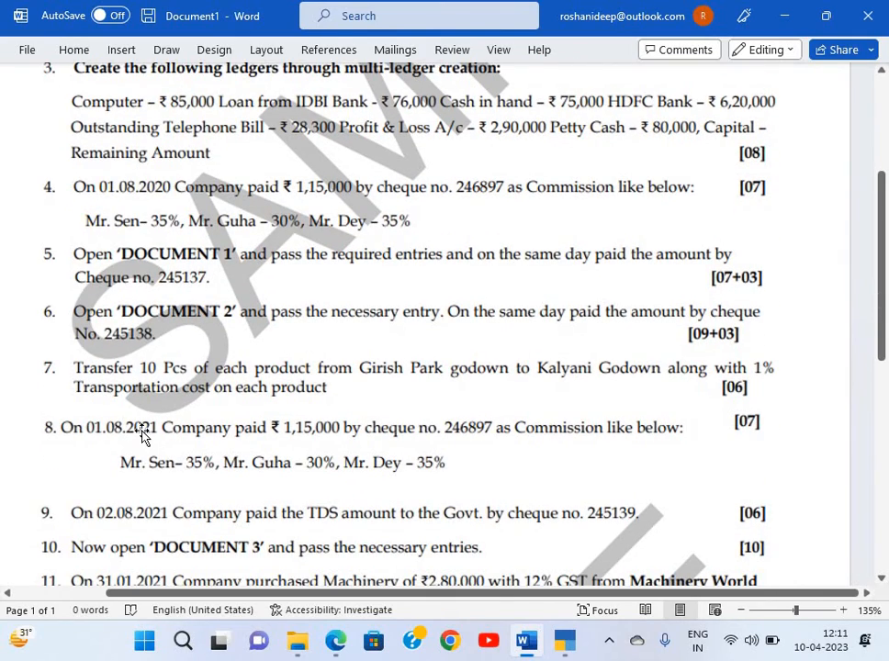
pyautogui.scroll(-1, 144, 438)
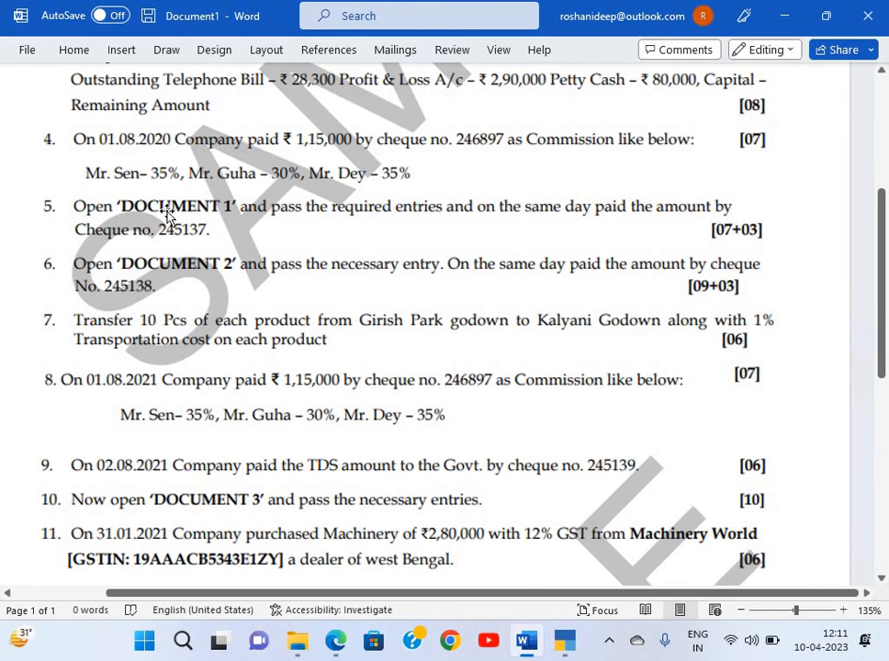
pyautogui.scroll(1, 164, 222)
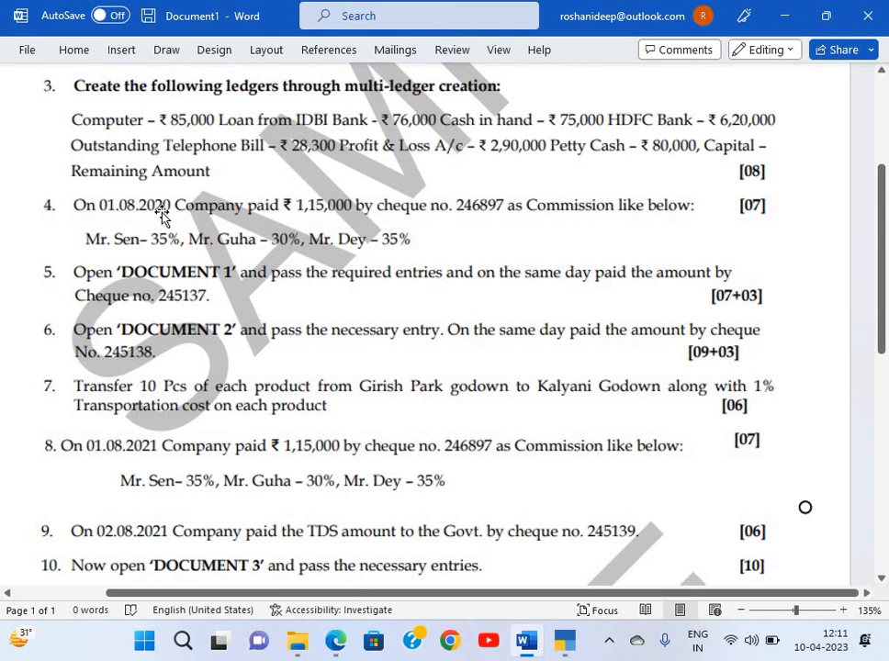
pyautogui.hotkey('alt', 'Tab')
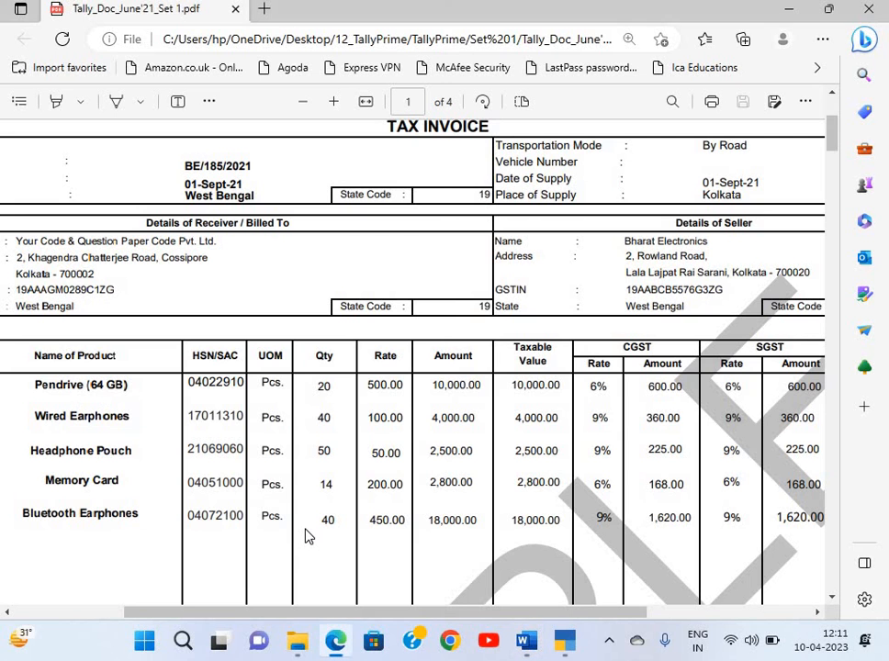
# Change the financial year start to 1-Apr-21 and accept the form to create Deepak Paper Code 1
pyautogui.hotkey('alt', 'Tab')
pyautogui.hotkey('alt', 'Tab')
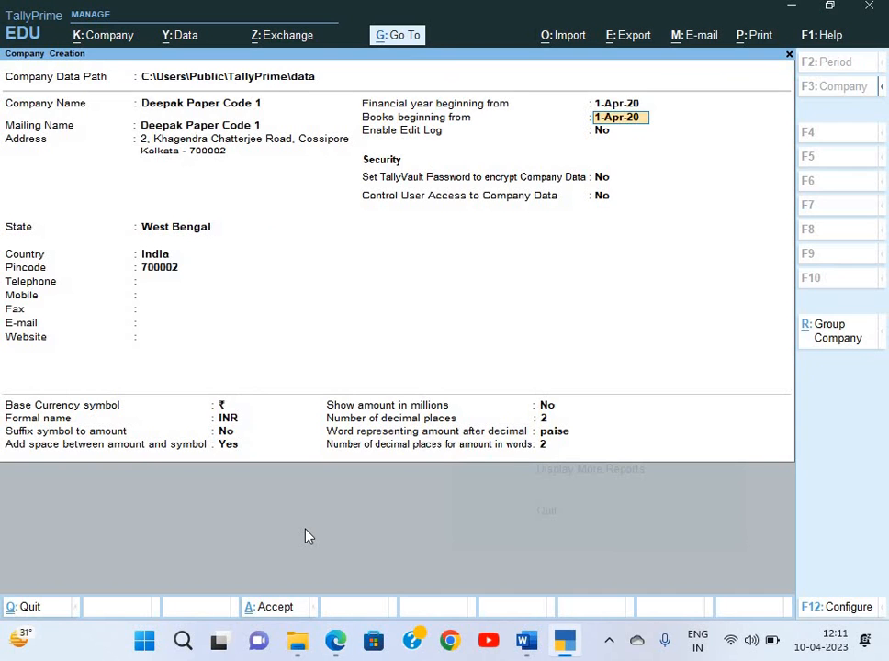
pyautogui.press('Up')
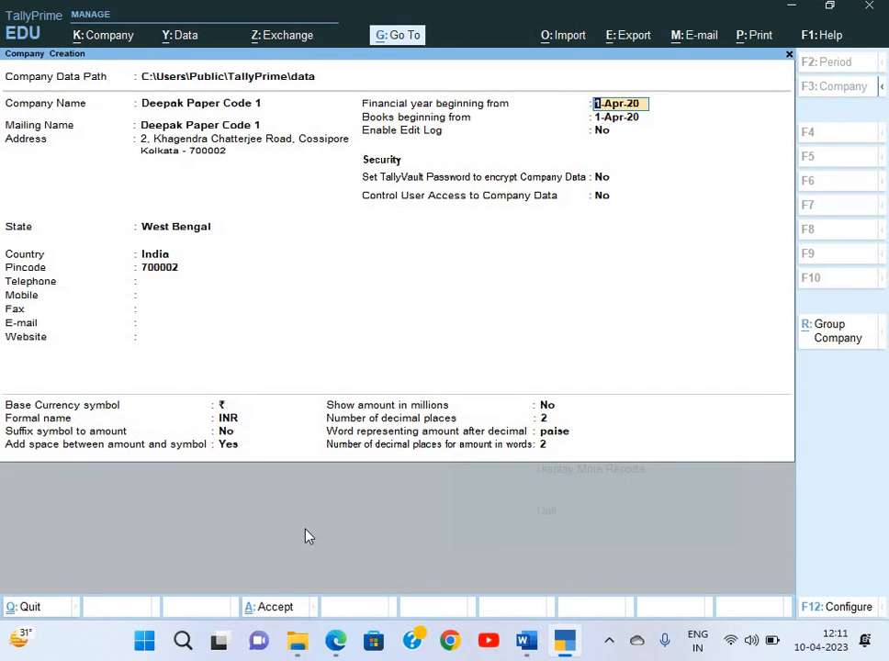
pyautogui.write('1-4-21')
pyautogui.press('Return')
pyautogui.press('Return')
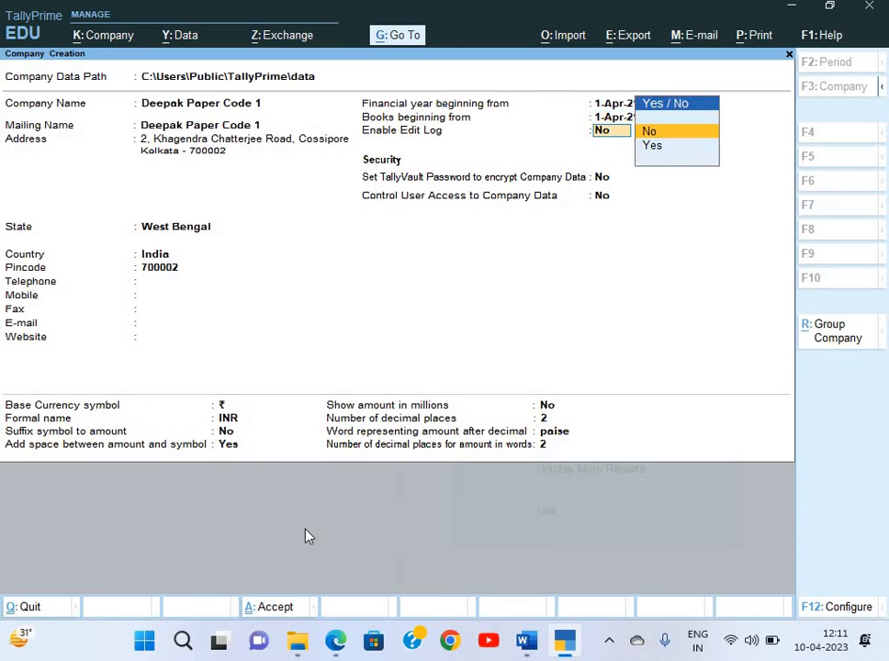
pyautogui.press('Return')
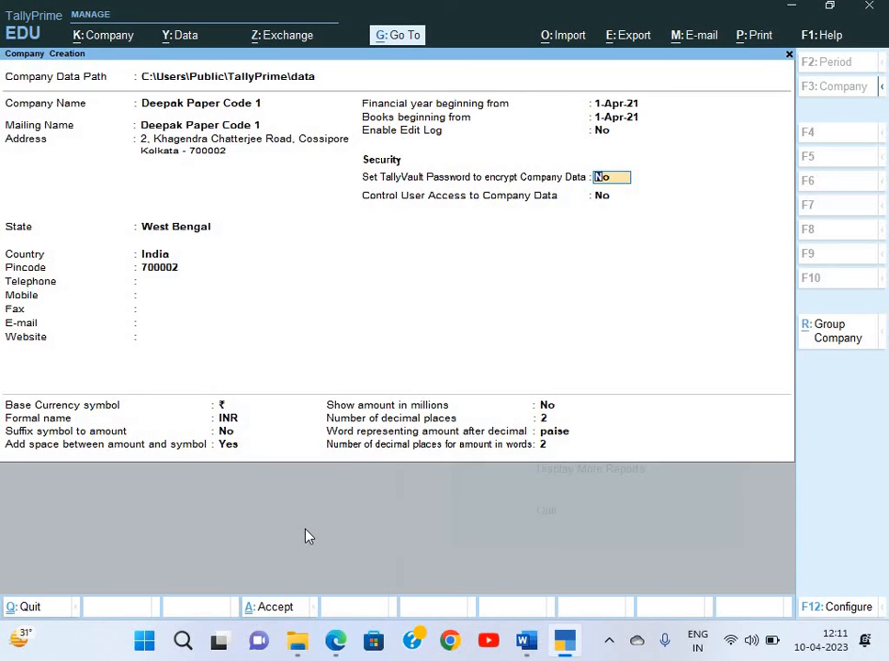
pyautogui.press('Return')
pyautogui.press('Return')
pyautogui.press('Return')
pyautogui.press('Return')
pyautogui.press('Return')
pyautogui.press('Return')
pyautogui.press('Return')
pyautogui.press('Return')
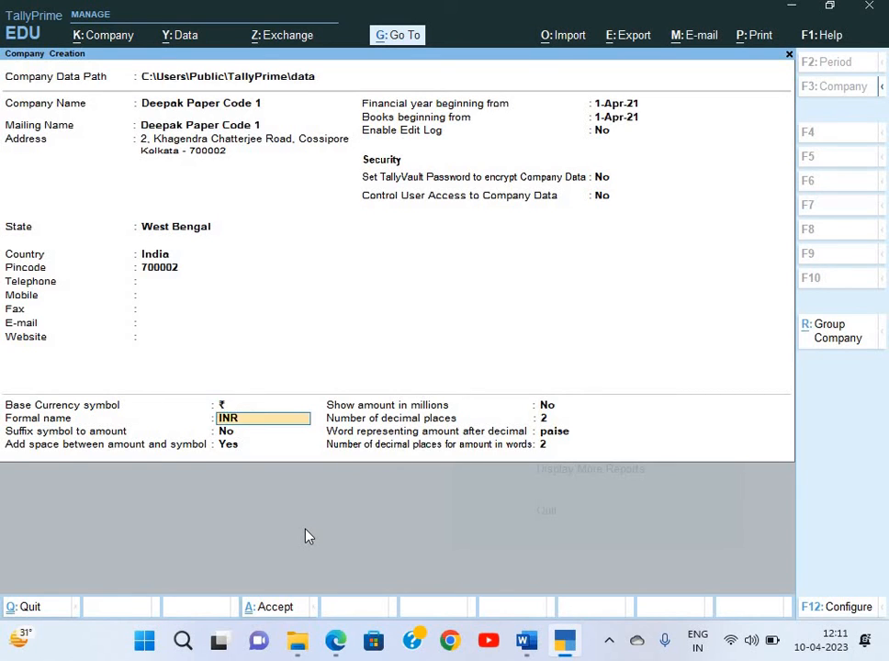
pyautogui.press('Return')
pyautogui.press('Return')
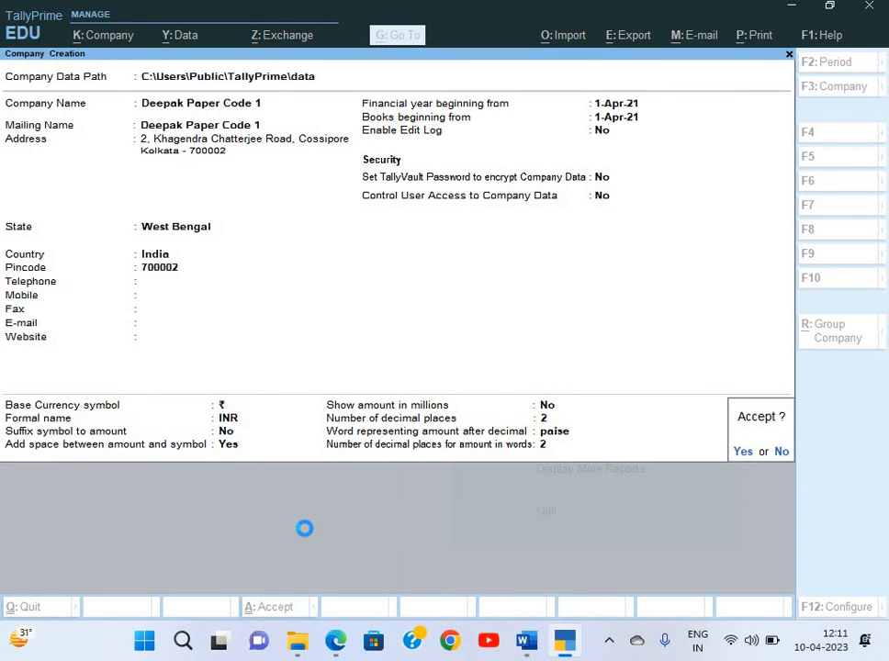
pyautogui.press('Return')
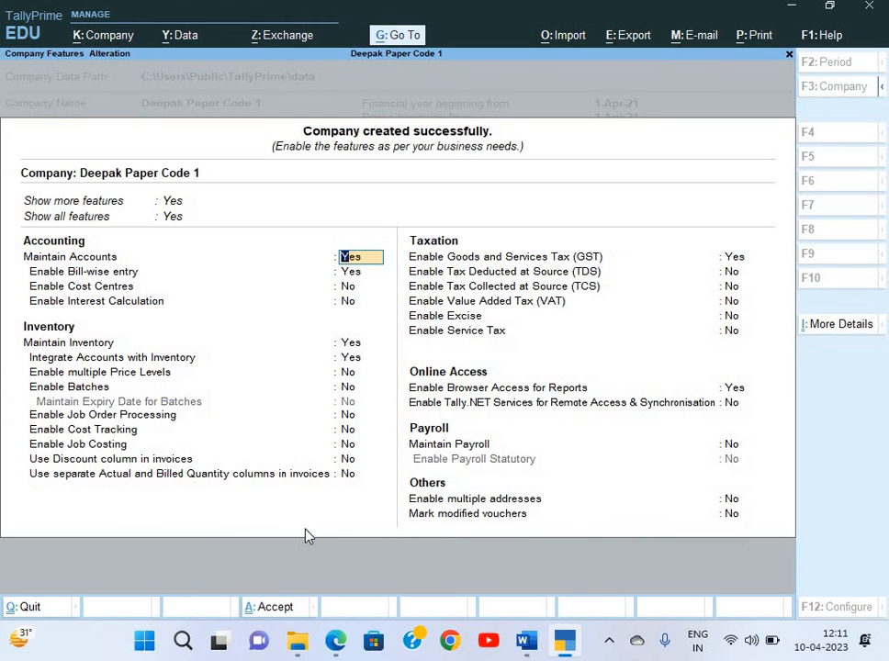
# Enable GST and accept West Bengal with Regular registration type
pyautogui.press('Return')
pyautogui.press('Return')
pyautogui.press('Return')
pyautogui.press('Return')
pyautogui.press('Return')
pyautogui.press('Return')
pyautogui.press('Return')
pyautogui.press('Return')
pyautogui.press('Return')
pyautogui.press('Return')
pyautogui.press('Return')
pyautogui.press('Return')
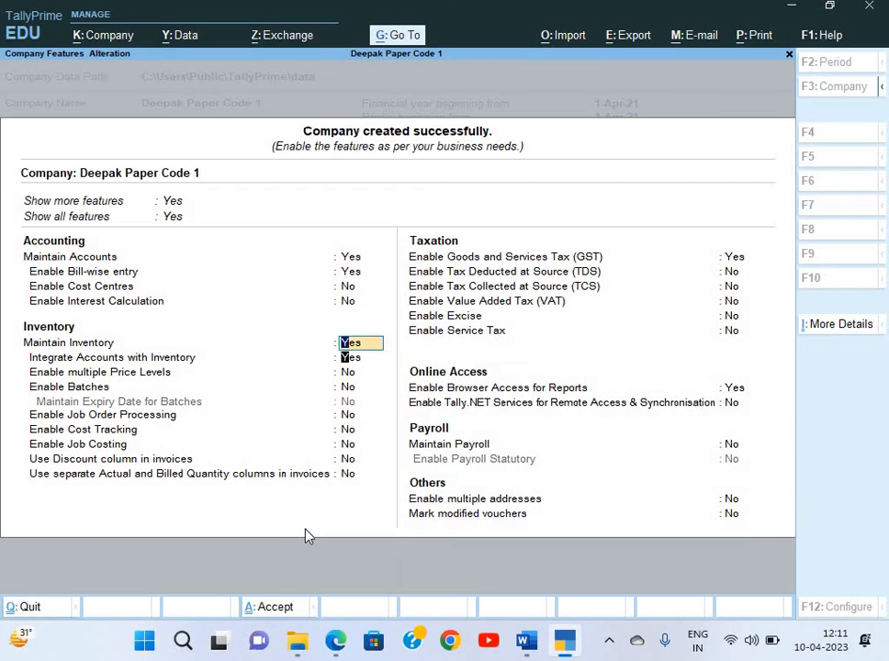
pyautogui.press('Return')
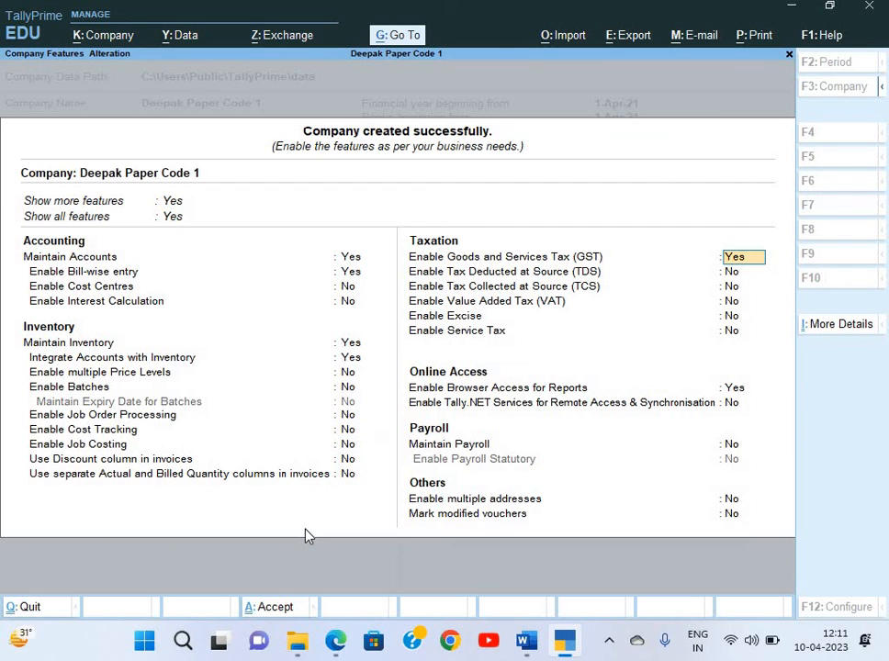
pyautogui.press('Return')
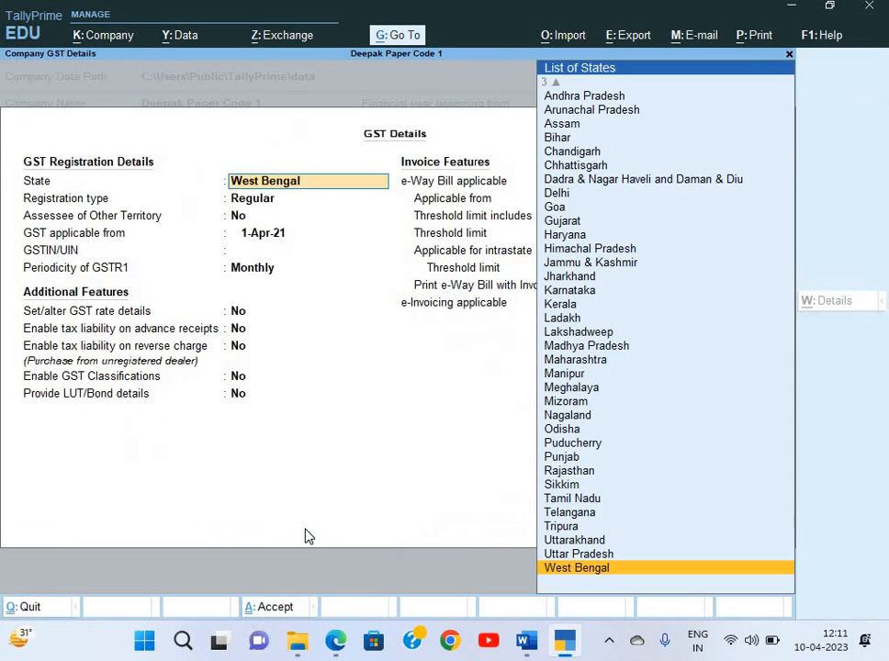
pyautogui.press('Return')
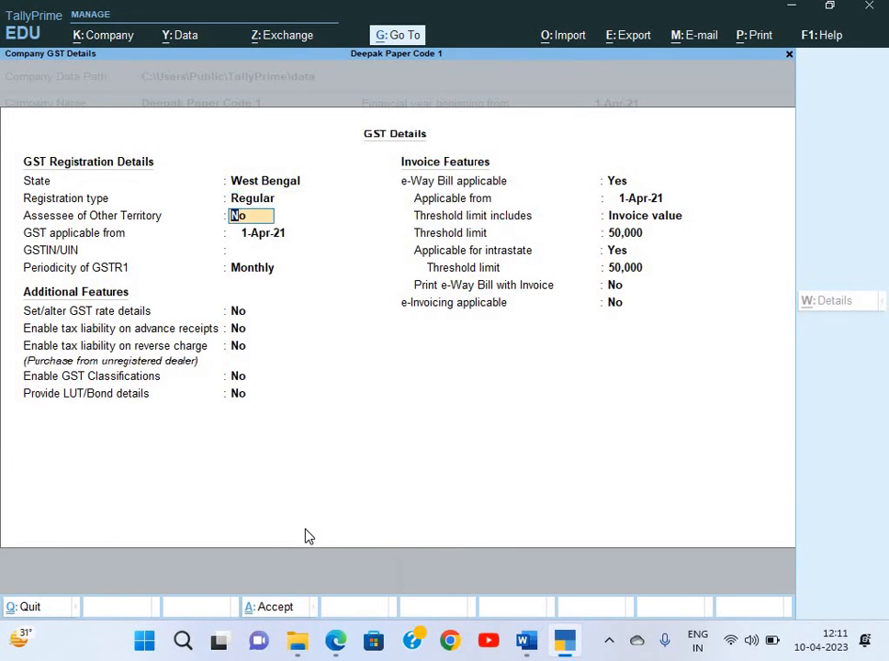
pyautogui.press('Return')
pyautogui.press('Return')
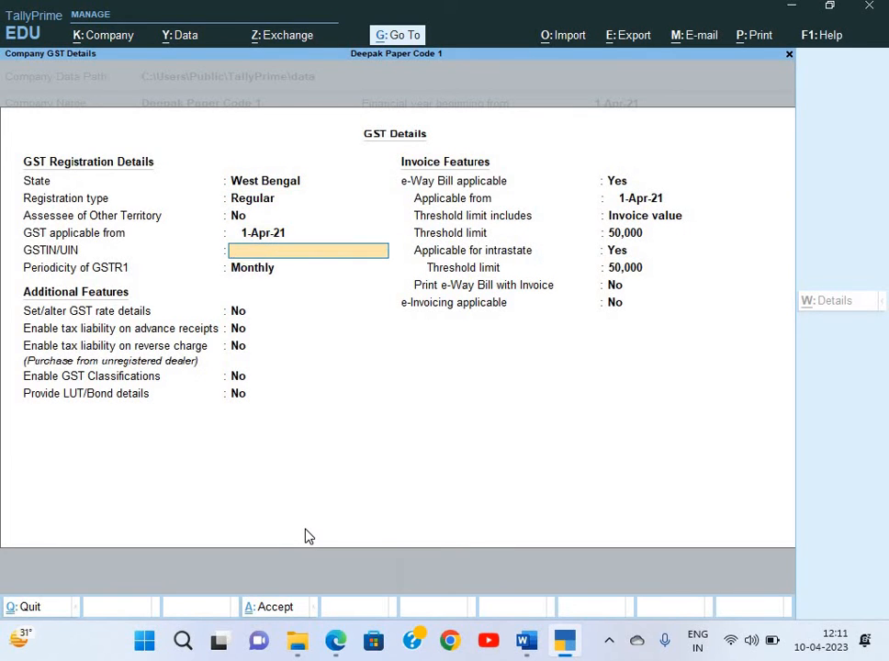
# Copy the GSTIN from the invoice PDF for the GSTIN/UIN field
pyautogui.hotkey('alt', 'Tab')
pyautogui.scroll(5, 220, 386)
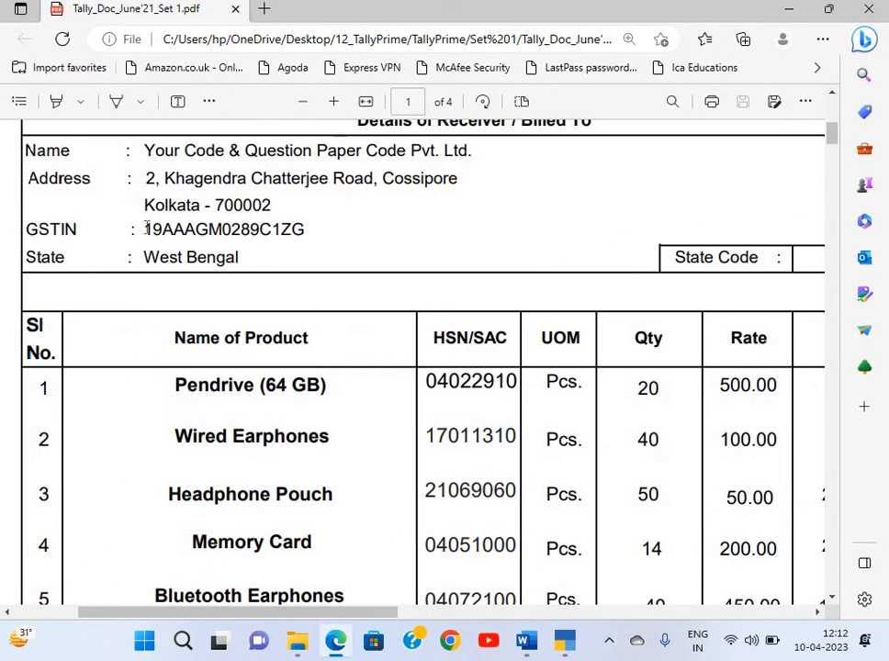
pyautogui.moveTo(147, 226); pyautogui.dragTo(306, 239)
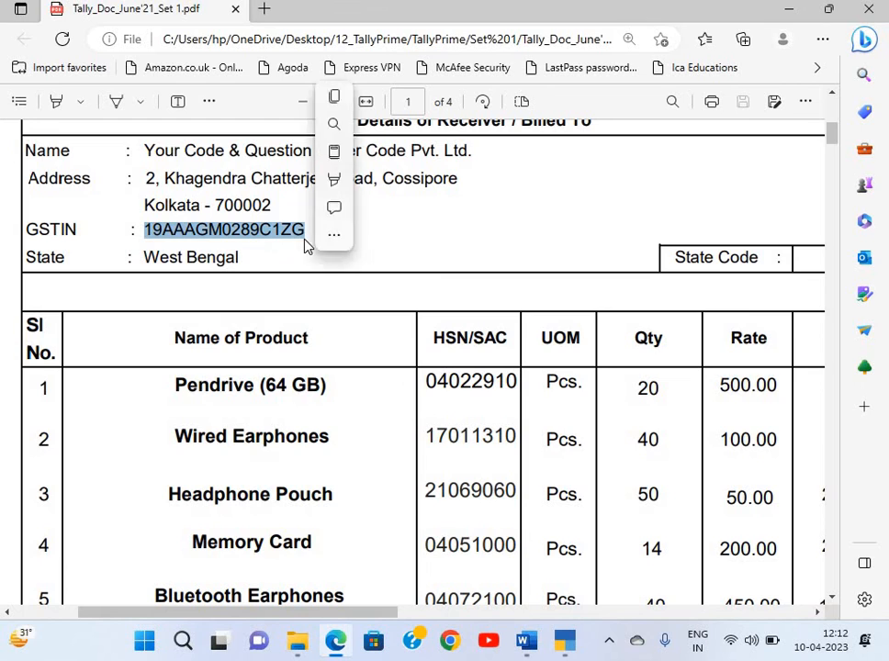
pyautogui.hotkey('ctrl', 'c')
pyautogui.hotkey('alt', 'Tab')
# Paste the GSTIN, keep Monthly GSTR1 periodicity, and accept the GST details
pyautogui.hotkey('ctrl', 'v')
pyautogui.press('Return')
pyautogui.press('Return')
pyautogui.press('Return')
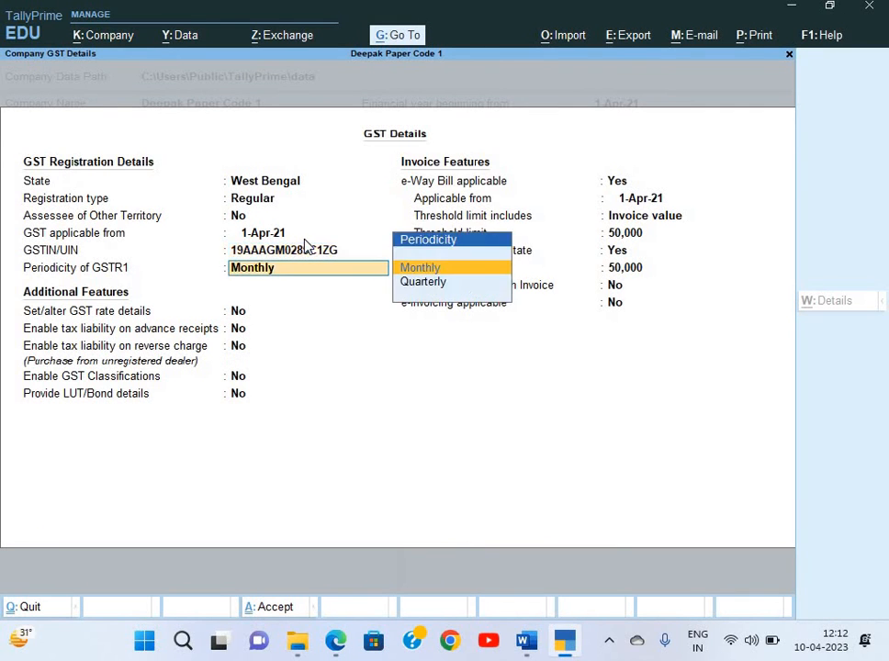
pyautogui.press('Return')
pyautogui.press('Return')
pyautogui.press('Return')
pyautogui.press('Return')
pyautogui.press('Return')
pyautogui.press('Return')
pyautogui.press('Return')
pyautogui.press('Return')
pyautogui.press('Return')
pyautogui.press('Return')
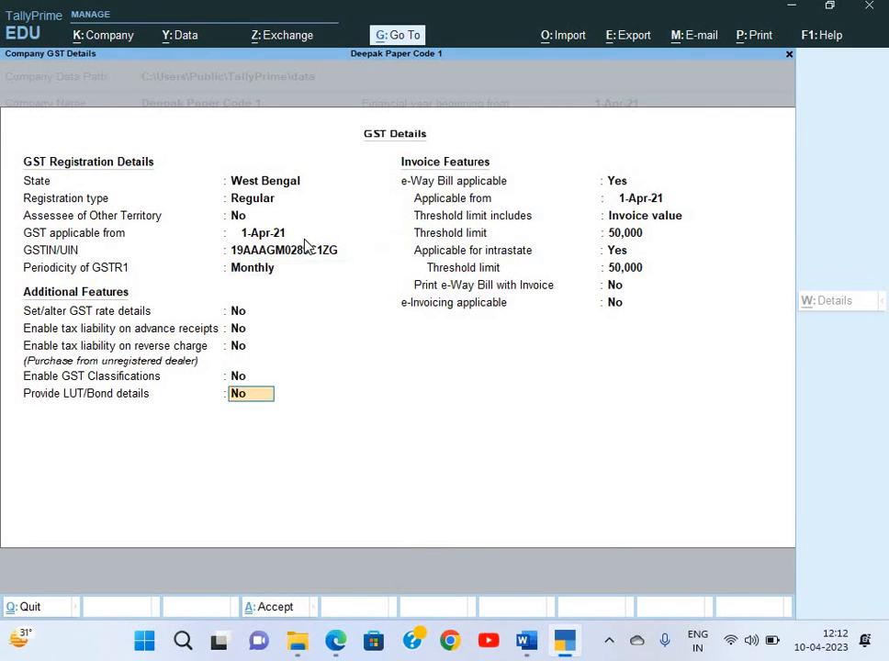
pyautogui.press('Return')
pyautogui.press('Return')
pyautogui.press('Return')
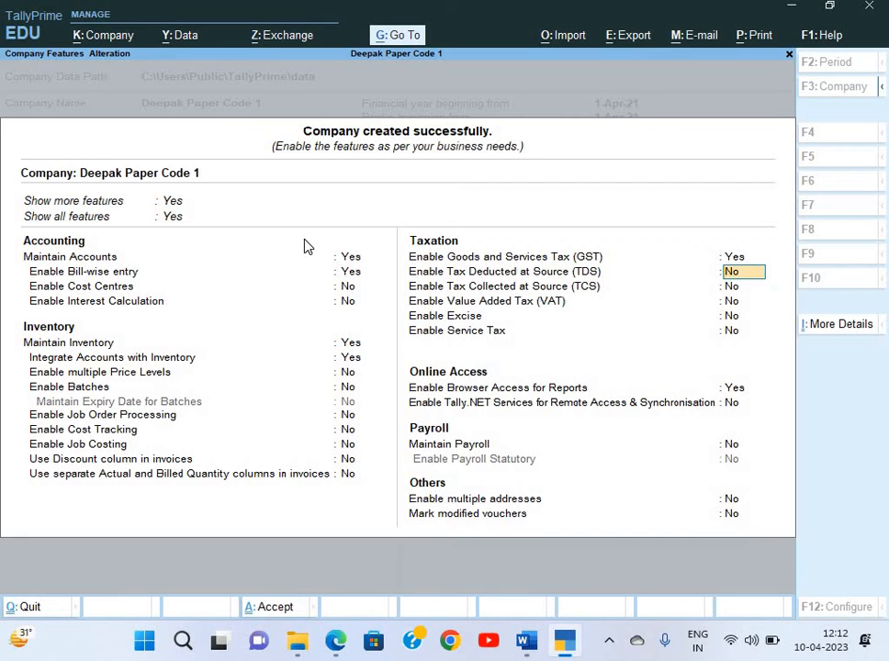
# Enable TDS and enter the deductor's TAN, fixing the invalid entry, with Company as deductor type
pyautogui.write('y')
pyautogui.press('Return')
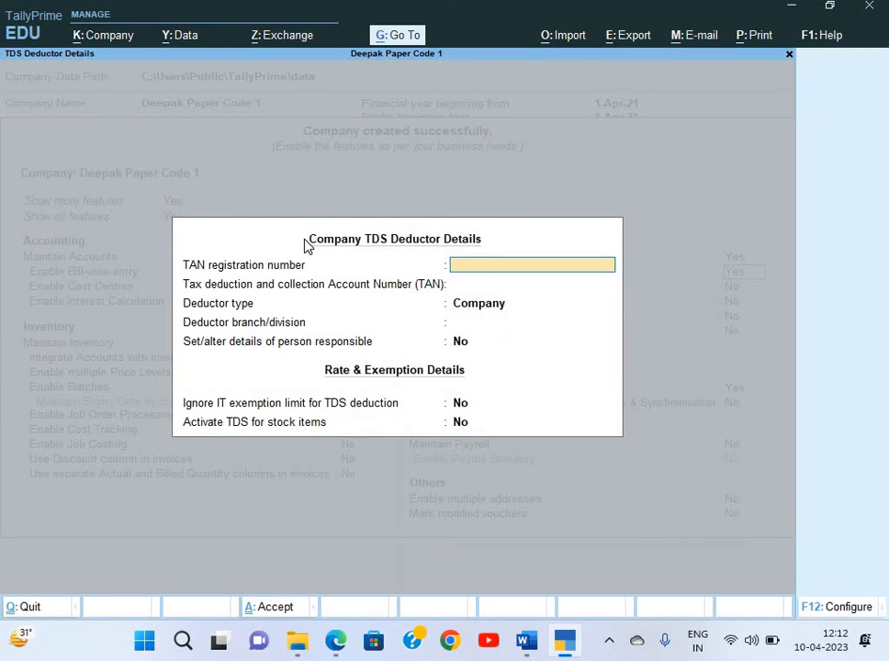
pyautogui.press('Return')
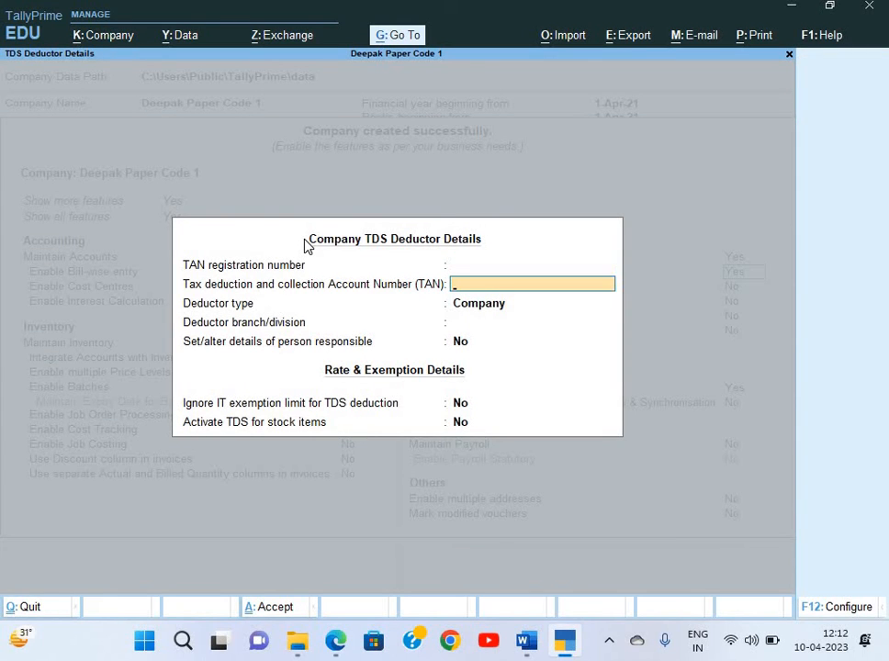
pyautogui.press('Return')
pyautogui.press('Return')
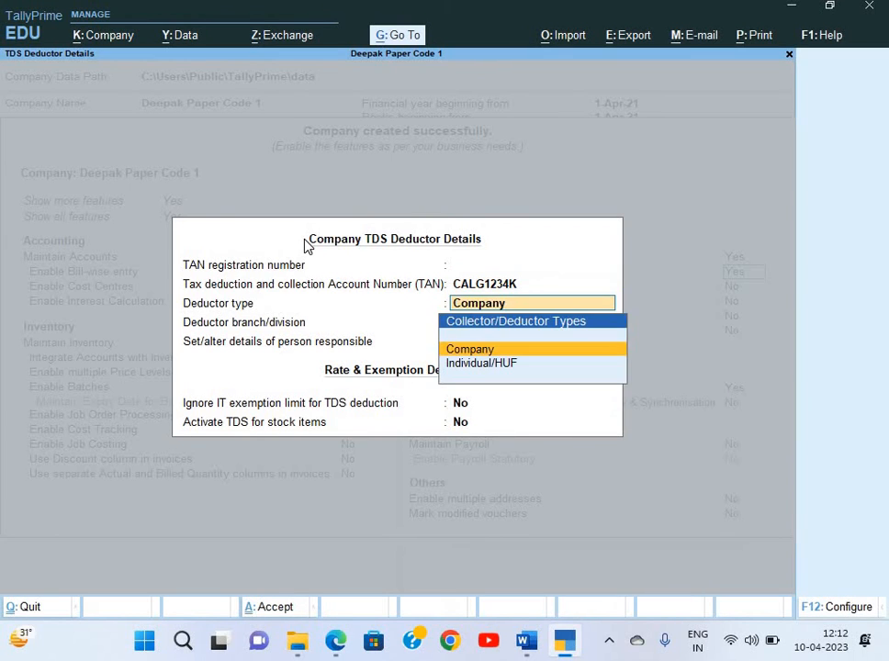
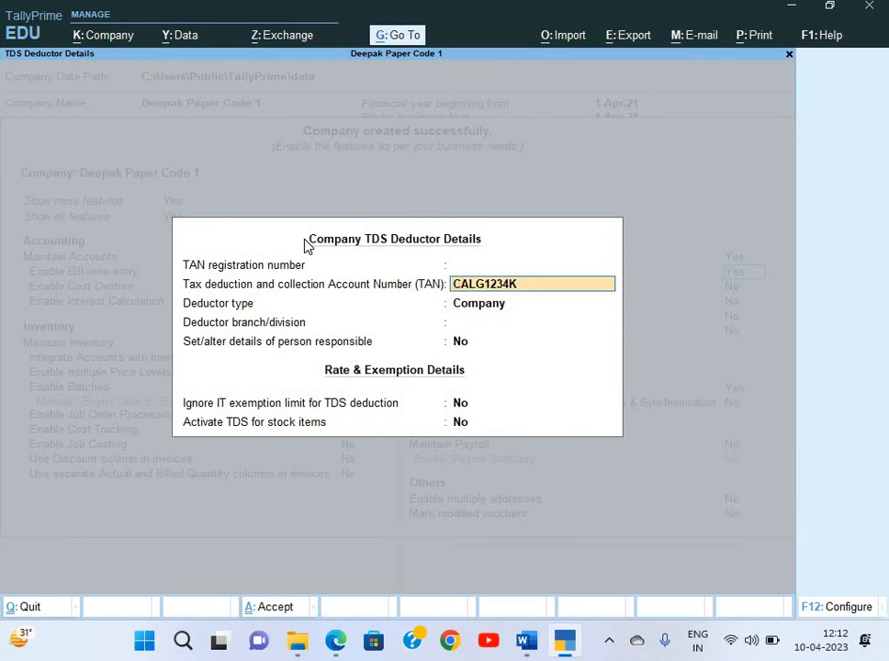
pyautogui.press('Return')
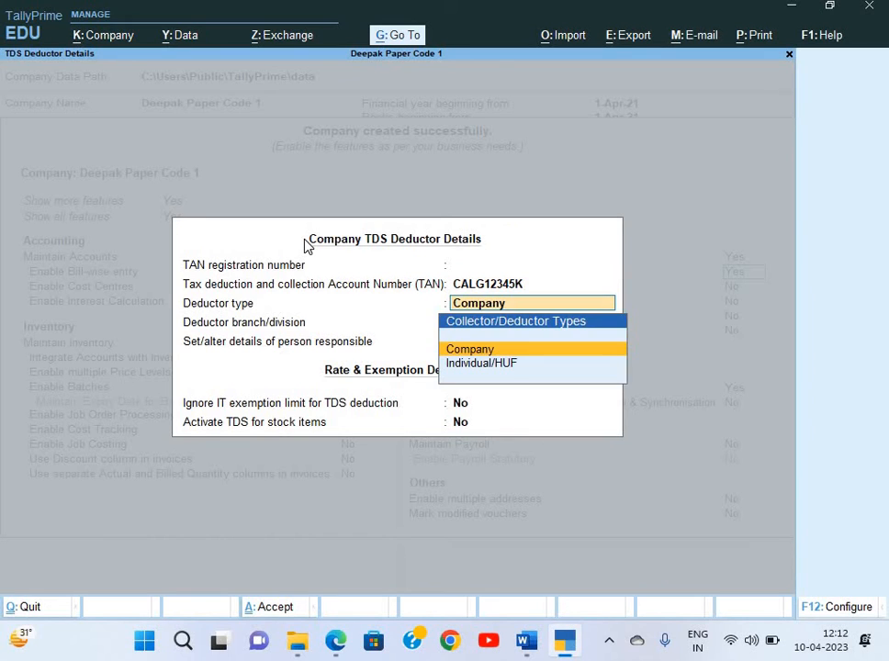
pyautogui.press('Return')
pyautogui.press('Return')
# Close the TDS deductor details and accept the company features, leaving TCS and VAT at No
pyautogui.press('Return')
pyautogui.press('Return')
pyautogui.press('Return')
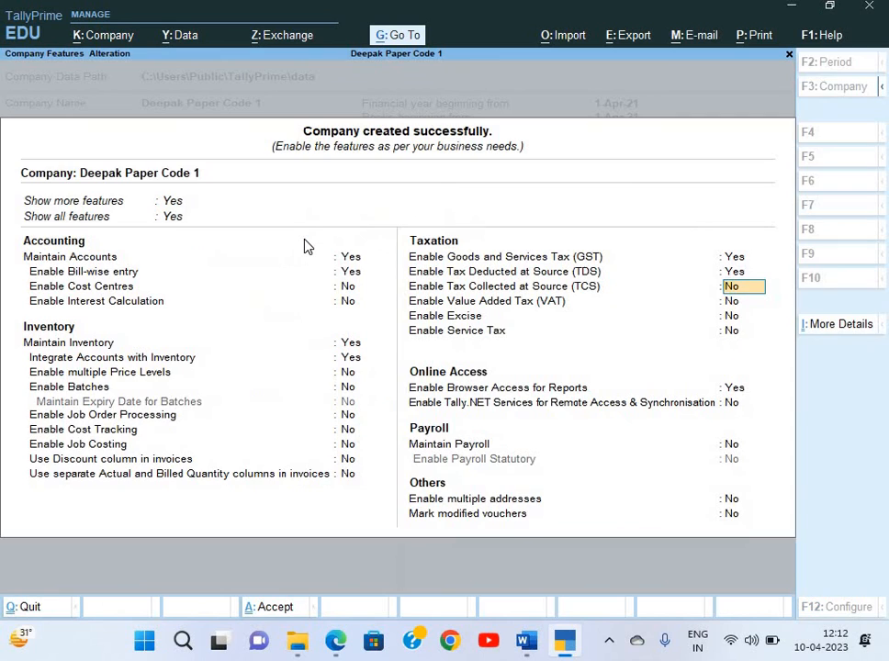
pyautogui.press('Return')
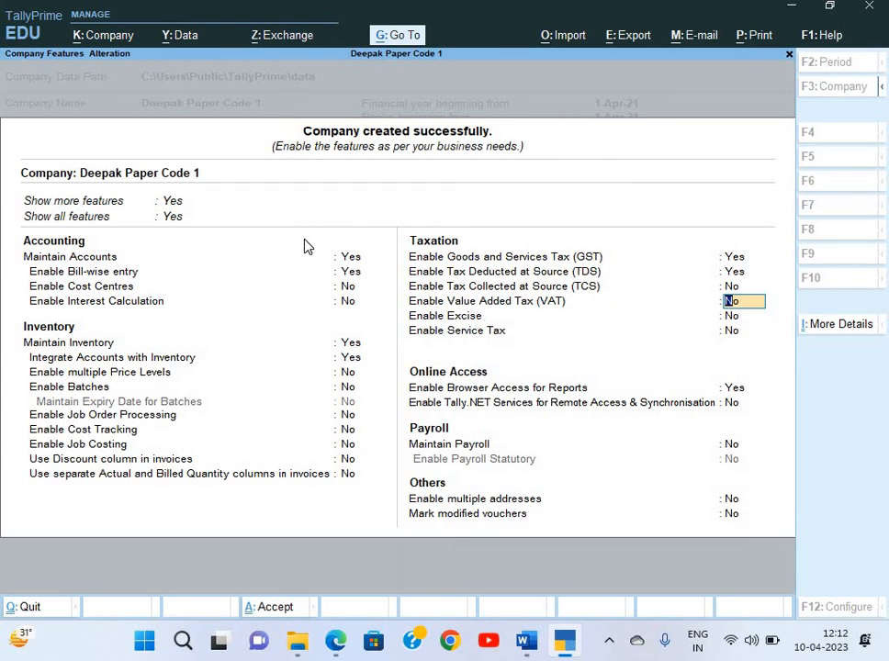
pyautogui.press('Return')
pyautogui.press('Return')
pyautogui.press('Return')
pyautogui.press('Return')
pyautogui.press('Return')
pyautogui.press('Return')
pyautogui.press('Return')
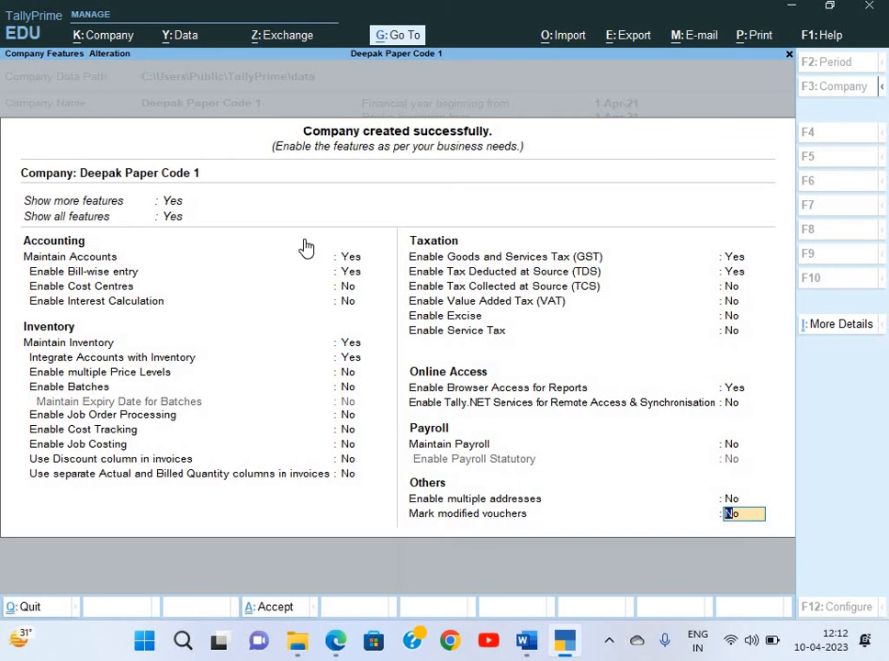
pyautogui.press('Return')
pyautogui.press('Return')
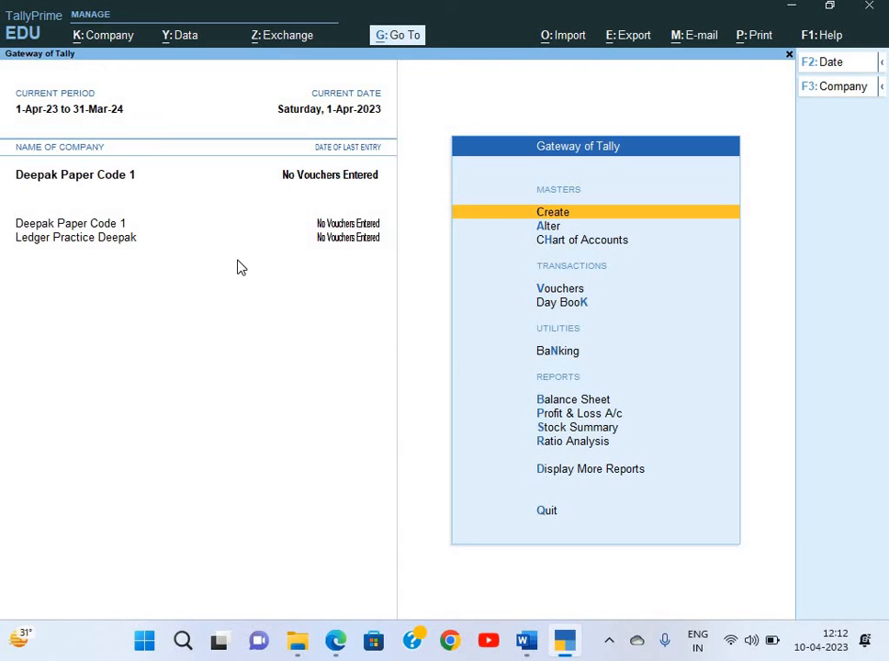
# Shut Deepak Paper Code 1 and Ledger Practice Deepak, then reopen only Deepak Paper Code 1
pyautogui.hotkey('alt', 'k')
pyautogui.press('Down')
pyautogui.press('Down')
pyautogui.press('Down')
pyautogui.press('Down')
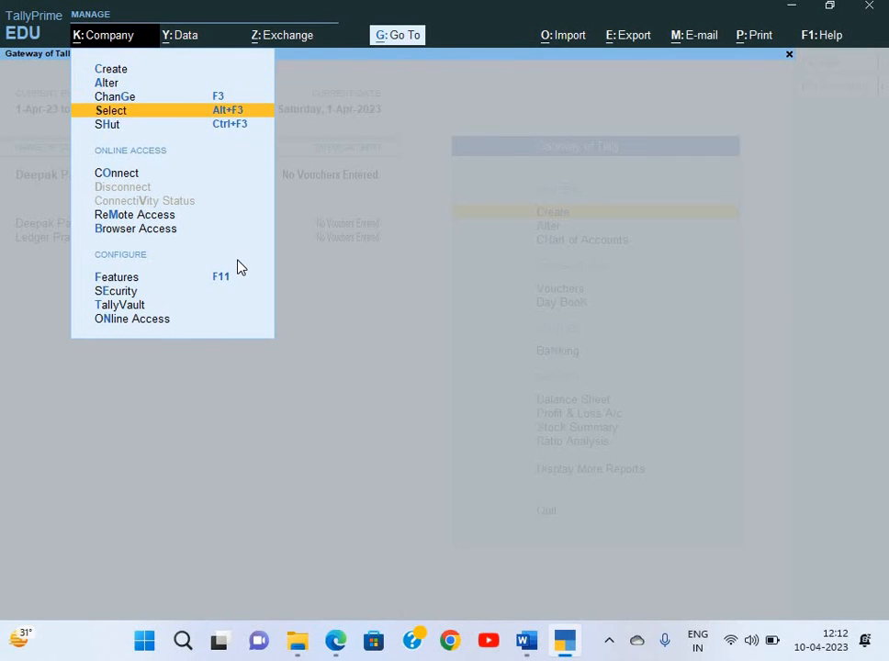
pyautogui.press('Return')
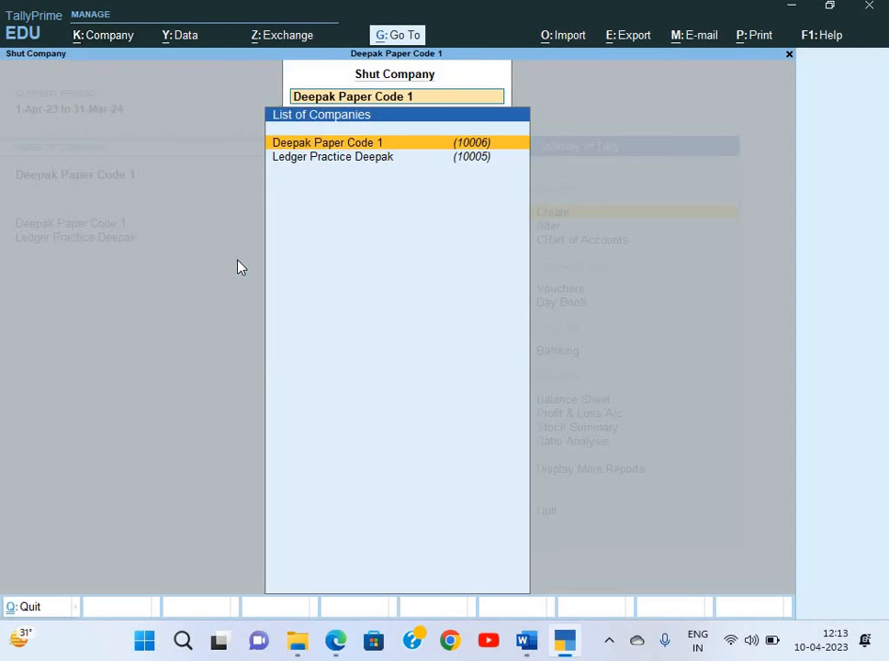
pyautogui.press('Return')
pyautogui.hotkey('alt', 'k')
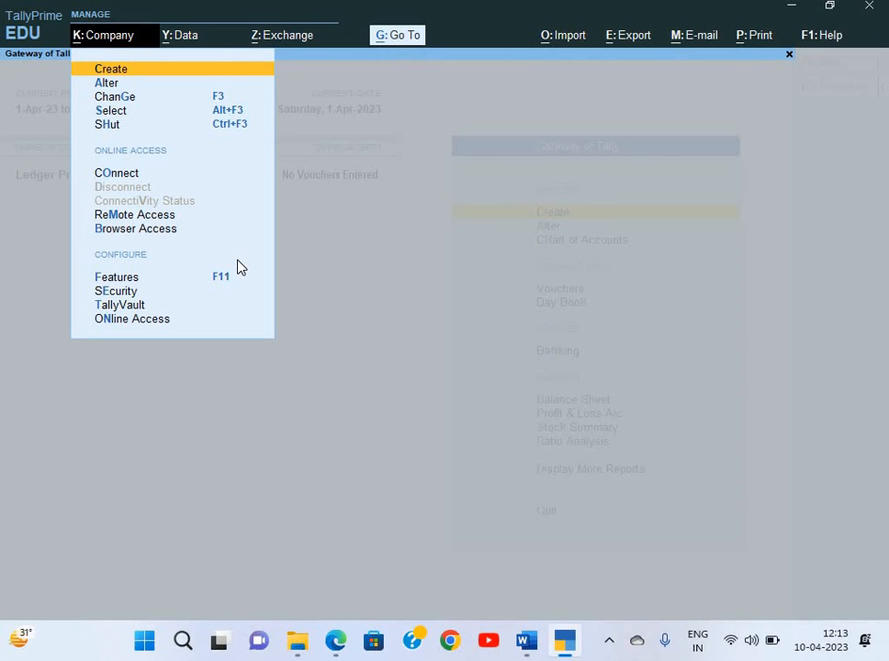
pyautogui.press('Down')
pyautogui.press('Down')
pyautogui.press('Down')
pyautogui.press('Down')
pyautogui.press('Return')
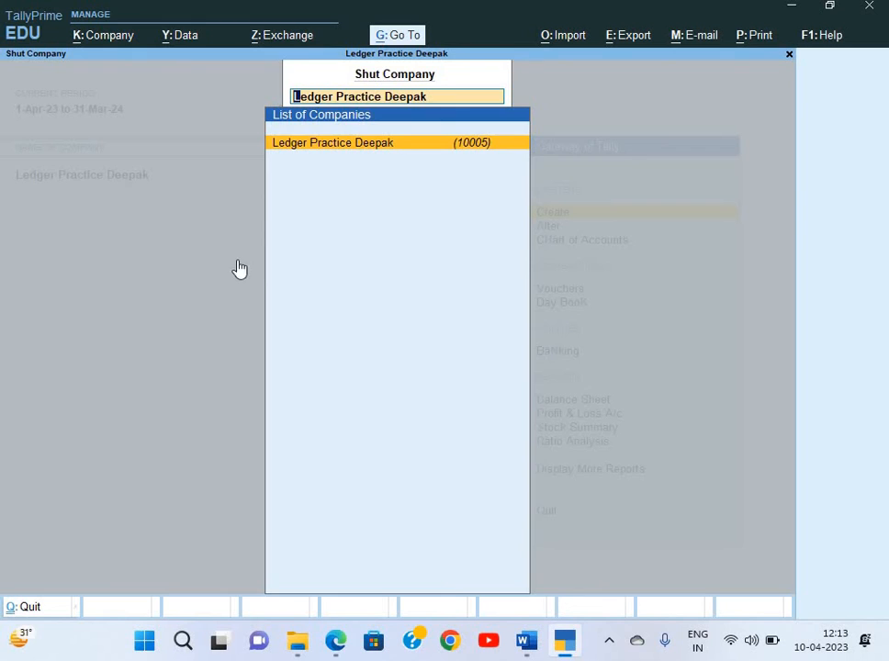
pyautogui.press('Return')
pyautogui.press('Down')
pyautogui.press('Down')
pyautogui.press('Down')
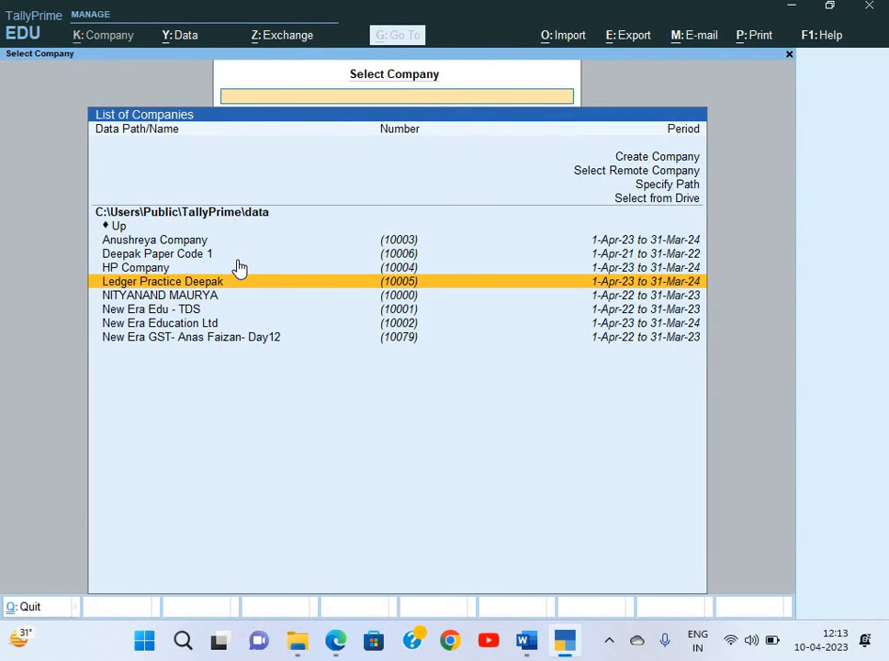
pyautogui.press('Up')
pyautogui.press('Up')
pyautogui.press('Return')
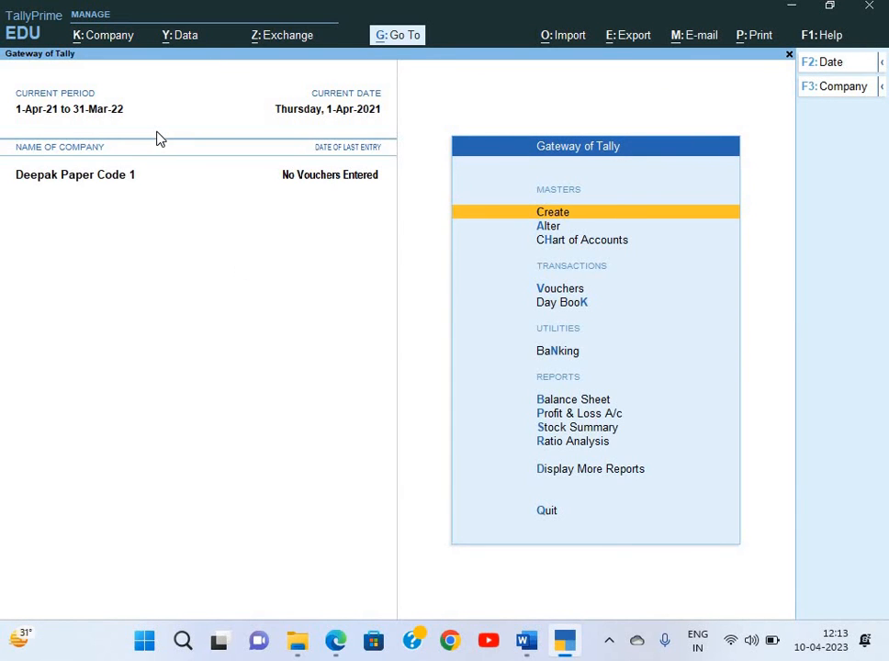
# Check the invoice PDF's billed-to GSTIN against the Word question paper, then return to TallyPrime
pyautogui.hotkey('alt', 'Tab')
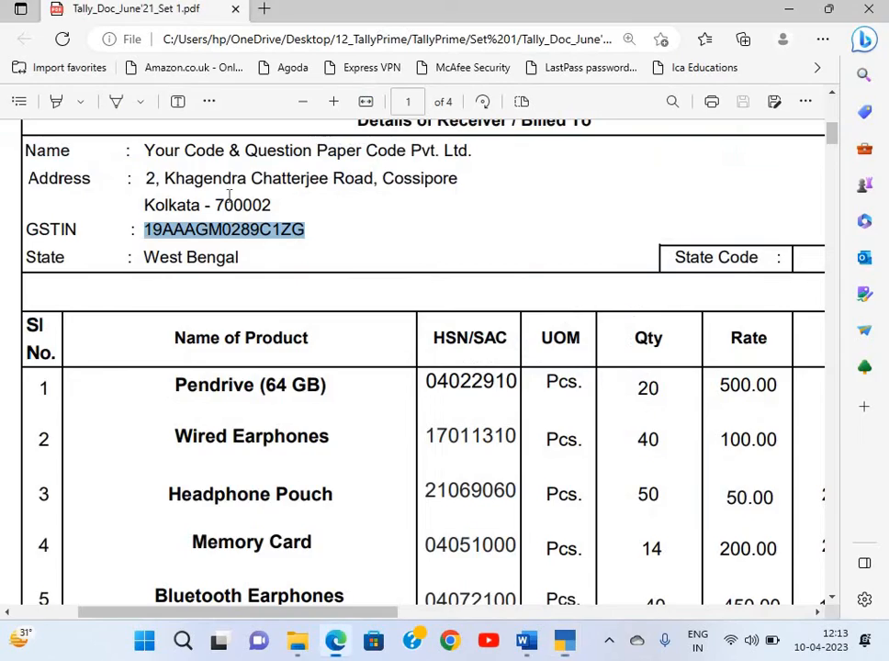
pyautogui.scroll(2, 229, 197)
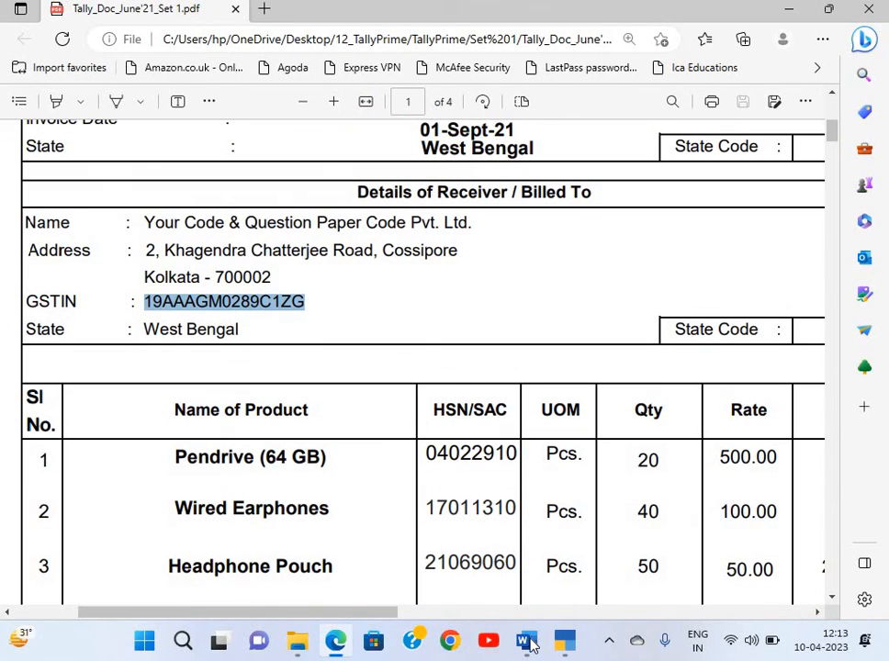
pyautogui.hotkey('alt', 'Tab')
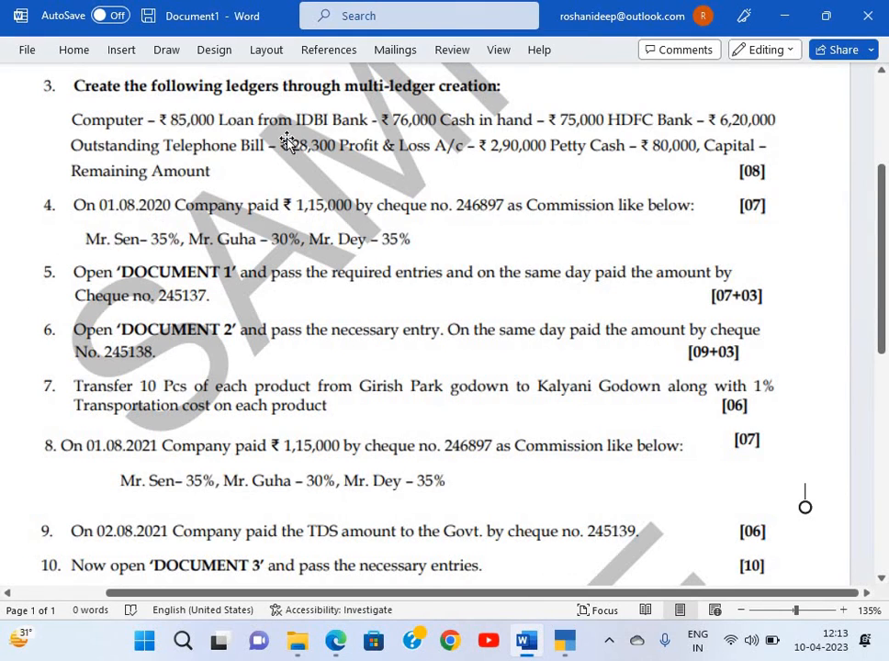
pyautogui.scroll(2, 288, 143)
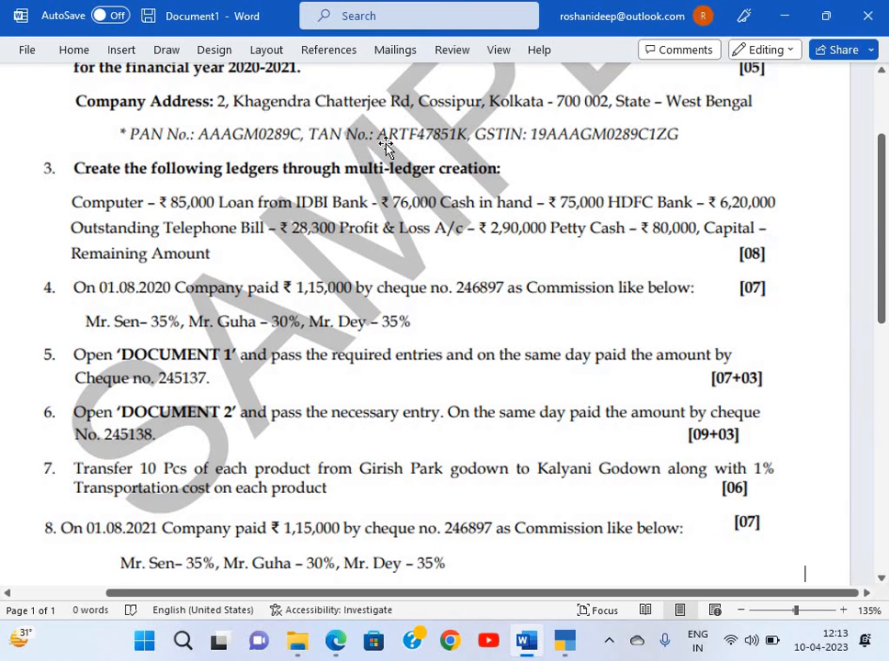
pyautogui.click(342, 131)
pyautogui.hotkey('alt', 'Tab')
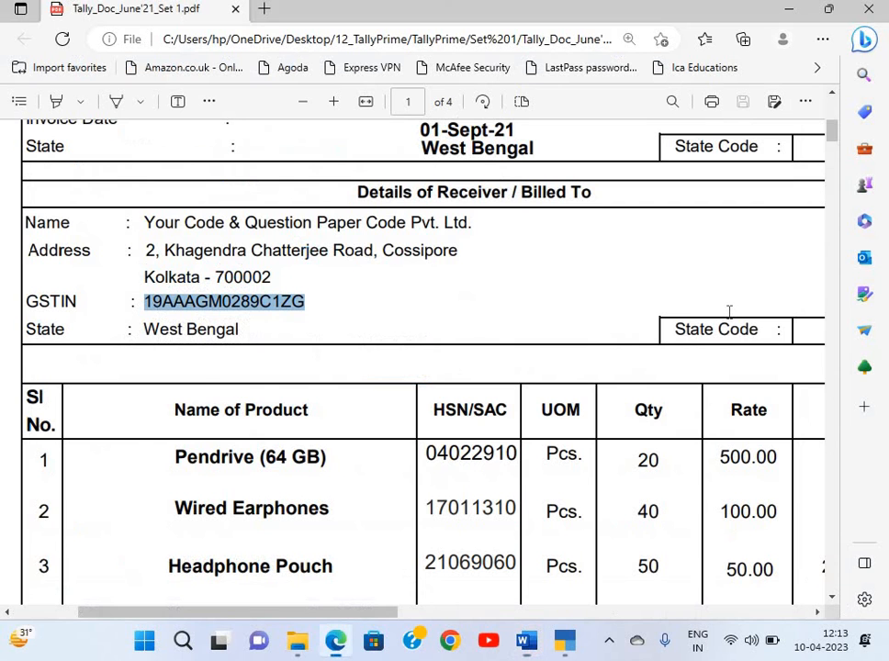
pyautogui.hotkey('alt', 'Tab')
pyautogui.press('Tab')
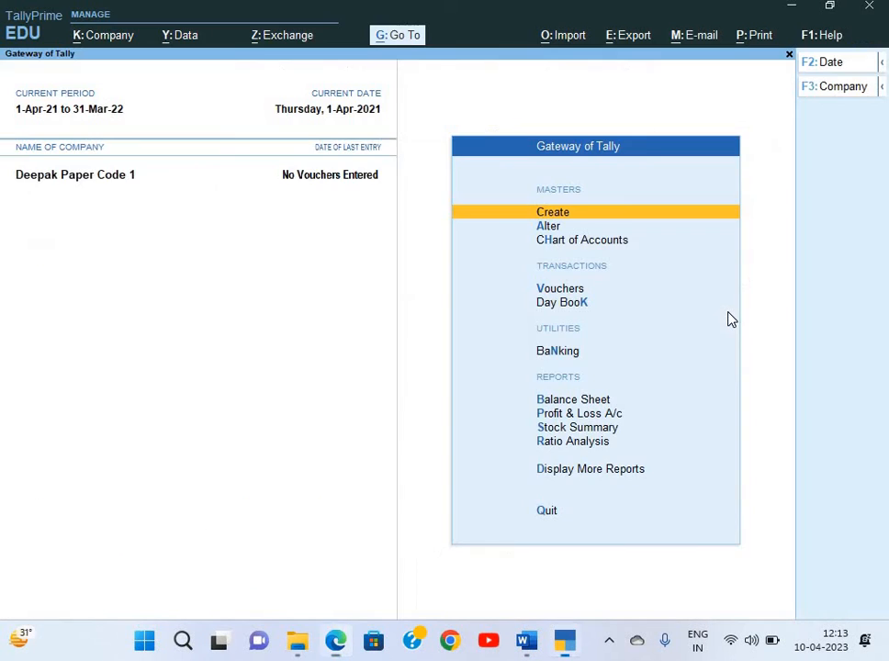
# Reopen the company features with F11, accept the GST details, and open TDS Deductor Details
pyautogui.press('F11')
pyautogui.press('Down')
pyautogui.press('Down')
pyautogui.press('Down')
pyautogui.press('Down')
pyautogui.press('Down')
pyautogui.press('Down')
pyautogui.press('Down')
pyautogui.press('Down')
pyautogui.press('Down')
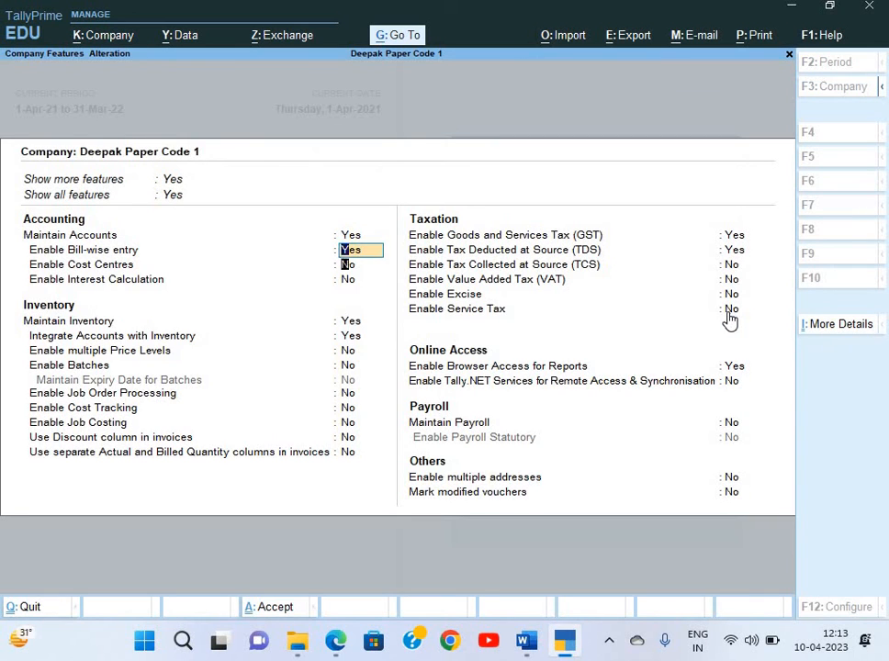
pyautogui.press('Return')
pyautogui.press('Return')
pyautogui.press('Return')
pyautogui.press('Return')
pyautogui.press('Return')
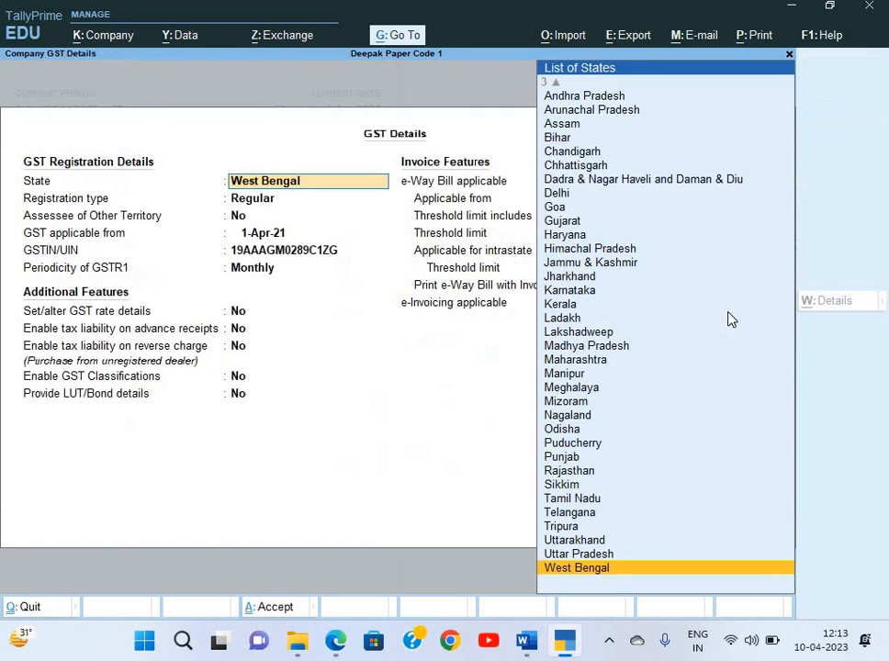
pyautogui.press('Return')
pyautogui.press('Return')
pyautogui.hotkey('ctrl', 'a')
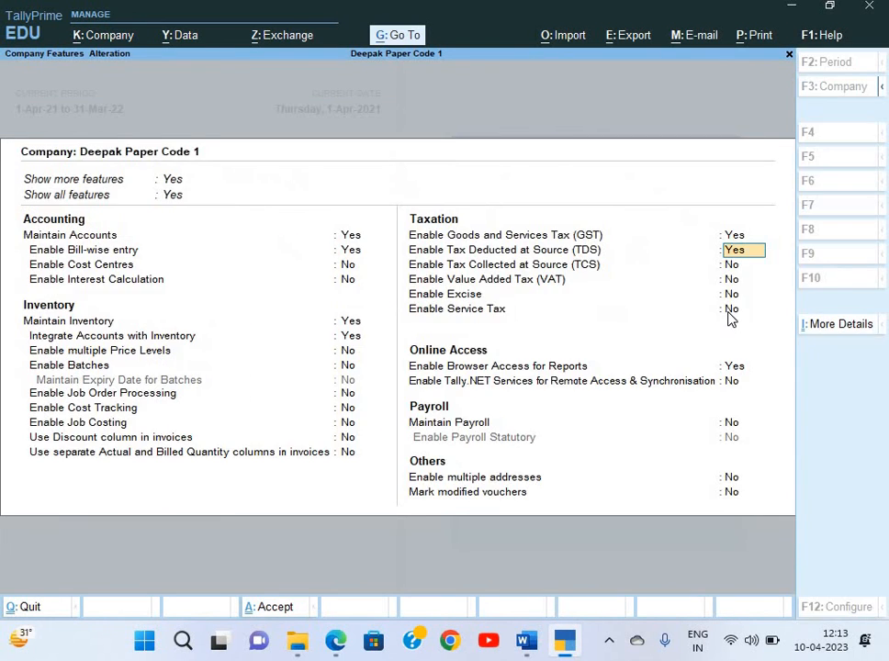
pyautogui.press('Return')
pyautogui.press('Return')
# Type the first part of the new TAN from the question paper, correcting a mistyped digit
pyautogui.hotkey('alt', 'Tab')
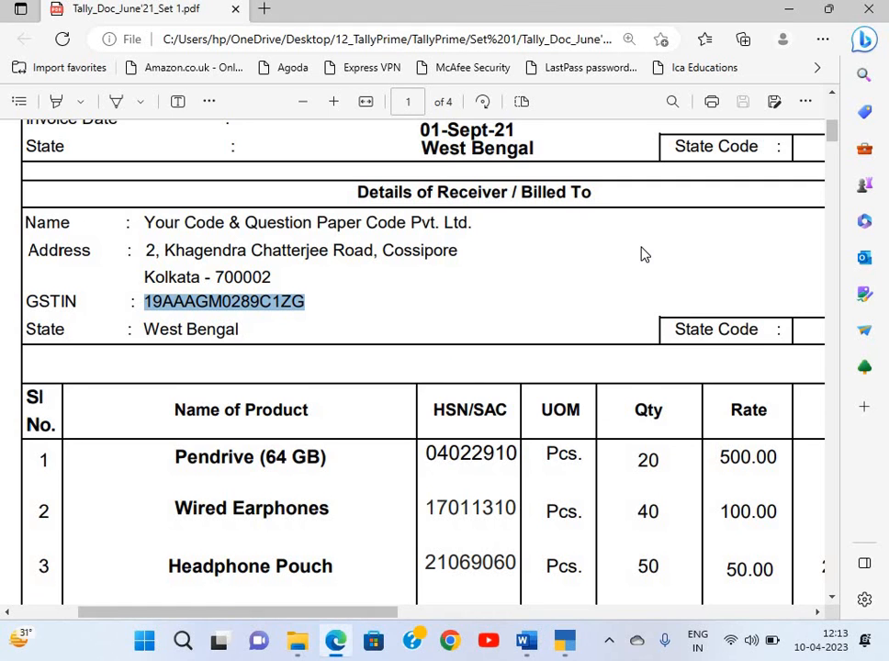
pyautogui.hotkey('alt', 'Tab')
pyautogui.hotkey('alt', 'Tab')
pyautogui.press('Tab')
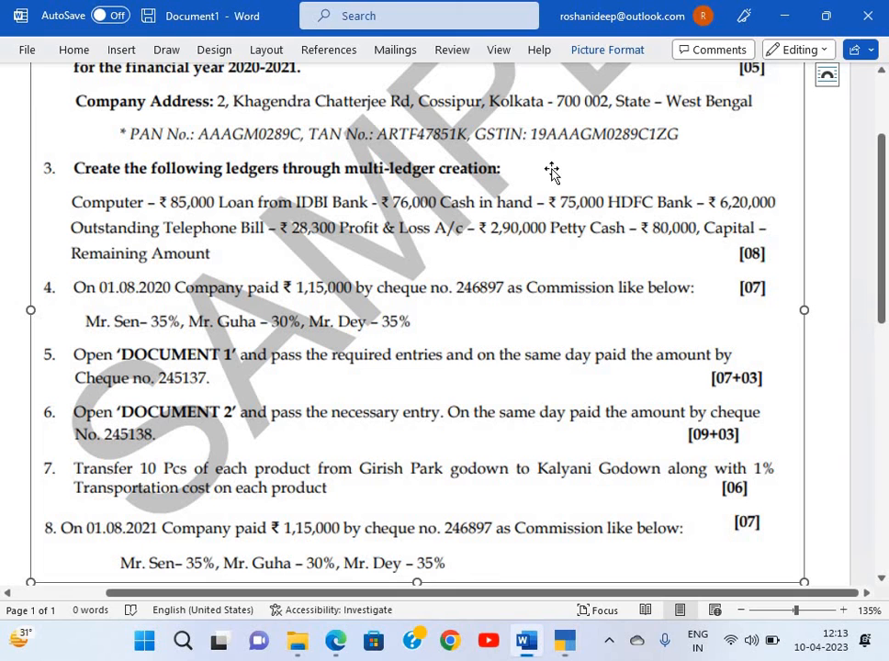
pyautogui.hotkey('alt', 'Tab')
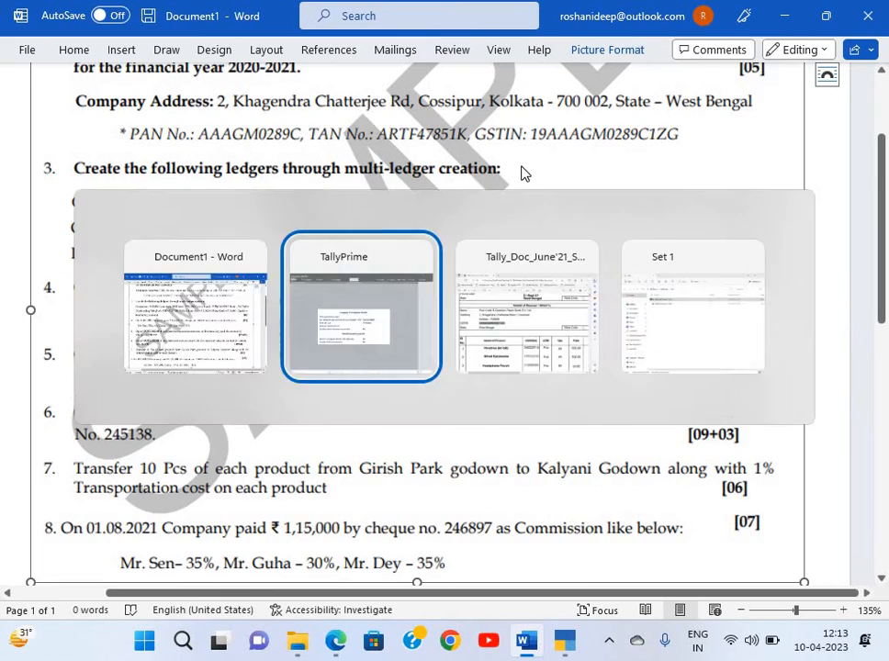
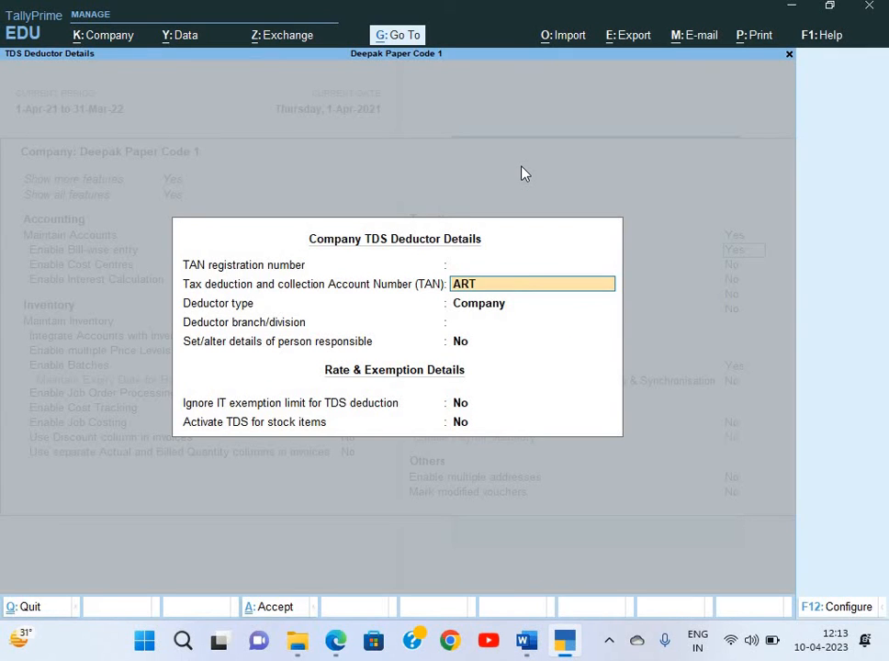
pyautogui.hotkey('alt', 'Tab')
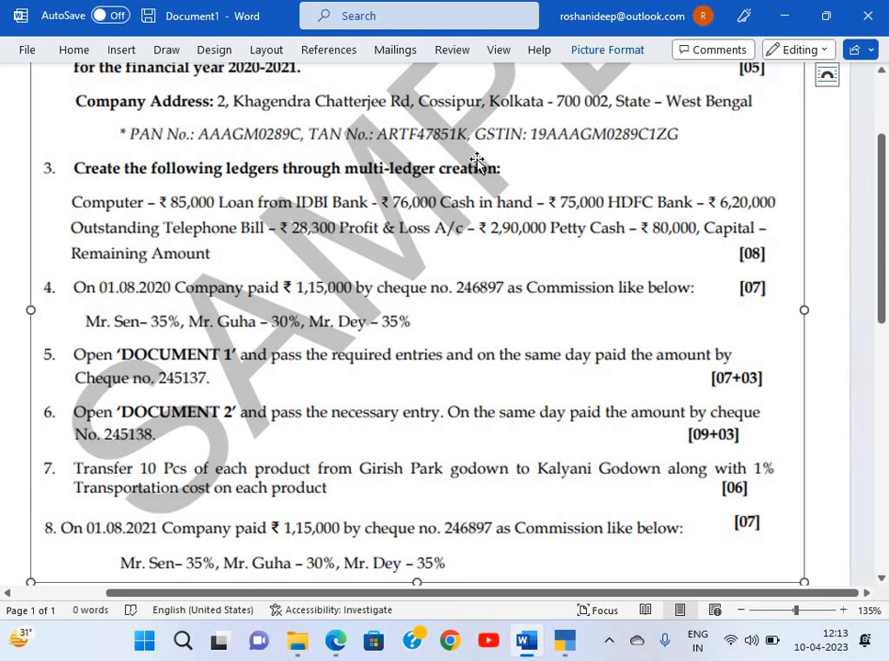
pyautogui.hotkey('alt', 'Tab')
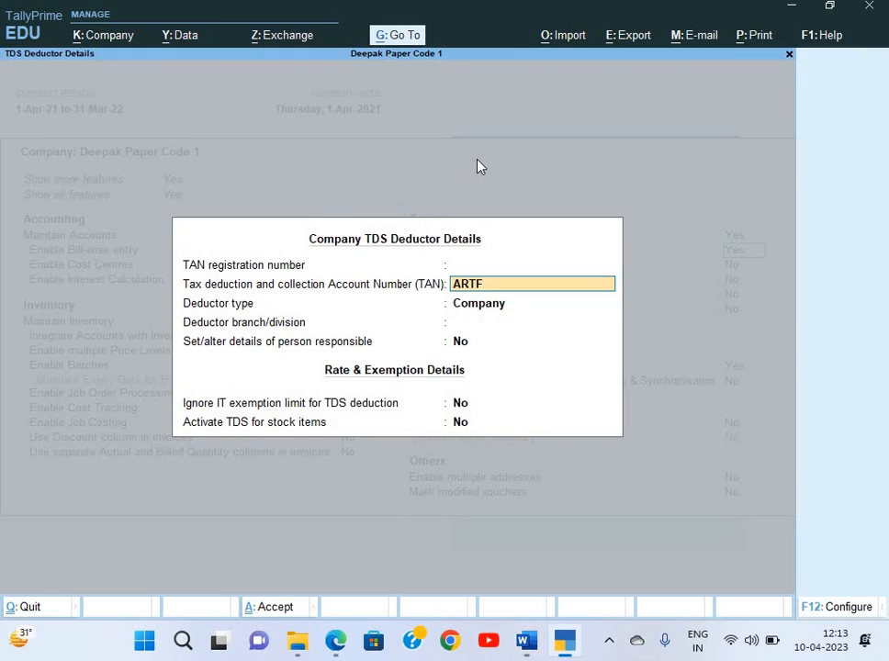
# Finish the TAN, keep Company as deductor type, and accept the TDS deductor details
pyautogui.hotkey('alt', 'Tab')
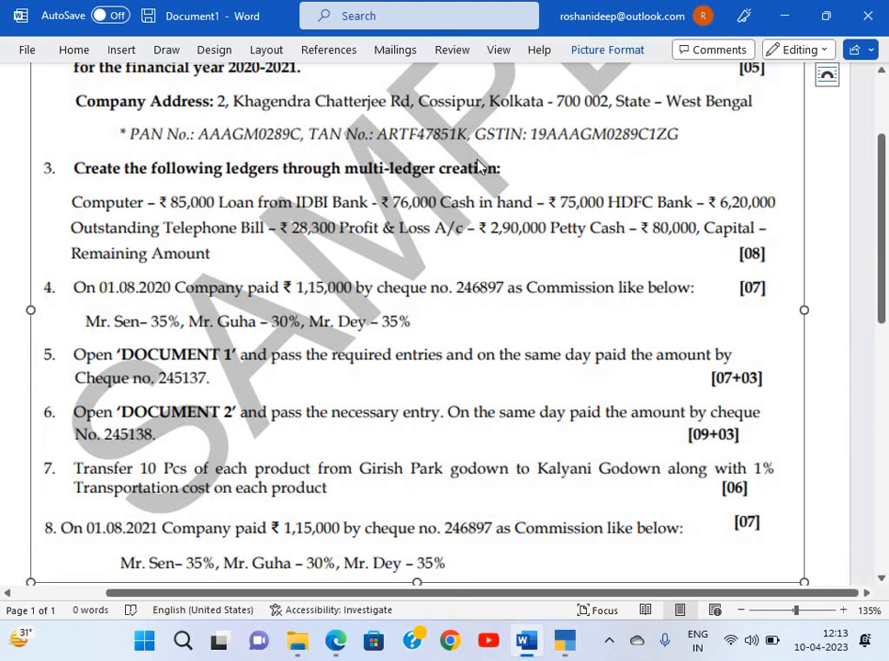
pyautogui.hotkey('alt', 'Tab')
pyautogui.write('K')
pyautogui.press('Return')
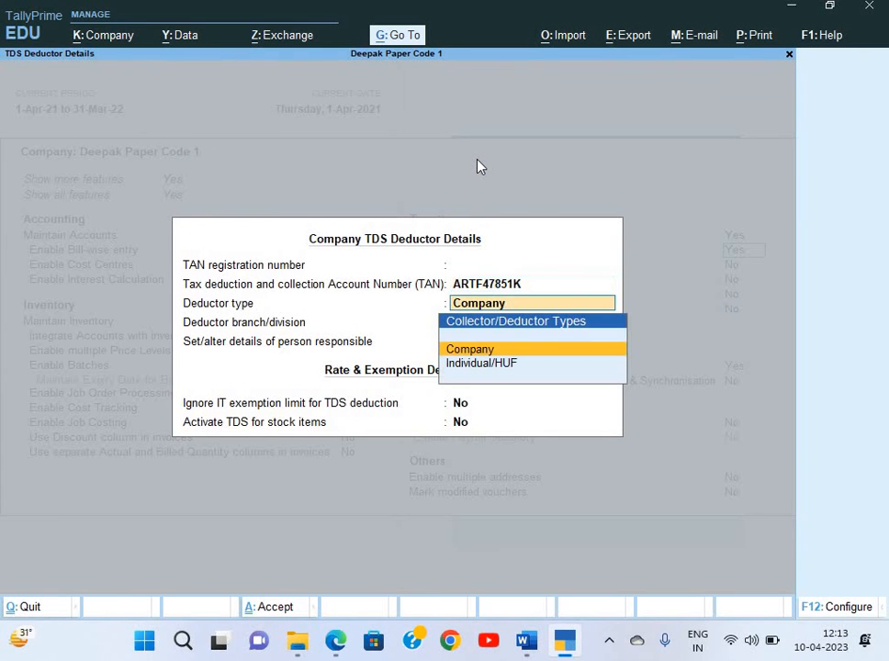
pyautogui.press('Return')
pyautogui.hotkey('ctrl', 'a')
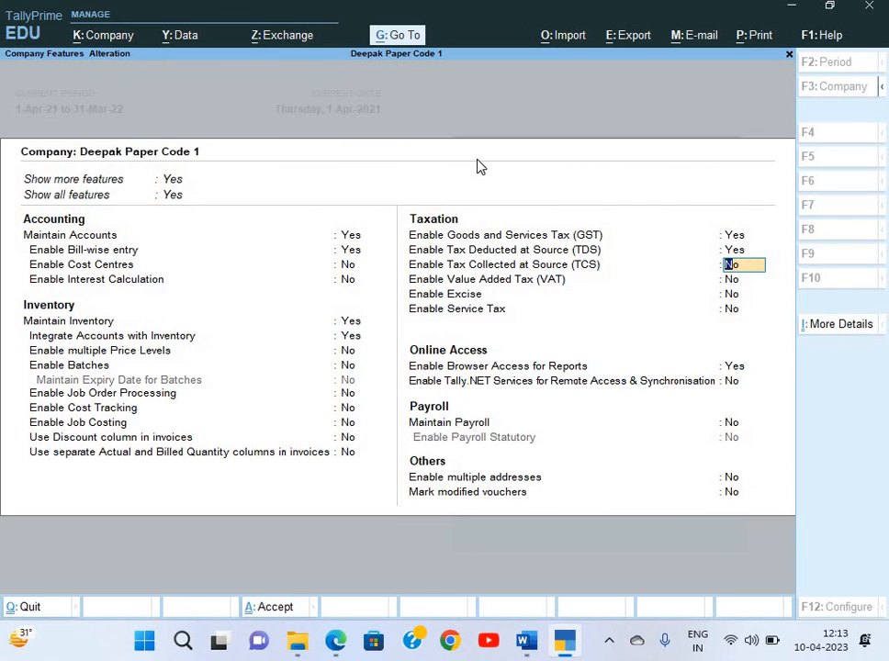
pyautogui.hotkey('alt', 'Tab')
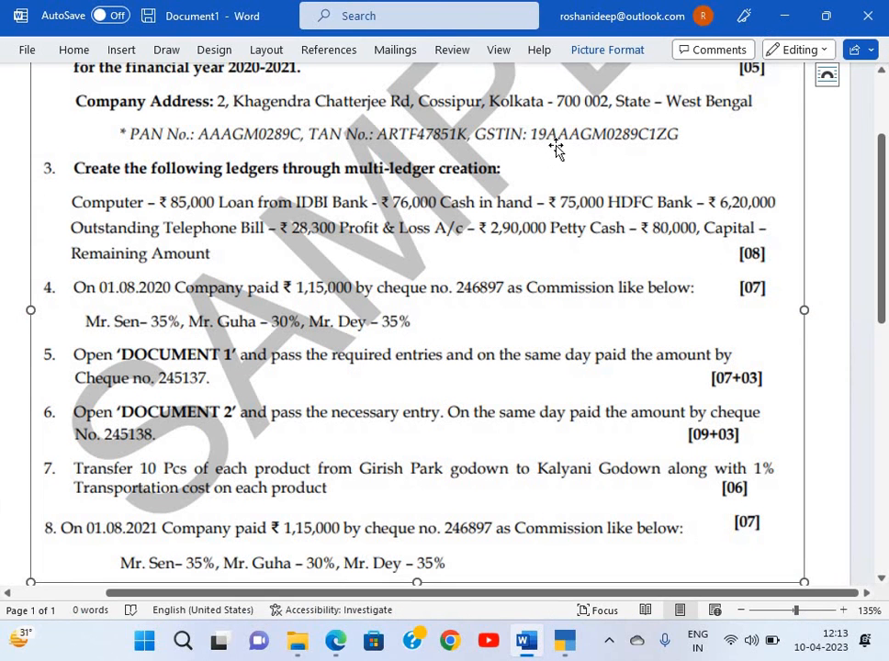
pyautogui.hotkey('alt', 'Tab')
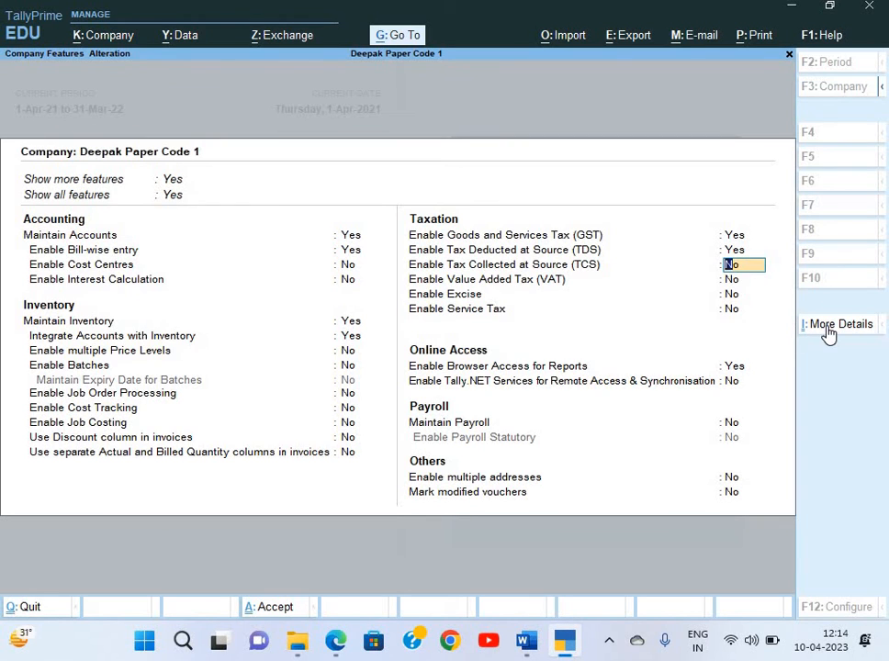
# Open PAN/CIN Details from More Details and look up the PAN in the question paper
pyautogui.click(829, 327)
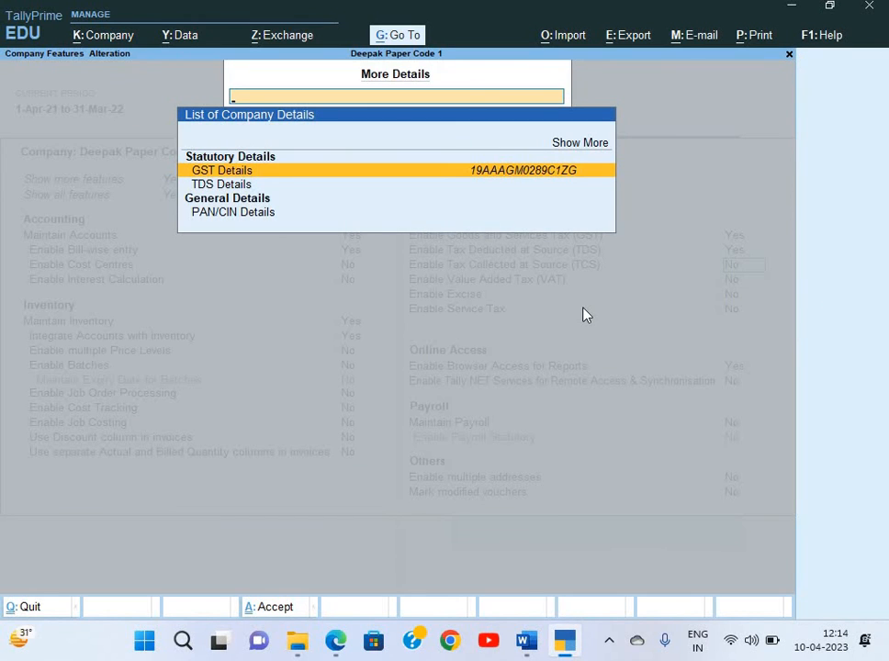
pyautogui.press('Down')
pyautogui.press('Down')
pyautogui.press('Down')
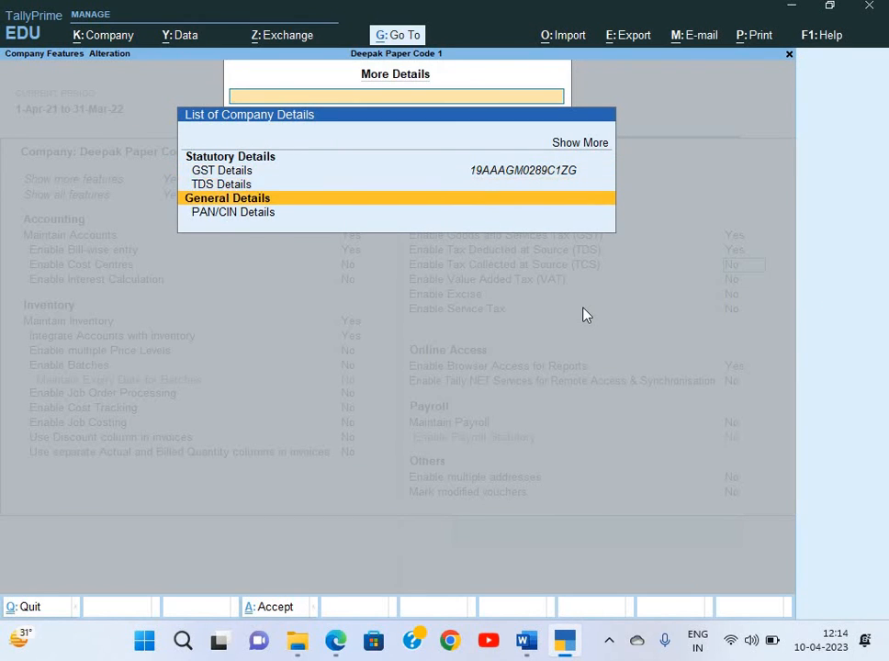
pyautogui.press('Return')
pyautogui.hotkey('alt', 'Tab')
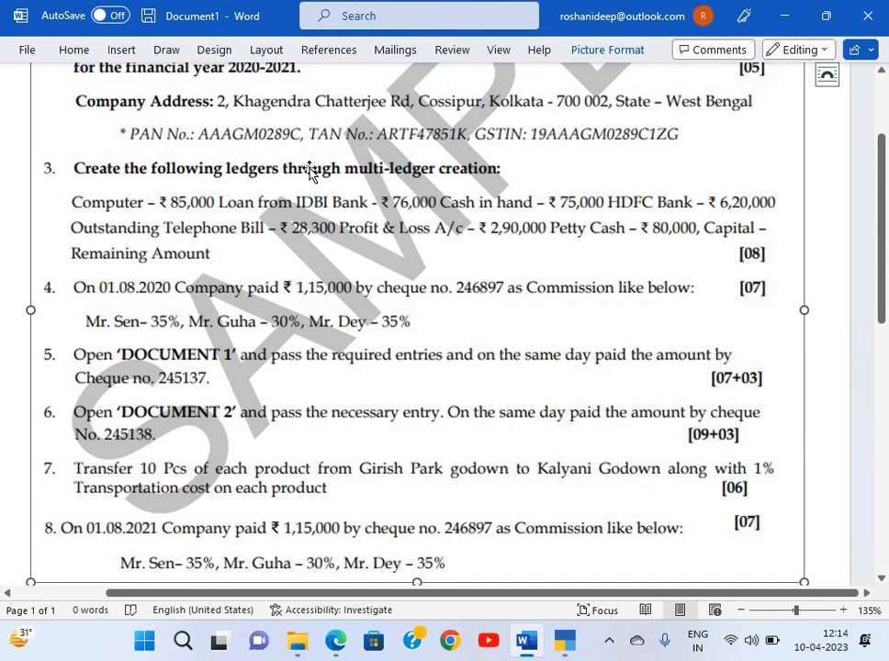
pyautogui.hotkey('alt', 'Tab')
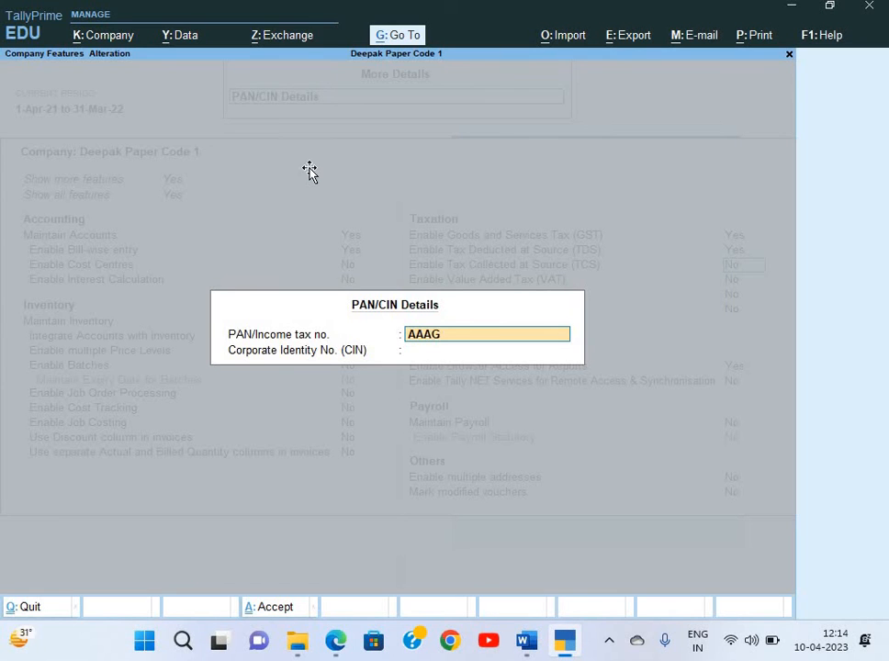
# Enter the company's PAN, accept the PAN/CIN details, and save the company features
pyautogui.hotkey('alt', 'Tab')
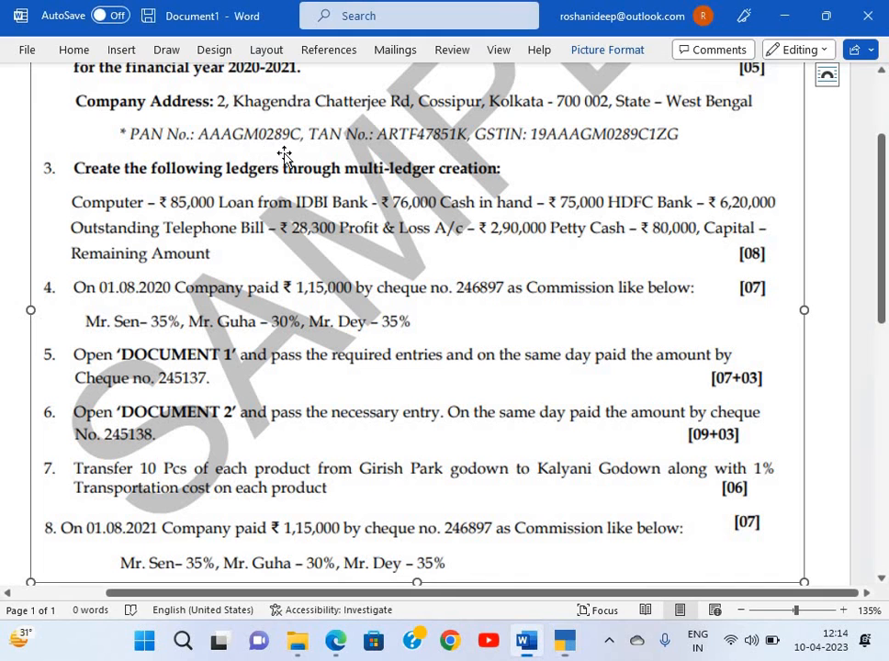
pyautogui.hotkey('alt', 'Tab')
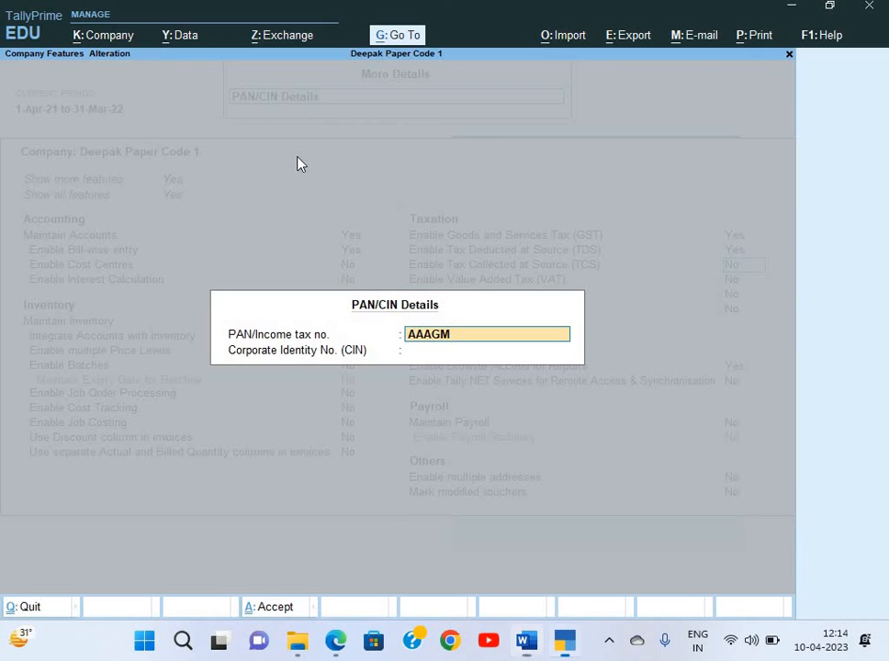
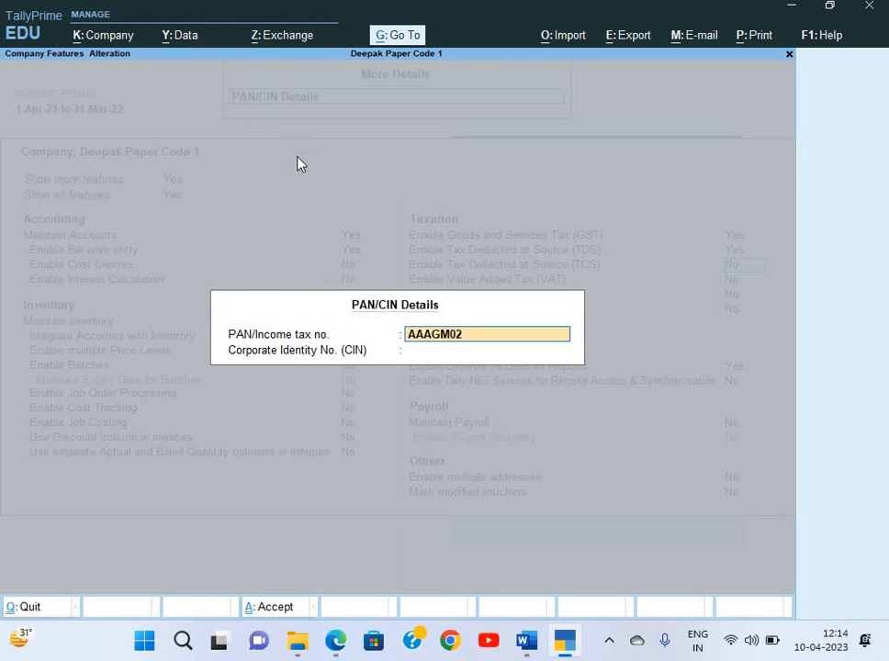
pyautogui.hotkey('alt', 'Tab')
pyautogui.hotkey('alt', 'Tab')
pyautogui.press('Return')
pyautogui.press('Return')
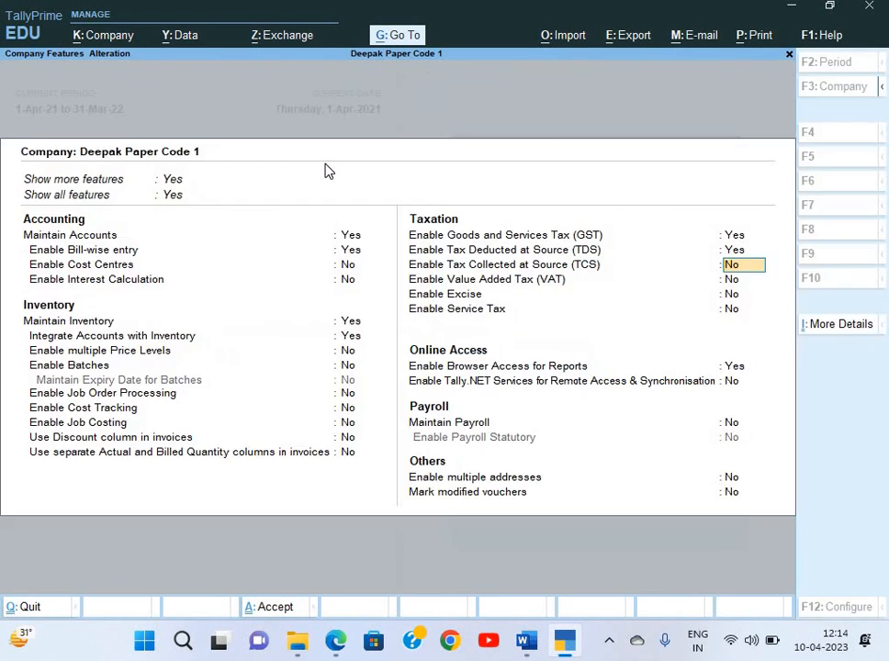
pyautogui.press('Return')
pyautogui.hotkey('ctrl', 'a')
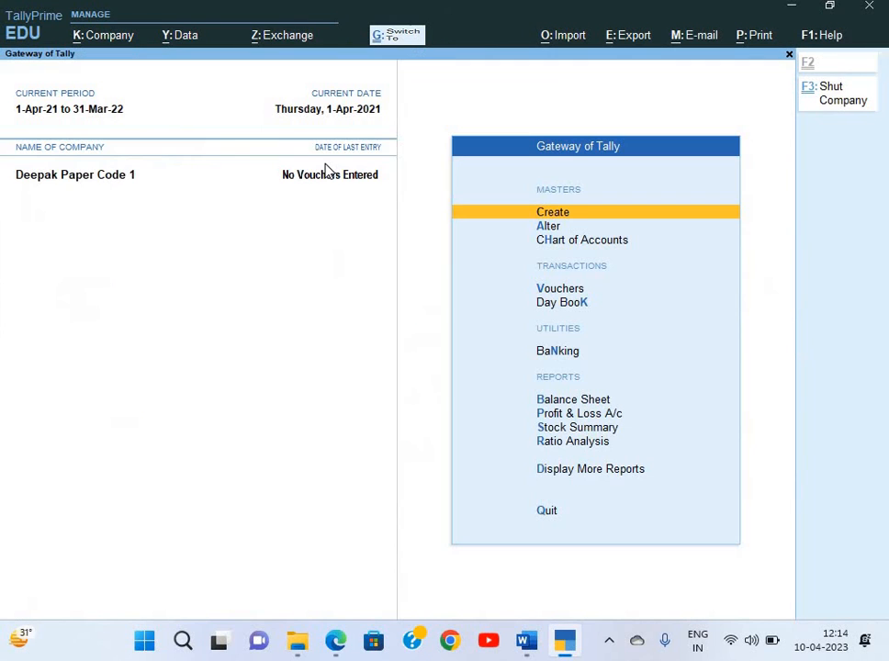
# Show question 3 of the question paper, listing the ledgers for multi-ledger creation
pyautogui.hotkey('alt', 'Tab')
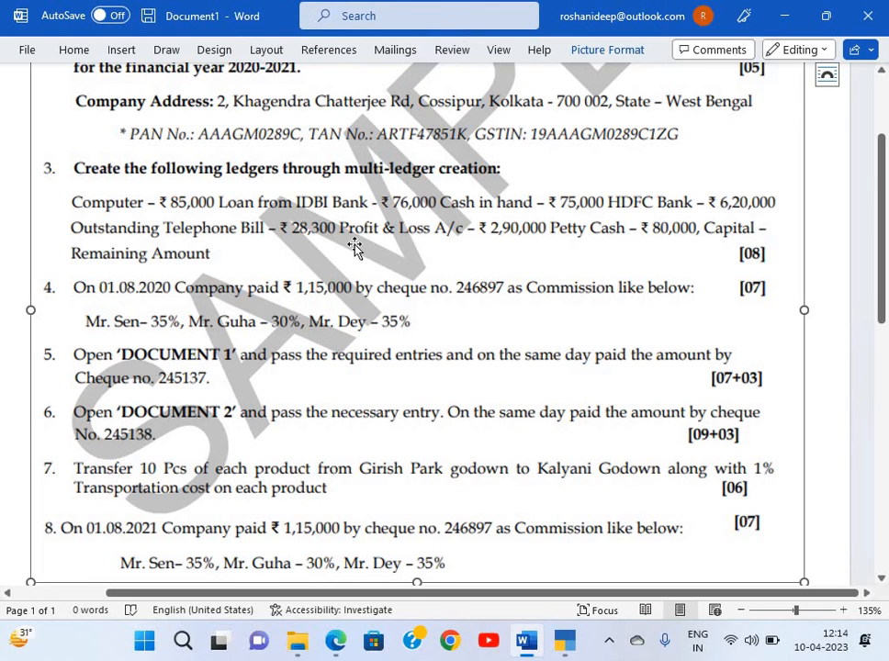
pyautogui.click(817, 286)
pyautogui.scroll(-2, 817, 286)
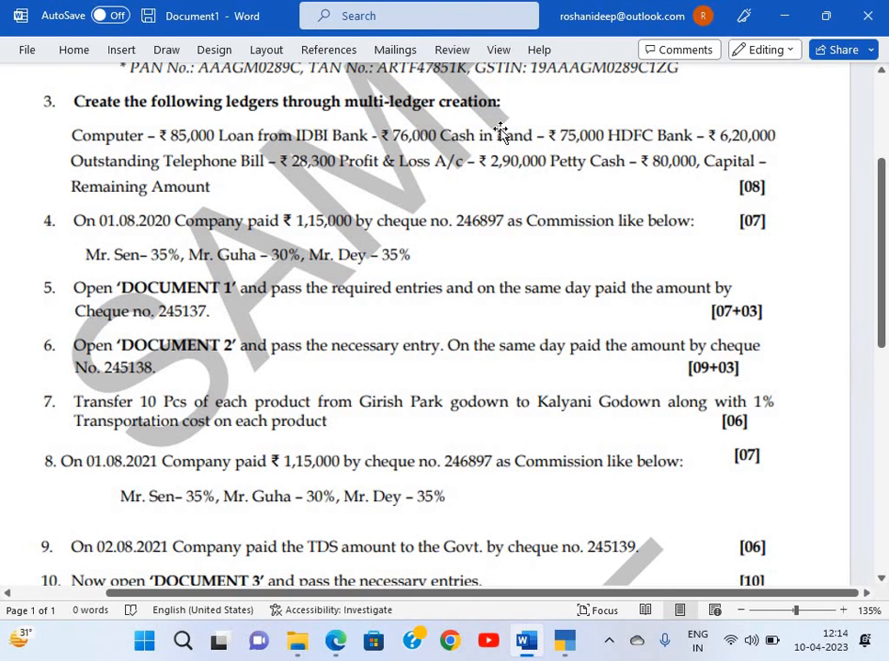
# Open the Chart of Accounts ledger list and start Multi Create from the Alt+H Multi-Masters options
pyautogui.hotkey('alt', 'Tab')
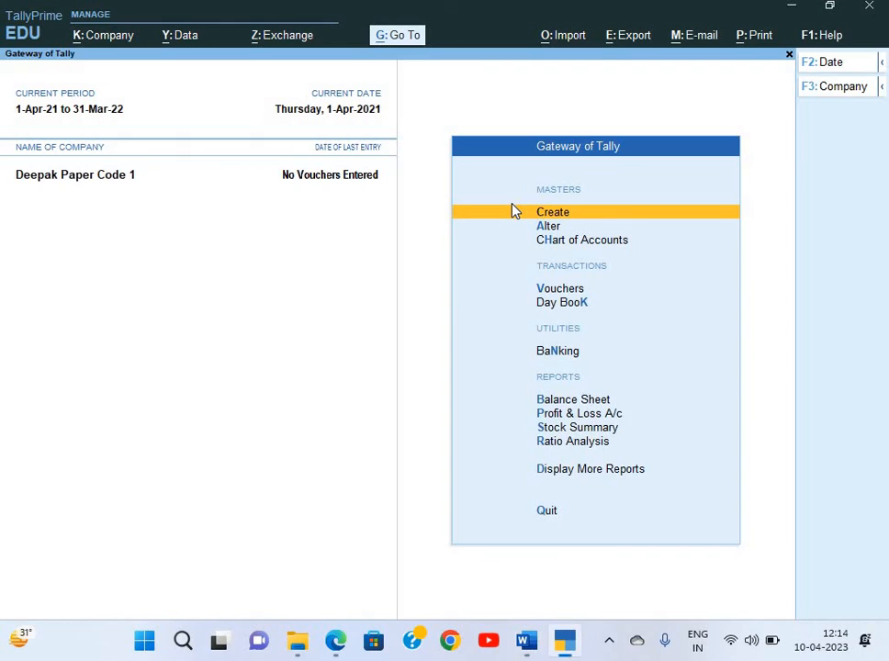
pyautogui.press('h')
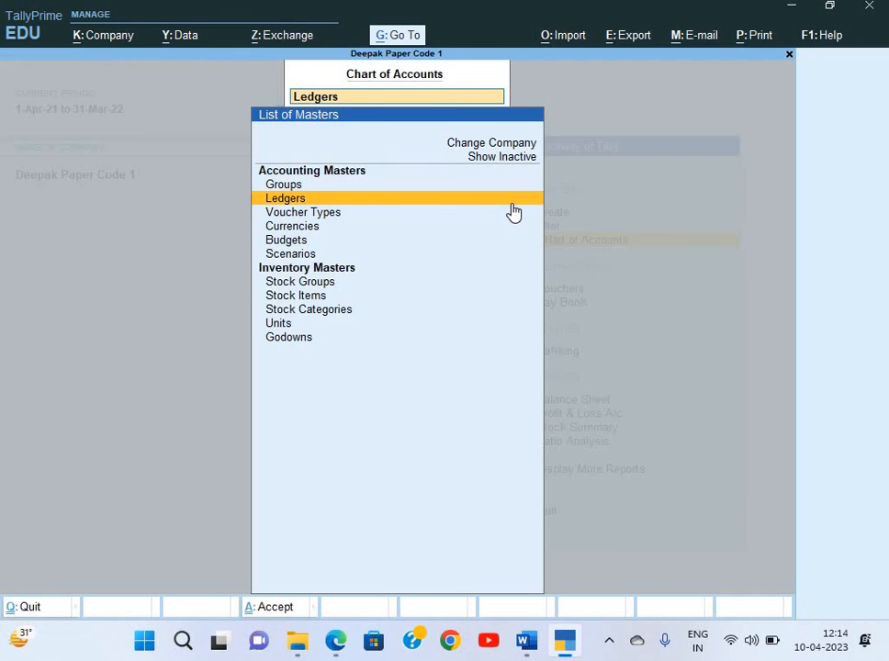
pyautogui.press('Return')
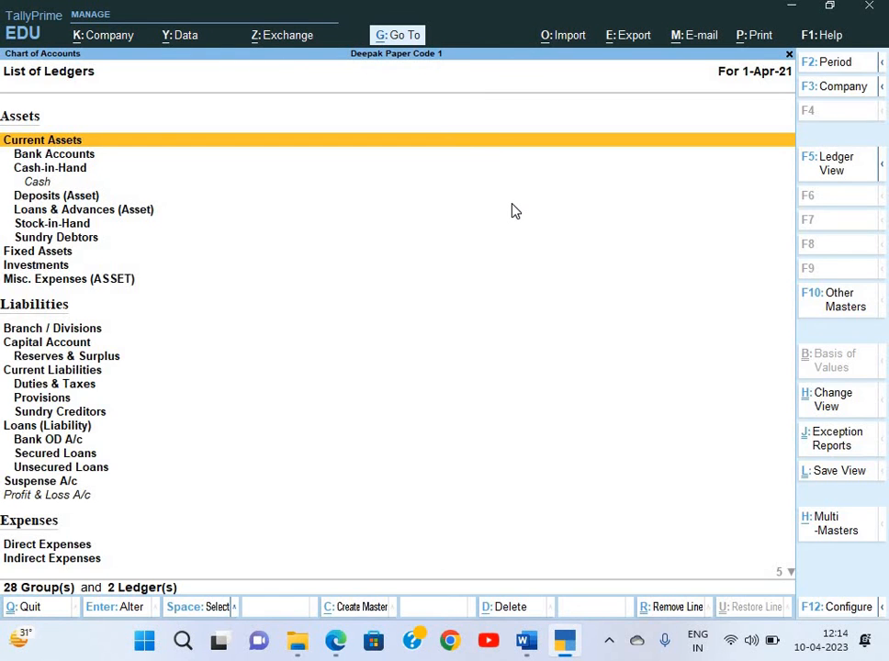
pyautogui.hotkey('alt', 'h')
pyautogui.press('Return')
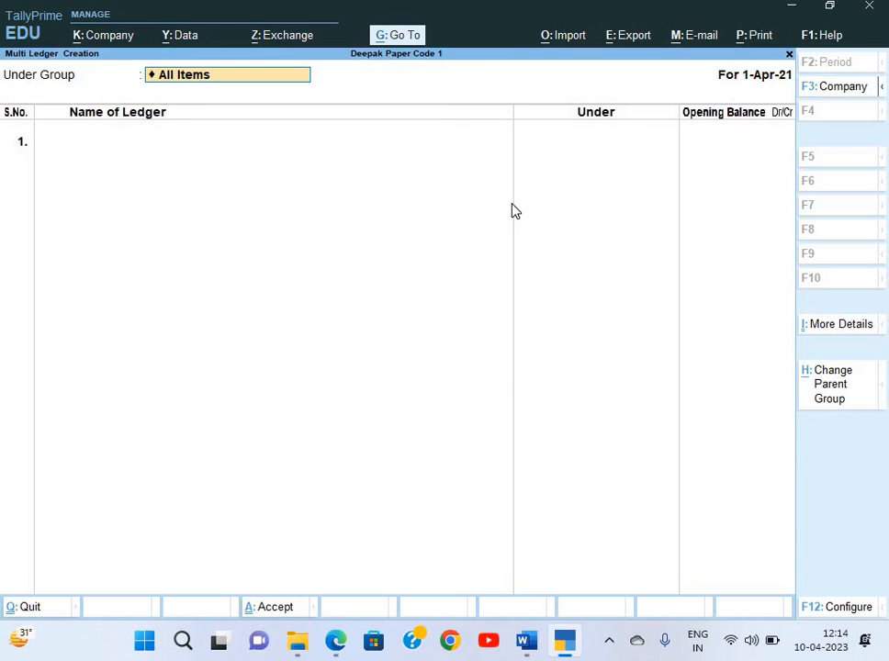
# After checking the question paper's ledger list, quit Multi Create and reopen the Multi-Masters options
pyautogui.hotkey('alt', 'Tab')
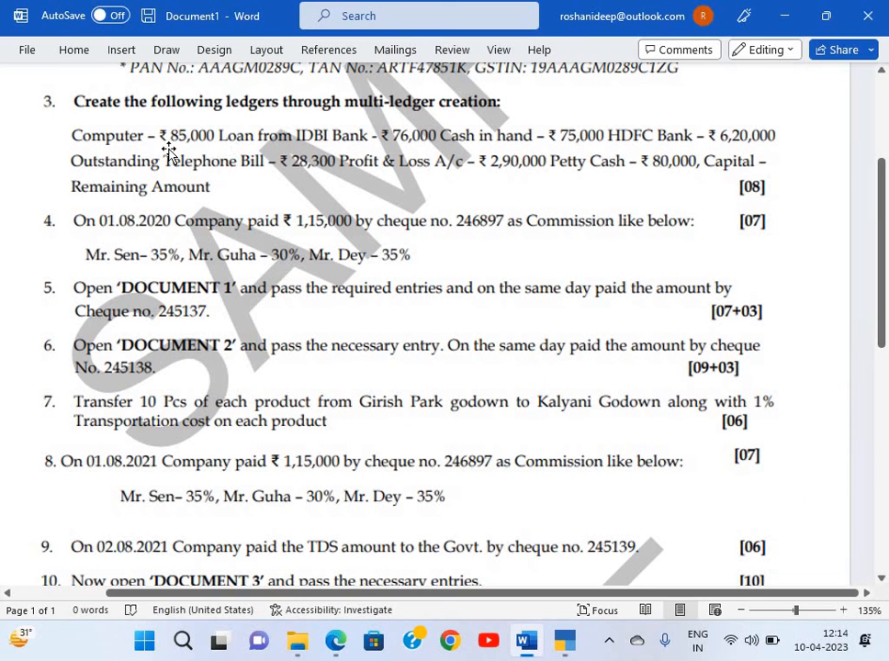
pyautogui.hotkey('alt', 'Tab')
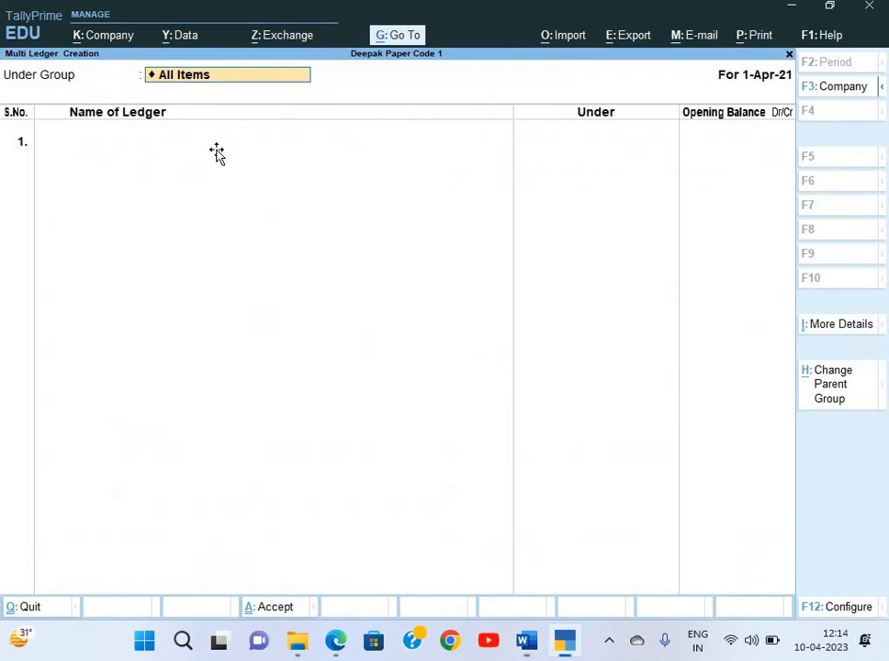
pyautogui.hotkey('alt', 'Tab')
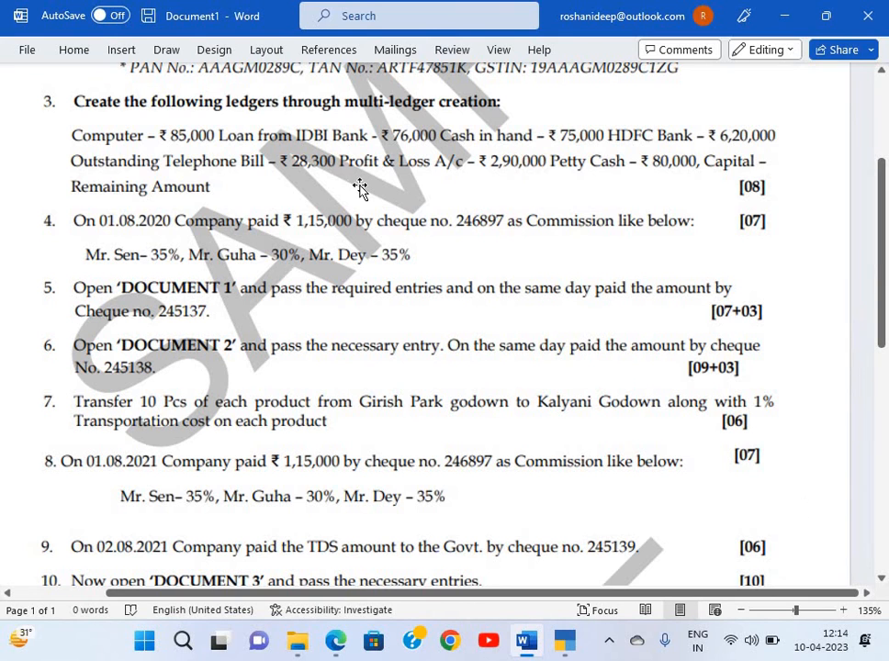
pyautogui.hotkey('alt', 'Tab')
pyautogui.press('Escape')
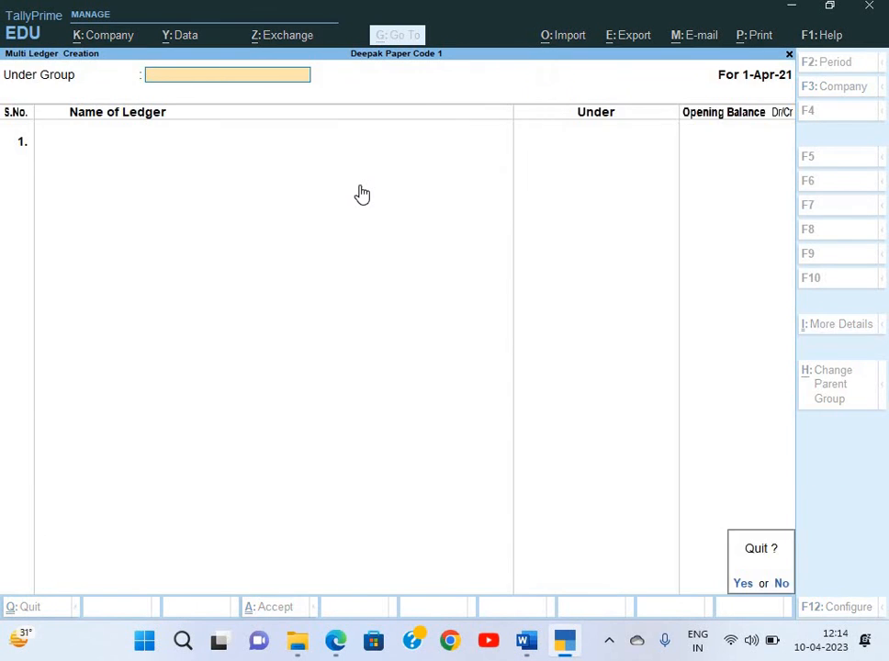
pyautogui.press('y')
pyautogui.hotkey('alt', 'h')
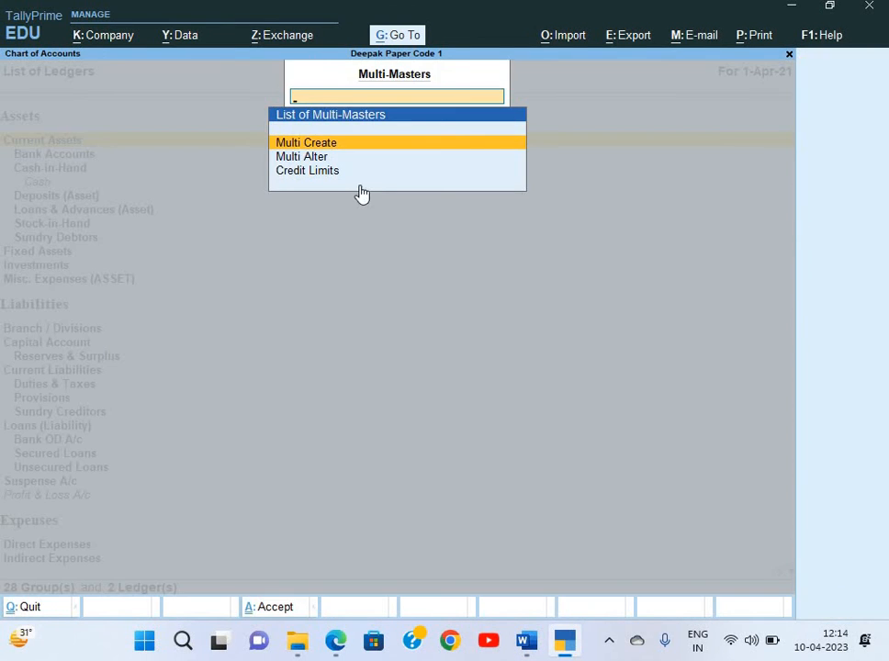
# In Multi Alter for All Items, give Cash 75,000 Dr and Profit & Loss A/c 2,90,000 Cr
pyautogui.press('Down')
pyautogui.press('Return')
pyautogui.press('Return')
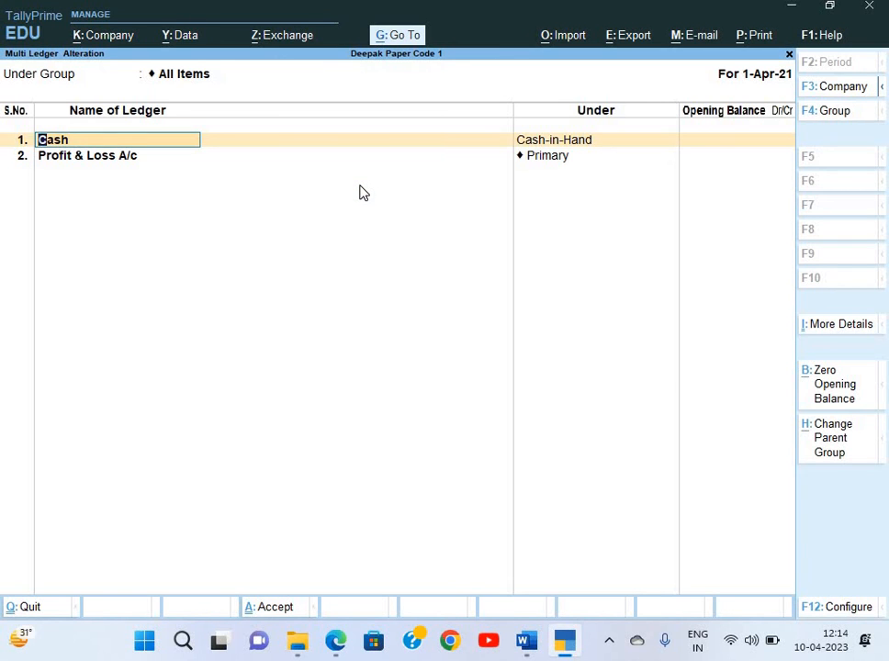
pyautogui.press('Return')
pyautogui.press('Return')
pyautogui.hotkey('alt', 'Tab')
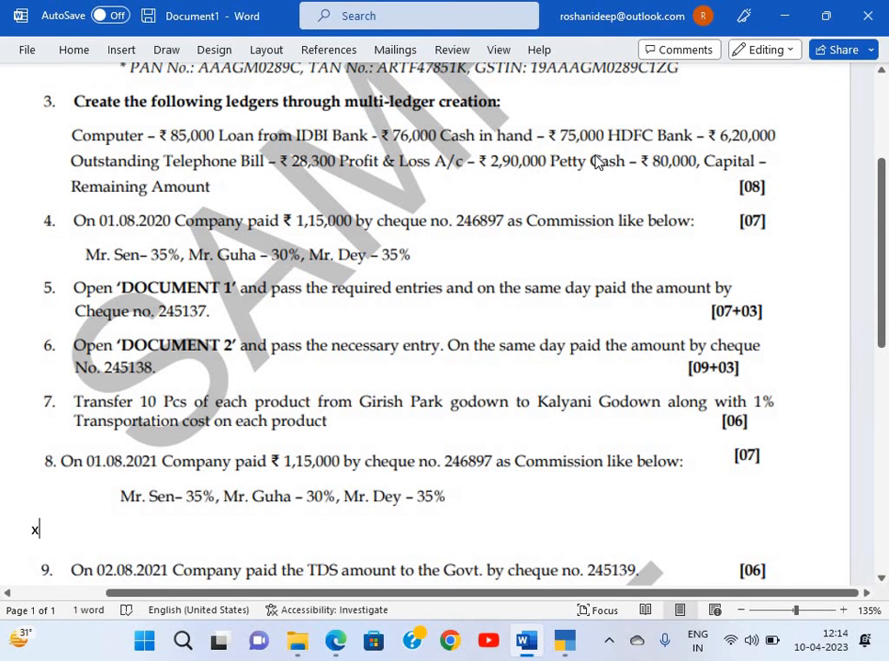
pyautogui.hotkey('alt', 'Tab')
pyautogui.write('75000')
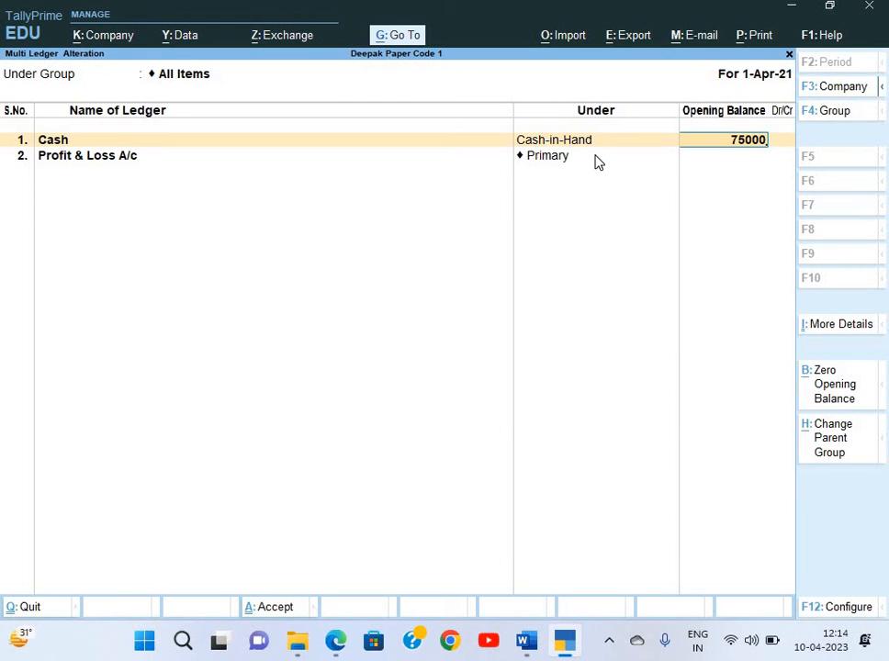
pyautogui.press('Return')
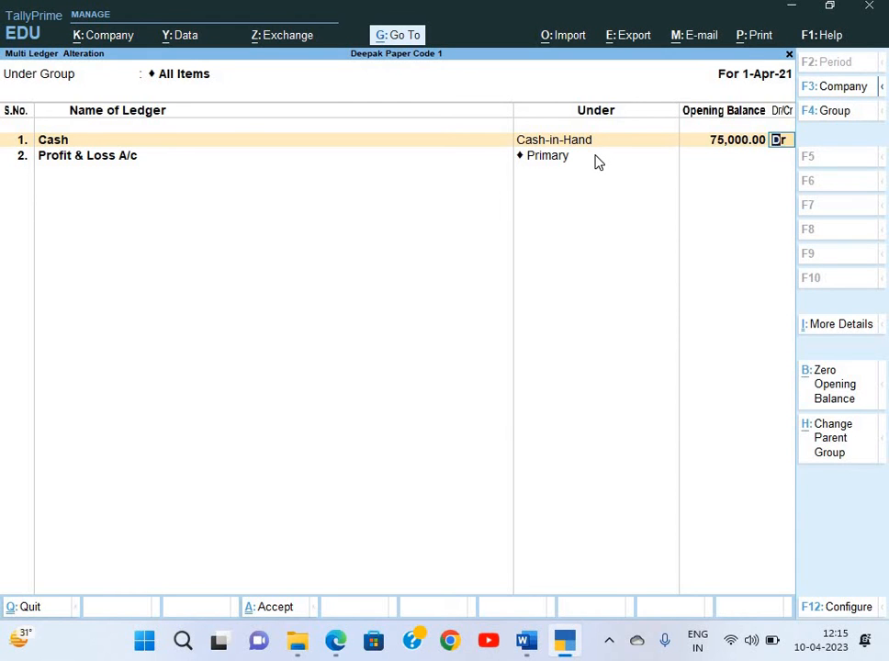
pyautogui.press('Return')
pyautogui.press('Return')
pyautogui.hotkey('alt', 'Tab')
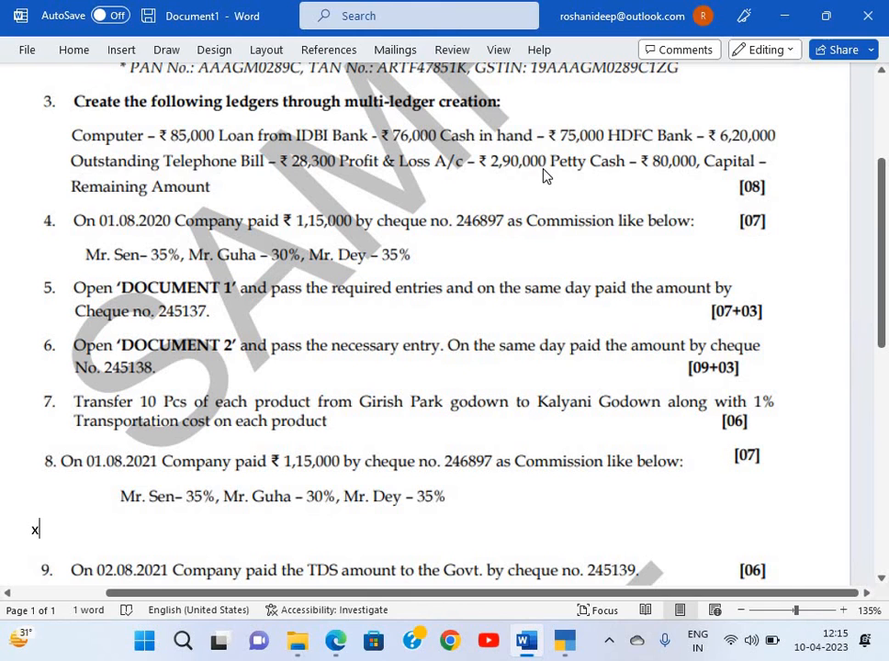
pyautogui.hotkey('alt', 'Tab')
pyautogui.write('2,90,000')
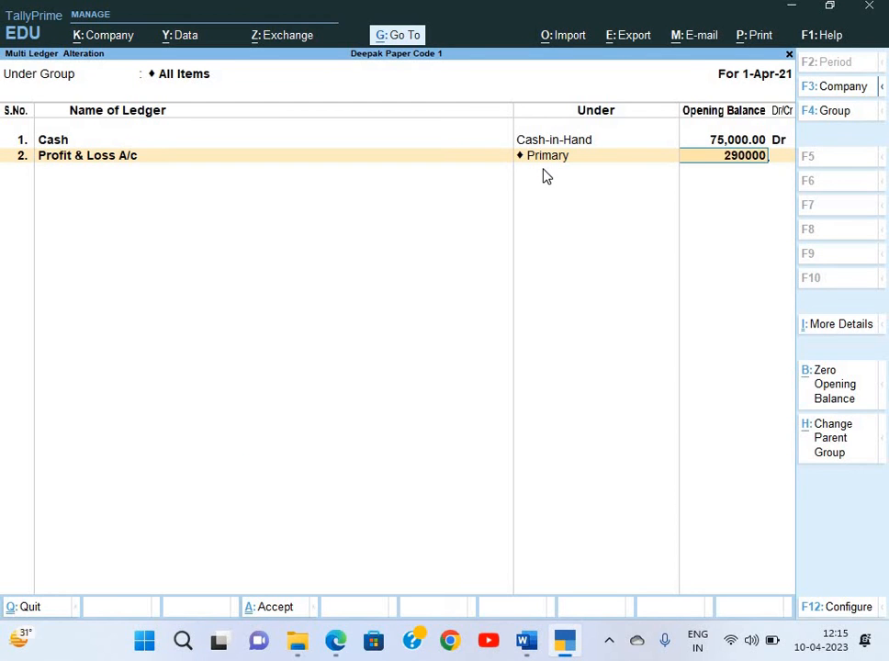
pyautogui.press('Return')
pyautogui.press('Return')
# Add a Computer ledger under Fixed Assets with an 85,000 opening balance
pyautogui.hotkey('alt', 'Tab')
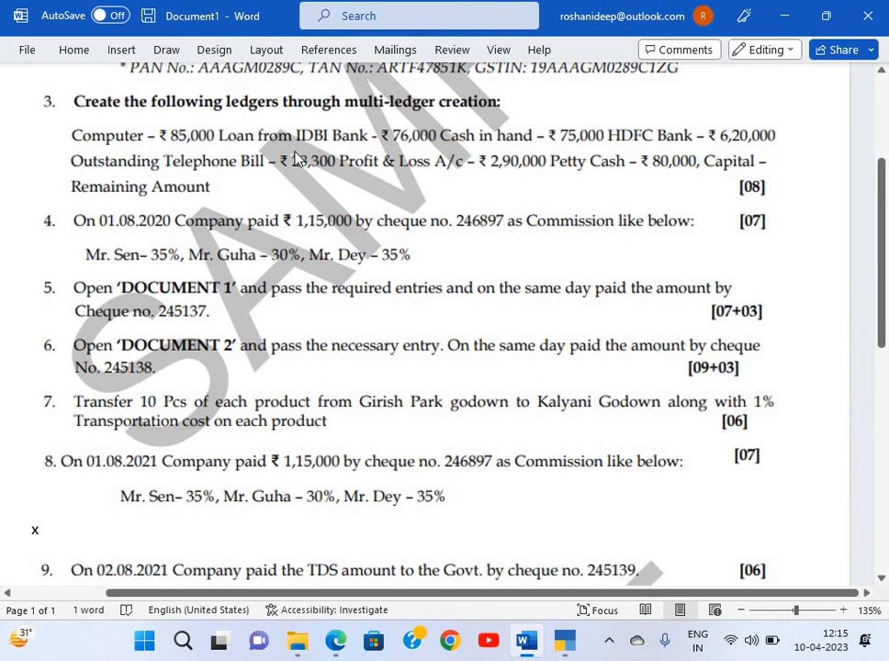
pyautogui.hotkey('alt', 'Tab')
pyautogui.write('Computer')
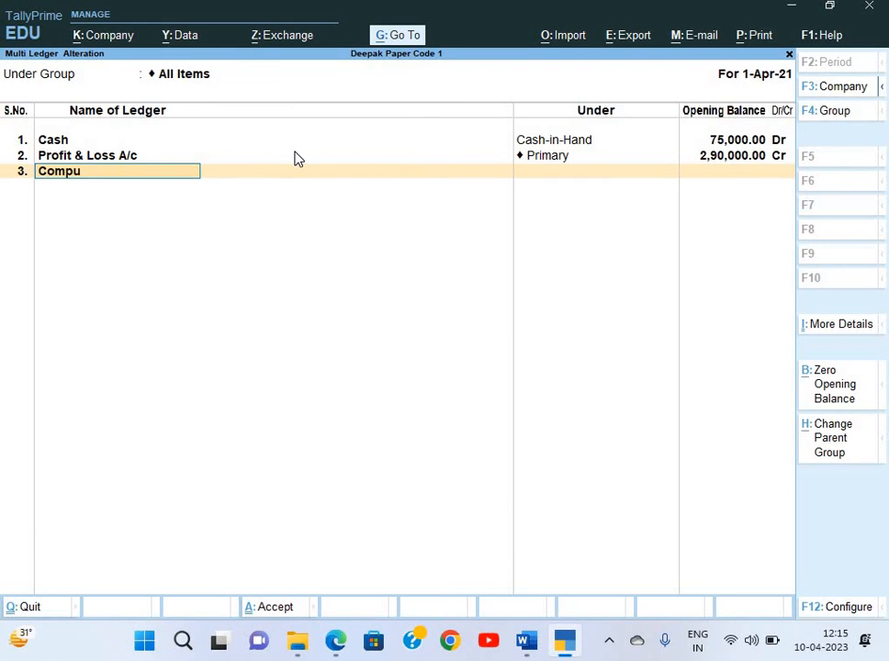
pyautogui.press('Return')
pyautogui.write('Fi')
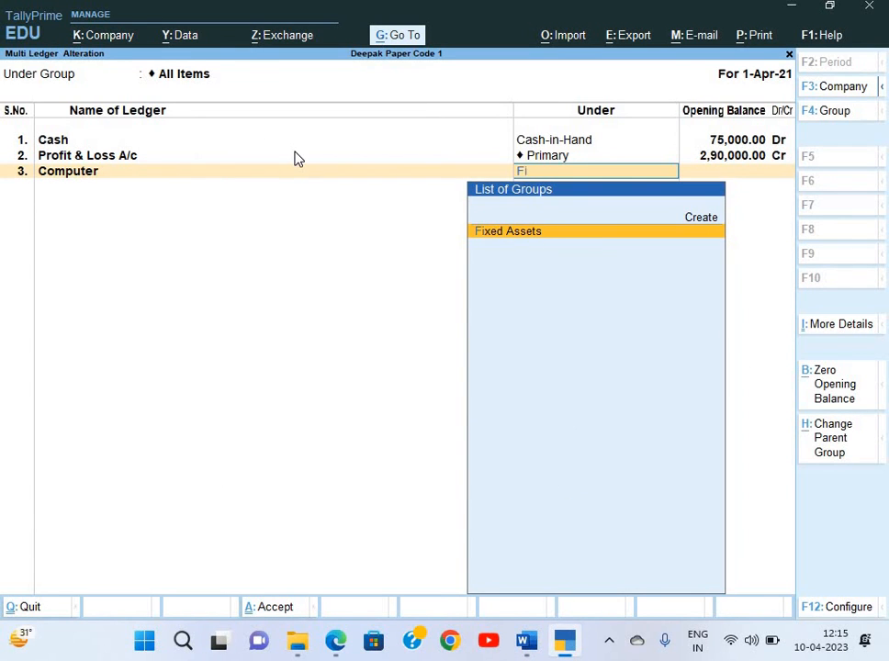
pyautogui.press('Return')
pyautogui.hotkey('alt', 'Tab')
pyautogui.hotkey('alt', 'Tab')
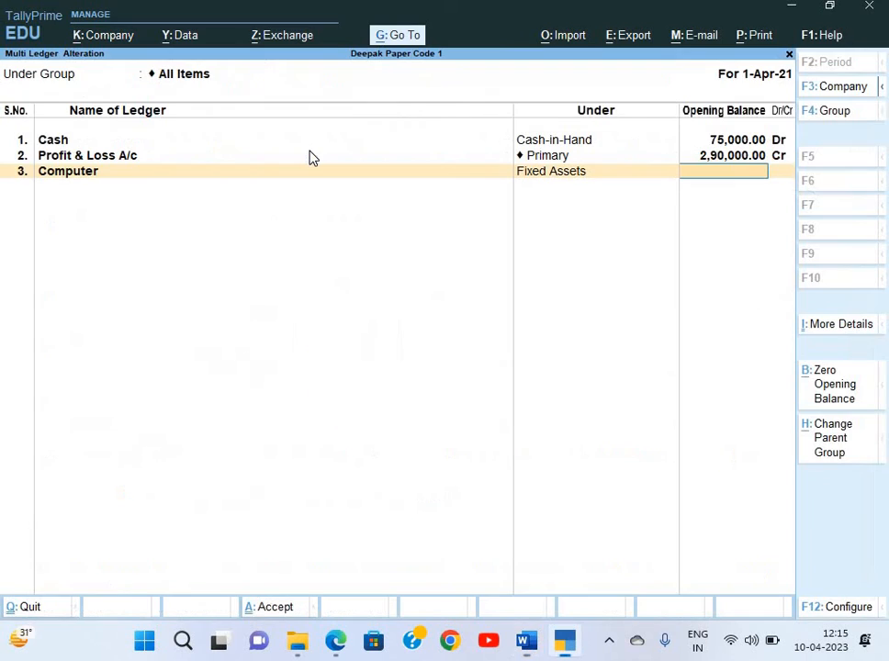
pyautogui.write('85000')
pyautogui.press('Return')
pyautogui.hotkey('alt', 'Tab')
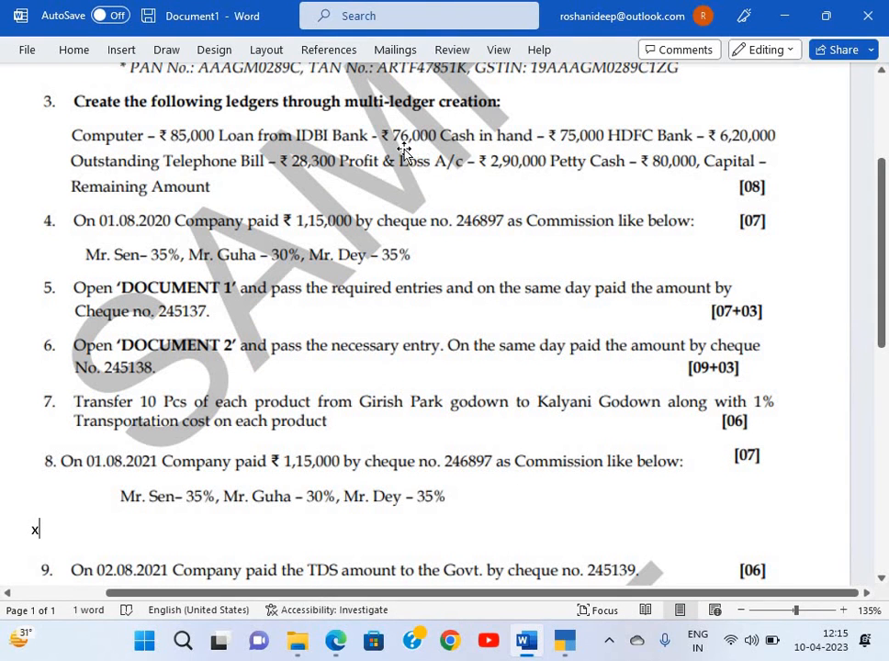
# Add a Loan From IDBI Bank ledger under Secured Loans with 76,000 Cr opening balance
pyautogui.hotkey('alt', 'Tab')
pyautogui.write('L')
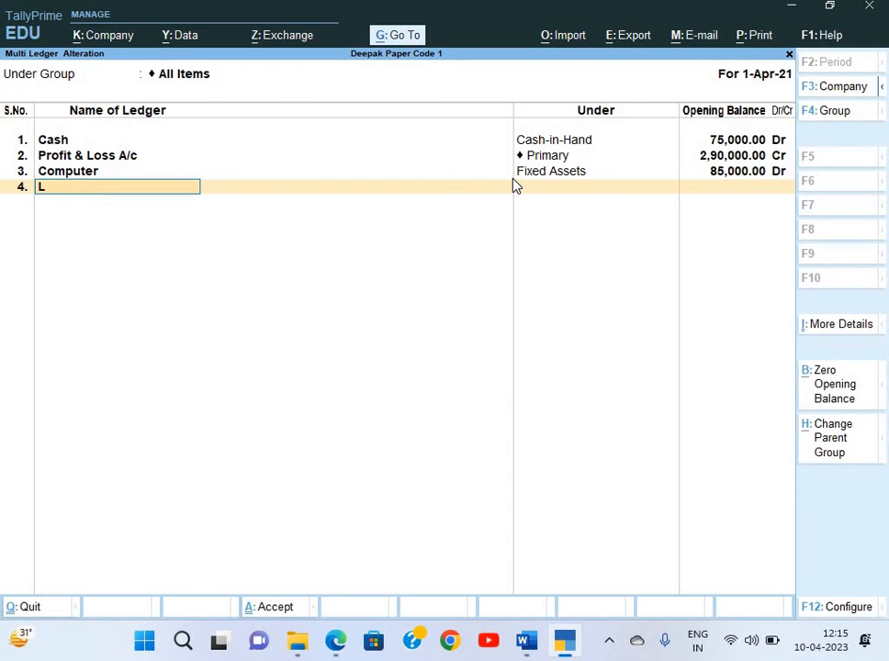
pyautogui.write('oan From IDBI')
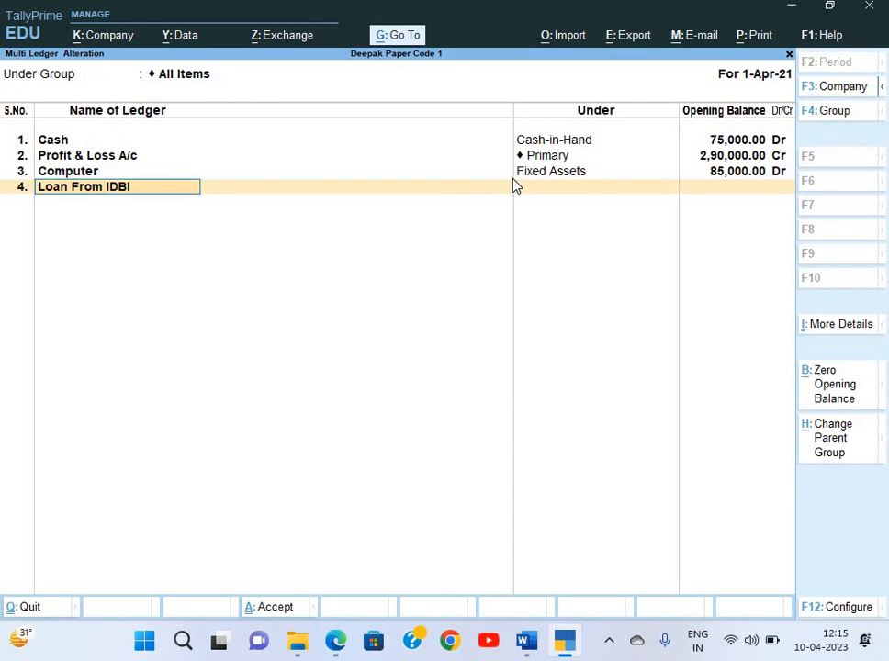
pyautogui.write(' Bank')
pyautogui.press('Return')
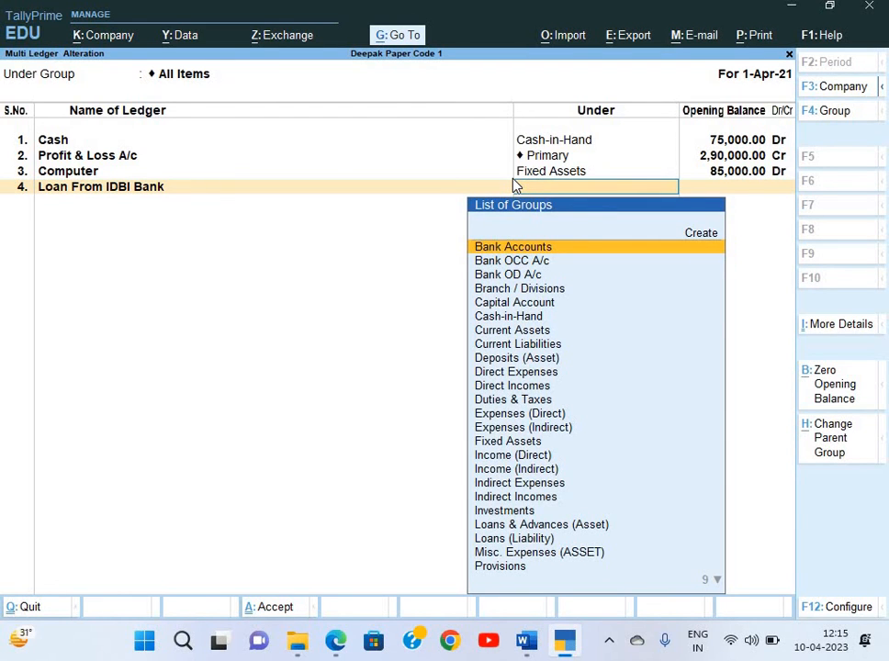
pyautogui.write('se')
pyautogui.press('Return')
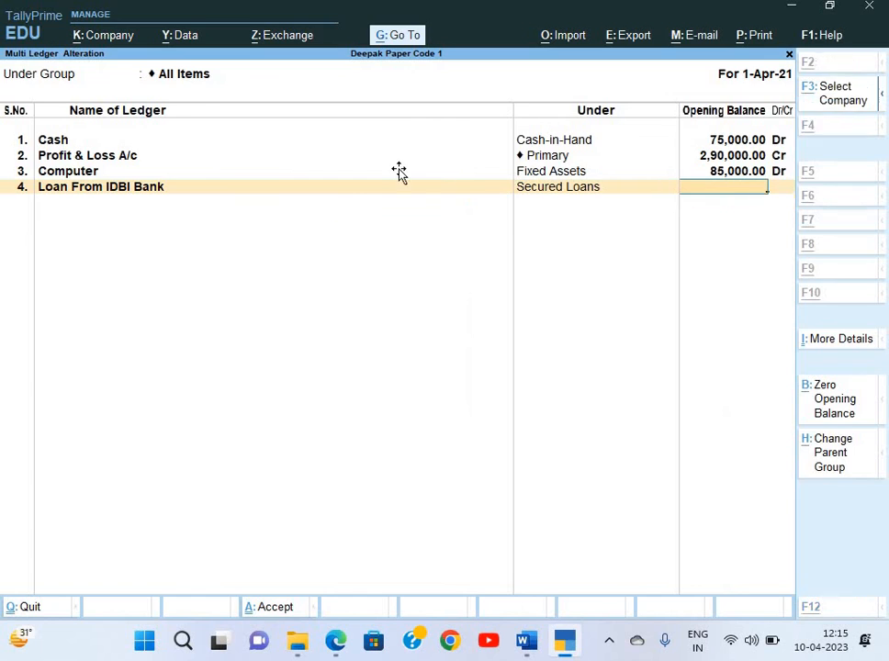
pyautogui.hotkey('alt', 'Tab')
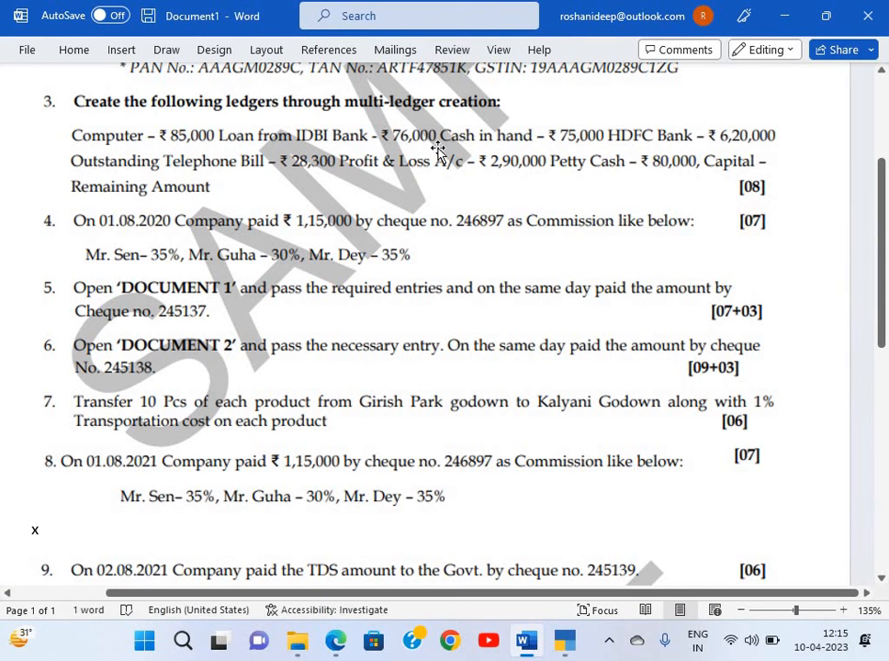
pyautogui.hotkey('alt', 'Tab')
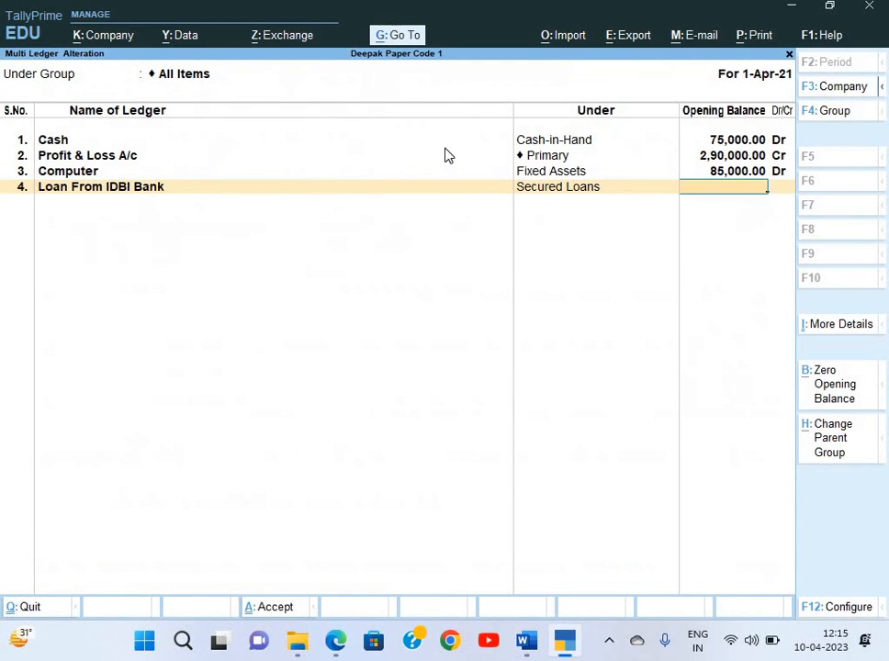
pyautogui.write('76,')
pyautogui.write('000')
pyautogui.press('Return')
pyautogui.hotkey('alt', 'Tab')
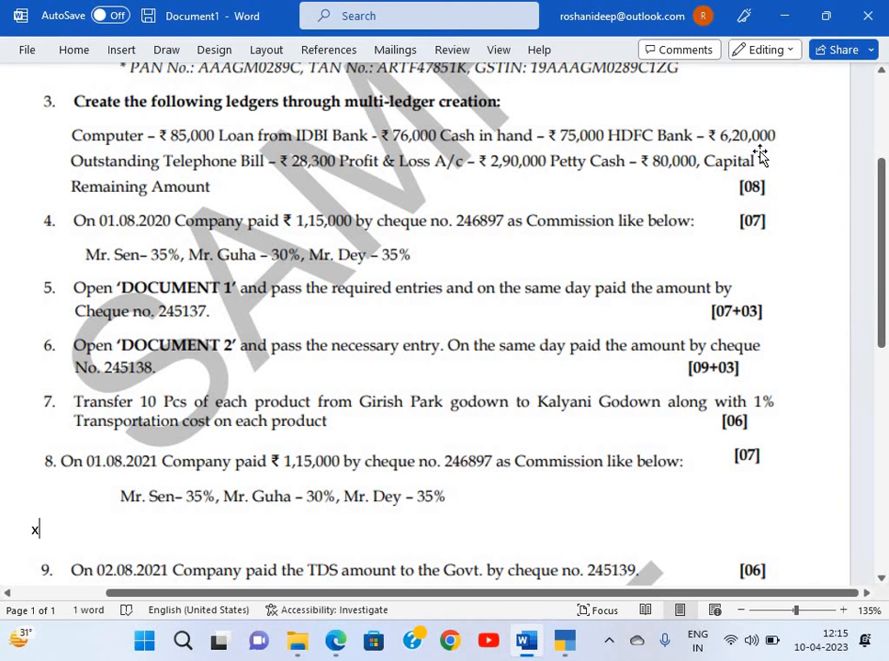
pyautogui.hotkey('alt', 'Tab')
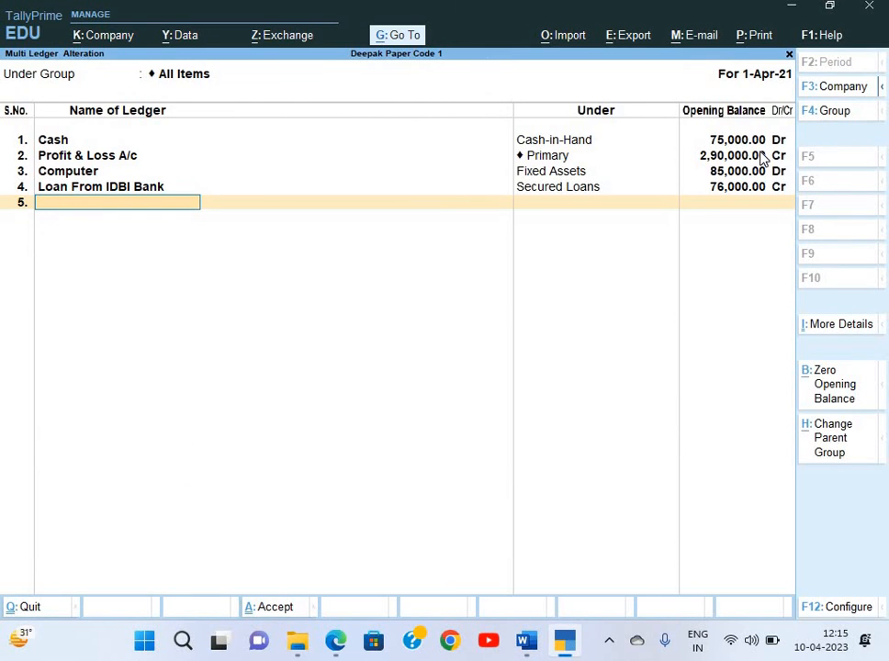
# Add HDFC Bank under Bank Accounts with a 6,20,000 opening balance
pyautogui.write('HDFC bank')
pyautogui.press('Return')
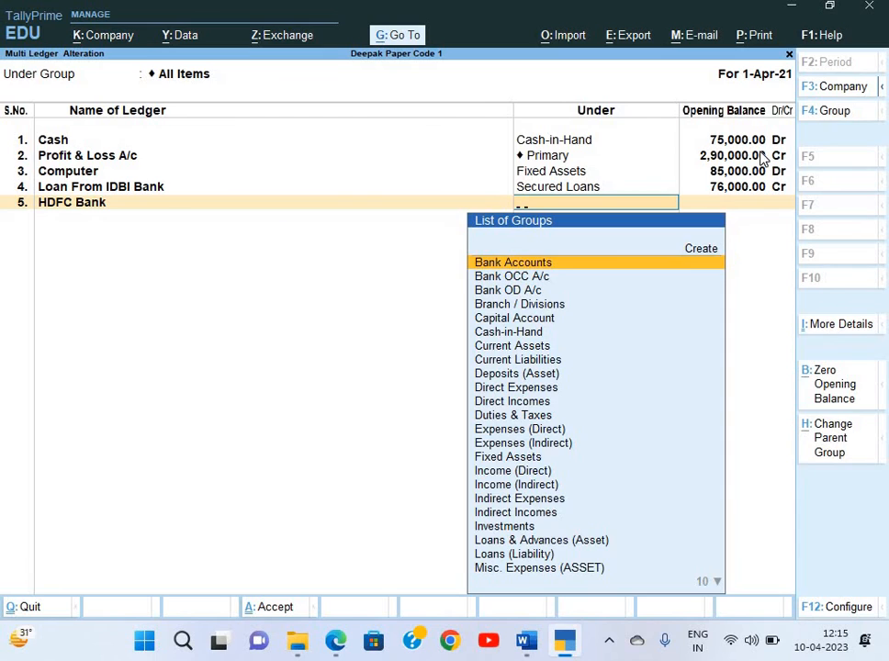
pyautogui.write('Ba')
pyautogui.press('Down')
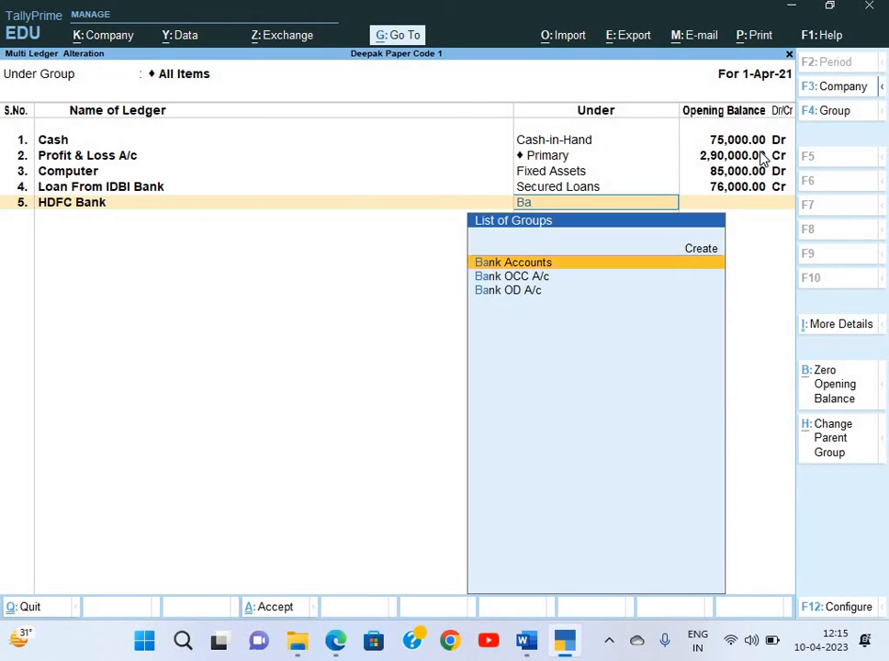
pyautogui.press('Return')
pyautogui.write('620000')
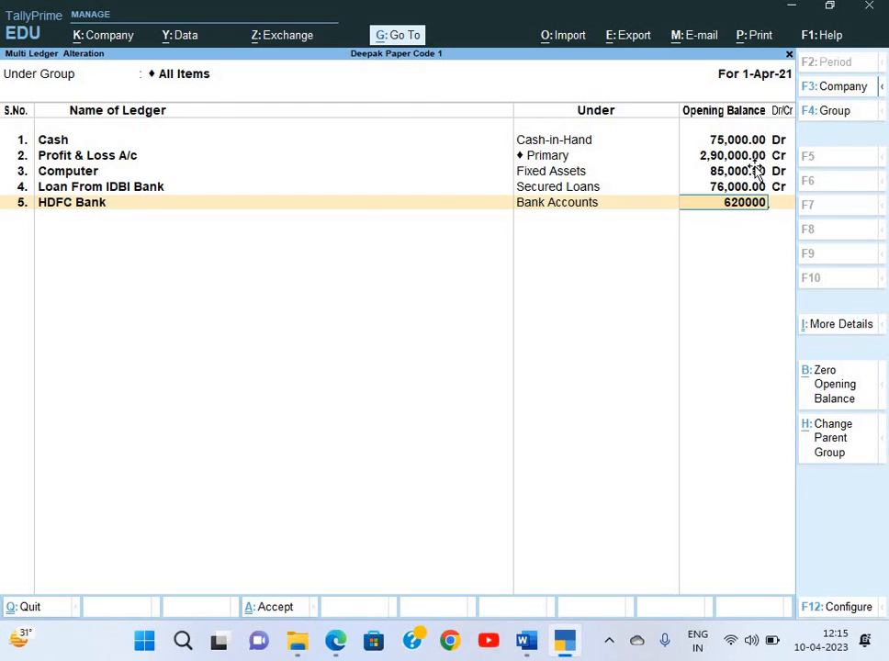
pyautogui.hotkey('alt', 'Tab')
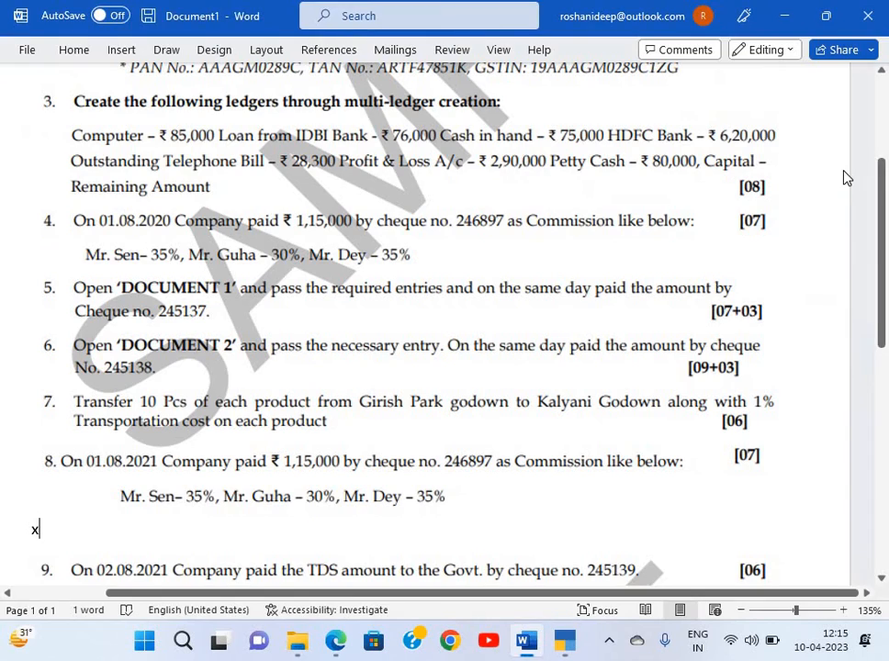
pyautogui.hotkey('alt', 'Tab')
pyautogui.press('Return')
pyautogui.press('Return')
pyautogui.hotkey('alt', 'Tab')
pyautogui.hotkey('alt', 'Tab')
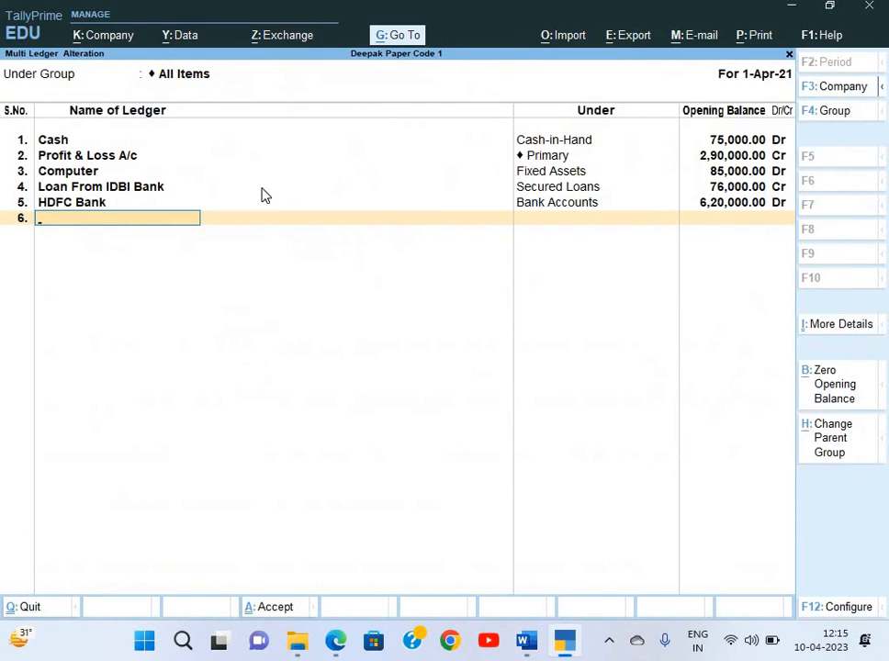
# Add O/s Telephone Bill under Current Liabilities with a 28,300 Cr opening balance
pyautogui.write('O/s Telephone Bill')
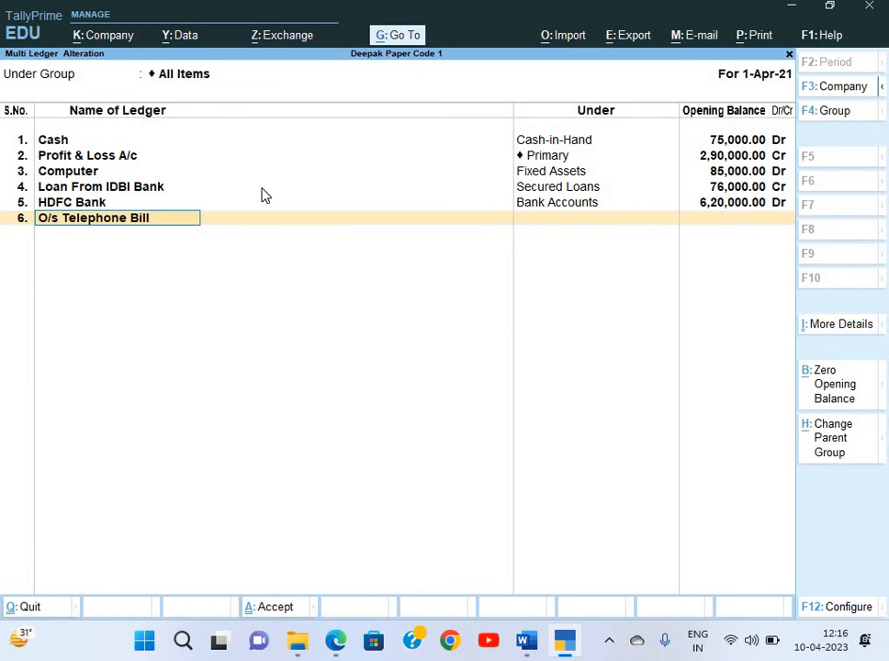
pyautogui.press('Return')
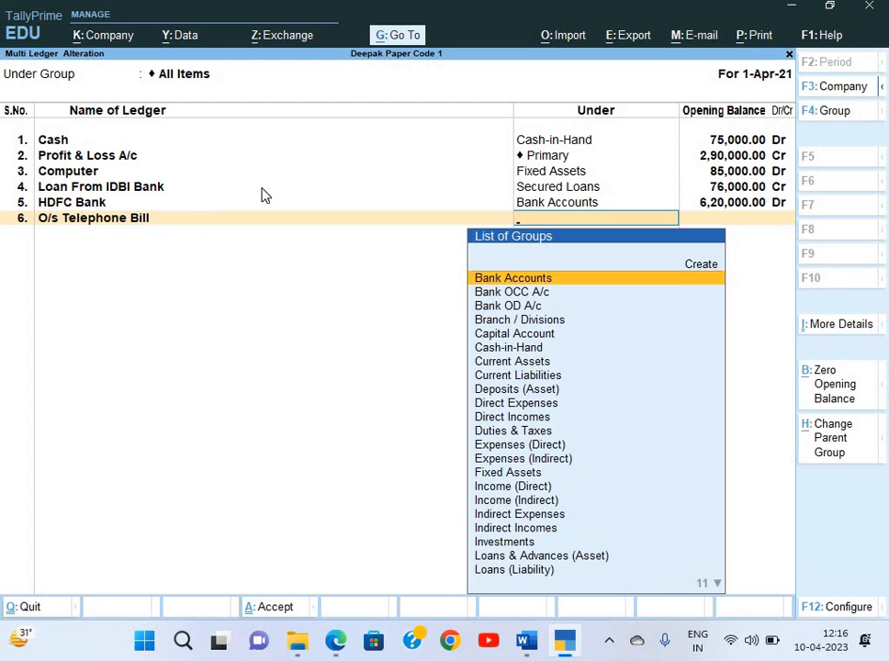
pyautogui.write('Cu')
pyautogui.press('Down')
pyautogui.press('Return')
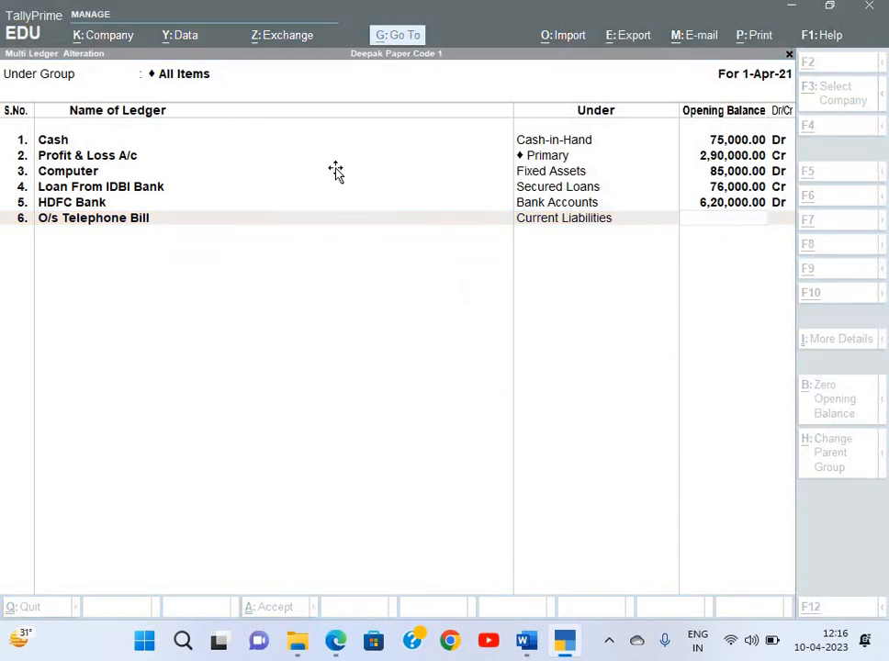
pyautogui.hotkey('alt', 'Tab')
pyautogui.hotkey('alt', 'Tab')
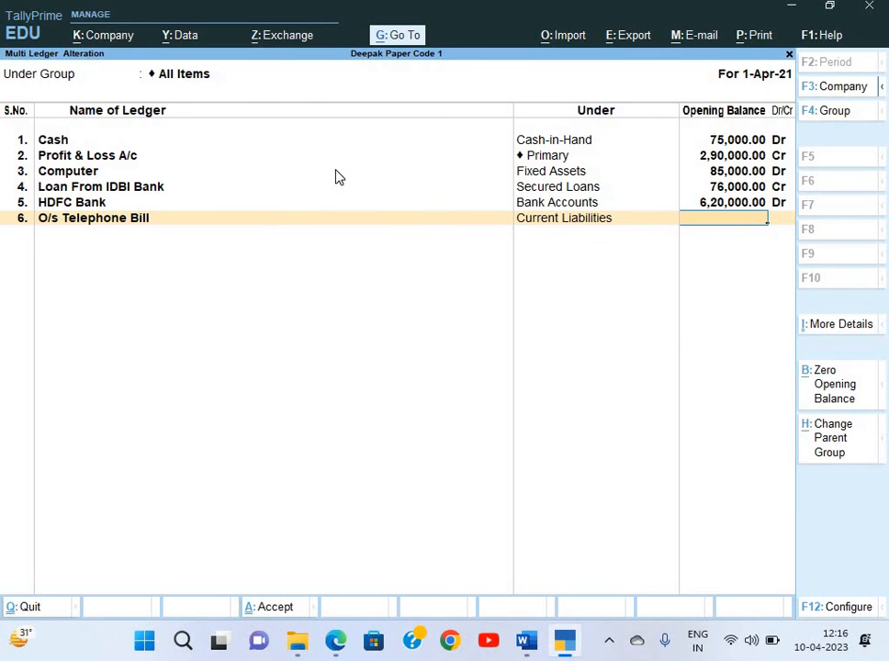
pyautogui.write('28300')
pyautogui.press('Return')
pyautogui.hotkey('alt', 'Tab')
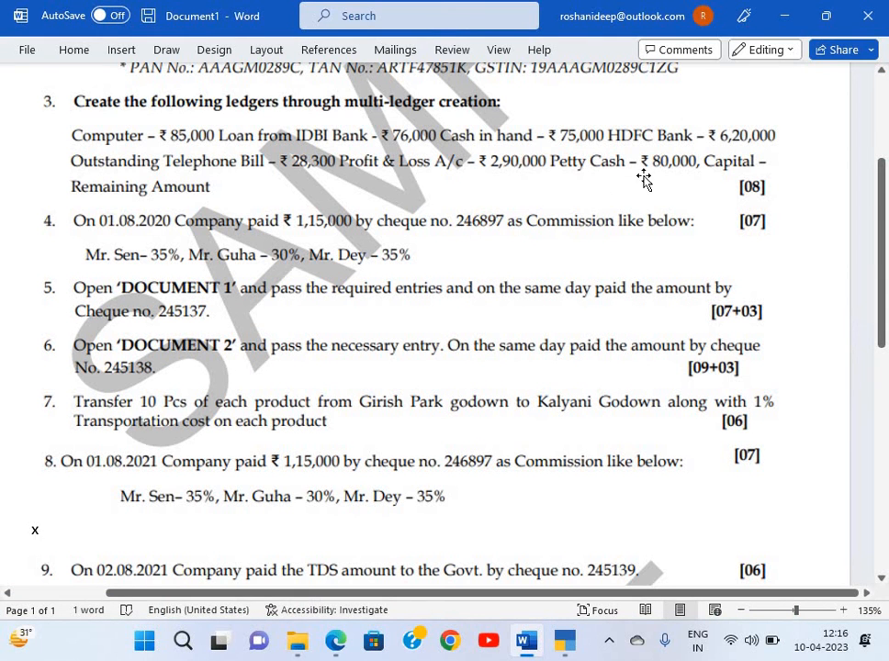
pyautogui.hotkey('alt', 'Tab')
# Add Petty Cash under Cash-in-Hand with an 80,000 opening balance
pyautogui.write('P')
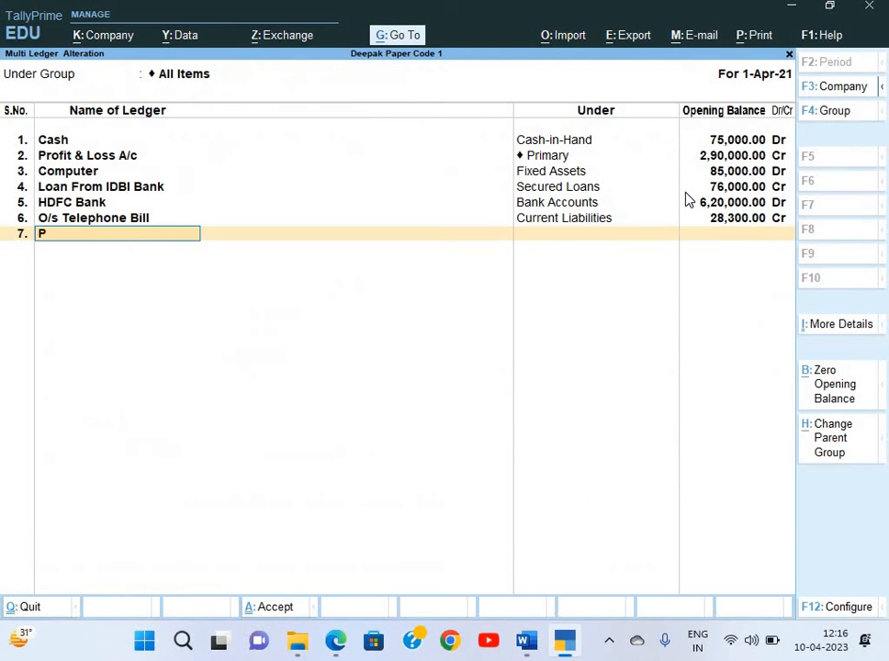
pyautogui.write('etty Cash')
pyautogui.press('Return')
pyautogui.write('Cash')
pyautogui.press('Return')
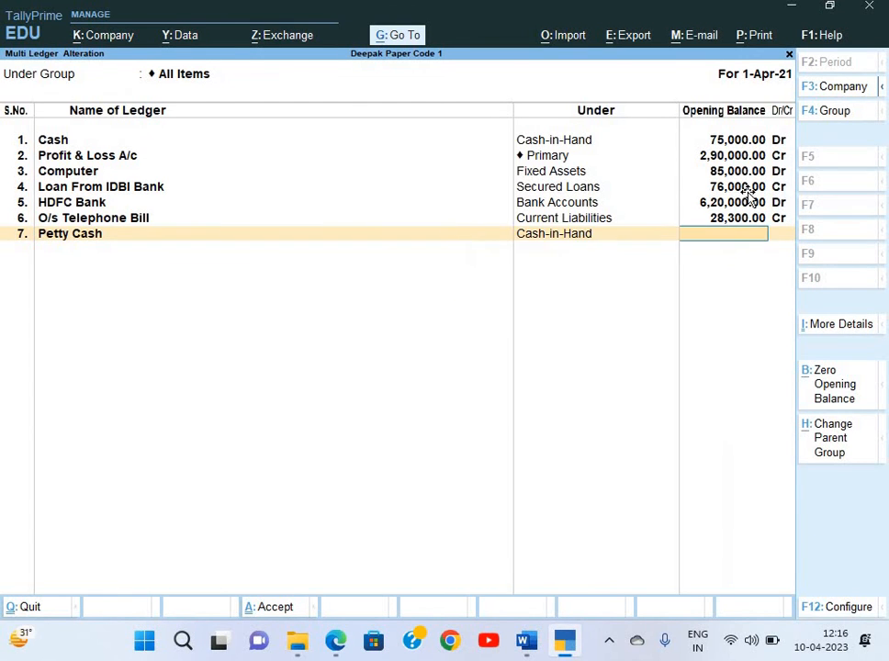
pyautogui.hotkey('alt', 'Tab')
pyautogui.hotkey('alt', 'Tab')
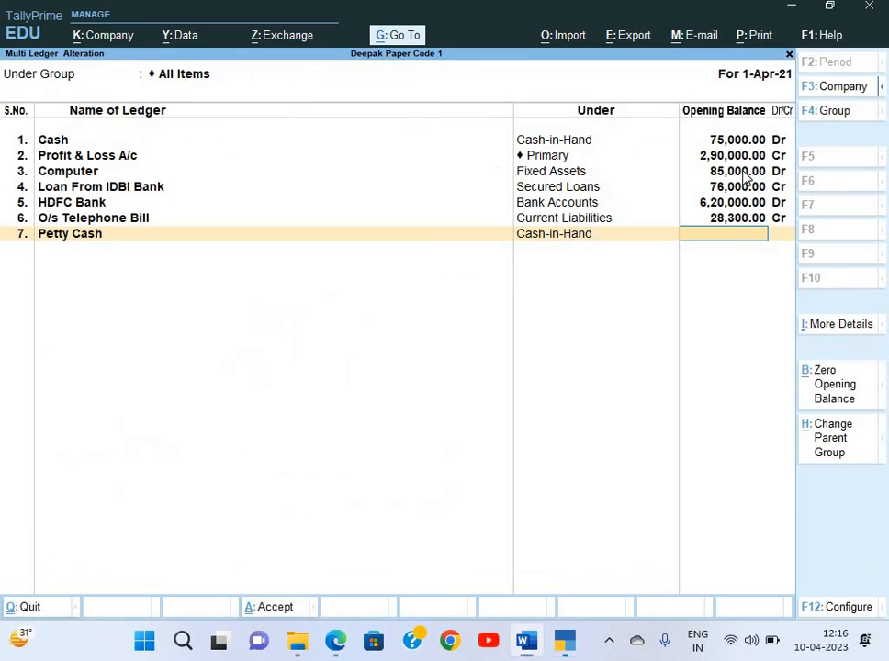
pyautogui.write('80000')
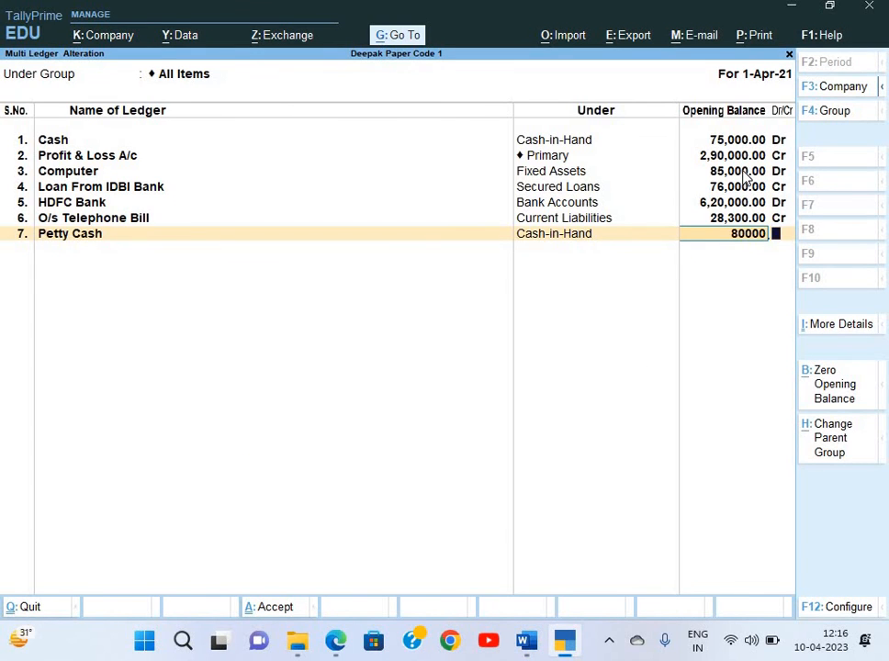
pyautogui.press('Return')
pyautogui.press('Return')
pyautogui.hotkey('alt', 'Tab')
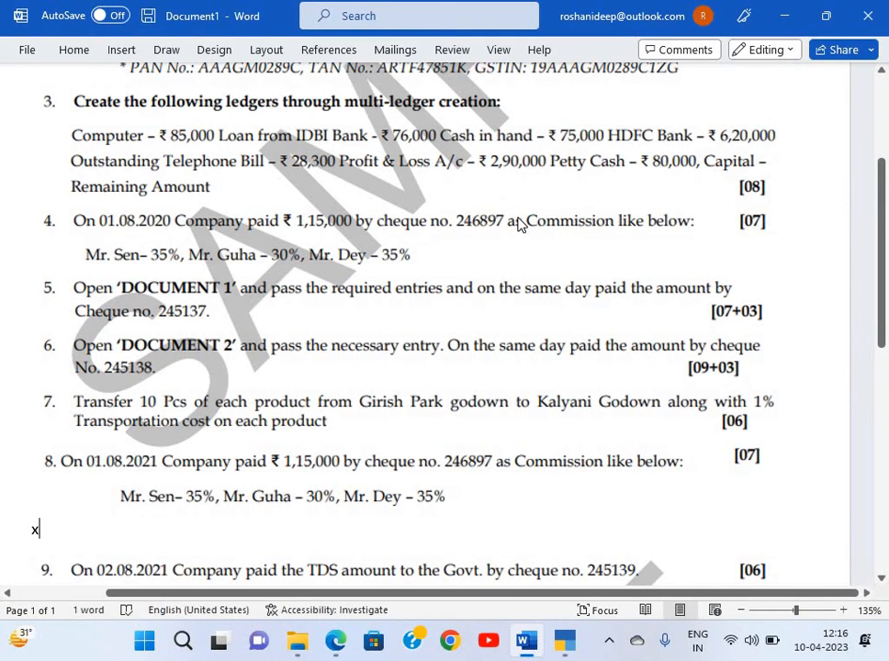
pyautogui.hotkey('alt', 'Tab')
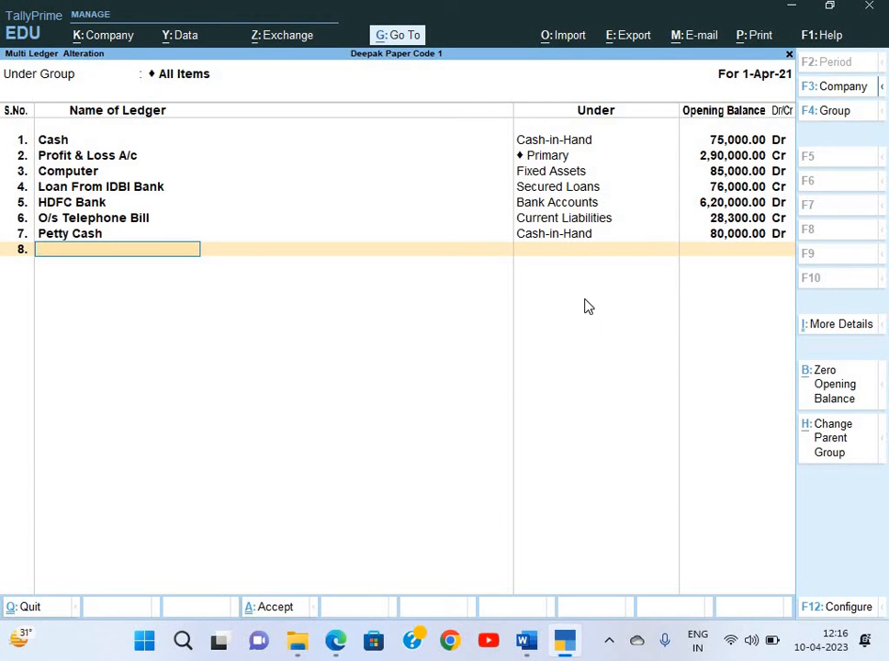
# Save the new ledgers and bring up the detailed Balance Sheet
pyautogui.press('Return')
pyautogui.press('Return')
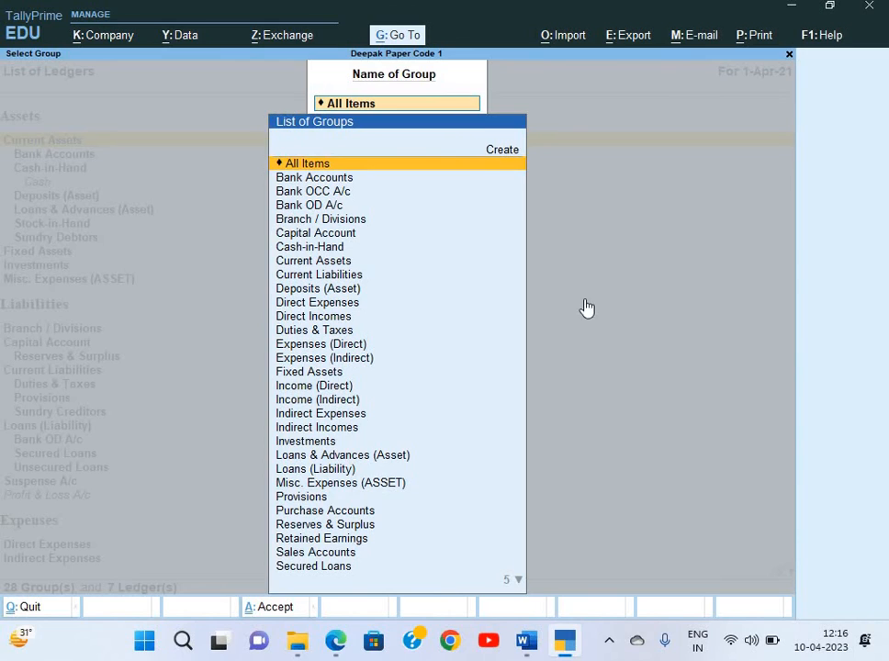
pyautogui.press('Escape')
pyautogui.press('Escape')
pyautogui.press('Escape')
pyautogui.press('Up')
pyautogui.press('Up')
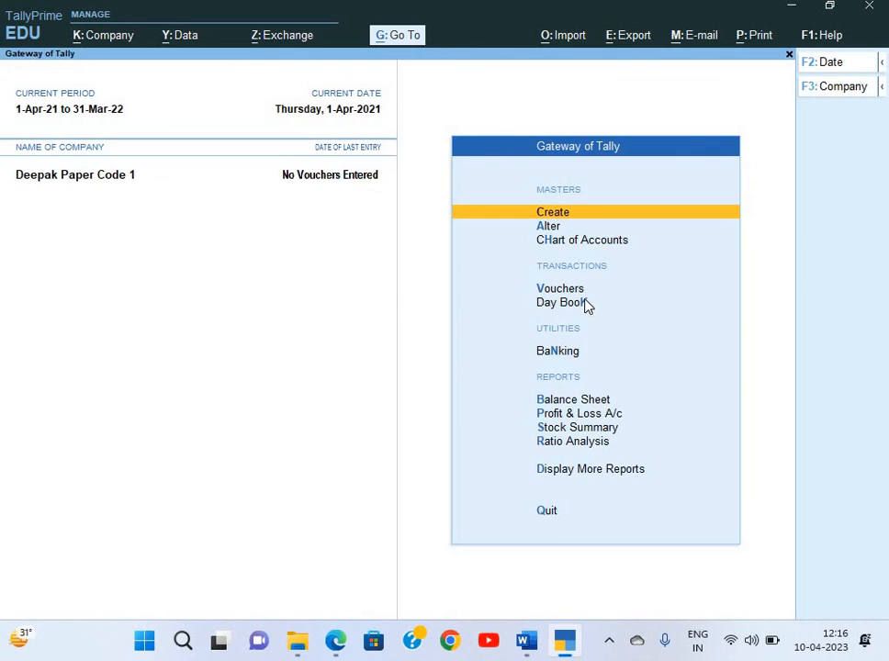
pyautogui.press('b')
pyautogui.hotkey('alt', 'F5')
# Check the Balance Sheet's 4,65,700 opening difference, then go to Create and highlight Ledger
pyautogui.press('Down')
pyautogui.press('Down')
pyautogui.press('Down')
pyautogui.press('Down')
pyautogui.press('Down')
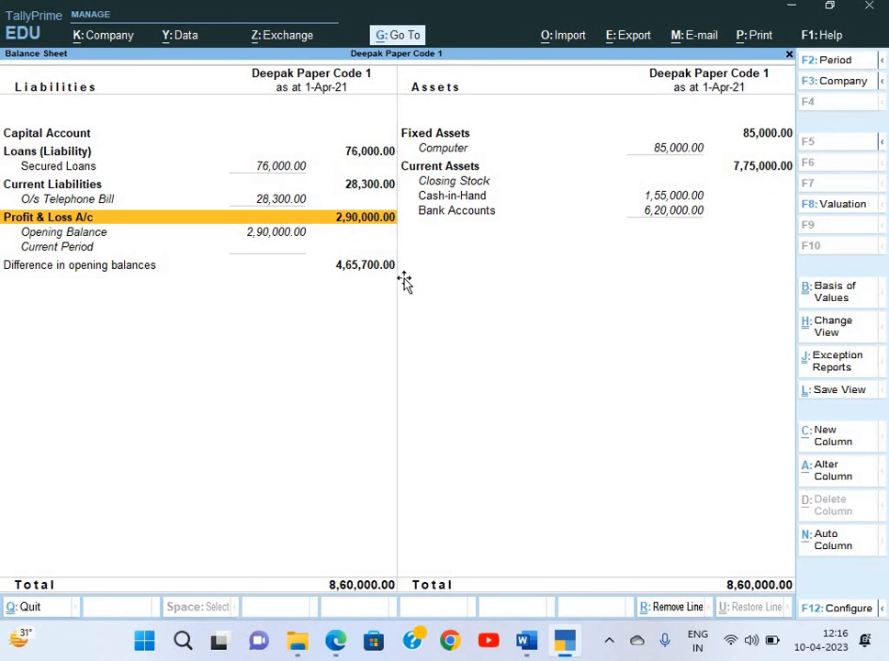
pyautogui.hotkey('alt', 'Tab')
pyautogui.hotkey('alt', 'Tab')
pyautogui.press('Escape')
pyautogui.press('Escape')
pyautogui.press('n')
pyautogui.press('Return')
pyautogui.press('Down')
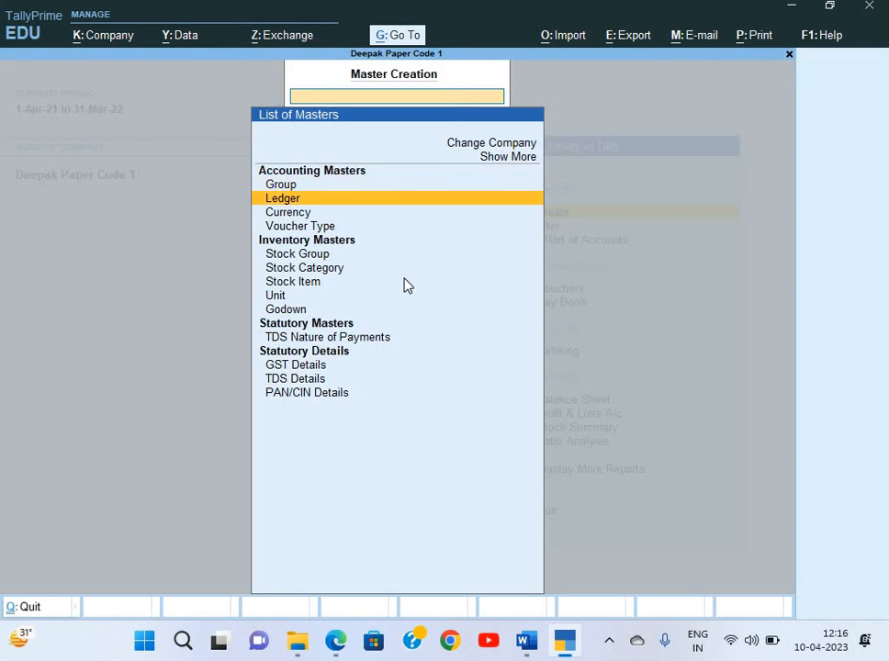
# Create a Capital ledger under Capital Account with a 465700 Cr opening balance and save it
pyautogui.press('Return')
pyautogui.write('Capital')
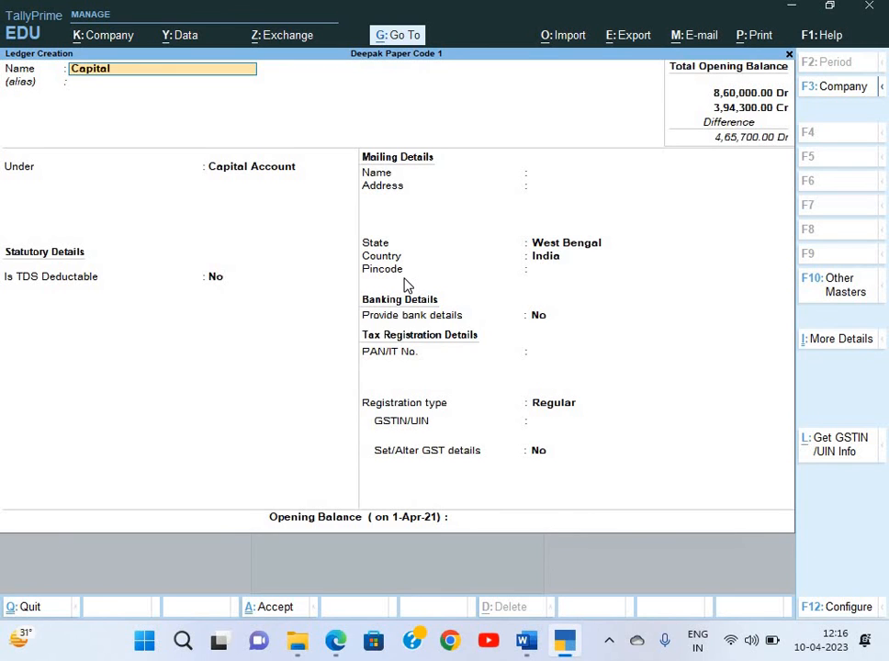
pyautogui.press('Return')
pyautogui.press('Return')
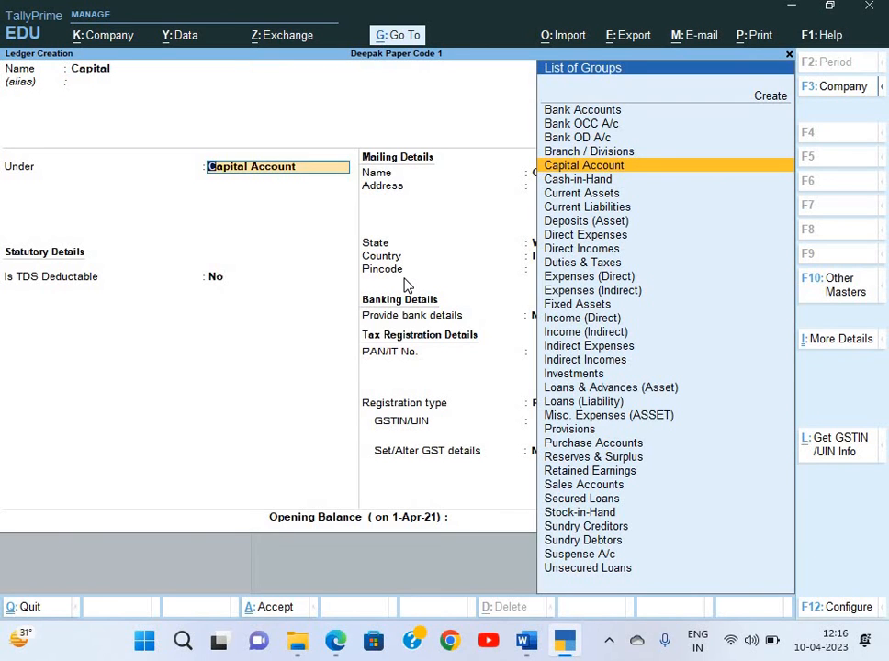
pyautogui.press('Return')
pyautogui.press('Return')
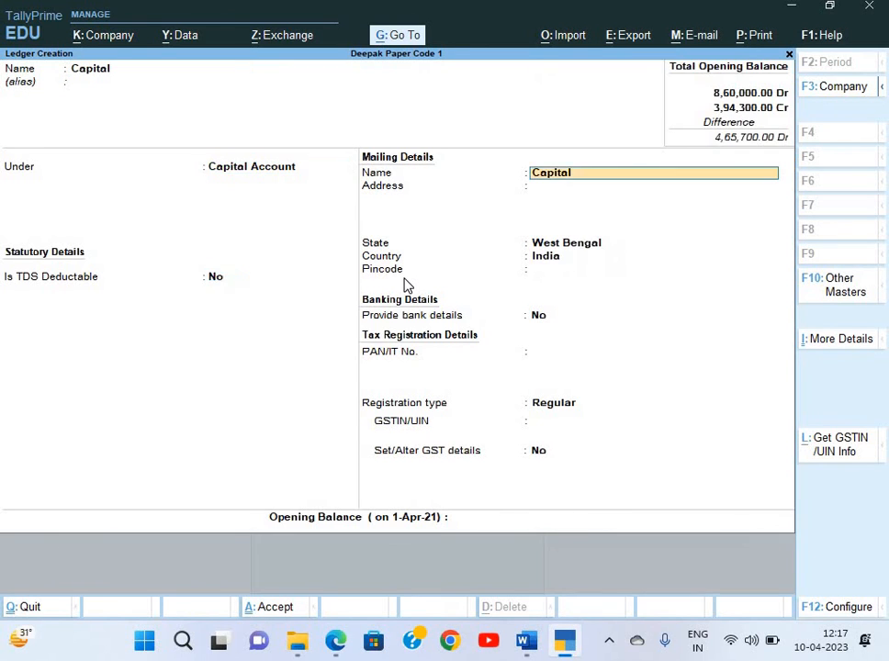
pyautogui.press('Return')
pyautogui.press('Return')
pyautogui.press('Return')
pyautogui.press('Return')
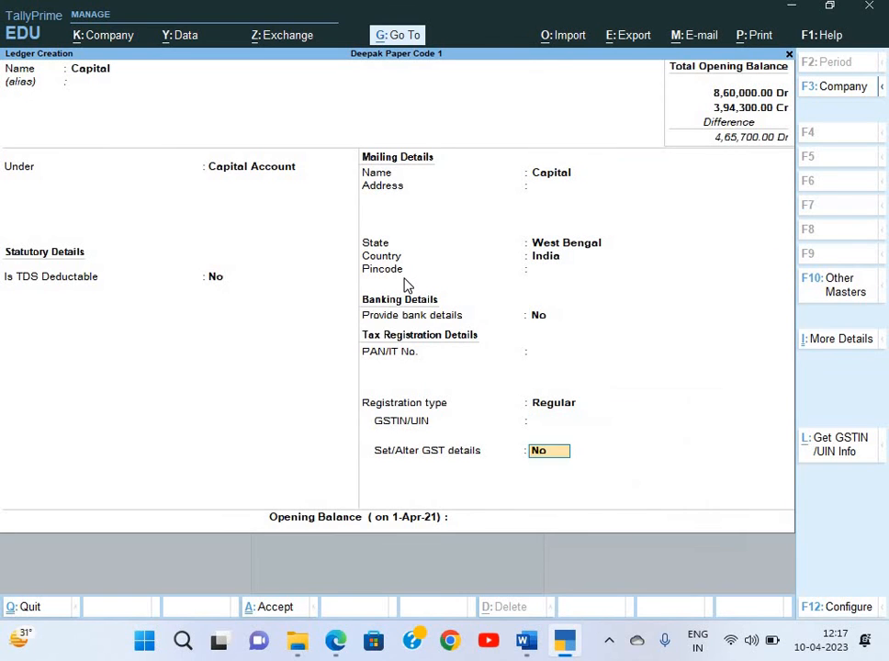
pyautogui.press('Return')
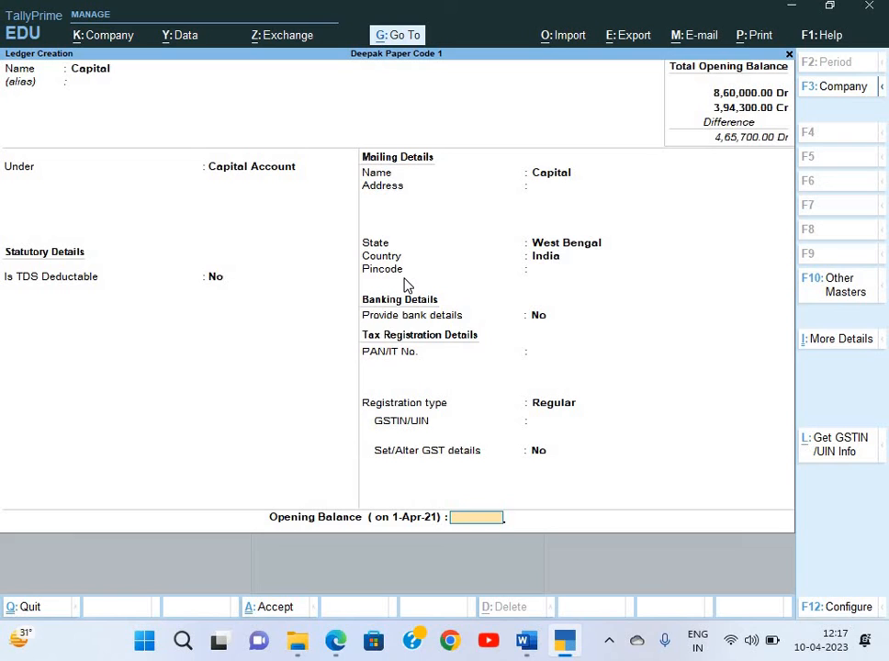
pyautogui.write('6')
pyautogui.press('BackSpace')
pyautogui.write('465700')
pyautogui.press('Return')
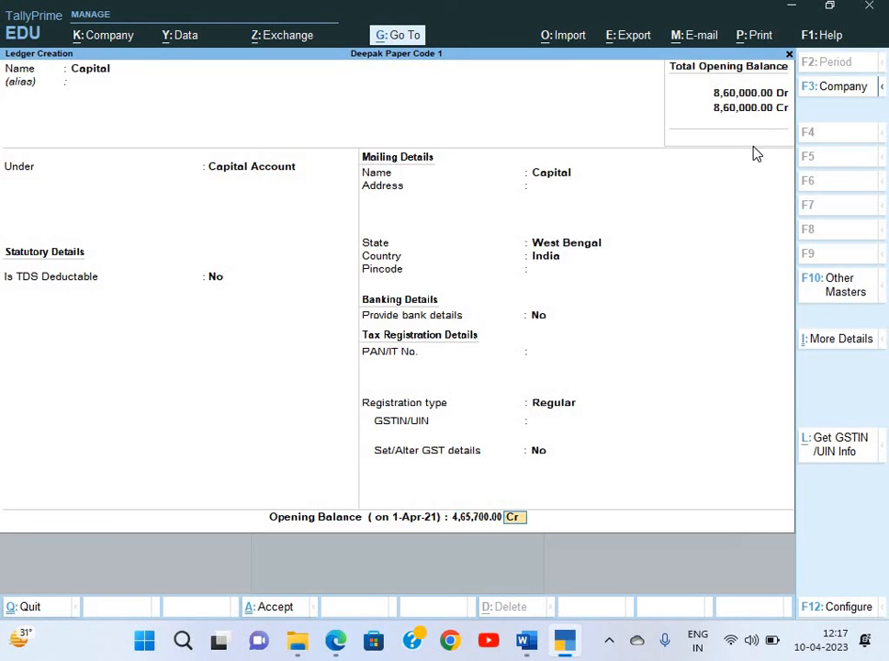
pyautogui.press('Return')
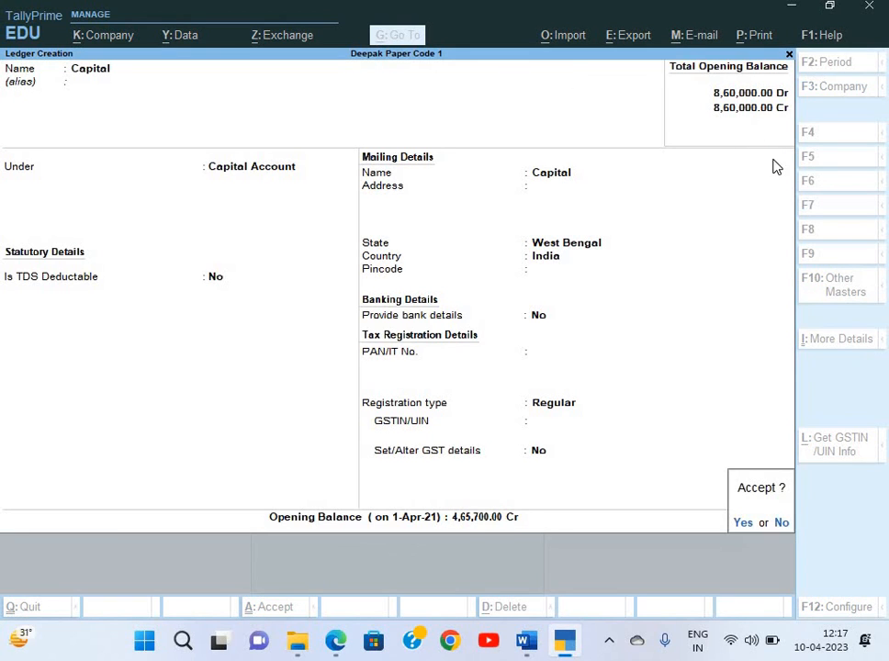
pyautogui.press('Return')
pyautogui.press('Escape')
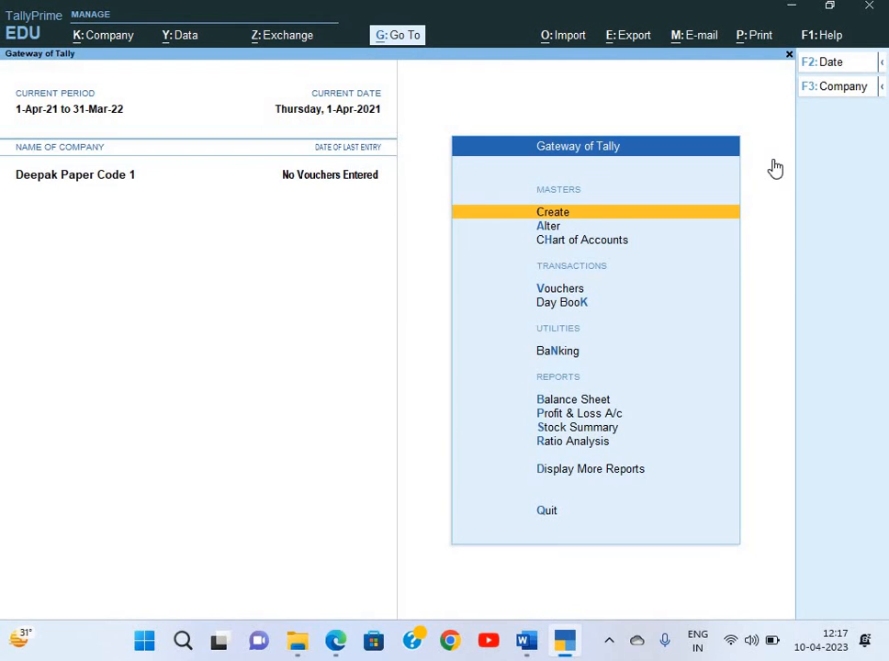
# Recheck the Balance Sheet against the question paper and return to the Gateway
pyautogui.press('b')
pyautogui.hotkey('alt', 'Tab')
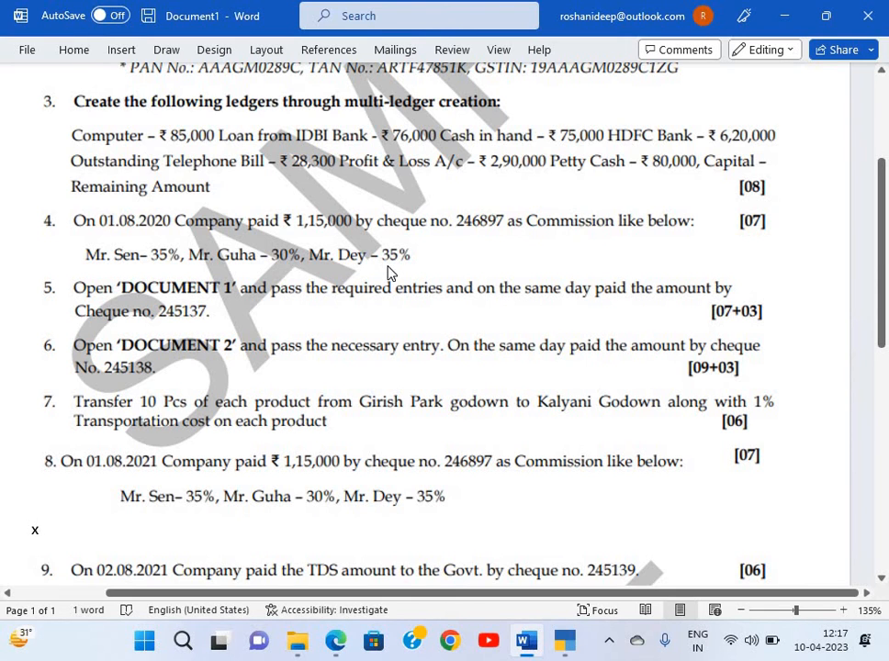
pyautogui.hotkey('alt', 'Tab')
pyautogui.press('Escape')
pyautogui.press('Escape')
pyautogui.press('n')
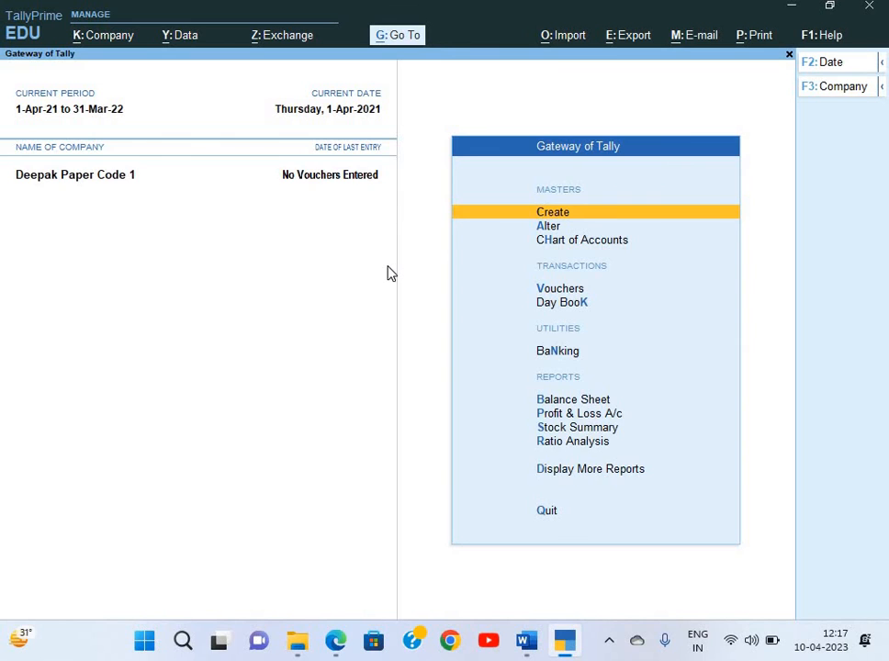
# Set Enable Cost Centres to Yes in Company Features (F11) and accept
pyautogui.press('F11')
pyautogui.press('Return')
pyautogui.press('Return')
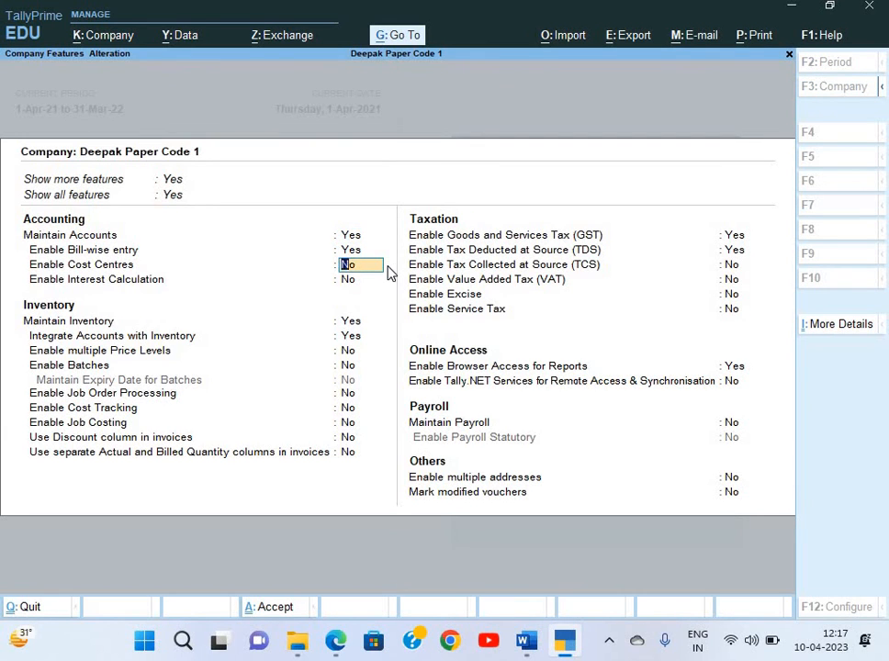
pyautogui.write('y')
pyautogui.press('Return')
pyautogui.hotkey('ctrl', 'a')
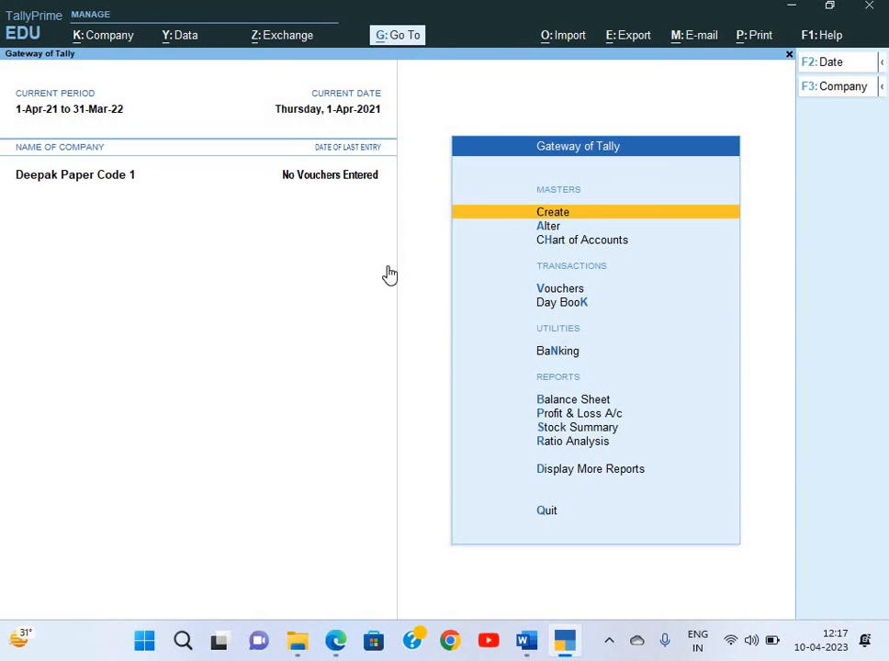
# Start a new ledger from the Create masters list
pyautogui.press('Return')
pyautogui.press('Down')
pyautogui.press('Return')
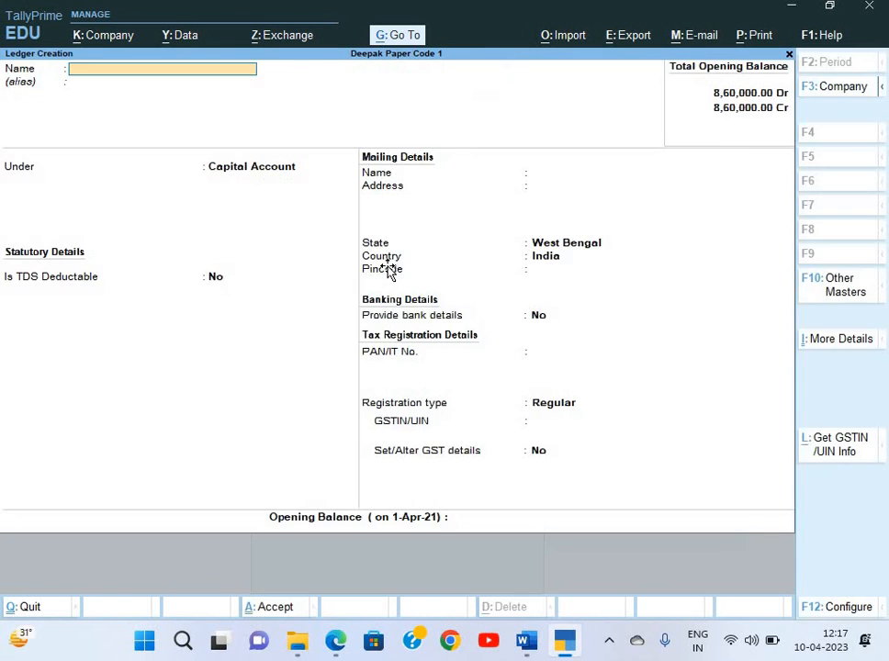
pyautogui.hotkey('alt', 'Tab')
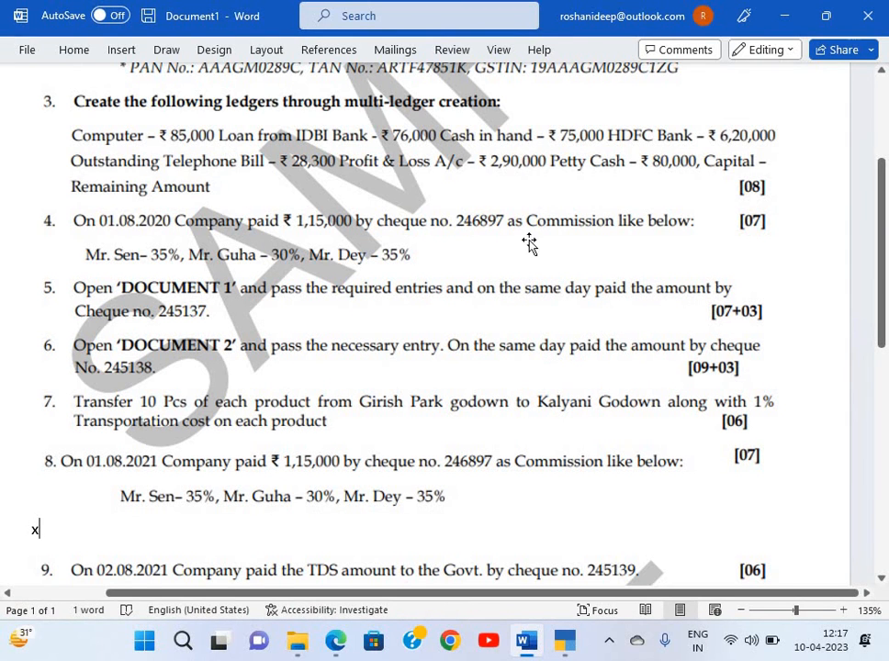
pyautogui.hotkey('alt', 'Tab')
# Name the ledger Commission and place it under Indirect Expenses
pyautogui.write('C')
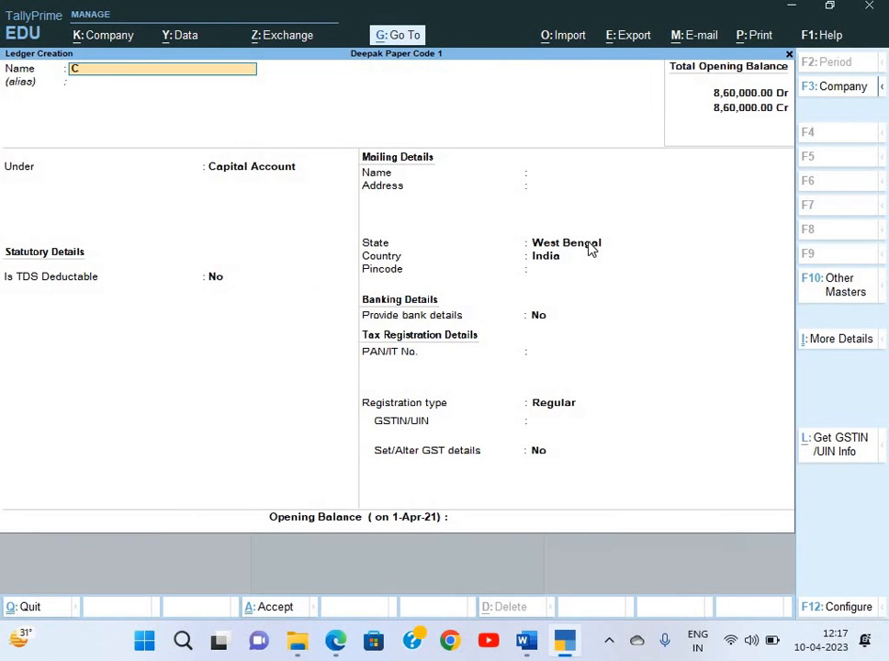
pyautogui.write('ommission')
pyautogui.press('Return')
pyautogui.press('Return')
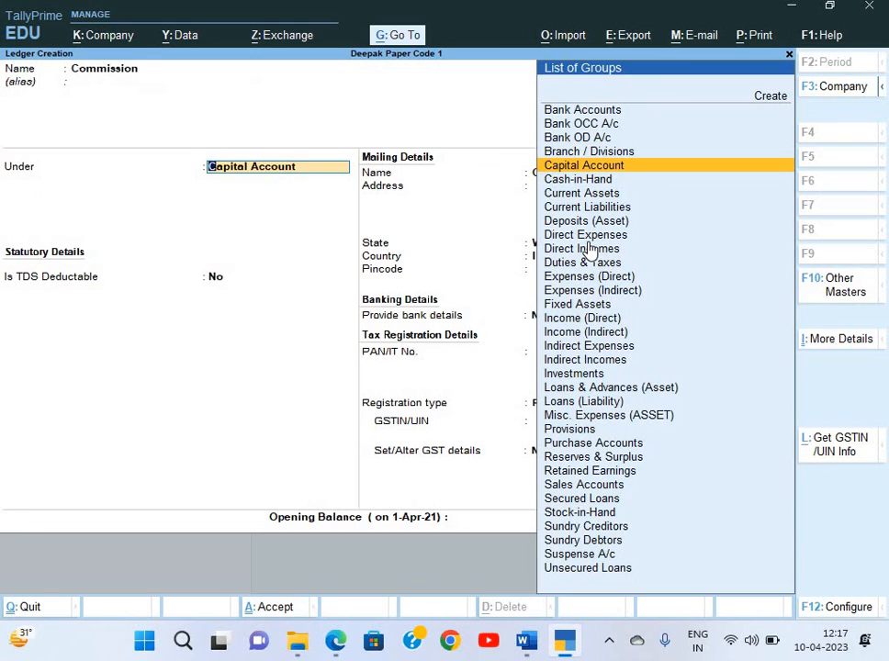
pyautogui.write('In')
pyautogui.press('Down')
pyautogui.press('Down')
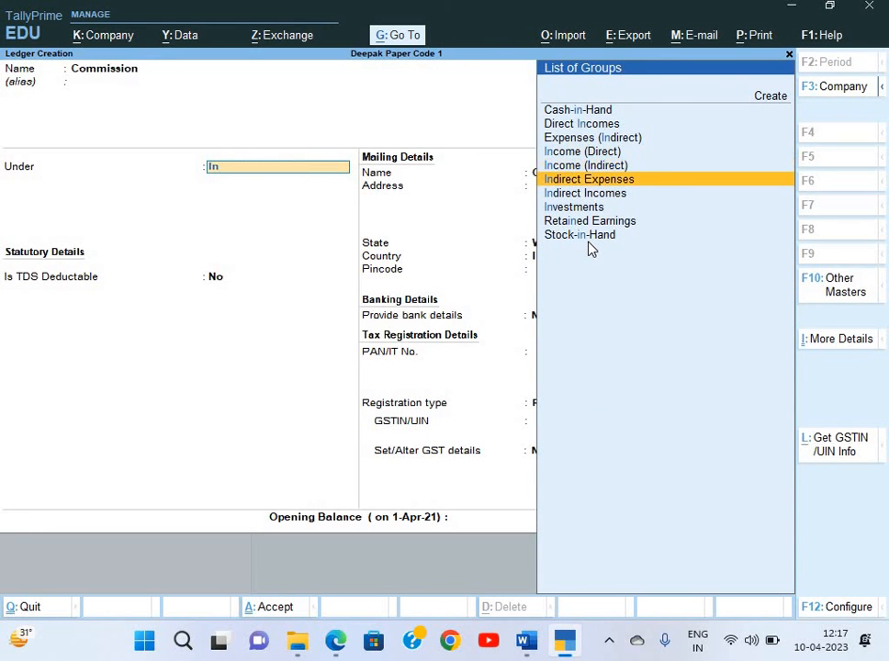
pyautogui.press('Return')
pyautogui.press('Return')
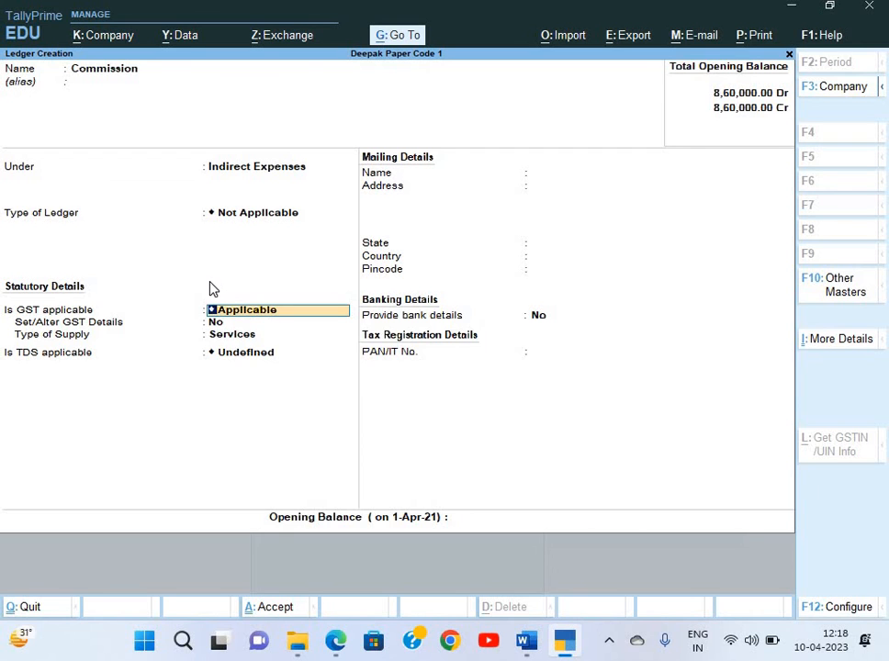
pyautogui.press('F11')
# Set 'Apply Cost Centres for Ledgers' to Yes in the F12 configuration and save
pyautogui.press('Escape')
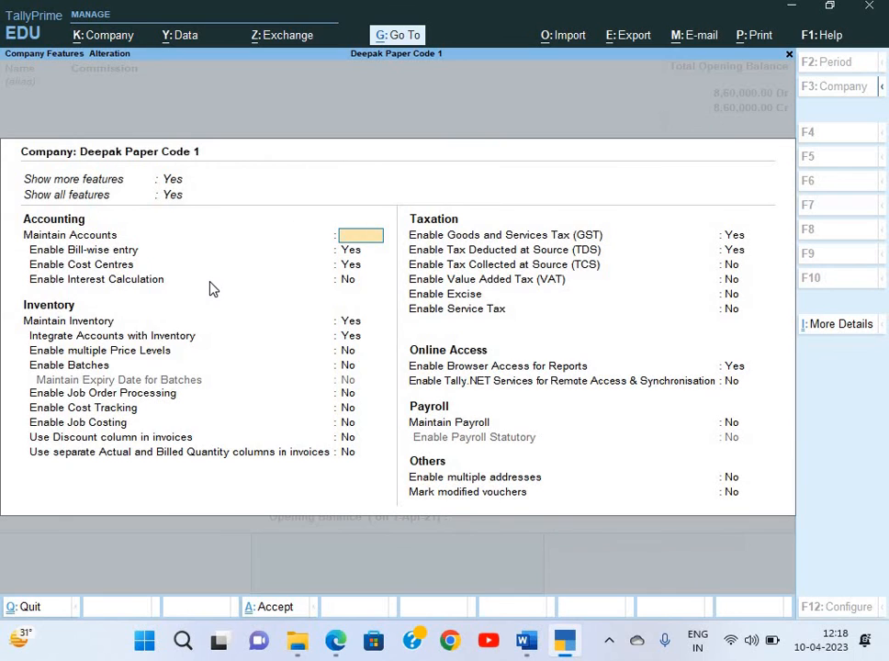
pyautogui.press('Escape')
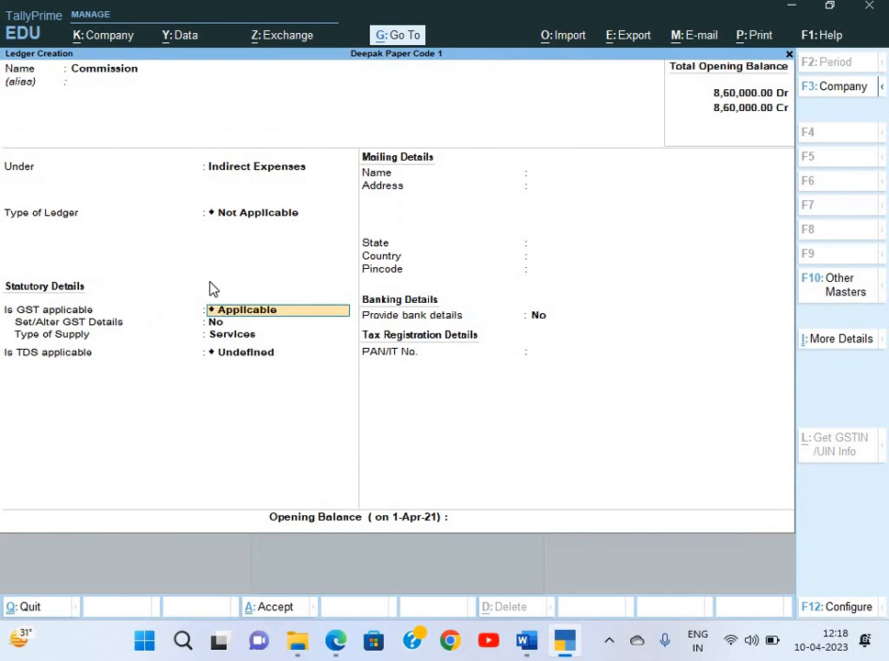
pyautogui.press('F12')
pyautogui.press('Return')
pyautogui.press('Return')
pyautogui.press('Return')
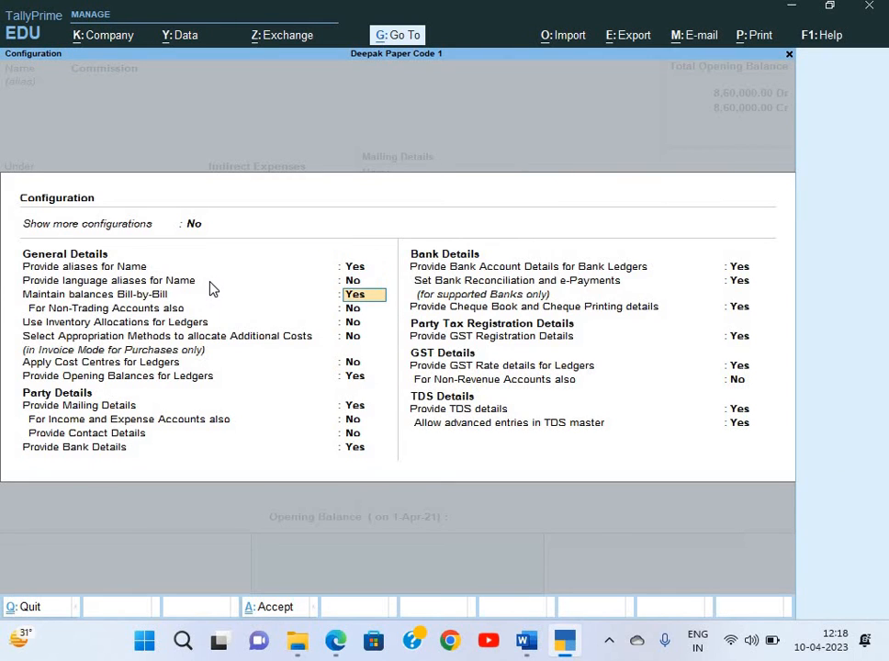
pyautogui.press('Return')
pyautogui.press('Return')
pyautogui.press('Return')
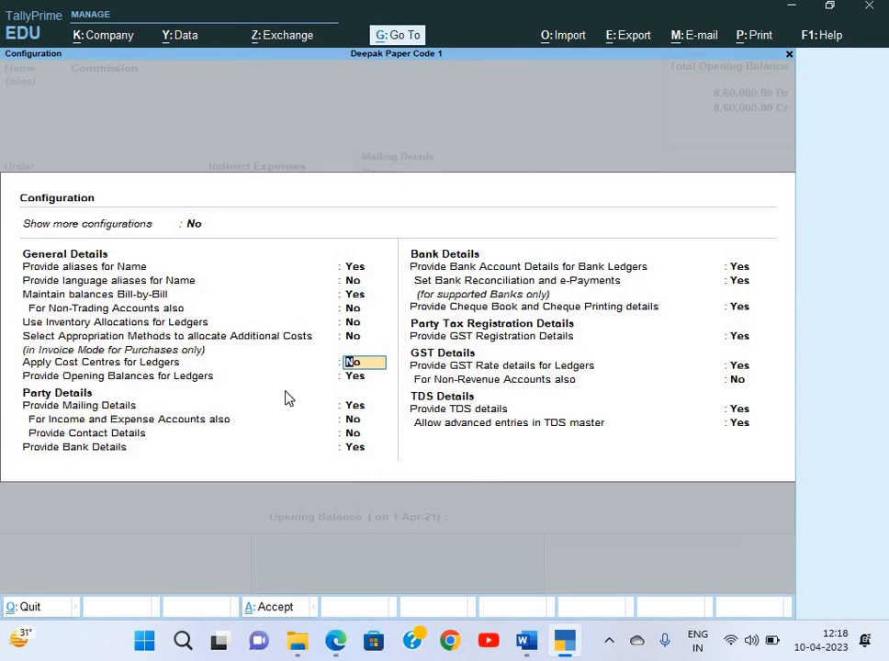
pyautogui.press('y')
pyautogui.press('Return')
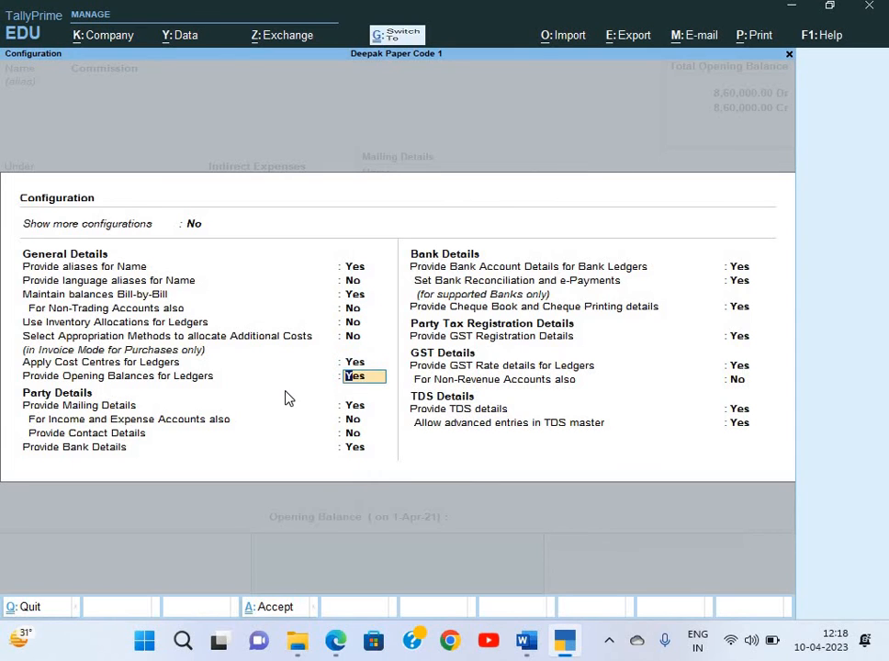
pyautogui.hotkey('ctrl', 'a')
pyautogui.press('Up')
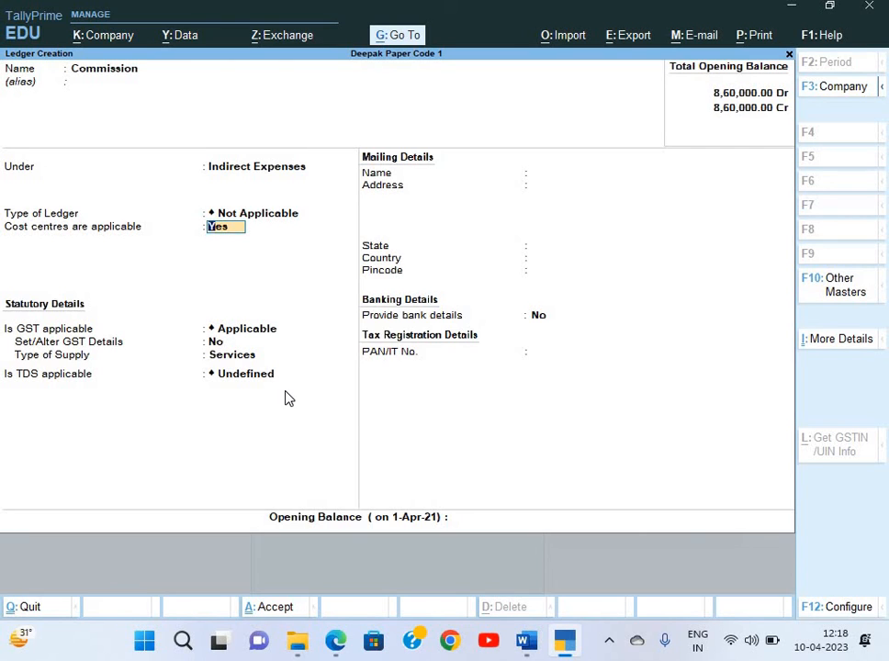
# Keep cost centres applicable, set GST and TDS to Not Applicable, and save Commission
pyautogui.press('Return')
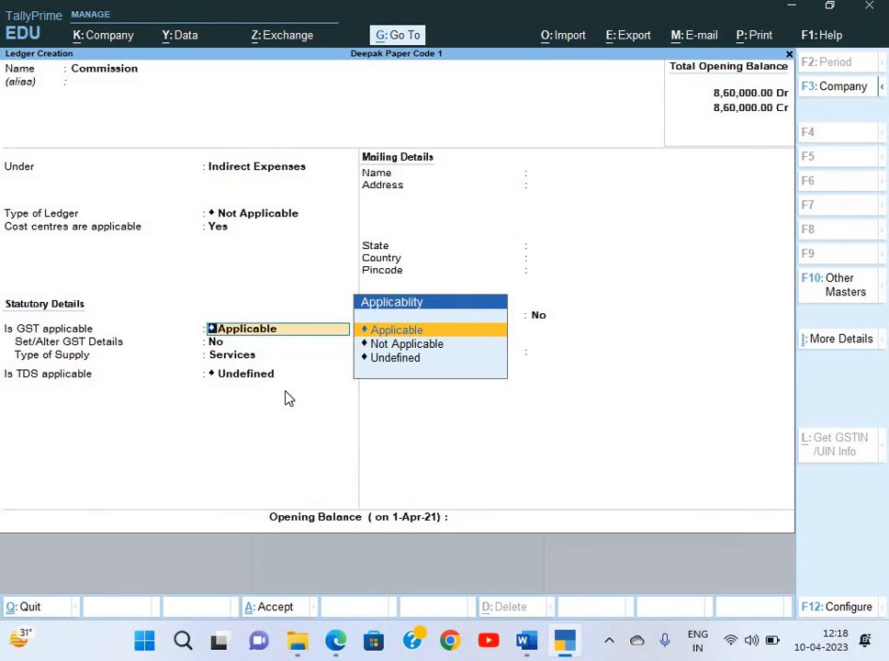
pyautogui.press('Return')
pyautogui.press('Down')
pyautogui.press('Return')
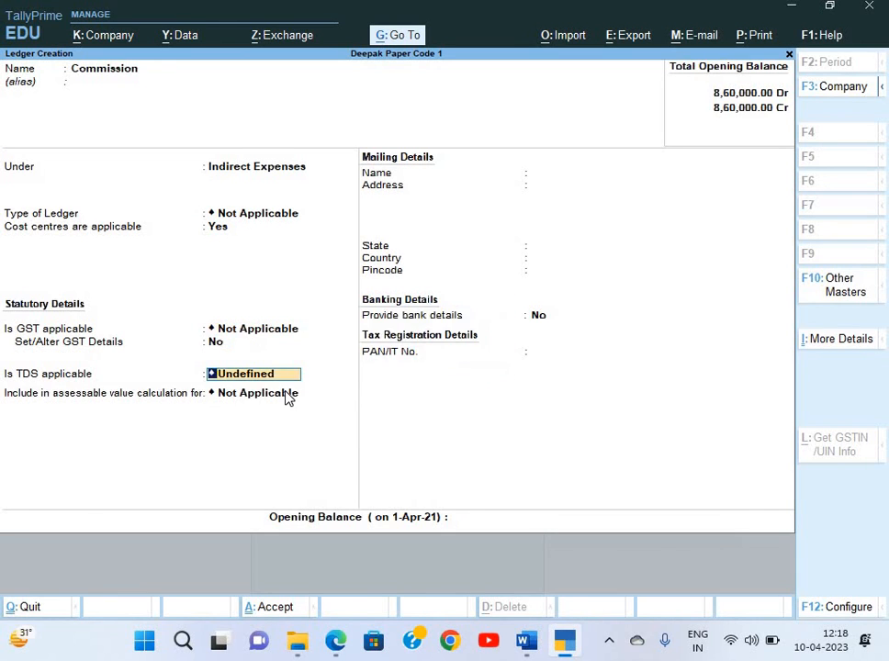
pyautogui.press('BackSpace')
pyautogui.press('Down')
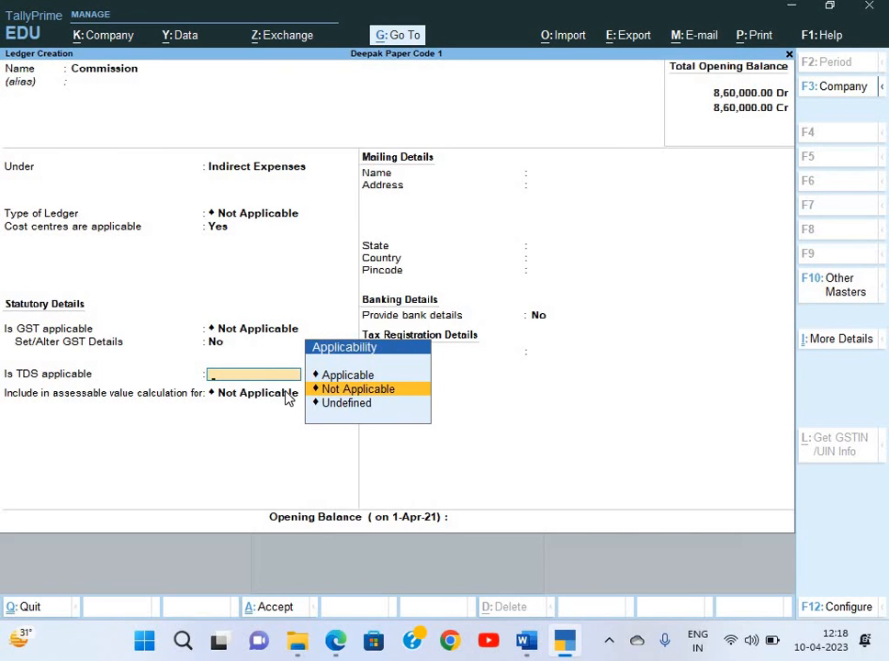
pyautogui.press('Return')
pyautogui.press('Return')
pyautogui.press('Return')
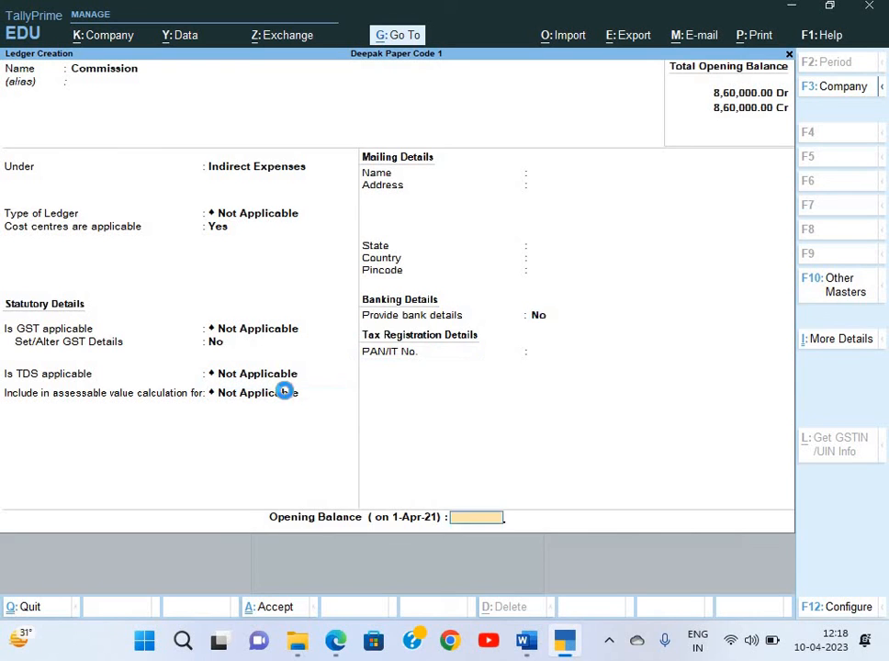
pyautogui.press('Return')
pyautogui.press('Escape')
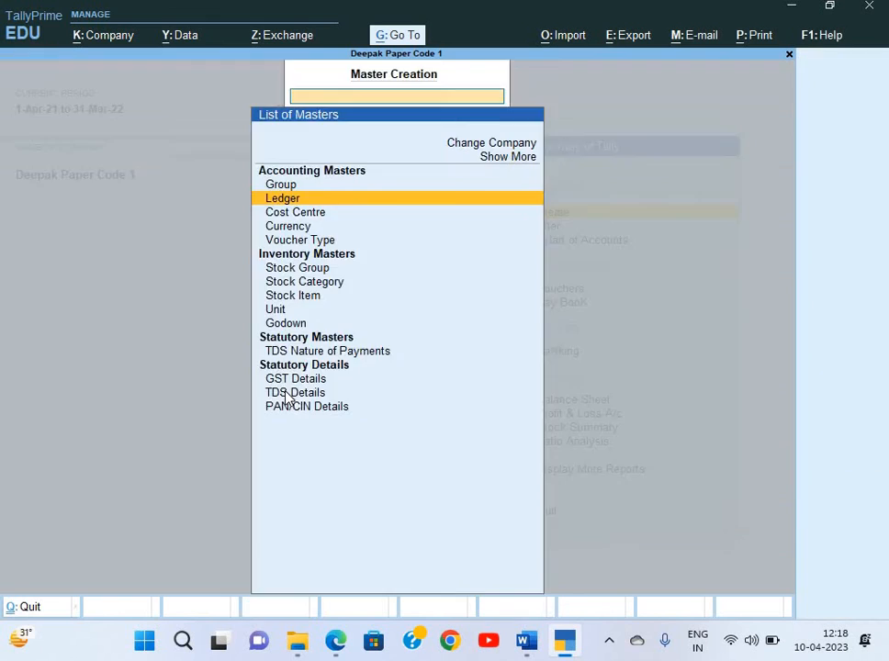
# Expand the full list of masters and start a new Cost Category
pyautogui.press('Escape')
pyautogui.press('Return')
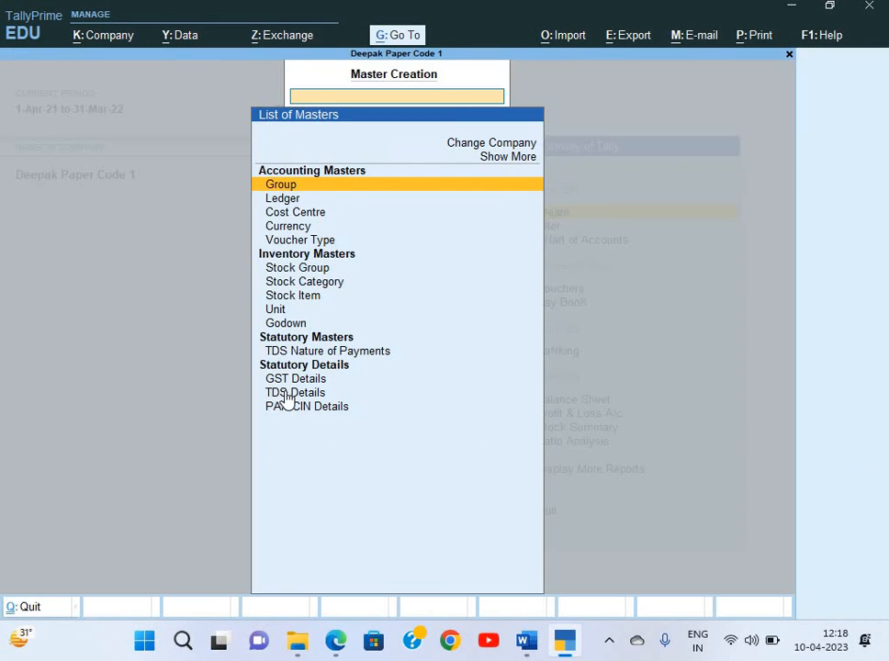
pyautogui.press('Down')
pyautogui.press('Down')
pyautogui.press('Down')
pyautogui.press('Up')
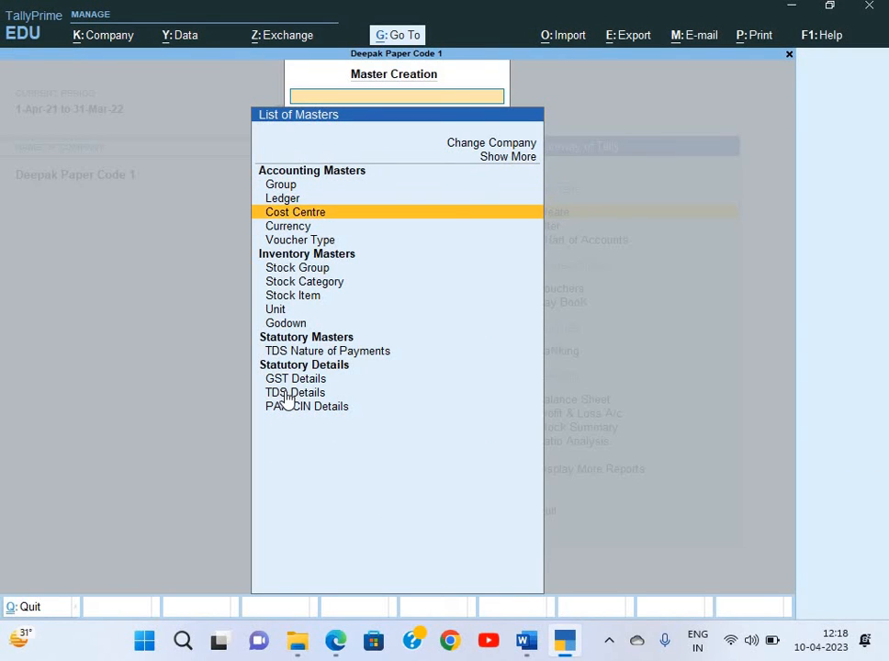
pyautogui.press('Up')
pyautogui.press('Up')
pyautogui.press('Up')
pyautogui.press('Up')
pyautogui.press('Return')
pyautogui.press('Down')
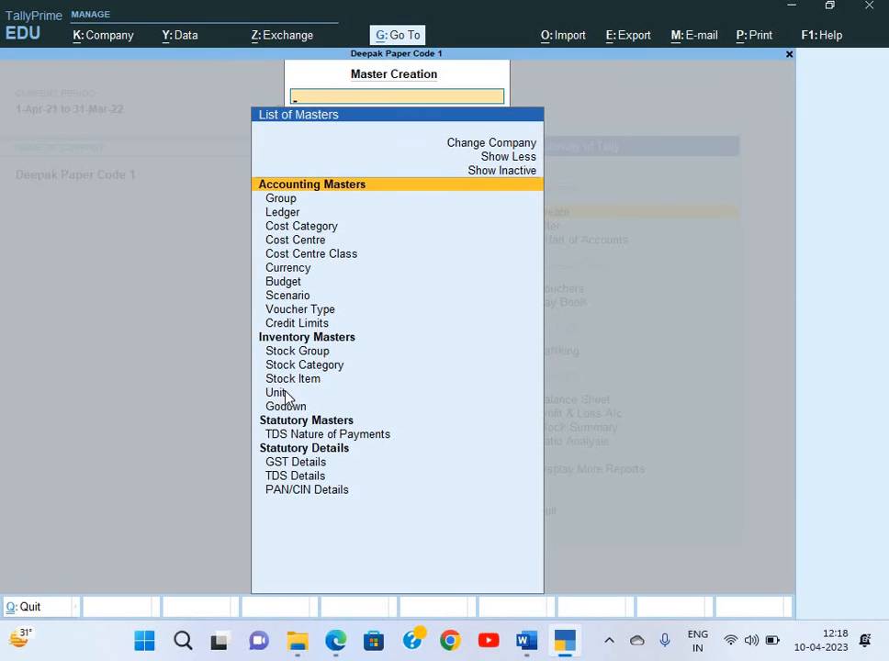
pyautogui.press('Down')
pyautogui.press('Down')
pyautogui.press('Down')
pyautogui.press('Return')
# Create cost categories Commission and Salesman, allocating revenue items only
pyautogui.press('Return')
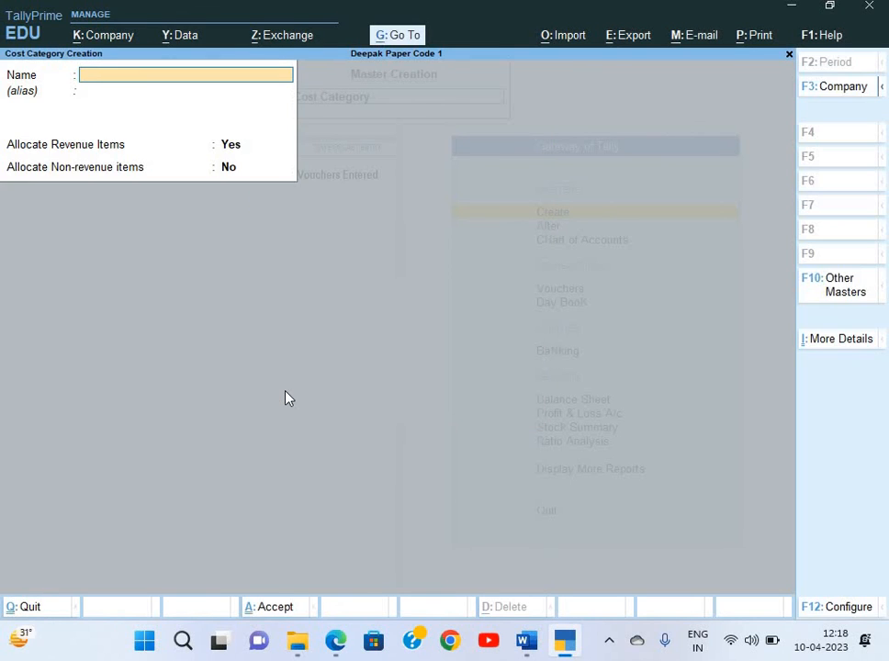
pyautogui.write('Commission')
pyautogui.press('Return')
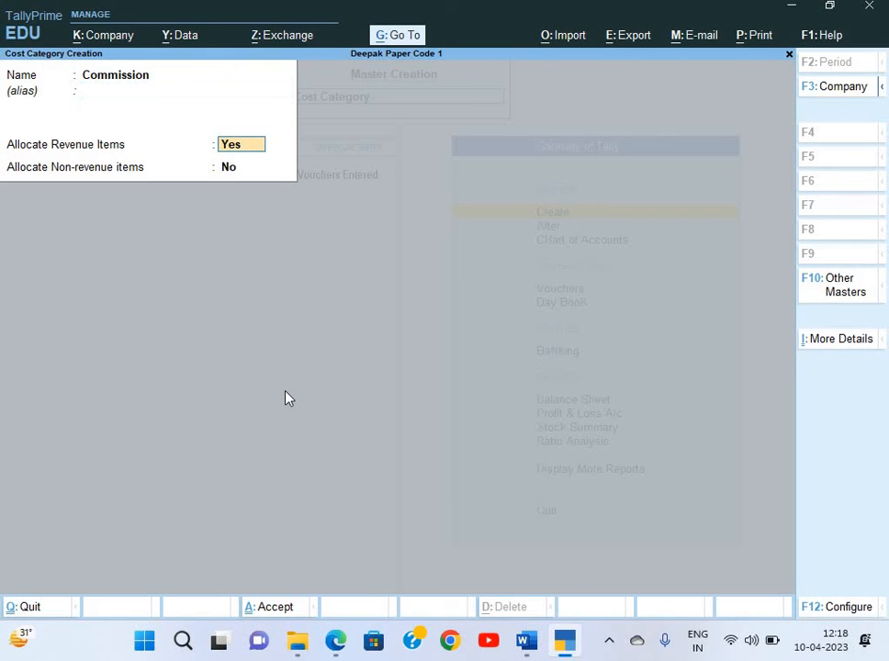
pyautogui.press('Up')
pyautogui.write('Salesman')
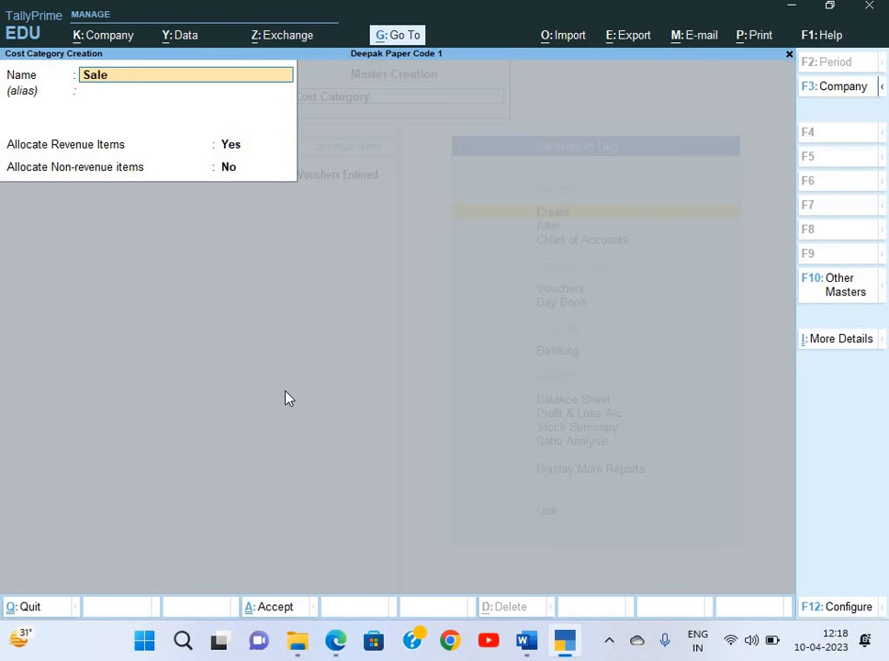
pyautogui.press('Return')
pyautogui.press('Return')
pyautogui.press('Return')
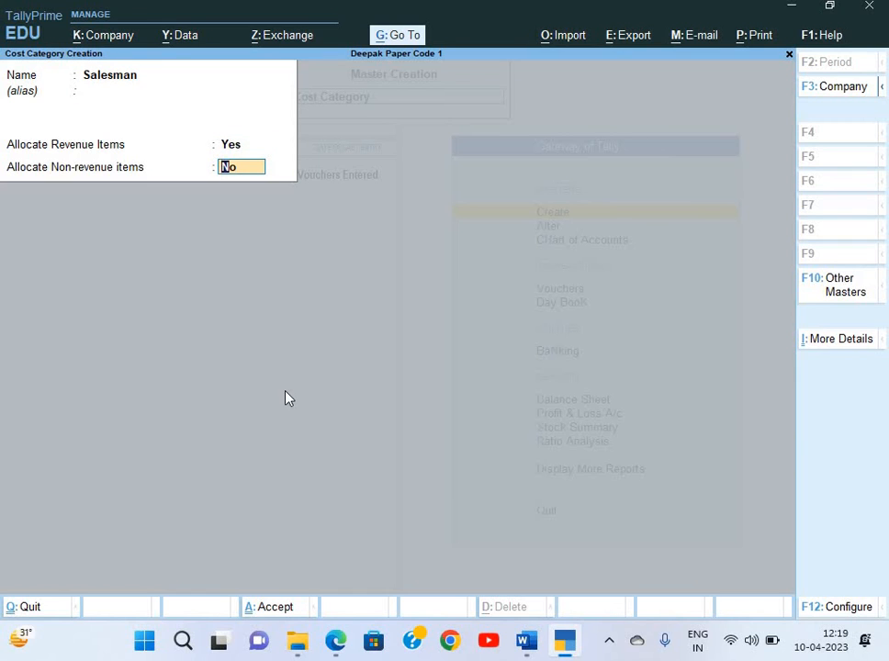
pyautogui.press('Return')
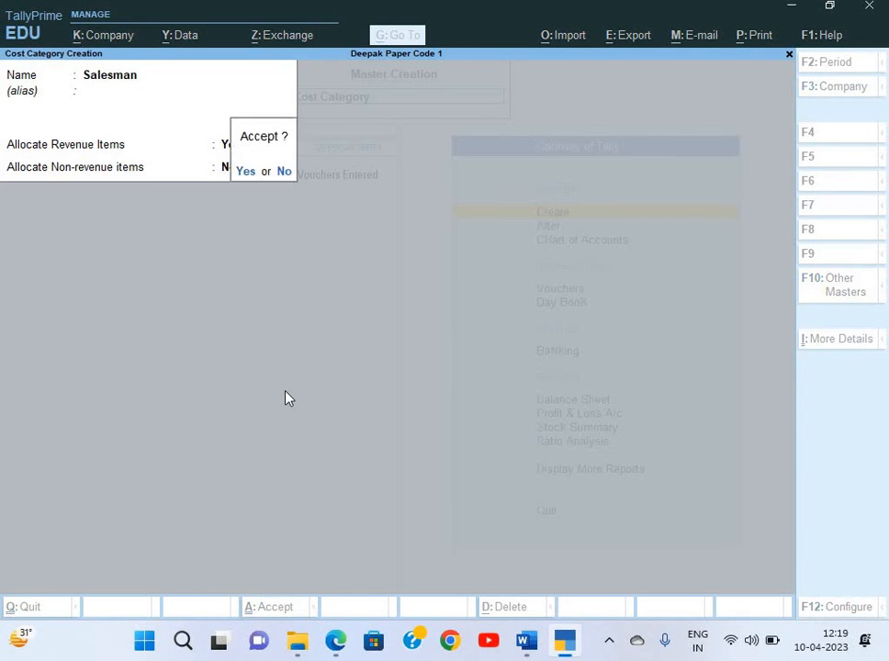
pyautogui.press('Return')
pyautogui.press('Escape')
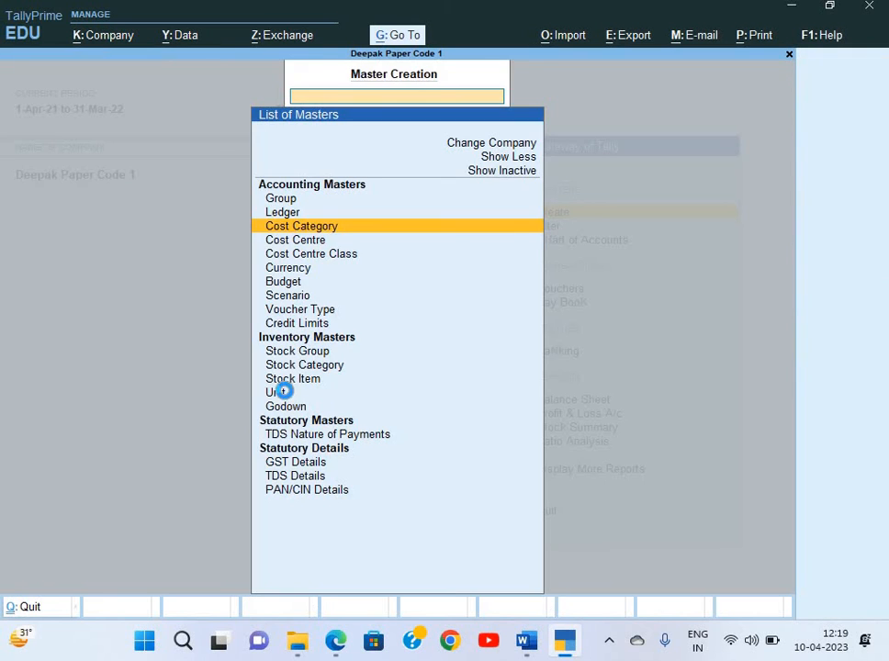
# Start a new Cost Centre and set its category to Salesman
pyautogui.press('Down')
pyautogui.press('Return')
pyautogui.hotkey('alt', 'Tab')
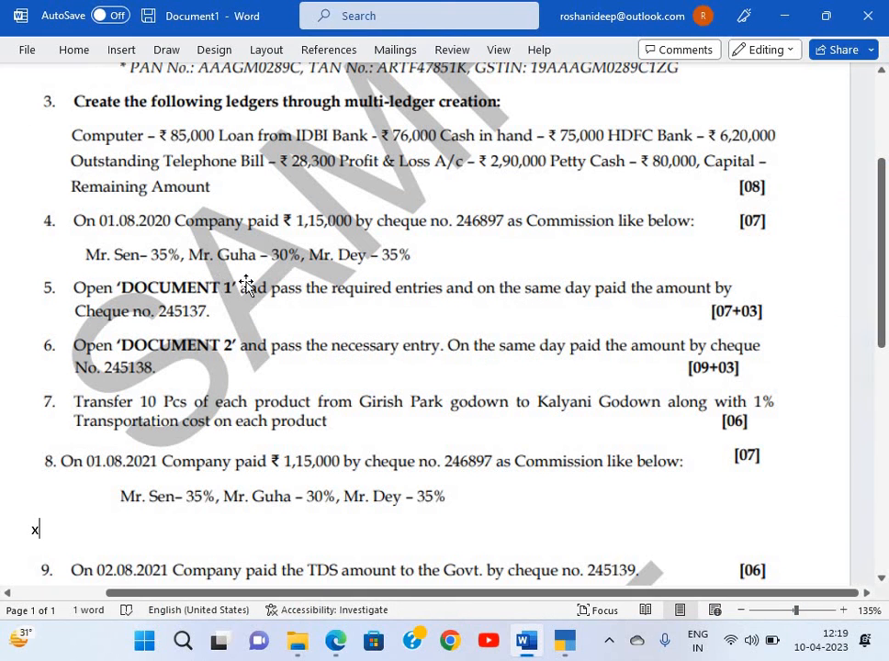
pyautogui.hotkey('alt', 'Tab')
pyautogui.write('M')
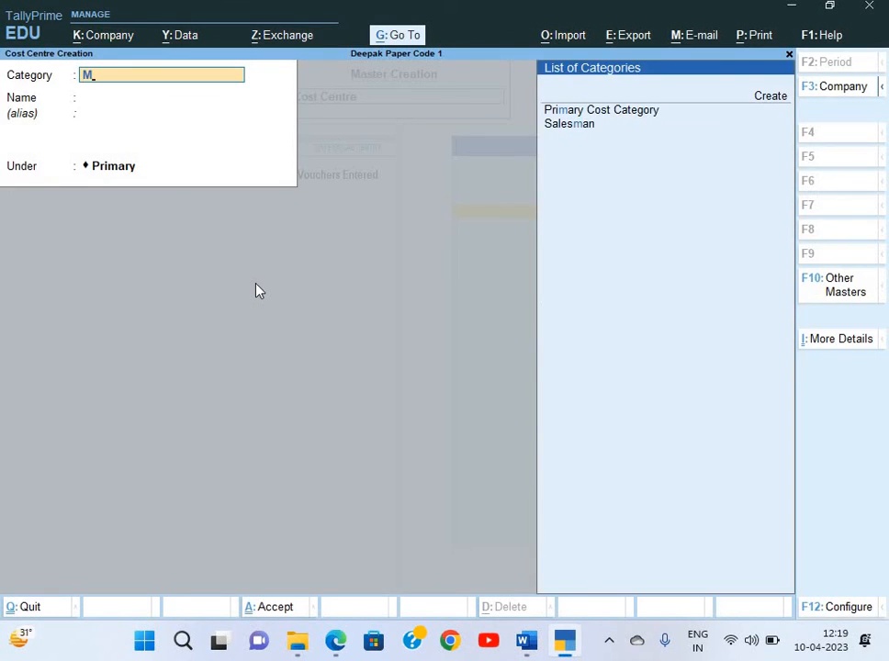
pyautogui.press('Return')
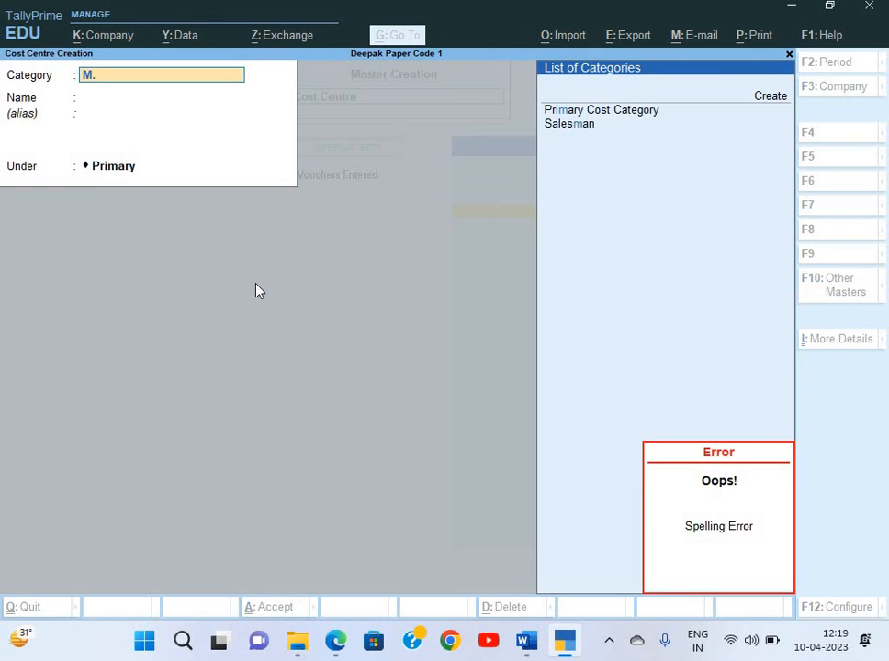
pyautogui.press('BackSpace')
pyautogui.press('BackSpace')
pyautogui.press('Down')
pyautogui.press('Down')
pyautogui.press('Return')
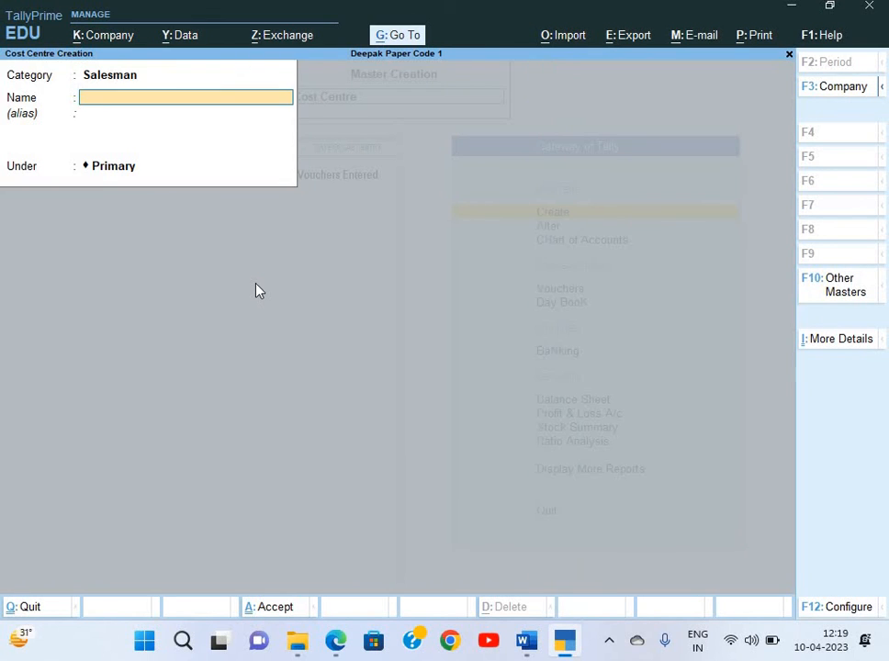
# Enter the three salesmen's names as cost centres under Salesman and save each
pyautogui.write('Mr. Sen')
pyautogui.press('Return')
pyautogui.press('Return')
pyautogui.press('Return')
pyautogui.press('Return')
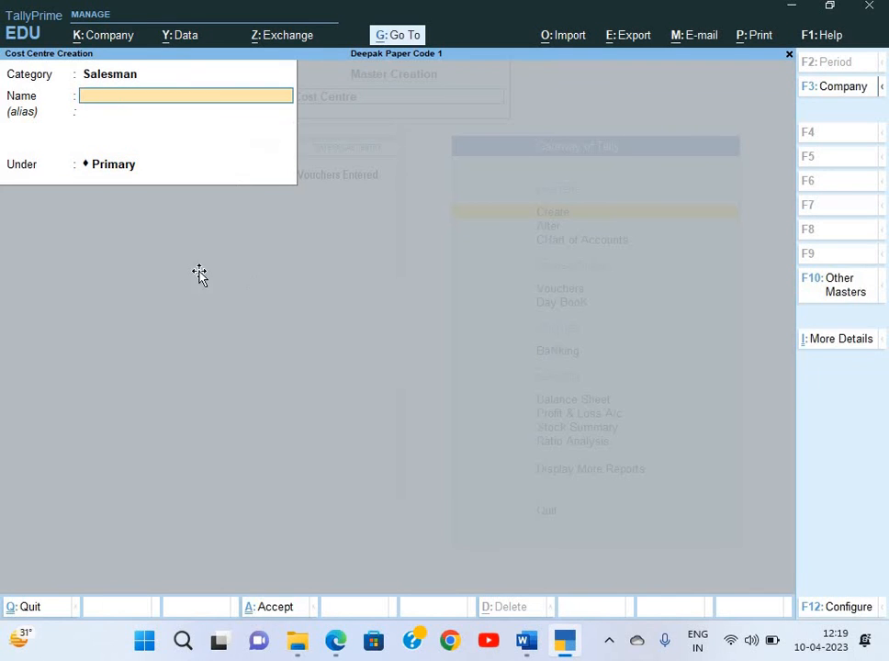
pyautogui.hotkey('alt', 'Tab')
pyautogui.hotkey('alt', 'Tab')
pyautogui.write('Mr. Guha')
pyautogui.press('Return')
pyautogui.press('Return')
pyautogui.press('Return')
pyautogui.hotkey('alt', 'Tab')
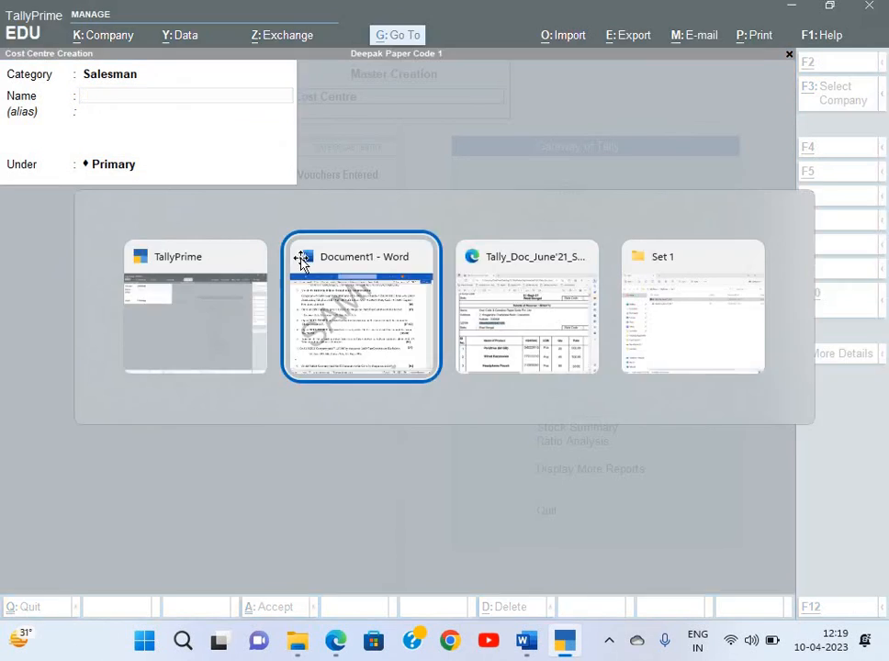
pyautogui.hotkey('alt', 'Tab')
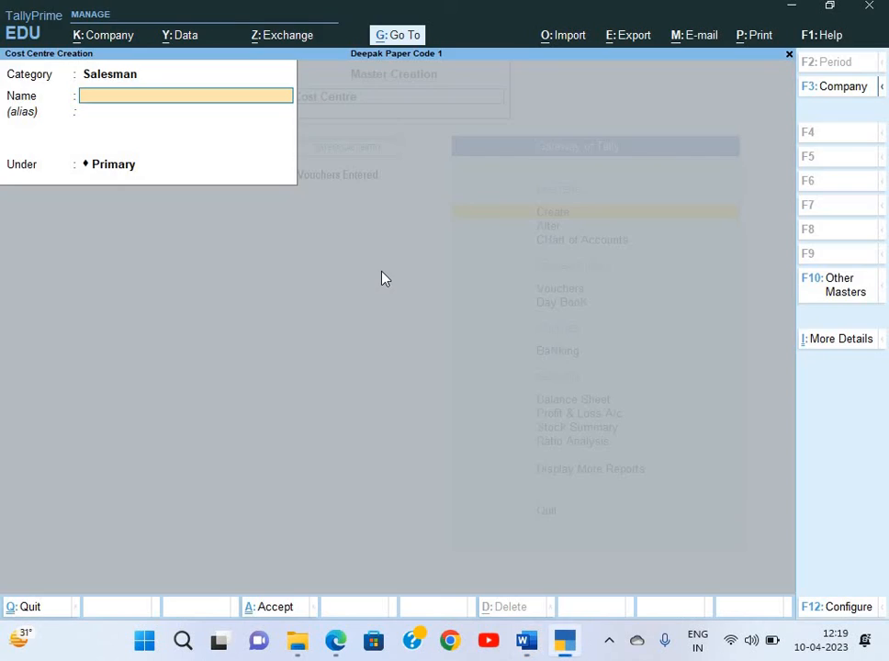
pyautogui.write('Mr. Day')
pyautogui.press('BackSpace')
pyautogui.hotkey('alt', 'Tab')
pyautogui.hotkey('alt', 'Tab')
pyautogui.press('BackSpace')
pyautogui.write('ey')
pyautogui.press('Return')
pyautogui.press('Return')
pyautogui.press('Return')
pyautogui.press('Escape')
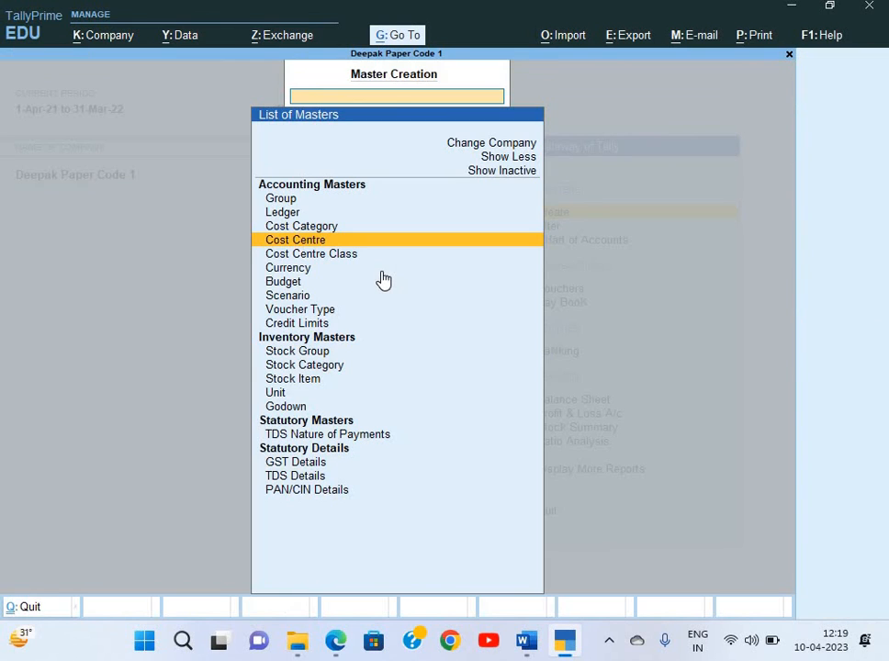
# Start a new cost centre class named Comm %Age
pyautogui.press('Down')
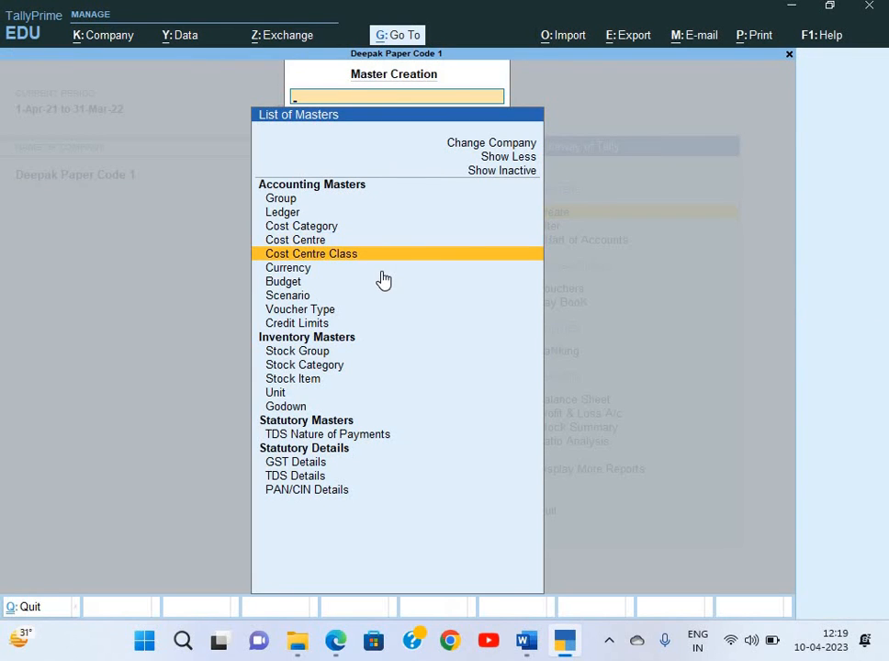
pyautogui.press('Return')
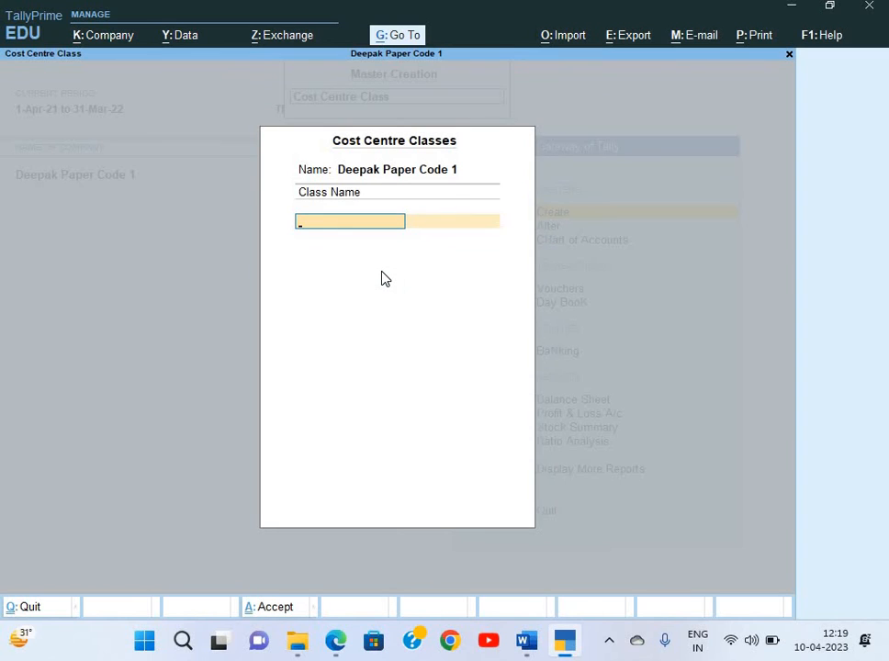
pyautogui.write('Coo')
pyautogui.press('BackSpace')
pyautogui.write('mm')
pyautogui.write(' Sale')
pyautogui.press('Return')
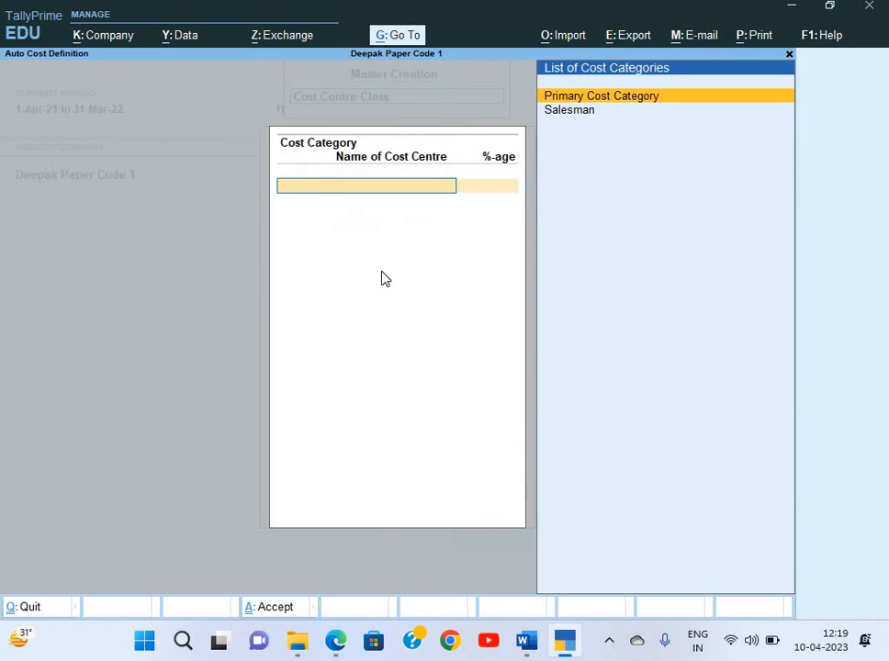
pyautogui.press('Escape')
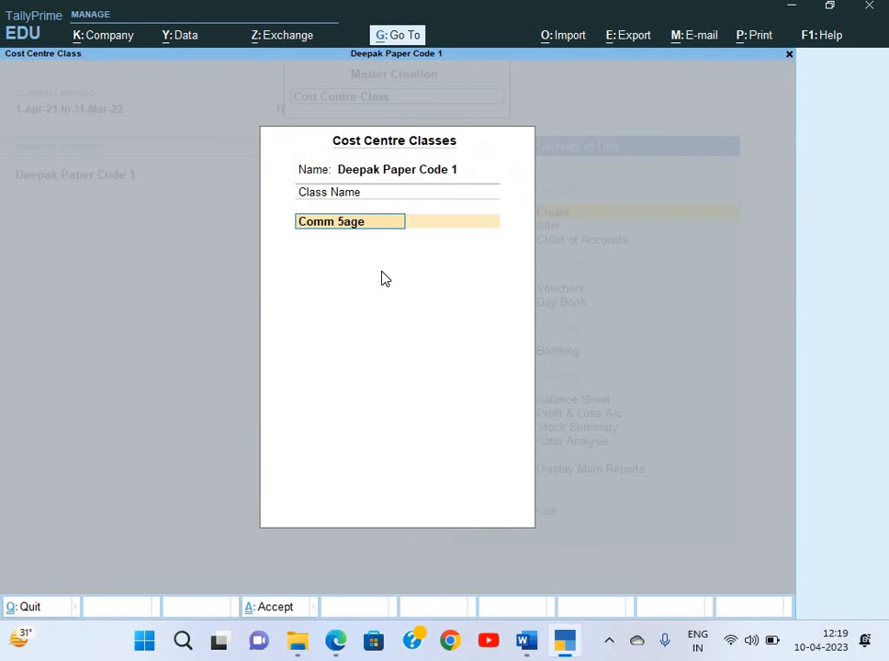
pyautogui.press('BackSpace')
pyautogui.press('BackSpace')
pyautogui.press('BackSpace')
pyautogui.press('BackSpace')
pyautogui.write('%Age')
pyautogui.press('Return')
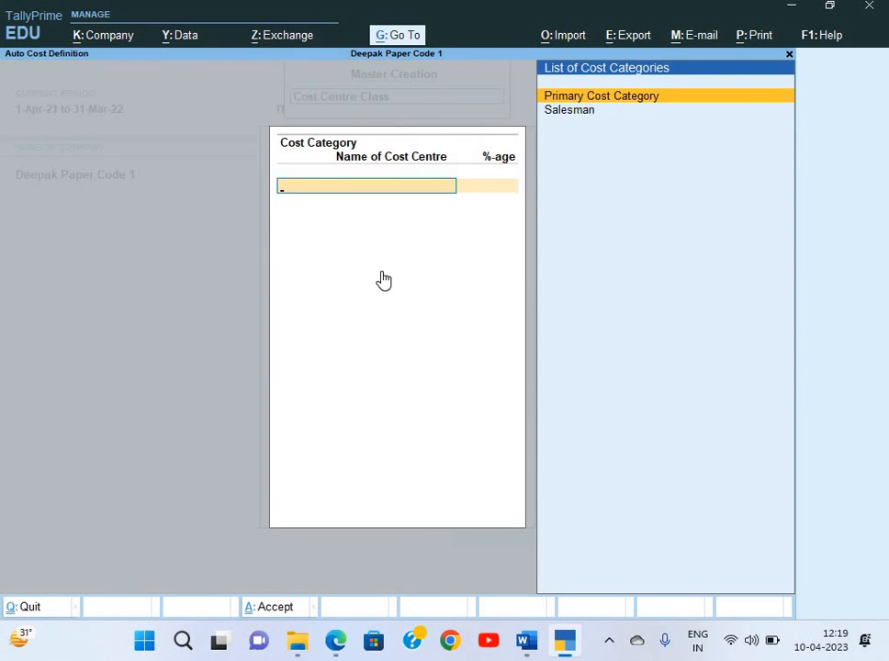
# Apply the class to the Salesman category, giving the first salesman's cost centre 35%
pyautogui.press('Down')
pyautogui.press('Return')
pyautogui.press('Down')
pyautogui.press('Down')
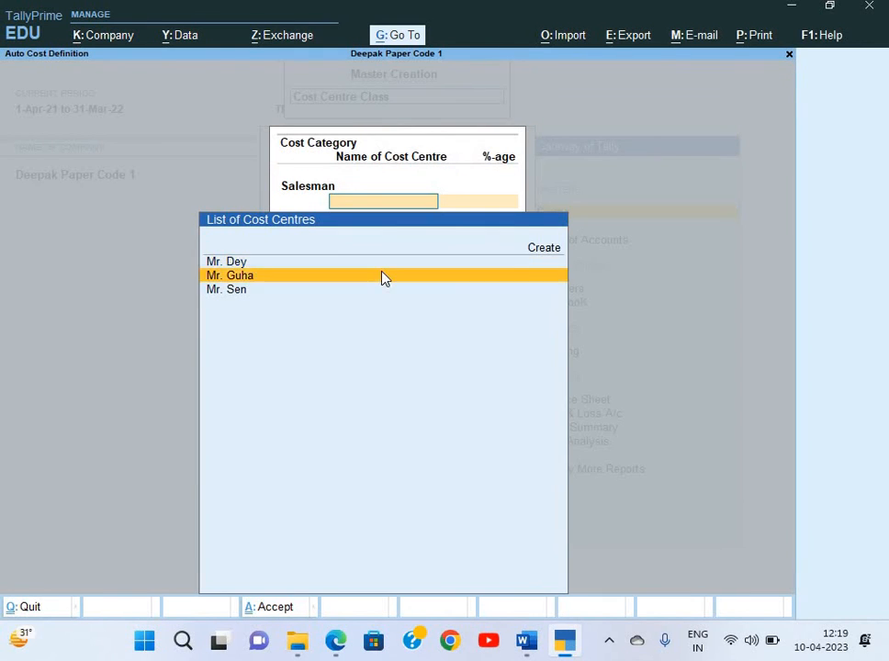
pyautogui.press('Return')
pyautogui.hotkey('alt', 'Tab')
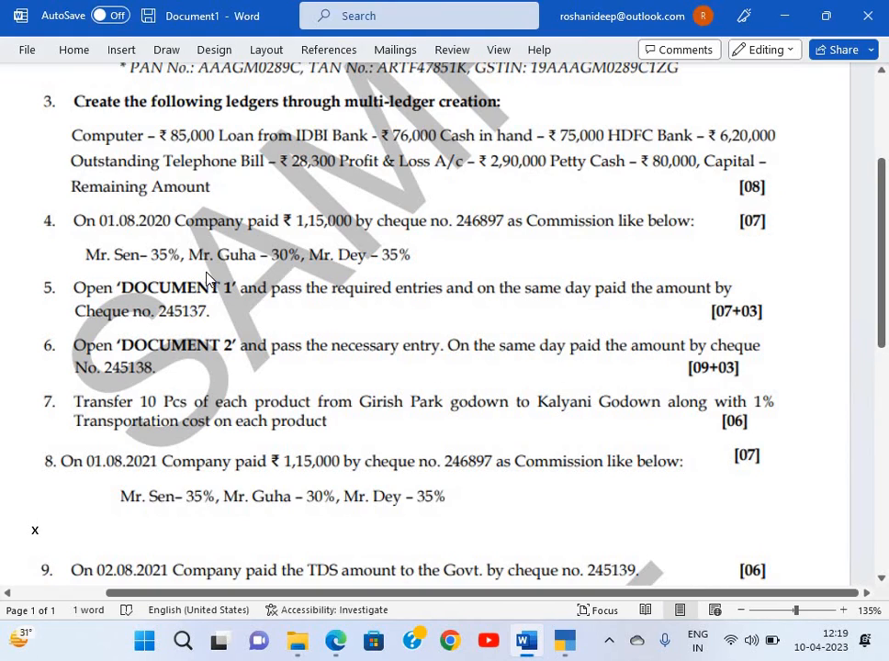
pyautogui.hotkey('alt', 'Tab')
pyautogui.write('35')
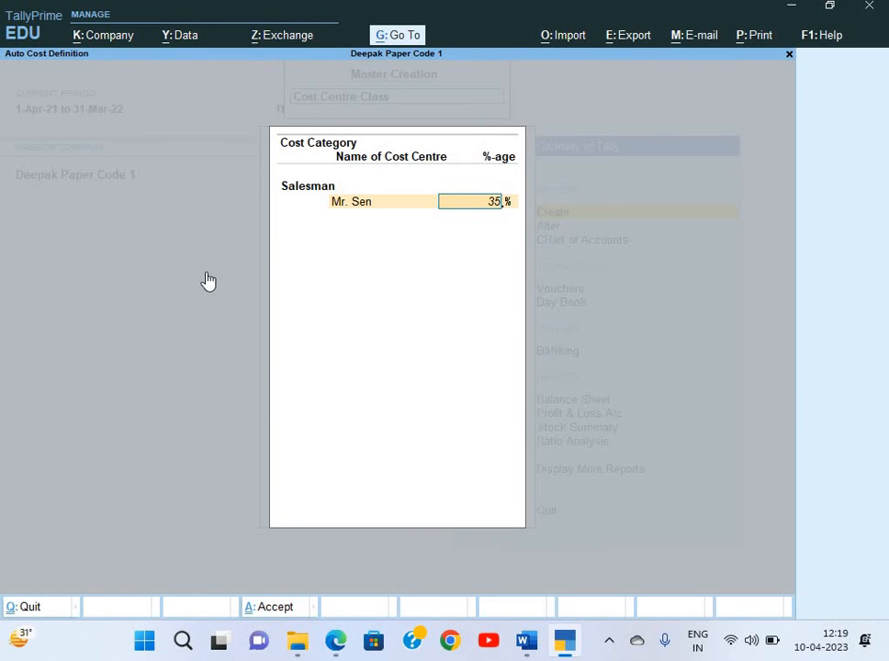
pyautogui.press('Return')
# Allocate 30% and 35% to the second and third salesmen and save the class
pyautogui.hotkey('alt', 'Tab')
pyautogui.hotkey('alt', 'Tab')
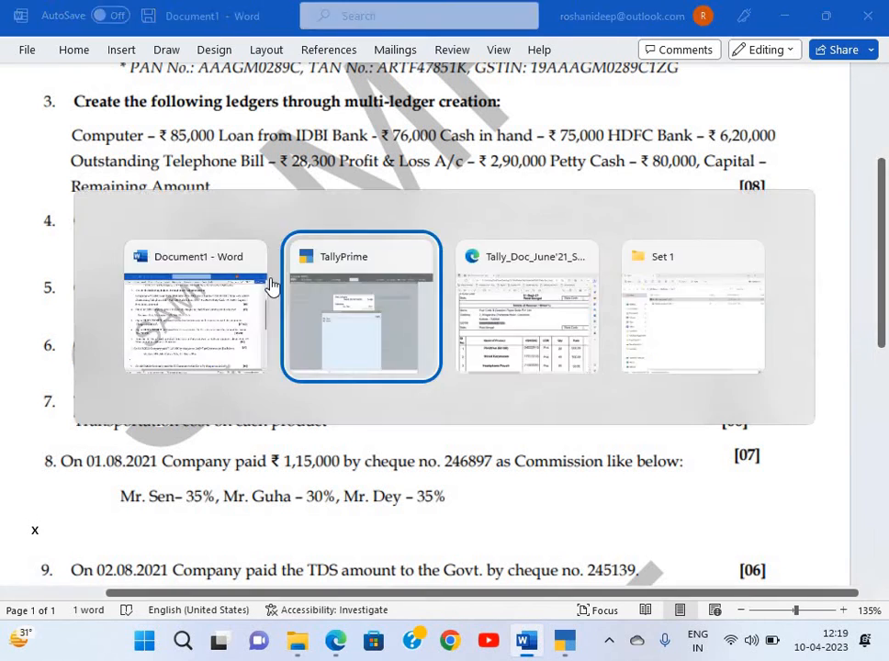
pyautogui.write('M')
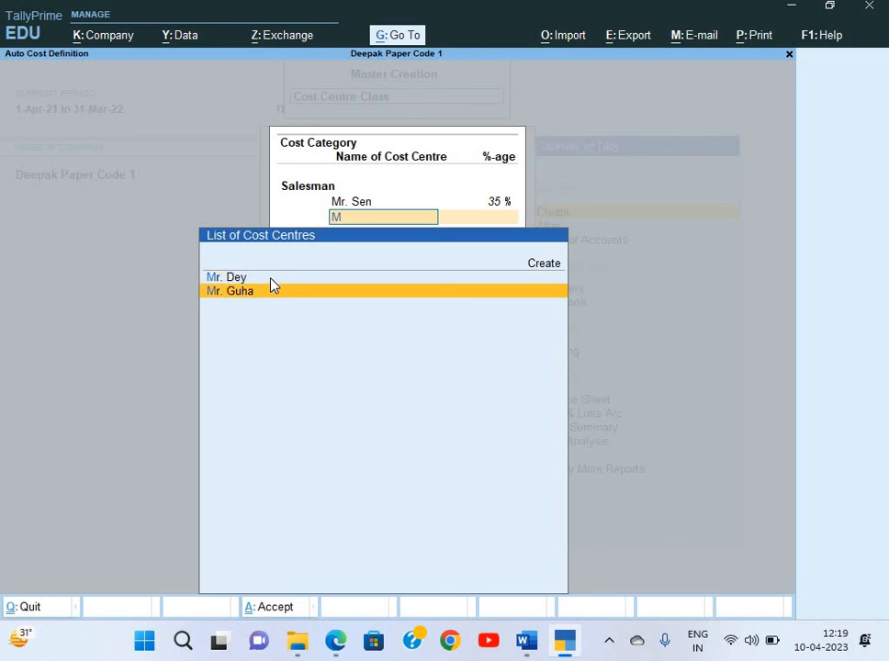
pyautogui.click(273, 287)
pyautogui.write('30')
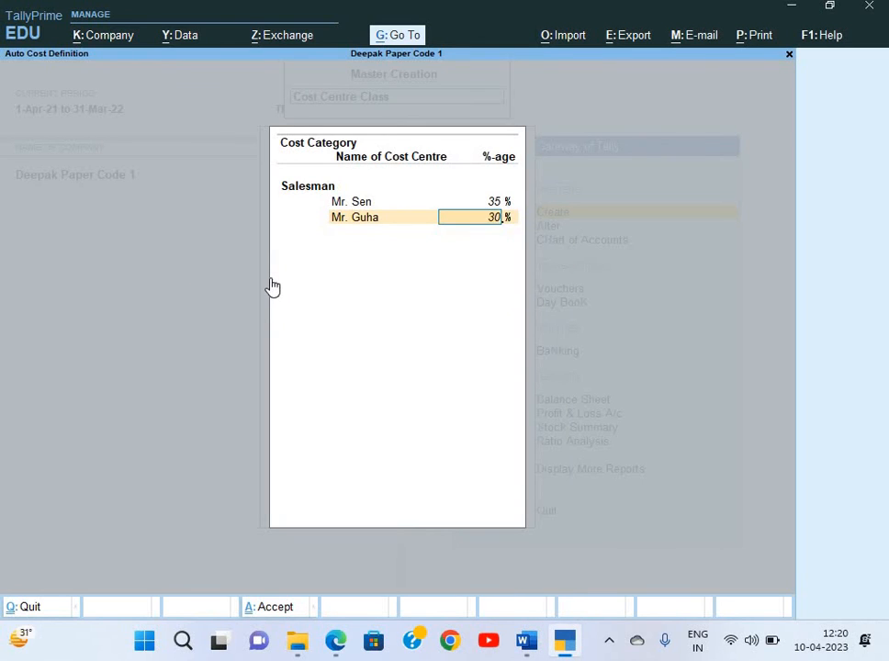
pyautogui.press('Return')
pyautogui.write('M')
pyautogui.click(273, 288)
pyautogui.press('Return')
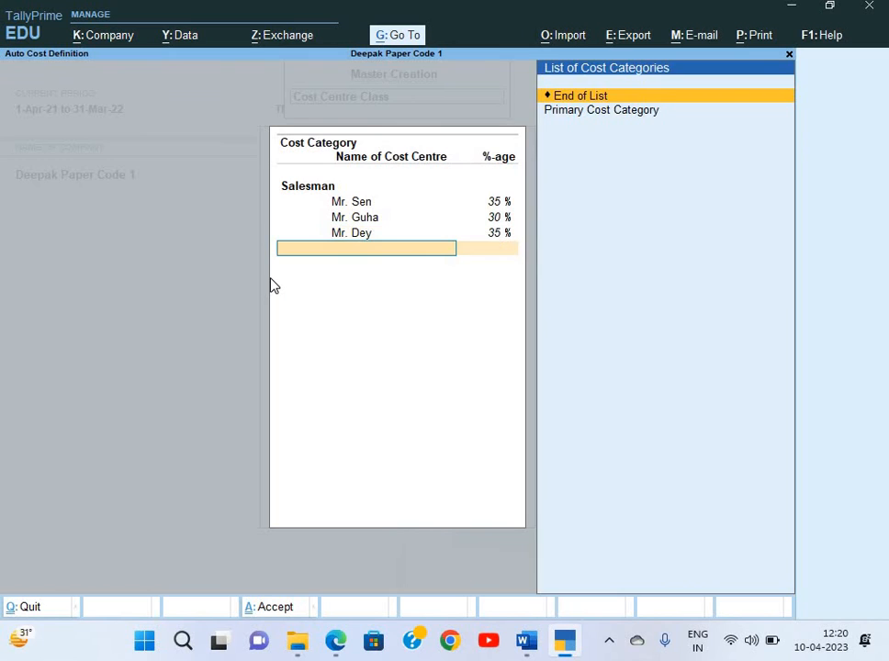
pyautogui.press('Return')
pyautogui.hotkey('ctrl', 'a')
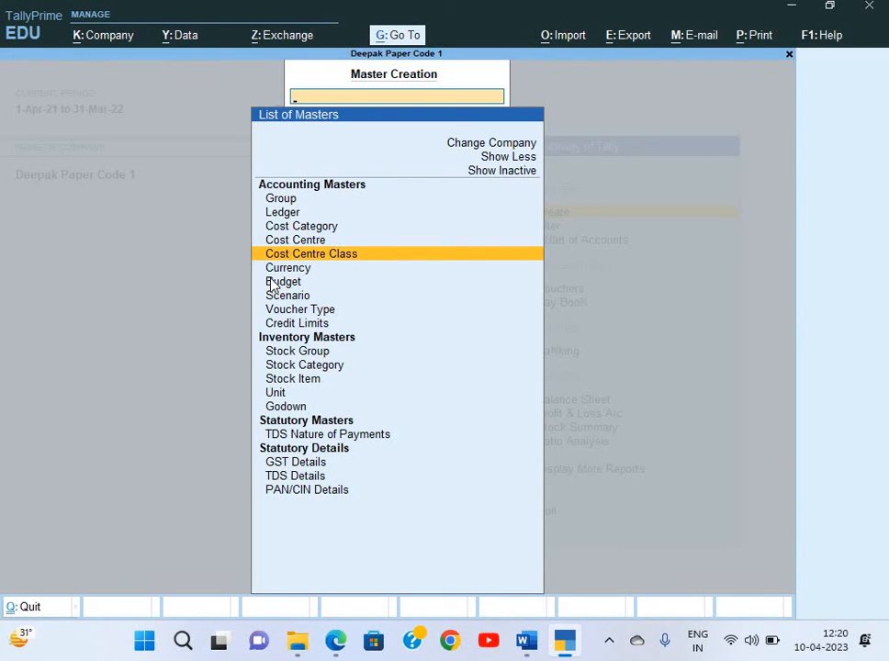
# Return to the gateway and start a new Payment voucher
pyautogui.press('Escape')
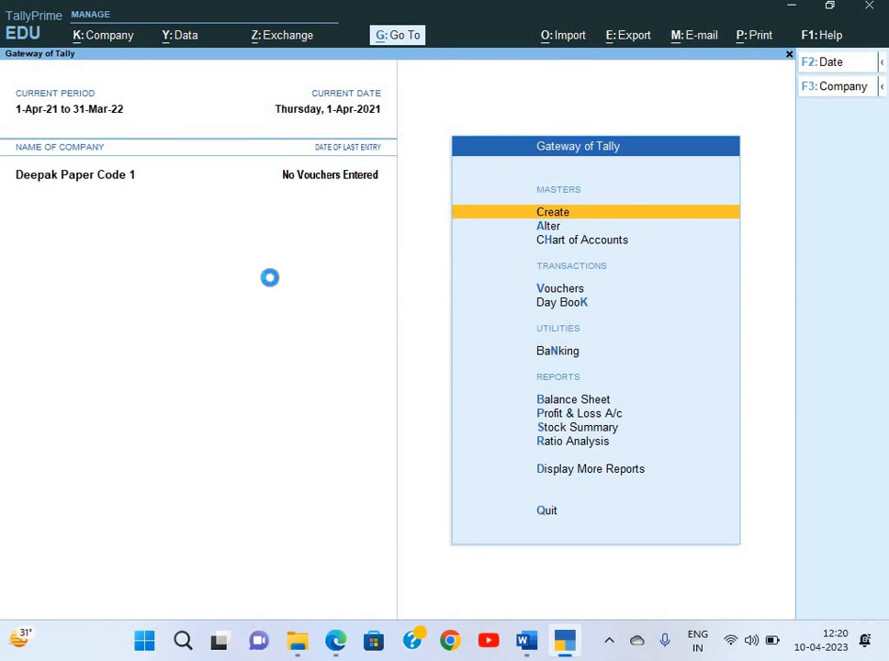
pyautogui.press('Down')
pyautogui.press('Down')
pyautogui.press('Down')
pyautogui.press('Return')
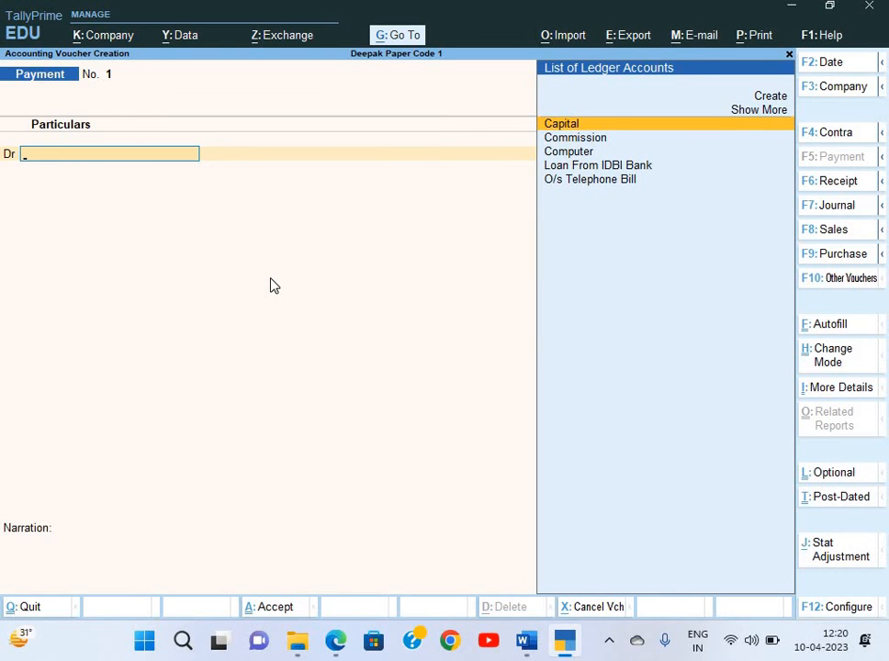
pyautogui.press('Down')
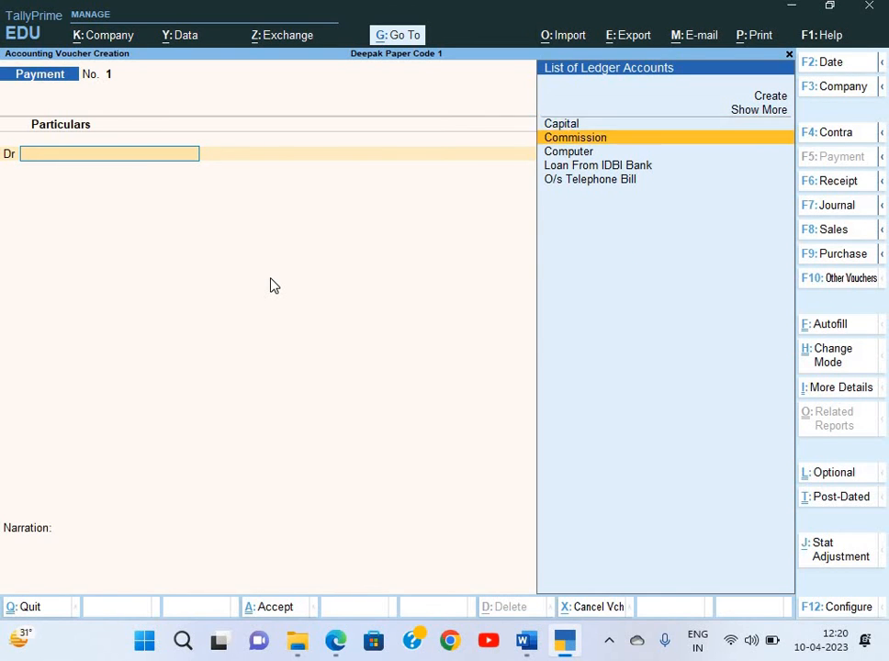
pyautogui.press('Up')
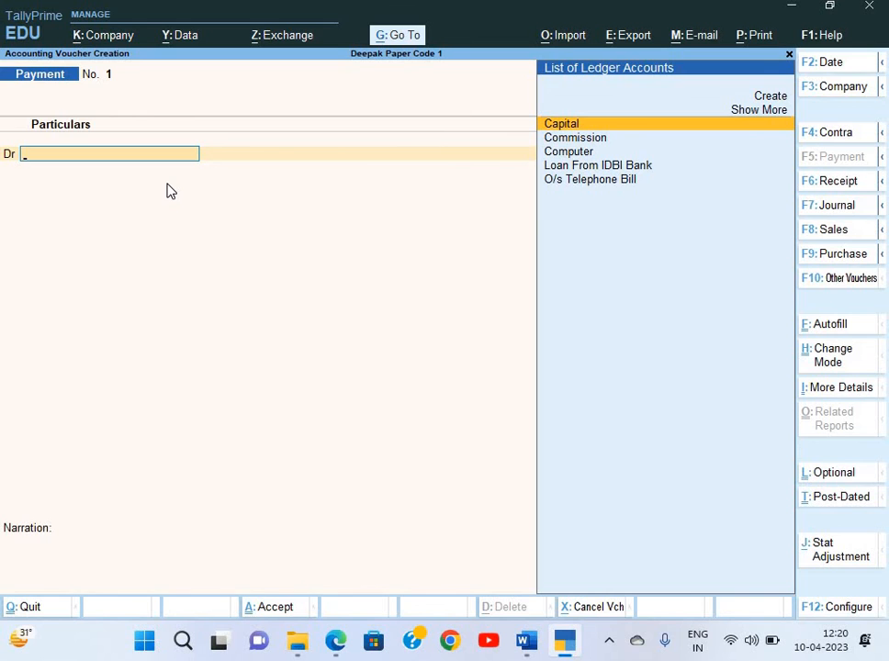
# In F12 configuration, set Show more configurations and Select Cost Centre/Class to Yes
pyautogui.press('F12')
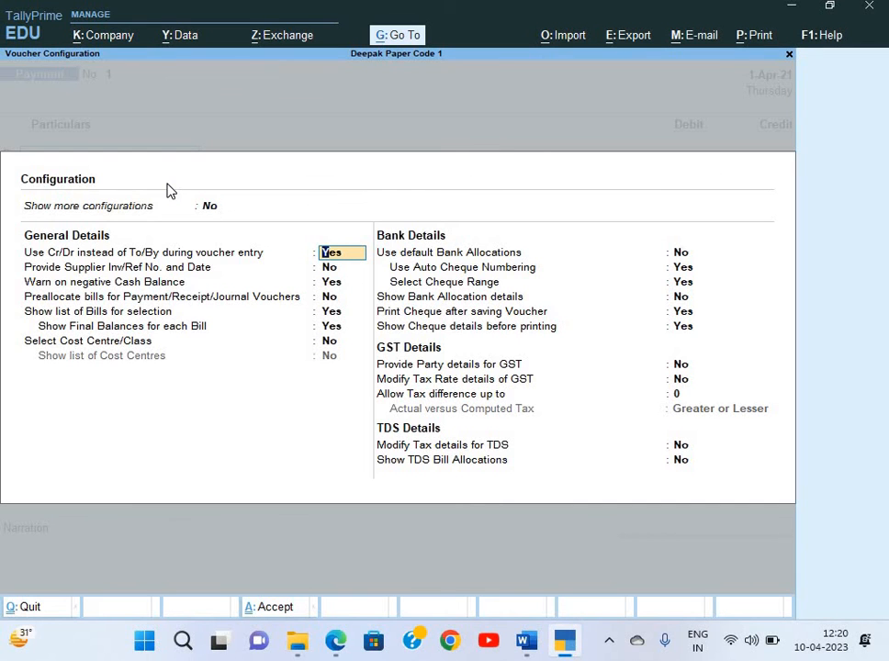
pyautogui.press('Up')
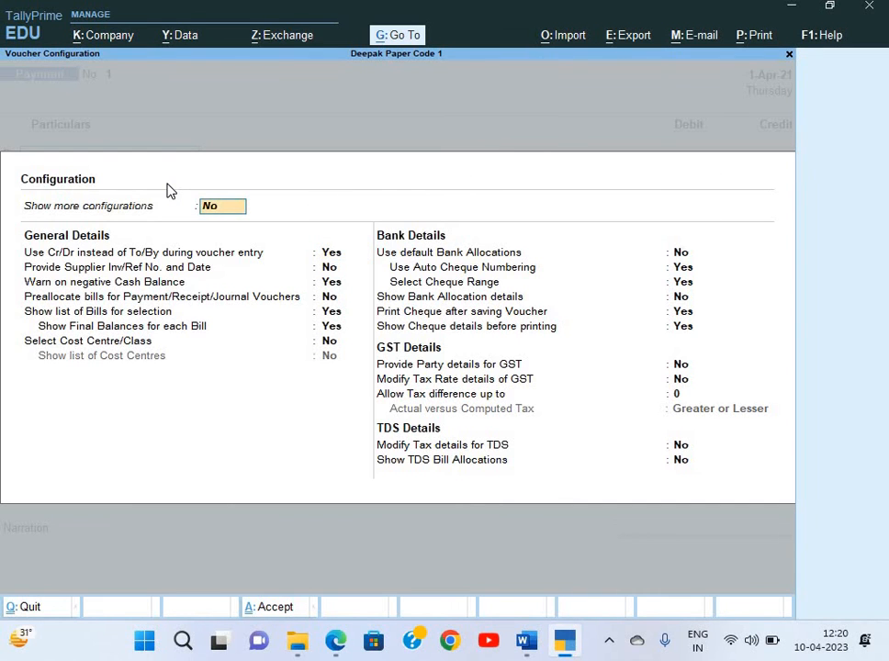
pyautogui.write('y')
pyautogui.press('Return')
pyautogui.press('Return')
pyautogui.press('Return')
pyautogui.press('Return')
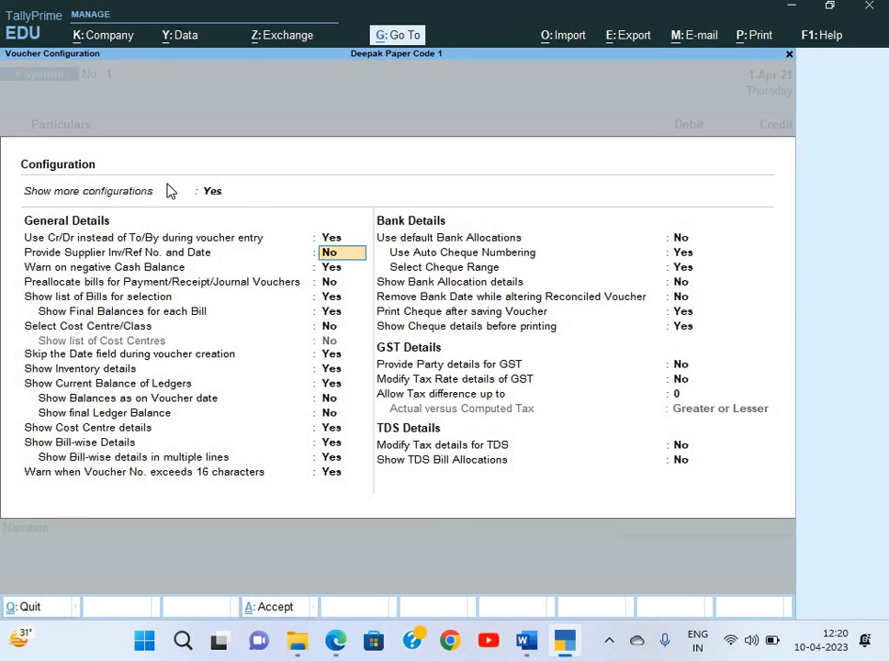
pyautogui.press('Return')
pyautogui.press('Return')
pyautogui.press('Return')
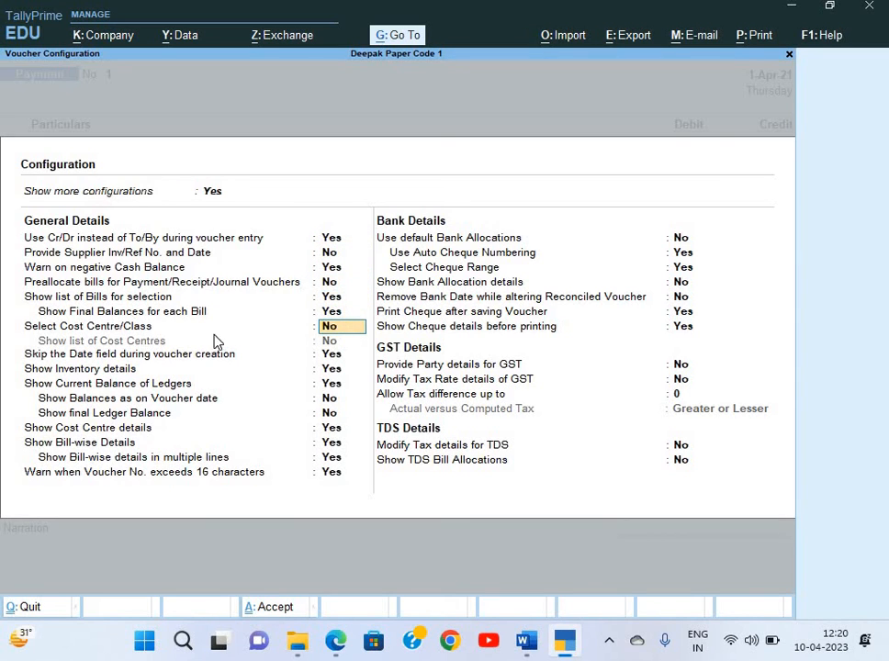
pyautogui.write('y')
pyautogui.press('Return')
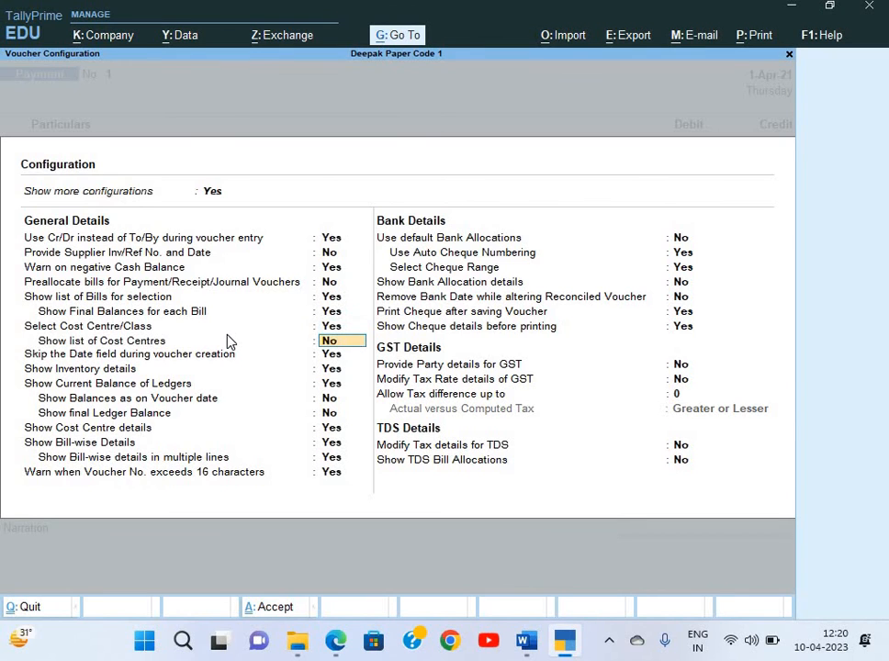
pyautogui.hotkey('ctrl', 'a')
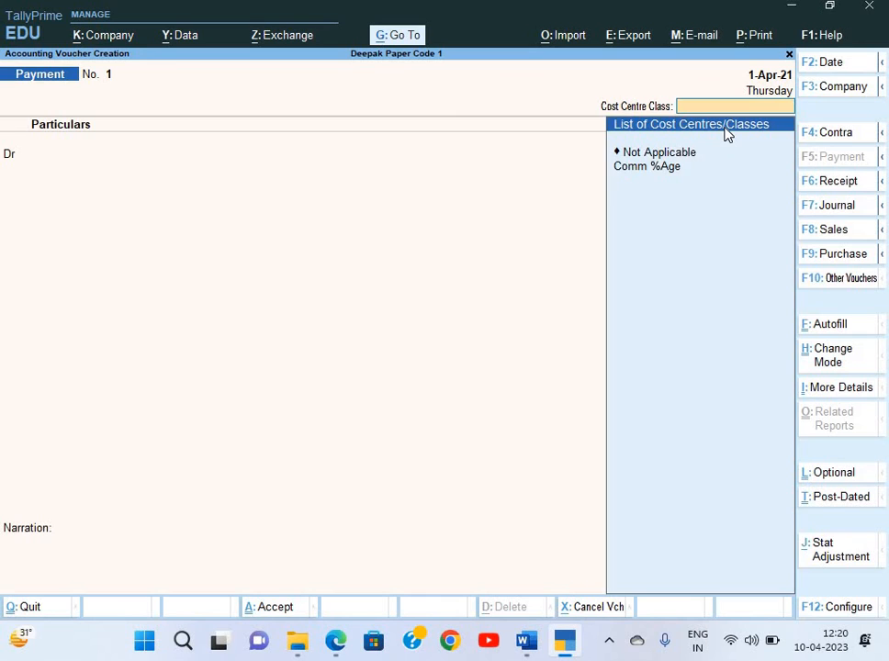
pyautogui.press('Down')
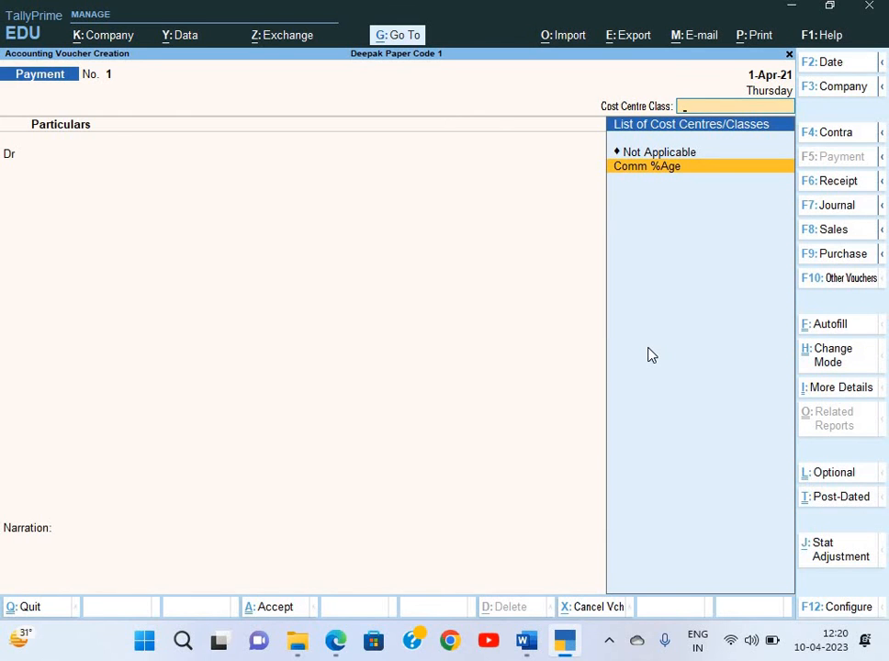
# Set 'Show list of Cost Centres' to Yes in the Payment voucher's F12 configuration
pyautogui.press('F12')
pyautogui.press('Down')
pyautogui.press('Down')
pyautogui.press('Down')
pyautogui.press('Down')
pyautogui.press('Down')
pyautogui.press('Down')
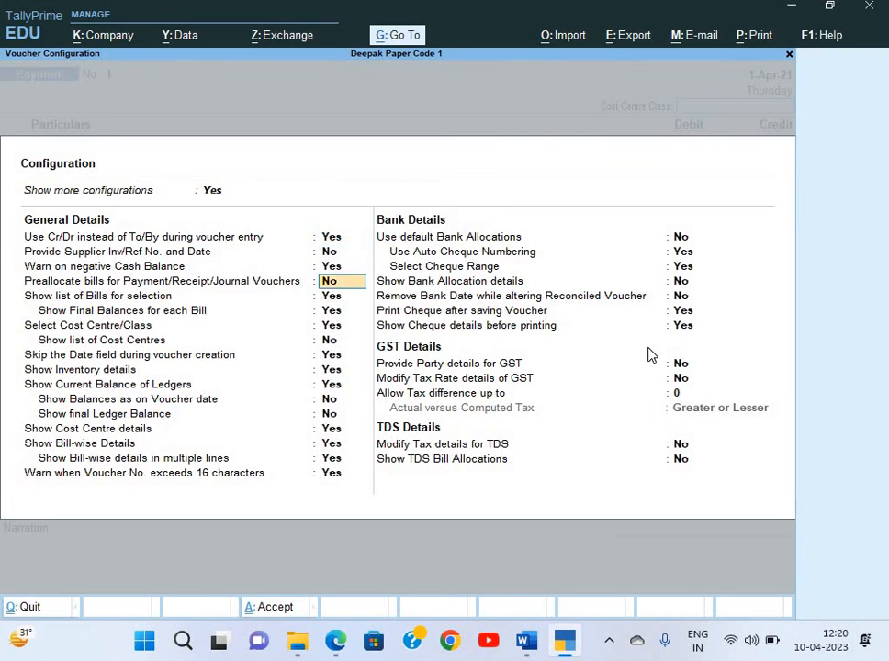
pyautogui.press('Down')
pyautogui.press('Down')
pyautogui.press('Up')
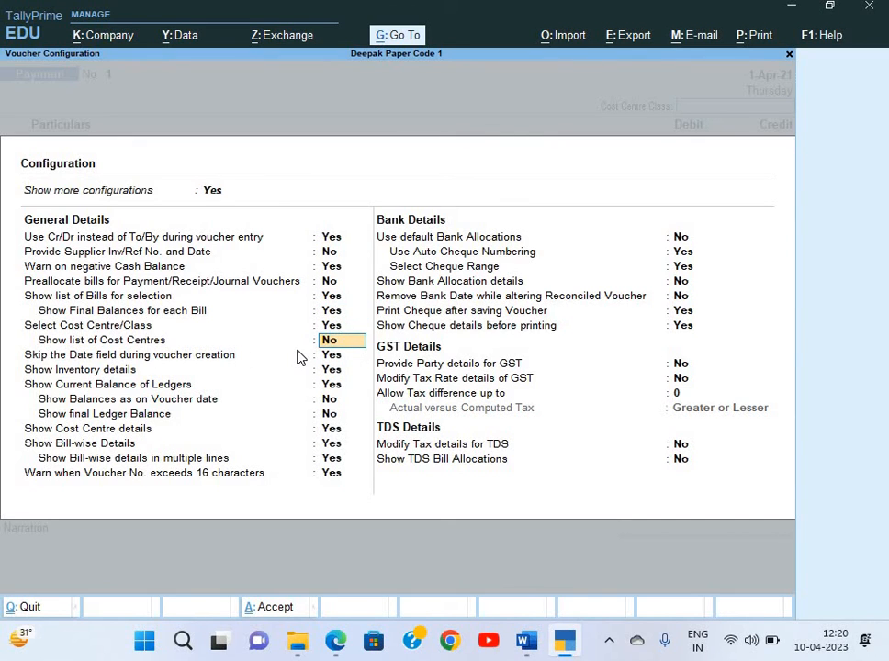
pyautogui.write('y')
pyautogui.press('Return')
pyautogui.hotkey('ctrl', 'a')
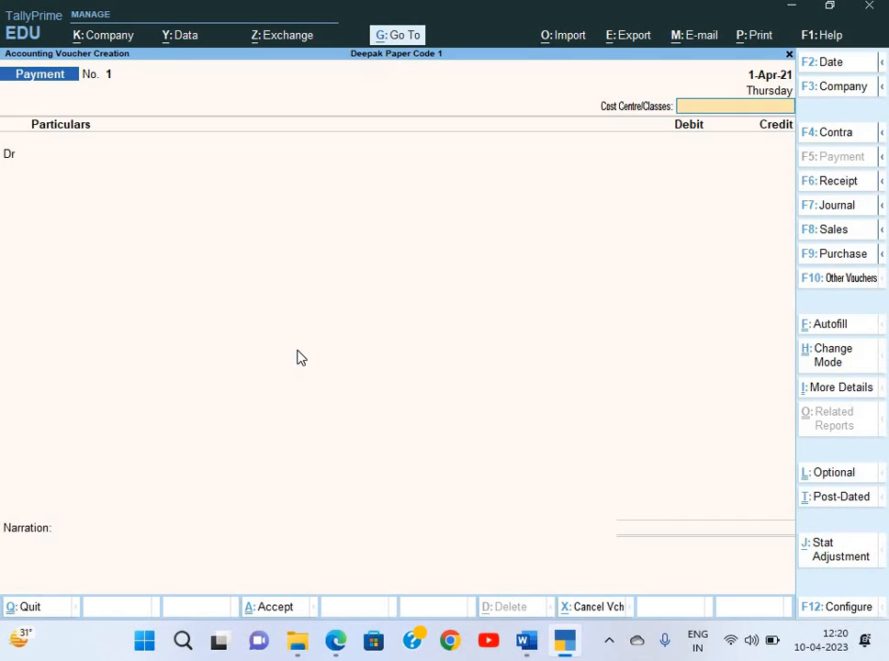
# Choose the Comm %Age cost centre class and Commission as the debit ledger
pyautogui.press('Down')
pyautogui.press('Down')
pyautogui.press('Down')
pyautogui.press('Down')
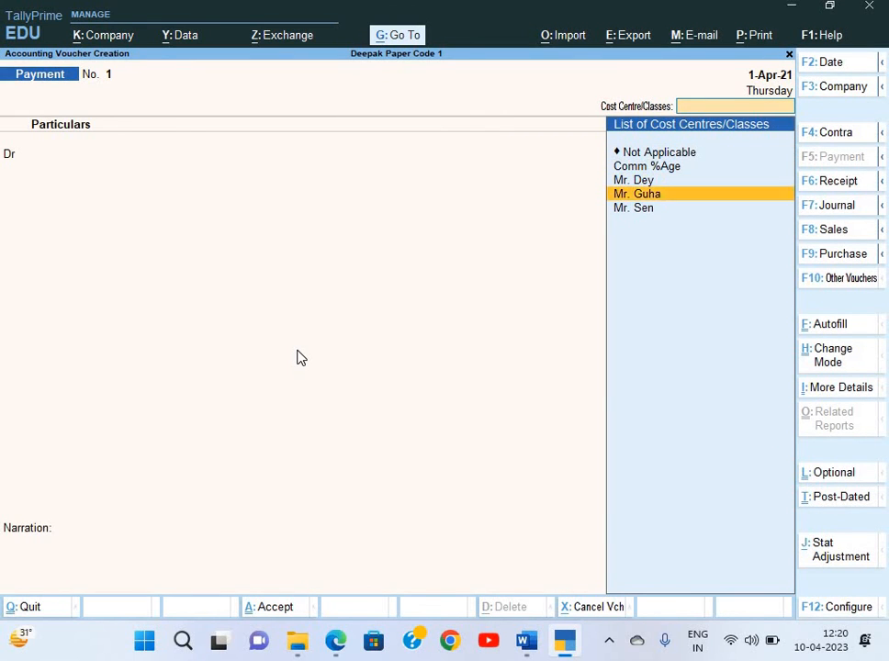
pyautogui.press('Up')
pyautogui.press('Up')
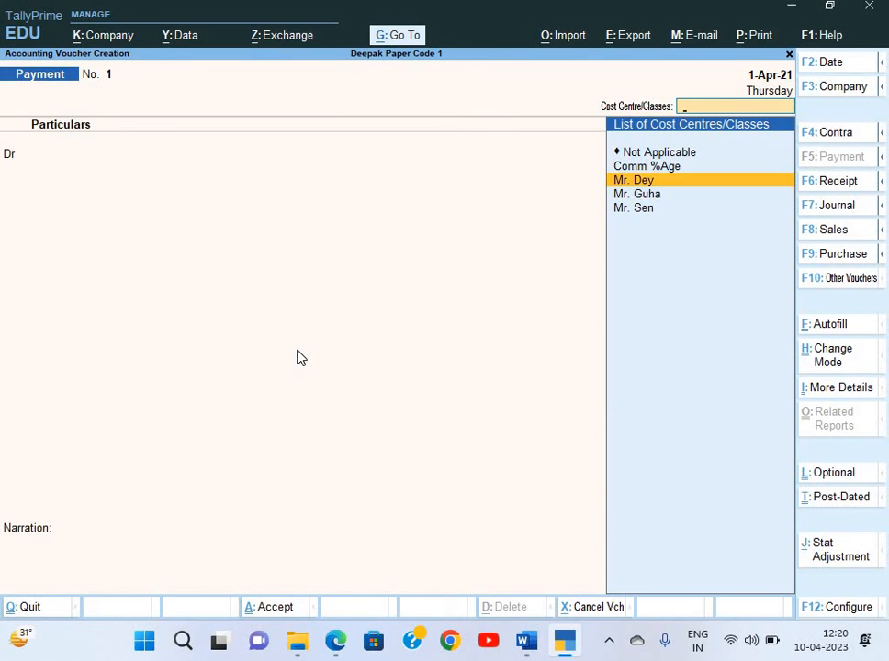
pyautogui.press('Up')
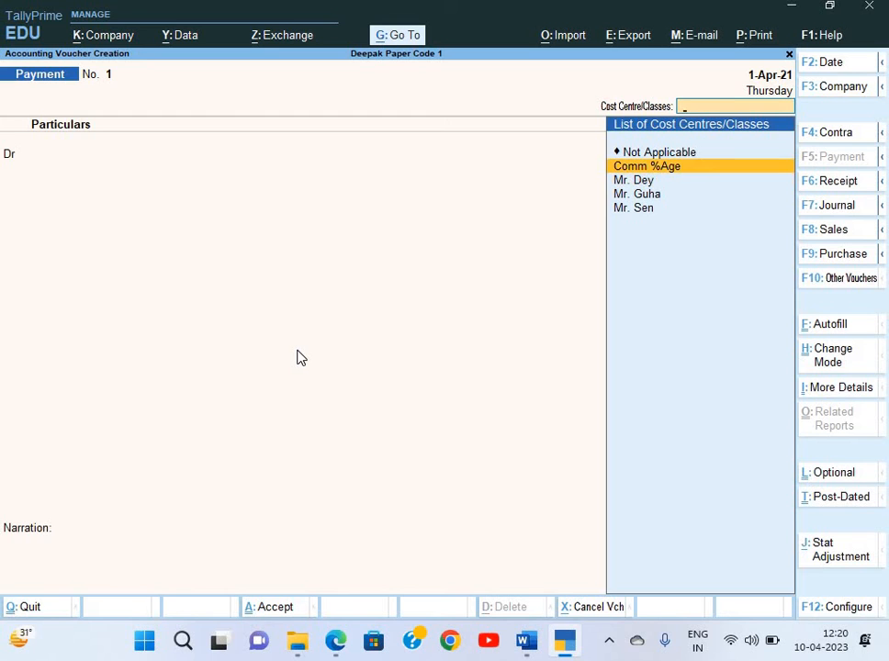
pyautogui.press('Return')
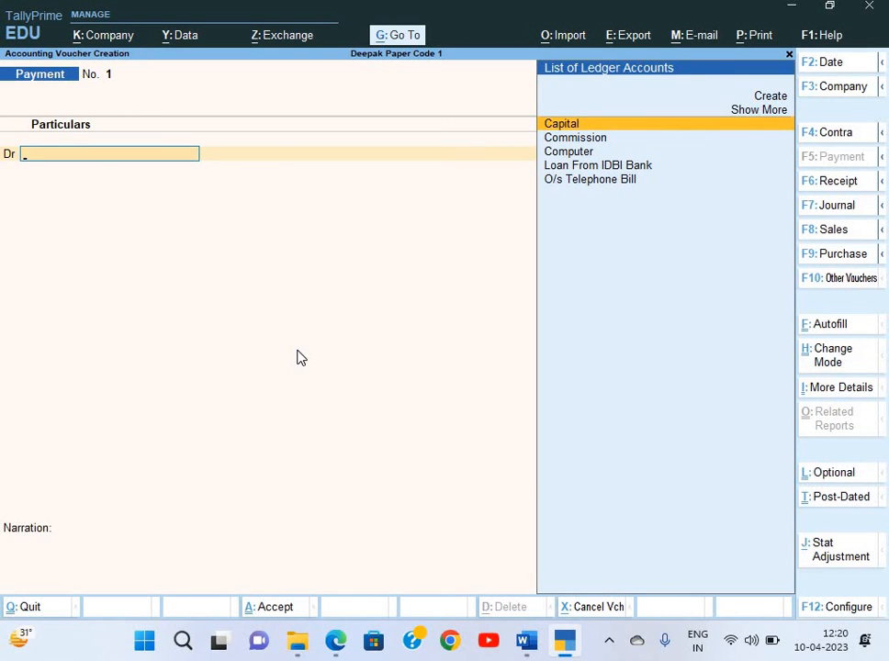
pyautogui.press('Down')
pyautogui.press('Return')
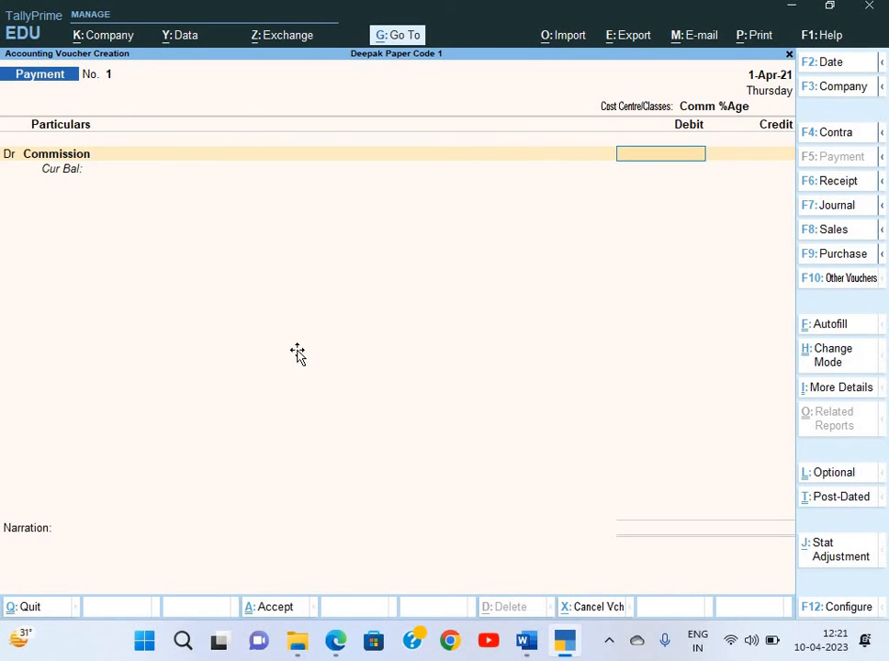
# Debit Commission with 1,15,000 and move to the credit ledger toward HDFC Bank
pyautogui.hotkey('alt', 'Tab')
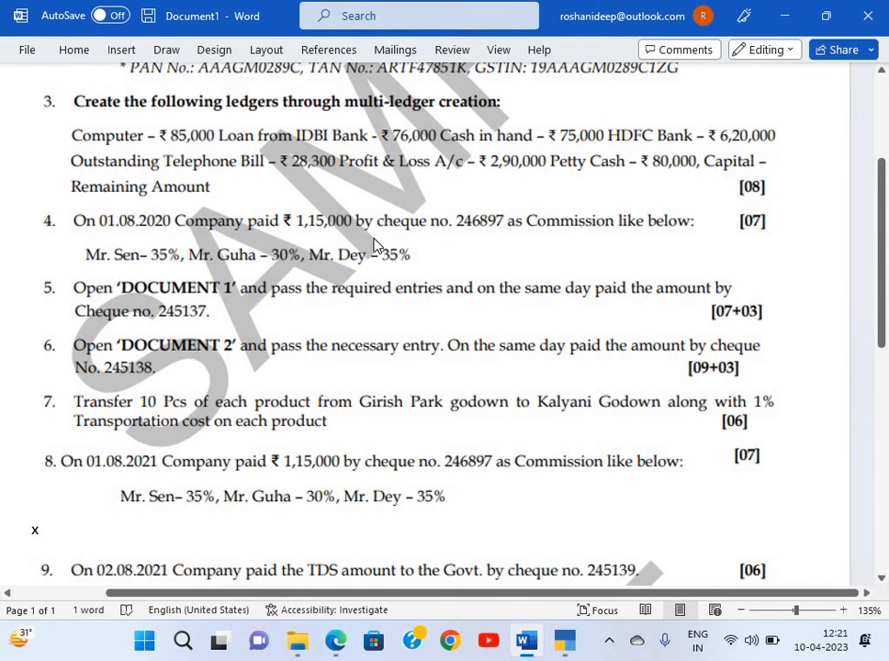
pyautogui.hotkey('alt', 'Tab')
pyautogui.write('1150')
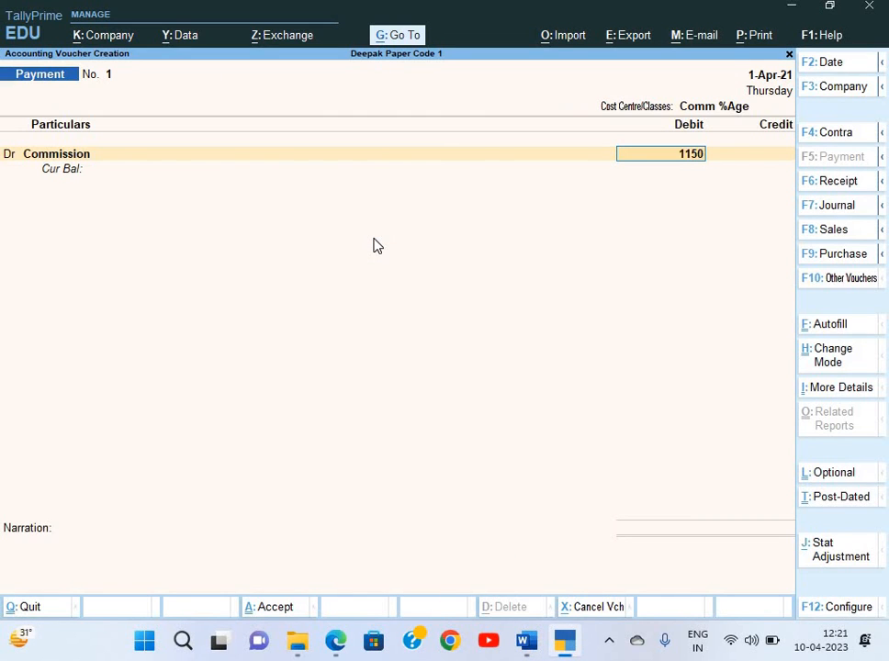
pyautogui.write('00')
pyautogui.press('Return')
pyautogui.press('Return')
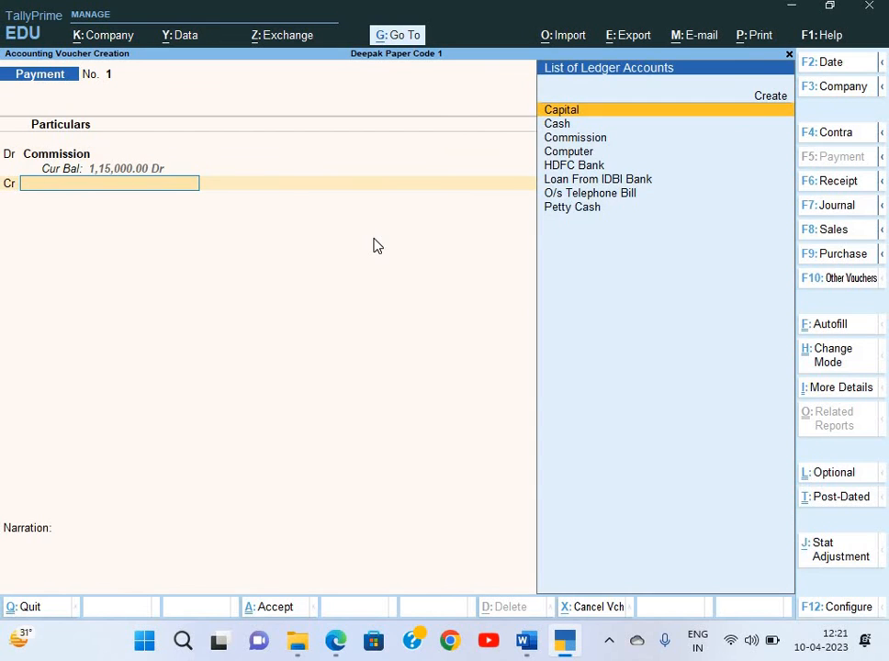
pyautogui.press('Down')
pyautogui.hotkey('alt', 'Tab')
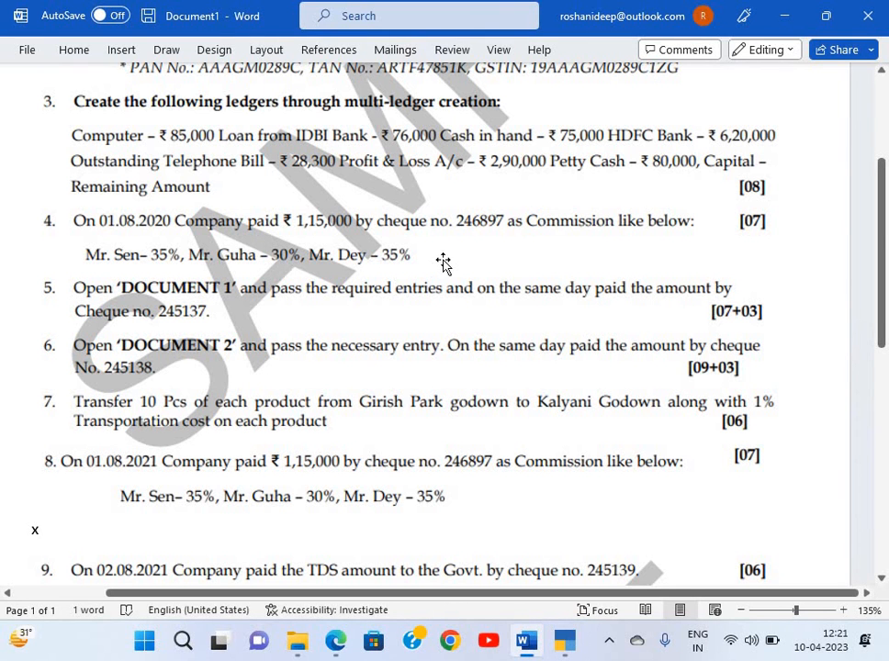
pyautogui.hotkey('alt', 'Tab')
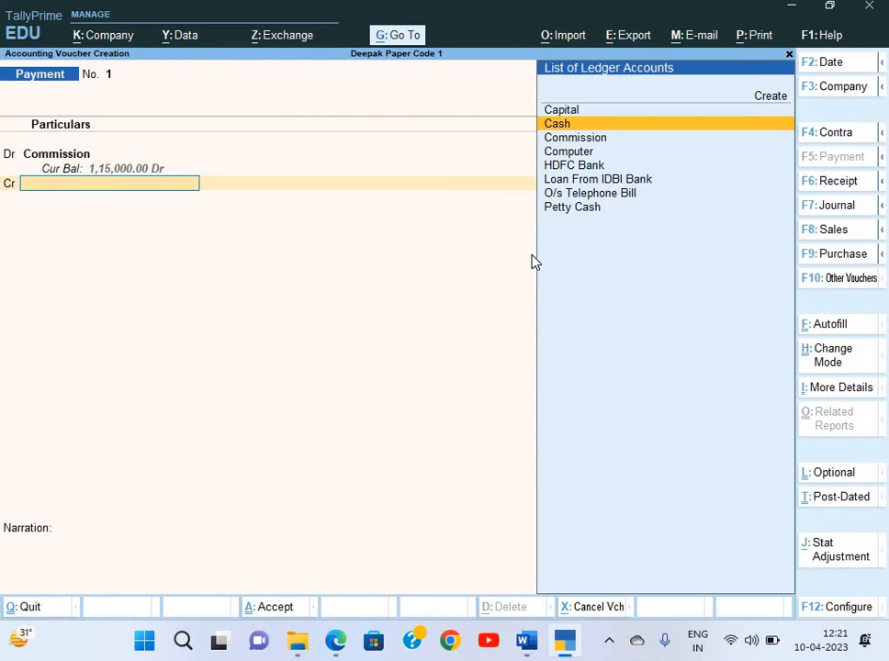
pyautogui.press('Down')
pyautogui.press('Down')
pyautogui.press('Down')
# Credit HDFC Bank by cheque with instrument number 246897
pyautogui.press('Return')
pyautogui.press('Return')
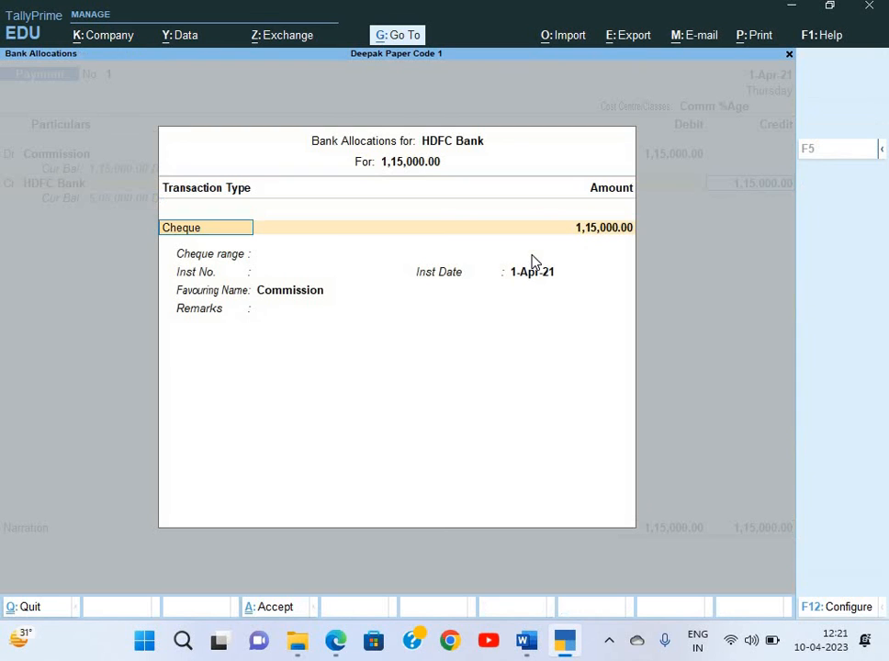
pyautogui.press('Return')
pyautogui.hotkey('alt', 'Tab')
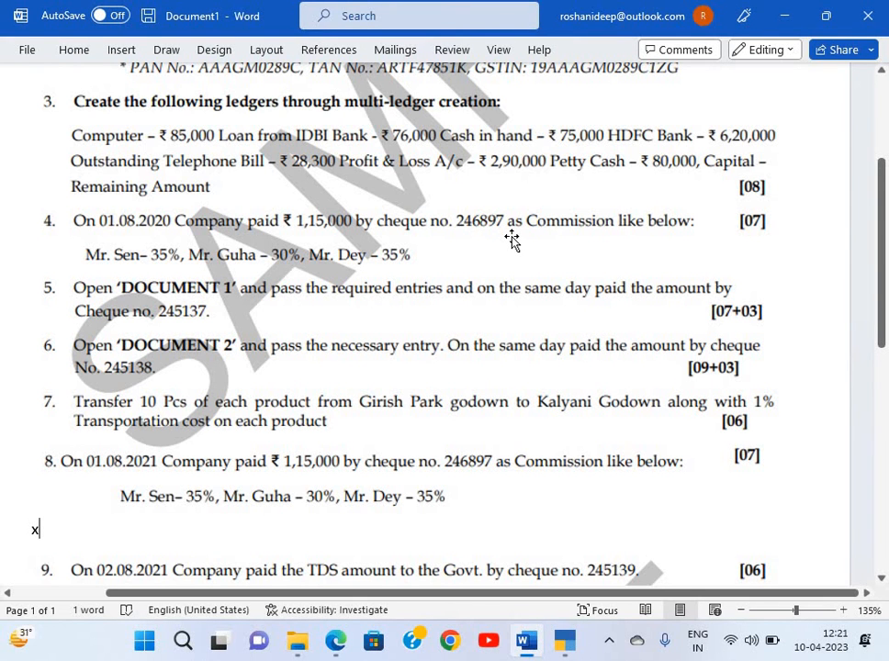
pyautogui.hotkey('alt', 'Tab')
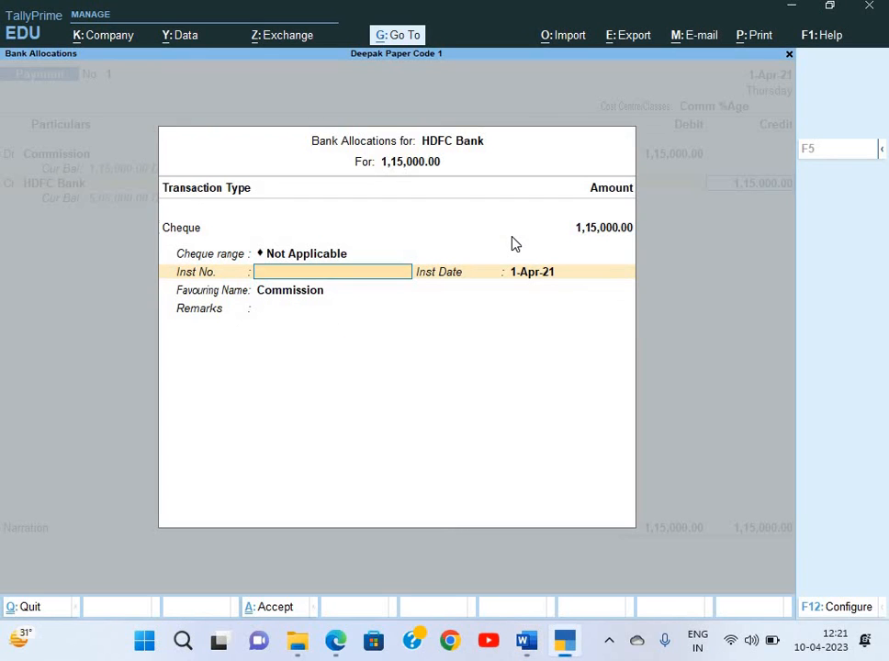
pyautogui.write('246897')
pyautogui.press('Return')
# Close the bank allocation and bring up the voucher date for changing
pyautogui.hotkey('alt', 'Tab')
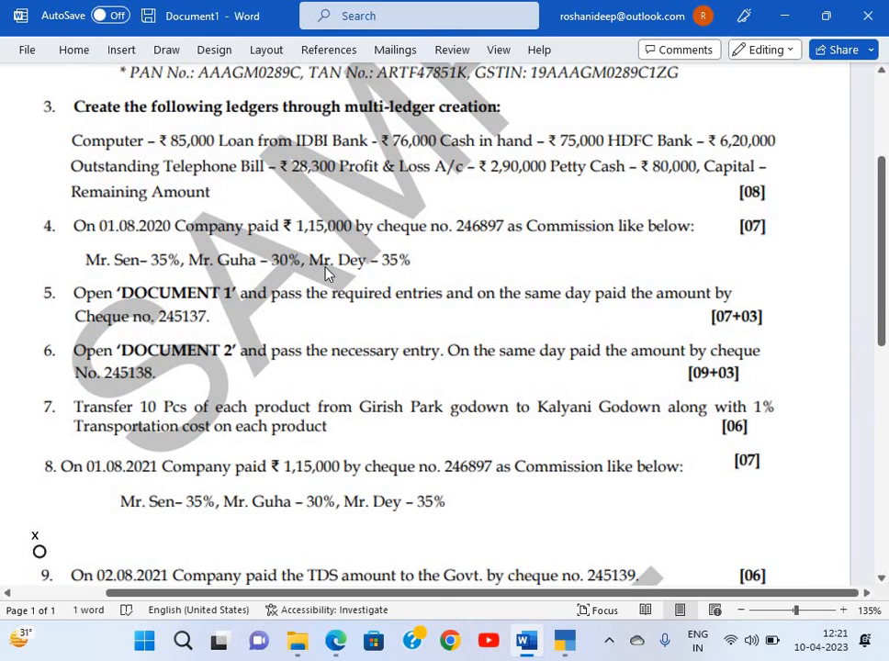
pyautogui.hotkey('alt', 'Tab')
pyautogui.press('Escape')
pyautogui.press('Escape')
pyautogui.press('Escape')
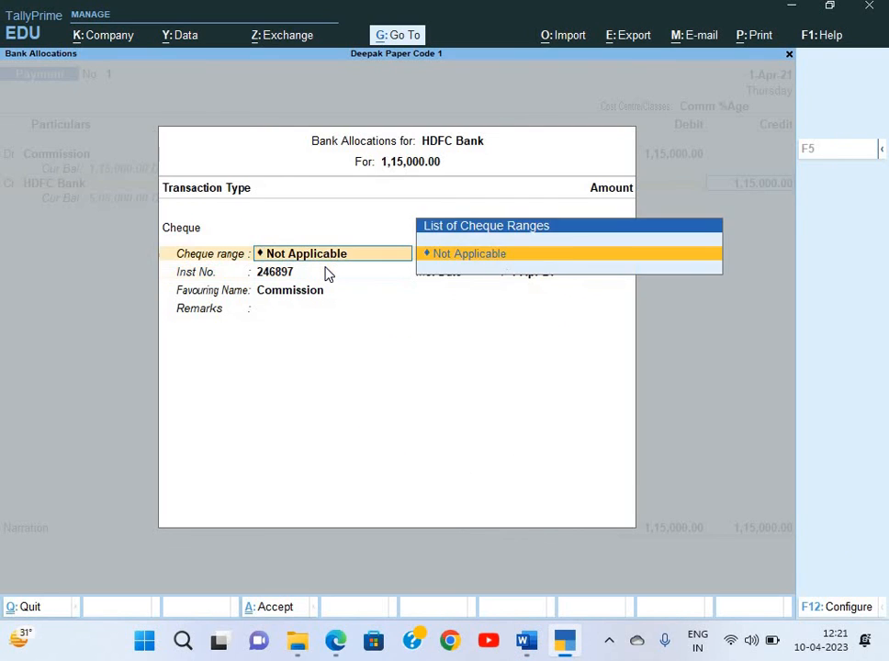
pyautogui.press('F2')
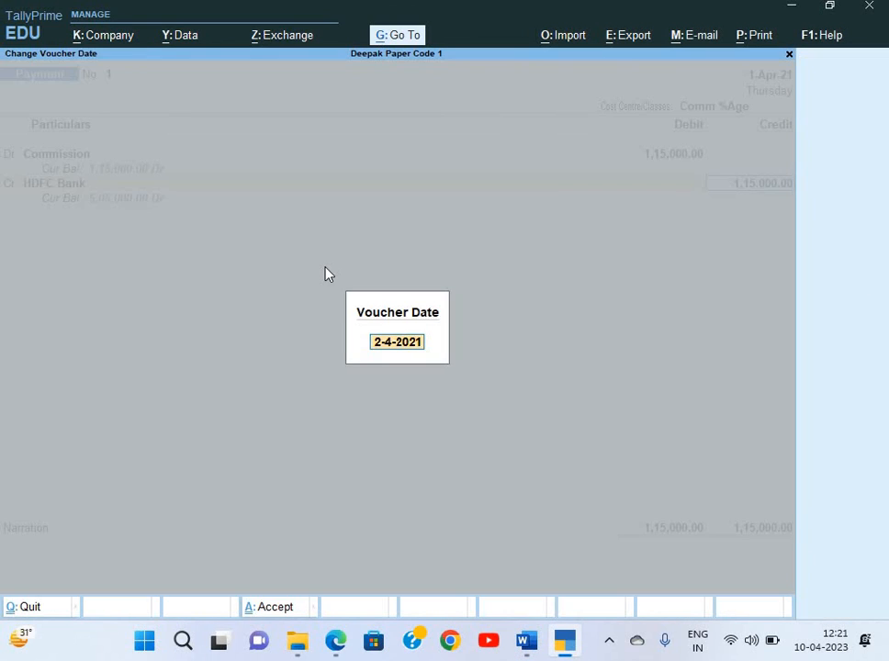
# Set the voucher date and cheque date to 1-Aug-21
pyautogui.write('1-8')
pyautogui.press('Return')
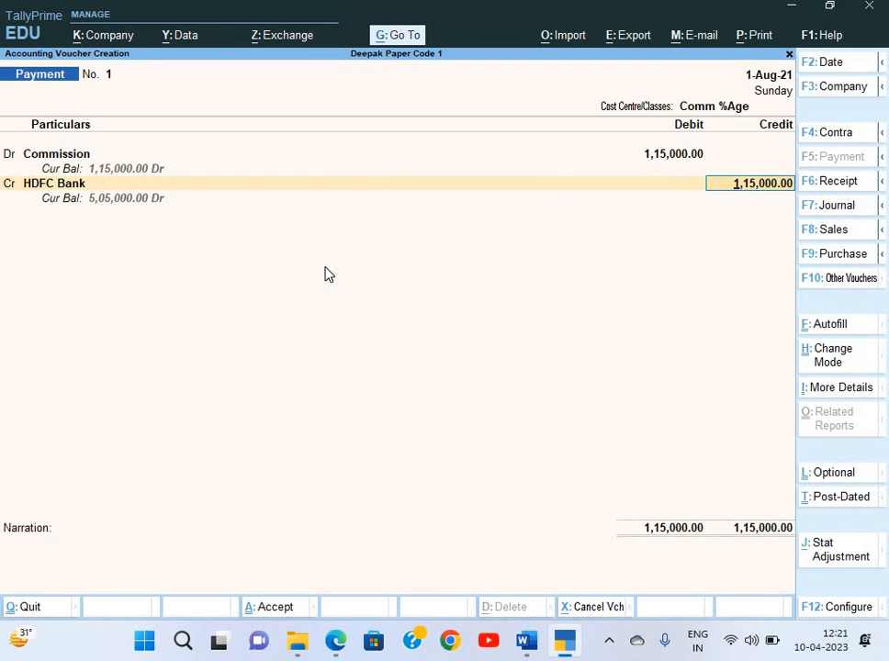
pyautogui.press('Return')
pyautogui.press('Return')
pyautogui.press('Return')
pyautogui.press('Return')
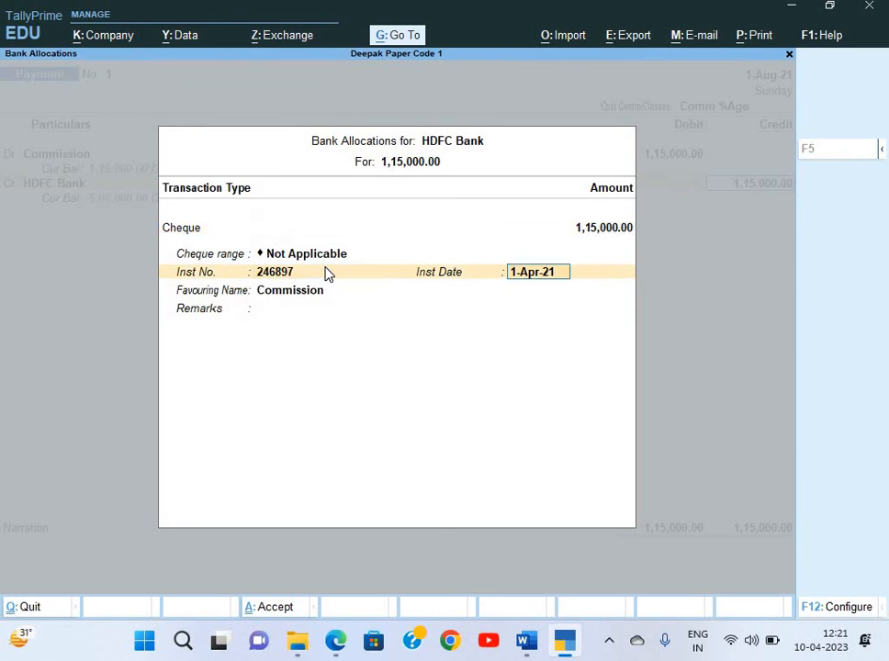
pyautogui.write('1-8')
pyautogui.press('Return')
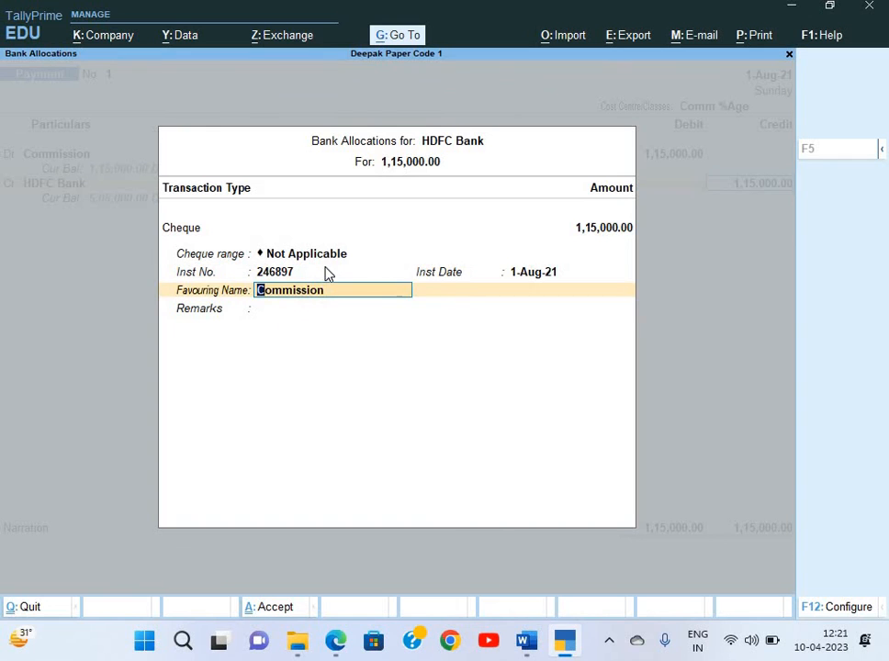
# Keep Commission as favouring name, add narration 'Being commission paid' and save the voucher
pyautogui.hotkey('alt', 'Tab')
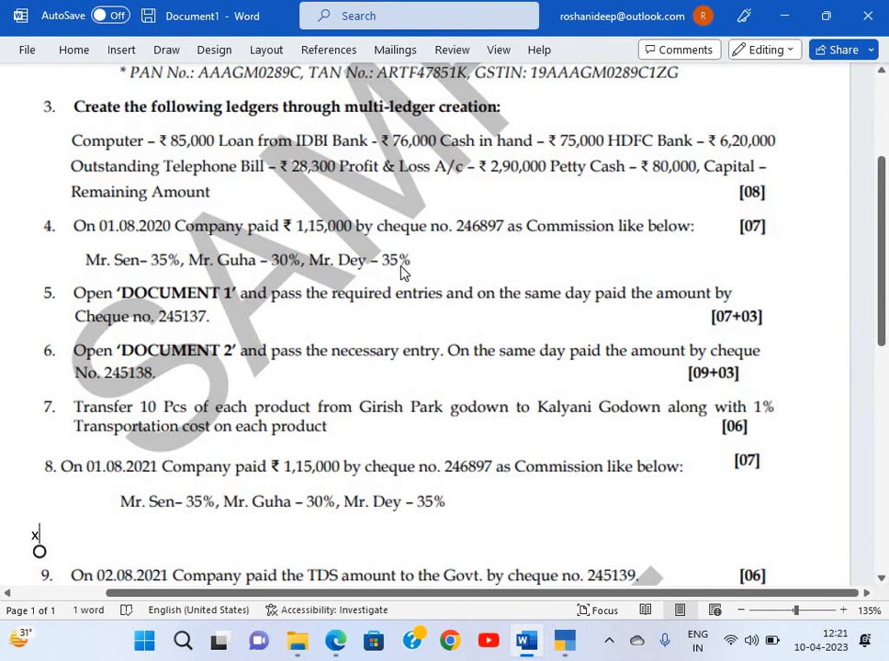
pyautogui.hotkey('alt', 'Tab')
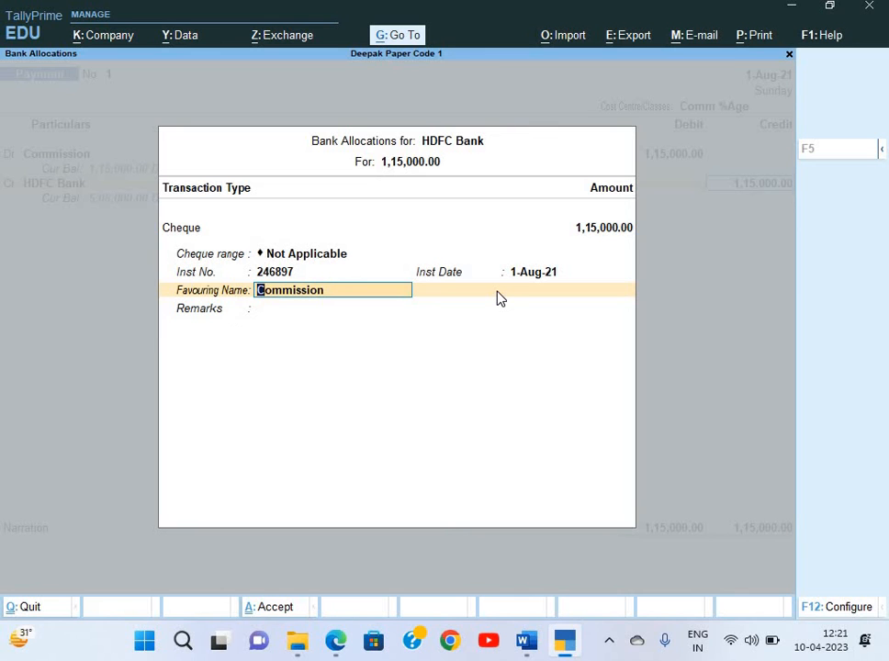
pyautogui.hotkey('alt', 'Tab')
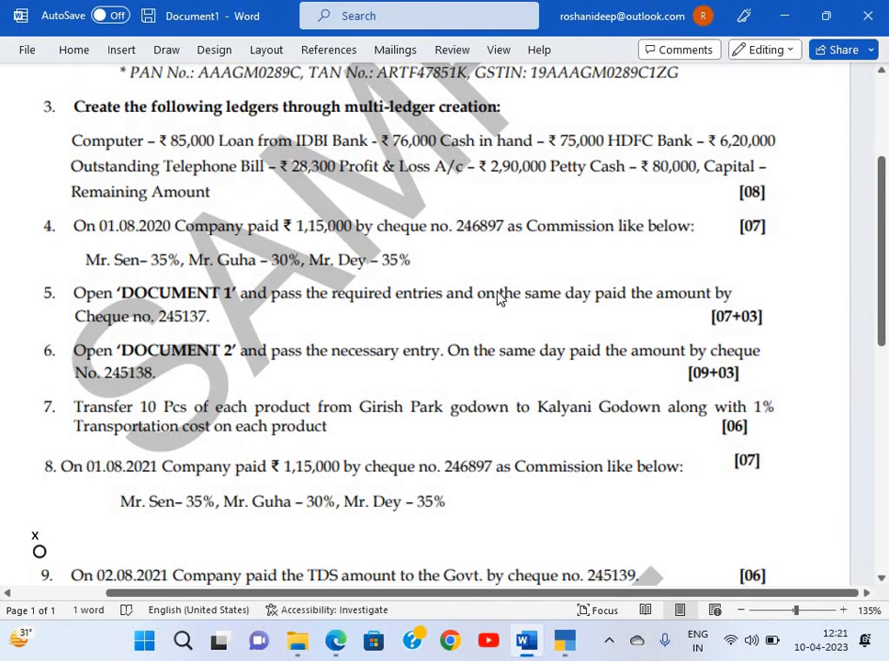
pyautogui.hotkey('alt', 'Tab')
pyautogui.press('Return')
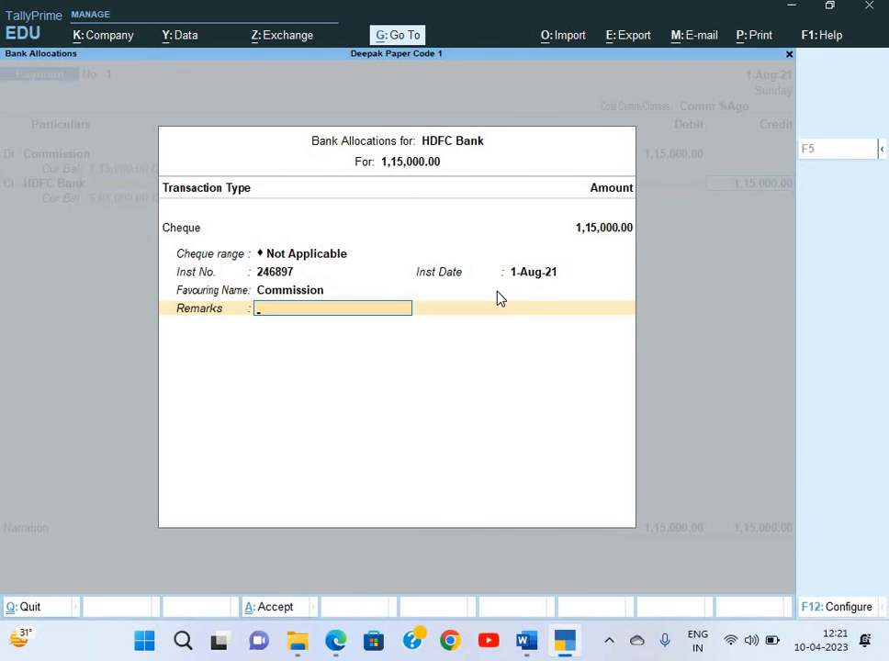
pyautogui.press('Return')
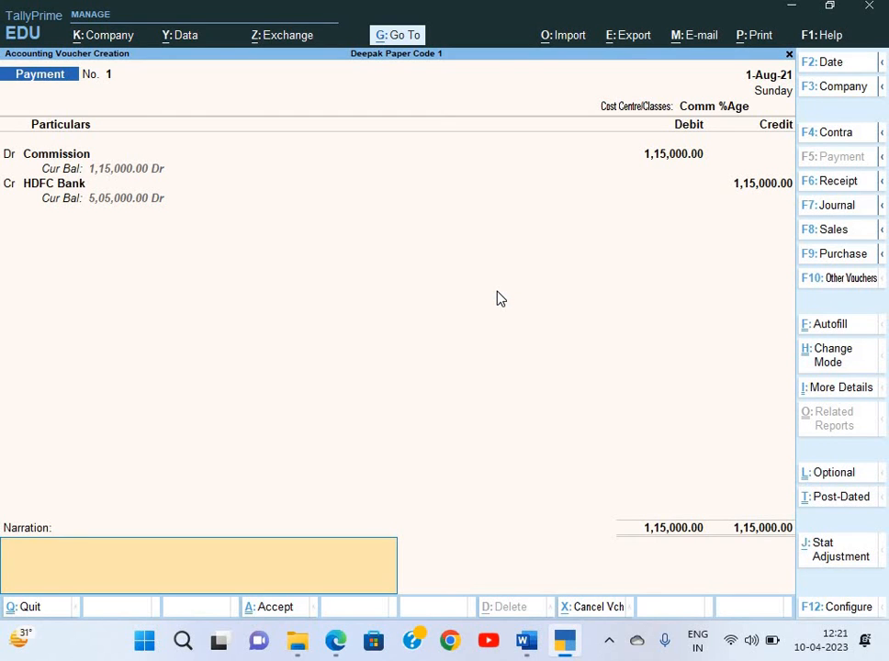
pyautogui.write('Being commission paid')
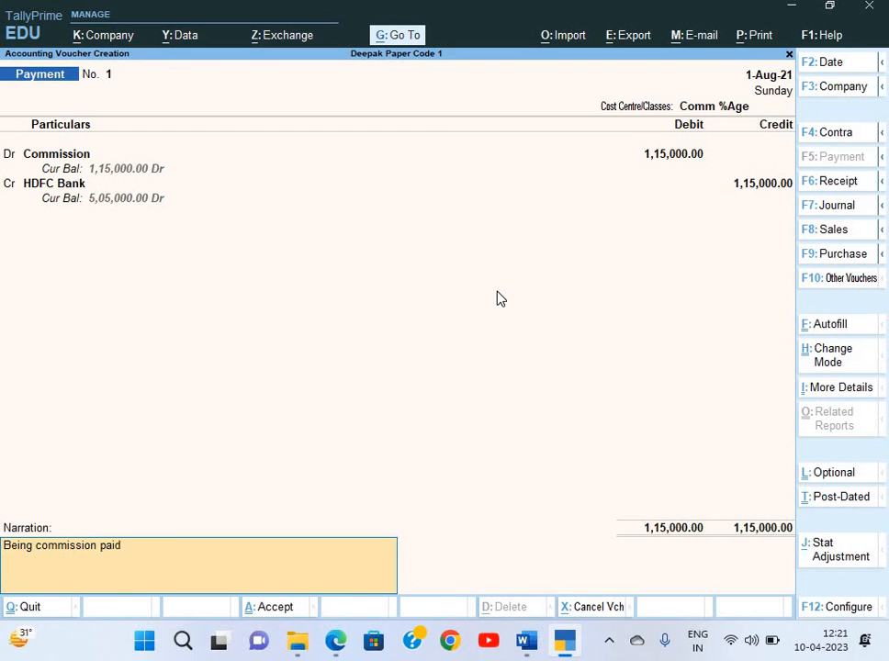
pyautogui.press('Return')
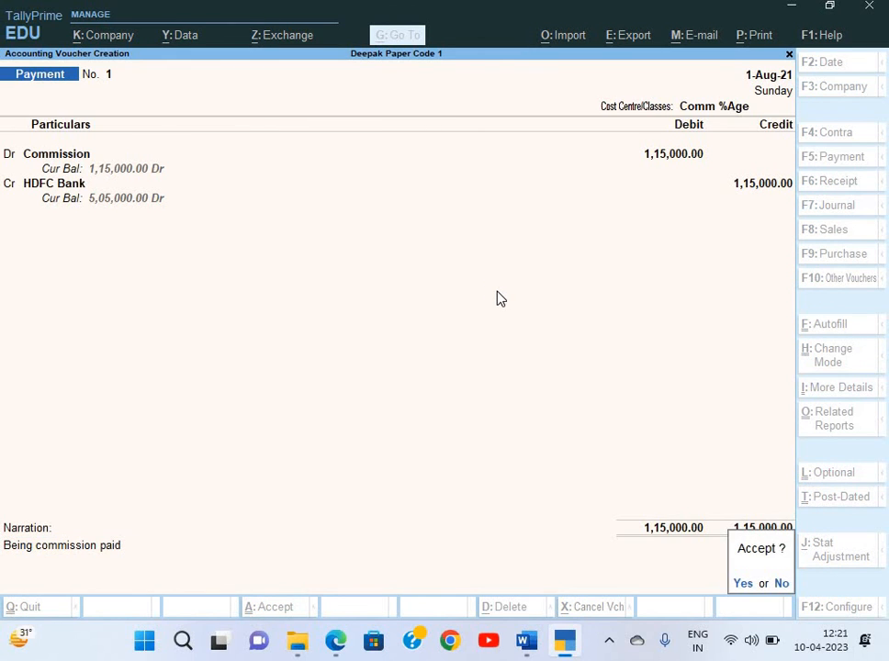
pyautogui.press('Return')
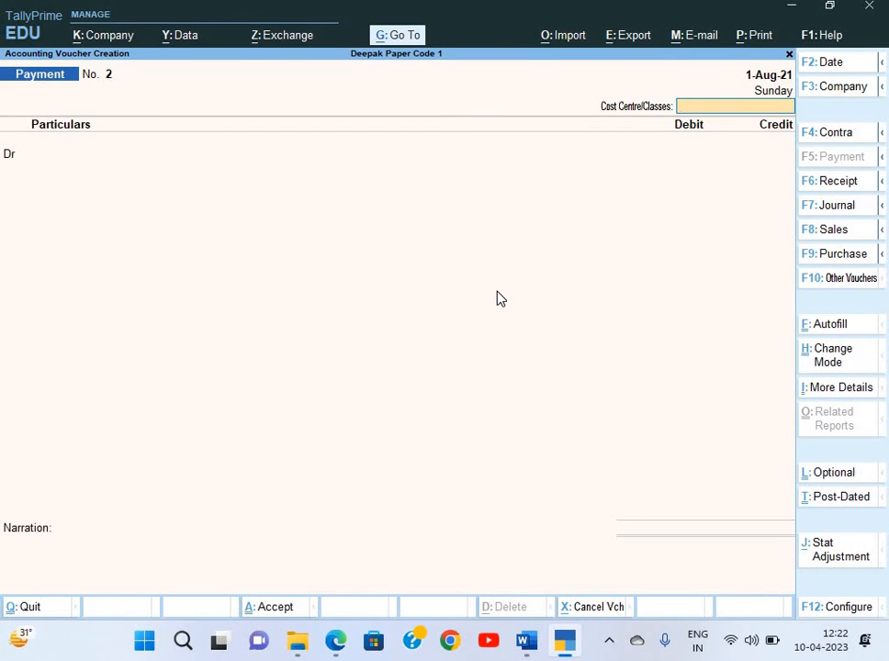
# Review saved Payment voucher No. 1, leave voucher entry, and switch to the Word question paper
pyautogui.press('pageup')
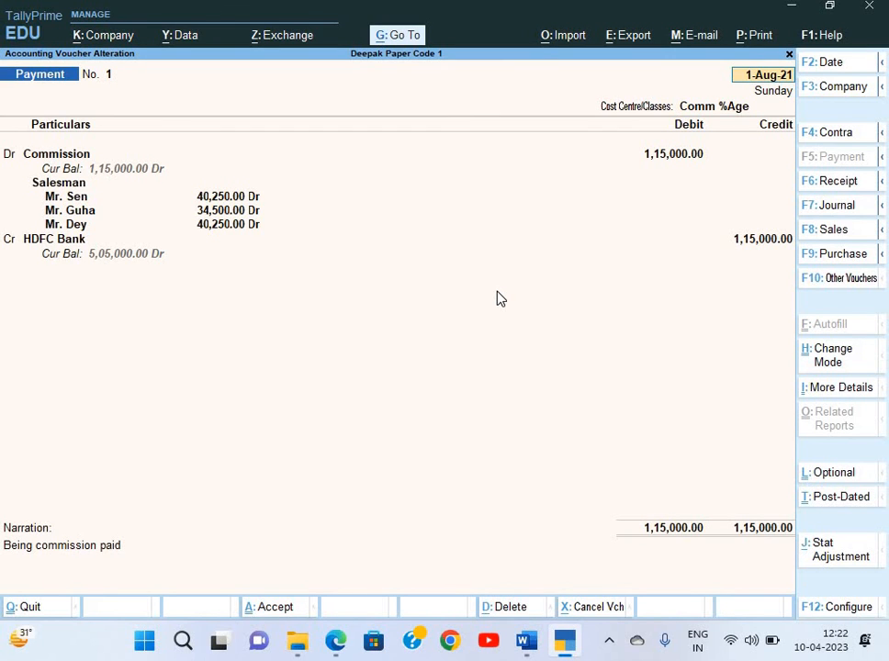
pyautogui.press('pagedown')
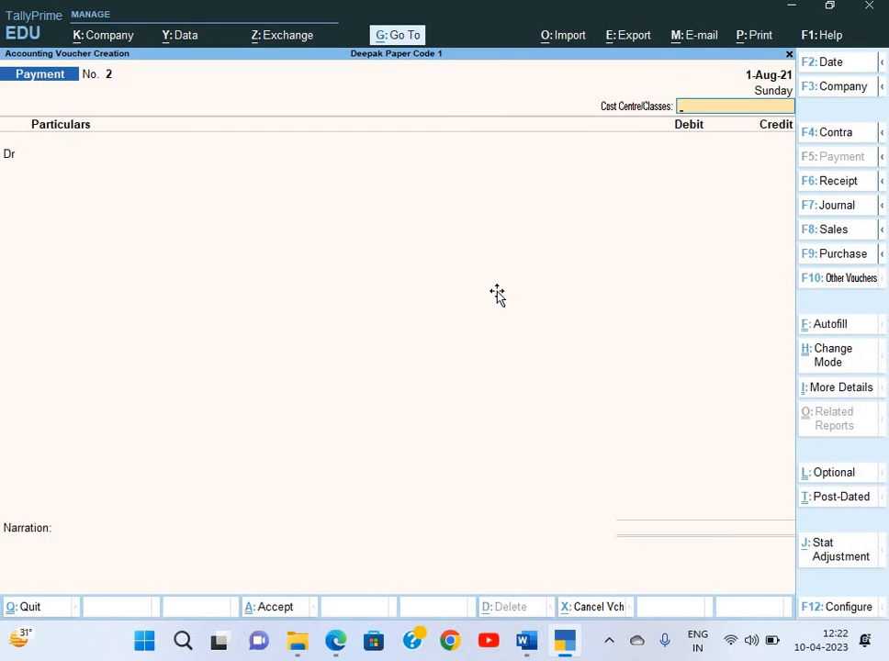
pyautogui.press('Escape')
pyautogui.hotkey('alt', 'Tab')
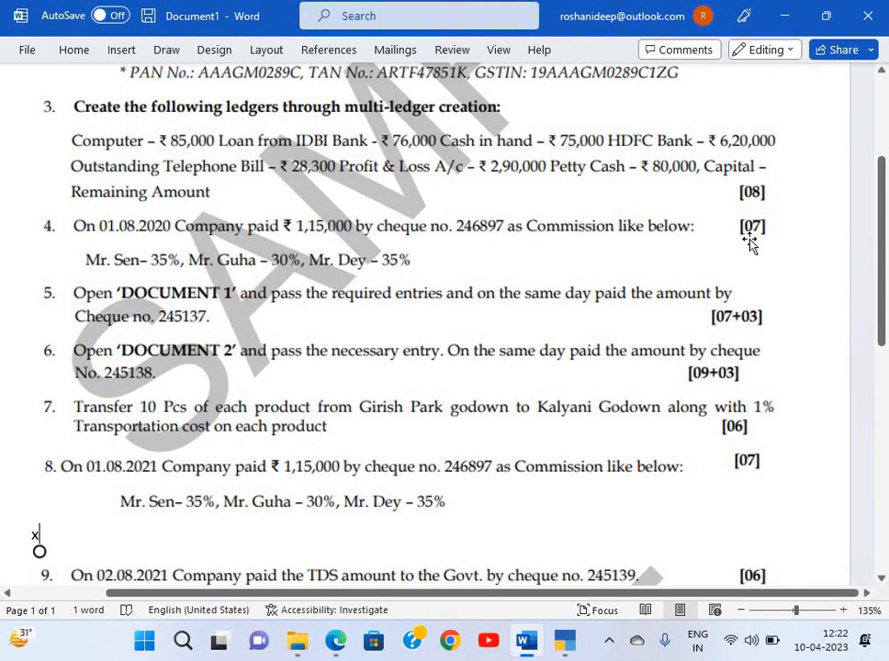
pyautogui.scroll(-5, 479, 284)
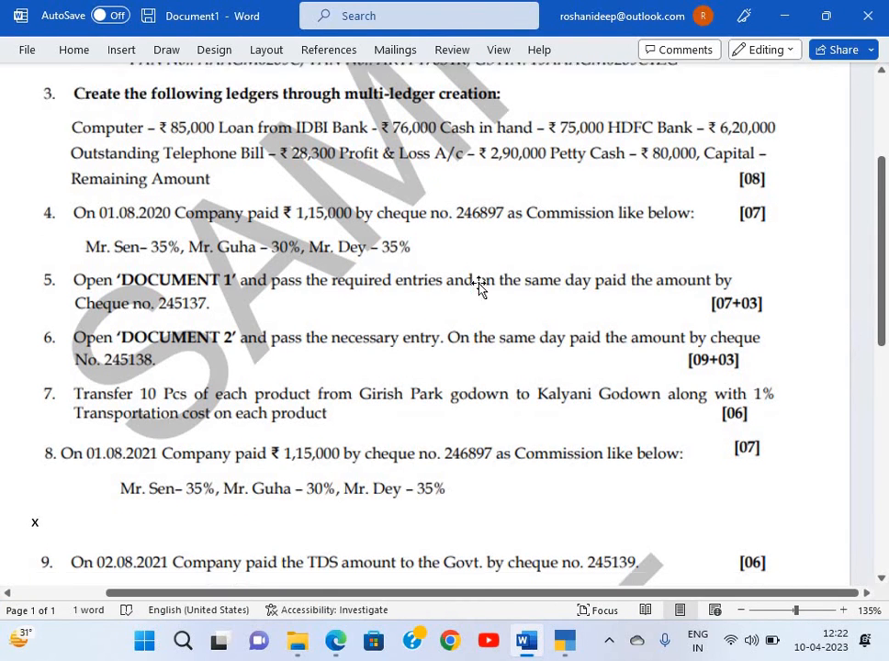
pyautogui.click(83, 93)
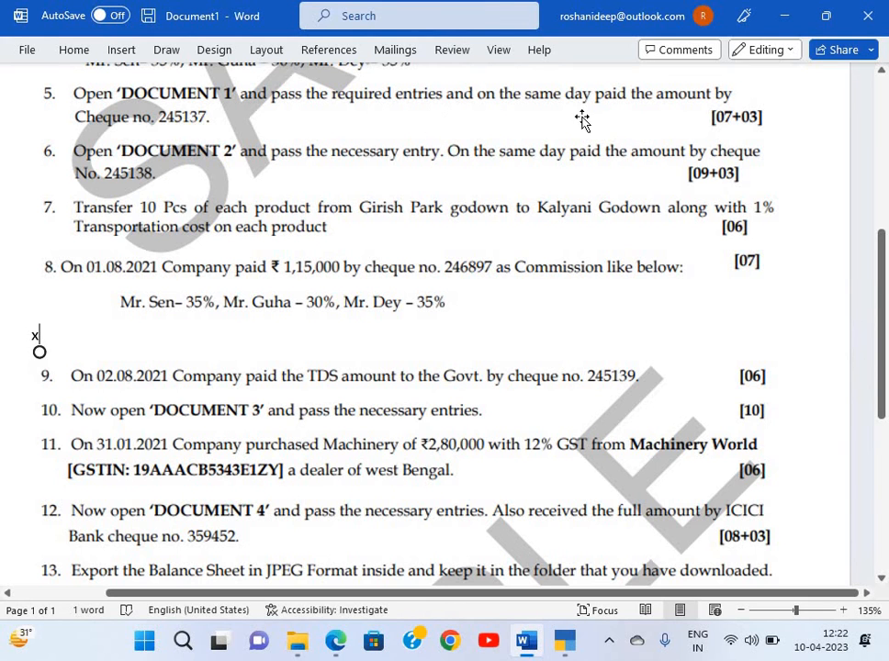
pyautogui.hotkey('alt', 'Tab')
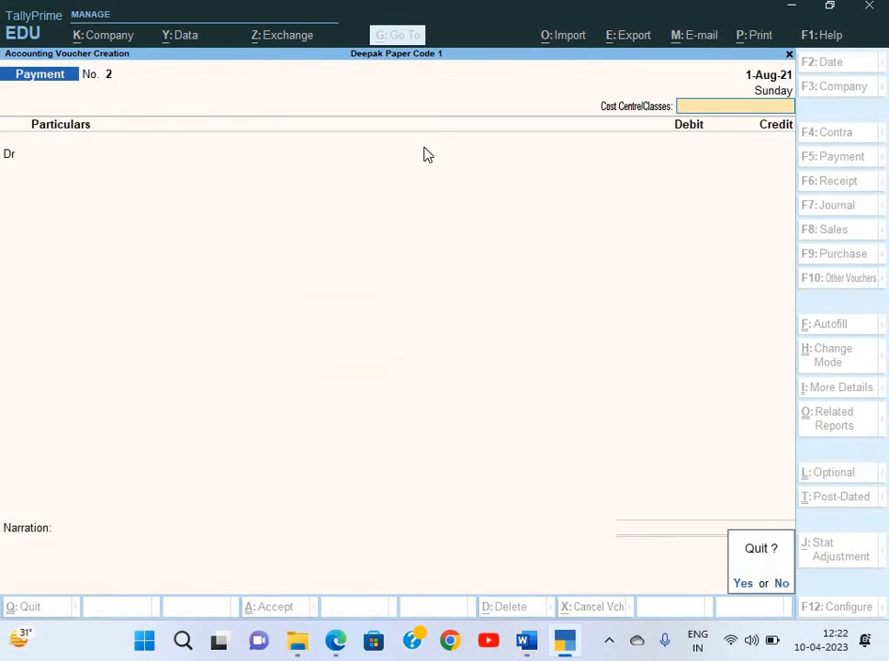
pyautogui.hotkey('alt', 'Tab')
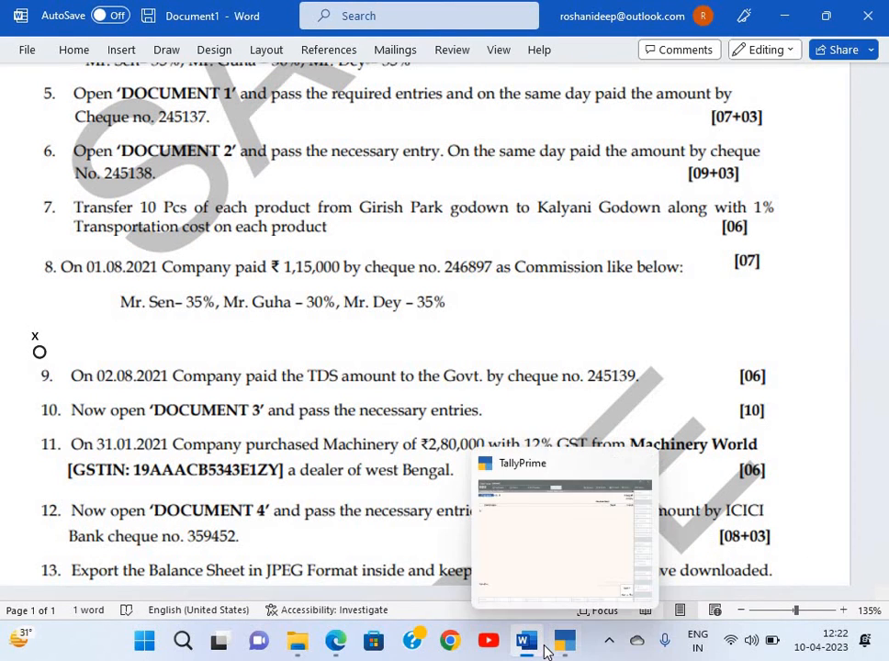
# Switch to Tally_Doc_June'21_Set 1.pdf in Edge and scroll to the Document 1 tax invoice
pyautogui.moveTo(526, 643)
pyautogui.click(523, 530)
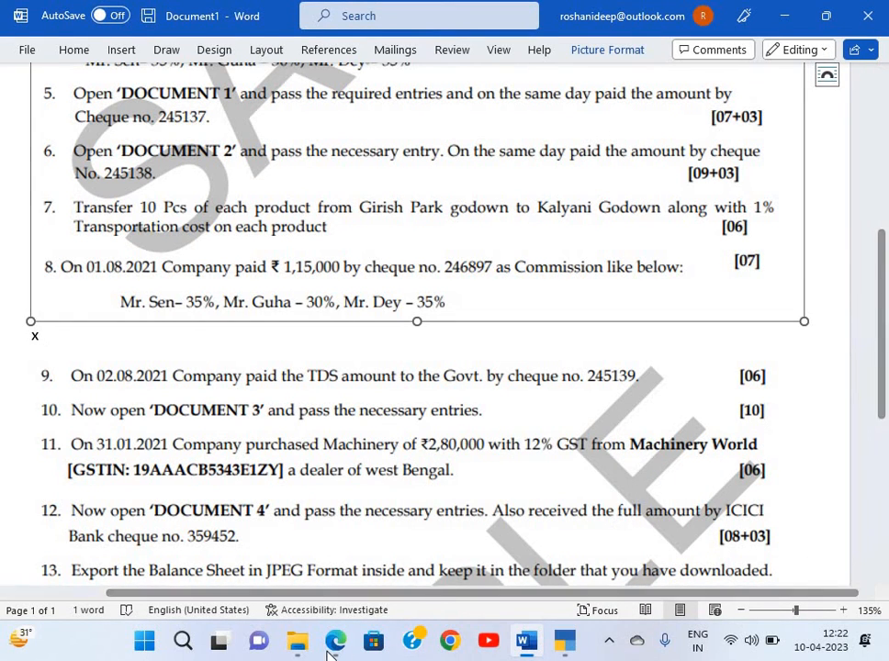
pyautogui.hotkey('alt', 'Tab')
pyautogui.scroll(5, 337, 262)
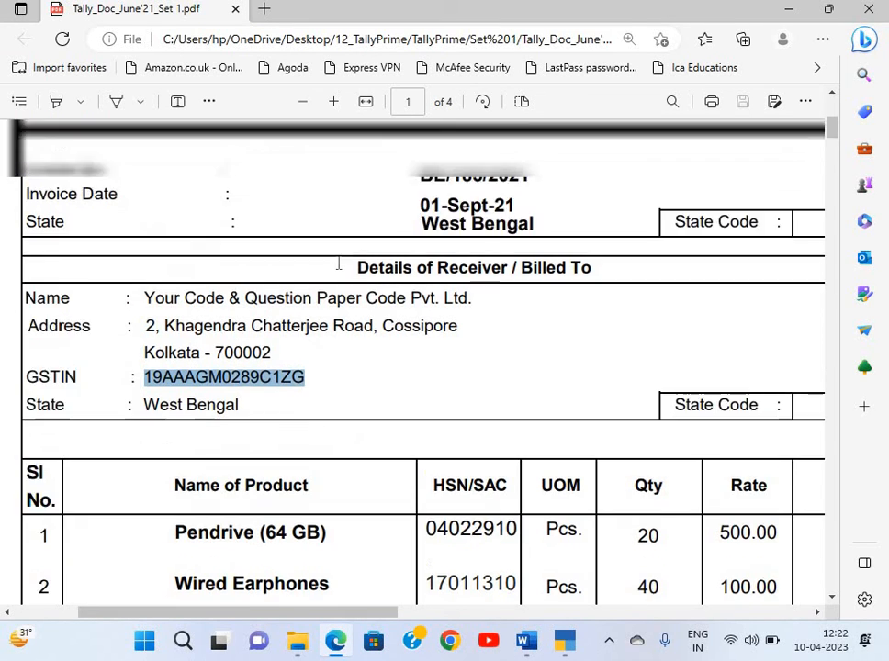
pyautogui.scroll(-1, 308, 182)
pyautogui.scroll(-3, 307, 182)
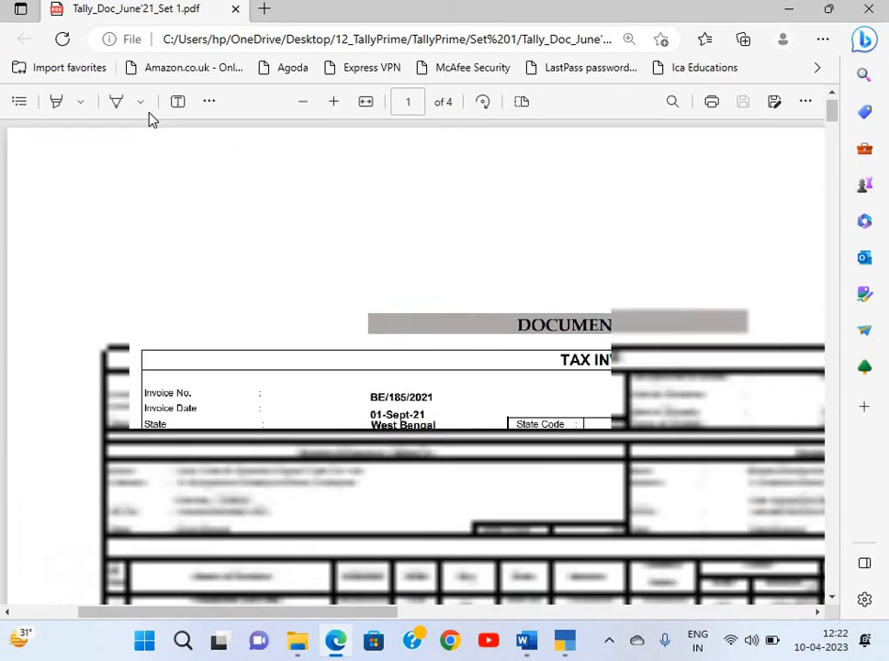
pyautogui.scroll(-1, 523, 542)
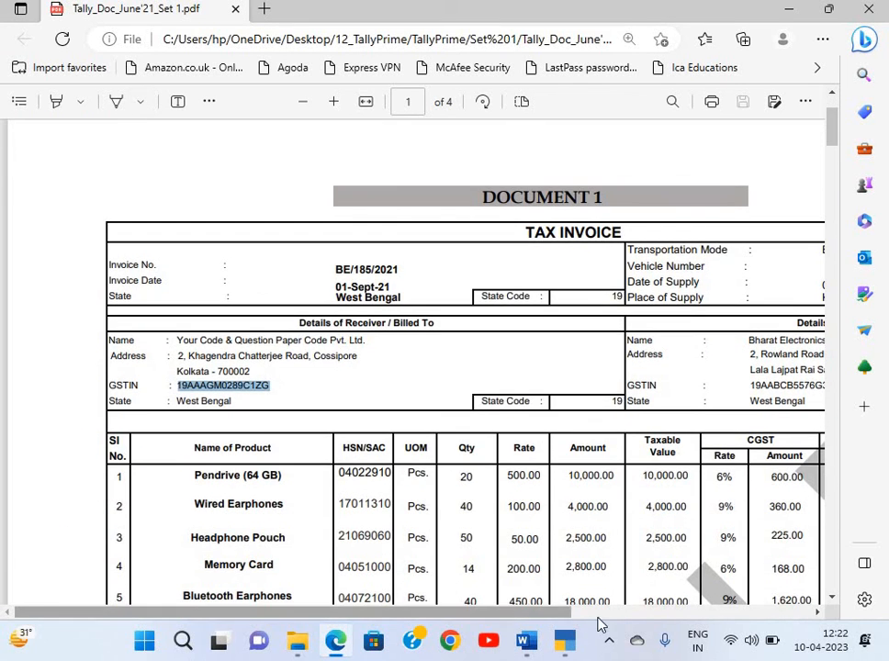
pyautogui.click(599, 622)
# Scroll across the Bharat Electronics invoice to read its seller, item and GST columns
pyautogui.scroll(-1, 500, 462)
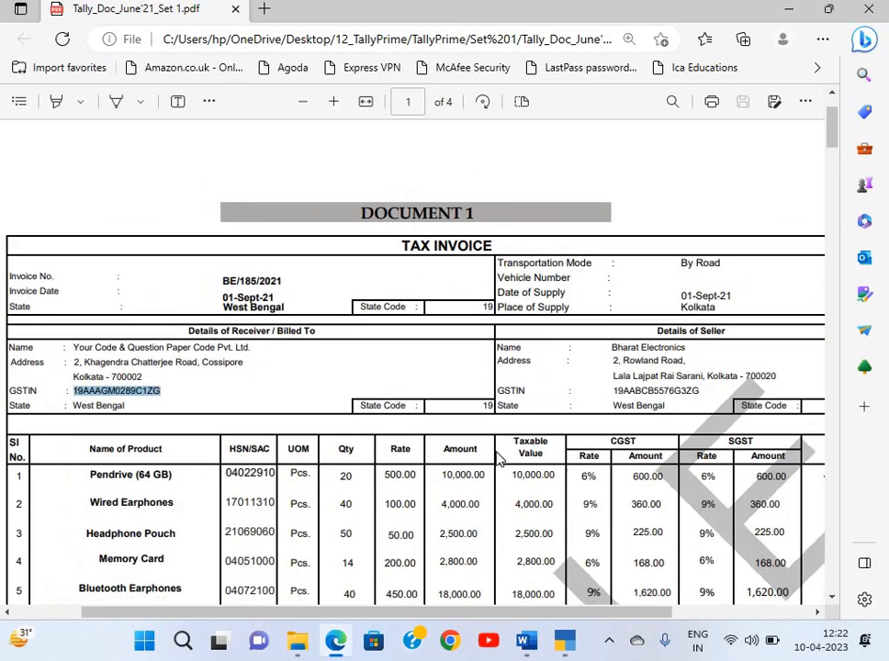
pyautogui.scroll(-1, 496, 457)
pyautogui.click(334, 199)
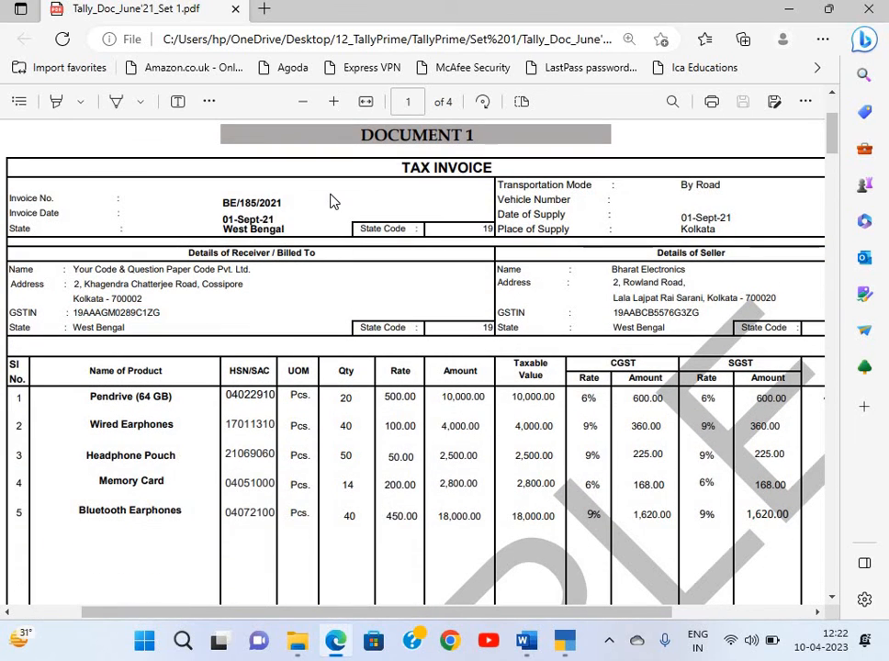
pyautogui.scroll(-1, 104, 221)
pyautogui.scroll(-1, 104, 221)
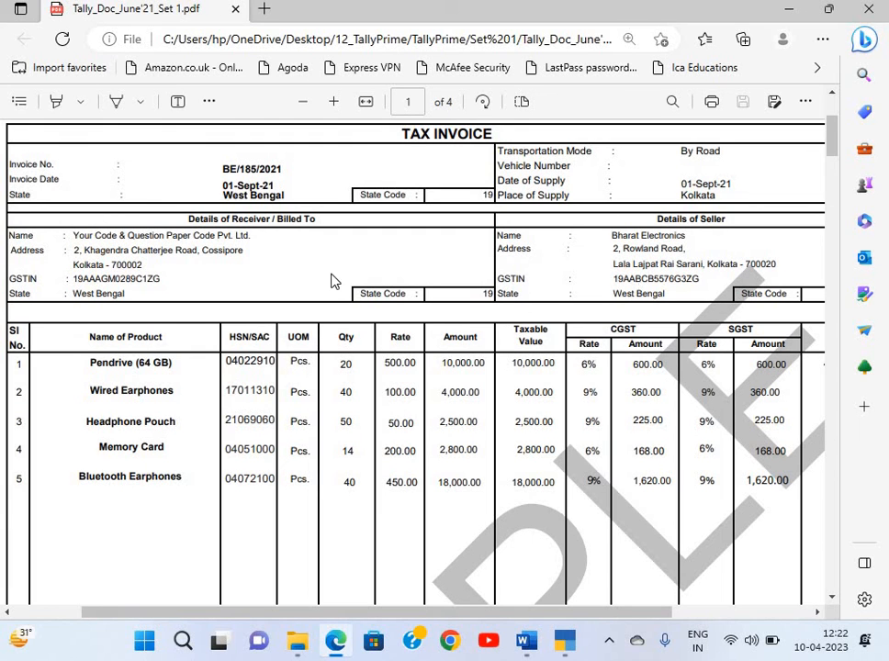
pyautogui.scroll(3, 487, 255)
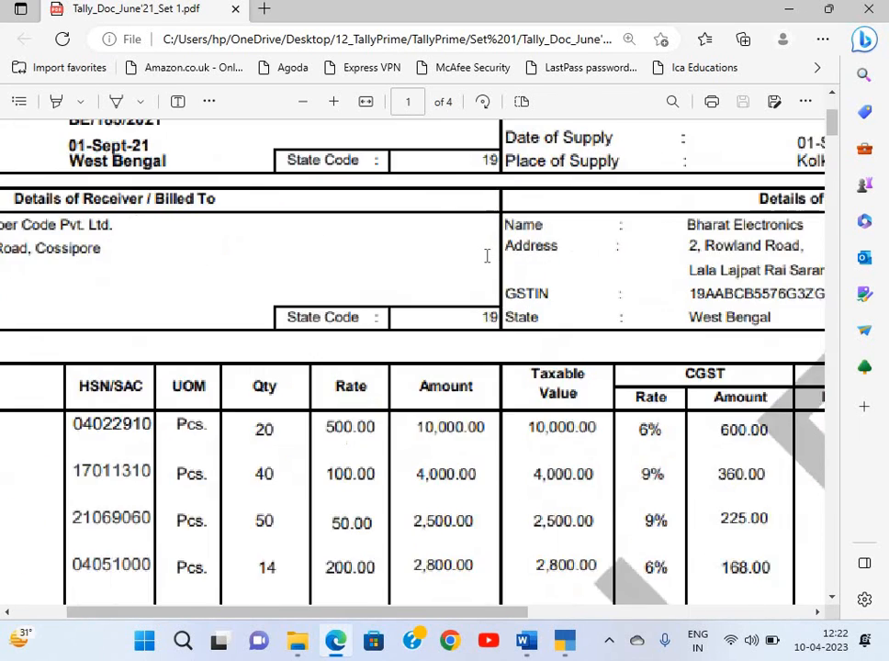
pyautogui.hscroll(-1, 493, 200)
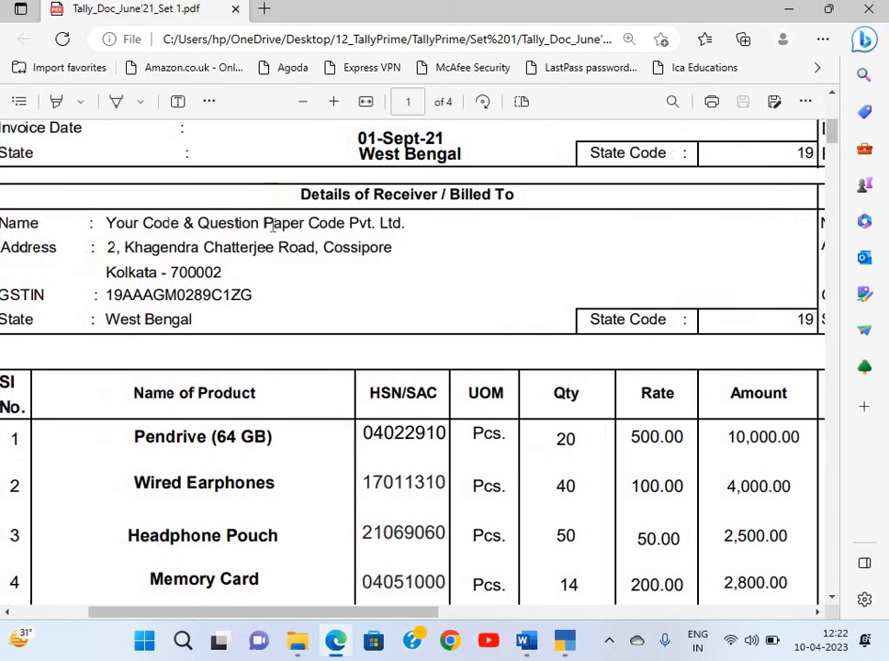
pyautogui.hscroll(5, 551, 270)
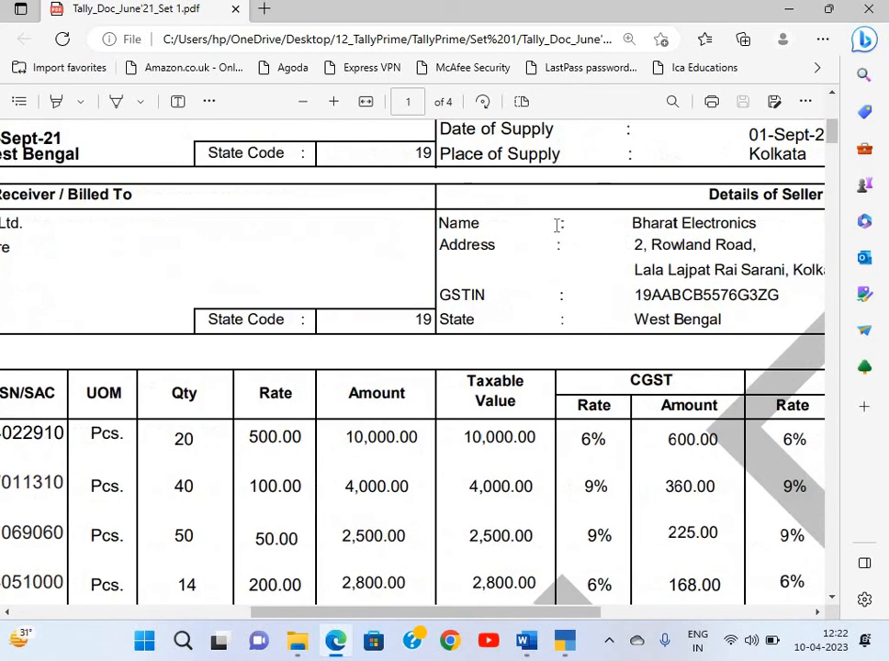
pyautogui.hscroll(2, 669, 234)
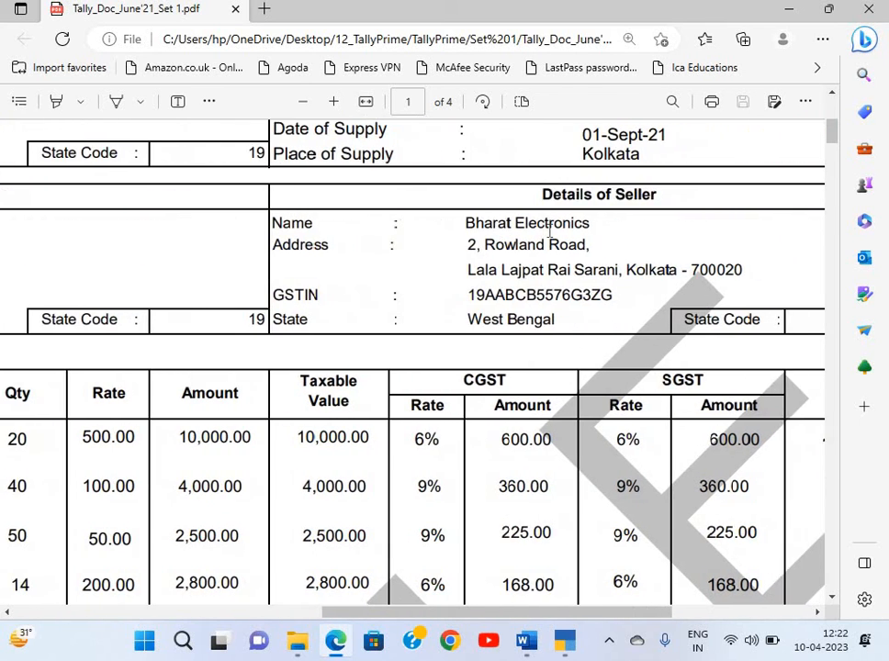
pyautogui.scroll(1, 549, 234)
pyautogui.hscroll(-5, 549, 234)
pyautogui.scroll(3, 549, 234)
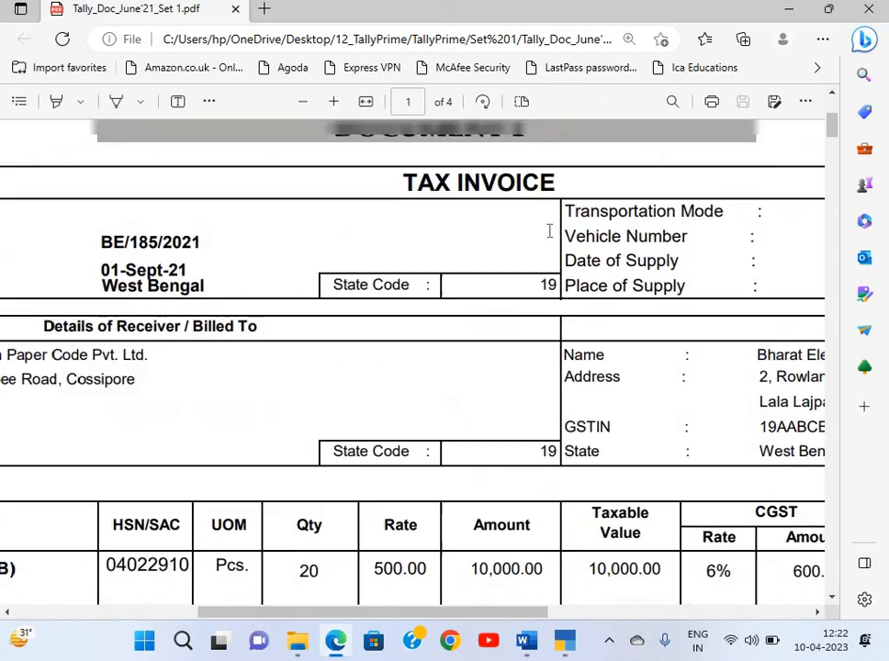
pyautogui.hscroll(4, 448, 283)
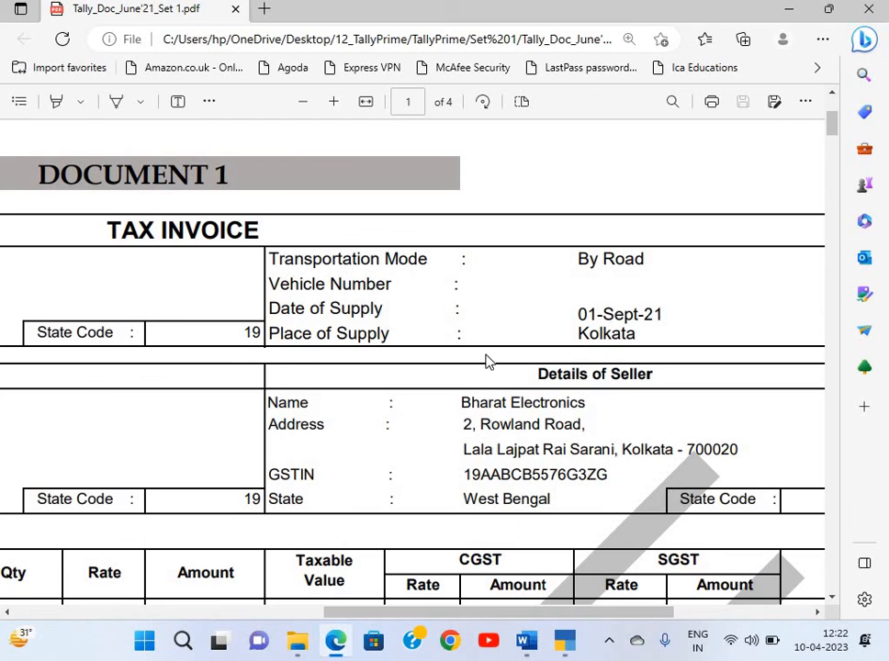
pyautogui.hscroll(-3, 477, 357)
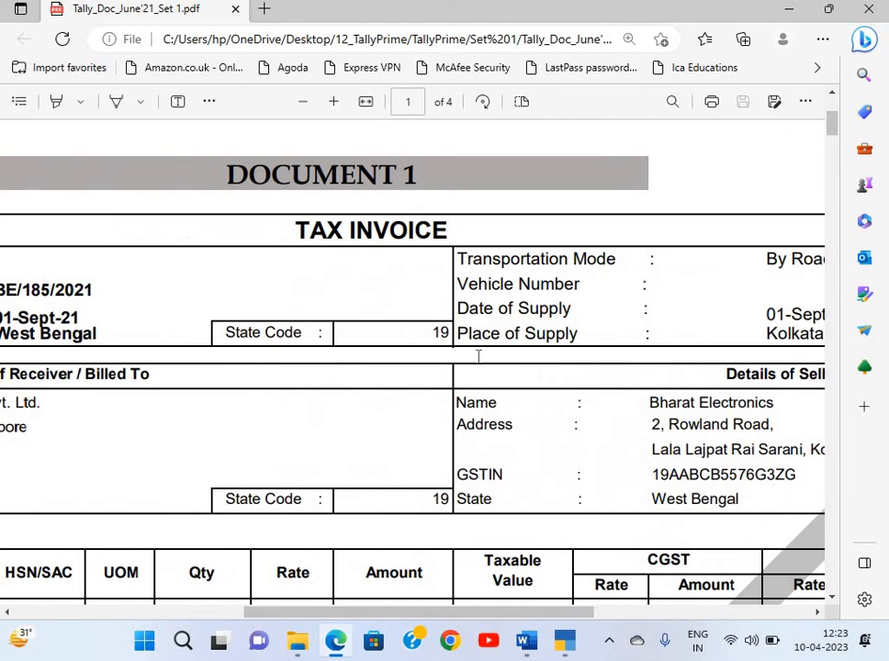
pyautogui.hscroll(-4, 478, 356)
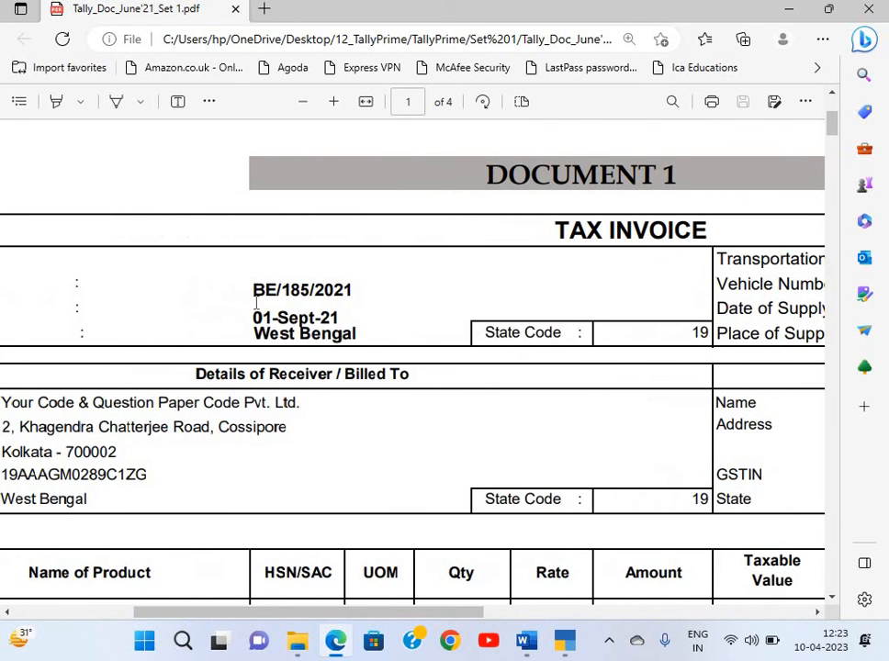
pyautogui.hscroll(-3, 256, 303)
# Quit the blank payment voucher and start a new Purchase voucher instead
pyautogui.hotkey('alt', 'Tab')
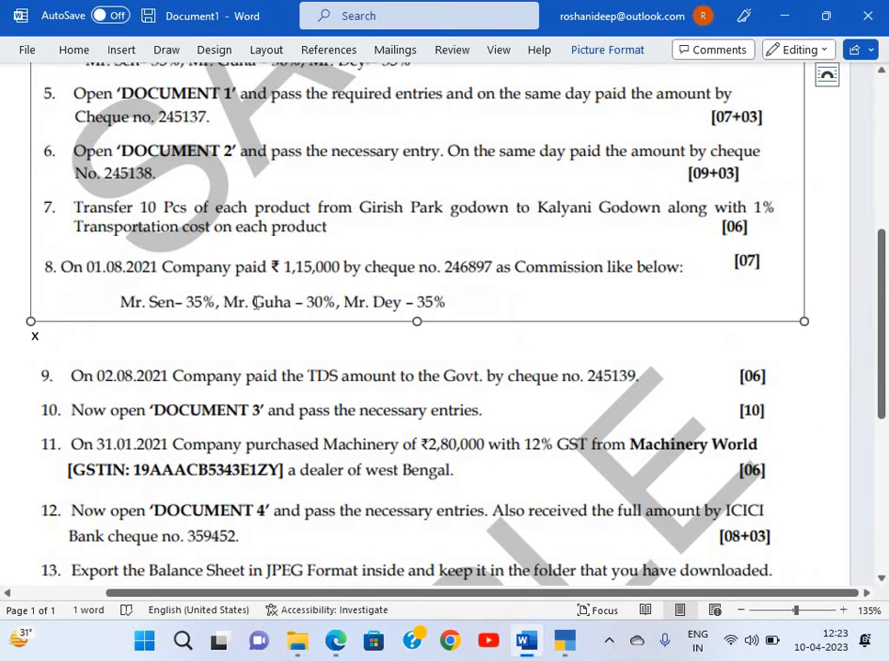
pyautogui.hotkey('alt', 'Tab')
pyautogui.hotkey('alt', 'Tab')
pyautogui.hotkey('alt', 'Tab')
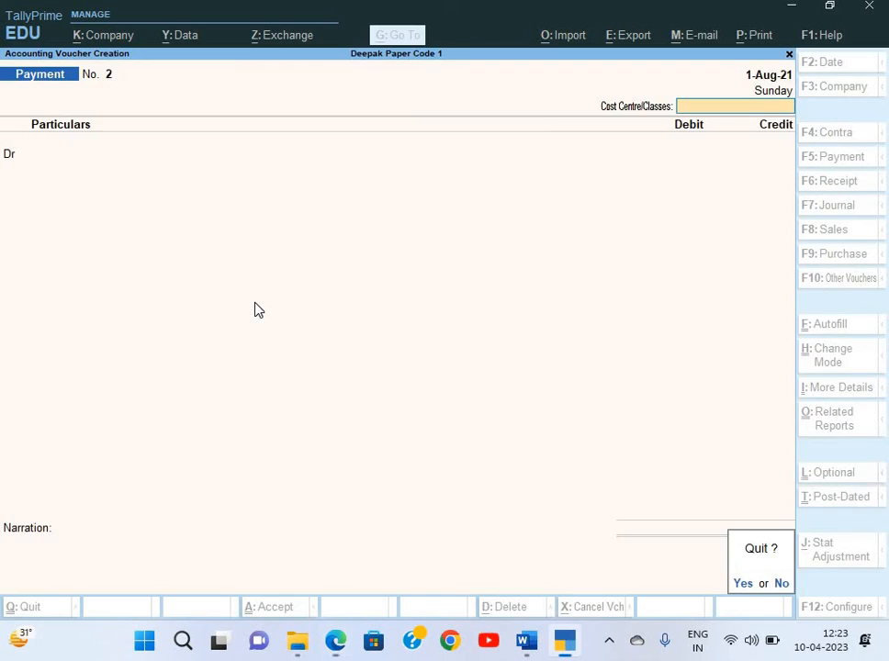
pyautogui.press('y')
pyautogui.press('Down')
pyautogui.press('Down')
pyautogui.press('Down')
pyautogui.press('Down')
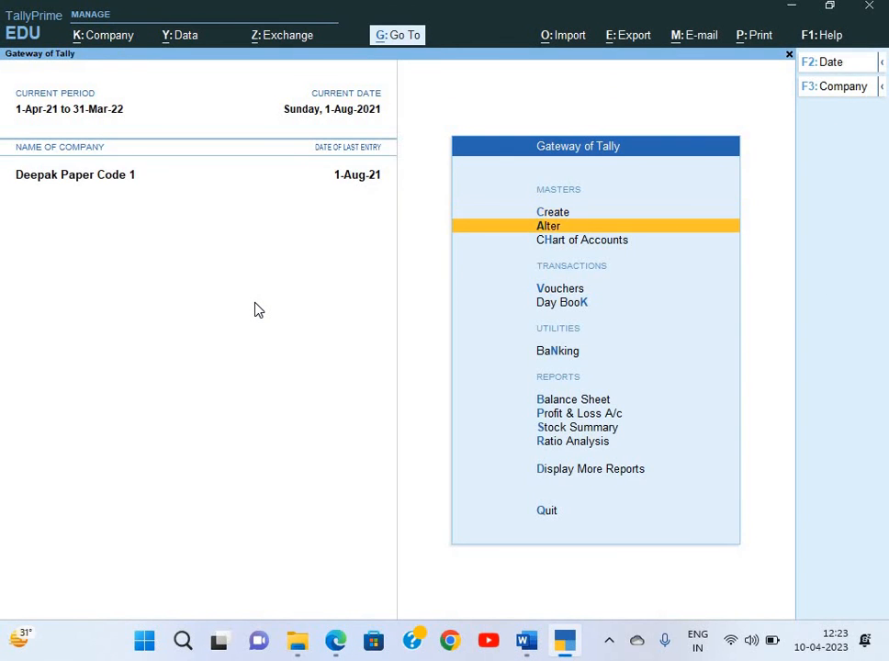
pyautogui.press('v')
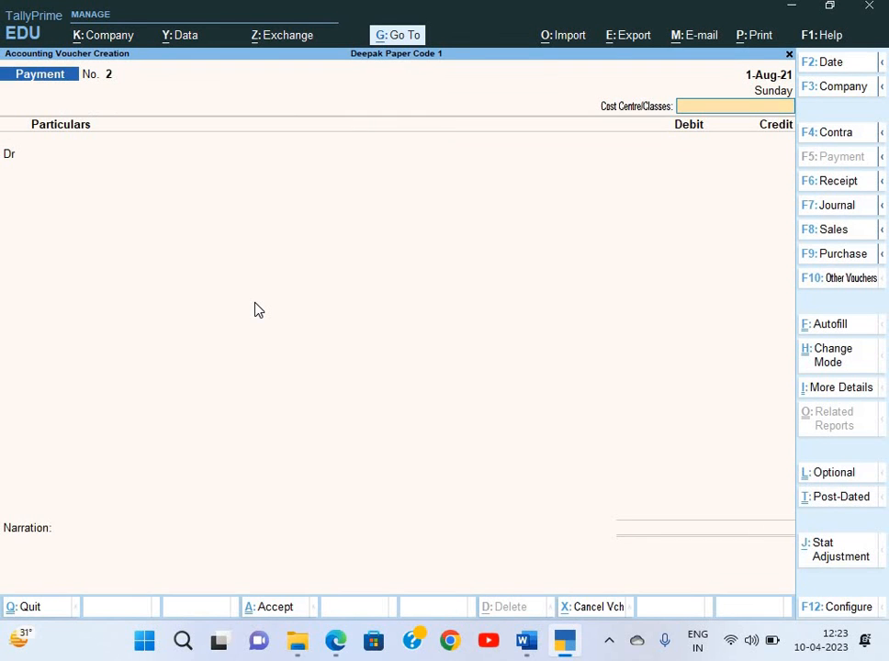
pyautogui.press('F9')
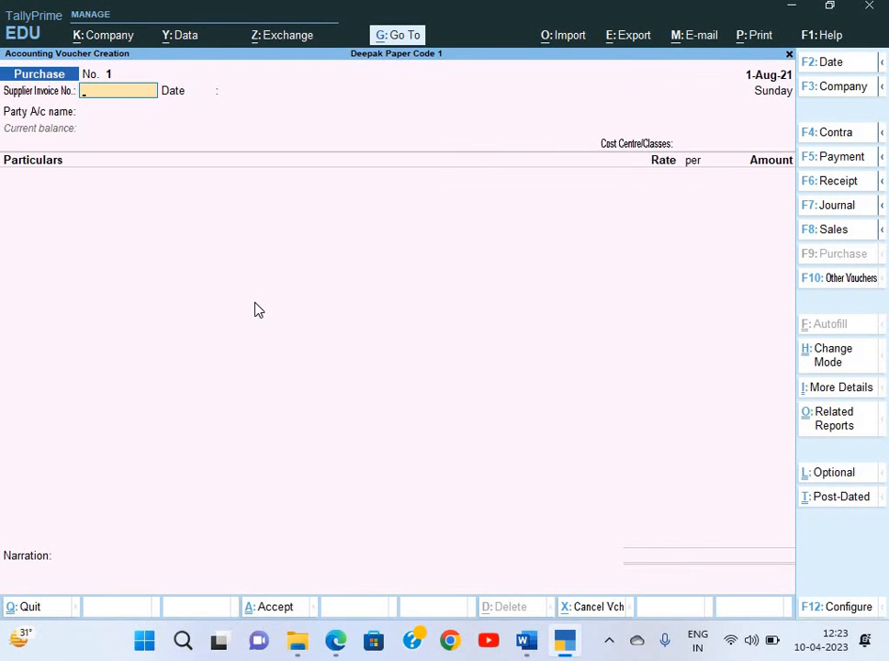
# Accept the Purchase voucher configuration with Provide Supplier Invoice details left at Yes
pyautogui.hotkey('alt', 'Tab')
pyautogui.hotkey('alt', 'Tab')
pyautogui.press('F12')
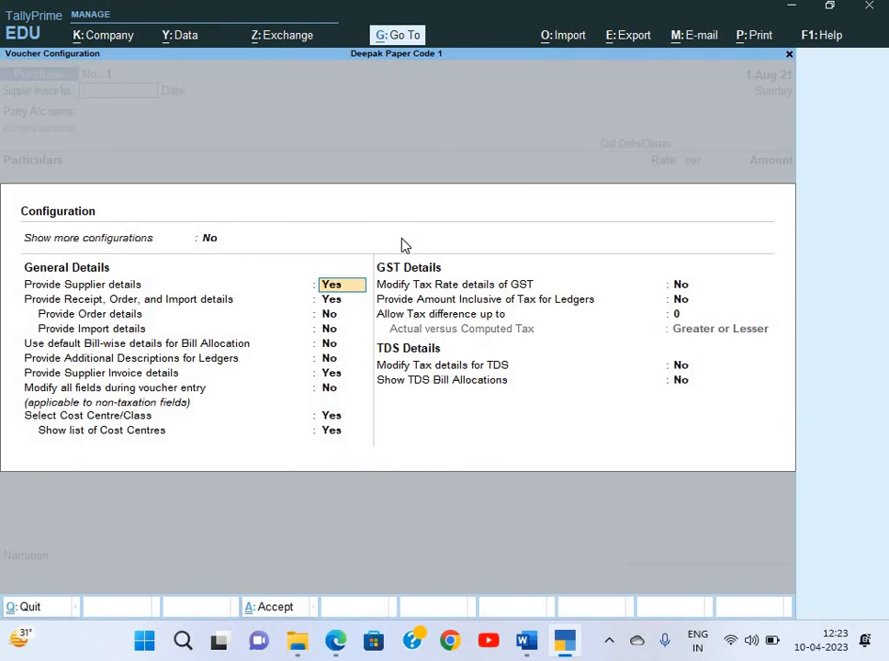
pyautogui.press('Return')
pyautogui.press('Return')
pyautogui.press('Return')
pyautogui.press('Return')
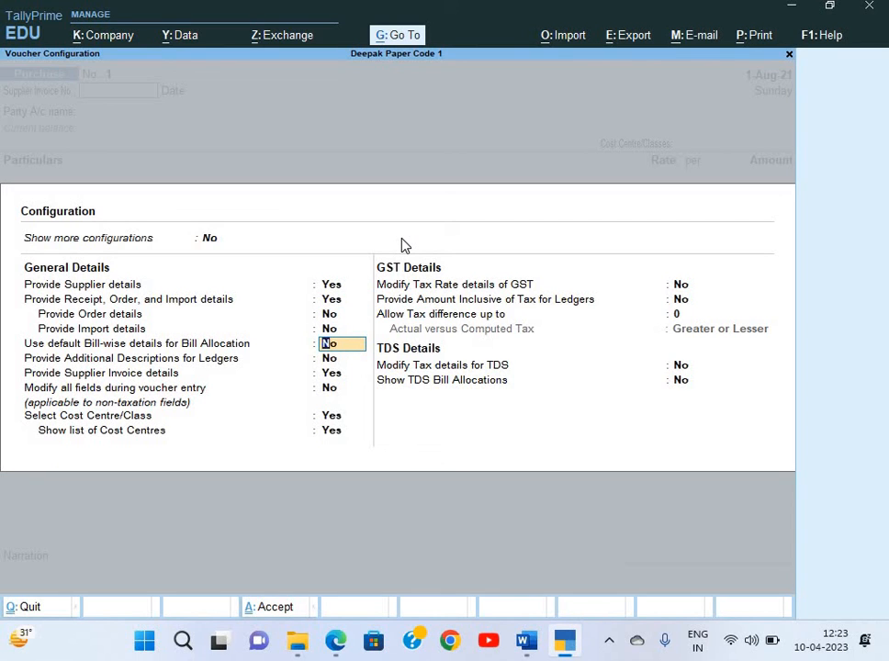
pyautogui.press('Return')
pyautogui.press('Return')
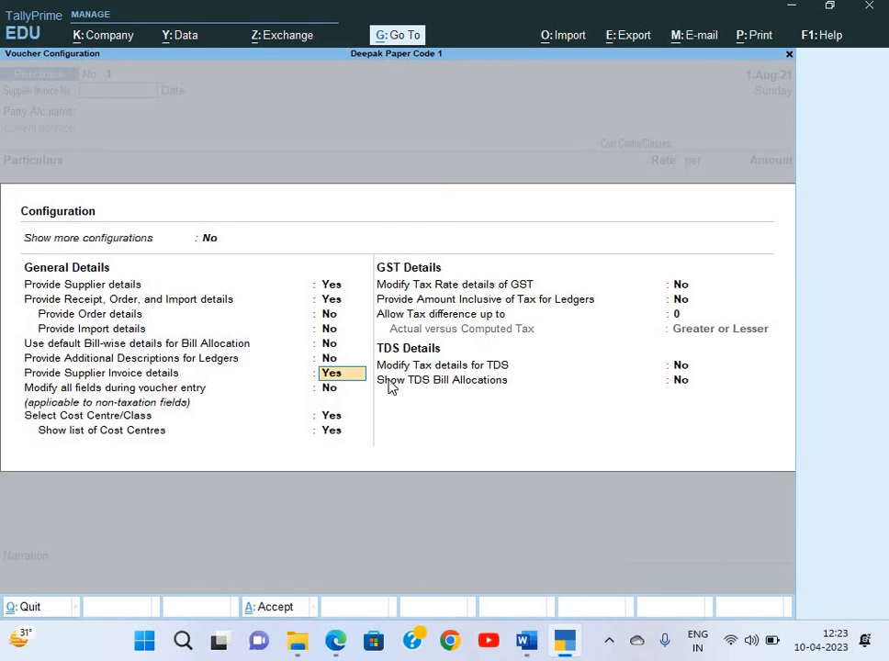
pyautogui.press('Return')
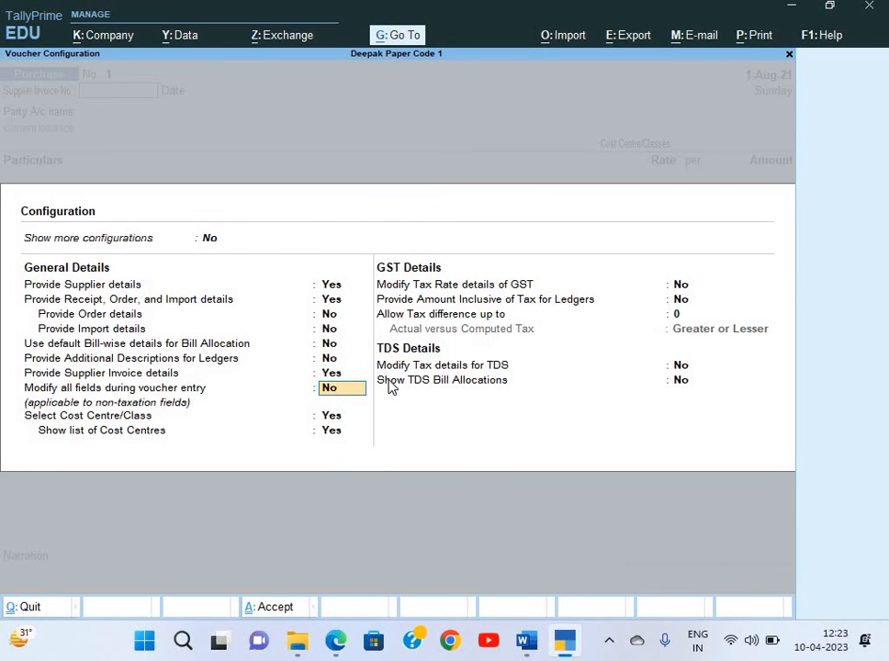
pyautogui.hotkey('ctrl', 'a')
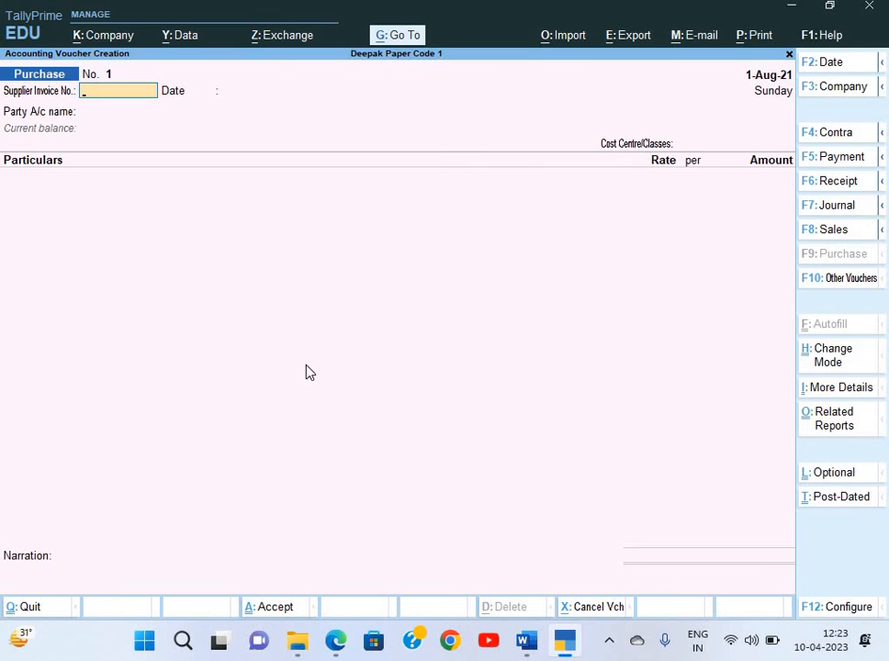
# Copy invoice number BE/185/2021 from the PDF into Supplier Invoice No
pyautogui.hotkey('alt', 'Tab')
pyautogui.moveTo(418, 290); pyautogui.dragTo(531, 295)
pyautogui.hotkey('alt', 'Tab')
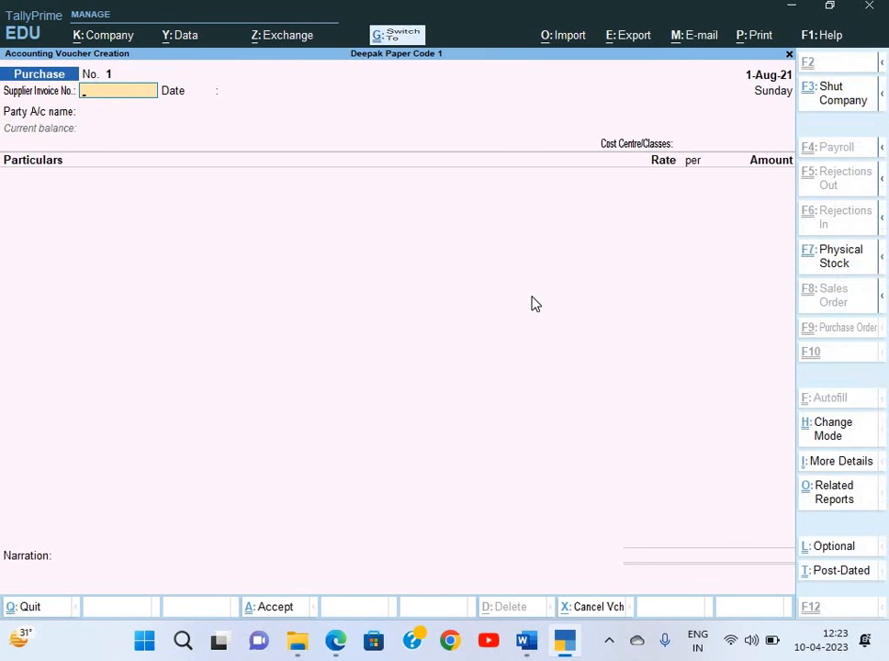
pyautogui.hotkey('ctrl', 'alt', 'v')
pyautogui.press('Return')
# Set the voucher date and supplier invoice date to 1-Sep-21
pyautogui.hotkey('alt', 'Tab')
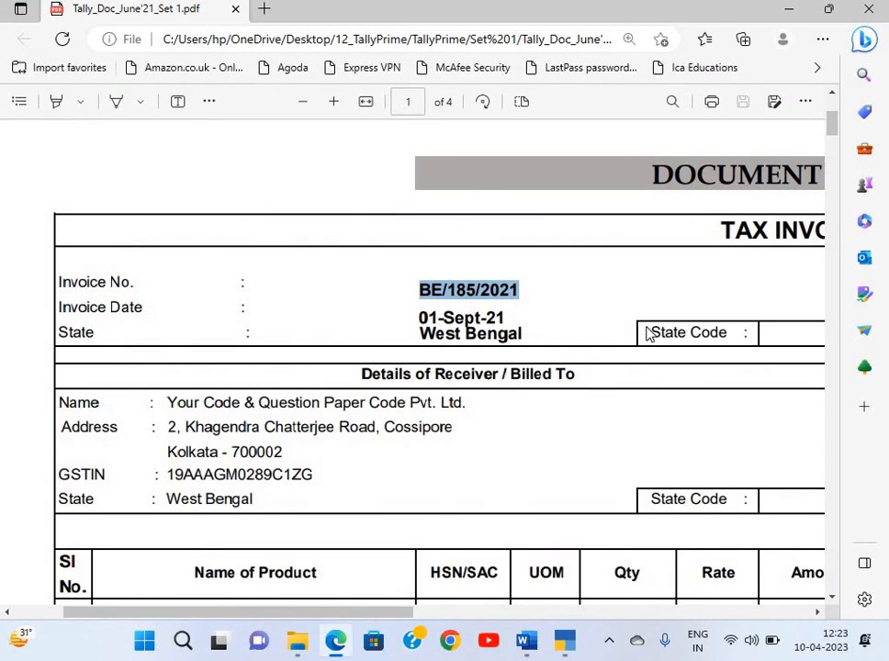
pyautogui.hotkey('alt', 'Tab')
pyautogui.press('F2')
pyautogui.write('1-9')
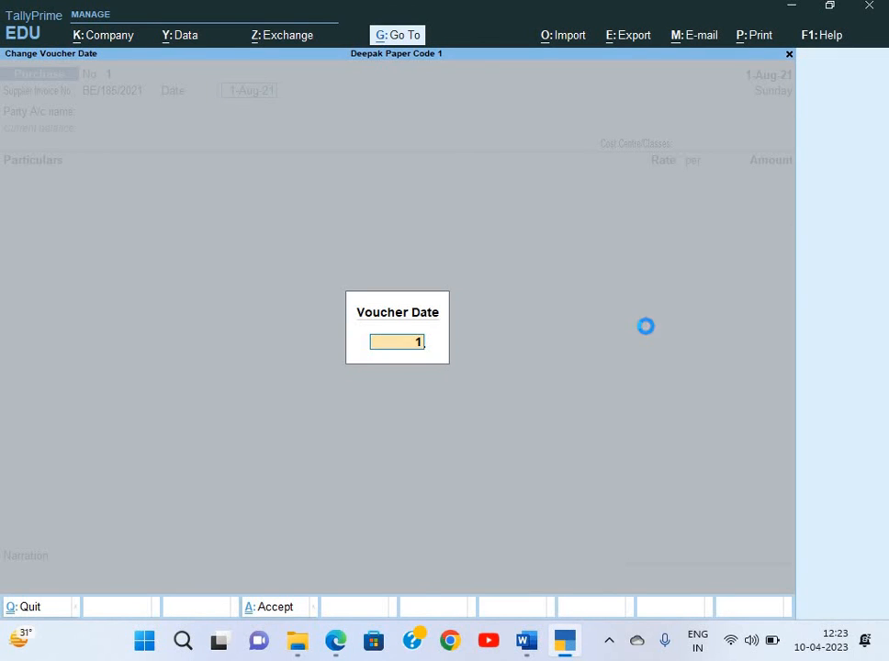
pyautogui.press('Return')
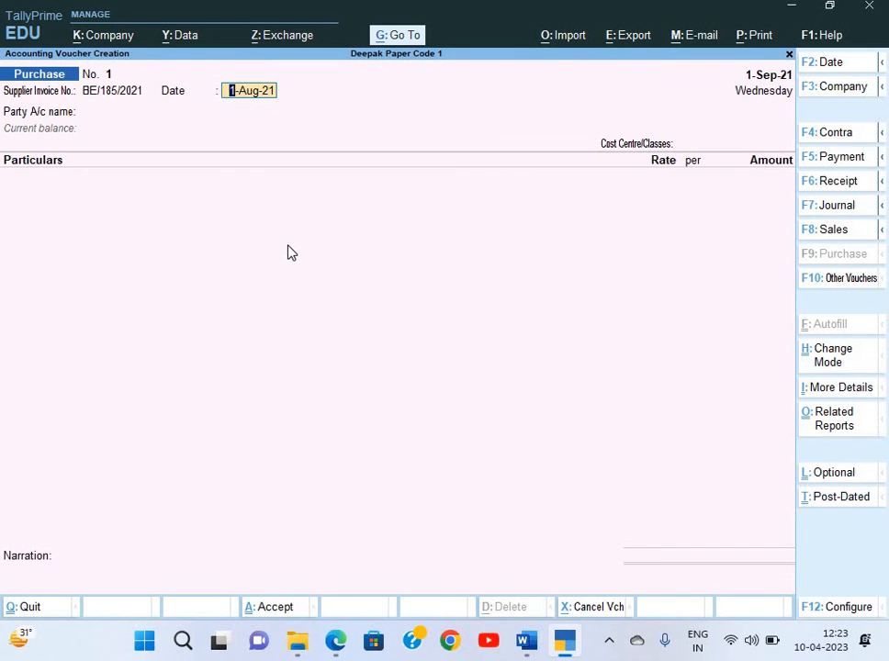
pyautogui.write('1-9')
pyautogui.press('Return')
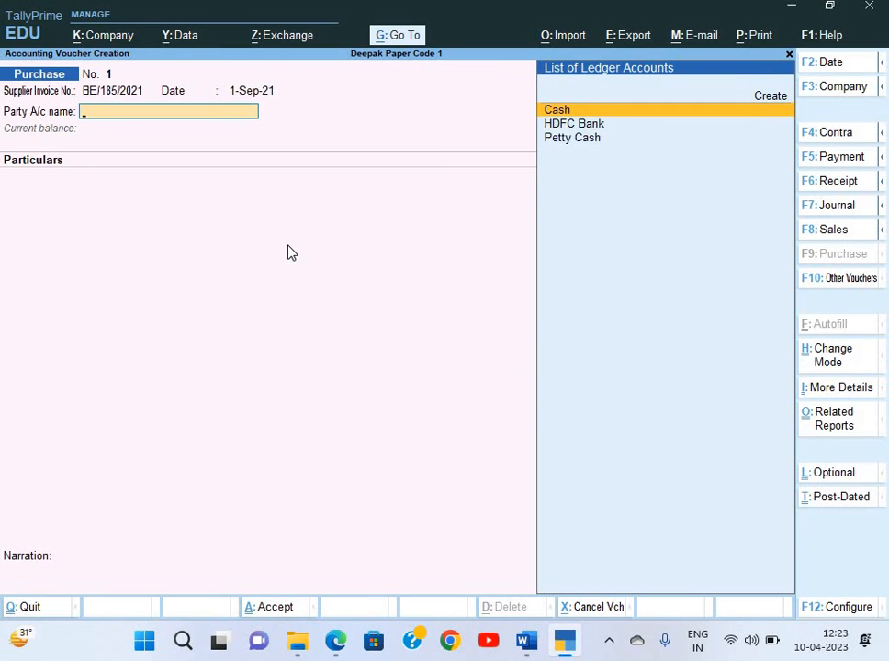
# Copy the seller name Bharat Electronics from the invoice PDF
pyautogui.hotkey('alt', 'Tab')
pyautogui.hscroll(2, 369, 320)
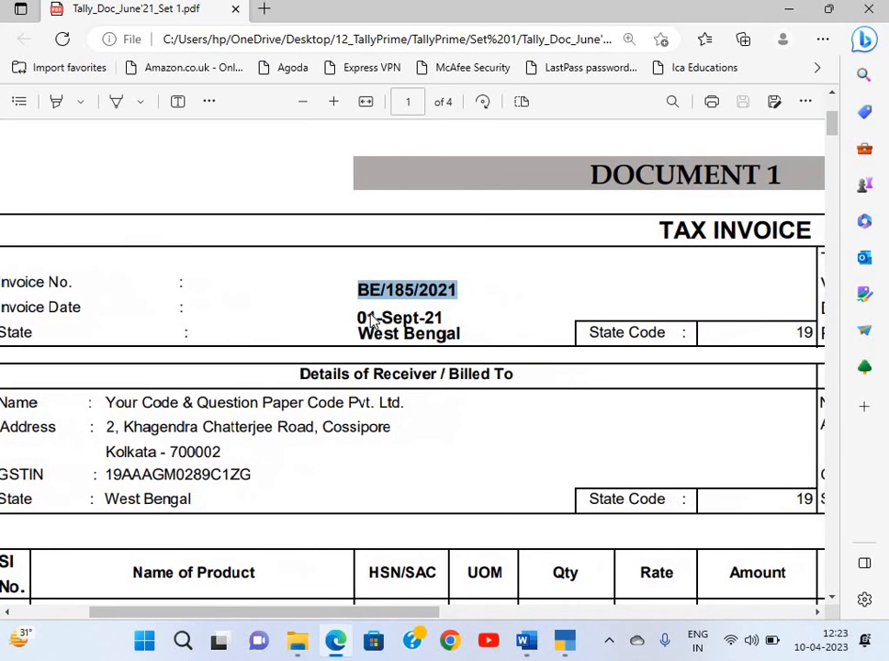
pyautogui.hscroll(5, 369, 319)
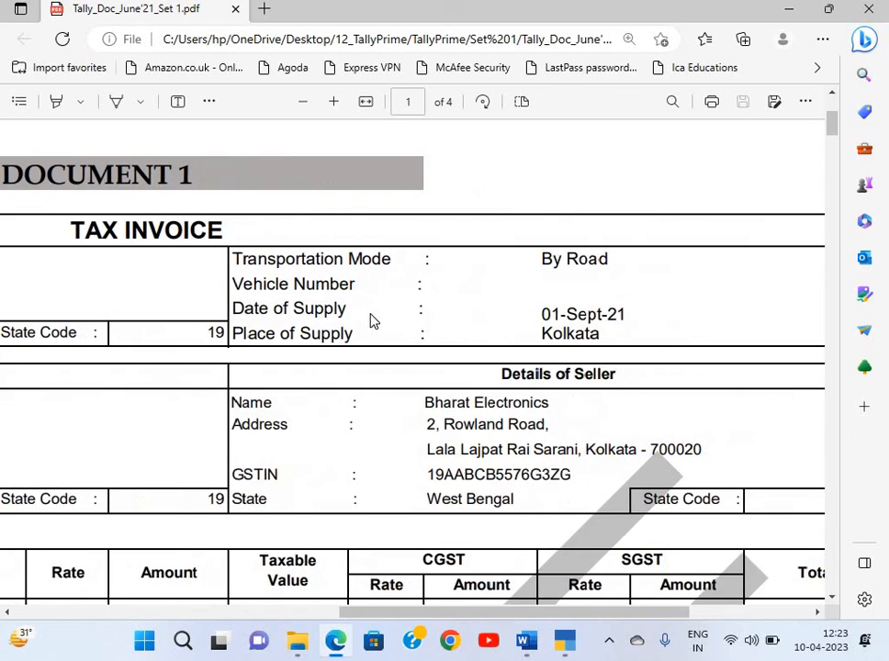
pyautogui.scroll(-2, 370, 319)
pyautogui.scroll(-1, 371, 320)
pyautogui.keyDown('ctrl'); pyautogui.scroll(1, 372, 319); pyautogui.keyUp('ctrl')
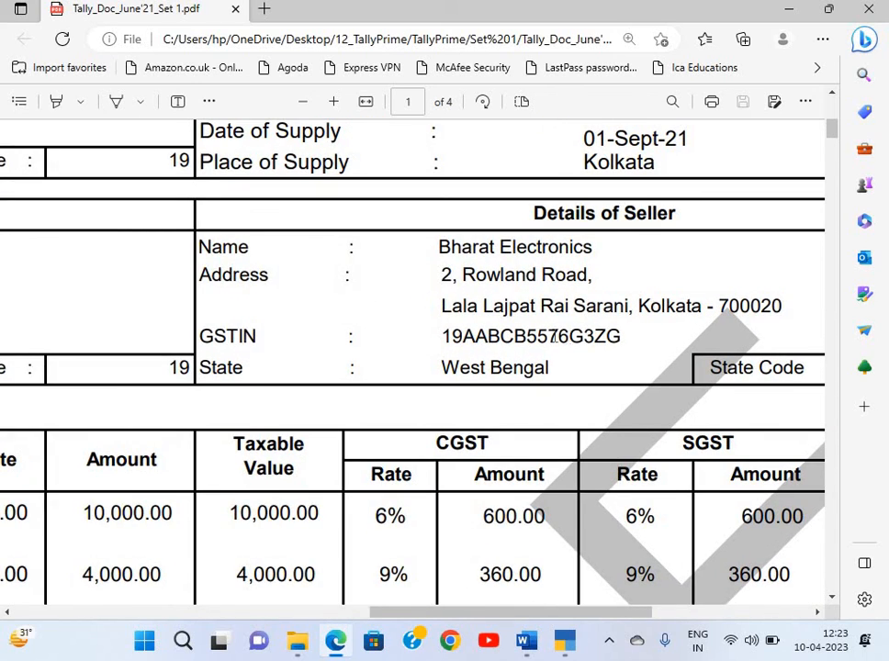
pyautogui.hscroll(1, 558, 337)
pyautogui.moveTo(345, 248); pyautogui.dragTo(526, 258)
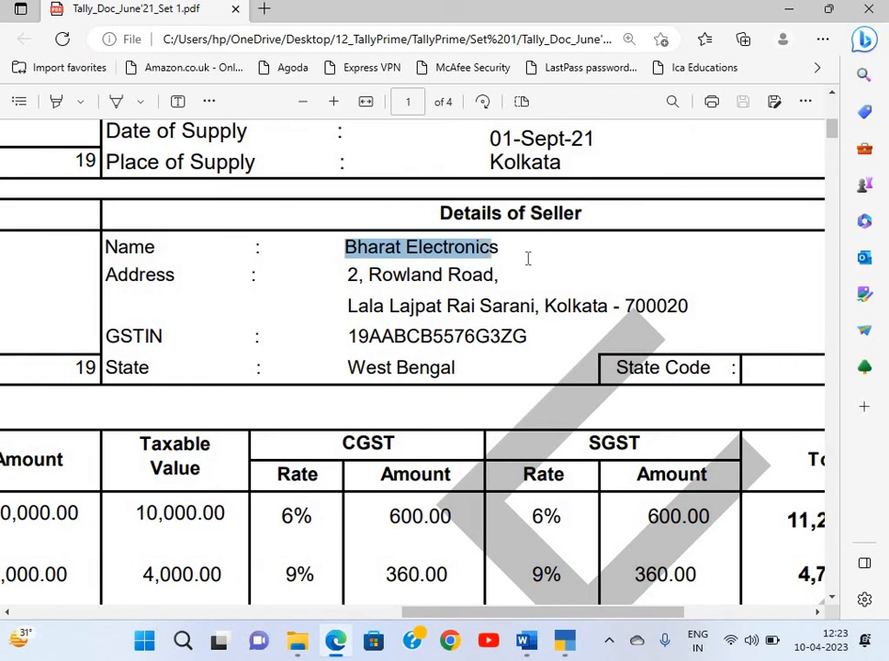
pyautogui.hotkey('ctrl', 'c')
# Create a Bharat Electronics ledger under Sundry Creditors with TDS deductible set to No
pyautogui.hotkey('alt', 'Tab')
pyautogui.hotkey('alt', 'c')
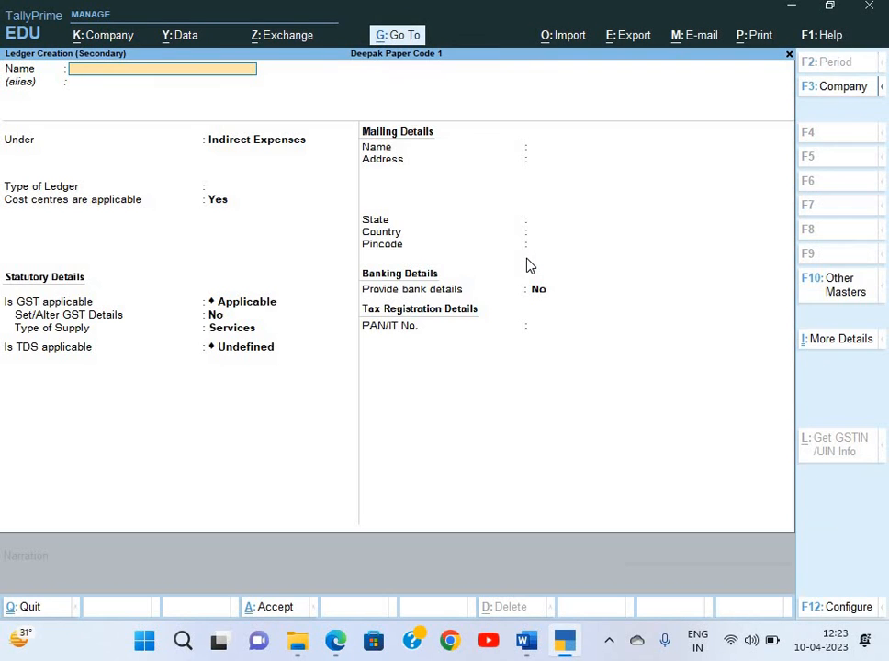
pyautogui.hotkey('ctrl', 'v')
pyautogui.press('Return')
pyautogui.press('Return')
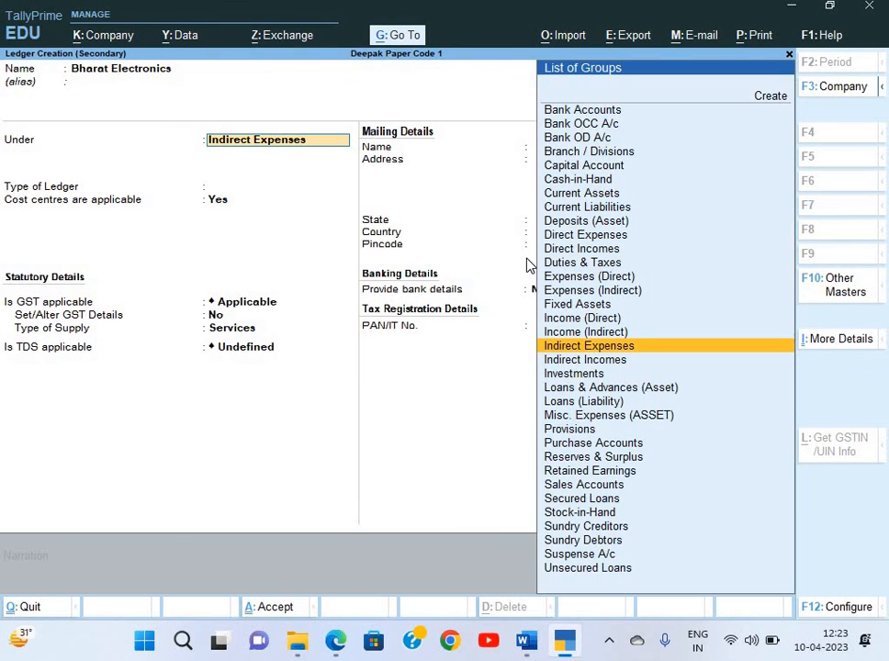
pyautogui.write('S')
pyautogui.press('Down')
pyautogui.press('Down')
pyautogui.press('Down')
pyautogui.press('Return')
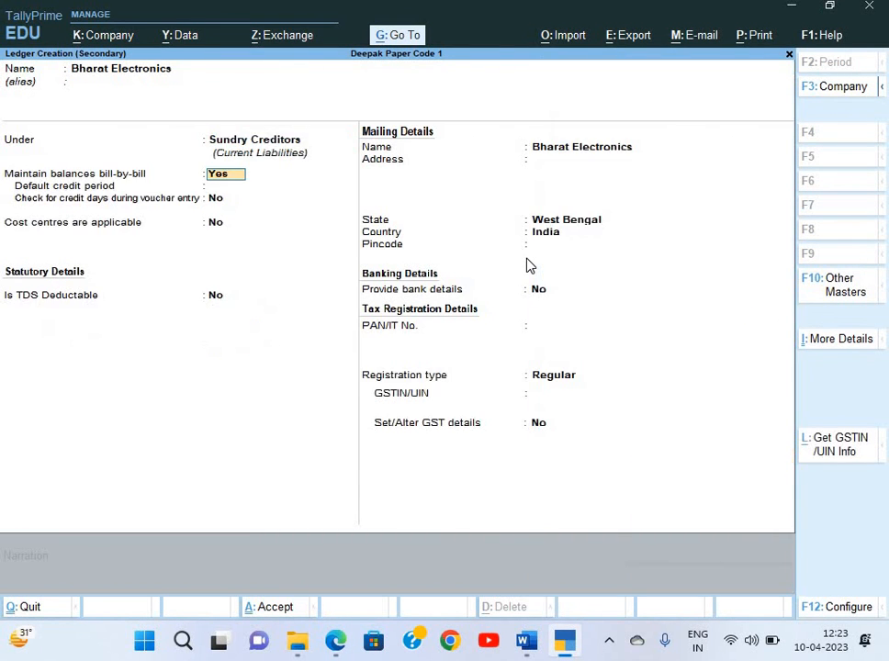
pyautogui.press('Return')
pyautogui.press('Return')
pyautogui.press('Return')
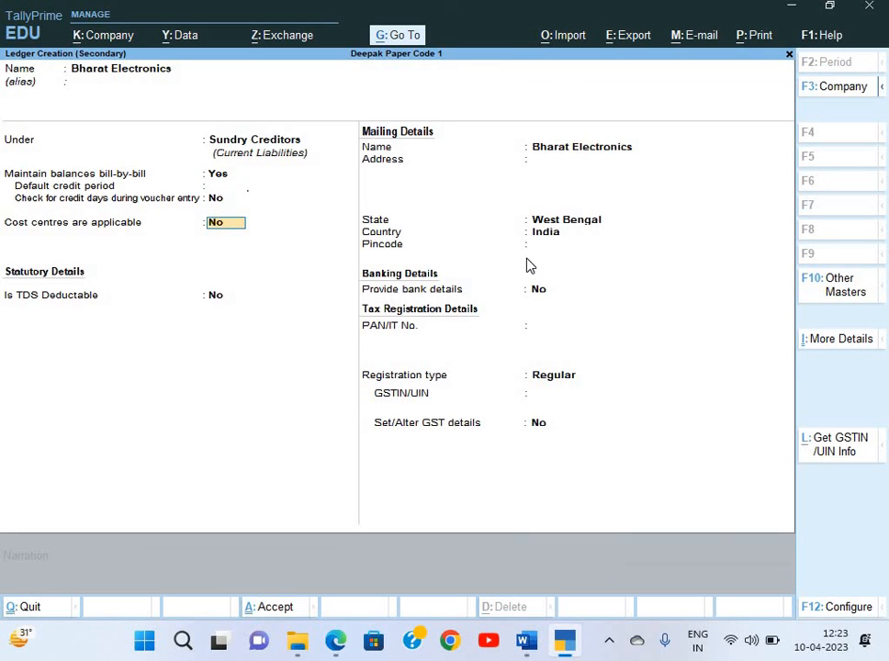
pyautogui.press('Return')
pyautogui.write('y')
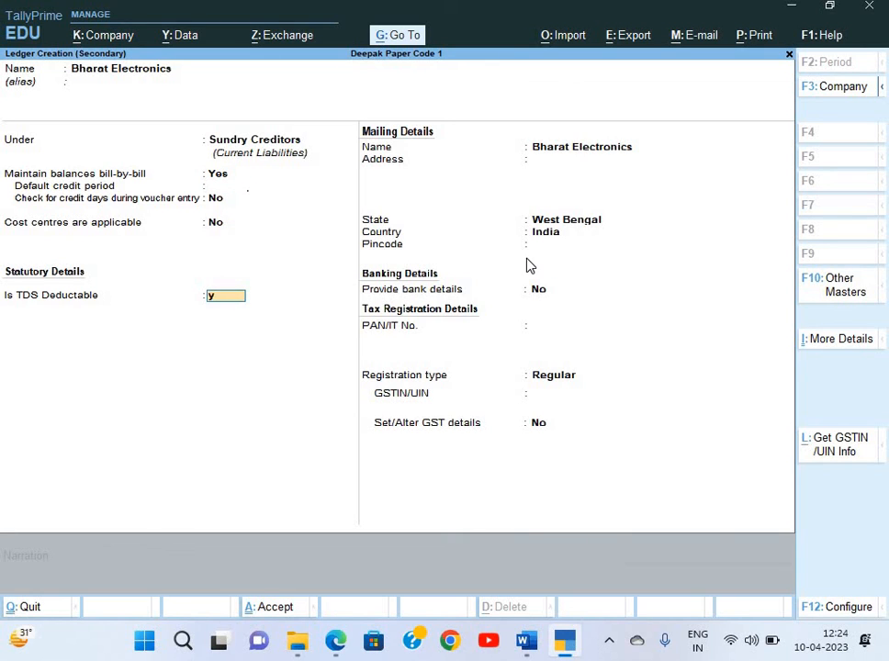
pyautogui.write('n')
pyautogui.press('Return')
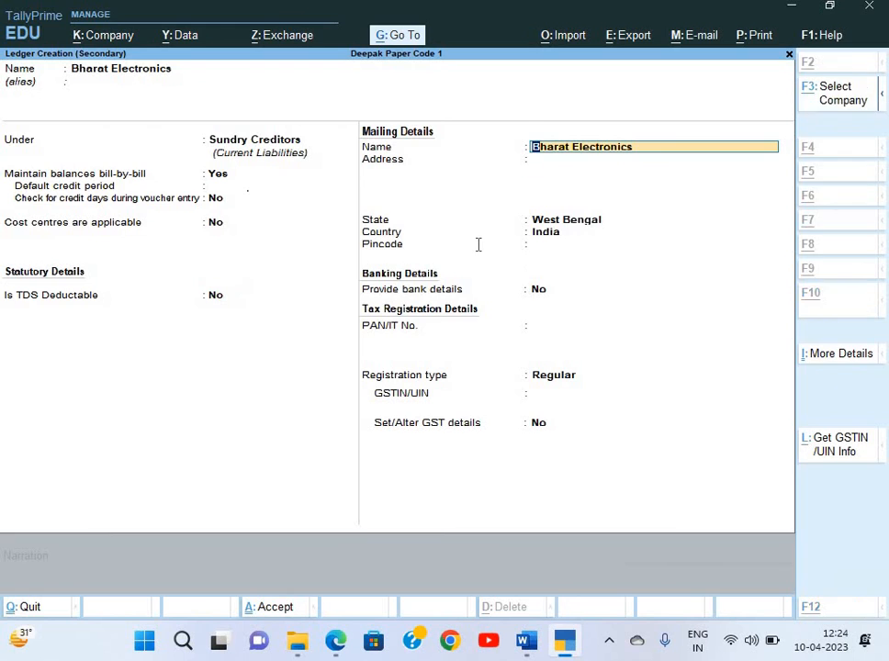
# Copy the supplier's two address lines from the invoice and accept West Bengal as state
pyautogui.hotkey('alt', 'Tab')
pyautogui.hotkey('alt', 'Tab')
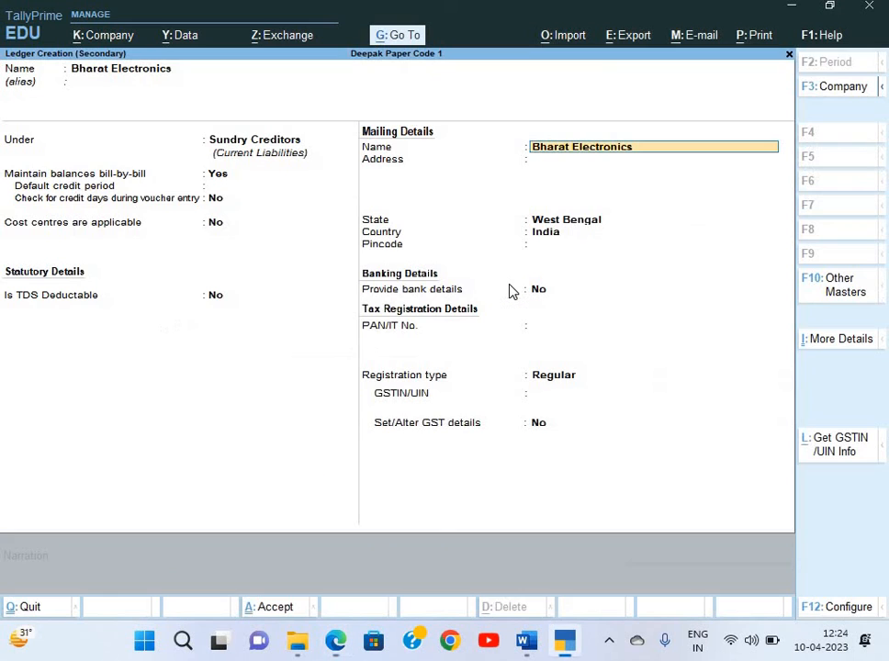
pyautogui.press('Return')
pyautogui.hotkey('alt', 'Tab')
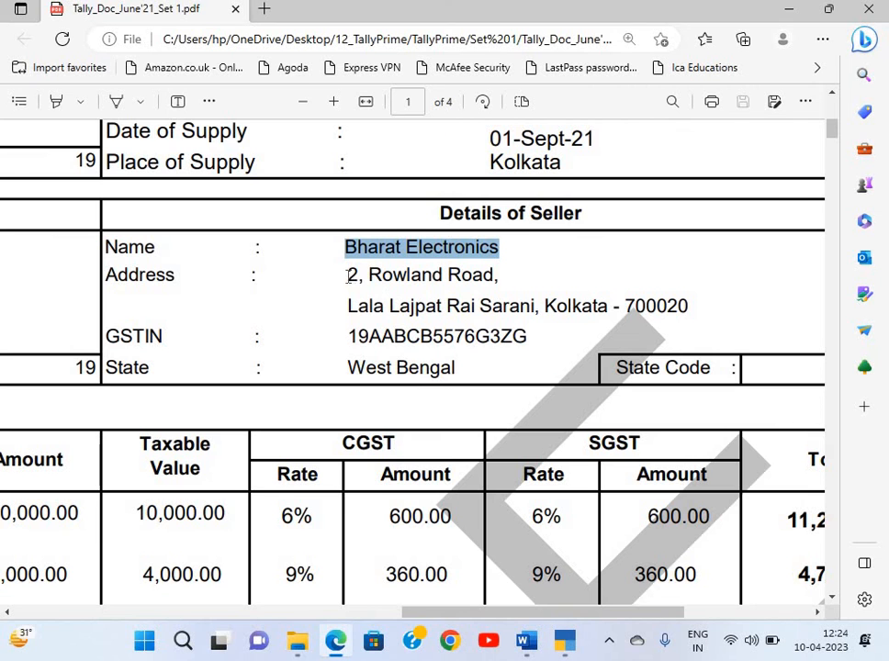
pyautogui.moveTo(348, 274); pyautogui.dragTo(501, 280)
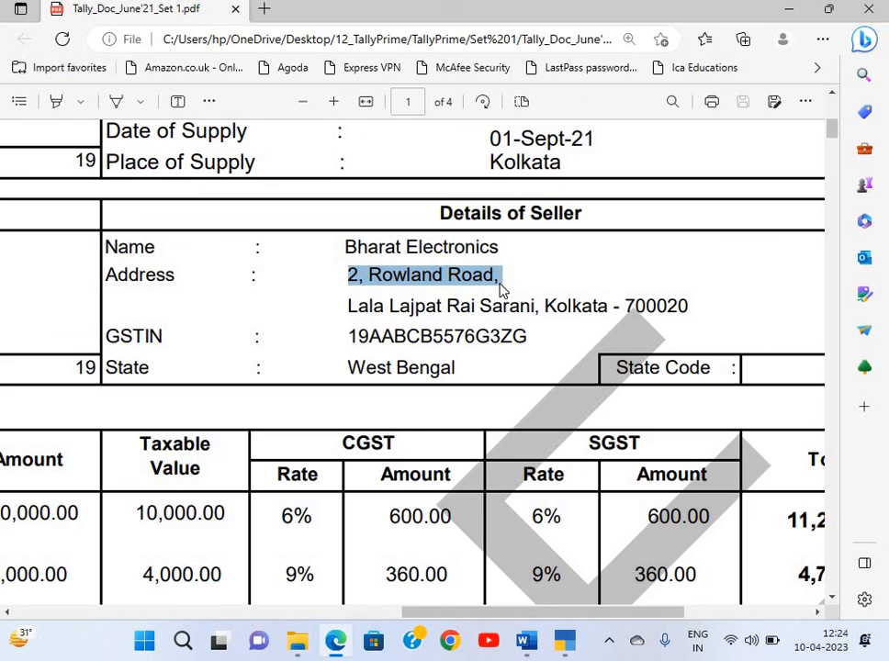
pyautogui.hotkey('alt', 'Tab')
pyautogui.hotkey('ctrl', 'v')
pyautogui.hotkey('alt', 'Tab')
pyautogui.moveTo(348, 305); pyautogui.dragTo(691, 318)
pyautogui.hotkey('ctrl', 'c')
pyautogui.hotkey('alt', 'Tab')
pyautogui.hotkey('ctrl', 'v')
pyautogui.press('Return')
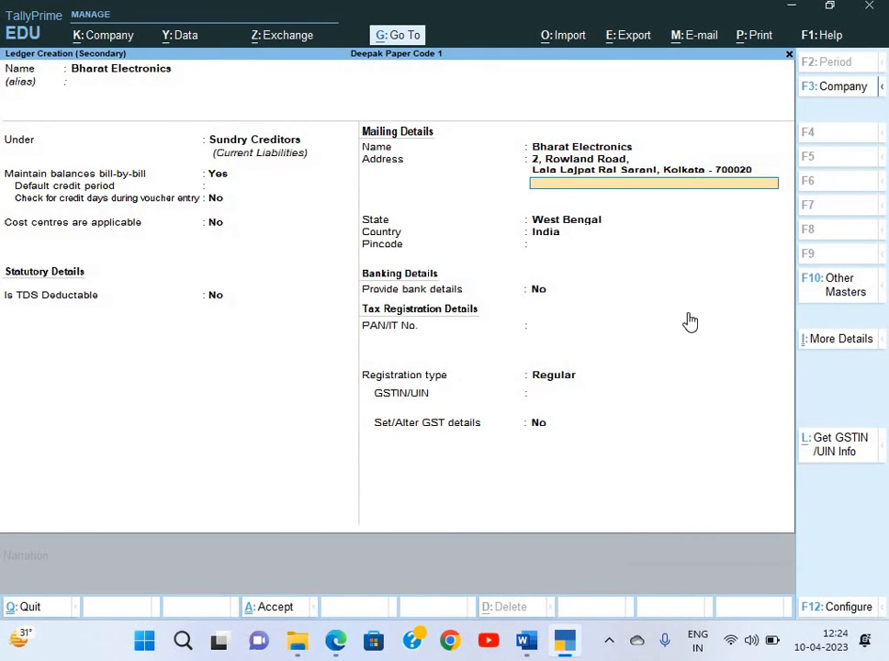
pyautogui.press('Return')
pyautogui.press('Return')
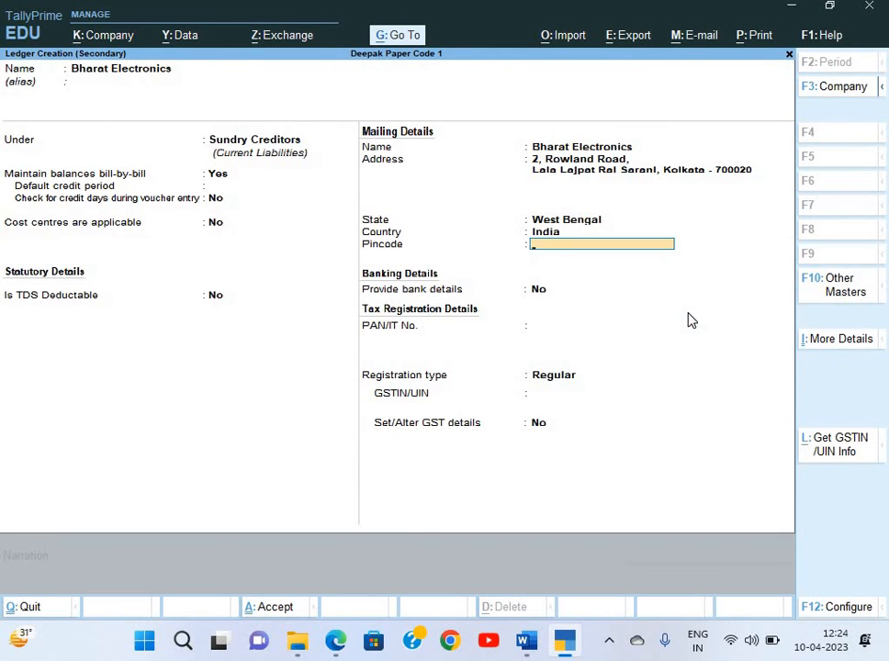
# Enter the supplier's pincode as shown on the invoice
pyautogui.hotkey('alt', 'Tab')
pyautogui.hotkey('alt', 'Tab')
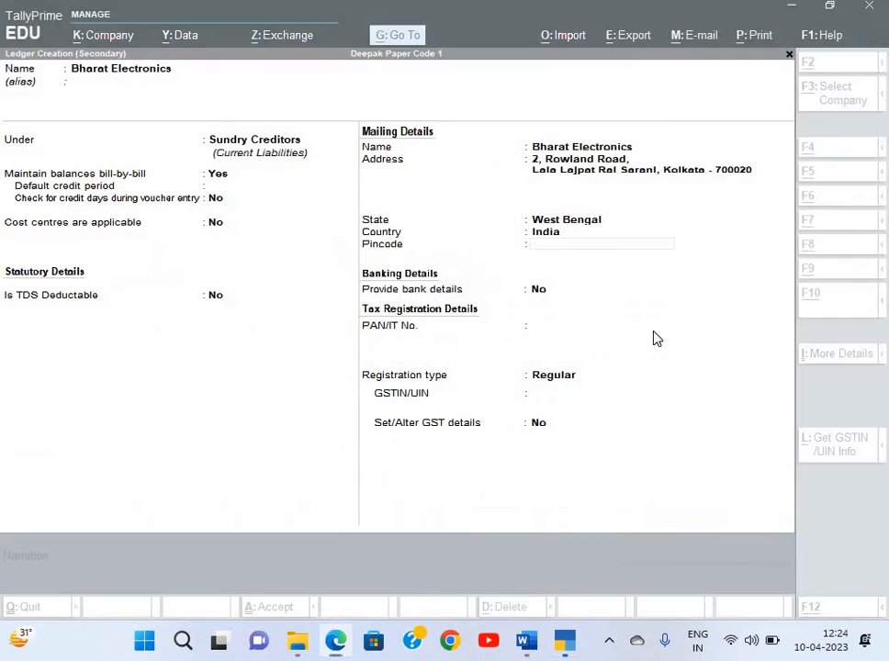
pyautogui.write('70002')
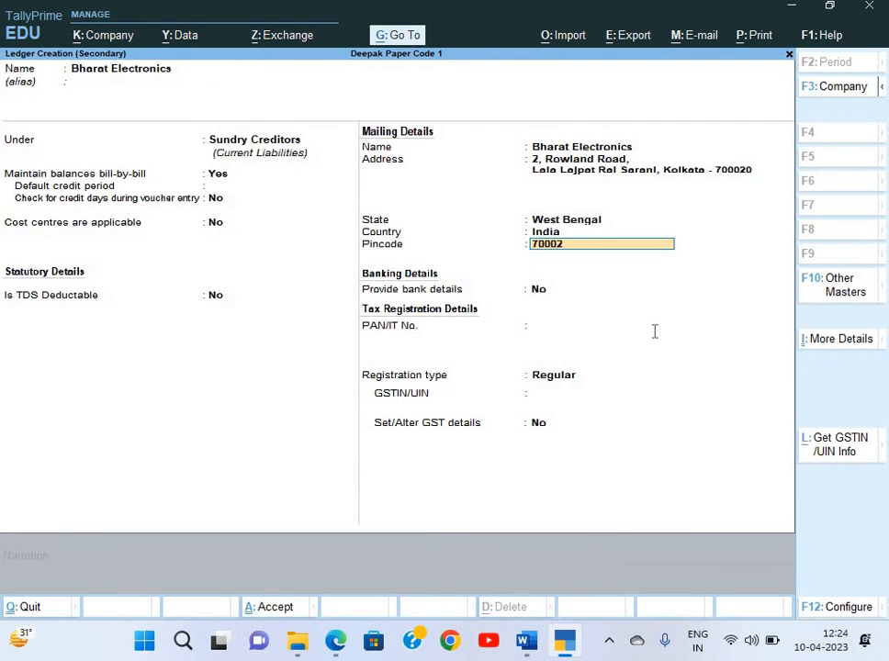
pyautogui.hotkey('alt', 'Tab')
pyautogui.hotkey('alt', 'Tab')
pyautogui.write('0')
pyautogui.press('Return')
pyautogui.press('Return')
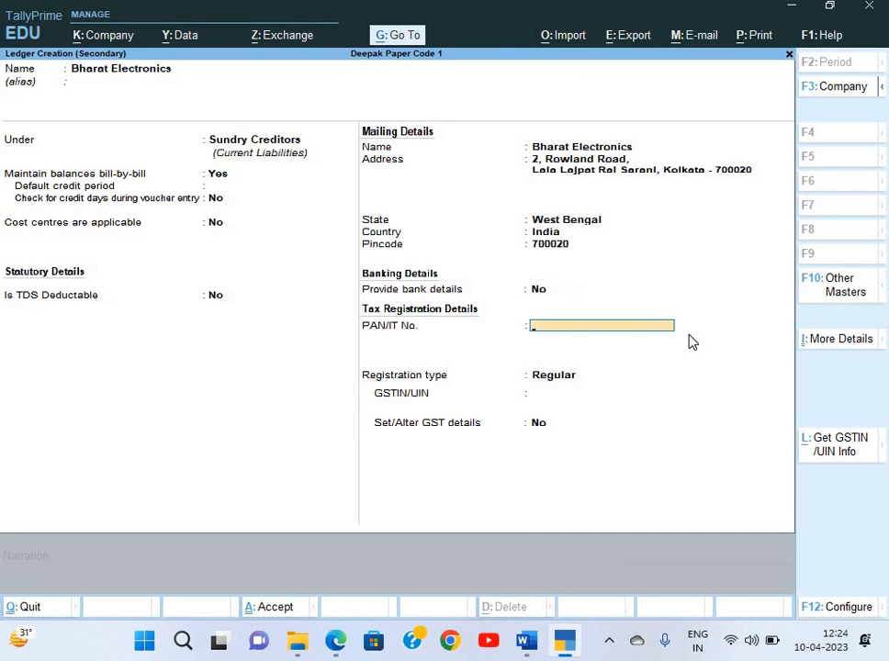
# Fill PAN/IT No. with the PAN from the seller's GSTIN and choose Regular registration
pyautogui.hotkey('alt', 'Tab')
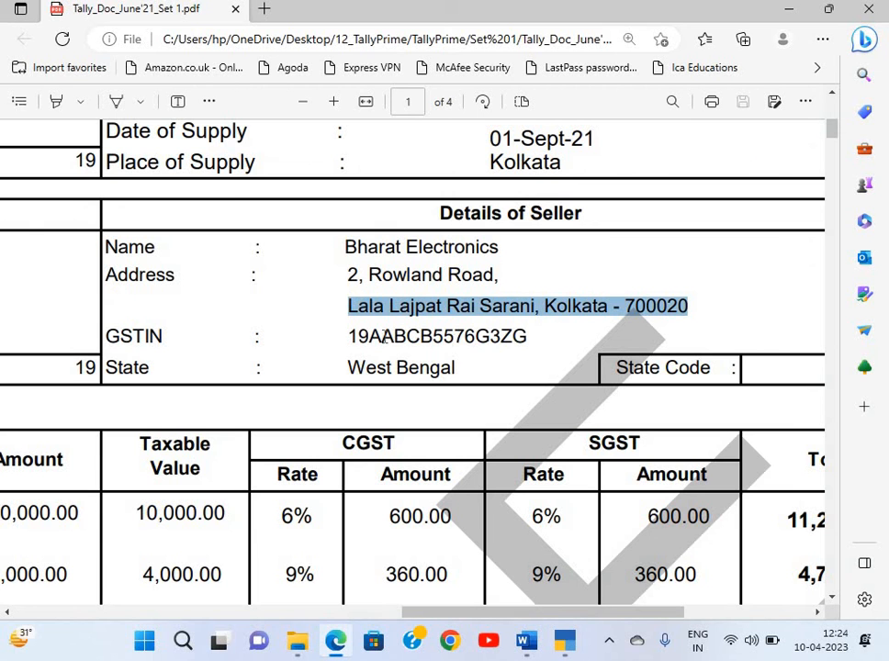
pyautogui.moveTo(368, 337); pyautogui.dragTo(492, 348)
pyautogui.hotkey('ctrl', 'c')
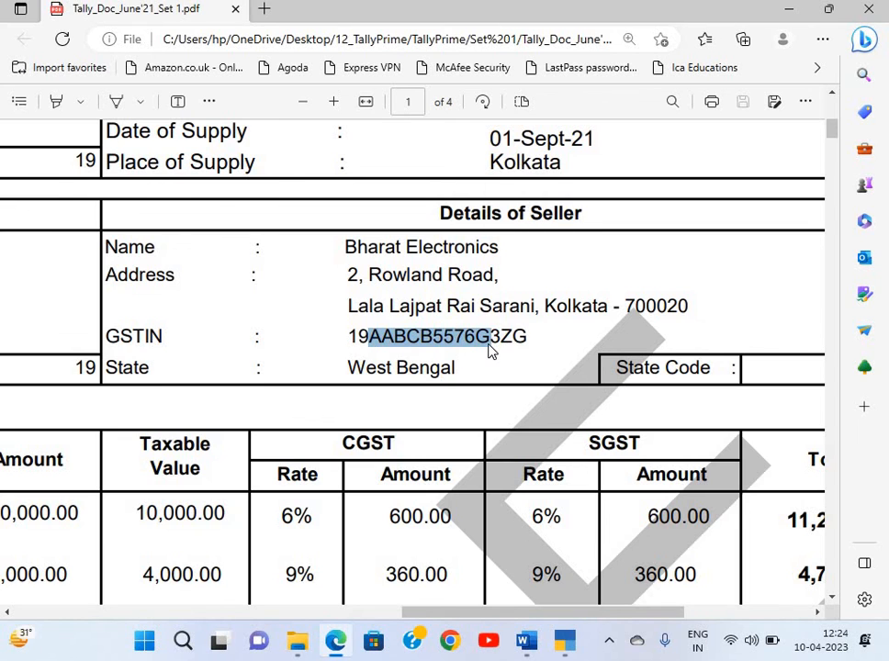
pyautogui.hotkey('alt', 'Tab')
pyautogui.hotkey('ctrl', 'alt', 'v')
pyautogui.press('Return')
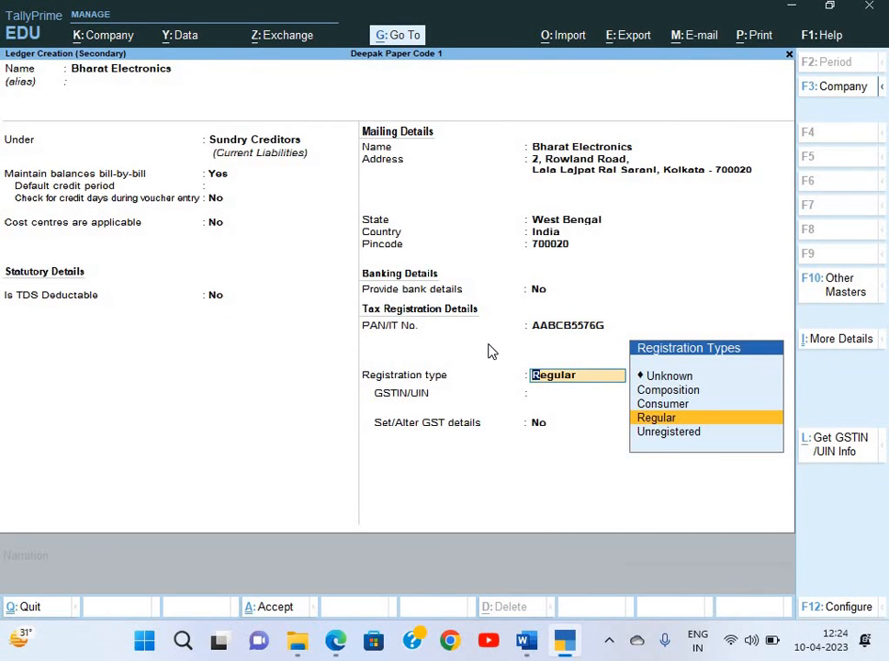
pyautogui.press('Return')
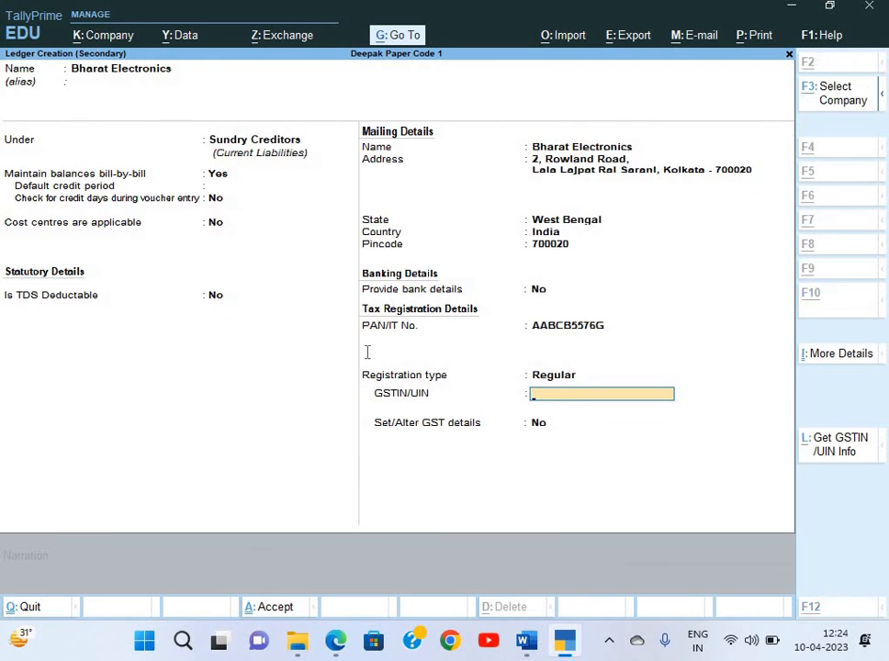
# Paste the seller's full GSTIN from the invoice and finish the ledger
pyautogui.hotkey('alt', 'Tab')
pyautogui.doubleClick(530, 353)
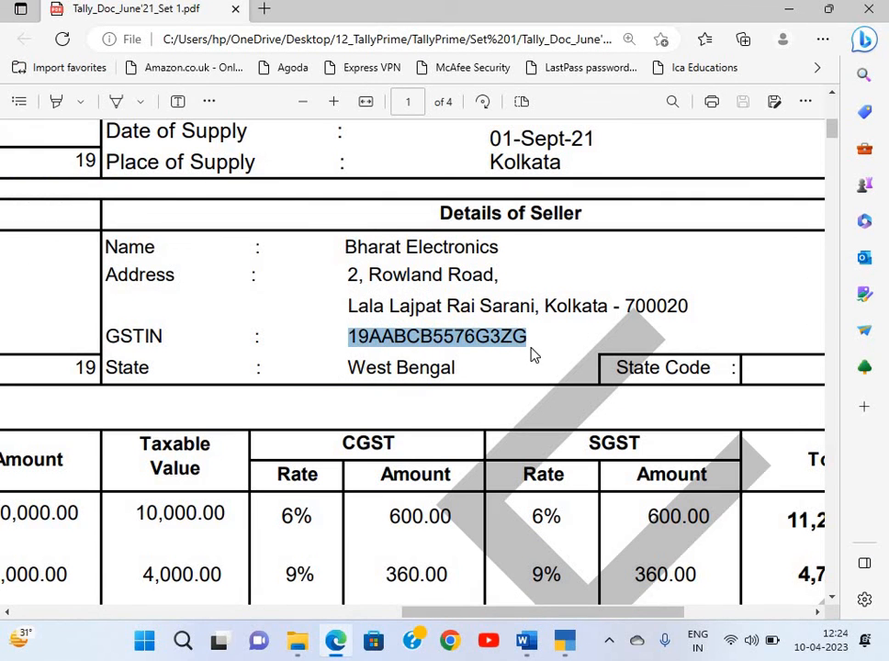
pyautogui.hotkey('ctrl', 'c')
pyautogui.hotkey('alt', 'Tab')
pyautogui.hotkey('ctrl', 'v')
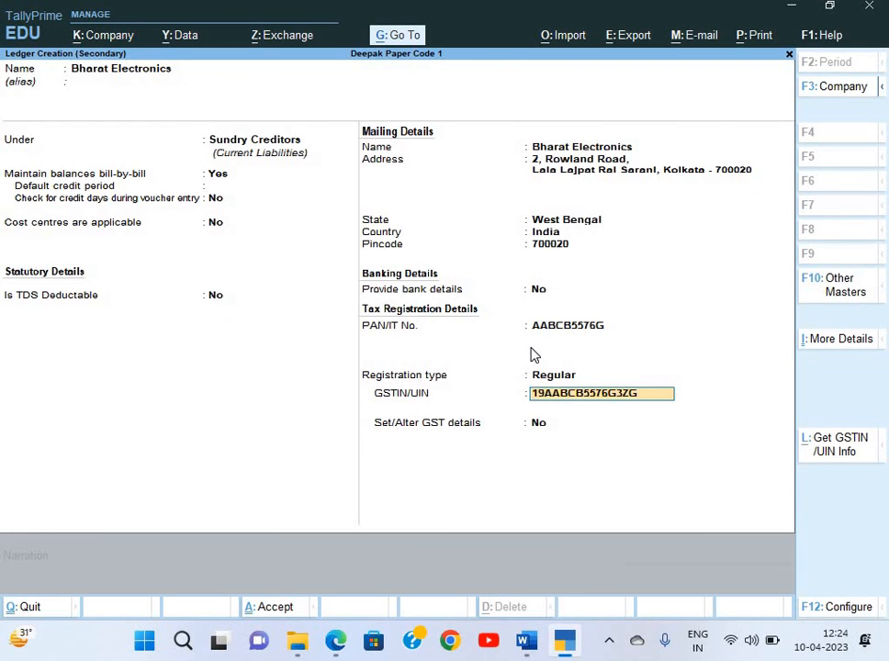
pyautogui.press('Return')
pyautogui.press('Return')
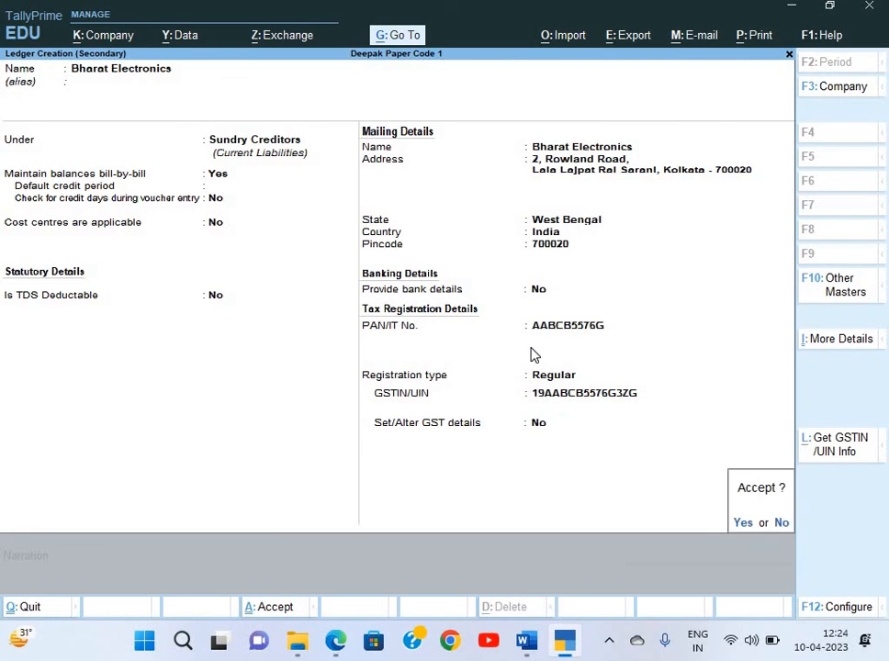
# Accept the Bharat Electronics ledger and step through its party details
pyautogui.press('Return')
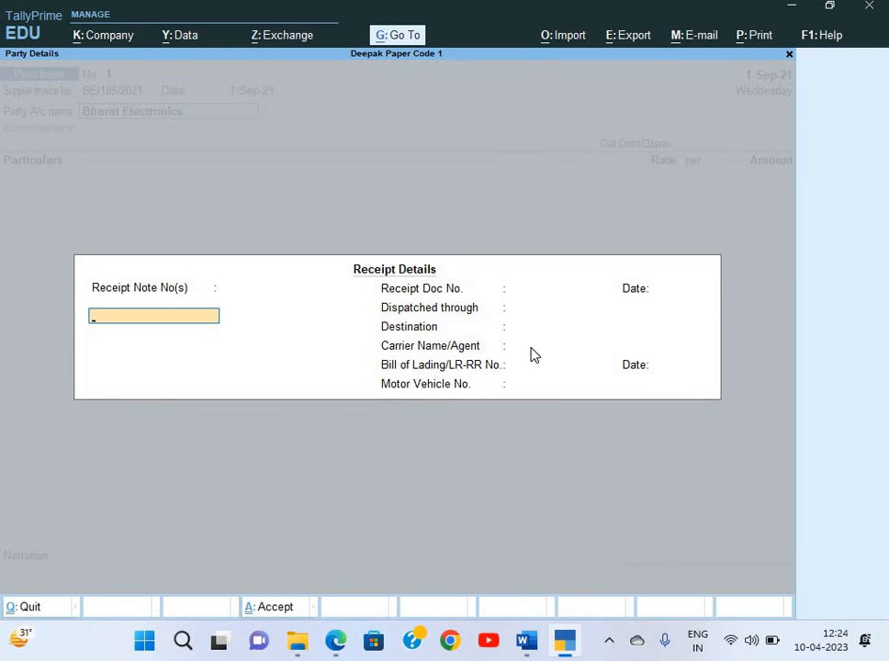
pyautogui.press('Return')
pyautogui.press('Return')
pyautogui.press('Return')
pyautogui.press('Return')
pyautogui.press('Return')
pyautogui.press('Return')
pyautogui.press('Return')
pyautogui.press('Return')
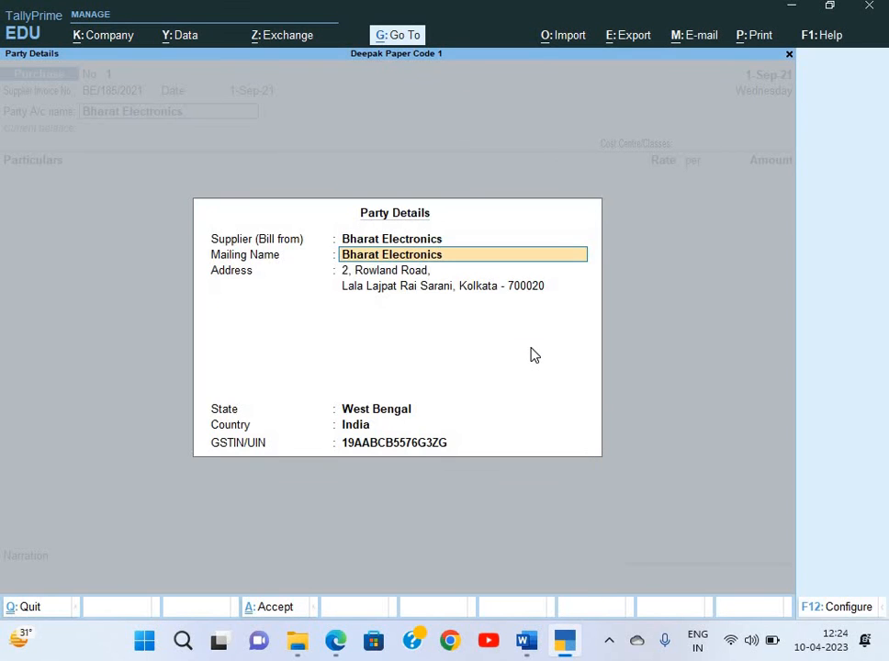
pyautogui.press('Return')
pyautogui.press('Return')
pyautogui.press('Return')
pyautogui.press('Return')
pyautogui.press('Return')
pyautogui.press('Return')
pyautogui.press('Return')
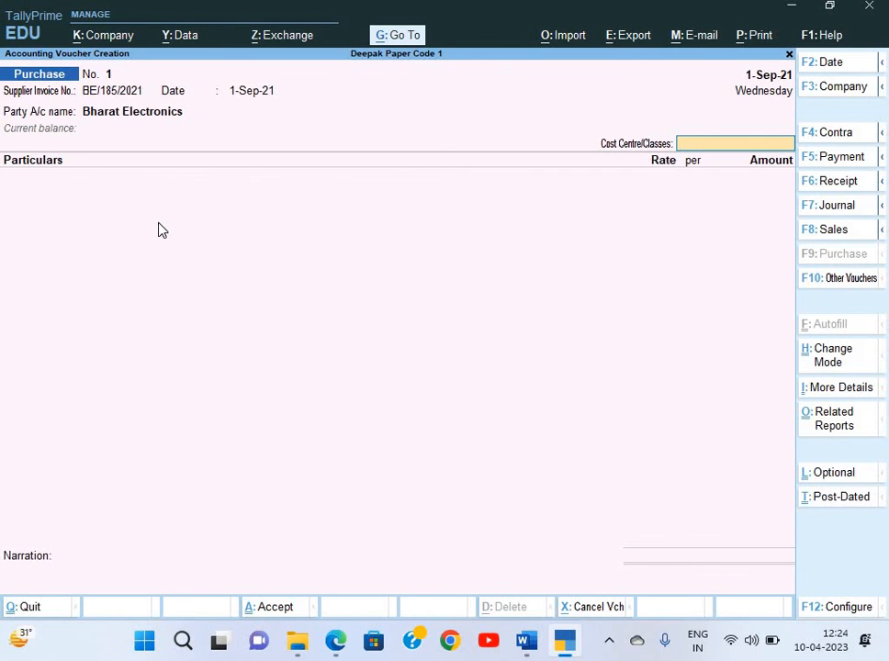
pyautogui.press('ctrl')
pyautogui.press('alt')
# Switch the purchase voucher to Item Invoice mode and return to the purchase ledger field
pyautogui.hotkey('ctrl', 'h')
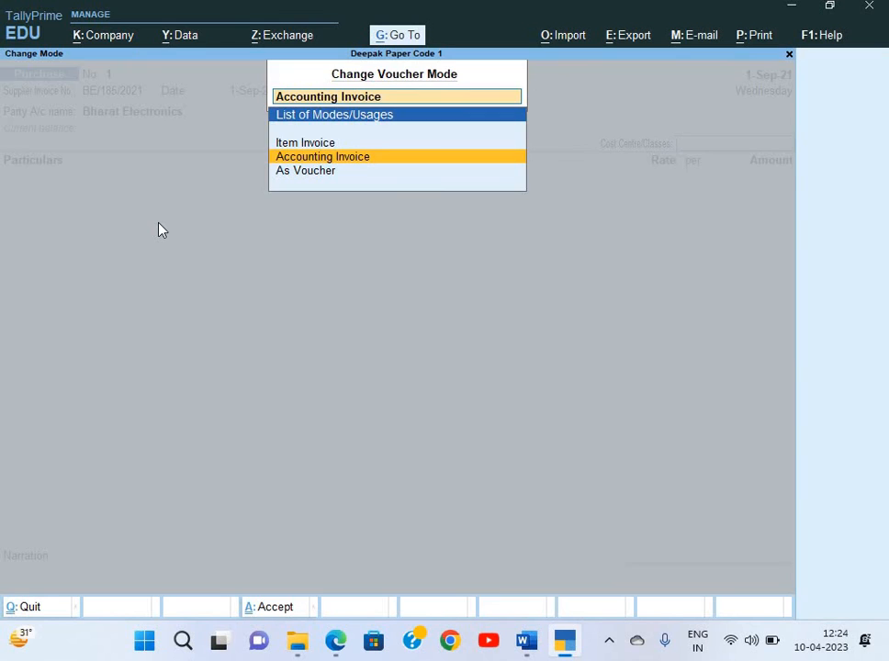
pyautogui.press('Up')
pyautogui.press('Return')
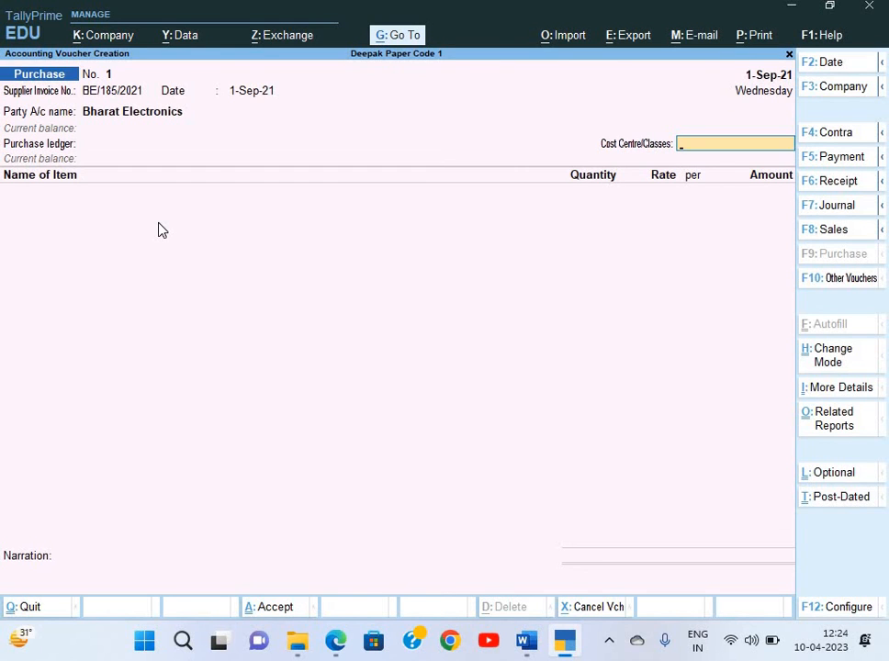
pyautogui.press('Return')
pyautogui.press('BackSpace')
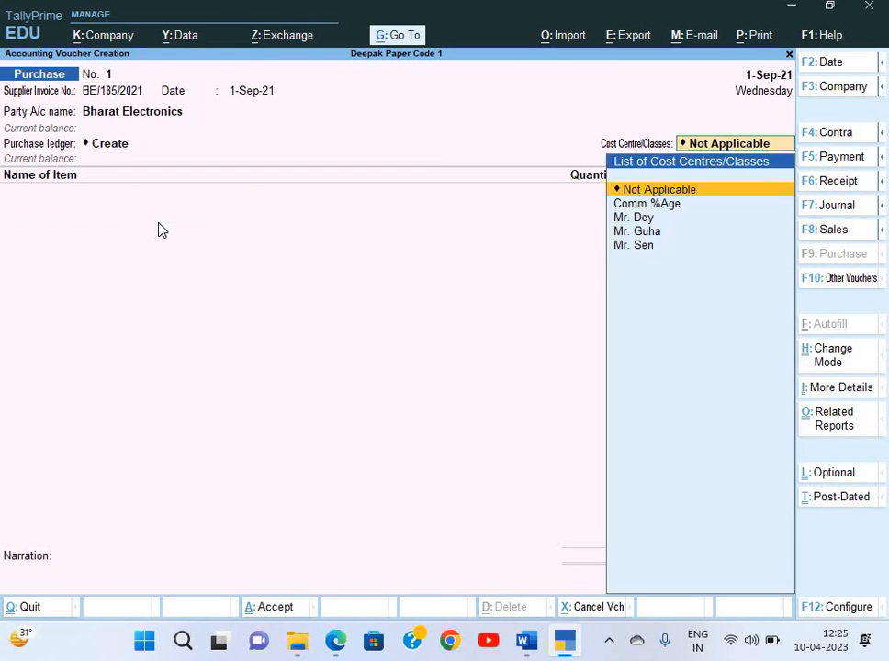
pyautogui.press('BackSpace')
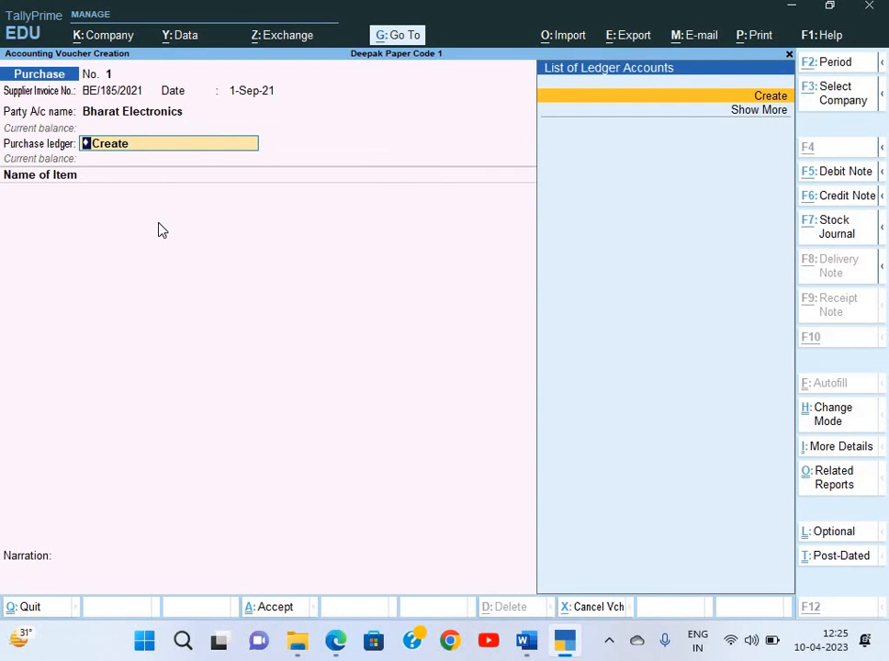
# Name a new ledger Purchase under Purchase Accounts with cost centres turned off
pyautogui.hotkey('alt', 'c')
pyautogui.write('Purcha')
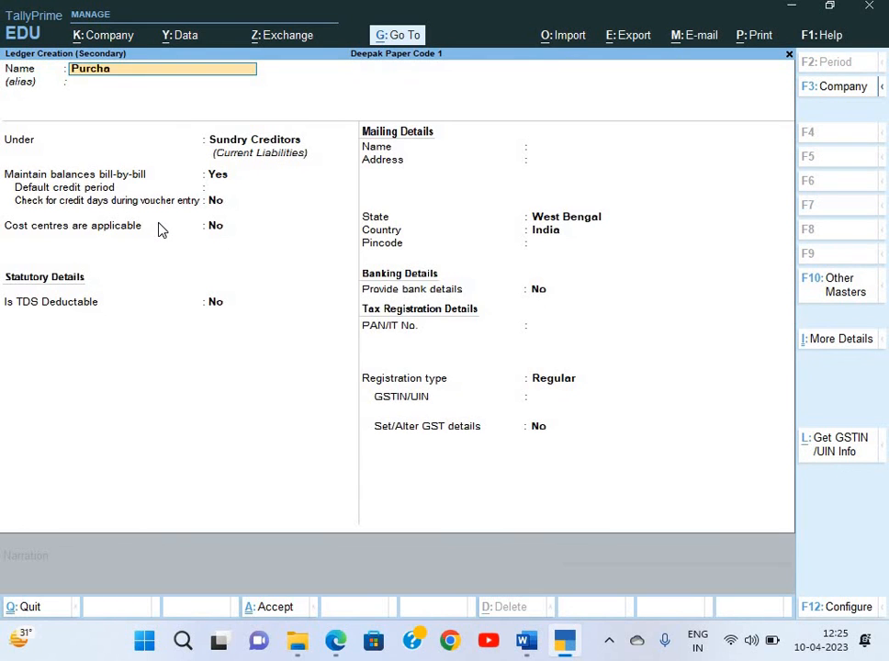
pyautogui.write('se')
pyautogui.press('Return')
pyautogui.write('Pur')
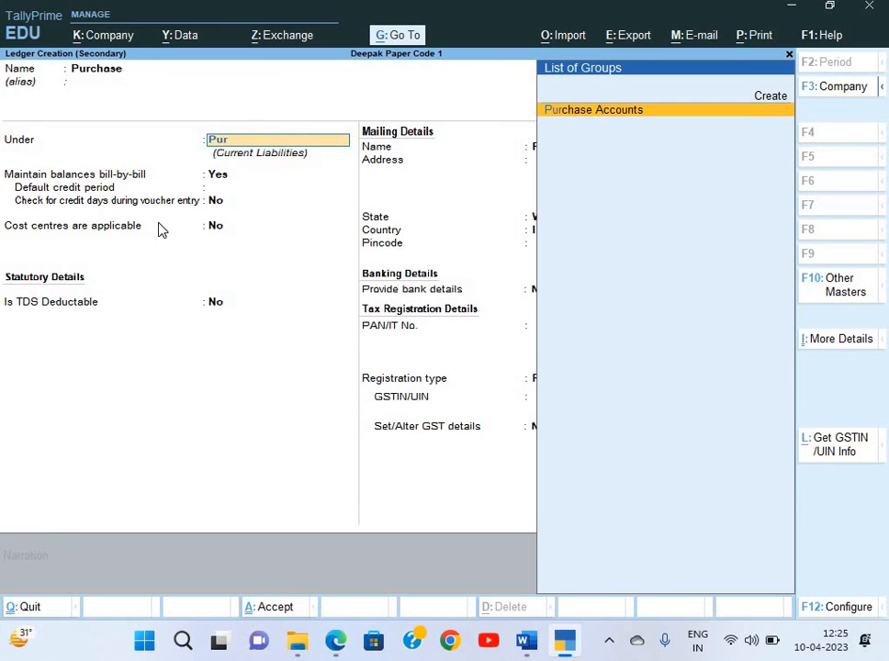
pyautogui.press('Return')
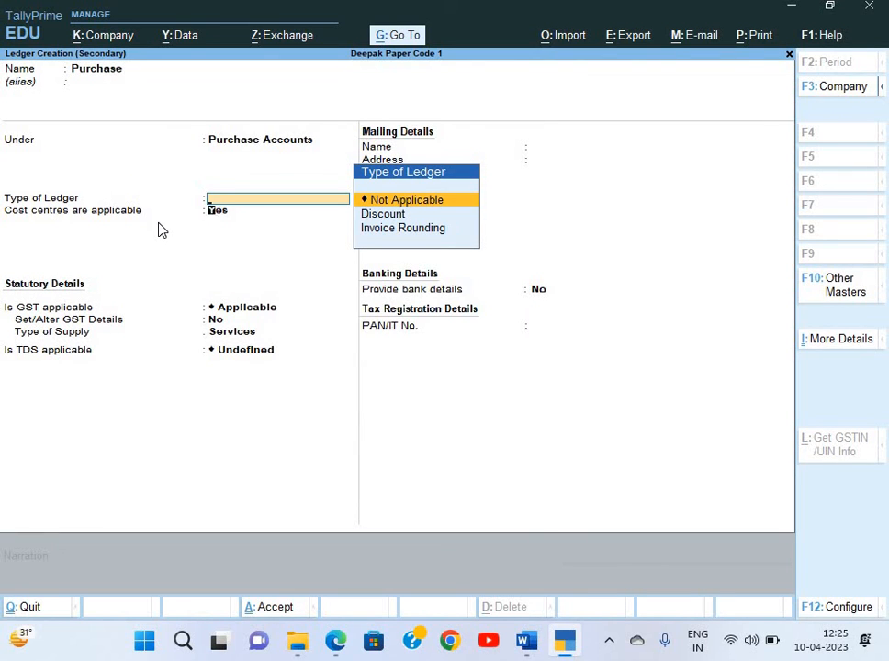
pyautogui.press('Return')
pyautogui.write('n')
pyautogui.press('Return')
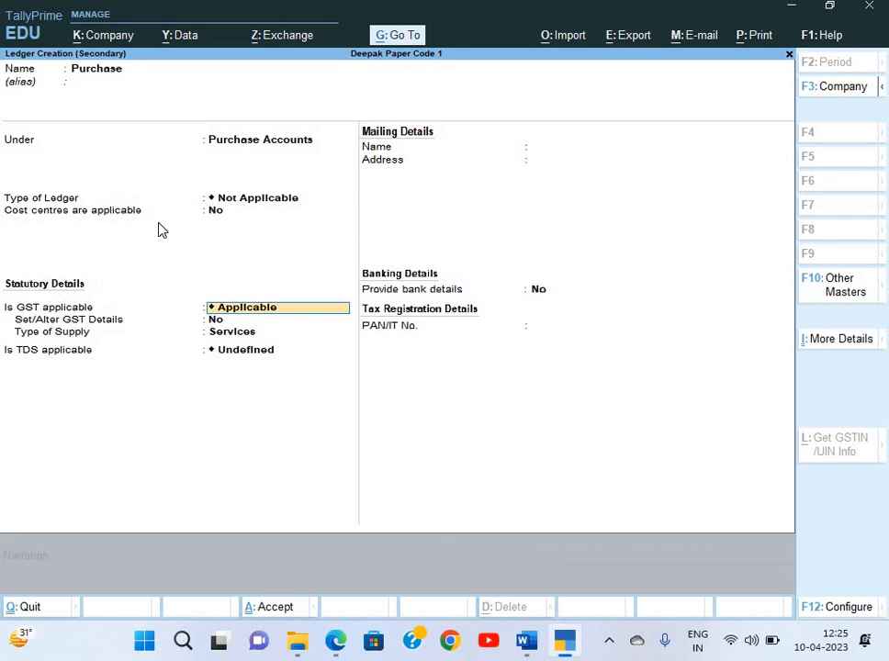
# Keep GST applicable with supply type Goods, set TDS Not Applicable, and save
pyautogui.press('Return')
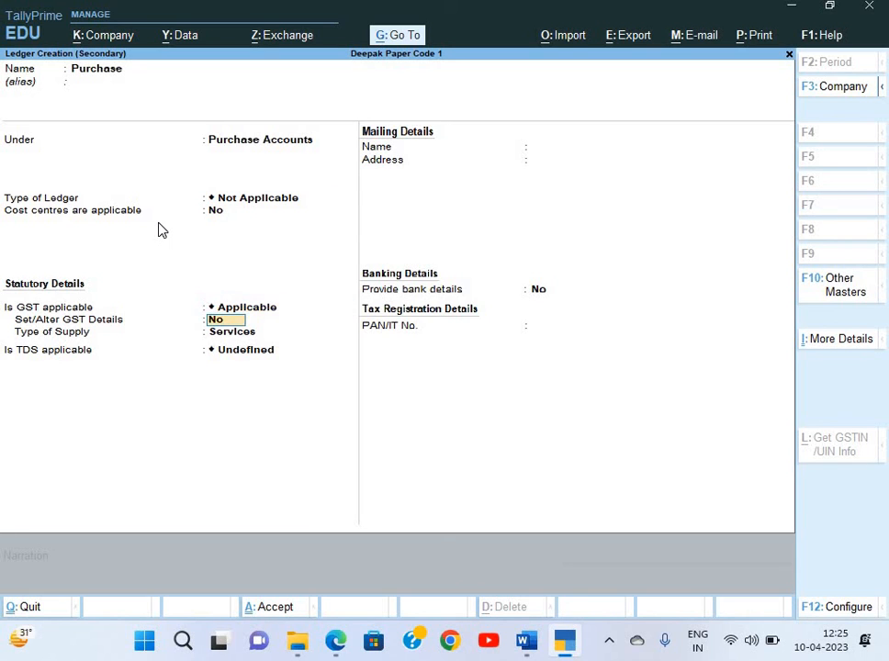
pyautogui.press('Return')
pyautogui.press('Up')
pyautogui.press('Return')
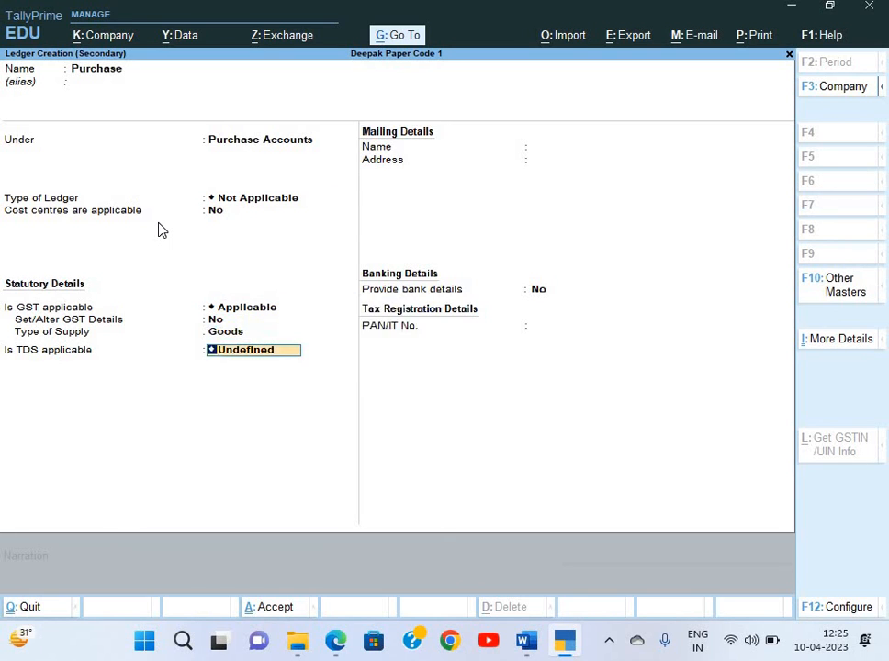
pyautogui.press('BackSpace')
pyautogui.press('Down')
pyautogui.press('Down')
pyautogui.press('Return')
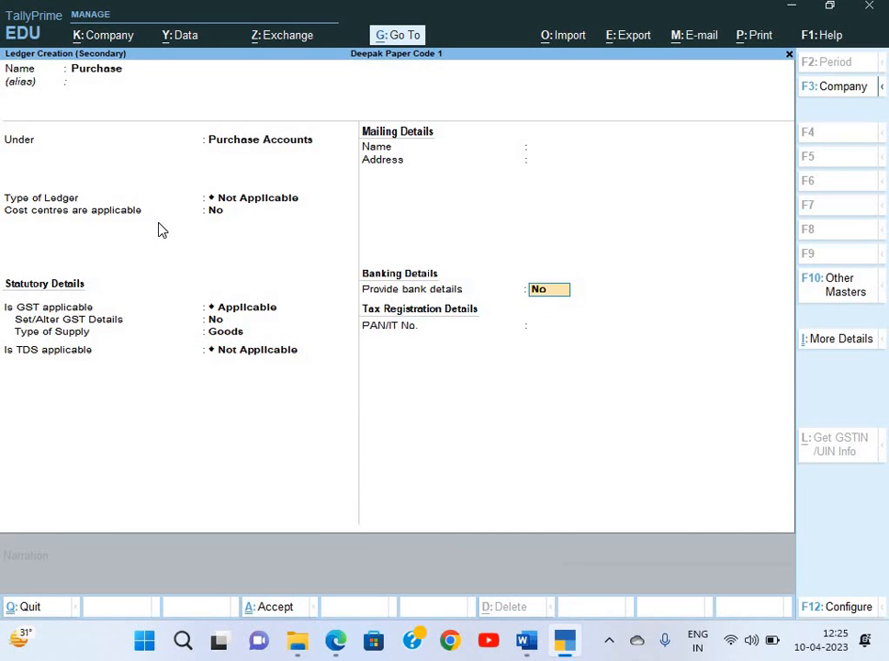
pyautogui.press('Return')
pyautogui.press('Return')
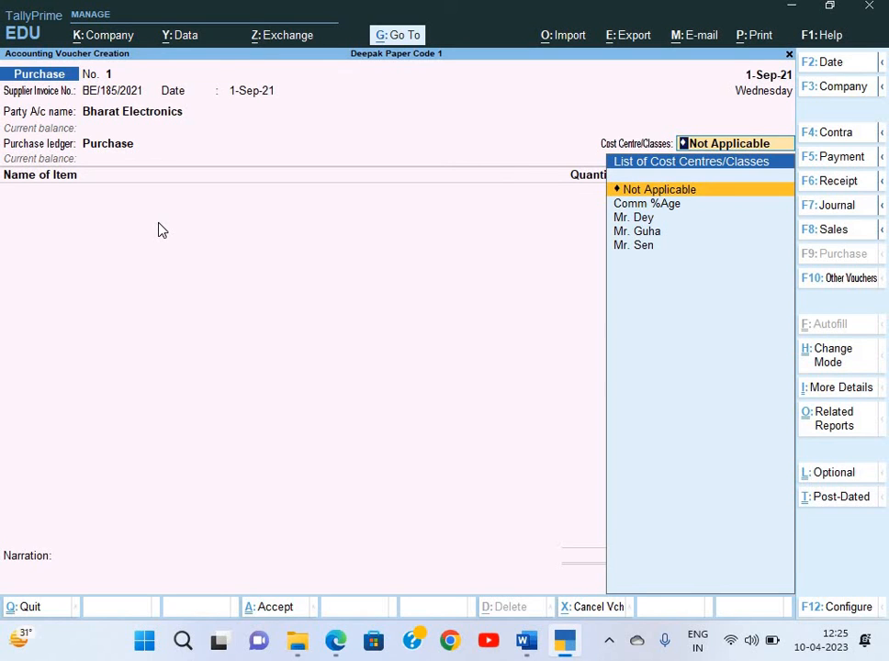
# Copy the product name Pendrive (64 GB) from the invoice PDF
pyautogui.press('Return')
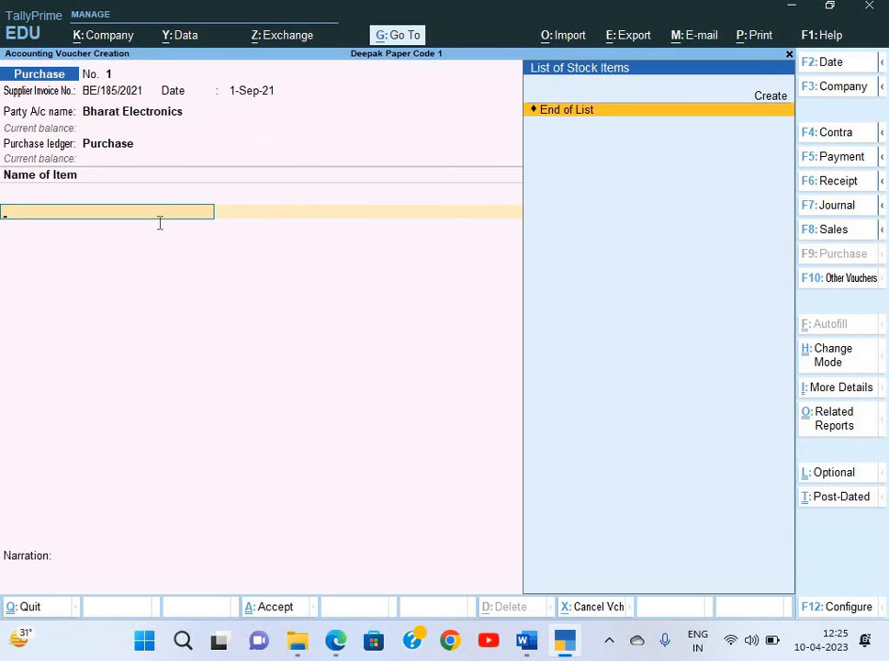
pyautogui.hotkey('alt', 'Tab')
pyautogui.hscroll(-10, 312, 370)
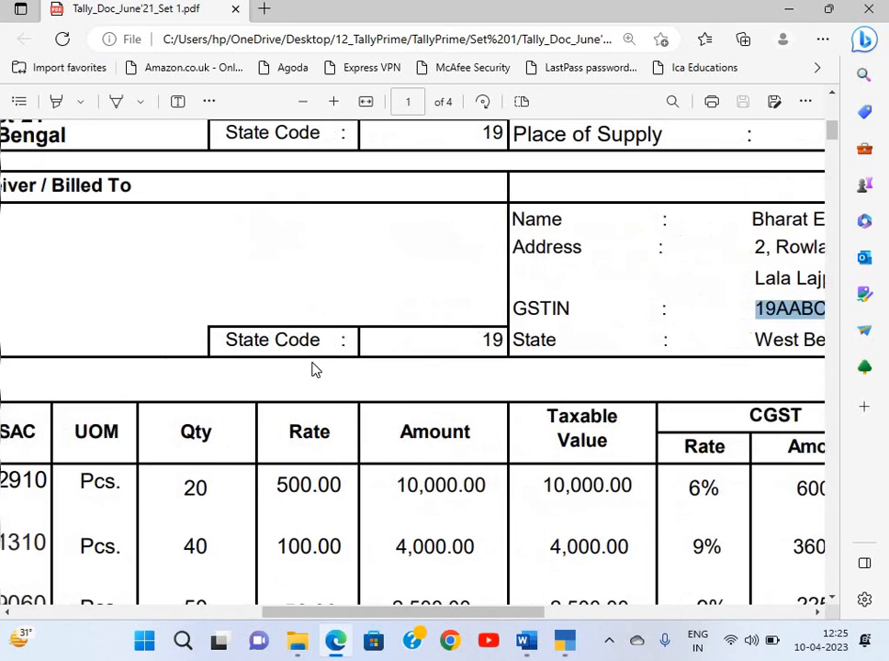
pyautogui.rightClick(311, 369)
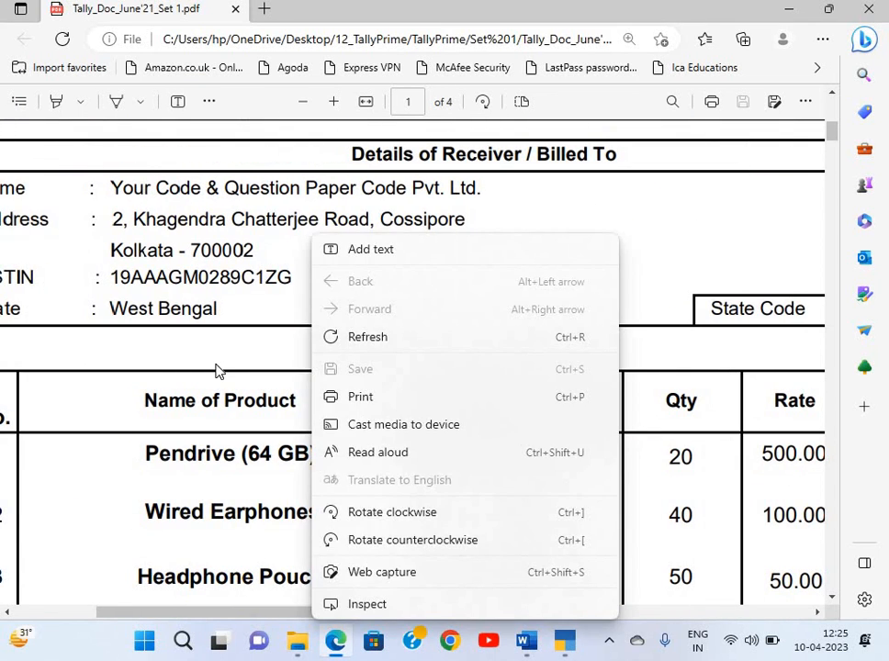
pyautogui.scroll(-3, 218, 370)
pyautogui.moveTo(147, 226); pyautogui.dragTo(321, 226)
pyautogui.hotkey('ctrl', 'c')
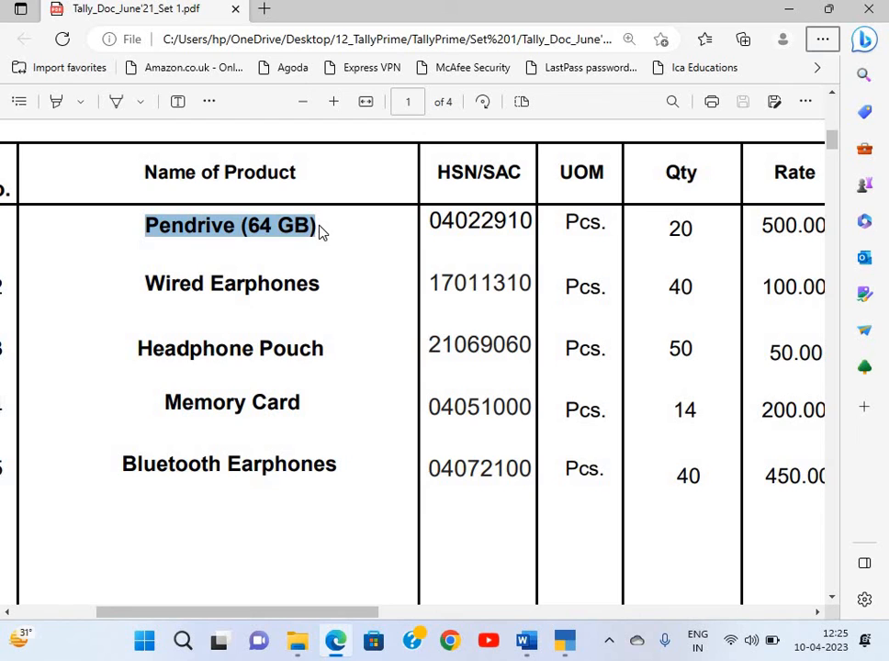
pyautogui.hotkey('alt', 'Tab')
# Create a stock item named Pendrive (64 GB) placed under Primary
pyautogui.hotkey('alt', 'c')
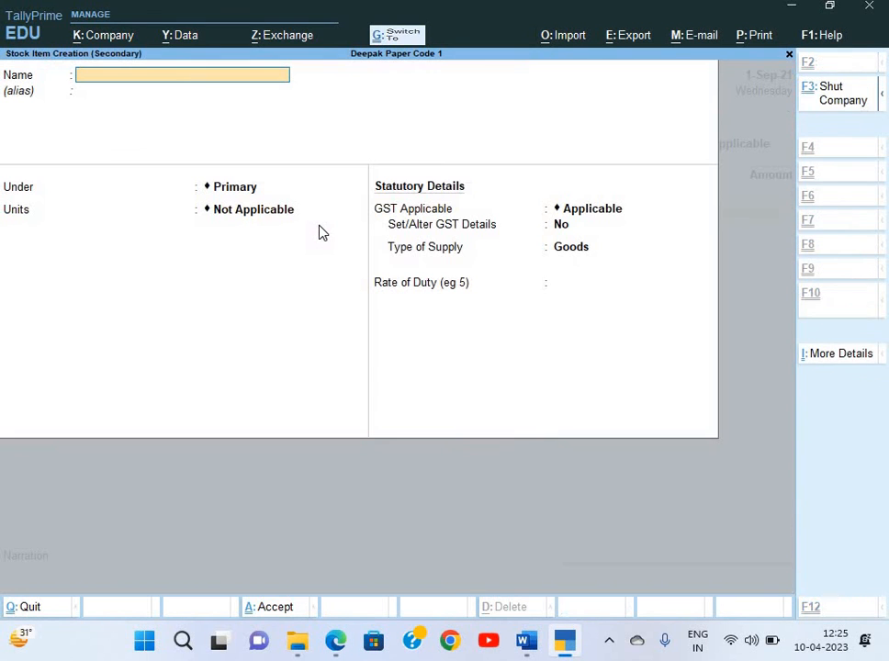
pyautogui.hotkey('ctrl', 'alt', 'v')
pyautogui.hotkey('alt', 'Tab')
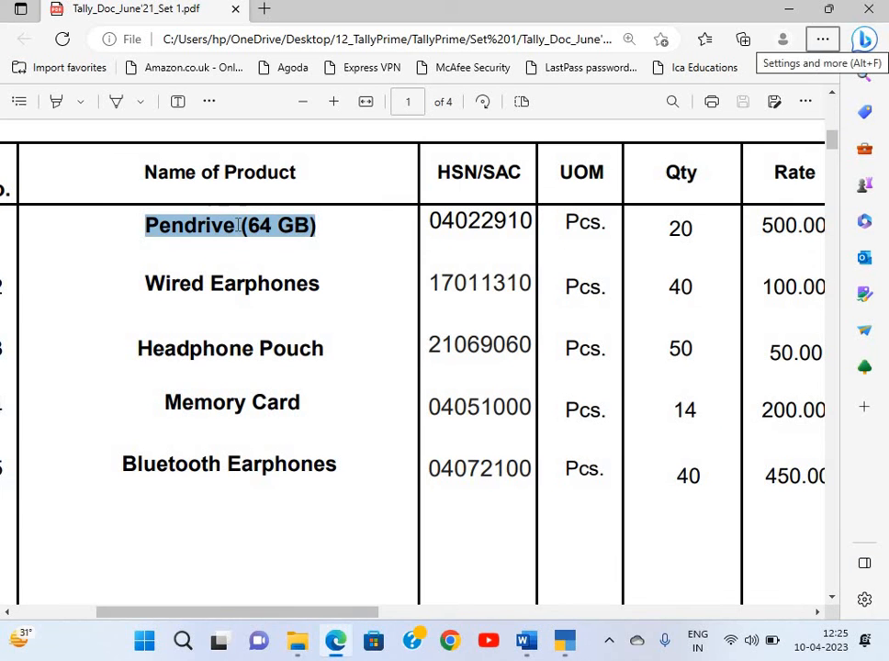
pyautogui.moveTo(152, 234); pyautogui.dragTo(314, 226)
pyautogui.hotkey('ctrl', 'c')
pyautogui.hotkey('alt', 'Tab')
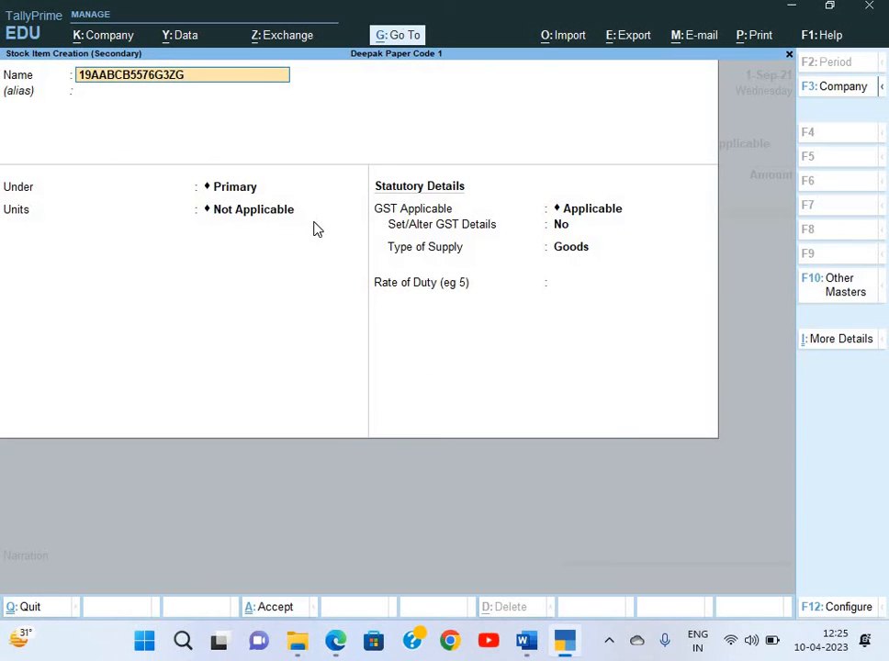
pyautogui.press('BackSpace')
pyautogui.press('BackSpace')
pyautogui.press('BackSpace')
pyautogui.press('BackSpace')
pyautogui.press('BackSpace')
pyautogui.press('BackSpace')
pyautogui.press('BackSpace')
pyautogui.press('BackSpace')
pyautogui.press('BackSpace')
pyautogui.press('BackSpace')
pyautogui.press('BackSpace')
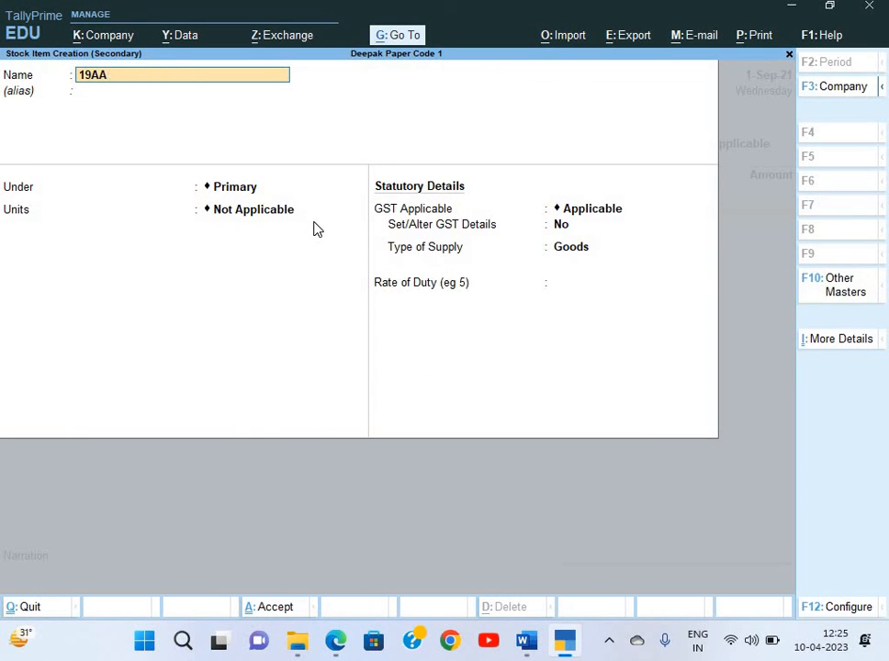
pyautogui.hotkey('ctrl', 'alt', 'v')
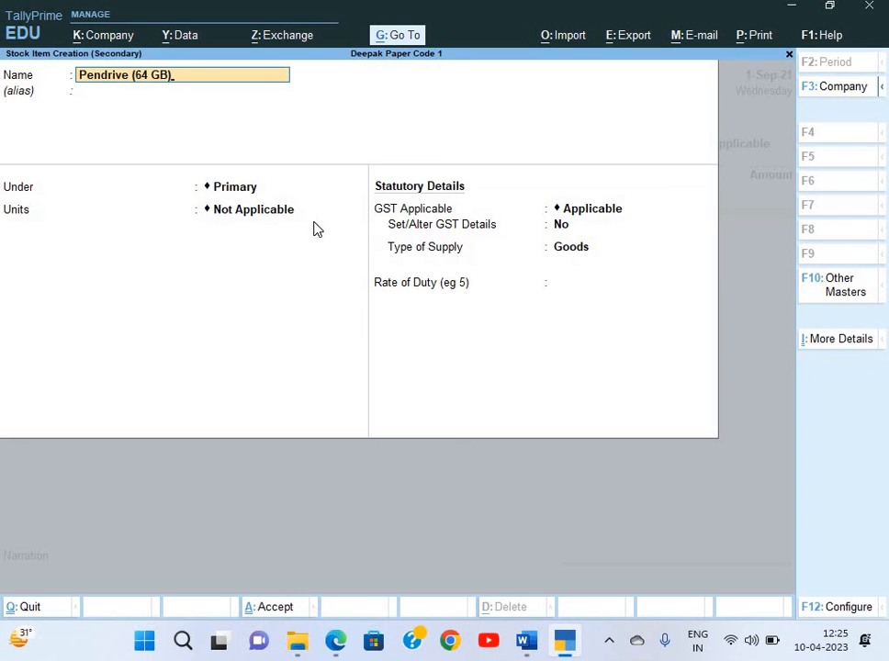
pyautogui.press('Return')
pyautogui.press('Return')
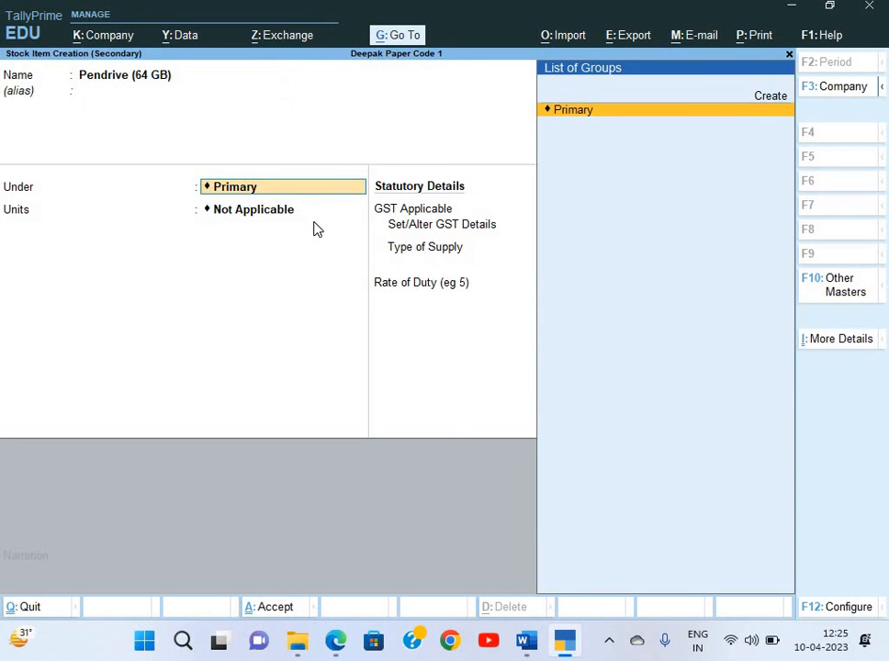
pyautogui.press('Return')
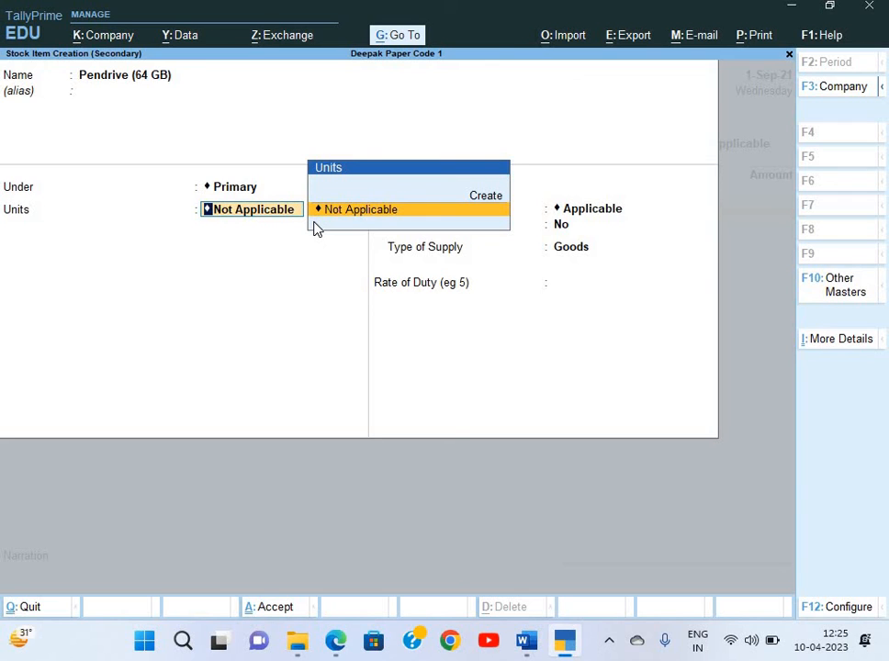
# Create unit Pcs, formal name Pieces, UQC PCS-PIECES, and assign it to Pendrive
pyautogui.hotkey('alt', 'c')
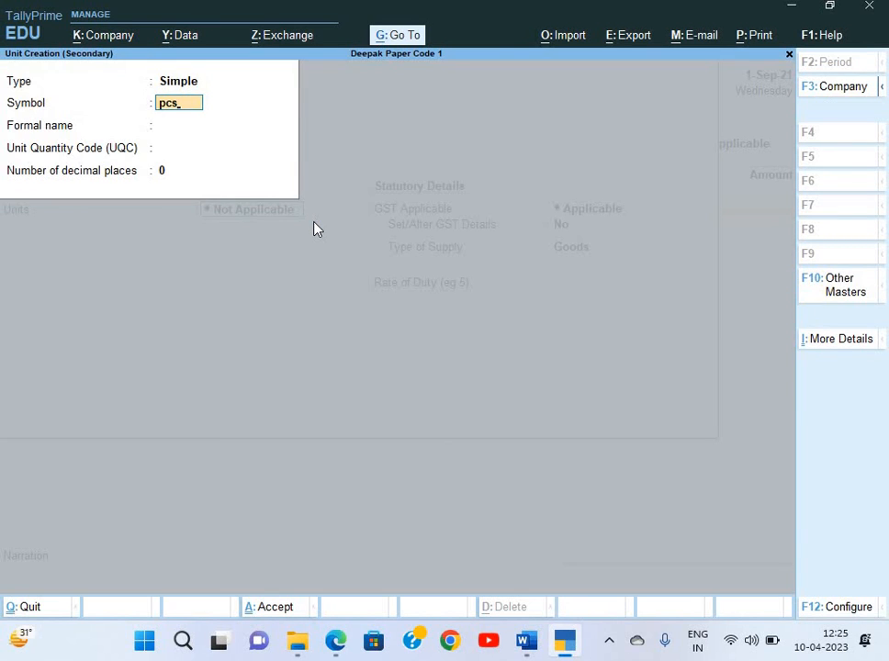
pyautogui.write('pCS')
pyautogui.press('Return')
pyautogui.press('BackSpace')
pyautogui.write('Pcs')
pyautogui.press('Return')
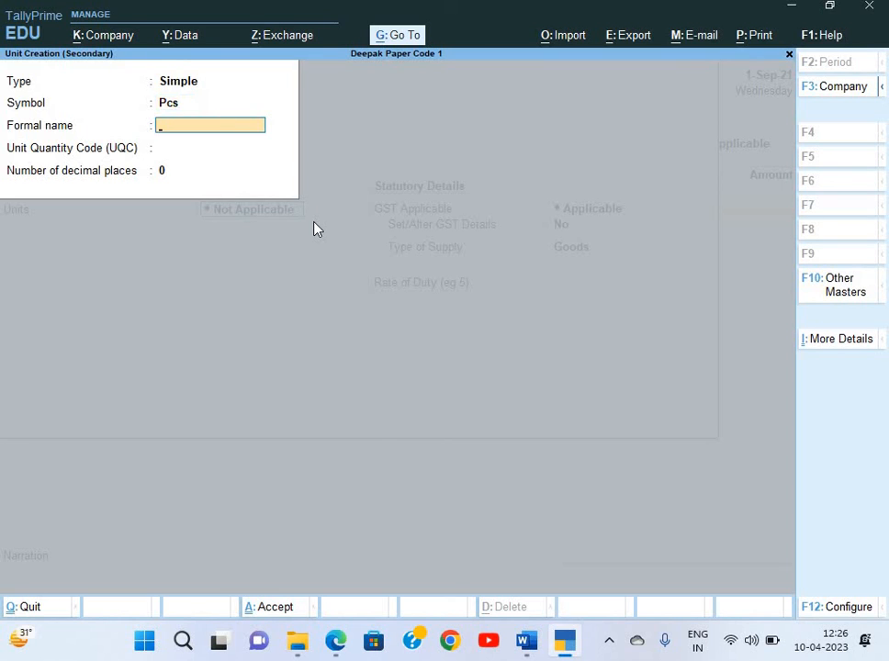
pyautogui.write('Piecew')
pyautogui.press('Return')
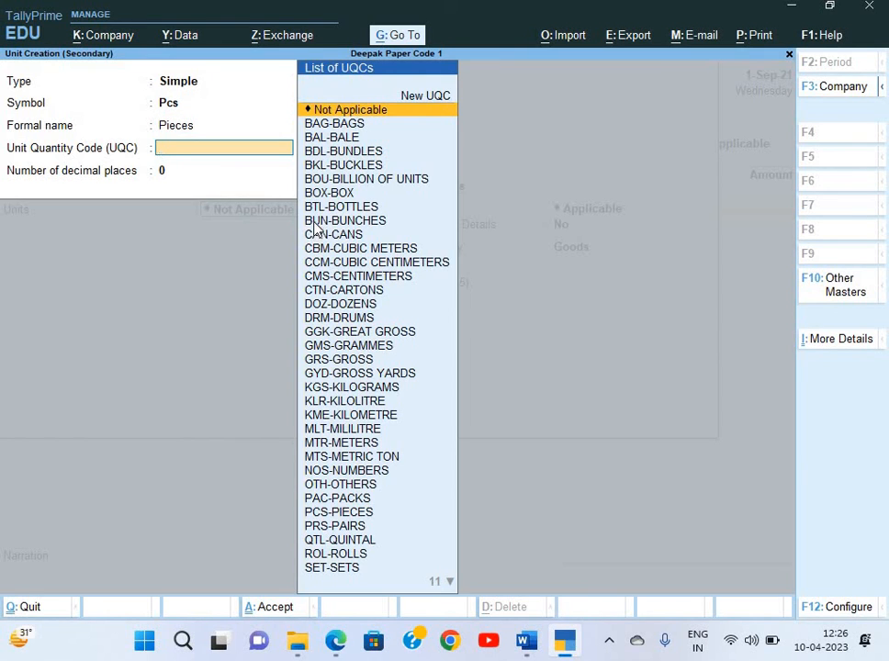
pyautogui.write('p')
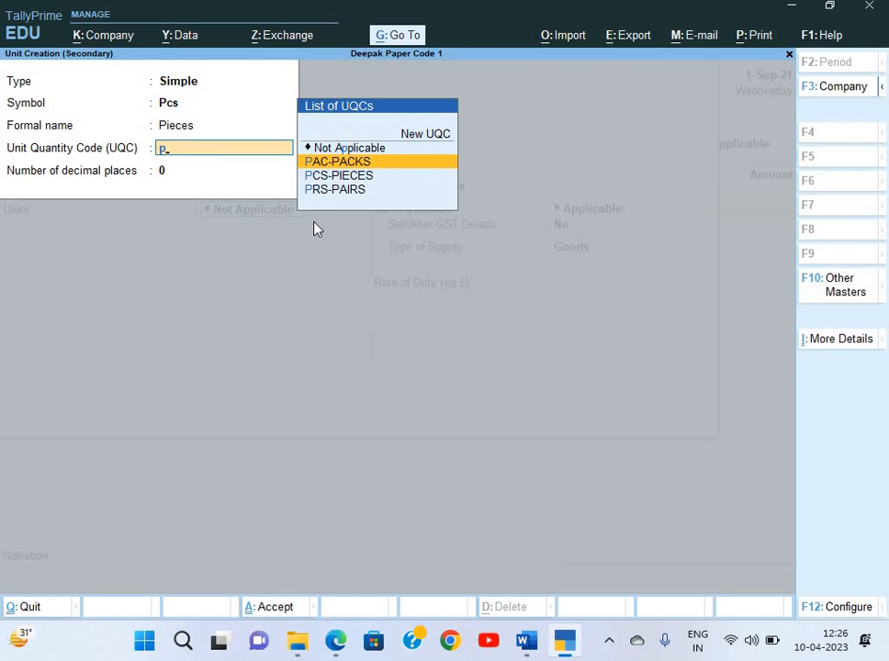
pyautogui.press('Down')
pyautogui.press('Return')
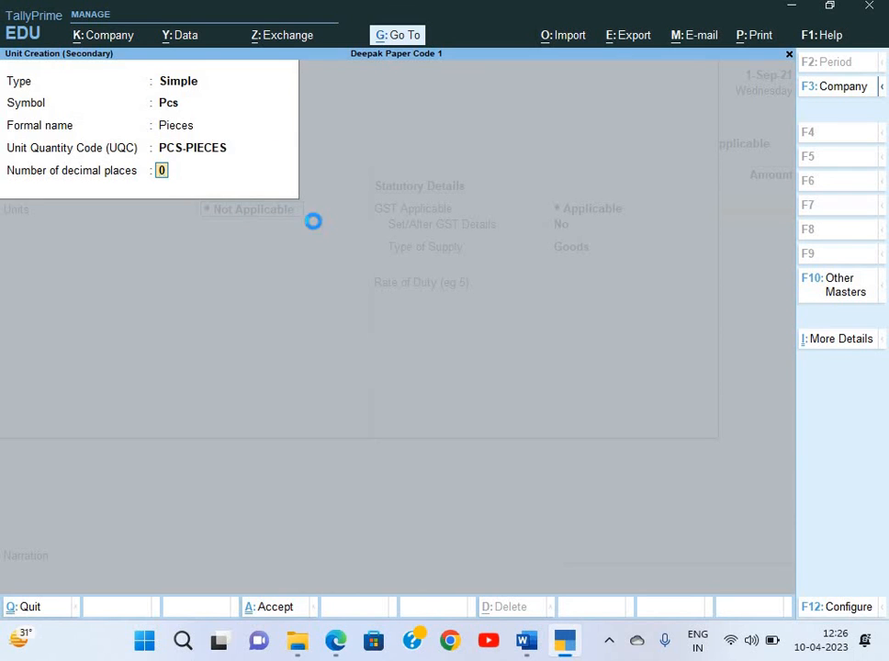
pyautogui.press('Return')
pyautogui.press('Return')
pyautogui.press('Return')
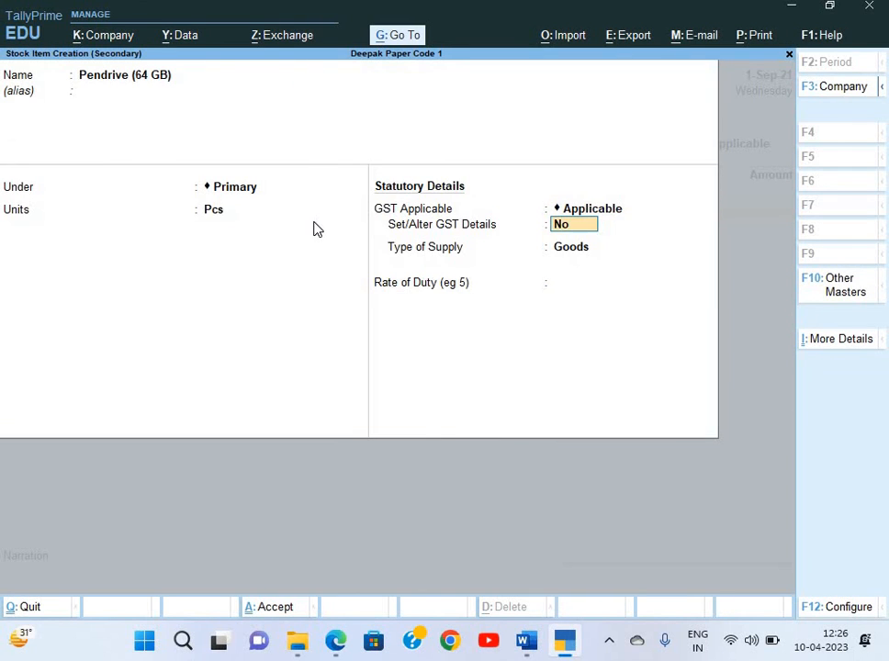
# Turn on the item's GST details and set the description to Pendrive
pyautogui.write('y')
pyautogui.press('Return')
pyautogui.hotkey('alt', 'Tab')
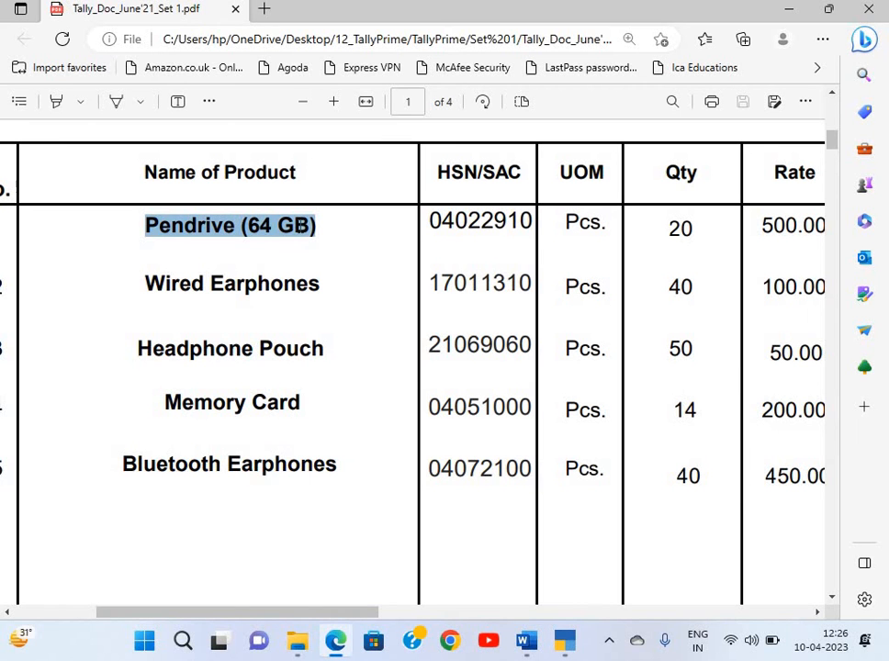
pyautogui.hotkey('ctrl', 'c')
pyautogui.hotkey('alt', 'Tab')
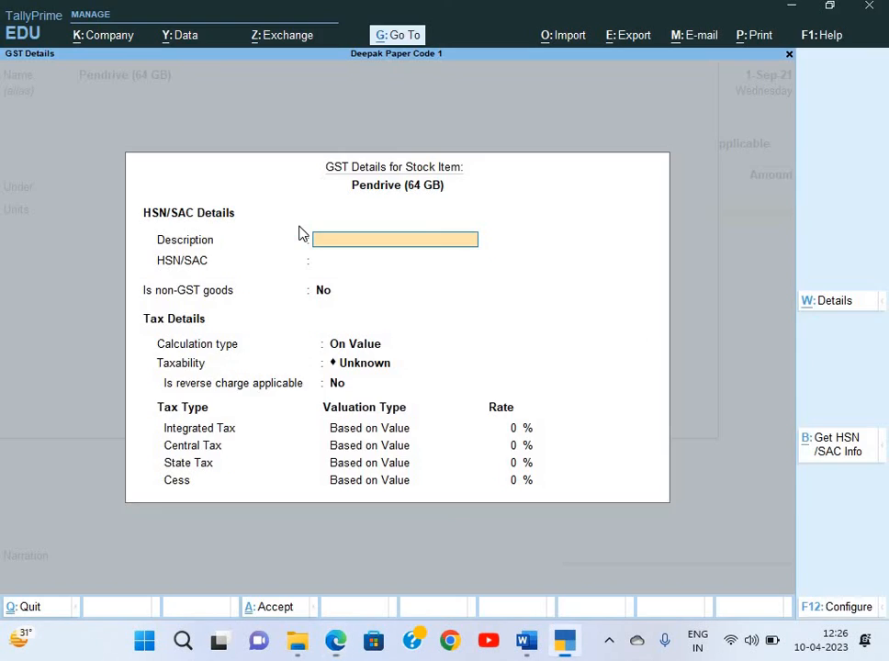
pyautogui.hotkey('ctrl', 'alt', 'v')
pyautogui.press('BackSpace')
pyautogui.press('BackSpace')
pyautogui.press('BackSpace')
pyautogui.press('BackSpace')
pyautogui.press('Return')
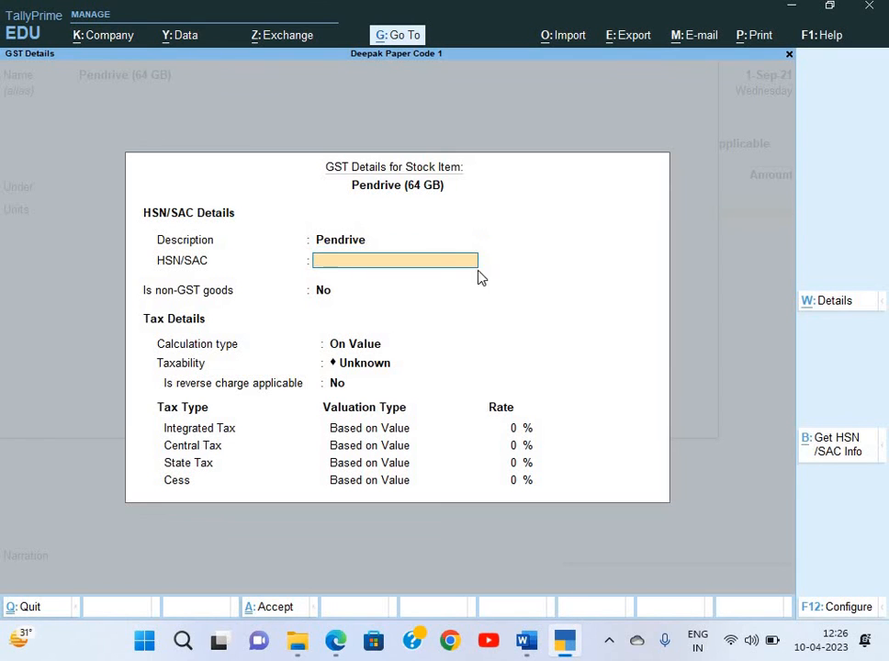
# Enter HSN code 04022910 copied from the invoice
pyautogui.hotkey('alt', 'Tab')
pyautogui.doubleClick(528, 224)
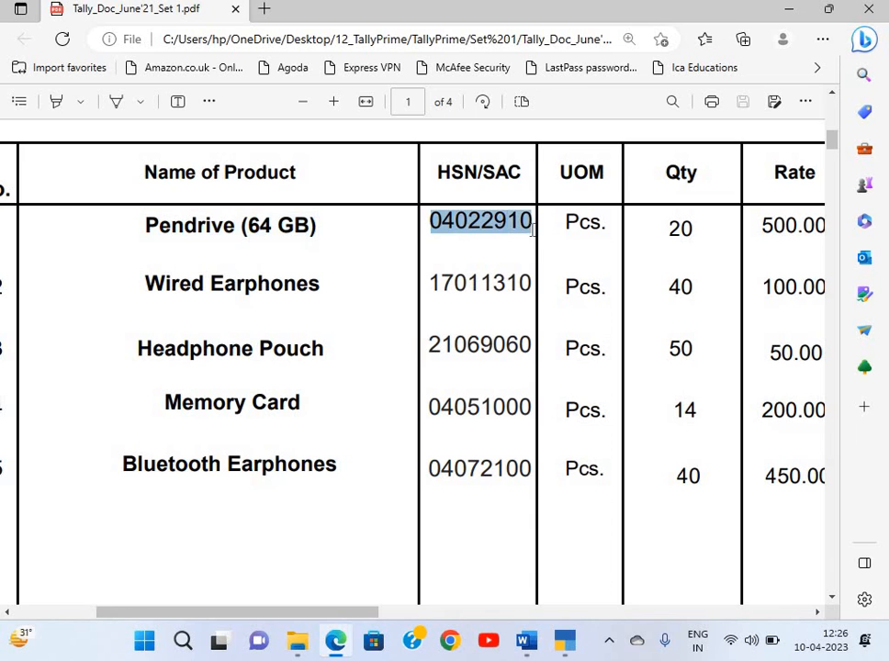
pyautogui.hotkey('ctrl', 'c')
pyautogui.hotkey('alt', 'Tab')
pyautogui.hotkey('ctrl', 'v')
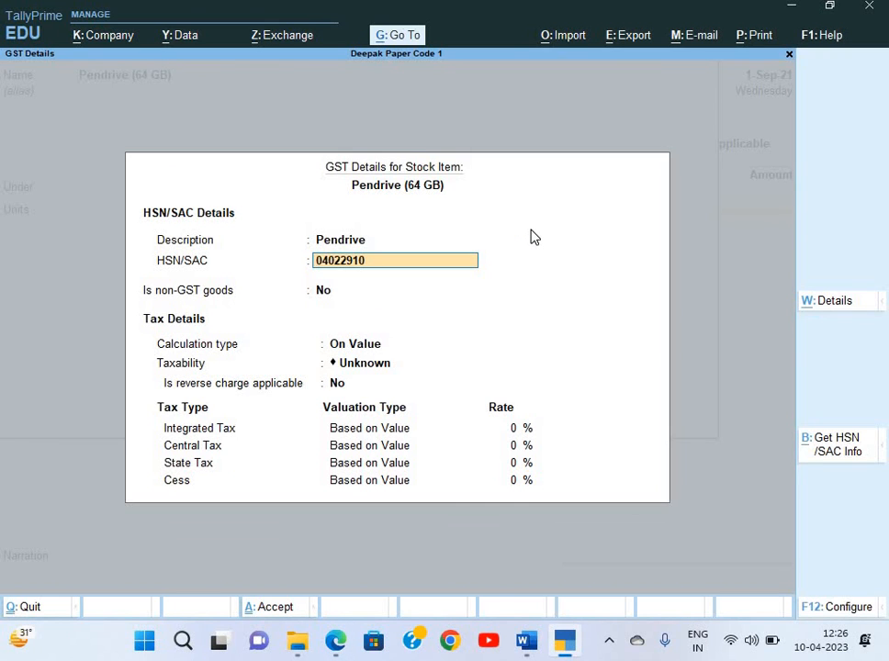
pyautogui.press('Return')
pyautogui.press('Return')
# Mark the item Taxable at 12% integrated tax and save the stock item
pyautogui.press('Return')
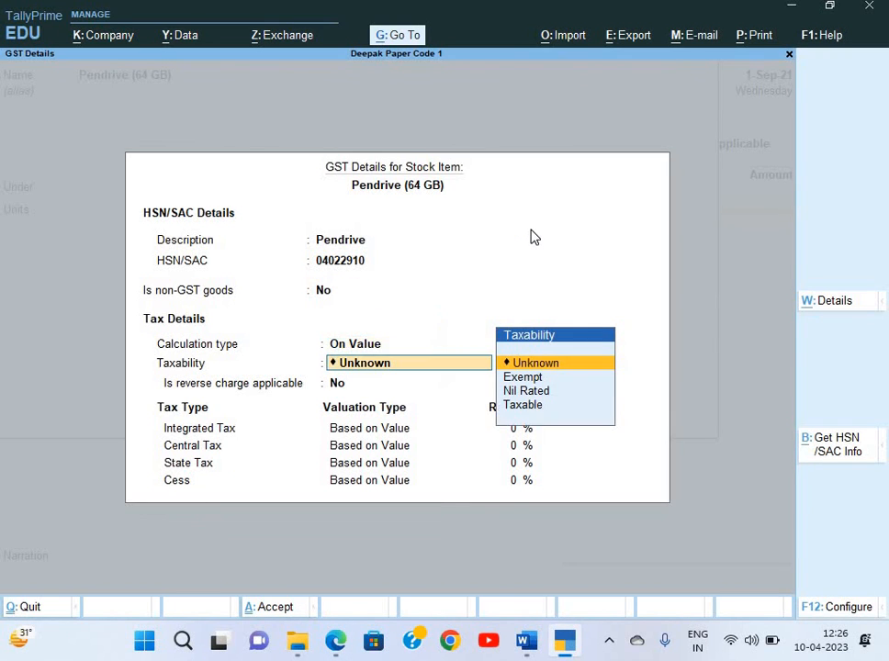
pyautogui.press('Down')
pyautogui.press('Down')
pyautogui.press('Down')
pyautogui.press('Return')
pyautogui.press('Return')
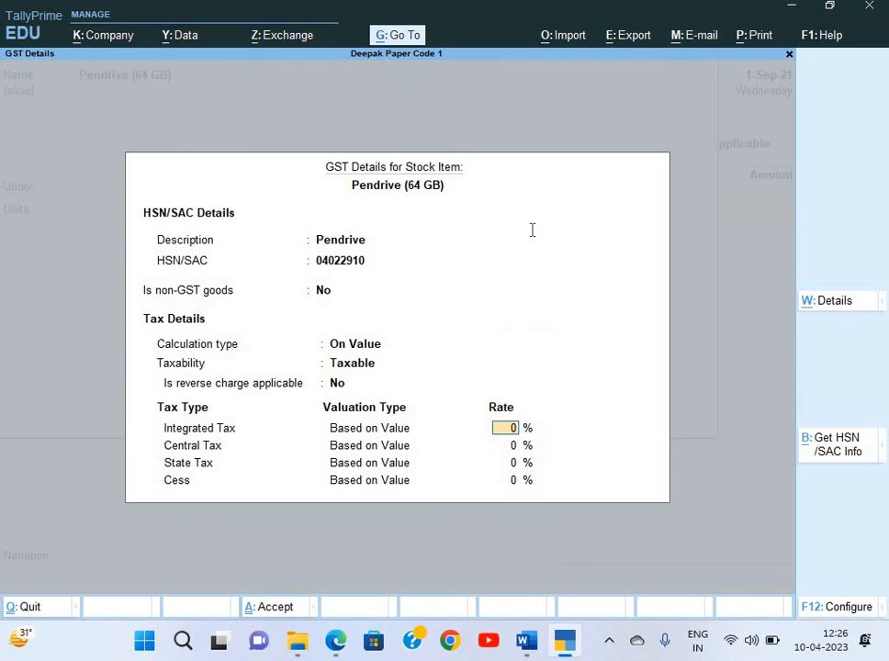
pyautogui.hotkey('alt', 'Tab')
pyautogui.hscroll(5, 680, 229)
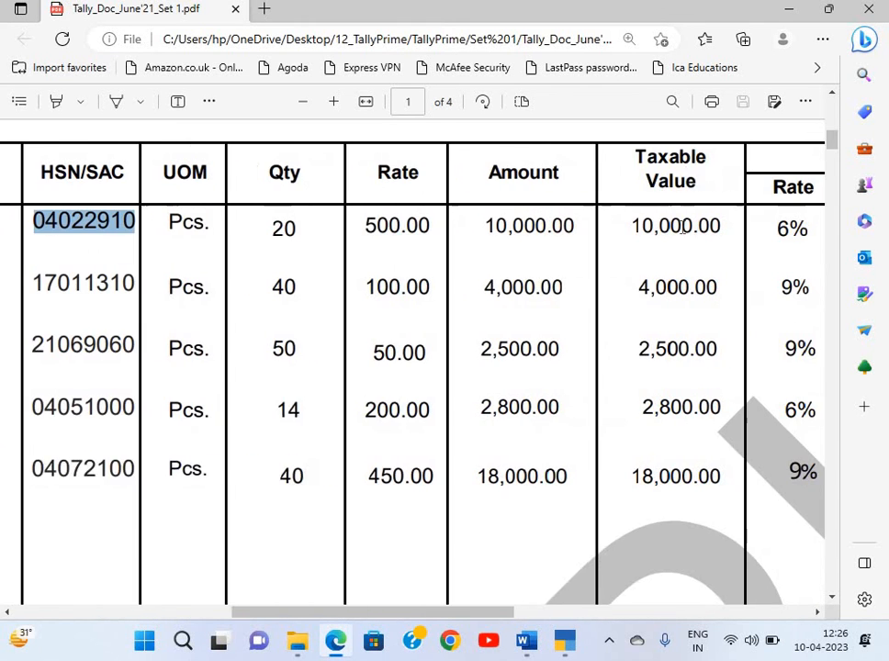
pyautogui.hotkey('alt', 'Tab')
pyautogui.write('1')
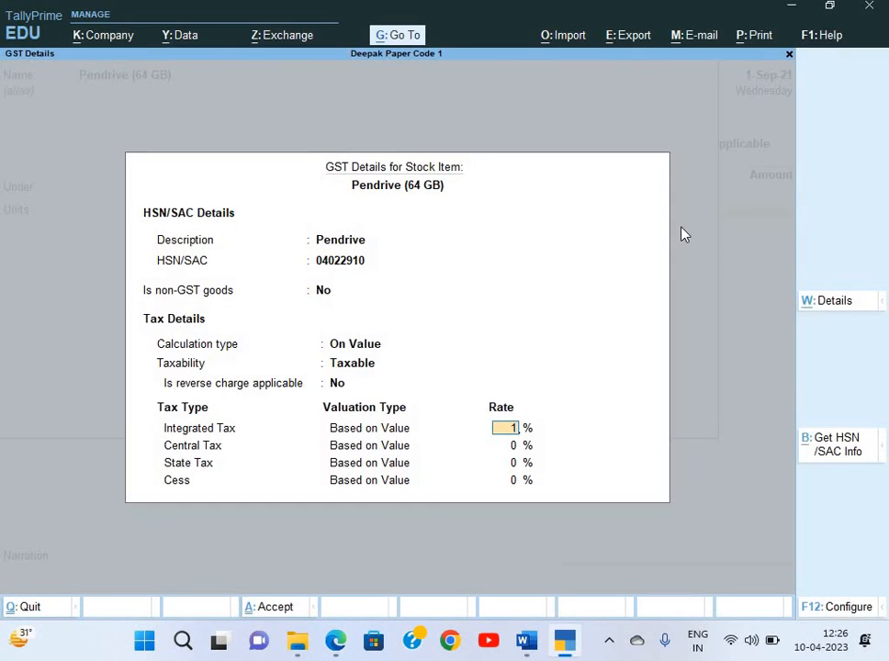
pyautogui.write('2')
pyautogui.press('Return')
pyautogui.press('Return')
pyautogui.press('Return')
pyautogui.press('Return')
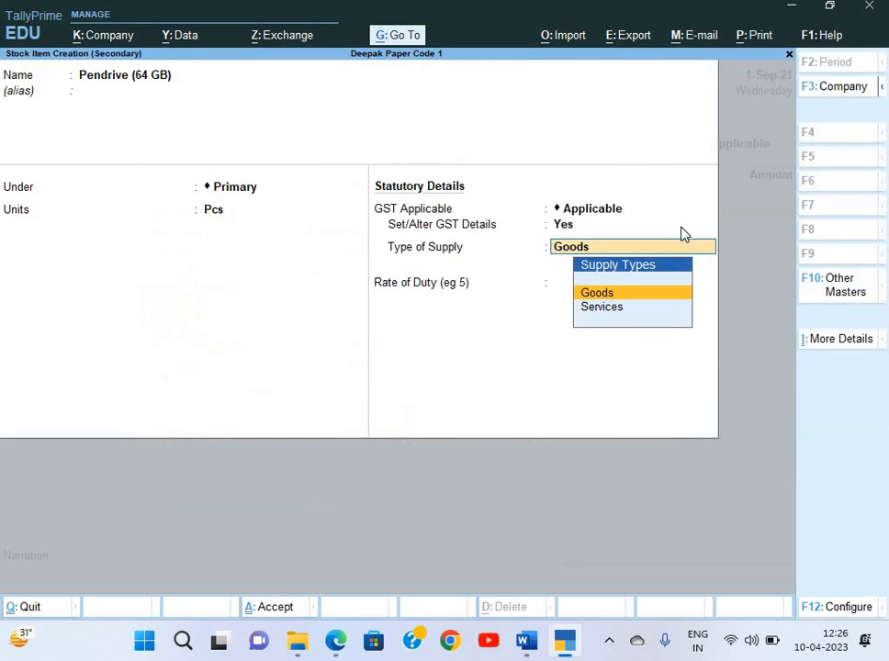
pyautogui.hotkey('ctrl', 'a')
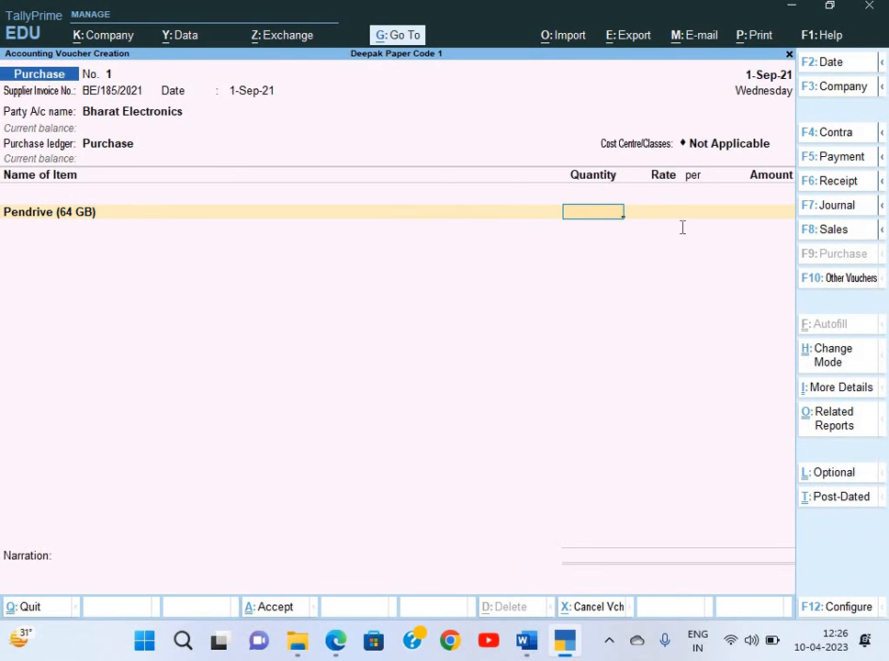
# Enter quantity 20 Pcs and rate 500 for Pendrive (64 GB) on the voucher
pyautogui.hotkey('alt', 'Tab')
pyautogui.hscroll(-2, 503, 265)
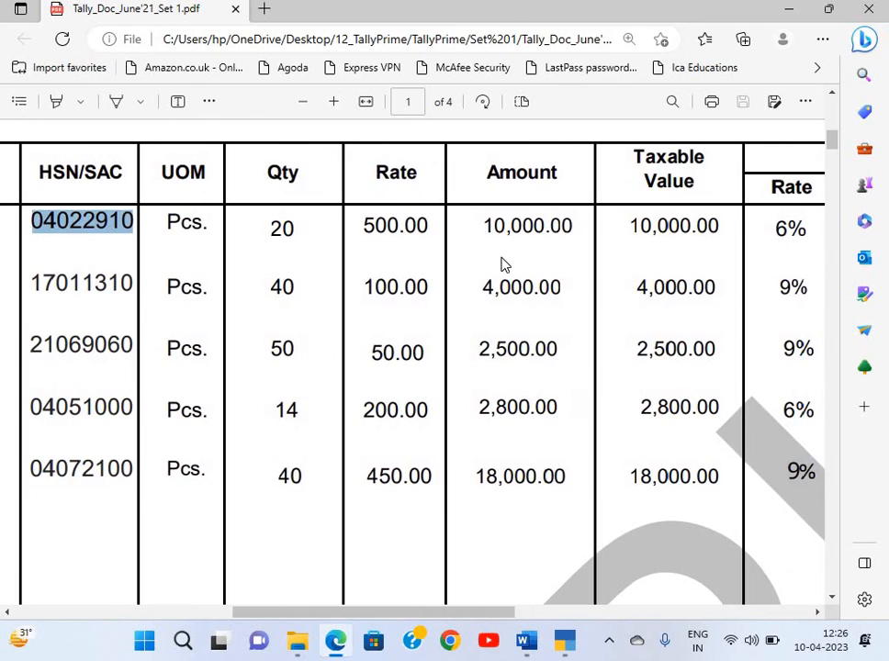
pyautogui.hotkey('alt', 'Tab')
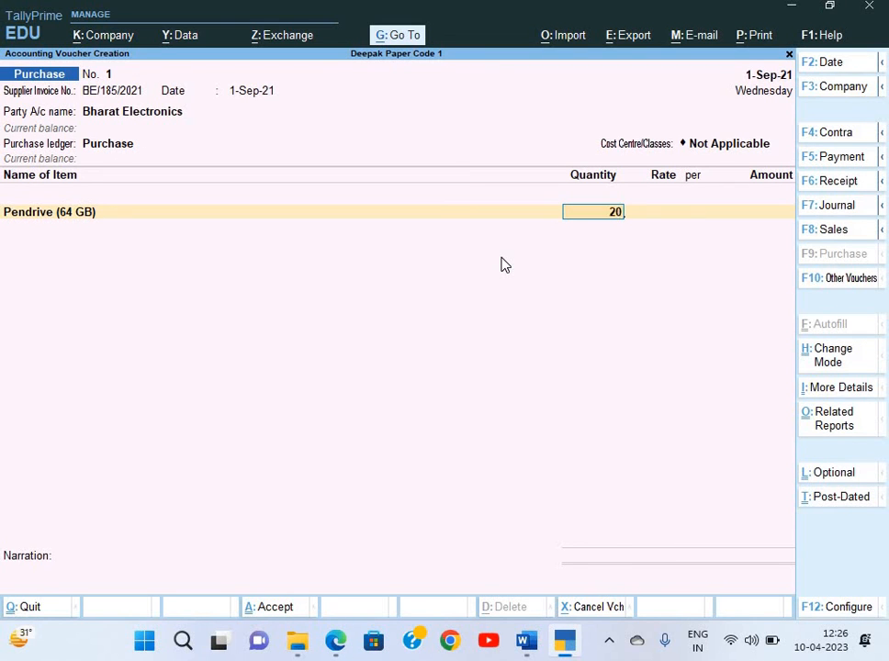
pyautogui.write('20')
pyautogui.press('Return')
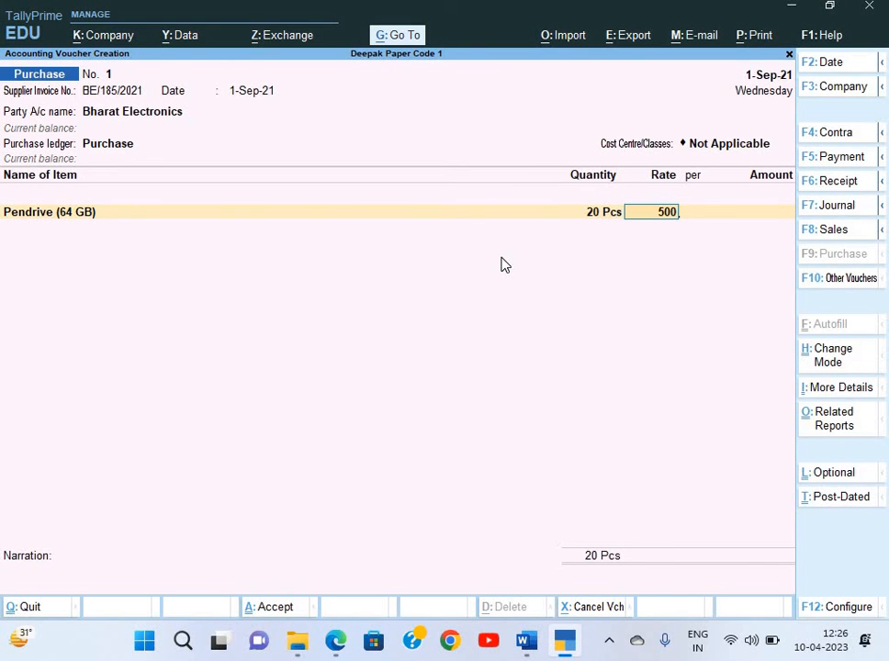
pyautogui.write('500')
pyautogui.press('Return')
pyautogui.press('Return')
pyautogui.press('Return')
pyautogui.hotkey('alt', 'Tab')
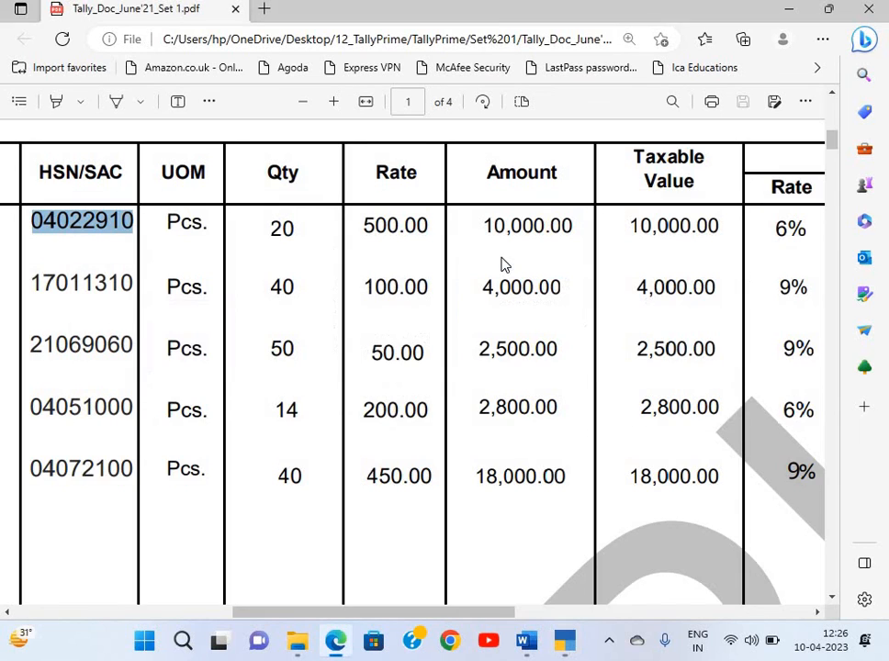
pyautogui.hscroll(-10, 501, 264)
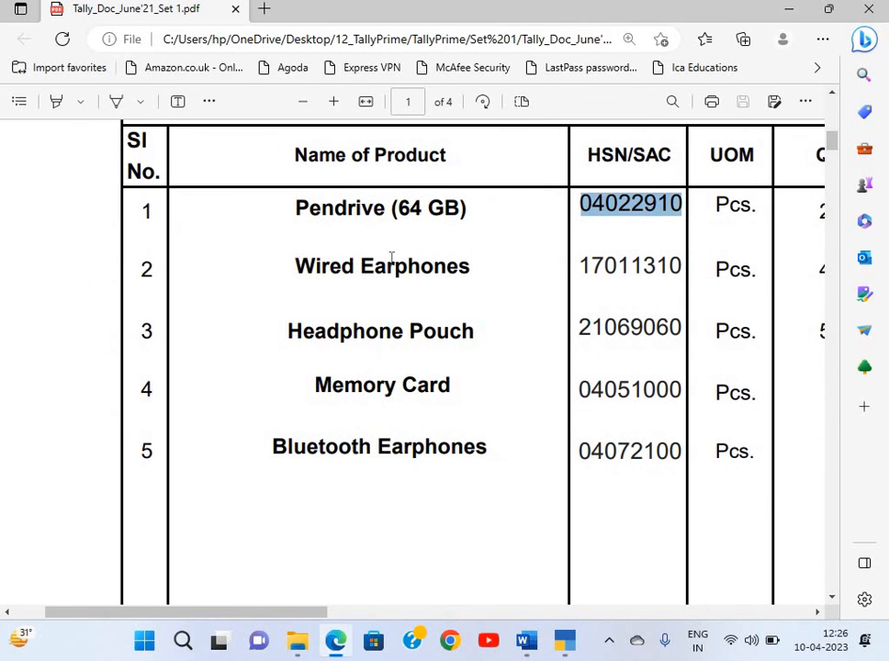
# Start a new stock item named Wired Earphones, taking the name from the invoice PDF
pyautogui.moveTo(294, 267); pyautogui.dragTo(479, 276)
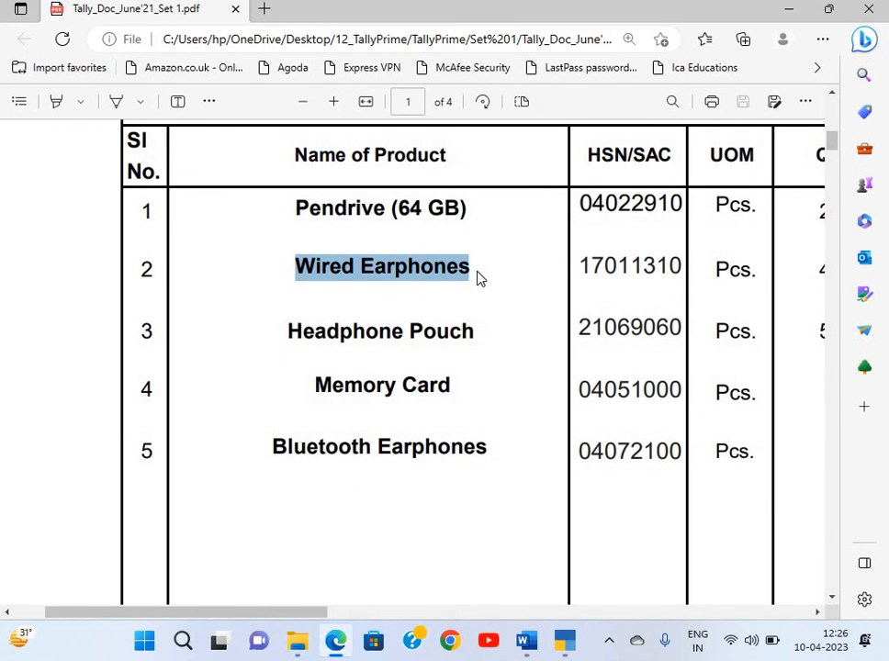
pyautogui.hotkey('alt', 'Tab')
pyautogui.hotkey('ctrl', 'v')
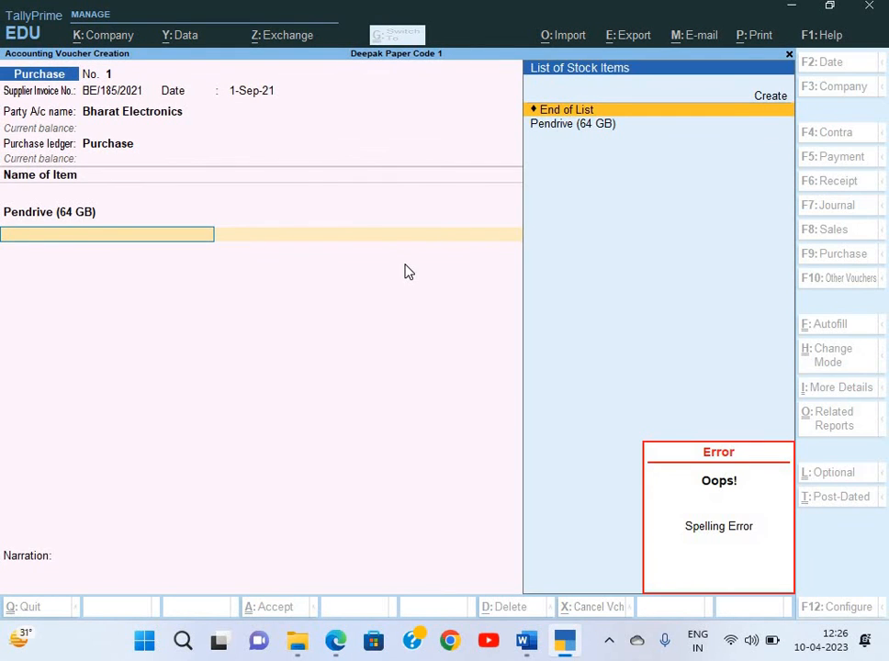
pyautogui.hotkey('alt', 'c')
pyautogui.hotkey('ctrl', 'v')
# Keep Wired Earphones under Primary in Pcs with GST applicable, and open its GST details
pyautogui.press('Return')
pyautogui.press('Return')
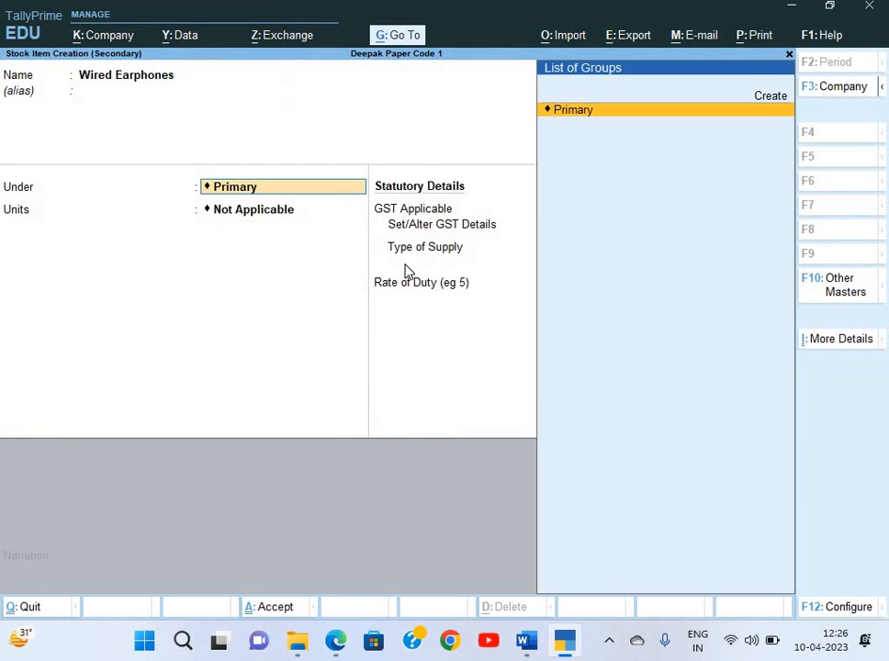
pyautogui.press('Return')
pyautogui.press('Down')
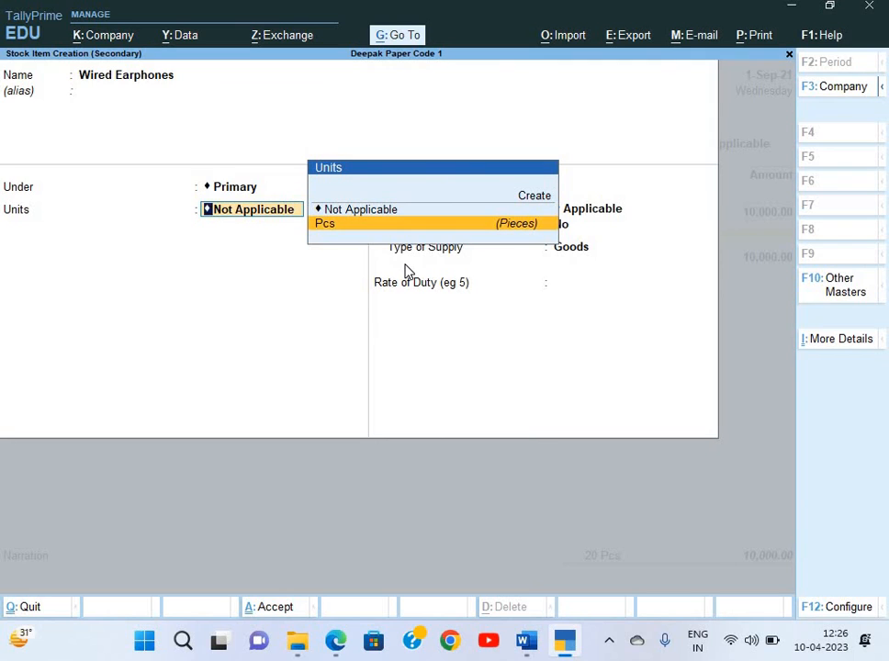
pyautogui.press('Return')
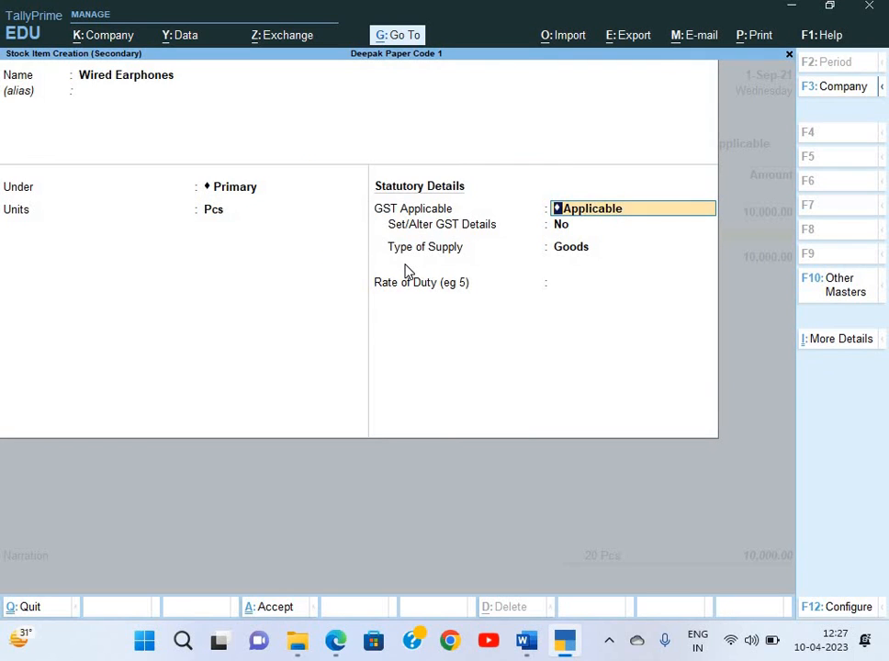
pyautogui.press('Return')
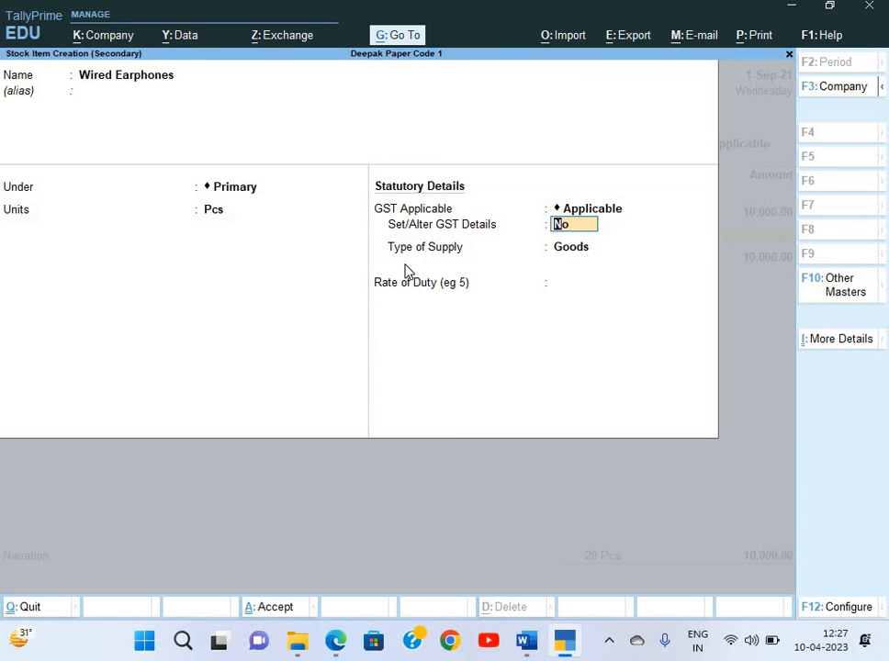
pyautogui.write('y')
pyautogui.press('Return')
pyautogui.hotkey('alt', 'Tab')
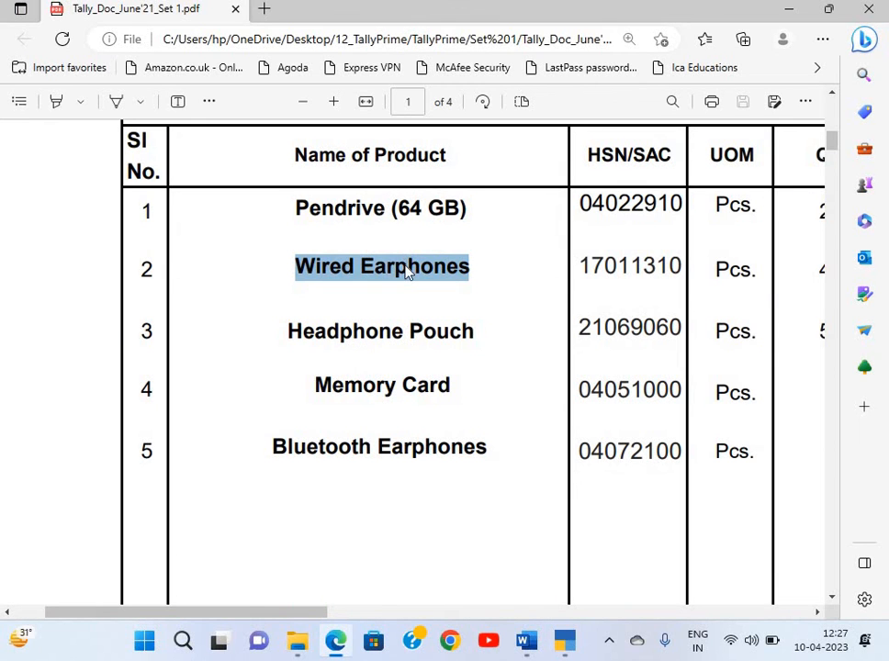
pyautogui.hotkey('alt', 'Tab')
# Enter Wired Earphones as the description and 17011310 as the HSN/SAC code
pyautogui.hotkey('ctrl', 'alt', 'v')
pyautogui.press('Return')
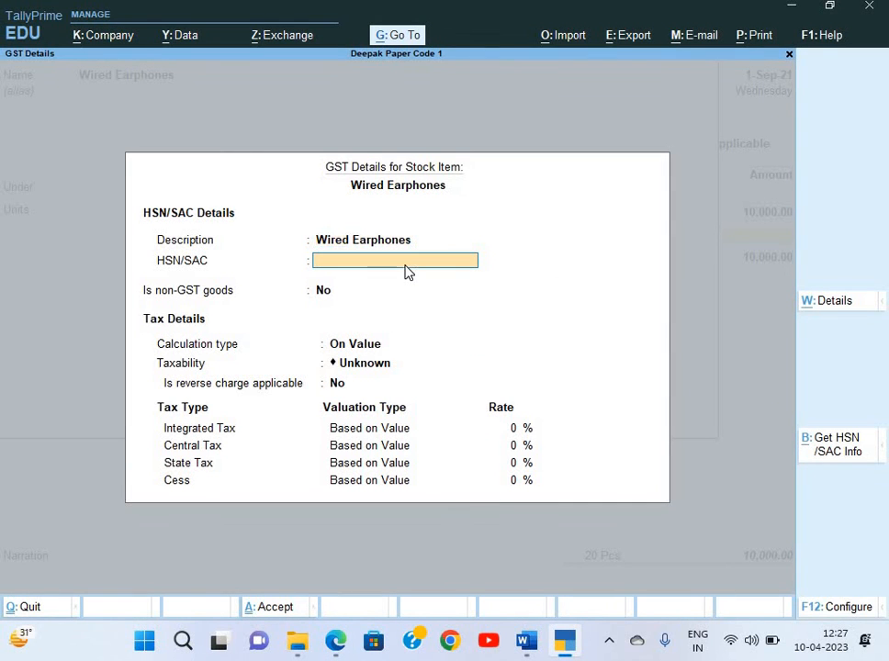
pyautogui.hotkey('alt', 'Tab')
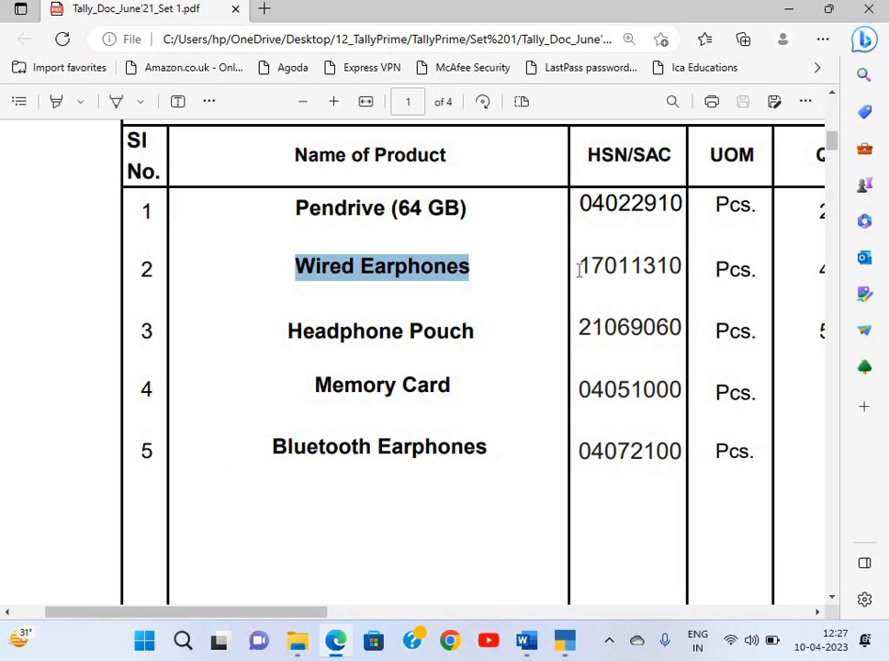
pyautogui.moveTo(578, 266); pyautogui.dragTo(680, 276)
pyautogui.hotkey('ctrl', 'c')
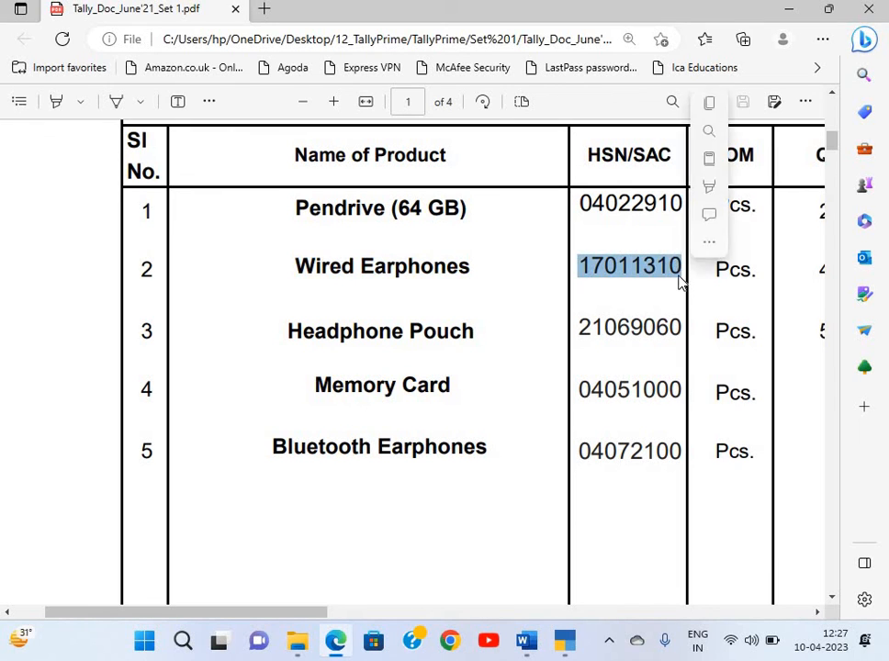
pyautogui.hotkey('alt', 'Tab')
pyautogui.hotkey('ctrl', 'alt', 'v')
pyautogui.press('Return')
# Mark the goods as Taxable on value with an 18% integrated tax rate
pyautogui.press('Return')
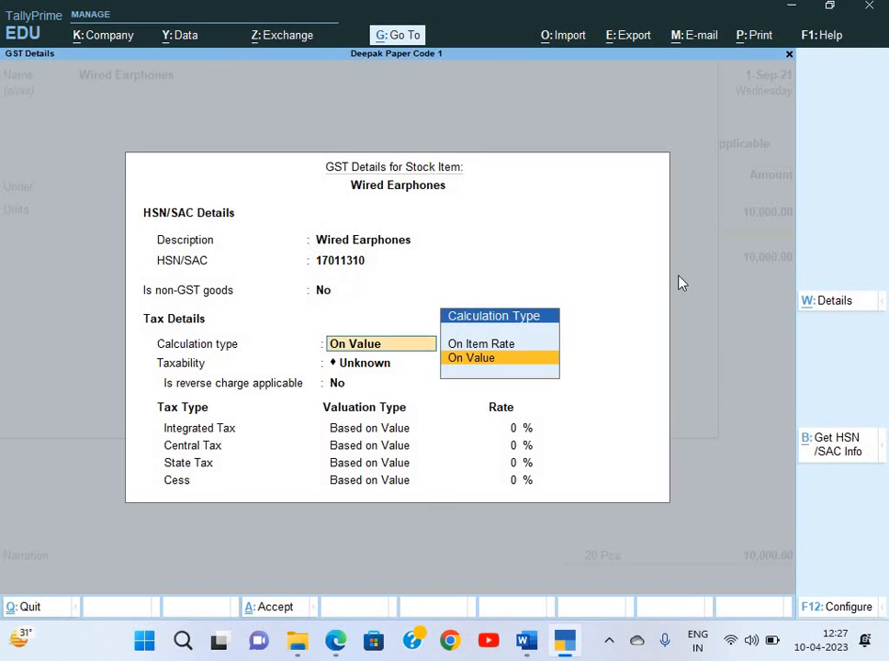
pyautogui.press('Return')
pyautogui.press('Down')
pyautogui.press('Down')
pyautogui.press('Return')
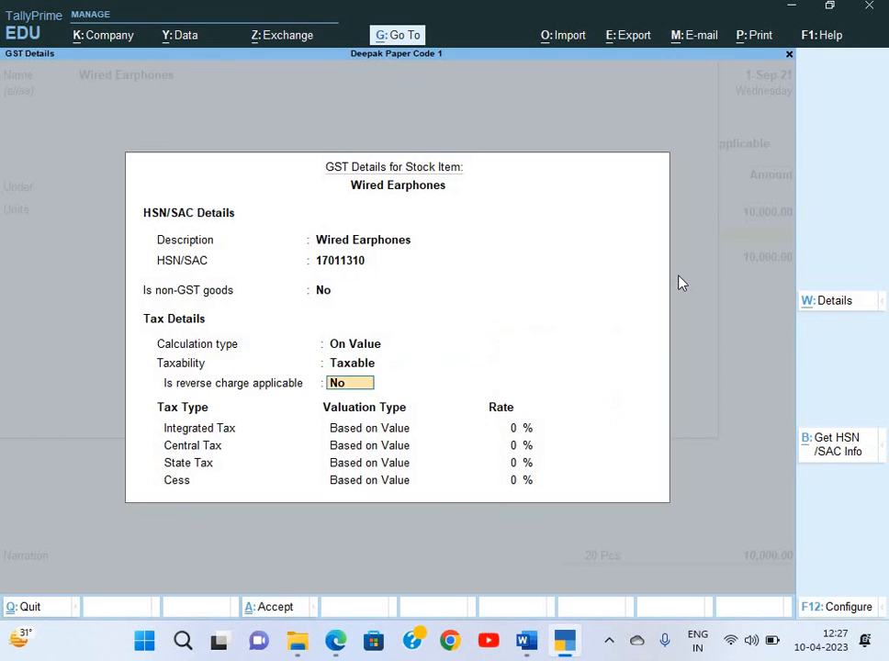
pyautogui.press('Return')
pyautogui.hotkey('alt', 'Tab')
pyautogui.hscroll(8, 680, 276)
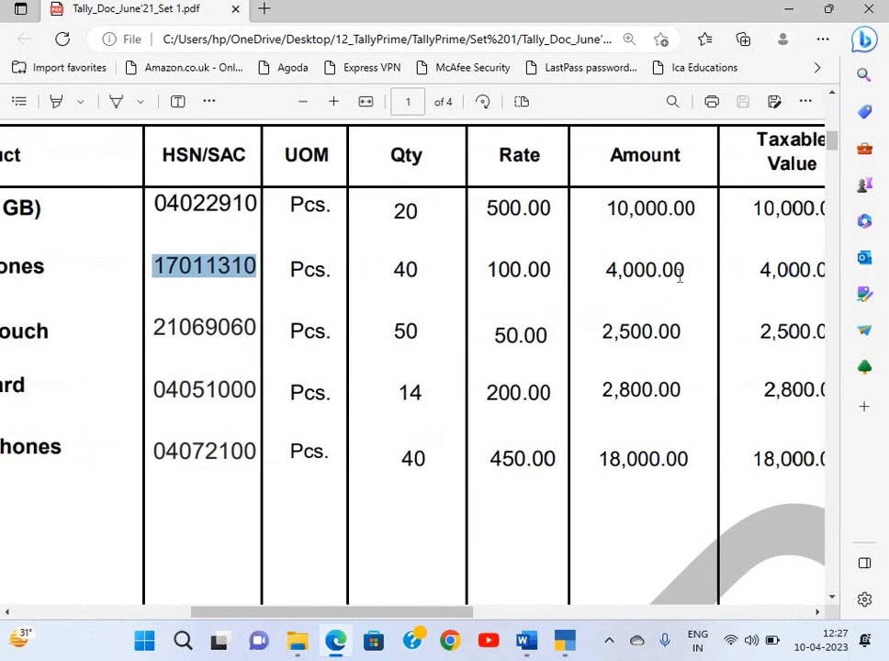
pyautogui.hotkey('alt', 'Tab')
pyautogui.write('1')
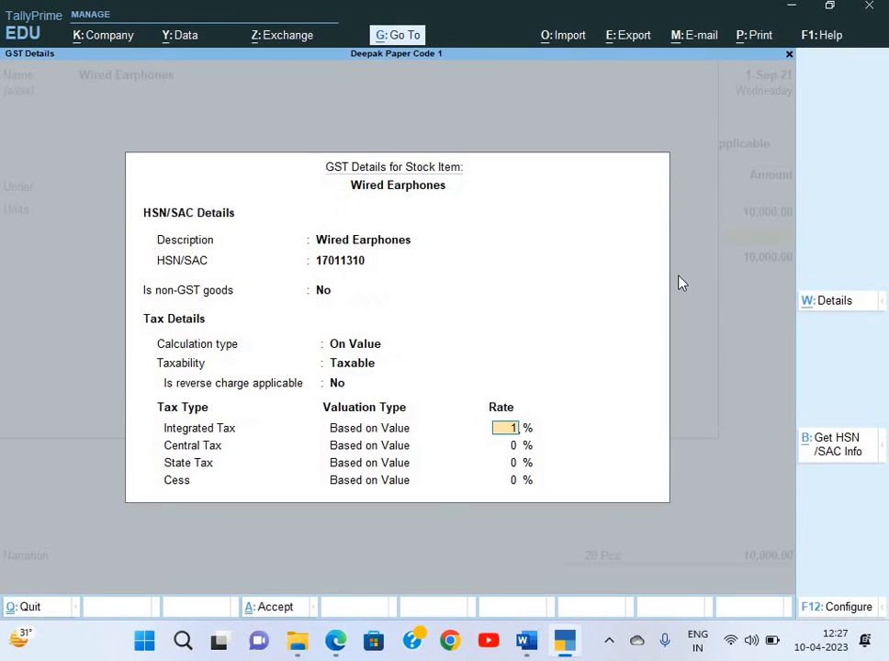
pyautogui.write('8')
pyautogui.press('Return')
pyautogui.press('Return')
pyautogui.press('Return')
pyautogui.press('Return')
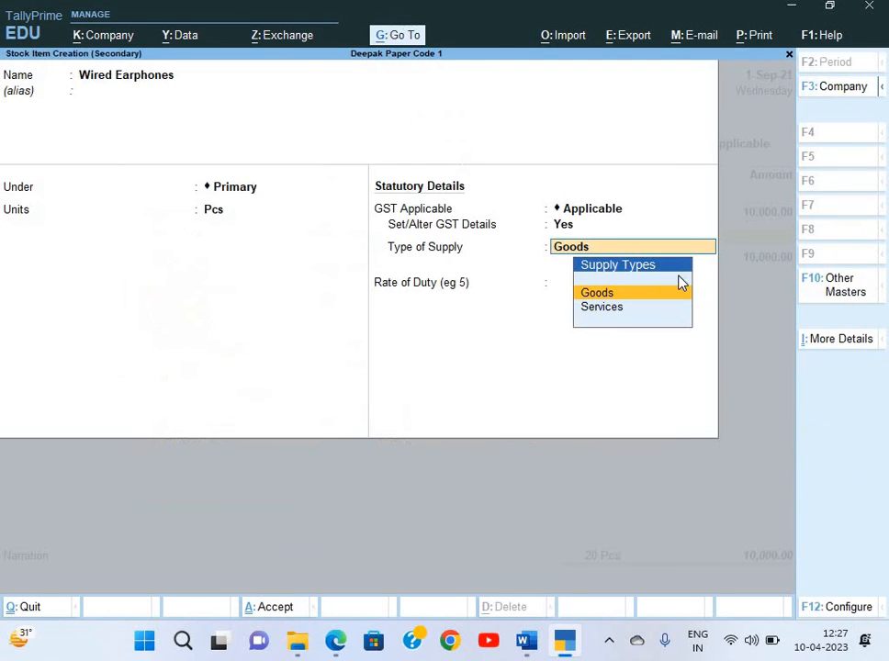
# Save the Wired Earphones stock item and return to the purchase voucher
pyautogui.press('ctrl')
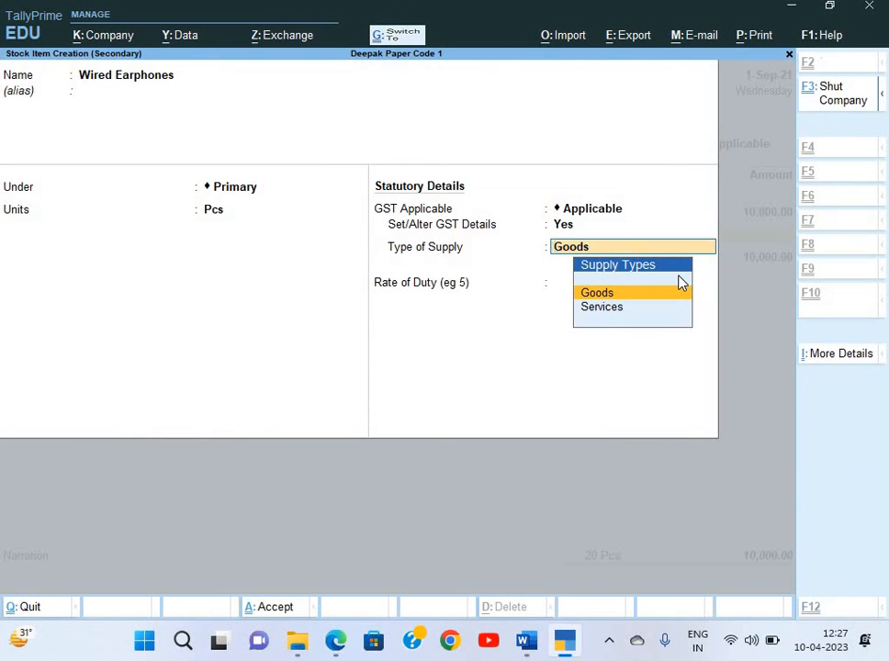
pyautogui.hotkey('ctrl', 'a')
pyautogui.hotkey('alt', 'Tab')
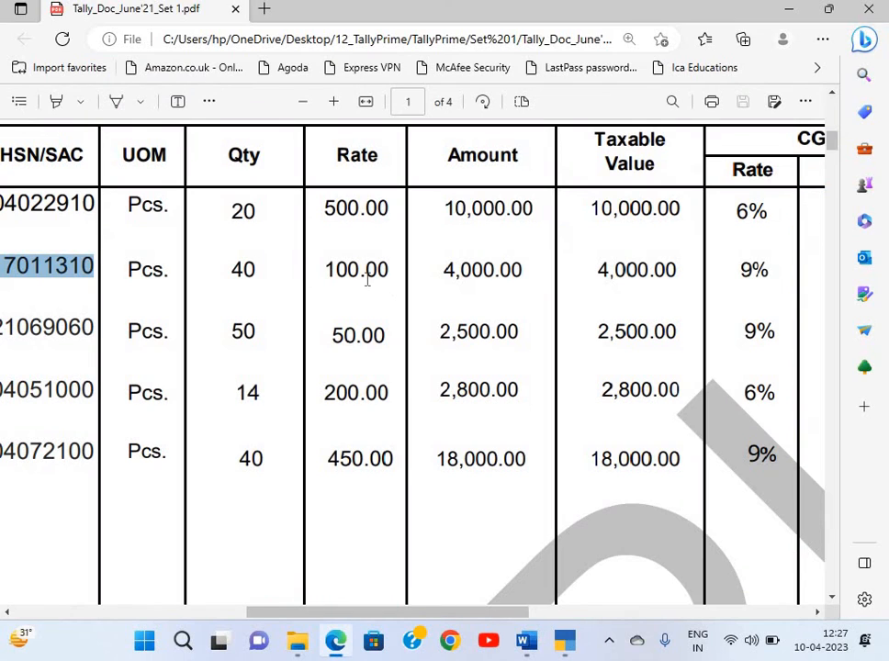
pyautogui.hotkey('alt', 'Tab')
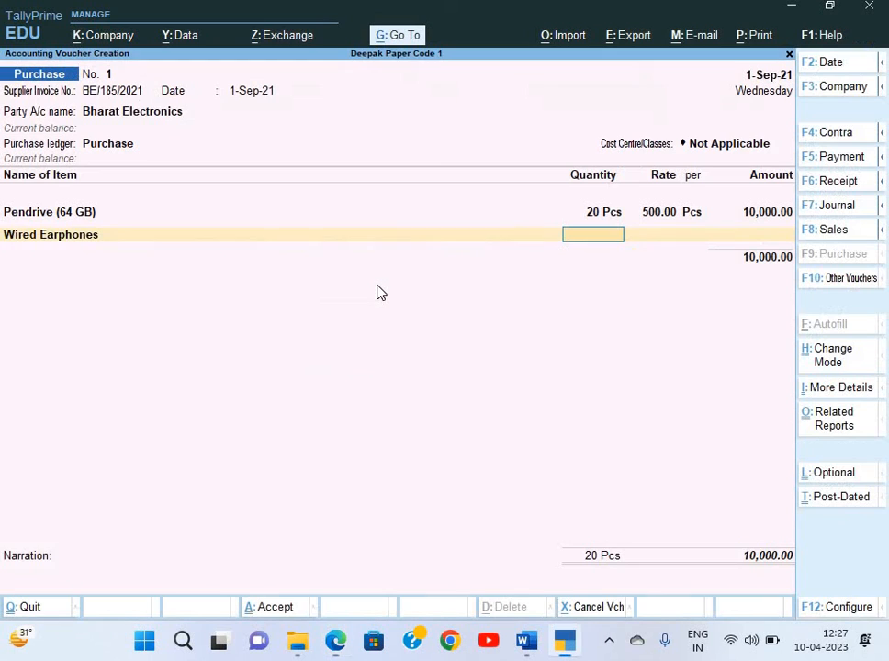
# Enter 40 Pcs of Wired Earphones at a rate of 100
pyautogui.write('40')
pyautogui.press('Return')
pyautogui.write('1')
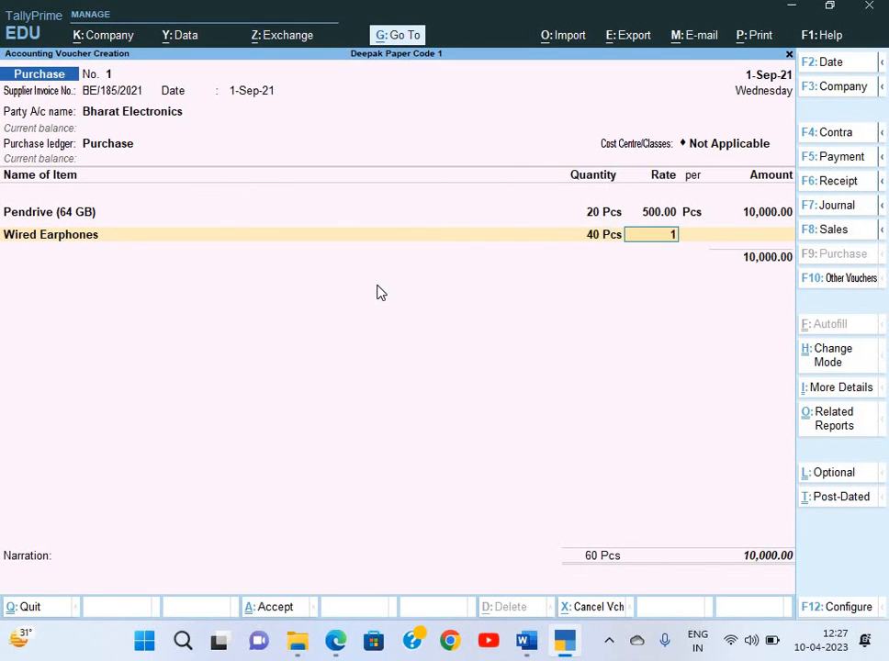
pyautogui.press('Return')
pyautogui.press('Return')
pyautogui.press('Return')
# Create a Headphone Pouch stock item under Primary in Pcs, with GST details enabled
pyautogui.hotkey('alt', 'Tab')
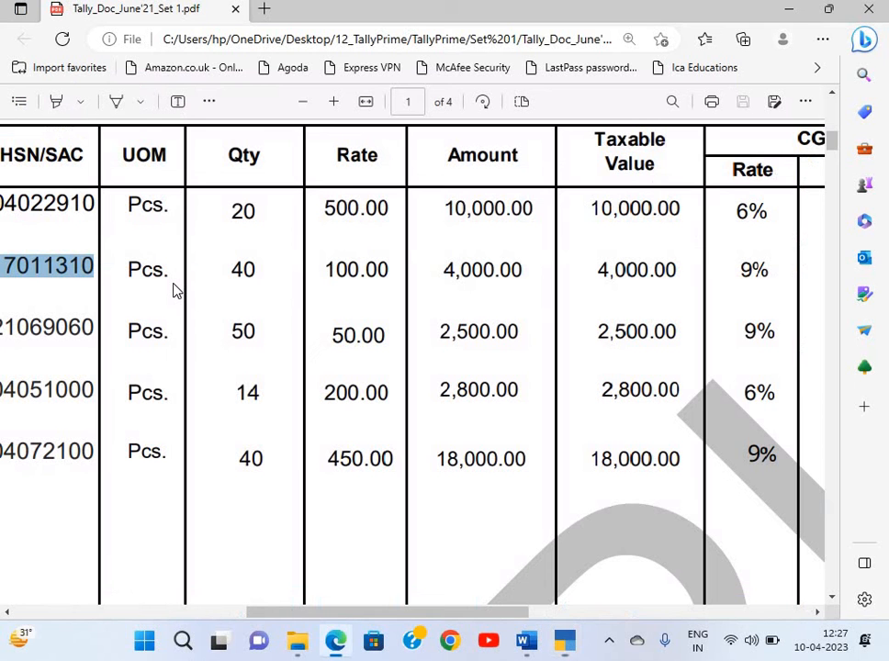
pyautogui.hscroll(-10, 177, 290)
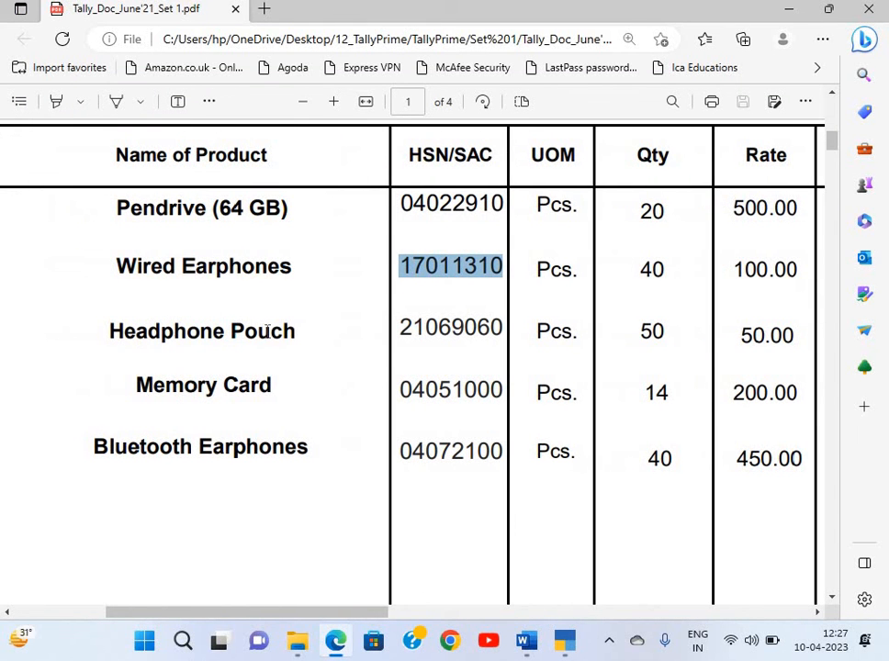
pyautogui.moveTo(108, 330); pyautogui.dragTo(294, 338)
pyautogui.hotkey('ctrl', 'c')
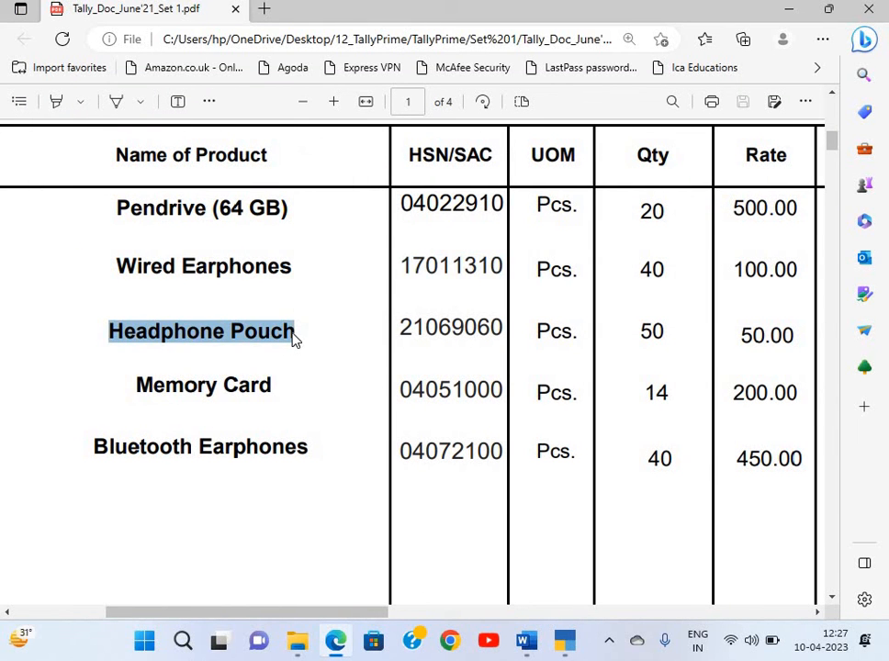
pyautogui.hotkey('alt', 'Tab')
pyautogui.hotkey('alt', 'c')
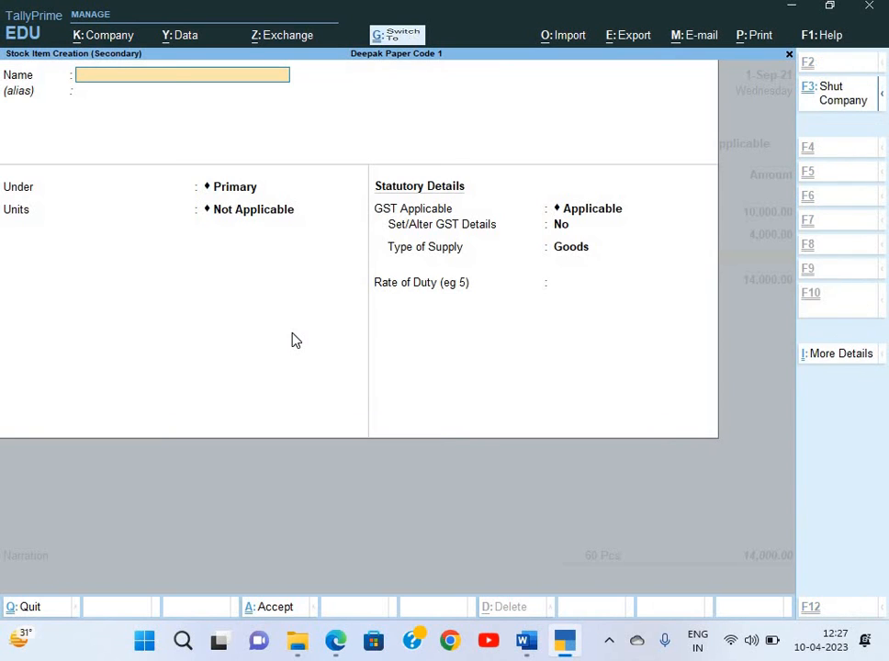
pyautogui.hotkey('ctrl', 'alt', 'v')
pyautogui.press('Return')
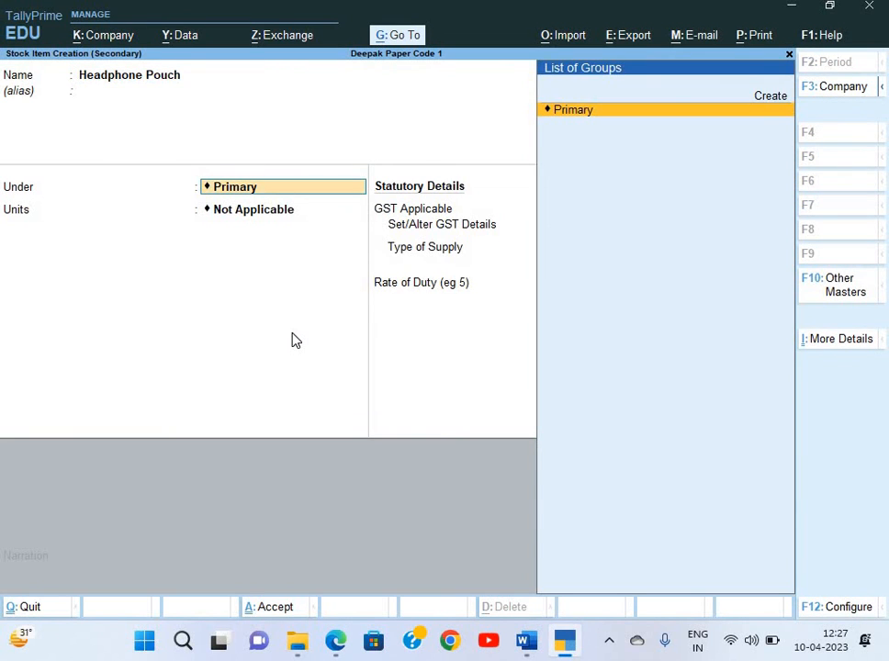
pyautogui.press('Return')
pyautogui.press('Down')
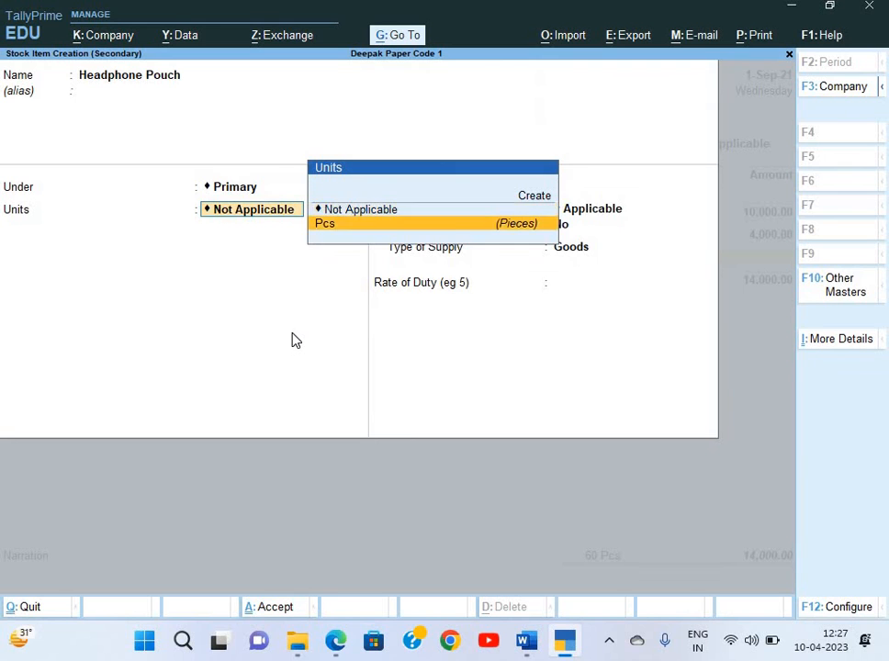
pyautogui.press('Return')
pyautogui.press('Return')
pyautogui.write('y')
pyautogui.press('Return')
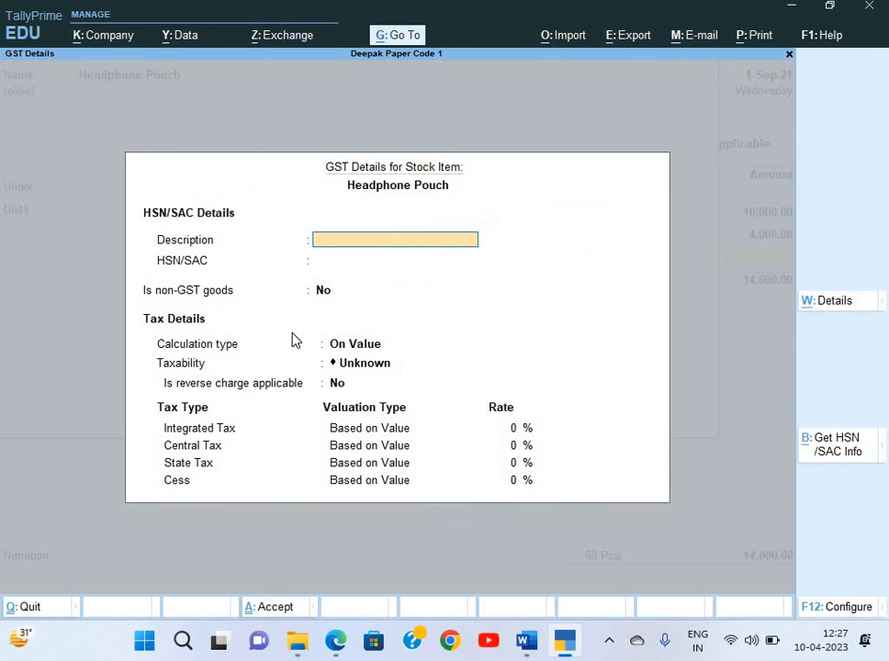
# Enter Headphone Pouch as the GST details description
pyautogui.hotkey('alt', 'Tab')
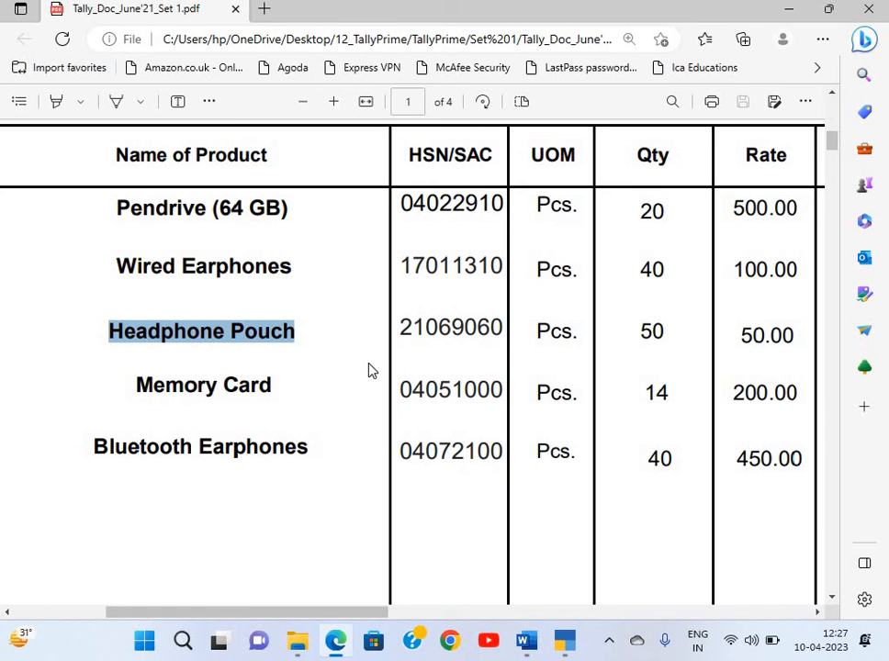
pyautogui.moveTo(402, 328); pyautogui.dragTo(500, 341)
pyautogui.hotkey('alt', 'Tab')
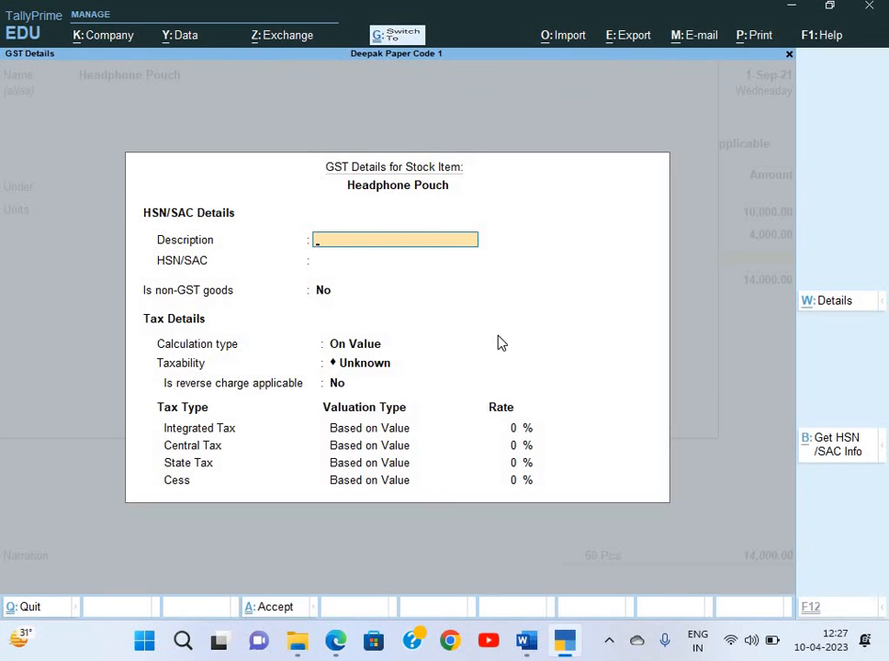
pyautogui.hotkey('alt', 'Tab')
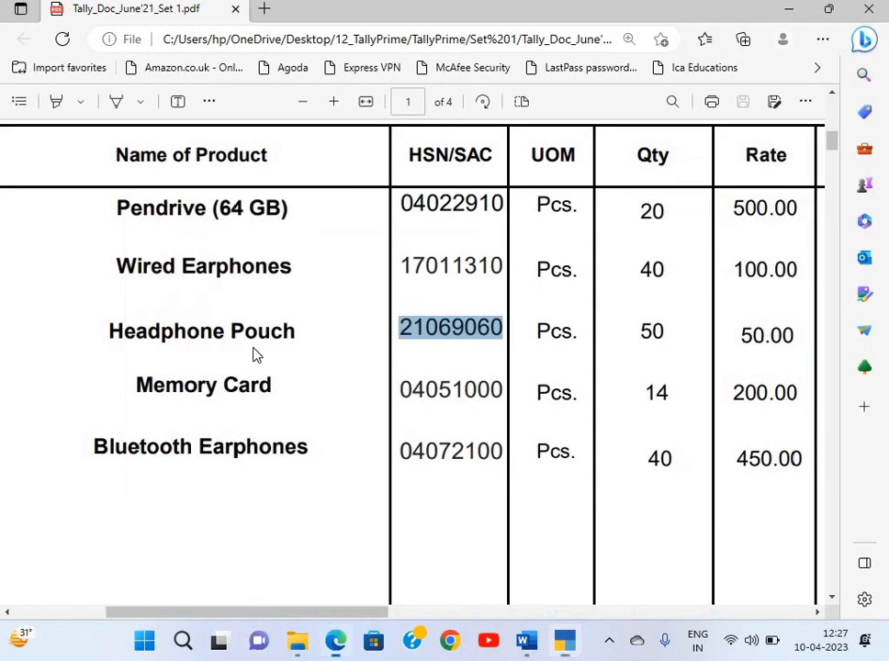
pyautogui.moveTo(111, 335); pyautogui.dragTo(293, 335)
pyautogui.hotkey('ctrl', 'c')
pyautogui.hotkey('alt', 'Tab')
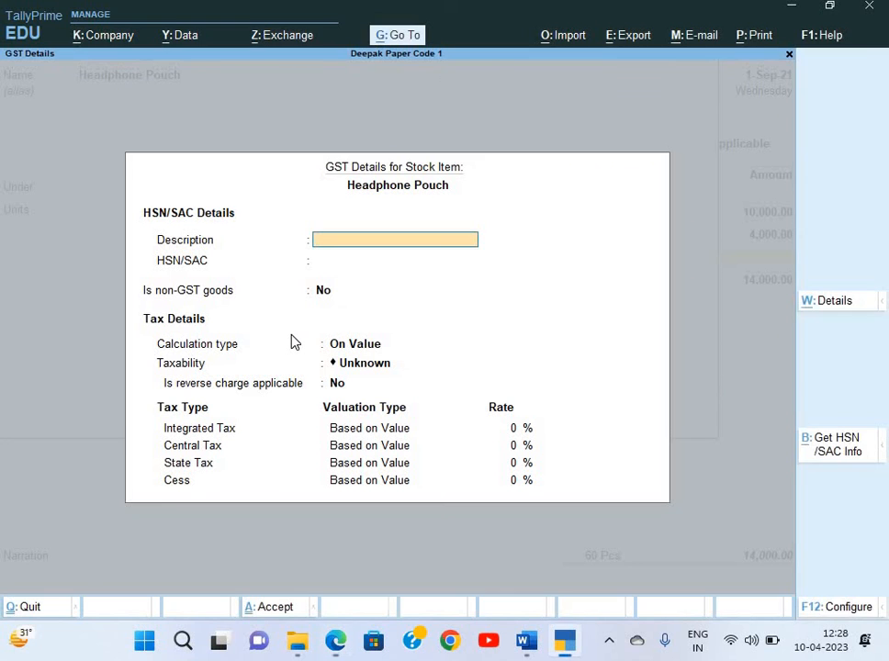
pyautogui.hotkey('ctrl', 'v')
pyautogui.press('Return')
# Set the Headphone Pouch HSN/SAC code to 21069060, copied from the invoice
pyautogui.hotkey('alt', 'Tab')
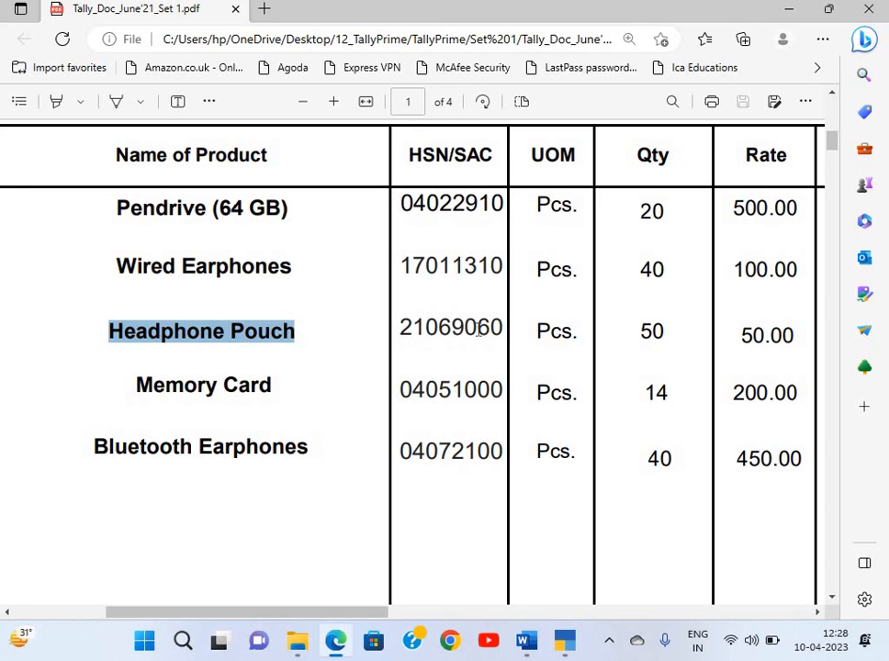
pyautogui.doubleClick(502, 329)
pyautogui.hotkey('ctrl', 'c')
pyautogui.hotkey('alt', 'Tab')
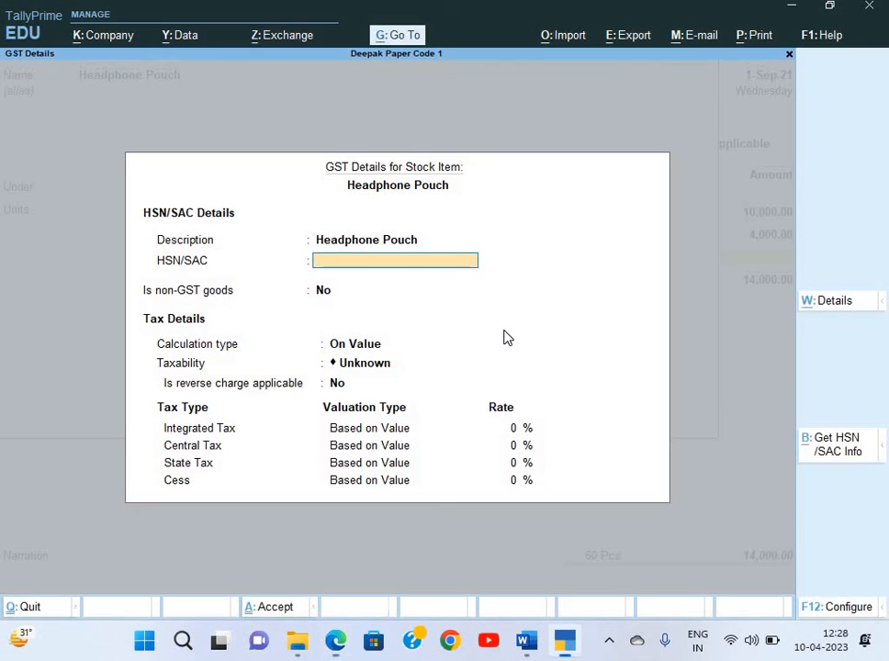
pyautogui.hotkey('ctrl', 'v')
pyautogui.press('Return')
# Mark Headphone Pouch as Taxable goods at 18% integrated tax
pyautogui.press('Return')
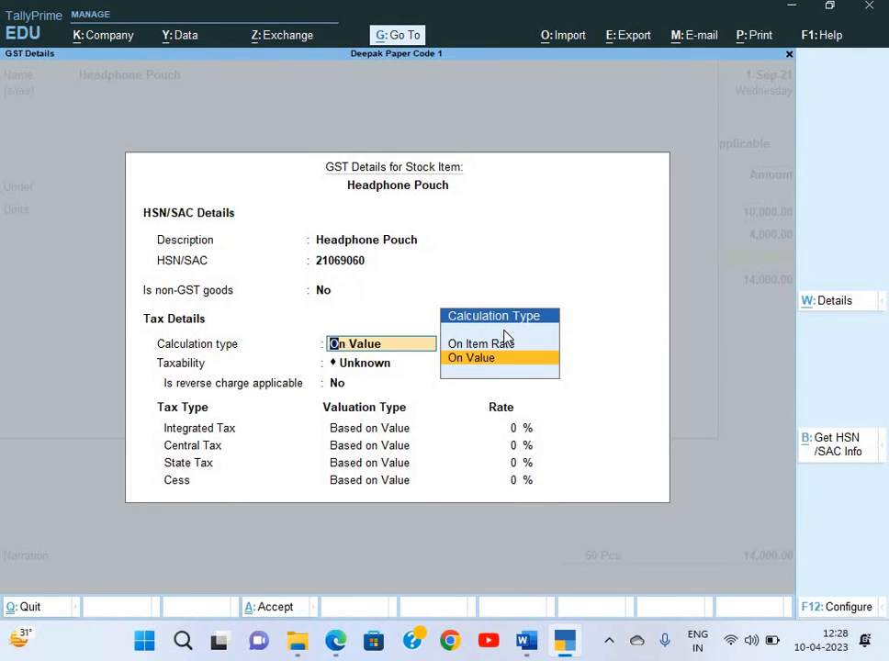
pyautogui.press('Return')
pyautogui.press('Down')
pyautogui.press('Down')
pyautogui.press('Down')
pyautogui.press('Return')
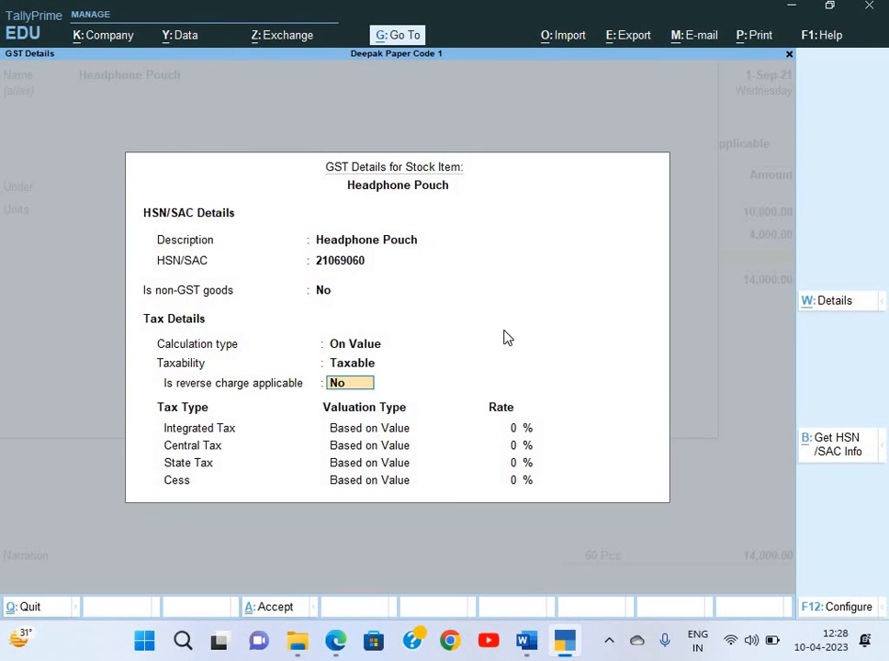
pyautogui.press('Return')
pyautogui.hotkey('alt', 'Tab')
pyautogui.hscroll(6, 656, 350)
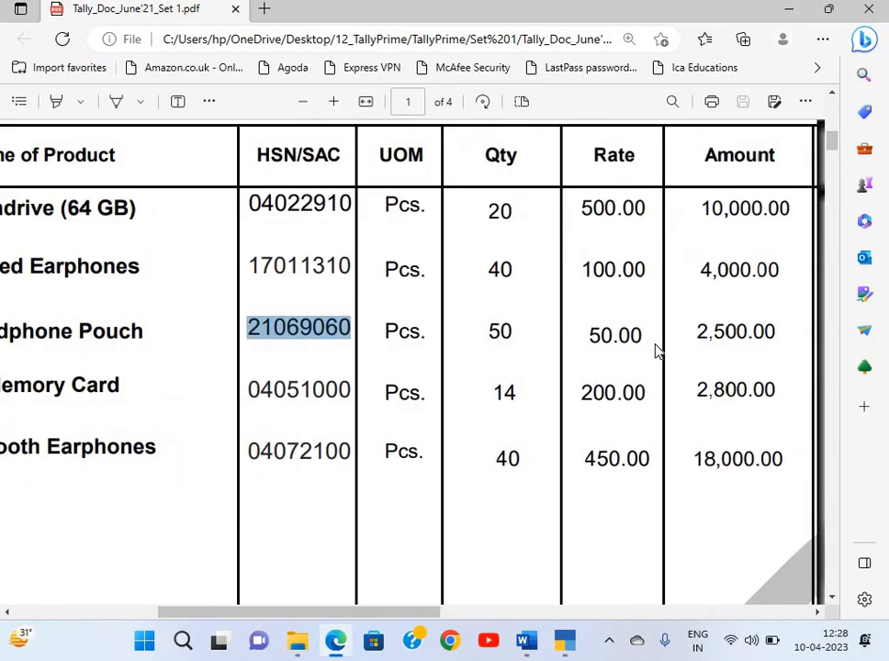
pyautogui.hotkey('alt', 'Tab')
pyautogui.write('1')
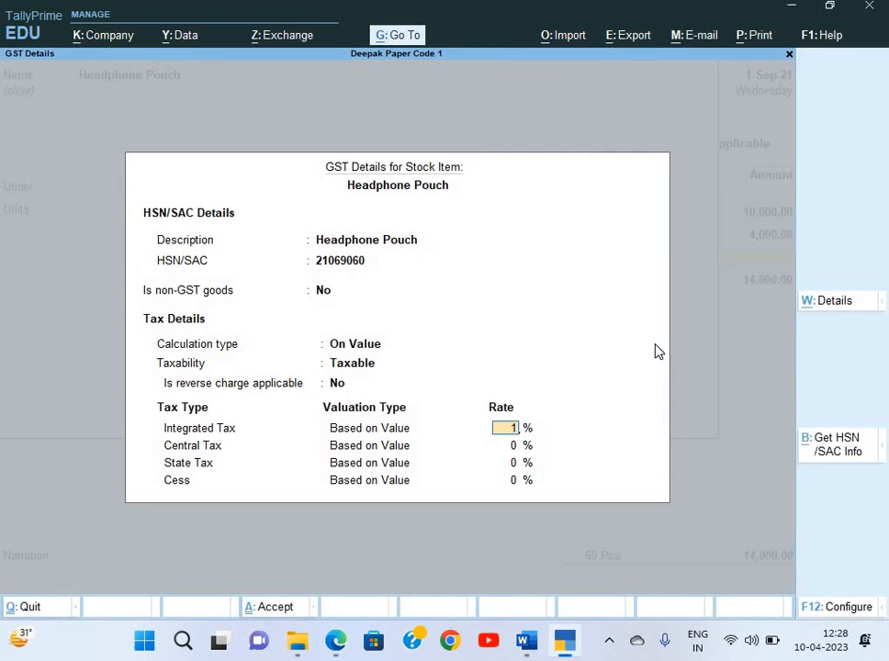
pyautogui.write('8')
pyautogui.press('Return')
pyautogui.press('Return')
pyautogui.press('Return')
pyautogui.press('Return')
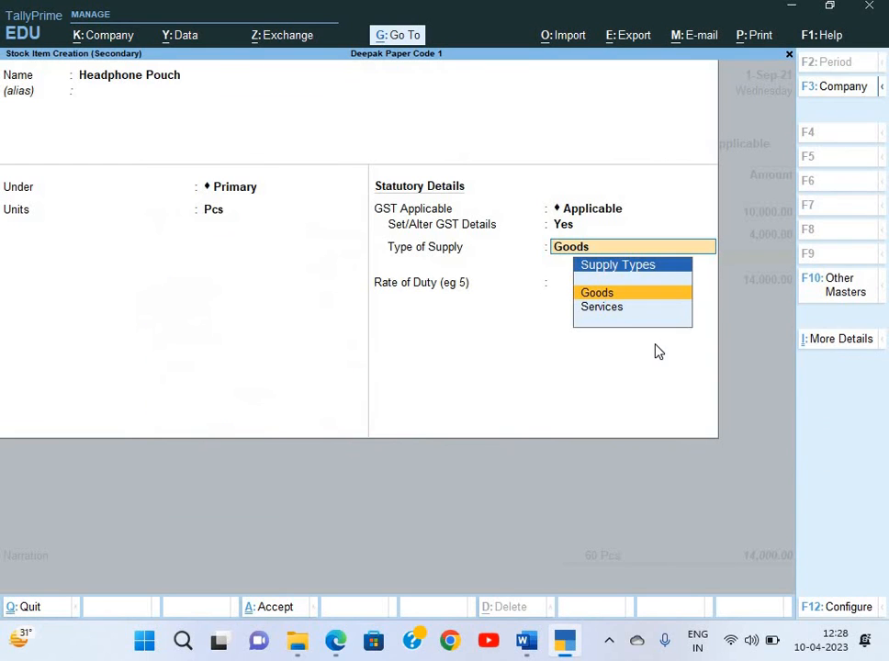
pyautogui.press('Return')
pyautogui.press('Return')
pyautogui.press('Return')
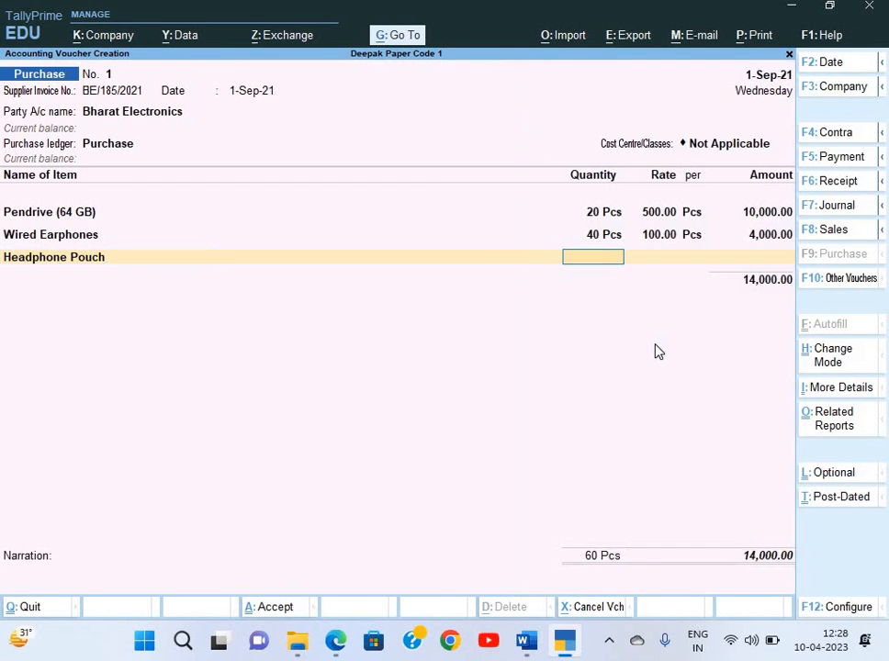
# Add 50 Pcs of Headphone Pouch at 50.00 to the purchase voucher
pyautogui.hotkey('alt', 'Tab')
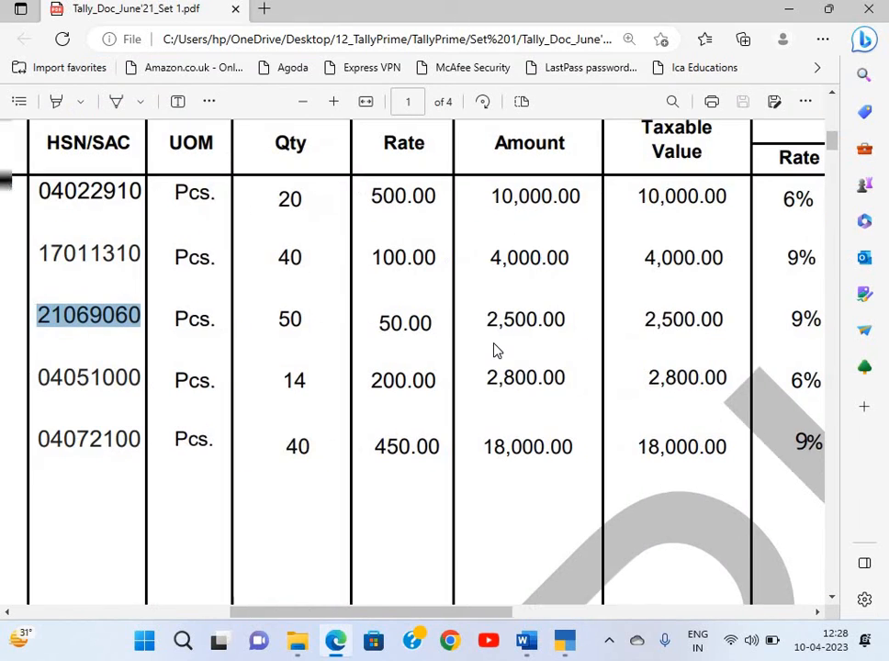
pyautogui.hotkey('alt', 'Tab')
pyautogui.write('50')
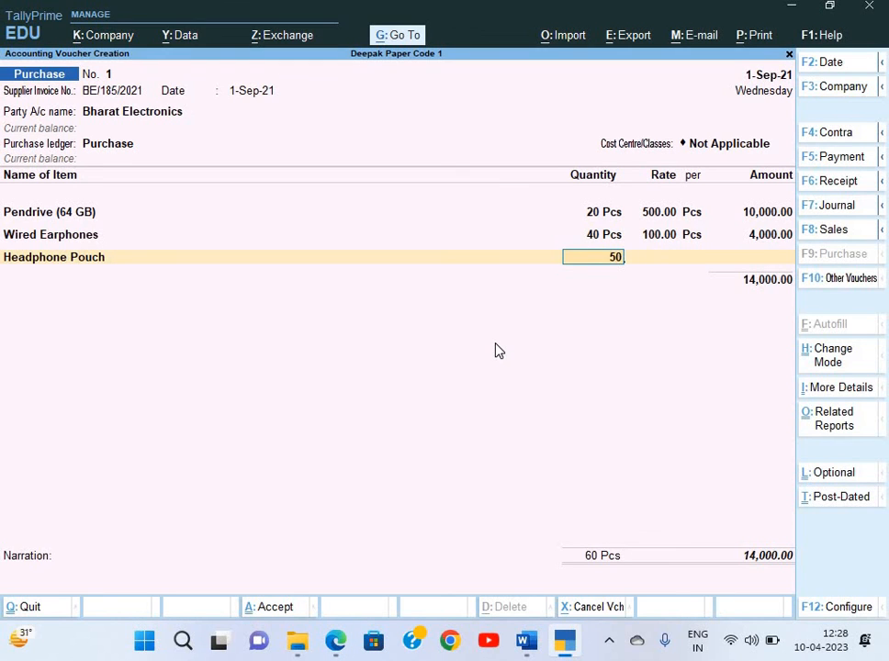
pyautogui.press('Return')
pyautogui.write('50')
pyautogui.press('Return')
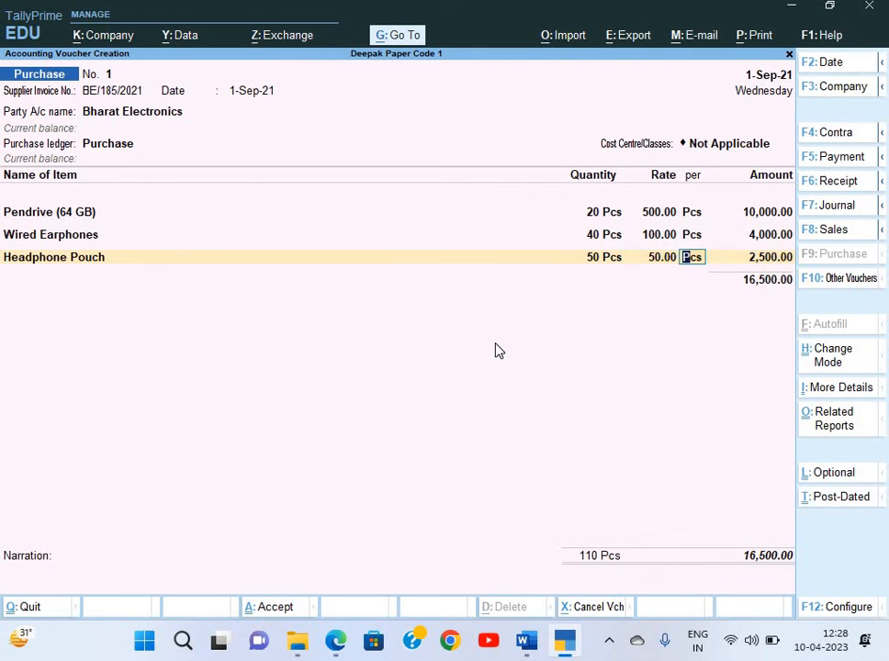
pyautogui.press('Return')
pyautogui.press('Return')
pyautogui.hotkey('alt', 'Tab')
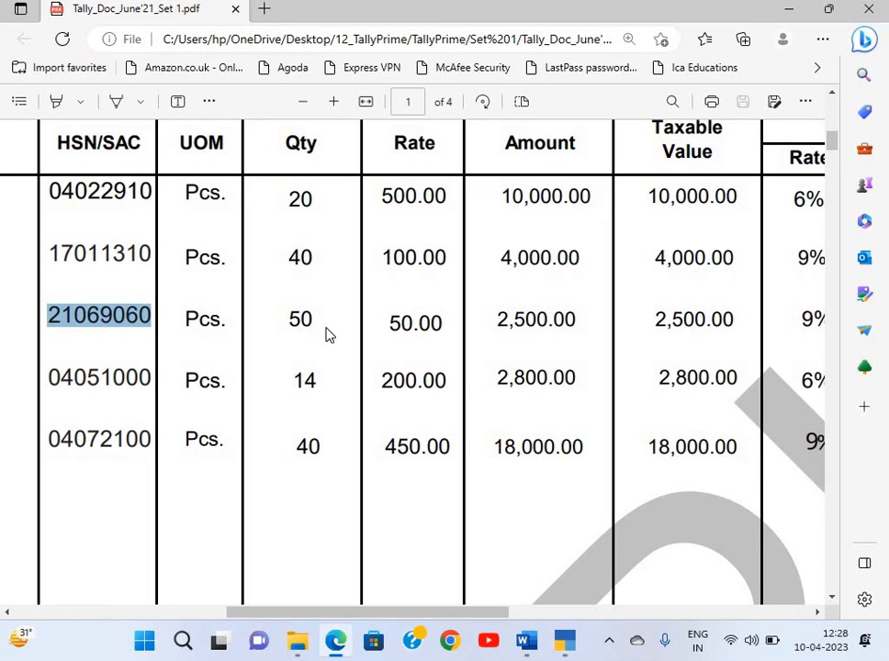
# Select the Memory Card product name in the invoice PDF
pyautogui.hscroll(-5, 327, 333)
pyautogui.scroll(-2, 104, 234)
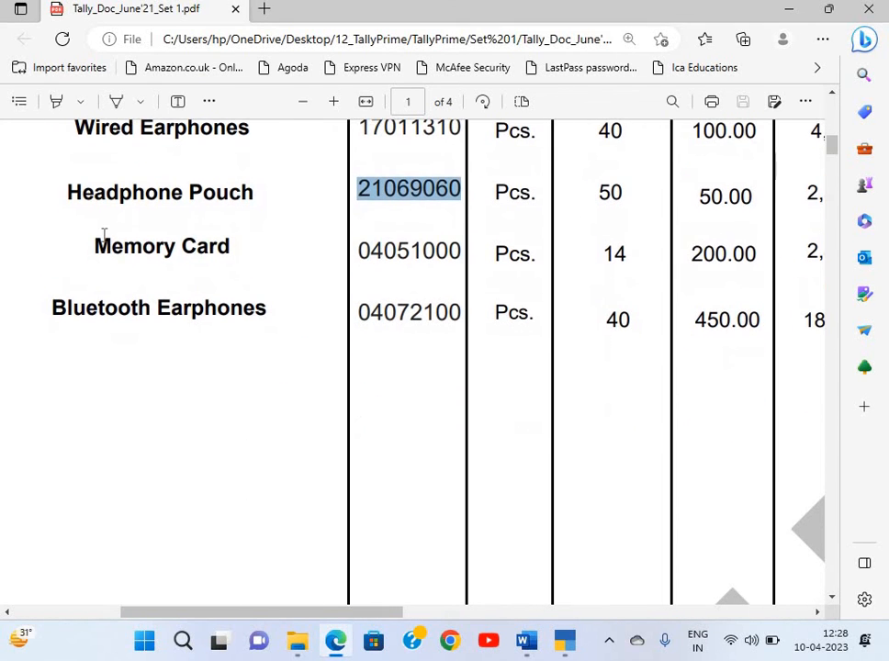
pyautogui.tripleClick(233, 251)
pyautogui.hotkey('ctrl', 'c')
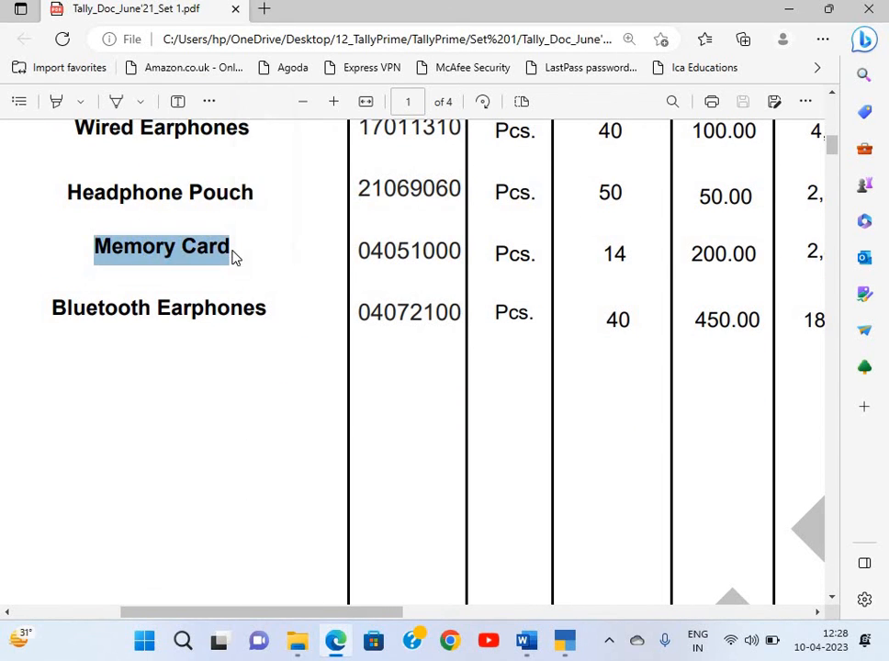
pyautogui.hotkey('alt', 'Tab')
# Create a Memory Card stock item under Primary in Pcs and open its GST details
pyautogui.hotkey('alt', 'c')
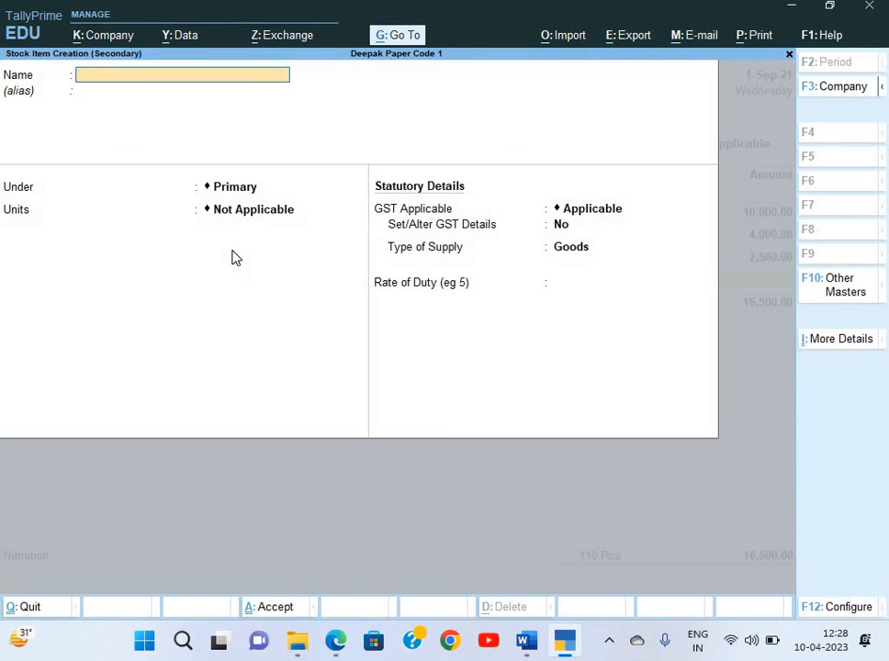
pyautogui.hotkey('ctrl', 'v')
pyautogui.press('Return')
pyautogui.press('Return')
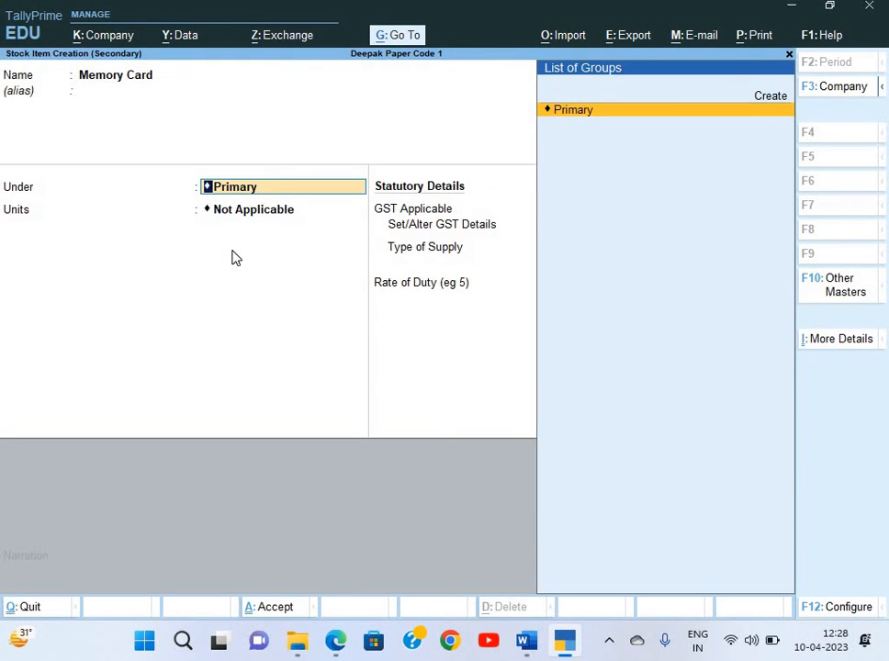
pyautogui.press('Return')
pyautogui.press('Down')
pyautogui.press('Return')
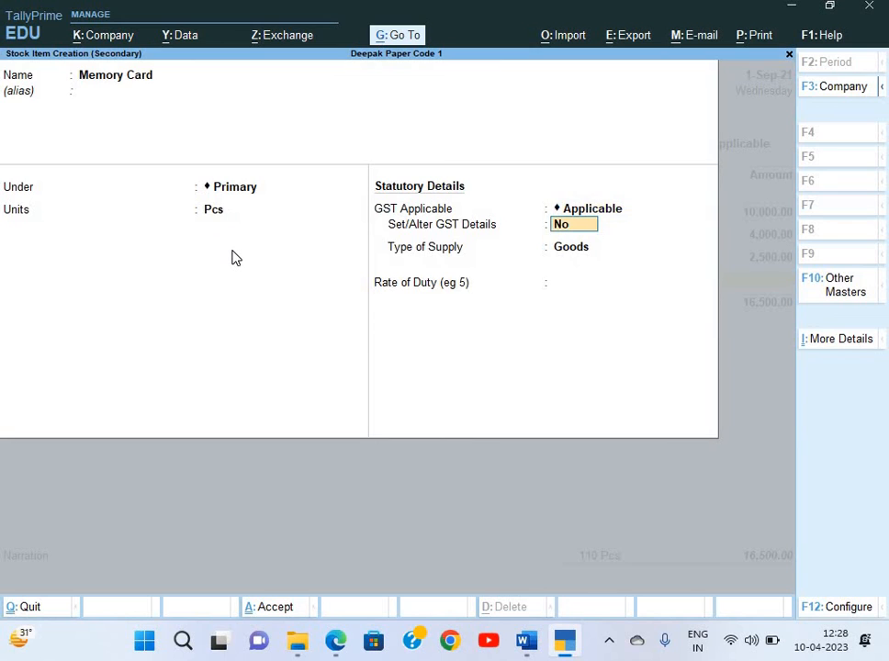
pyautogui.press('y')
pyautogui.hotkey('ctrl', 'v')
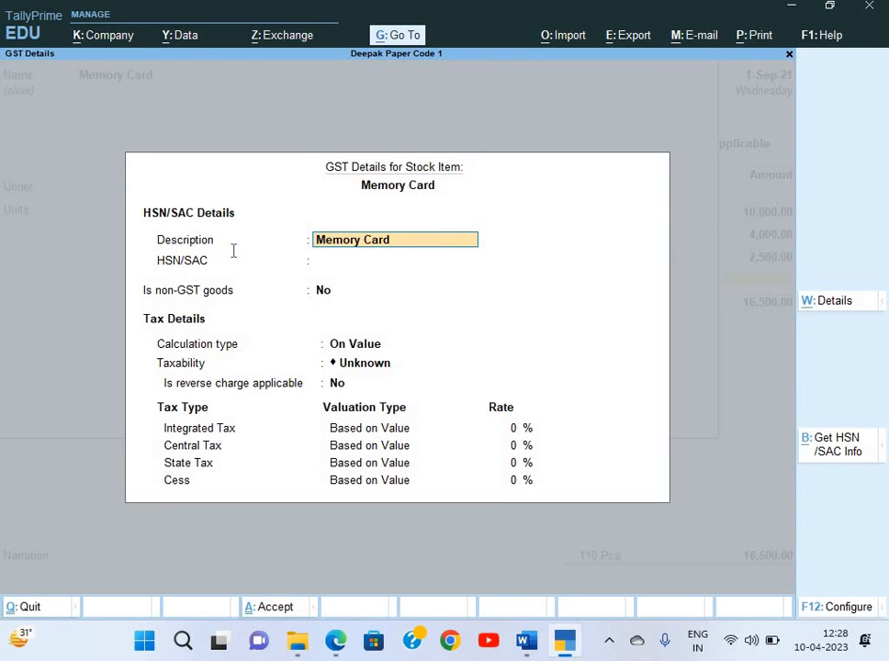
# Set the Memory Card HSN/SAC code to 04051000 from the invoice
pyautogui.hotkey('alt', 'Tab')
pyautogui.doubleClick(459, 251)
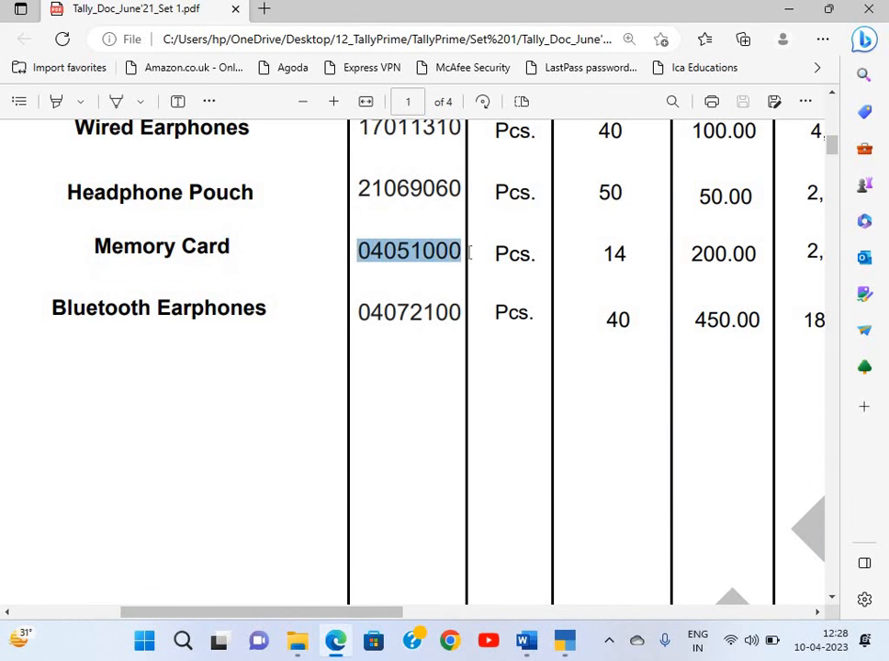
pyautogui.hotkey('ctrl', 'c')
pyautogui.hotkey('alt', 'Tab')
pyautogui.hotkey('ctrl', 'v')
pyautogui.press('Return')
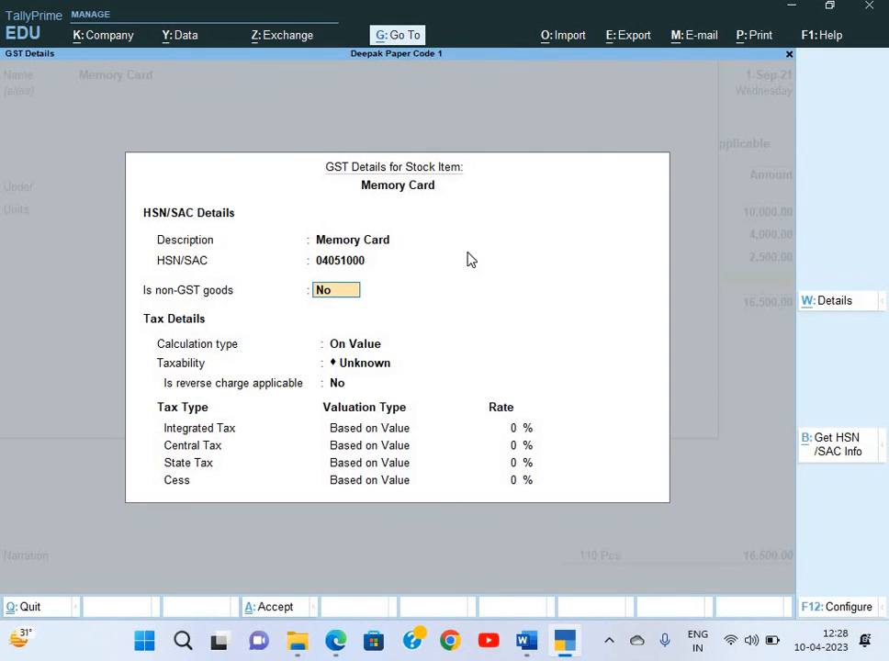
# Mark Memory Card as Taxable goods at 12% integrated tax
pyautogui.press('Return')
pyautogui.press('Return')
pyautogui.press('Down')
pyautogui.press('Down')
pyautogui.press('Down')
pyautogui.press('Return')
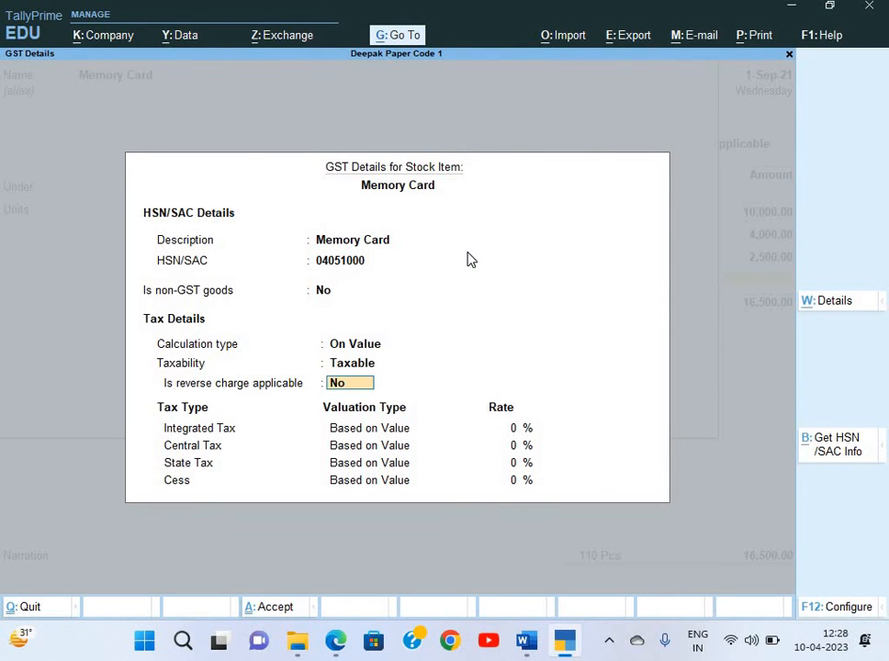
pyautogui.press('Return')
pyautogui.hotkey('alt', 'Tab')
pyautogui.hscroll(5, 619, 257)
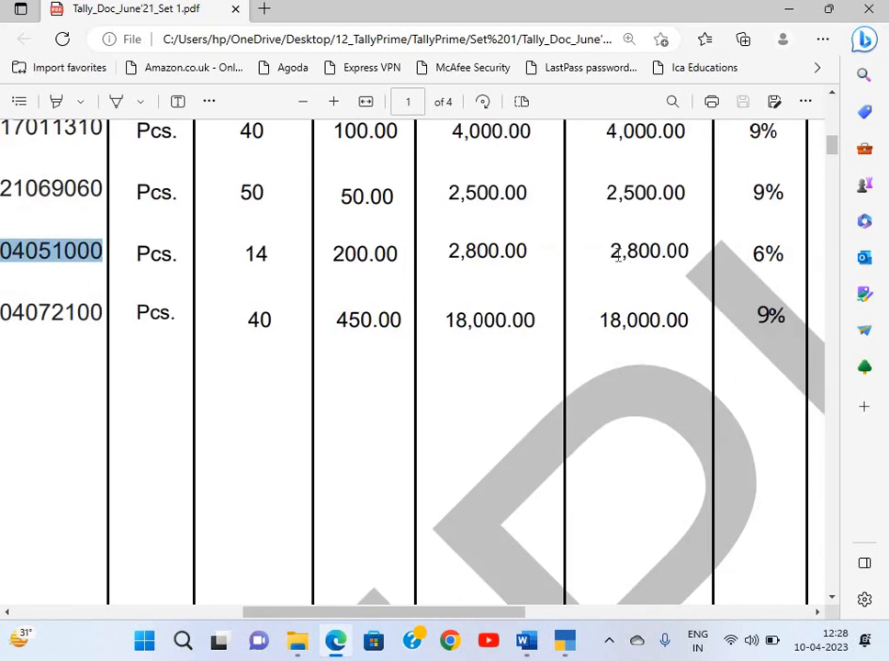
pyautogui.hotkey('alt', 'Tab')
pyautogui.write('12')
pyautogui.press('Return')
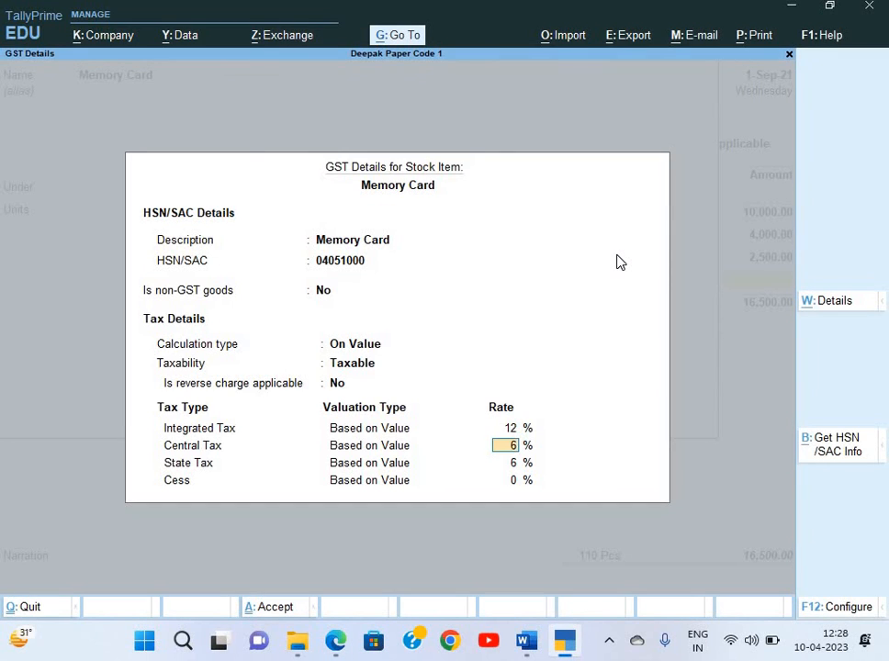
pyautogui.press('Return')
pyautogui.press('Return')
pyautogui.press('Return')
pyautogui.press('Return')
pyautogui.press('Return')
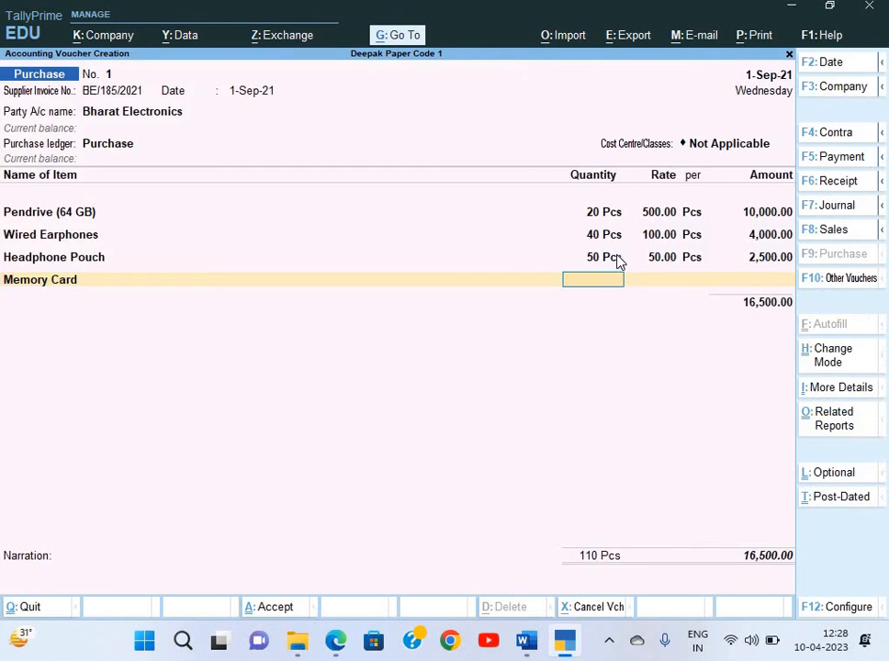
# Save the item and add 14 Pcs of Memory Card at 200.00 to the voucher
pyautogui.hotkey('alt', 'Tab')
pyautogui.hscroll(-4, 448, 288)
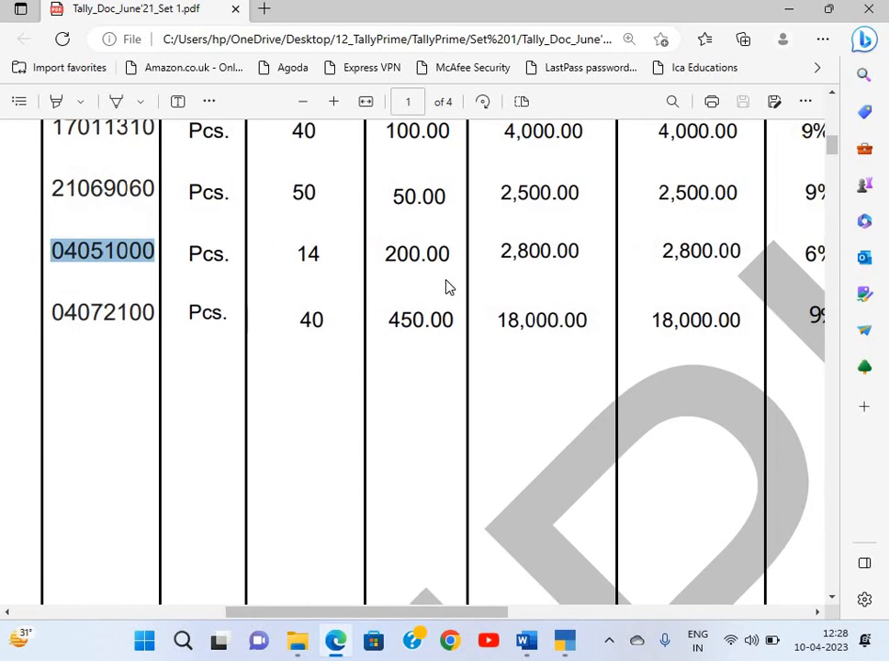
pyautogui.hscroll(-2, 583, 277)
pyautogui.hotkey('alt', 'Tab')
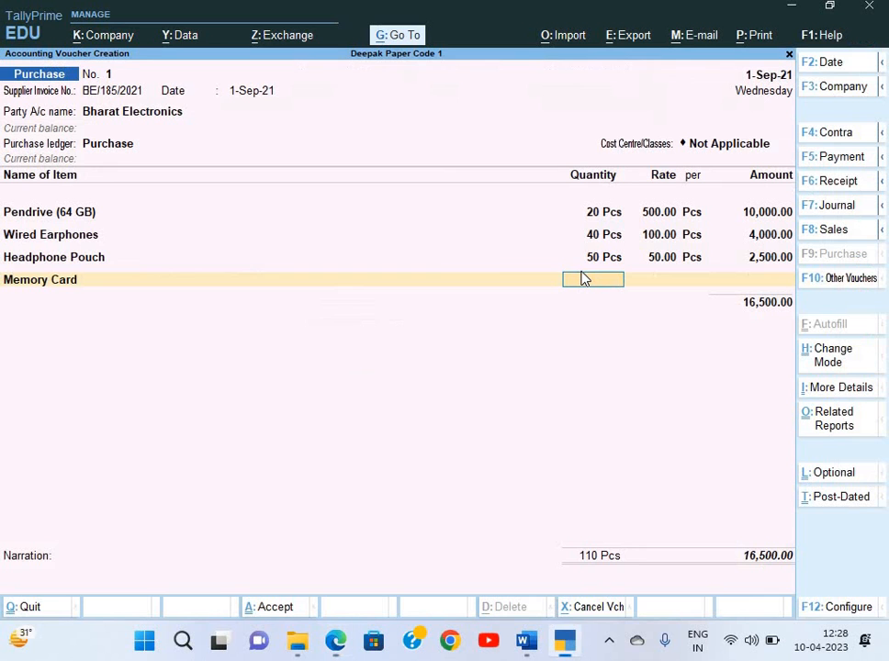
pyautogui.write('14')
pyautogui.press('Return')
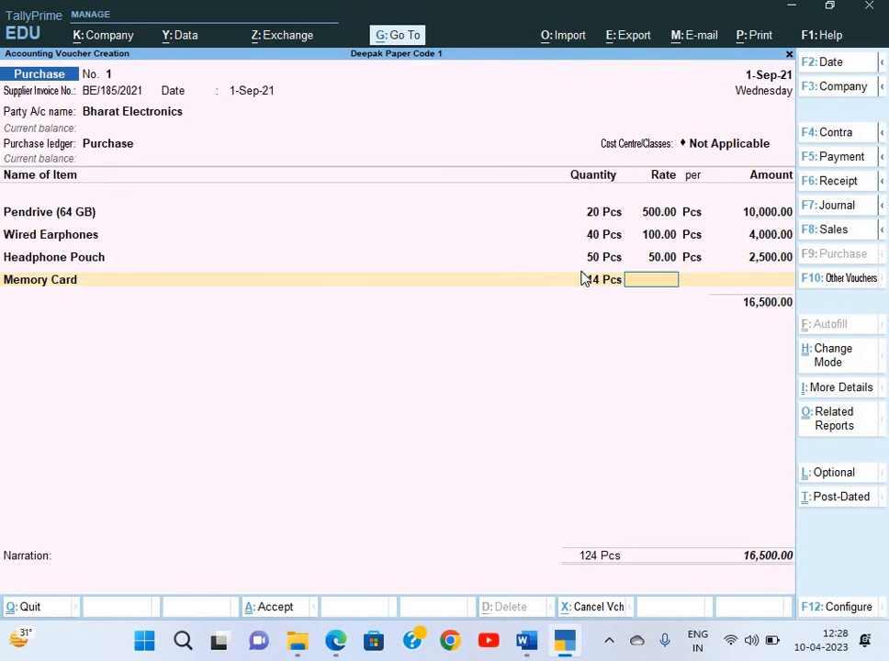
pyautogui.write('200')
pyautogui.press('Return')
pyautogui.press('Return')
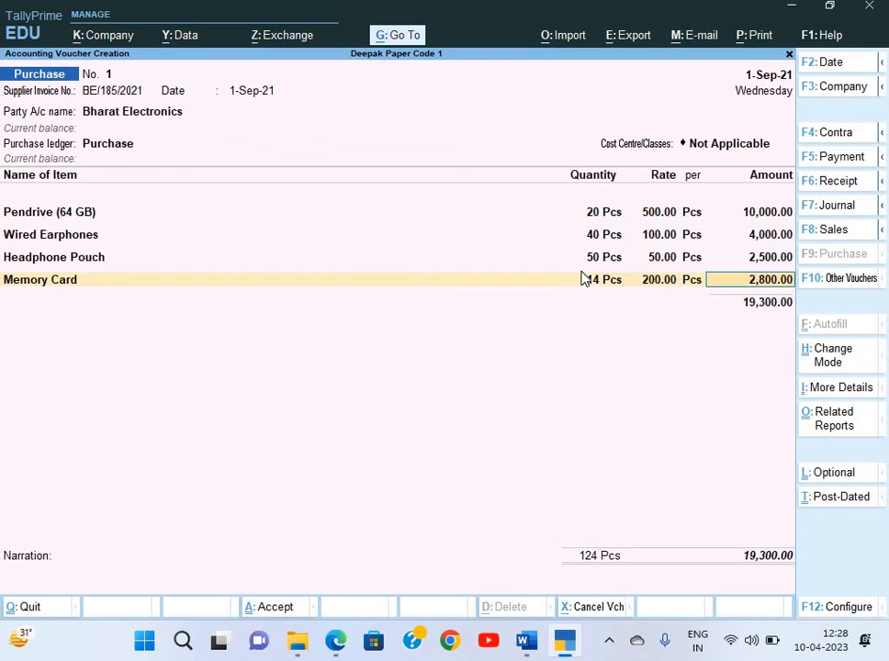
pyautogui.press('Return')
pyautogui.hotkey('alt', 'Tab')
# Create a new stock item named Bluetooth Earphones, copied from the invoice, under Primary
pyautogui.hscroll(-5, 274, 293)
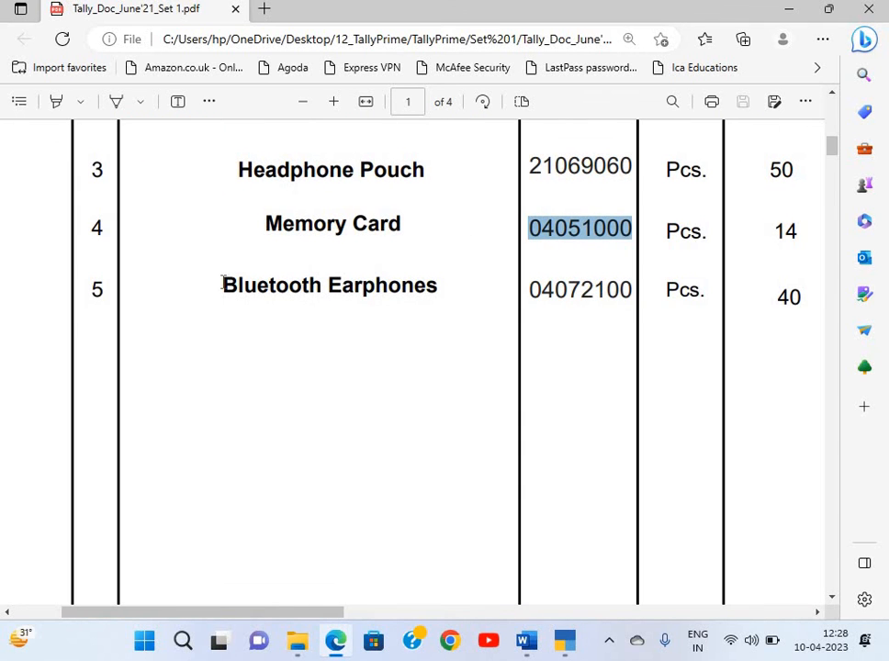
pyautogui.moveTo(224, 289); pyautogui.dragTo(433, 293)
pyautogui.click(235, 287)
pyautogui.hotkey('ctrl', 'c')
pyautogui.hotkey('alt', 'Tab')
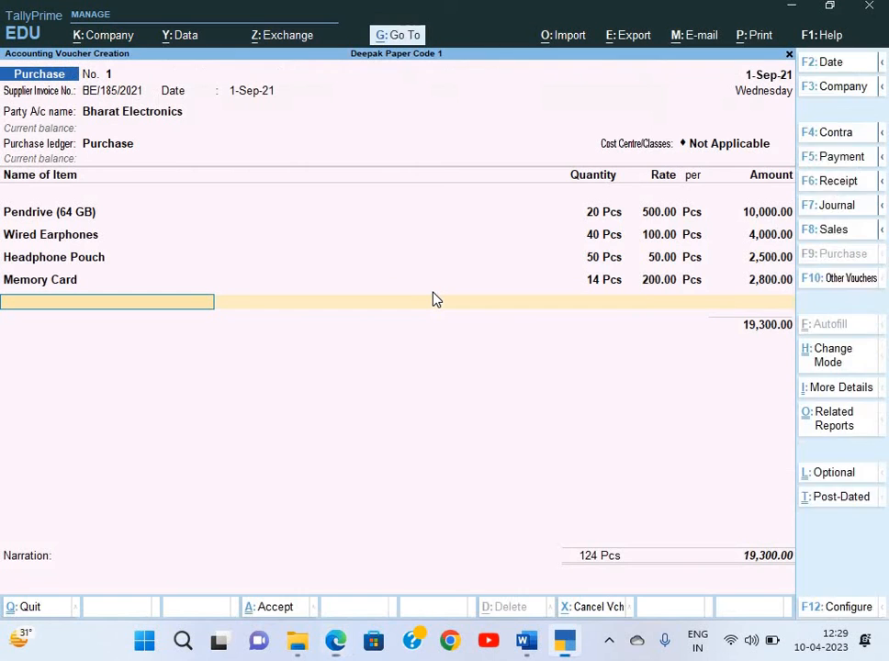
pyautogui.hotkey('ctrl', 'v')
pyautogui.hotkey('alt', 'c')
pyautogui.hotkey('ctrl', 'v')
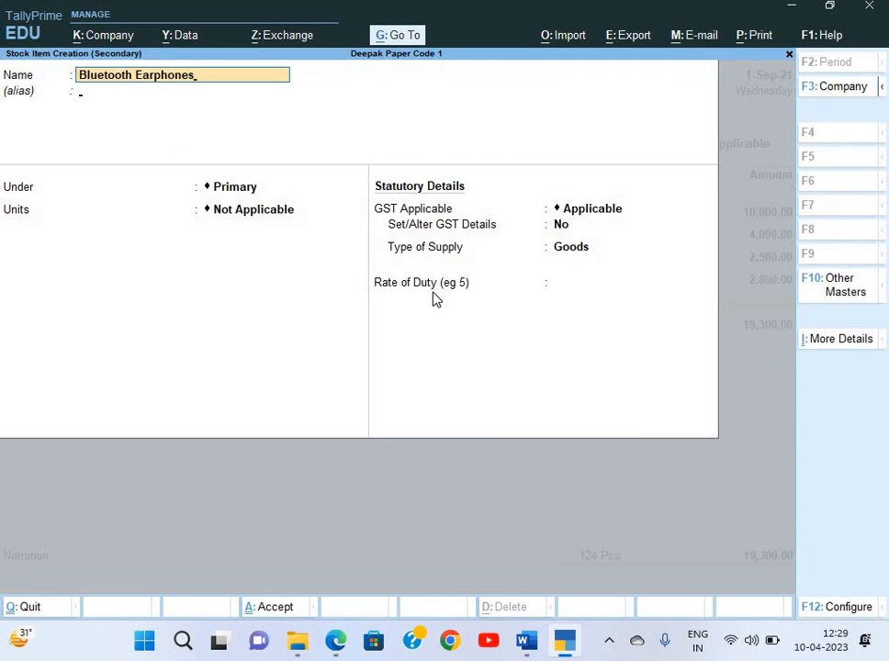
pyautogui.press('Return')
pyautogui.press('Return')
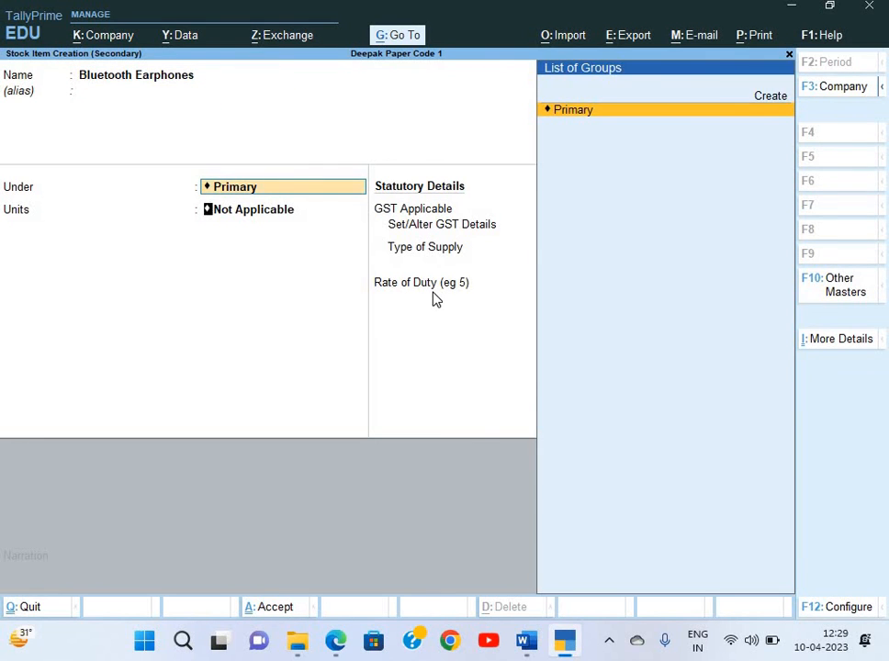
pyautogui.press('Down')
pyautogui.press('Return')
# Enable GST details with the item description and HSN 04072100 from the invoice
pyautogui.press('Return')
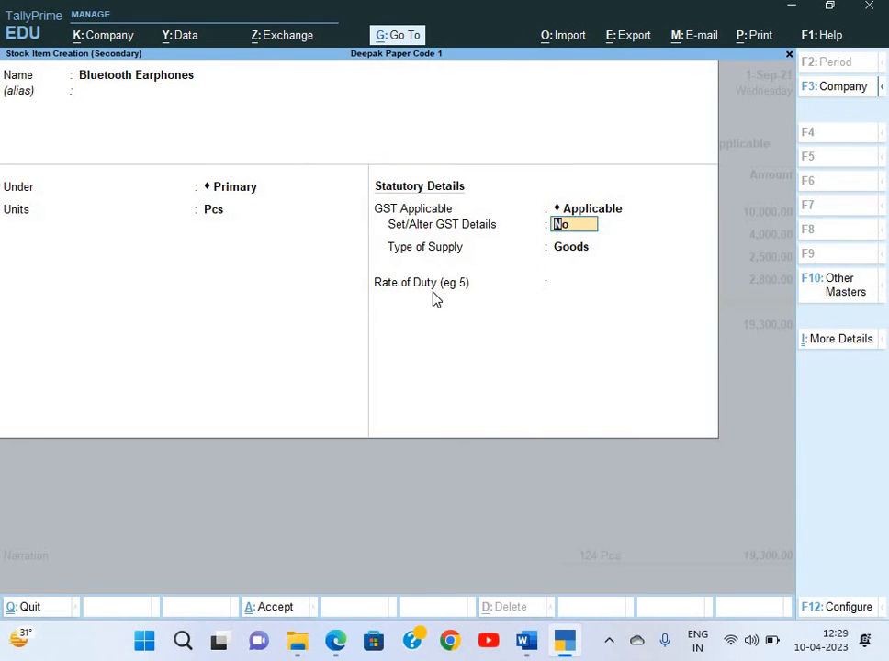
pyautogui.write('y')
pyautogui.press('Return')
pyautogui.hotkey('ctrl', 'v')
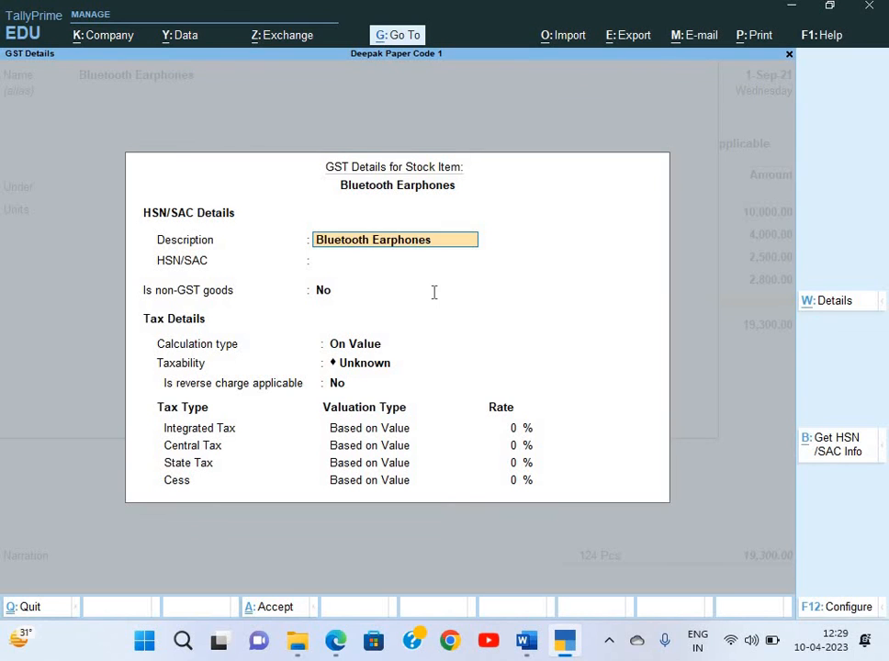
pyautogui.press('Return')
pyautogui.hotkey('alt', 'Tab')
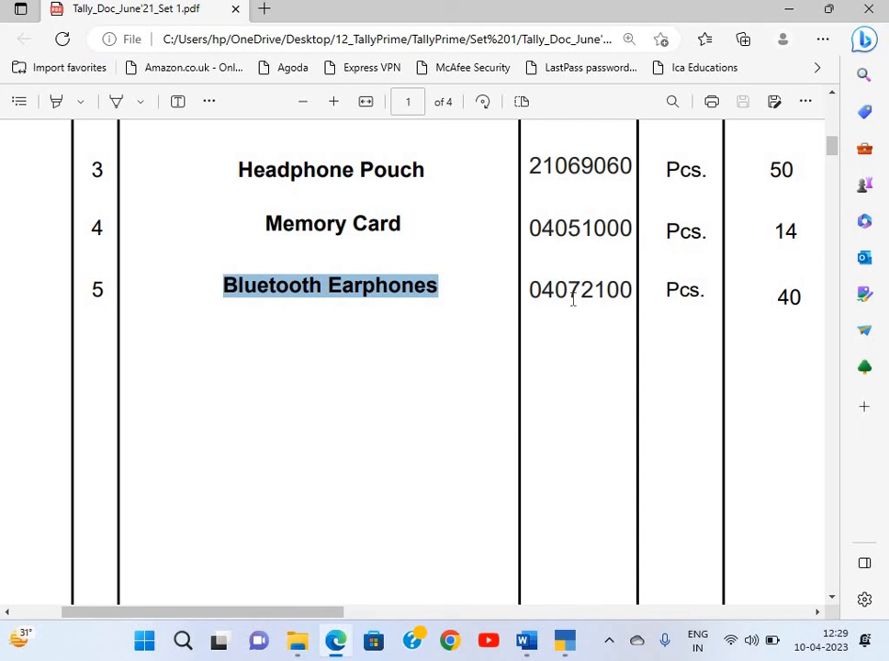
pyautogui.doubleClick(625, 289)
pyautogui.hotkey('ctrl', 'c')
pyautogui.hotkey('alt', 'Tab')
pyautogui.hotkey('ctrl', 'v')
pyautogui.press('Return')
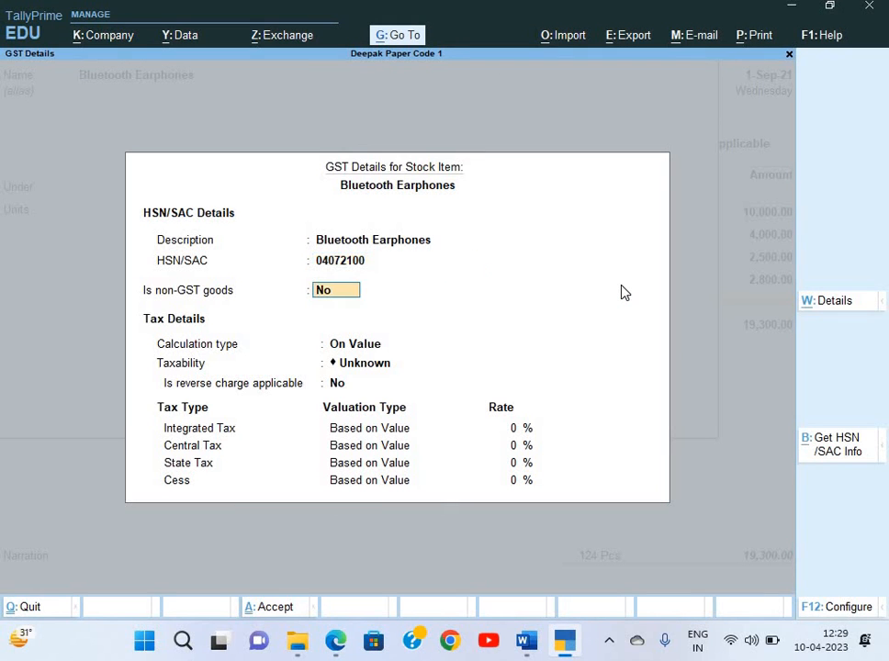
pyautogui.press('Return')
# Set taxability to Taxable at 18% GST and save the stock item
pyautogui.press('Return')
pyautogui.press('Down')
pyautogui.press('Down')
pyautogui.press('Down')
pyautogui.press('Return')
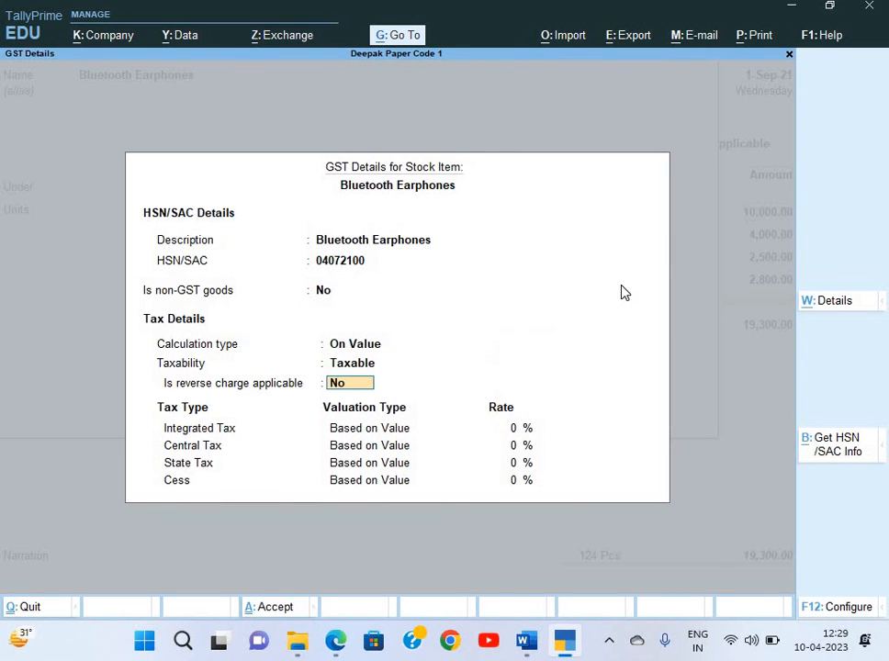
pyautogui.press('Return')
pyautogui.write('18')
pyautogui.press('Return')
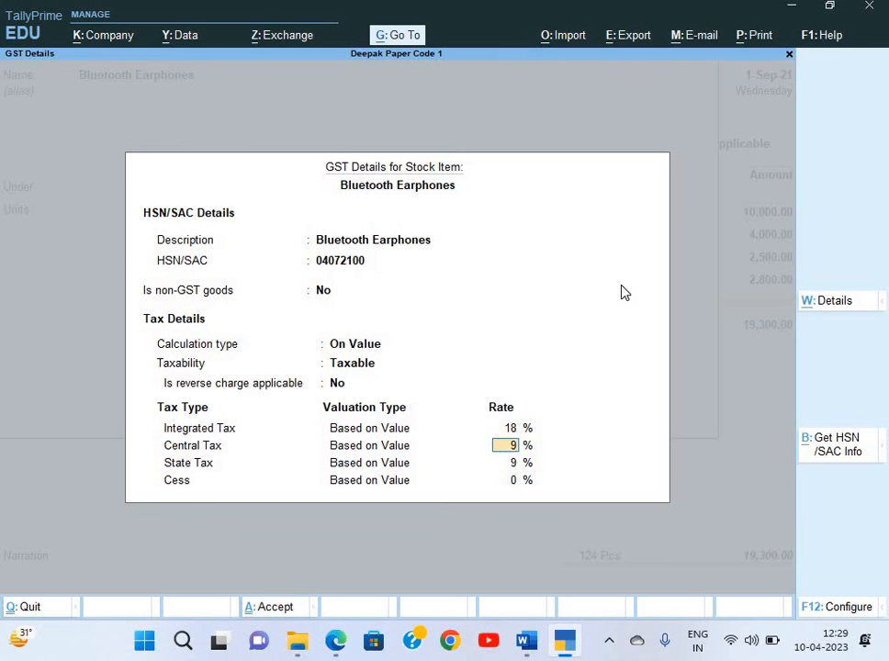
pyautogui.press('Return')
pyautogui.press('Return')
pyautogui.press('Return')
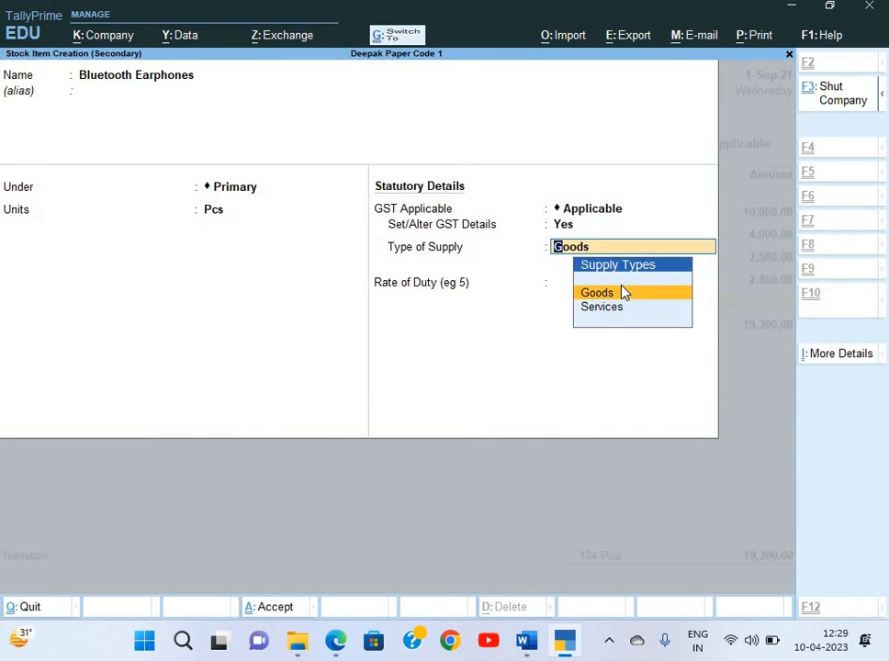
pyautogui.hotkey('ctrl', 'a')
# Enter Bluetooth Earphones as 40 Pcs at 450, giving 18,000.00
pyautogui.hotkey('alt', 'Tab')
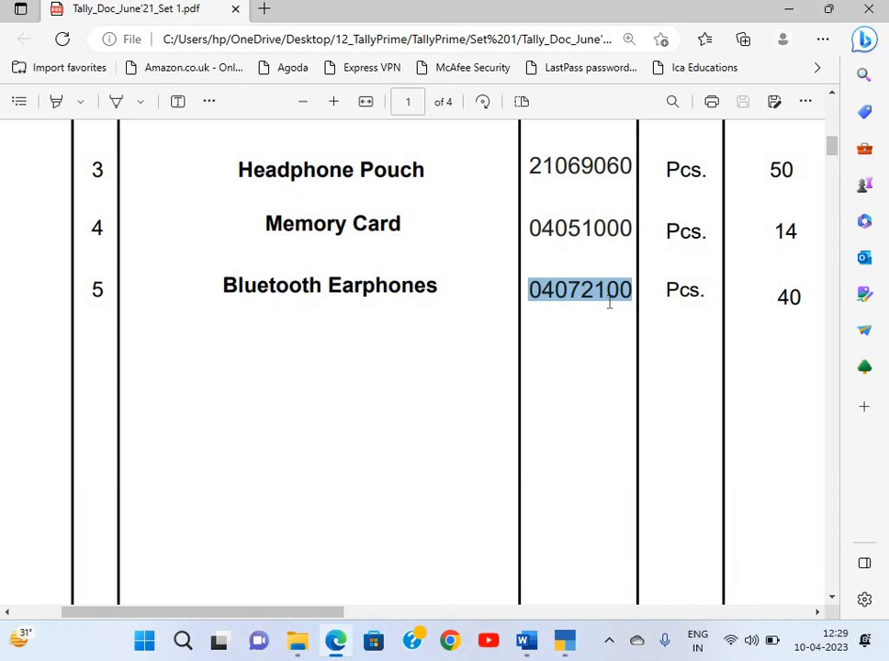
pyautogui.hscroll(5, 593, 303)
pyautogui.hotkey('alt', 'Tab')
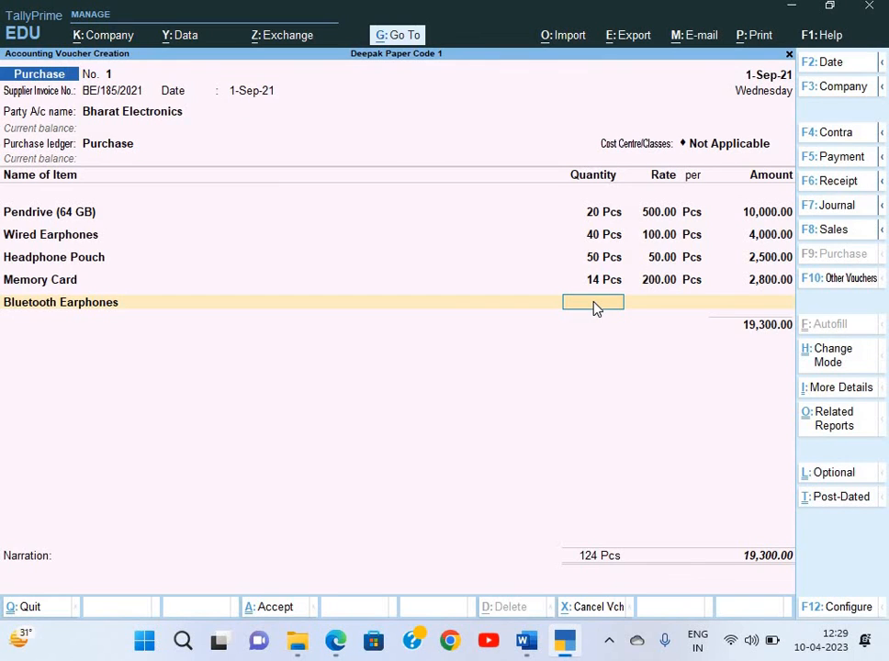
pyautogui.write('40')
pyautogui.press('Return')
pyautogui.write('450')
pyautogui.press('Return')
pyautogui.press('Return')
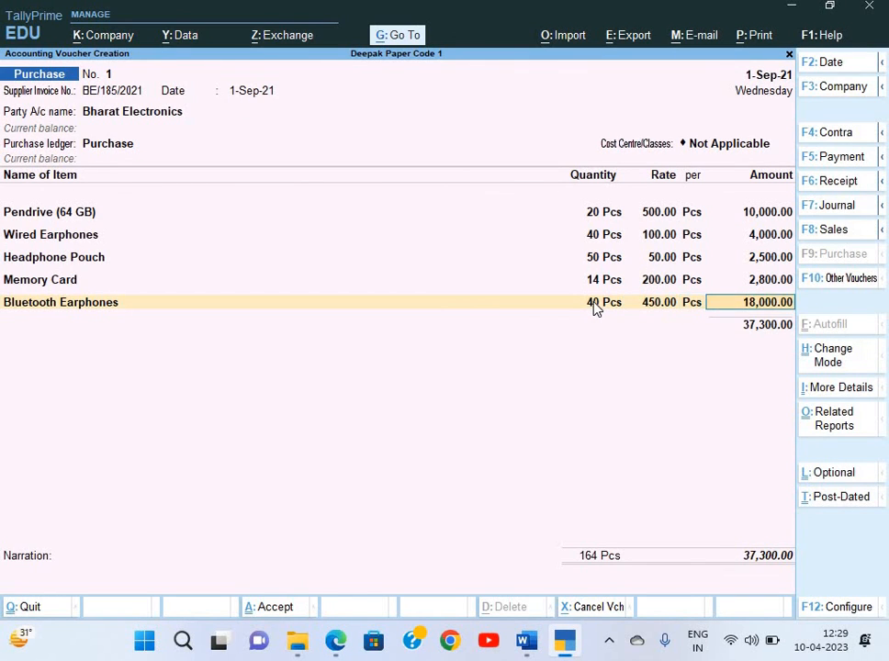
pyautogui.press('Return')
pyautogui.hotkey('alt', 'Tab')
# Check the invoice's tax lines and begin creating a new tax ledger
pyautogui.scroll(-2, 595, 301)
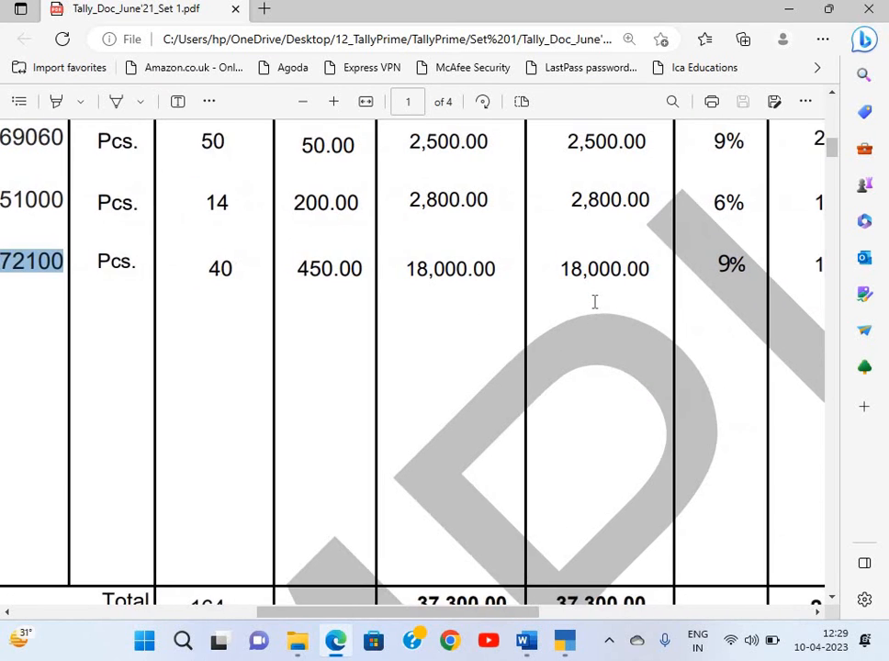
pyautogui.hscroll(4, 594, 301)
pyautogui.scroll(-3, 594, 301)
pyautogui.hscroll(3, 594, 301)
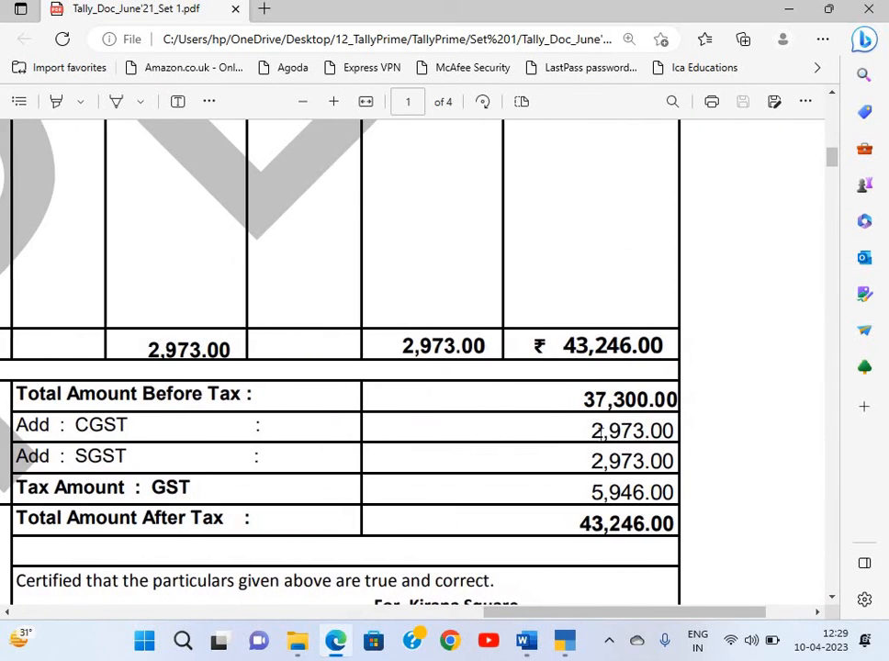
pyautogui.hscroll(-2, 597, 438)
pyautogui.hotkey('alt', 'Tab')
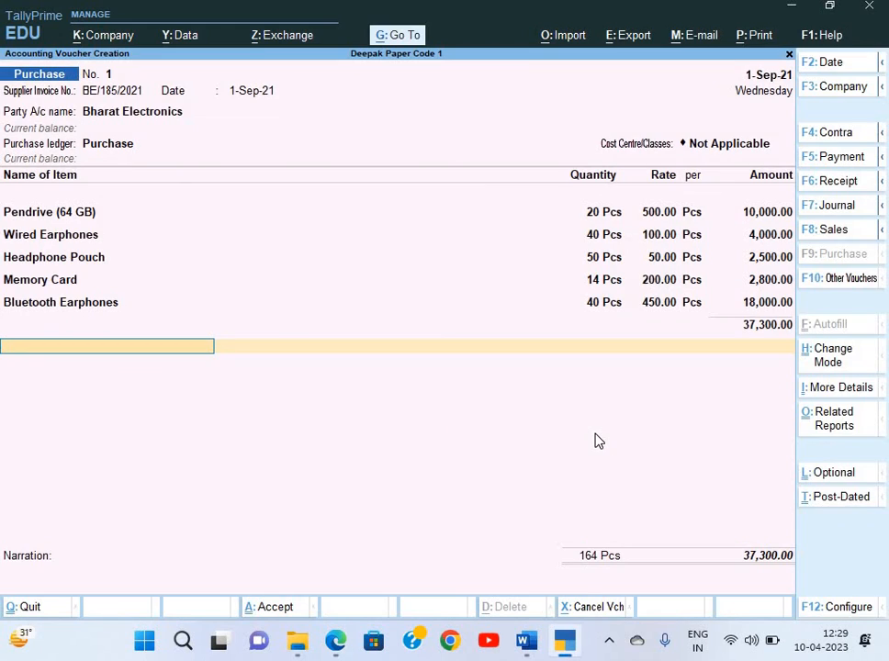
pyautogui.hotkey('alt', 'c')
# Name the new ledger CGST and place it under Duties & Taxes
pyautogui.write('In')
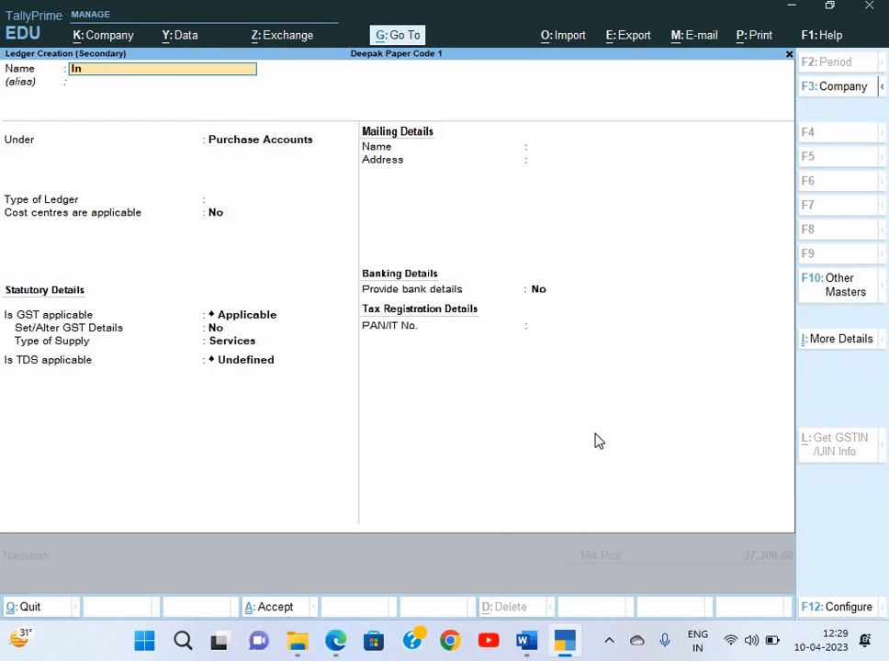
pyautogui.write('put')
pyautogui.write('CGS')
pyautogui.press('BackSpace')
pyautogui.press('BackSpace')
pyautogui.press('BackSpace')
pyautogui.press('BackSpace')
pyautogui.write('GST')
pyautogui.press('Return')
pyautogui.press('Return')
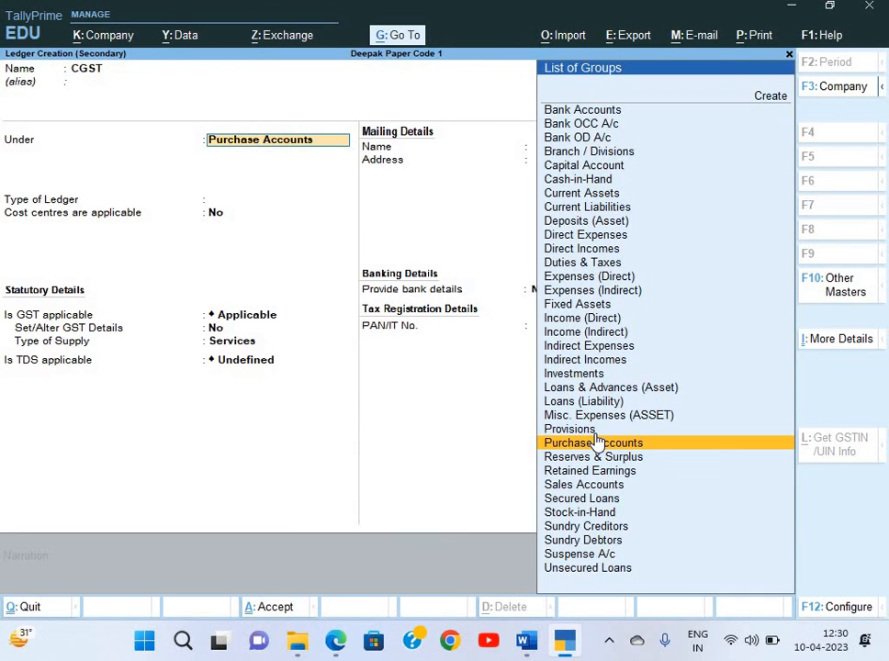
pyautogui.write('Du')
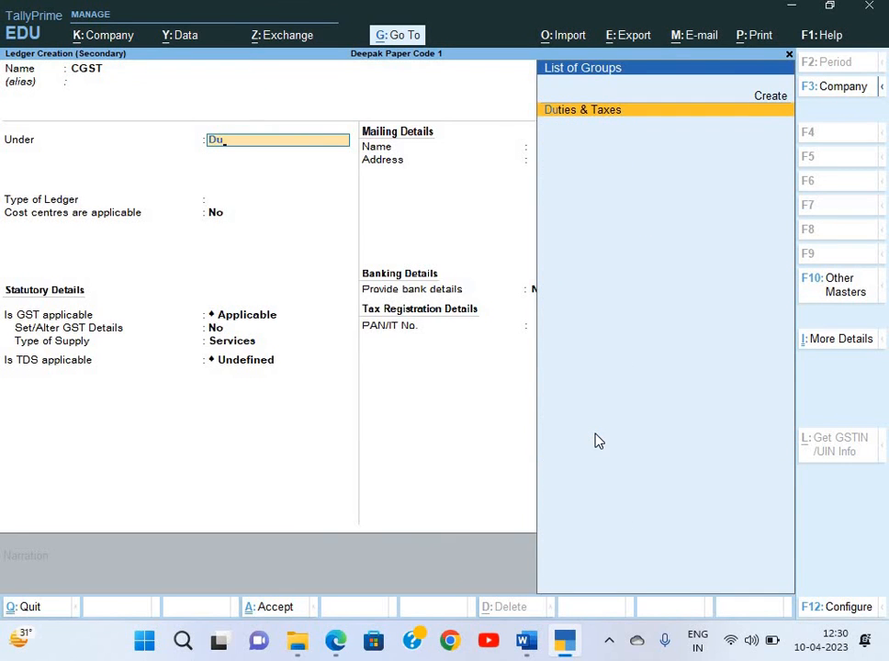
pyautogui.press('Return')
# Set CGST as GST Central Tax with TDS Not Applicable and save it
pyautogui.press('Up')
pyautogui.press('Return')
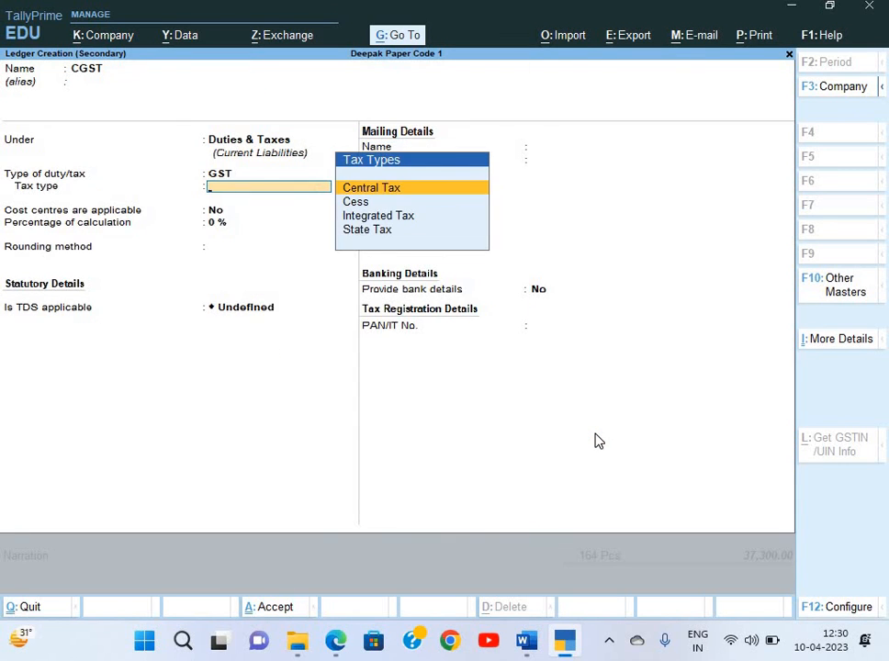
pyautogui.press('Return')
pyautogui.press('Return')
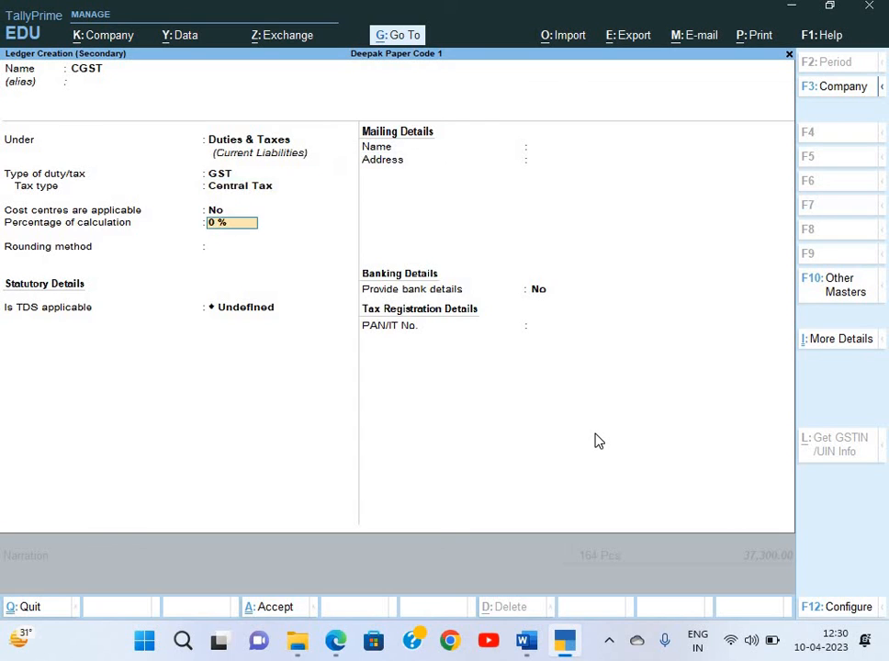
pyautogui.press('Return')
pyautogui.press('Return')
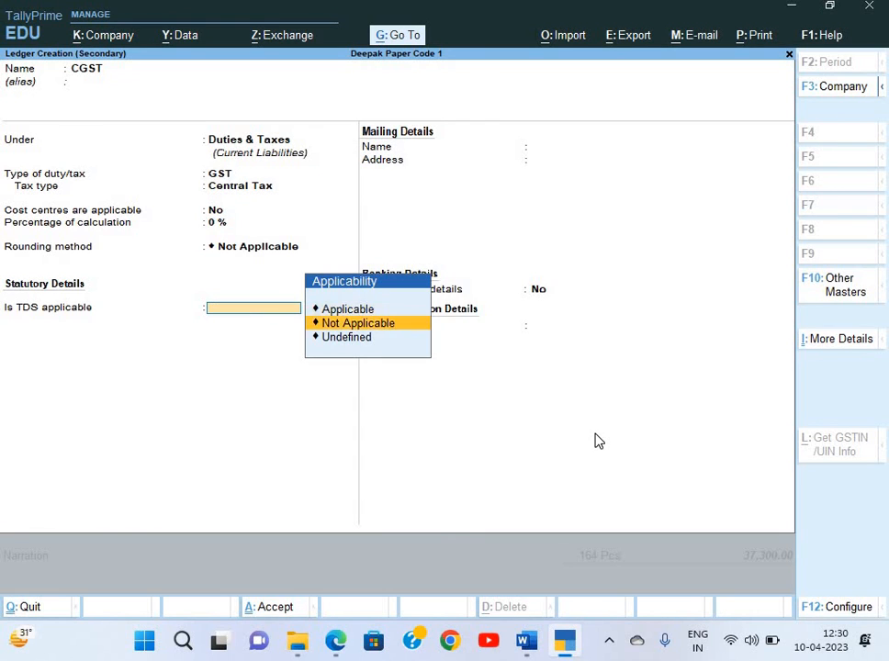
pyautogui.press('Up')
pyautogui.press('Down')
pyautogui.press('Return')
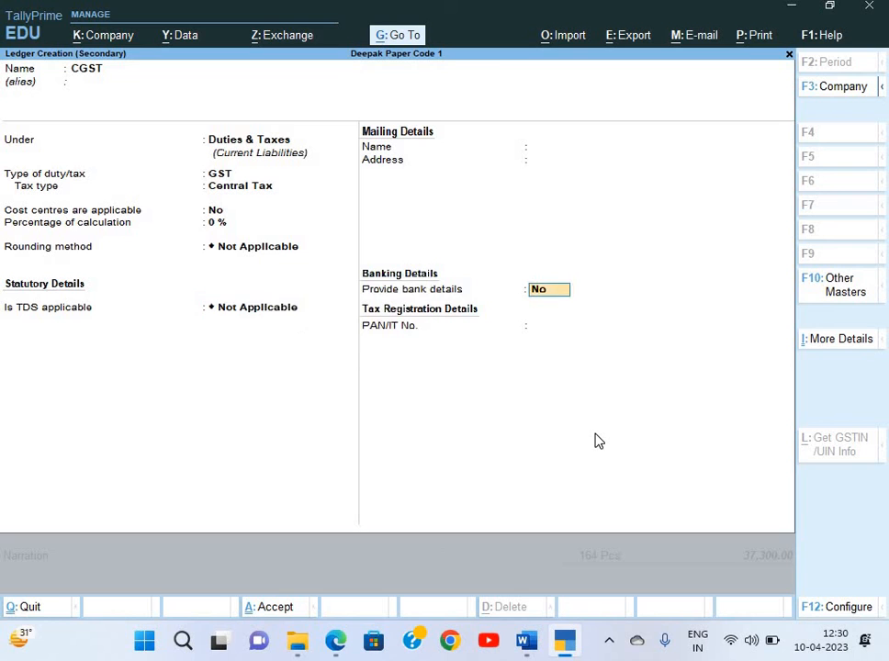
pyautogui.press('ctrl')
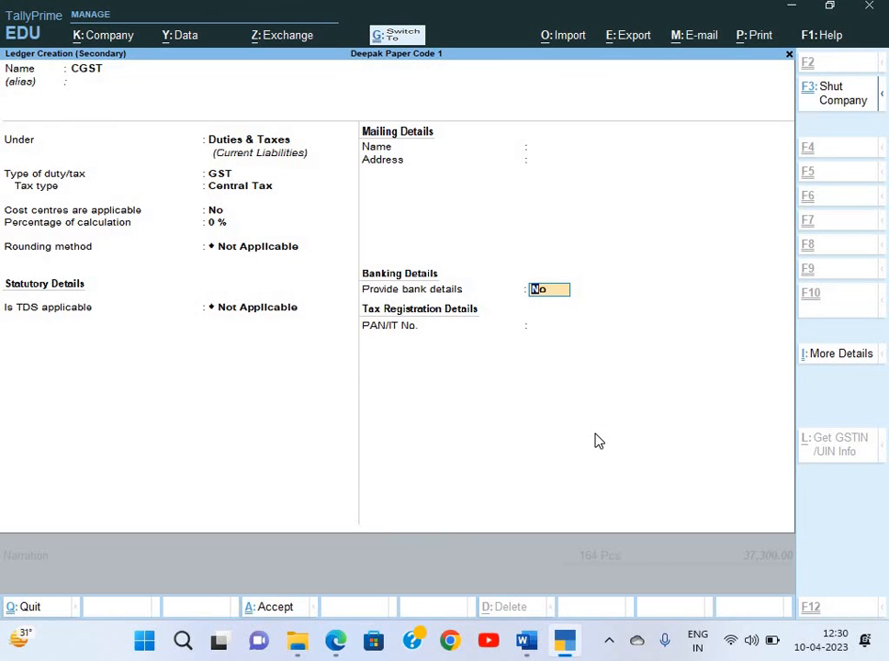
pyautogui.hotkey('ctrl', 'a')
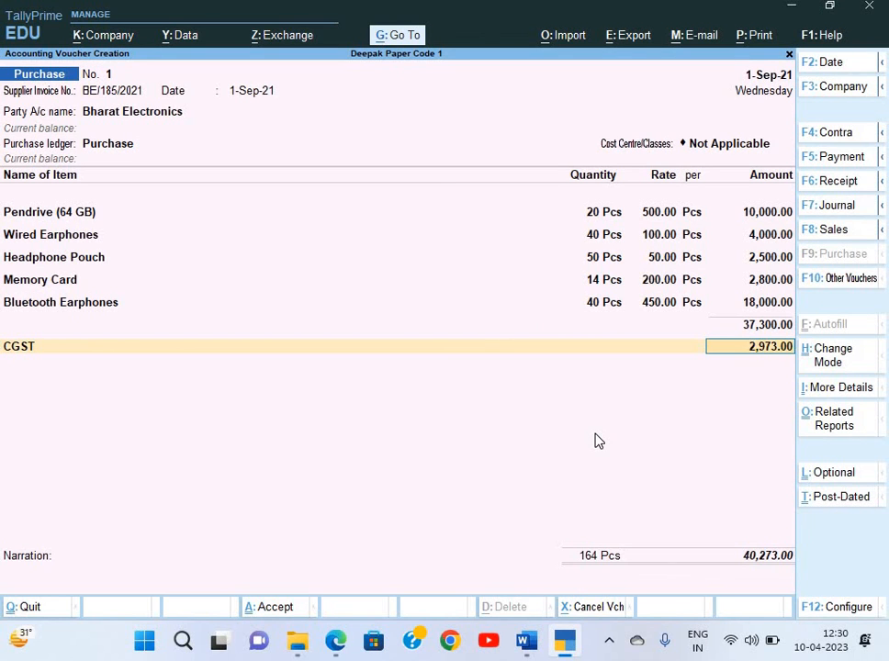
# Accept CGST at 2,973.00 and start an SGST ledger under Duties & Taxes
pyautogui.press('Return')
pyautogui.hotkey('alt', 'c')
pyautogui.write('SGST')
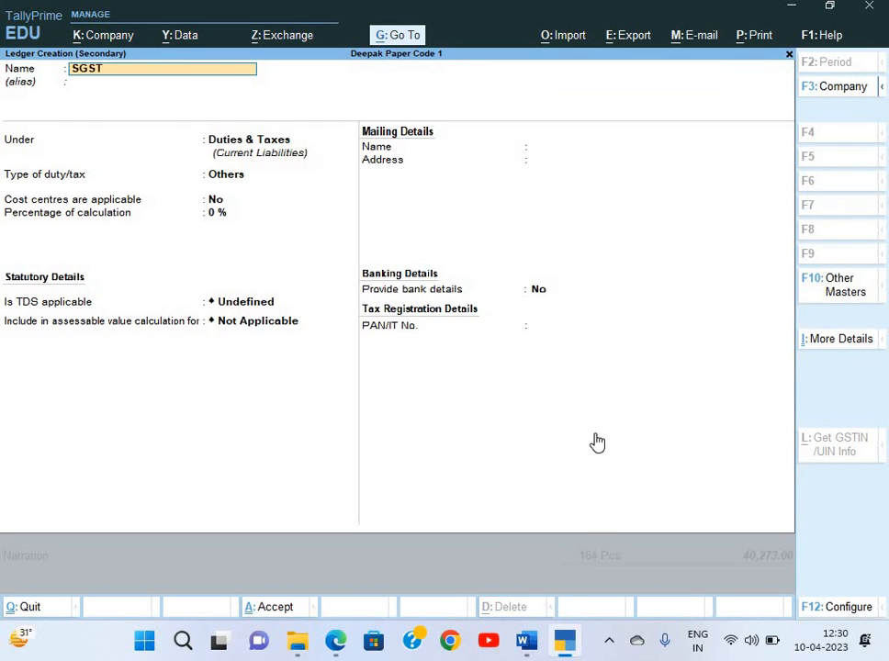
pyautogui.press('Return')
pyautogui.press('Return')
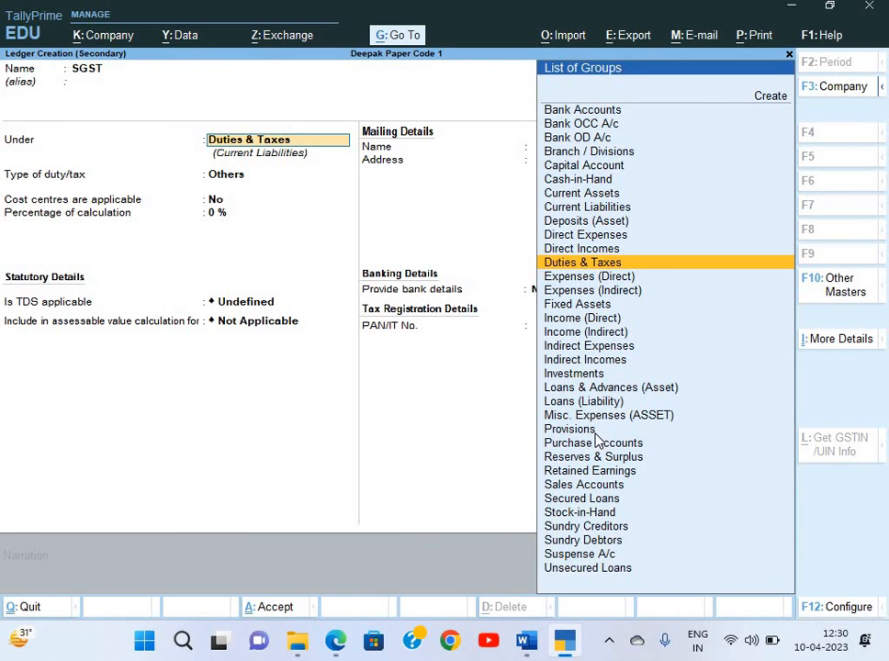
pyautogui.press('Return')
# Set SGST as GST State Tax with TDS Not Applicable and save it
pyautogui.press('Up')
pyautogui.press('Return')
pyautogui.press('Down')
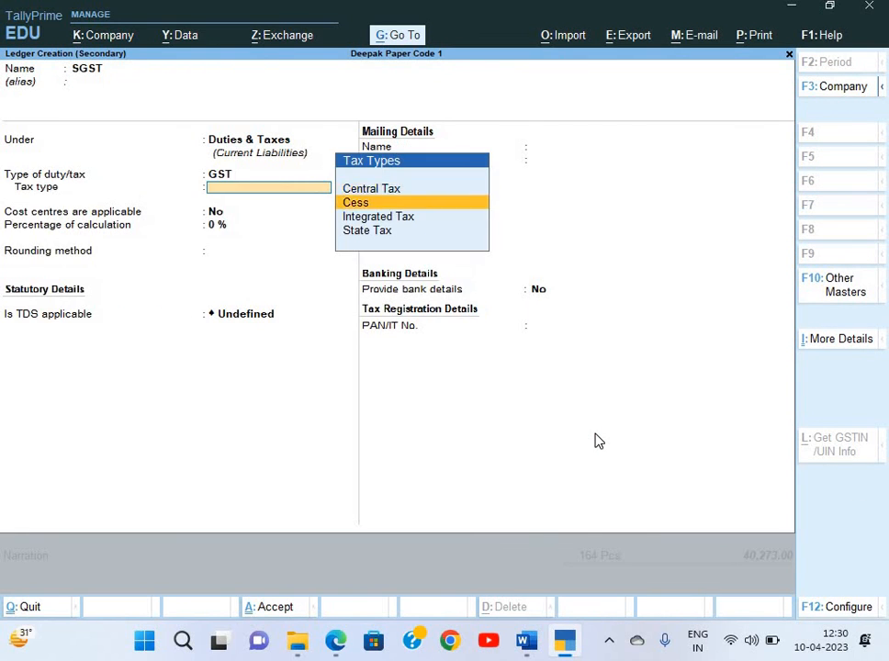
pyautogui.press('Down')
pyautogui.press('Down')
pyautogui.press('Return')
pyautogui.press('Return')
pyautogui.press('Return')
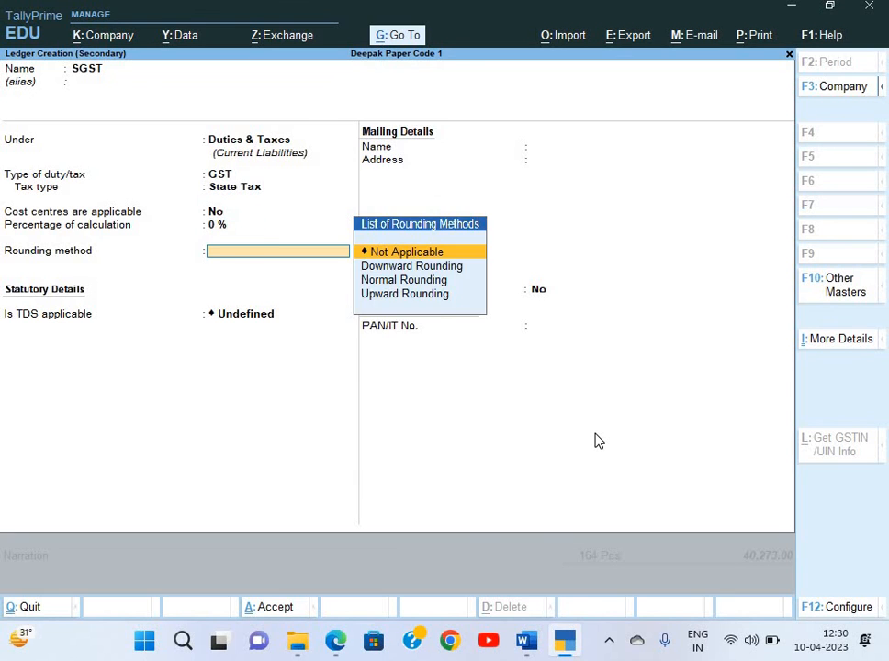
pyautogui.press('Return')
pyautogui.press('Down')
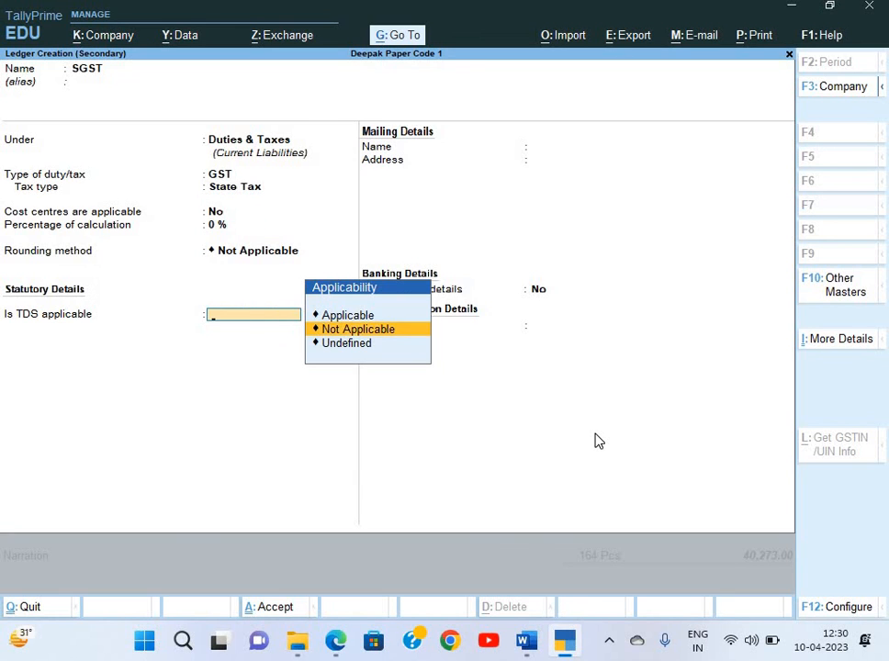
pyautogui.press('Return')
pyautogui.hotkey('ctrl', 'a')
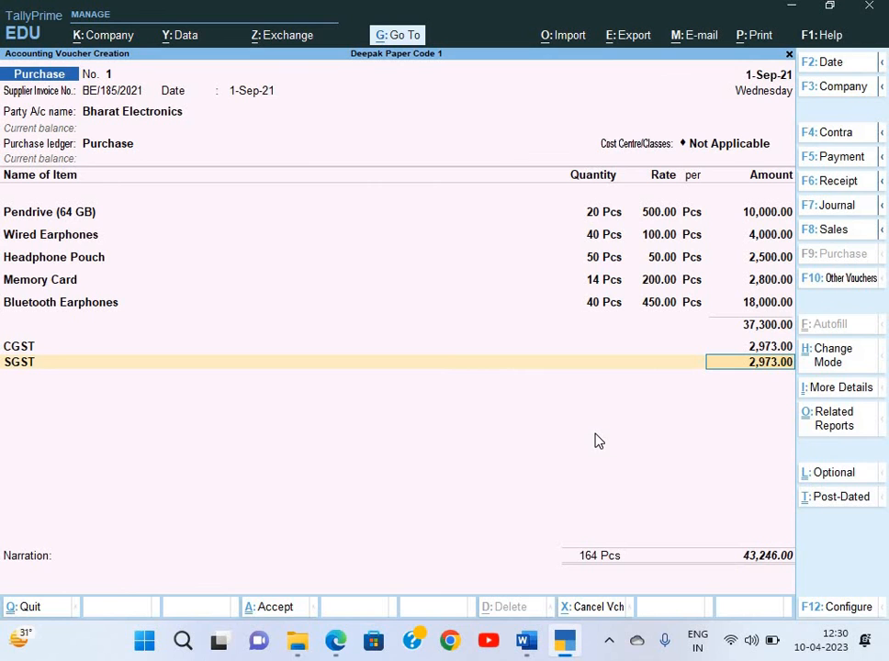
# Accept SGST 2,973.00 and record new bill reference BE/185/2021 for 43,246.00
pyautogui.hotkey('alt', 'Tab')
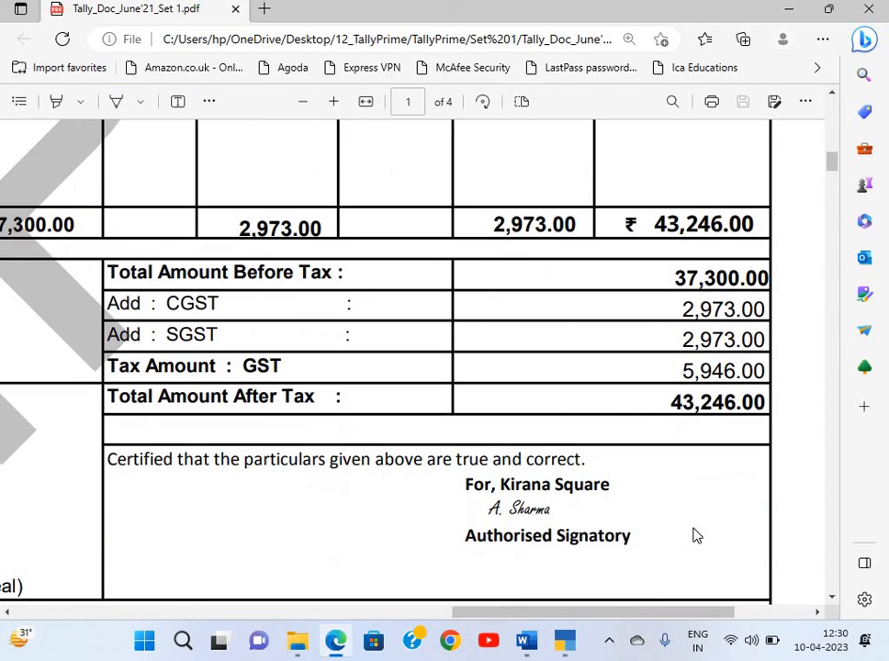
pyautogui.hotkey('alt', 'Tab')
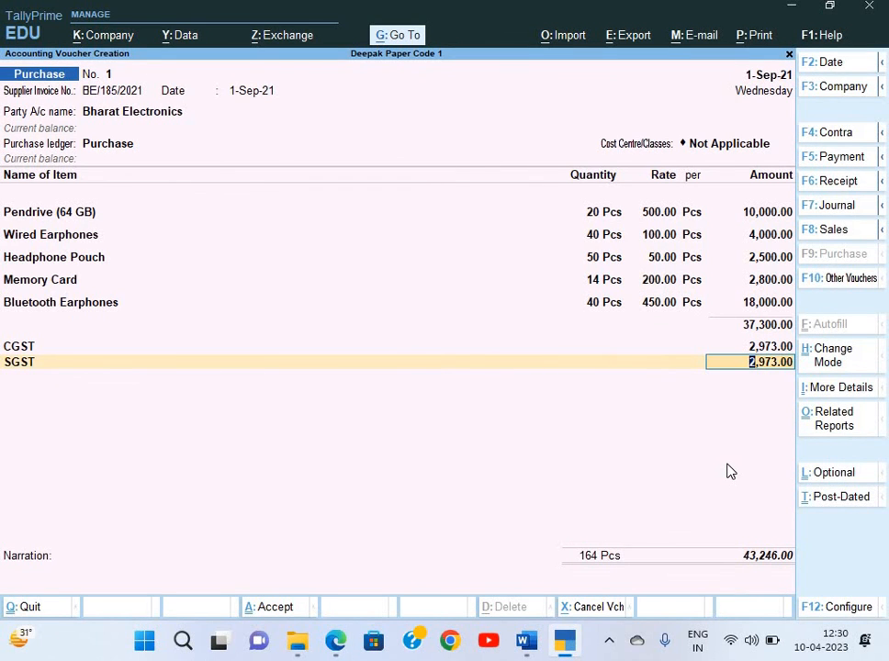
pyautogui.press('Return')
pyautogui.press('Return')
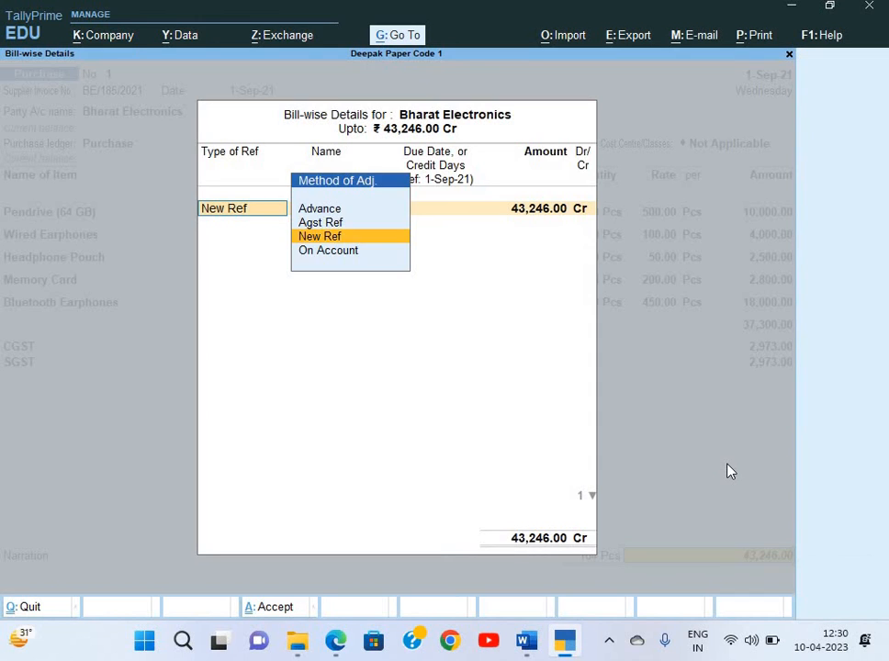
pyautogui.press('Return')
pyautogui.press('Return')
pyautogui.hotkey('alt', 'Tab')
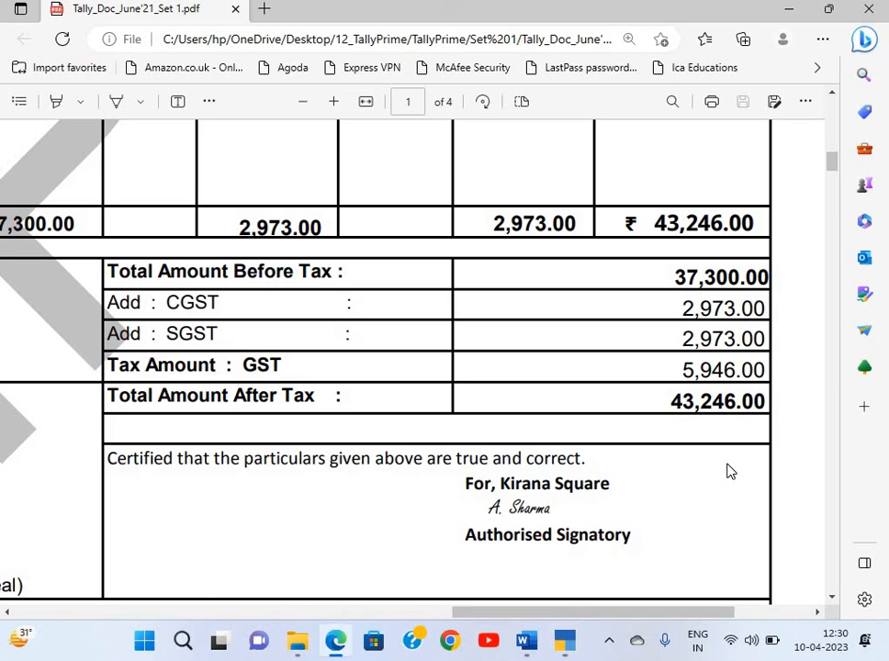
pyautogui.hscroll(-5, 728, 471)
pyautogui.scroll(-4, 728, 471)
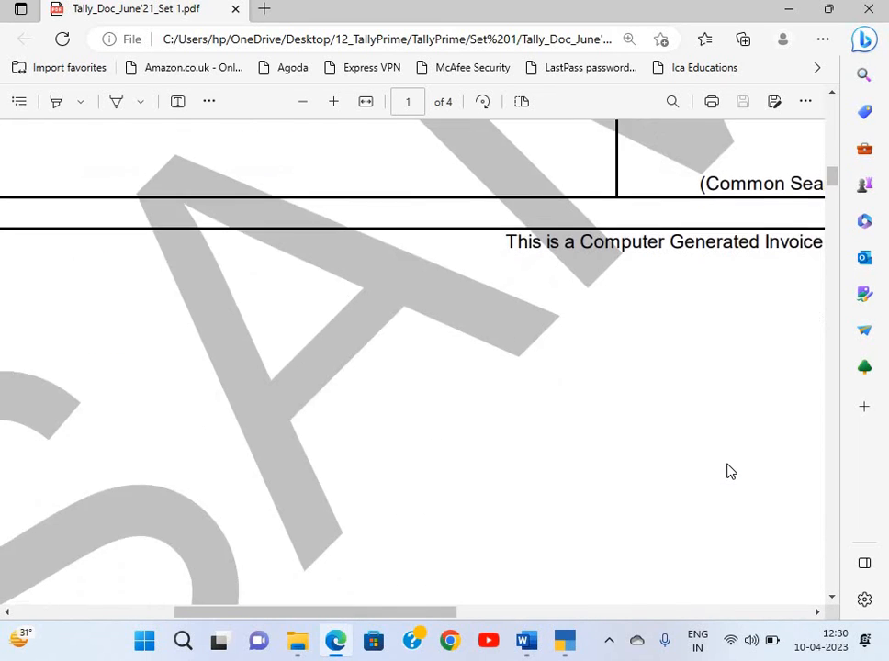
pyautogui.hscroll(-2, 728, 471)
pyautogui.scroll(-3, 728, 471)
pyautogui.scroll(3, 728, 471)
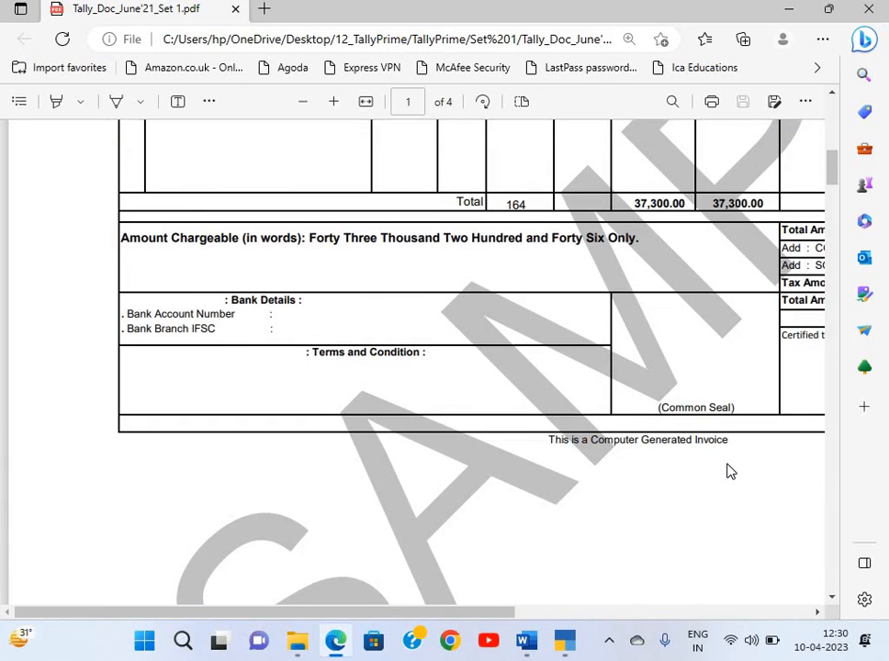
pyautogui.hscroll(2, 729, 471)
pyautogui.scroll(7, 728, 472)
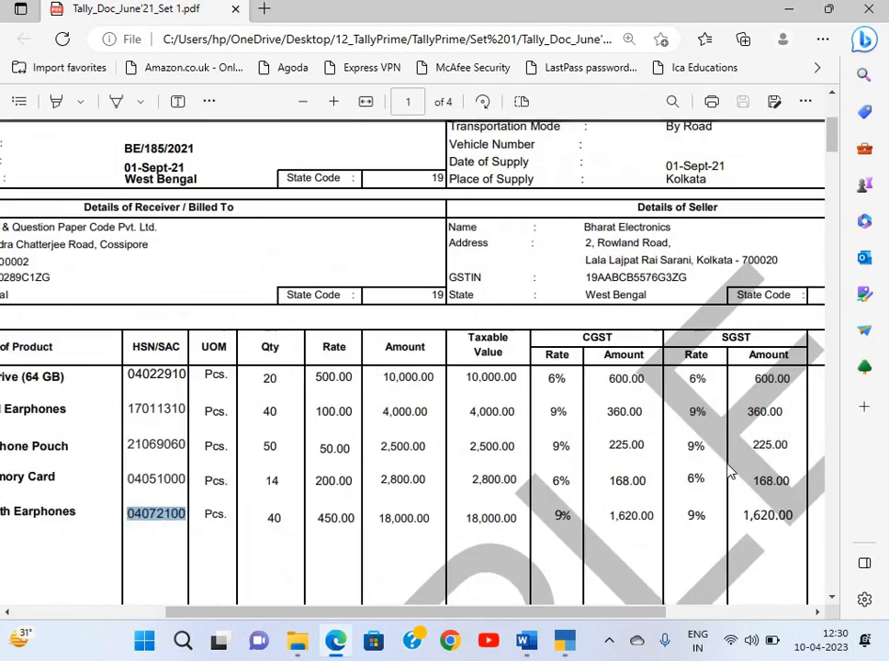
pyautogui.hscroll(2, 728, 471)
pyautogui.hotkey('alt', 'Tab')
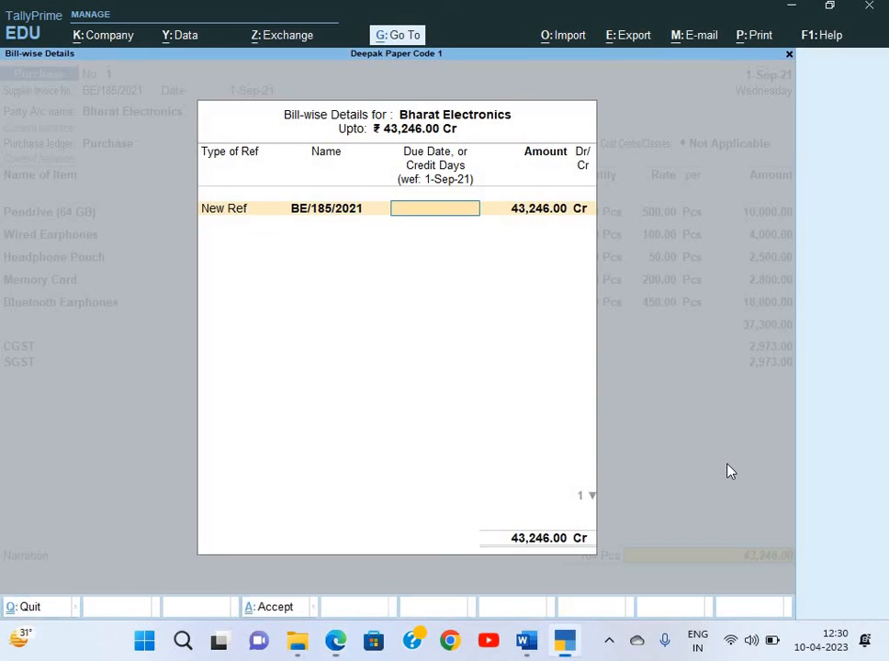
pyautogui.press('Return')
pyautogui.press('Return')
pyautogui.press('Return')
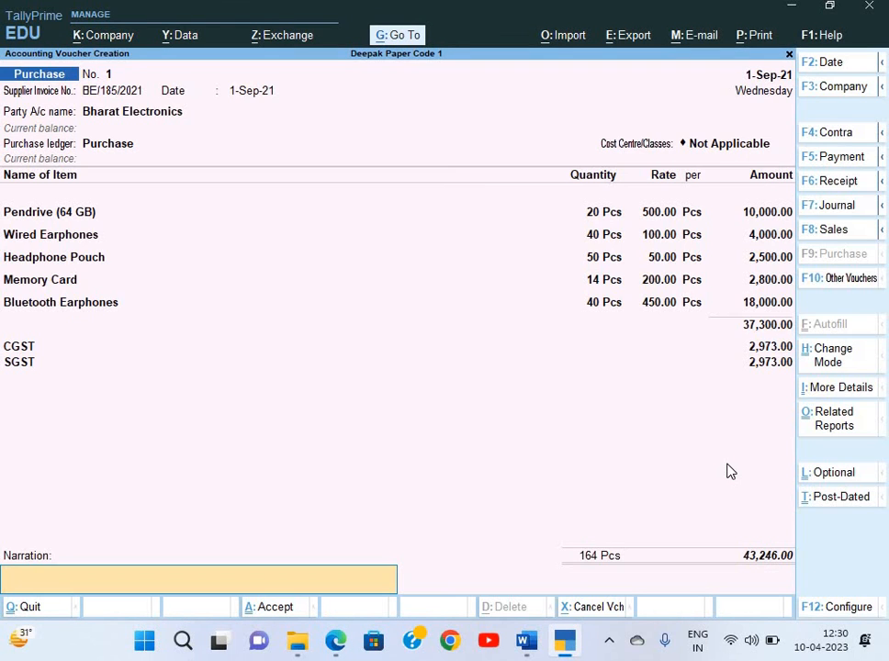
# Add the narration 'Being goods purchase' and save the purchase voucher
pyautogui.write('Being goods purchase')
pyautogui.press('Return')
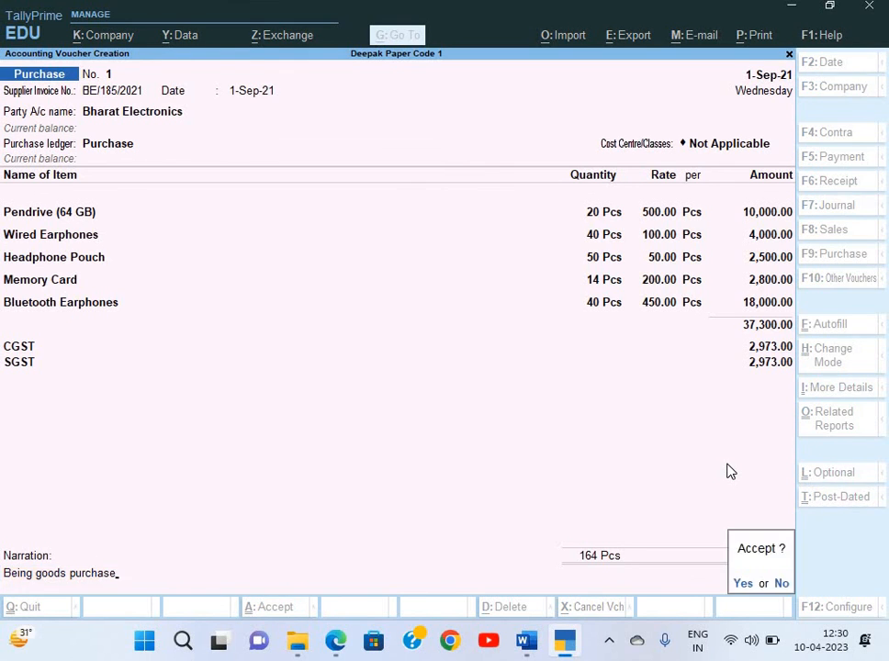
pyautogui.press('Return')
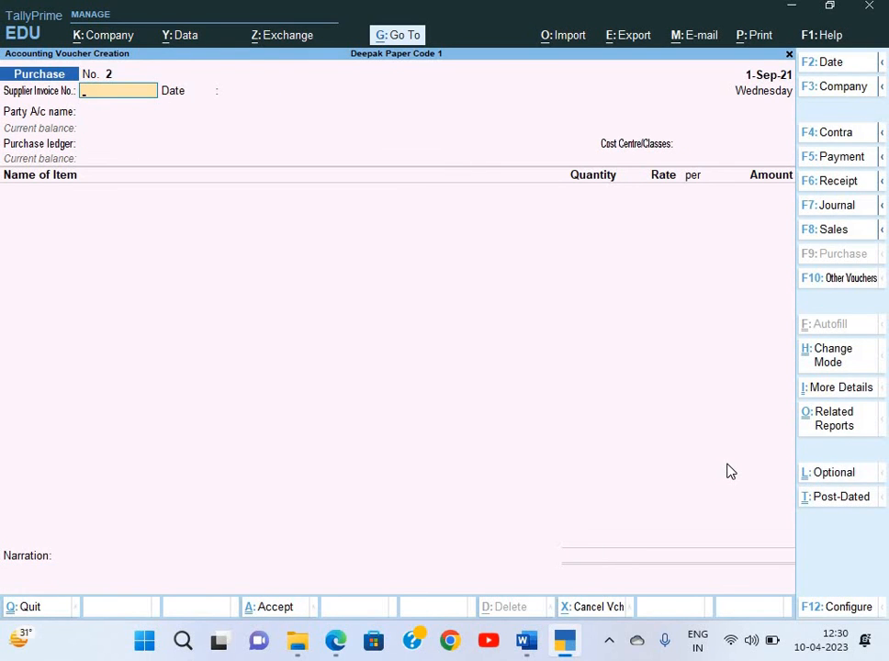
# Start a Payment voucher debiting Bharat Electronics
pyautogui.hotkey('alt', 'Tab')
pyautogui.scroll(-6, 624, 456)
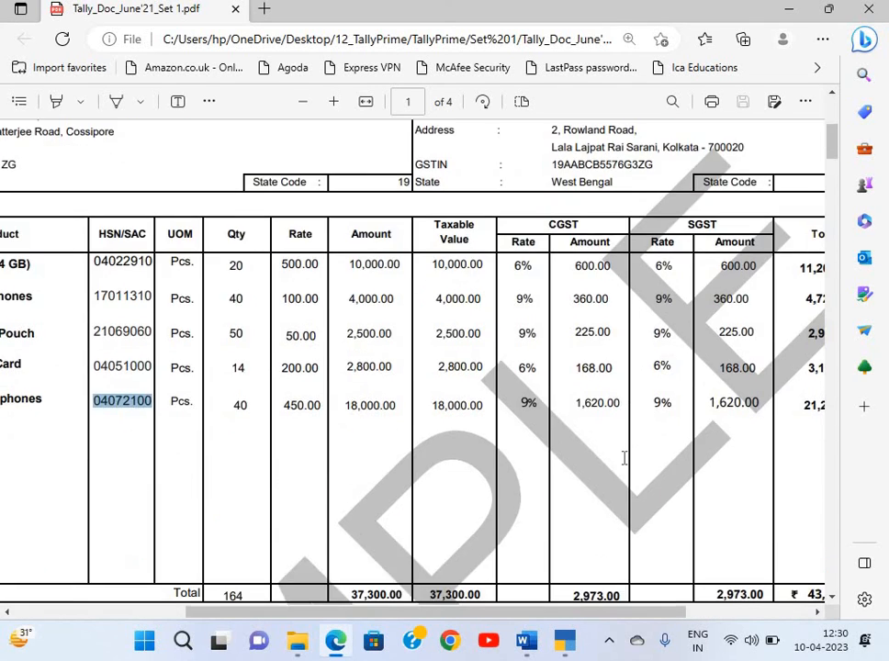
pyautogui.scroll(-6, 624, 456)
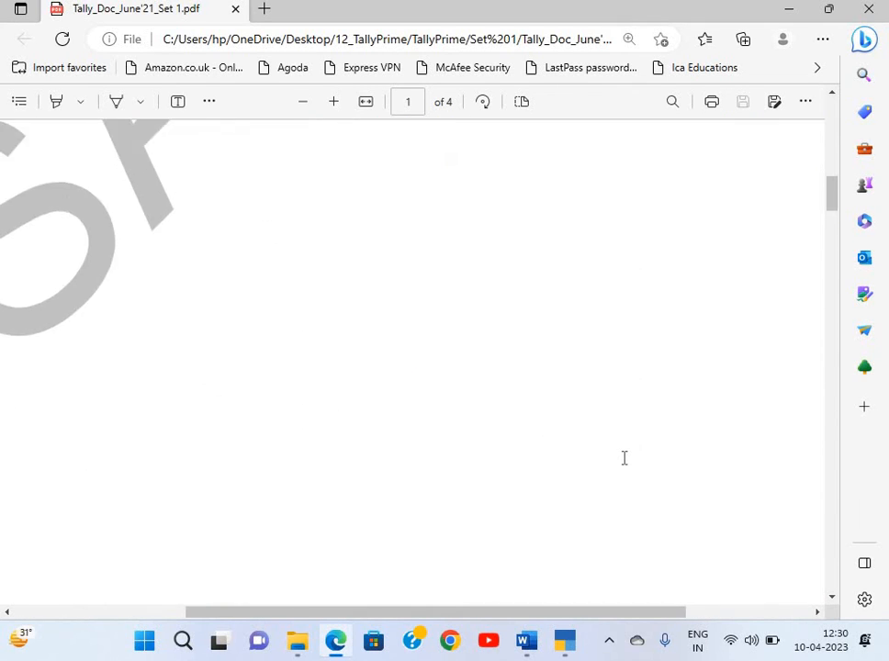
pyautogui.scroll(3, 622, 459)
pyautogui.scroll(10, 461, 266)
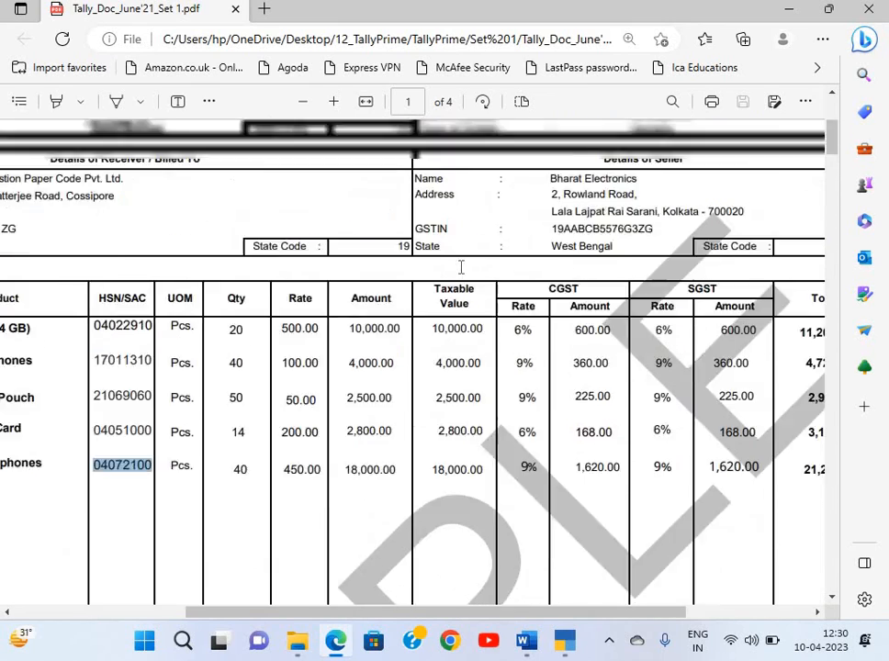
pyautogui.hscroll(-3, 461, 267)
pyautogui.scroll(1, 461, 267)
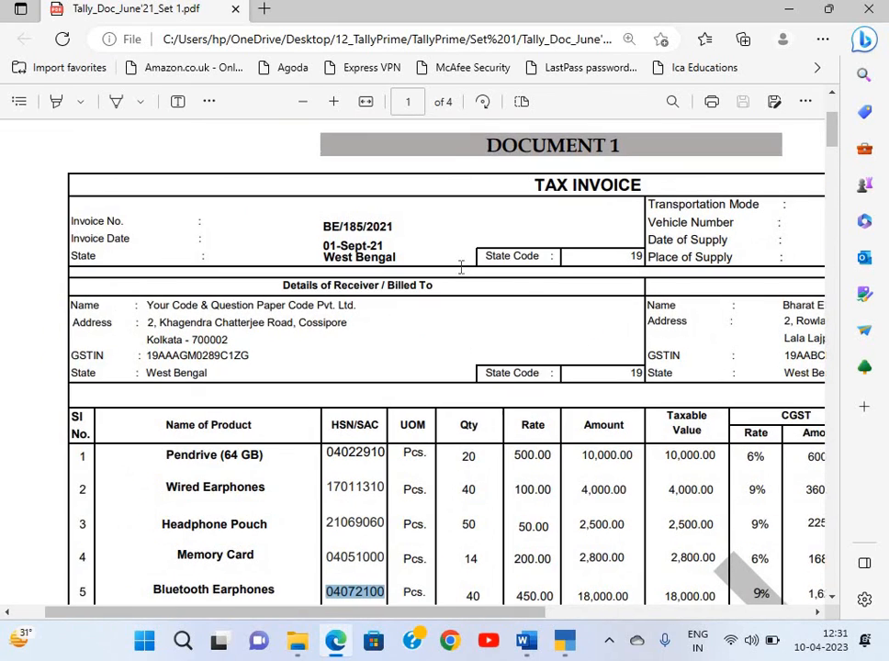
pyautogui.hotkey('alt', 'Tab')
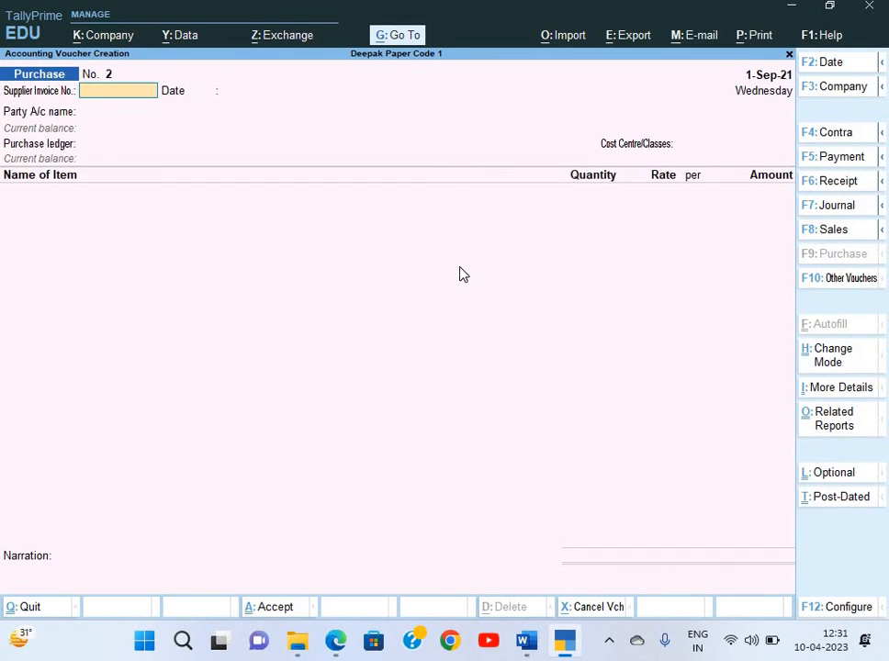
pyautogui.press('F5')
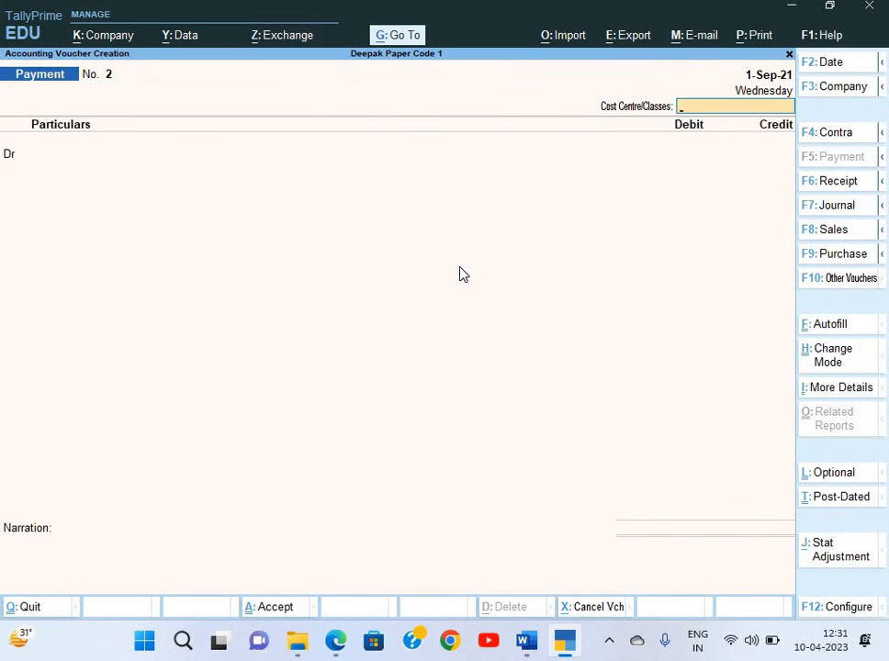
pyautogui.press('Return')
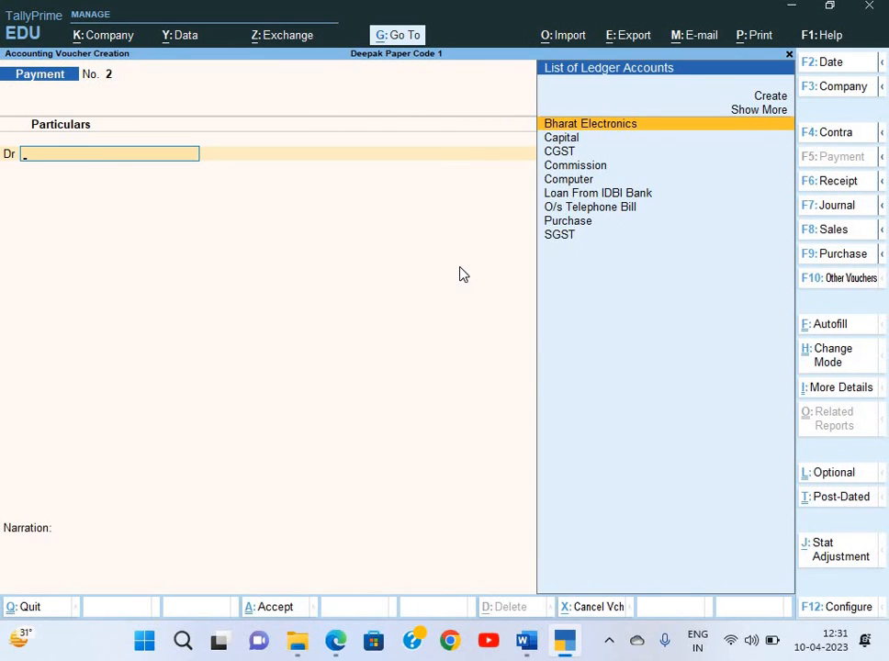
pyautogui.press('Down')
pyautogui.press('Up')
pyautogui.press('Return')
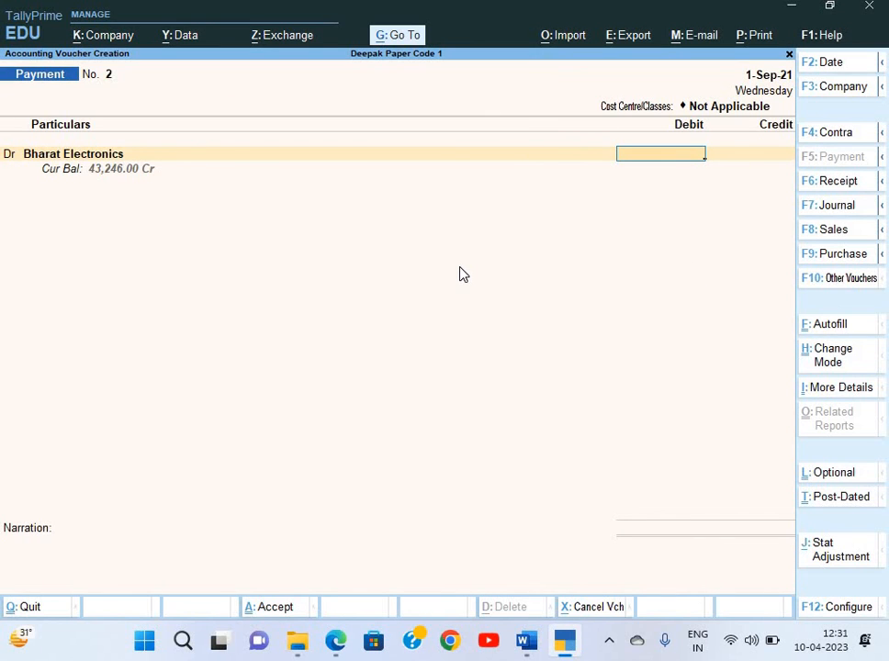
# Pay 43,246 against bill BE/185/2021 and credit HDFC Bank
pyautogui.write('43,')
pyautogui.write('246')
pyautogui.press('Return')
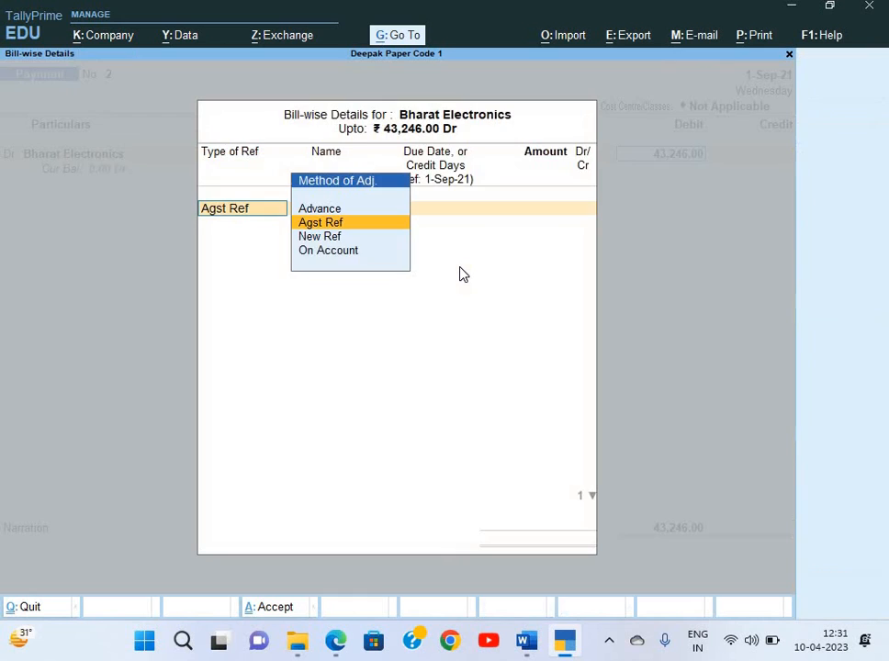
pyautogui.press('Return')
pyautogui.press('Return')
pyautogui.press('Return')
pyautogui.press('Return')
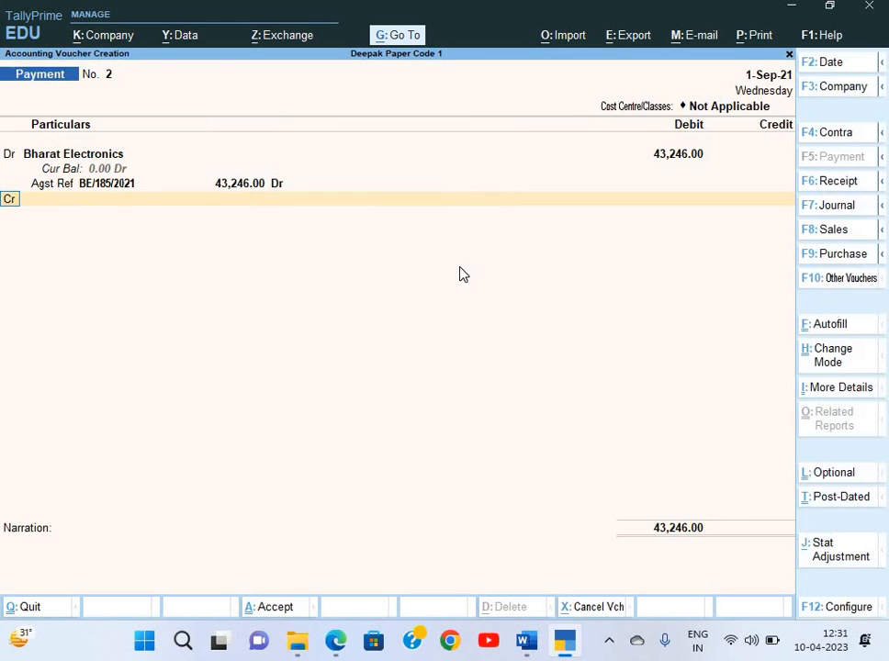
pyautogui.press('Return')
pyautogui.write('H')
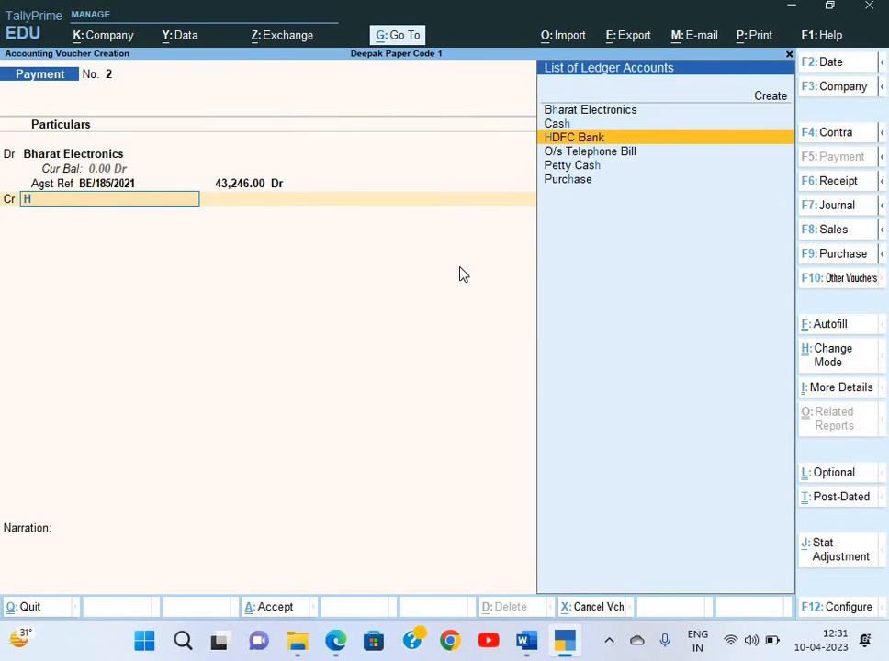
pyautogui.press('Return')
pyautogui.press('Return')
pyautogui.press('Return')
pyautogui.press('Return')
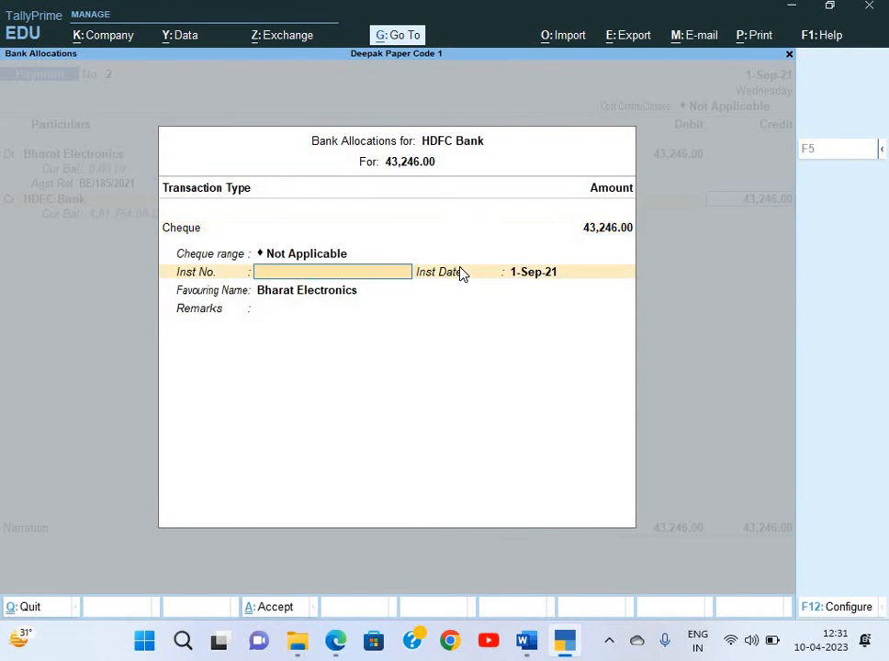
# Enter cheque number 245137 in the HDFC Bank allocation, keeping date and payee
pyautogui.hotkey('alt', 'Tab')
pyautogui.hotkey('alt', 'Tab')
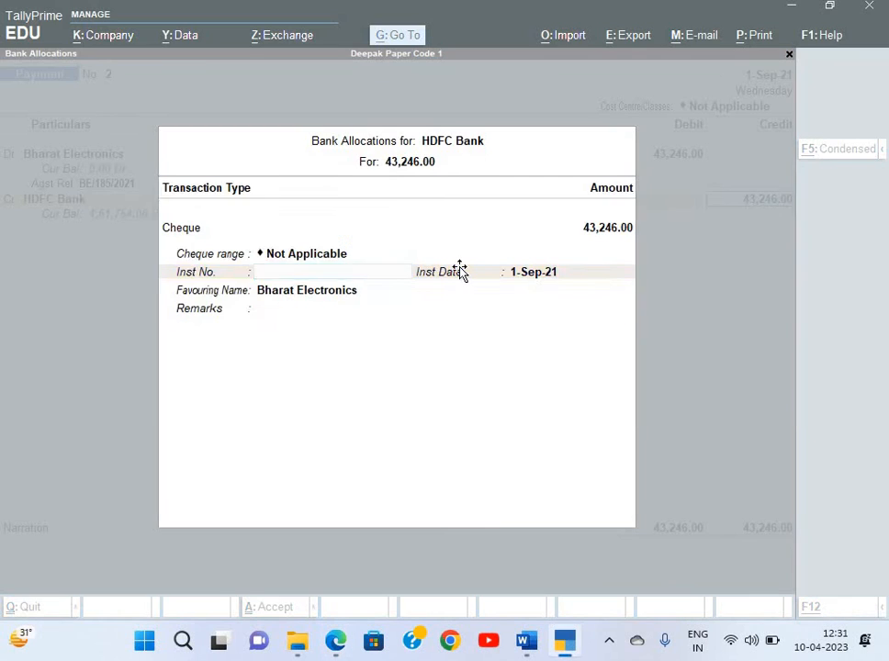
pyautogui.hotkey('alt', 'Tab')
pyautogui.click(510, 264)
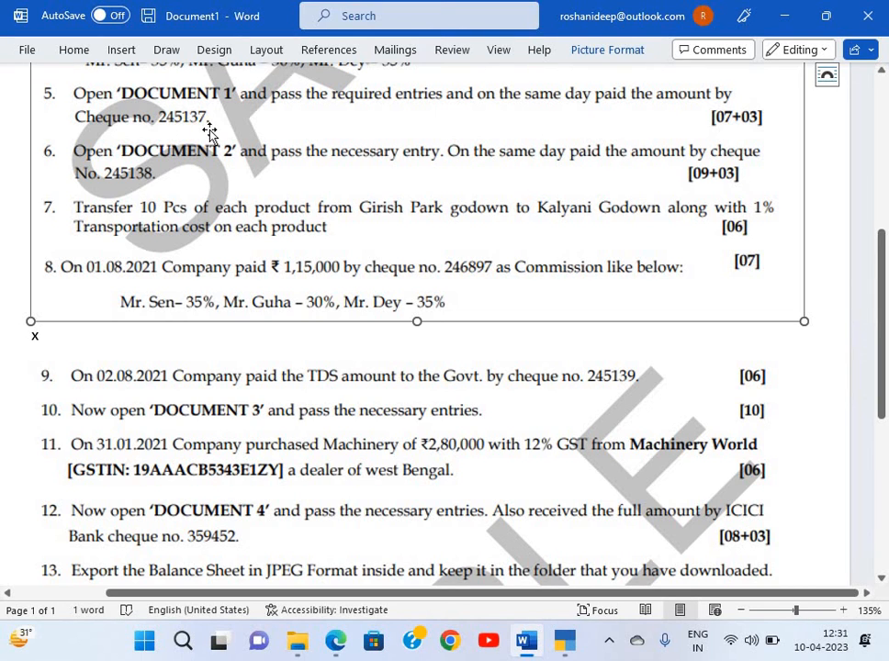
pyautogui.hotkey('alt', 'Tab')
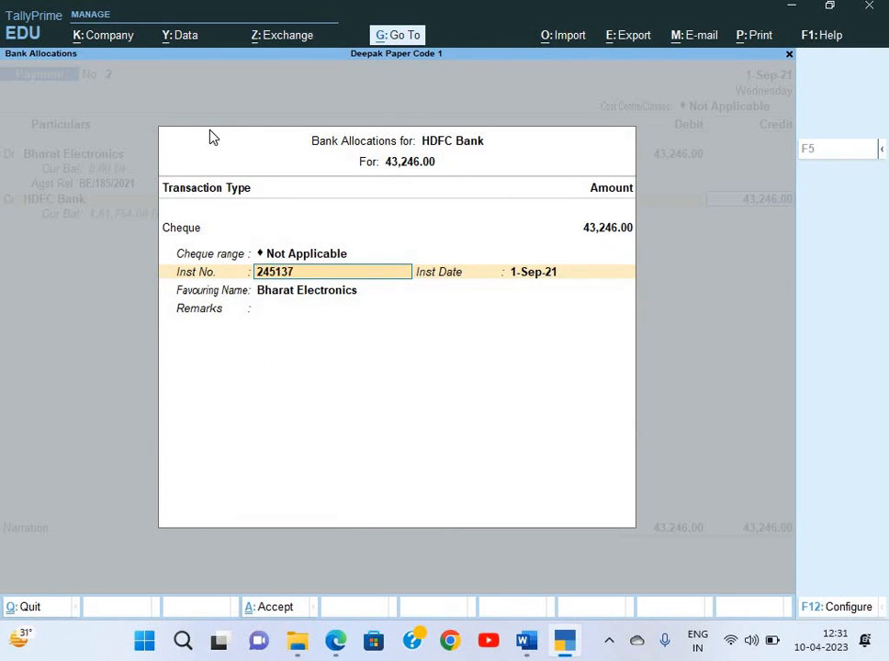
pyautogui.press('Return')
pyautogui.press('Return')
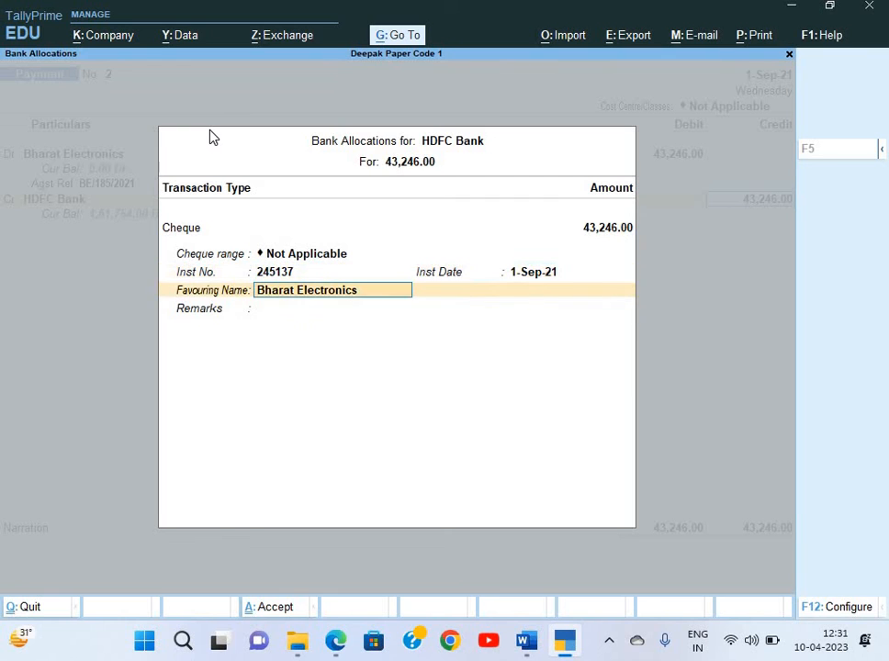
pyautogui.press('Return')
pyautogui.press('Return')
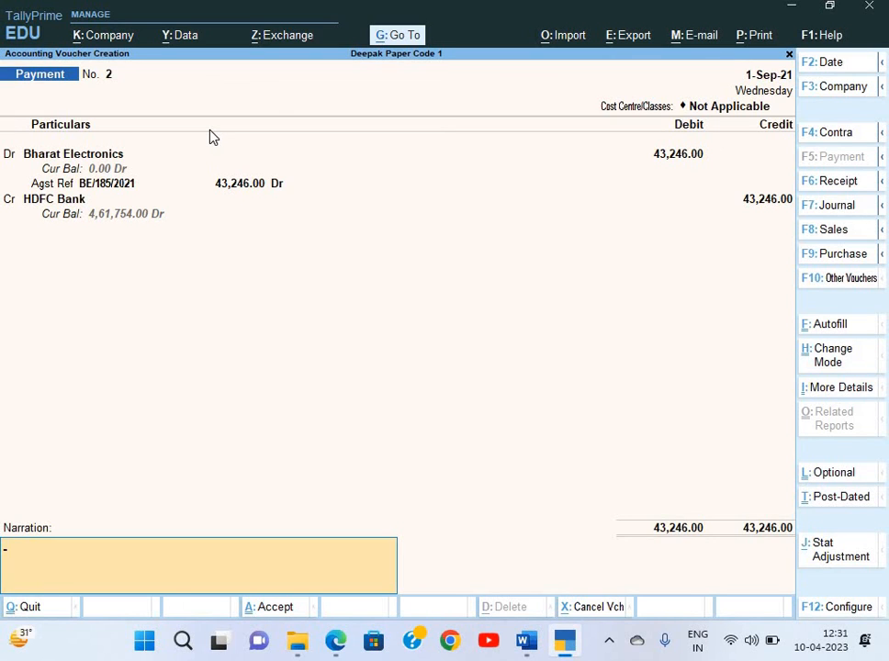
# Add narration 'Being payment made', save the payment, and return to the Word sheet
pyautogui.write('Being payment made')
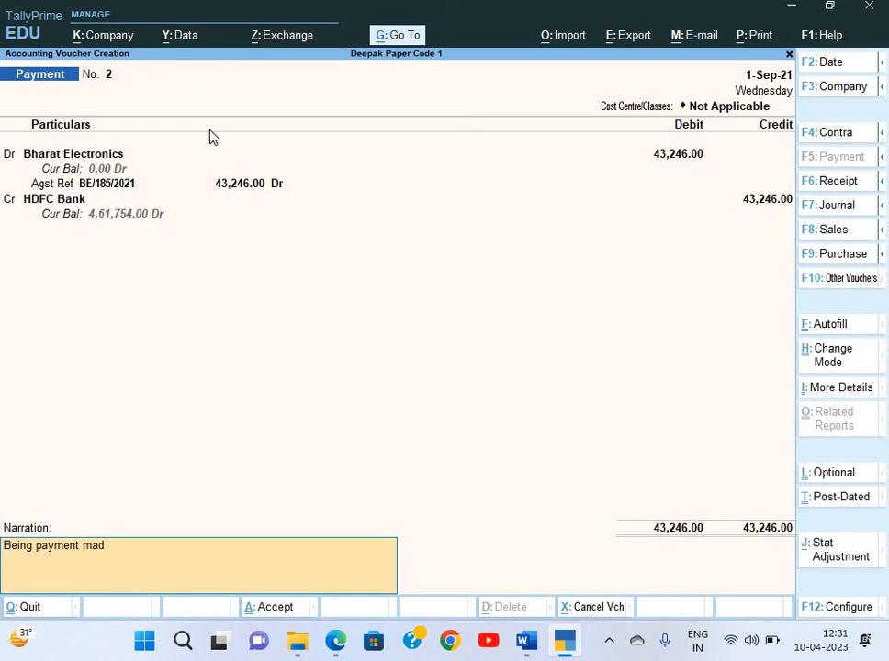
pyautogui.press('Return')
pyautogui.press('Return')
pyautogui.hotkey('alt', 'Tab')
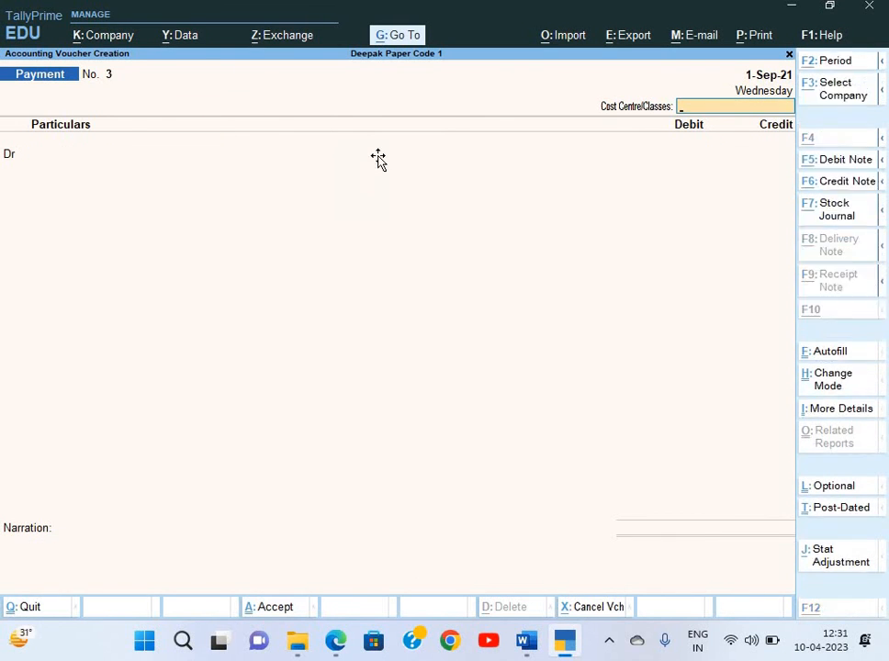
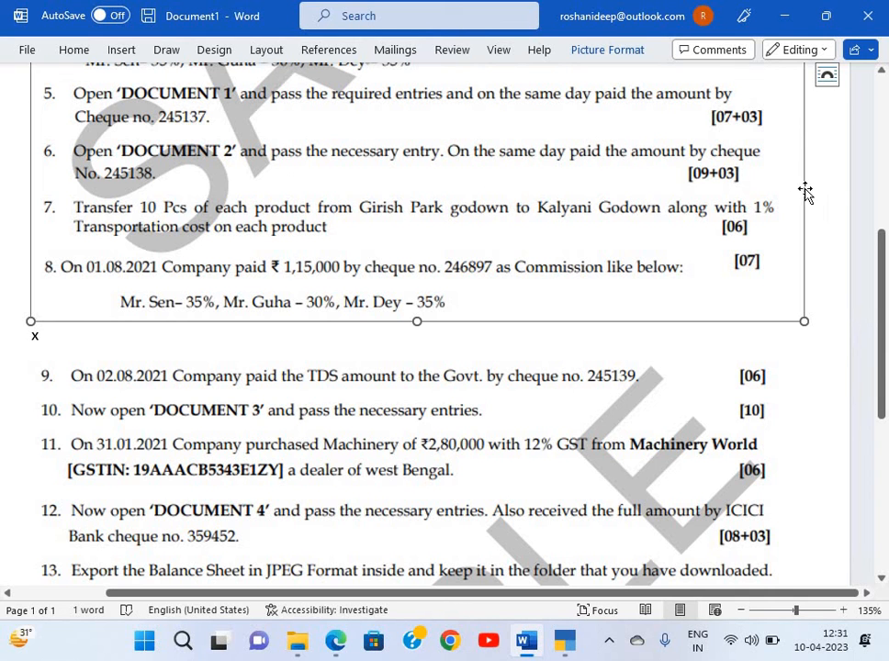
# Review Document 2's ASR Trading rent money receipt in the PDF, then return to TallyPrime
pyautogui.scroll(5, 839, 187)
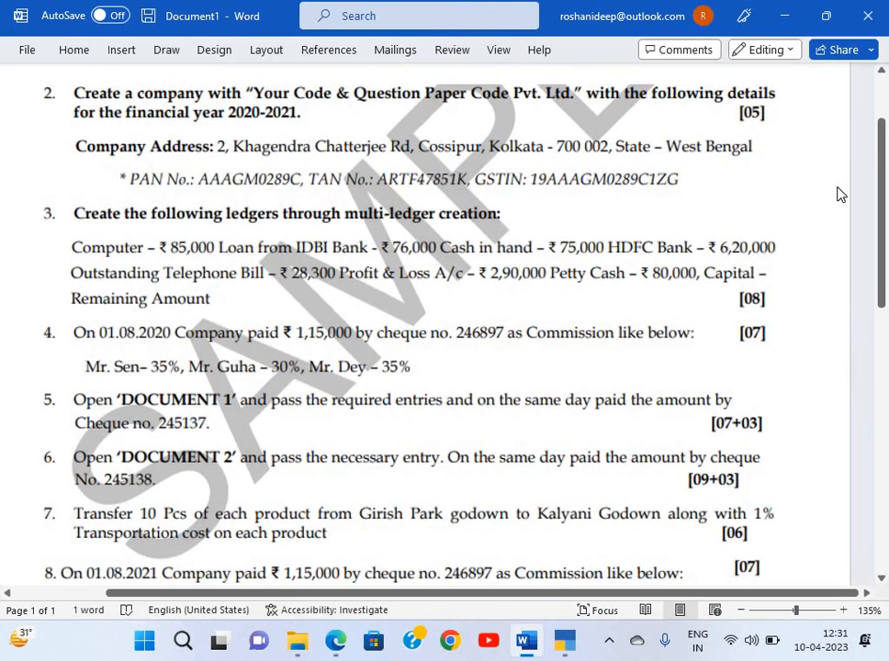
pyautogui.hotkey('alt', 'Tab')
pyautogui.press('Tab')
pyautogui.scroll(-15, 566, 218)
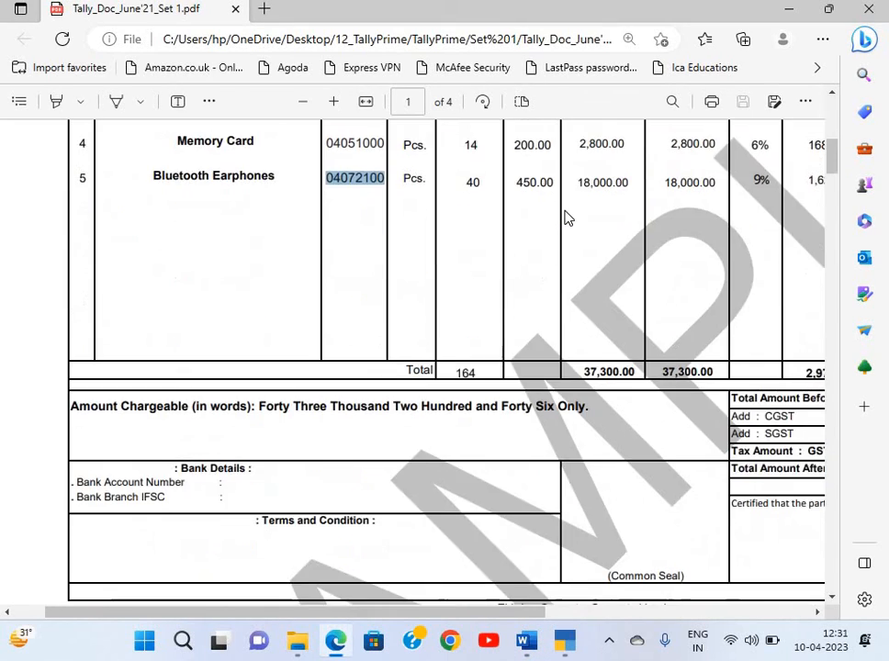
pyautogui.scroll(-2, 565, 217)
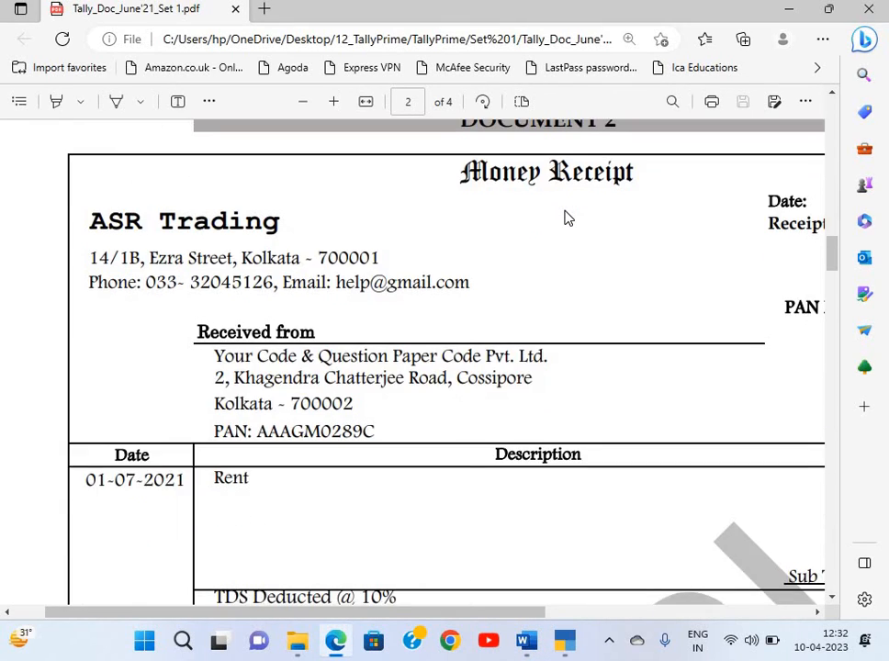
pyautogui.scroll(-2, 566, 217)
pyautogui.hscroll(1, 566, 217)
pyautogui.hscroll(-1, 566, 218)
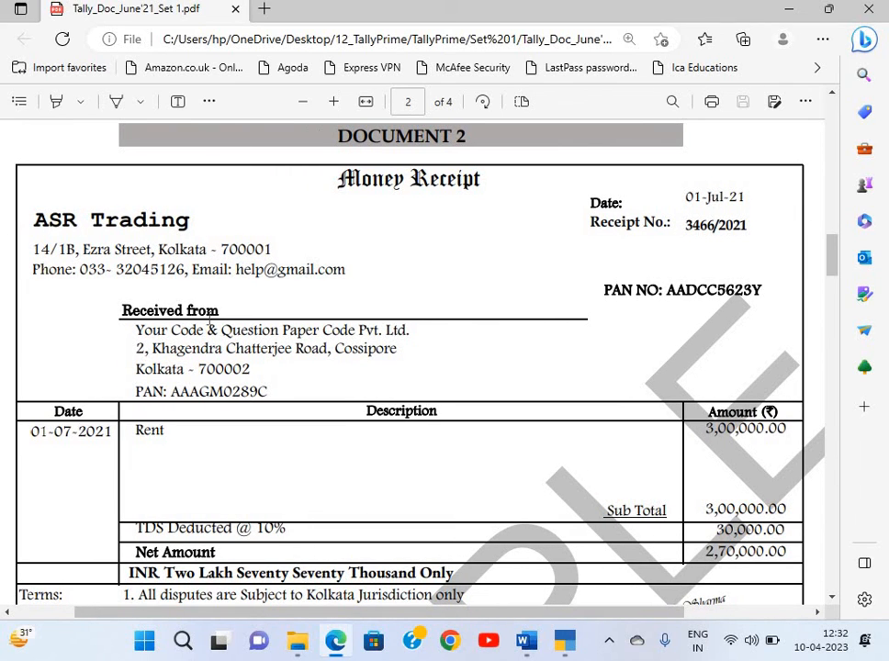
pyautogui.scroll(-2, 188, 367)
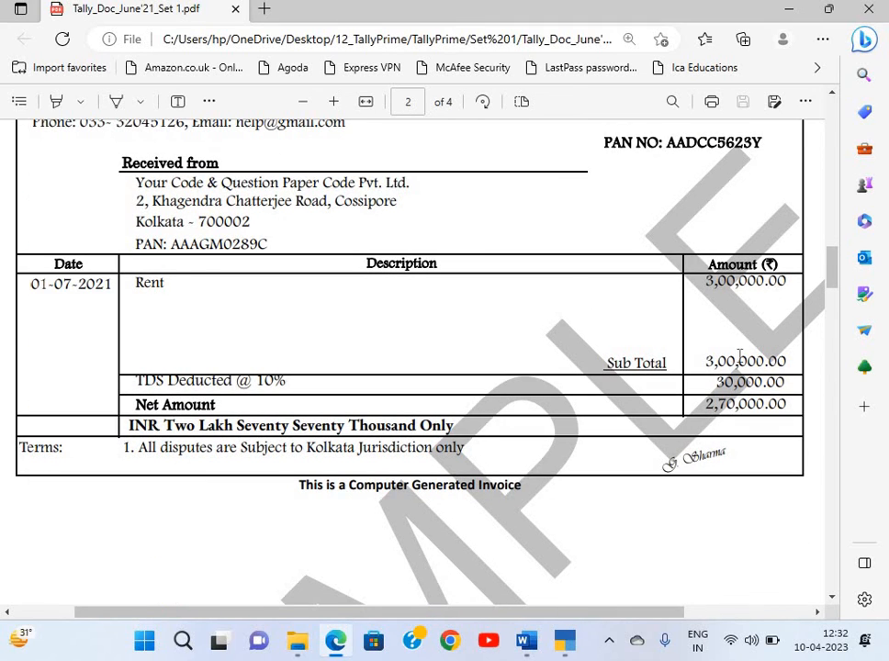
pyautogui.scroll(-1, 772, 311)
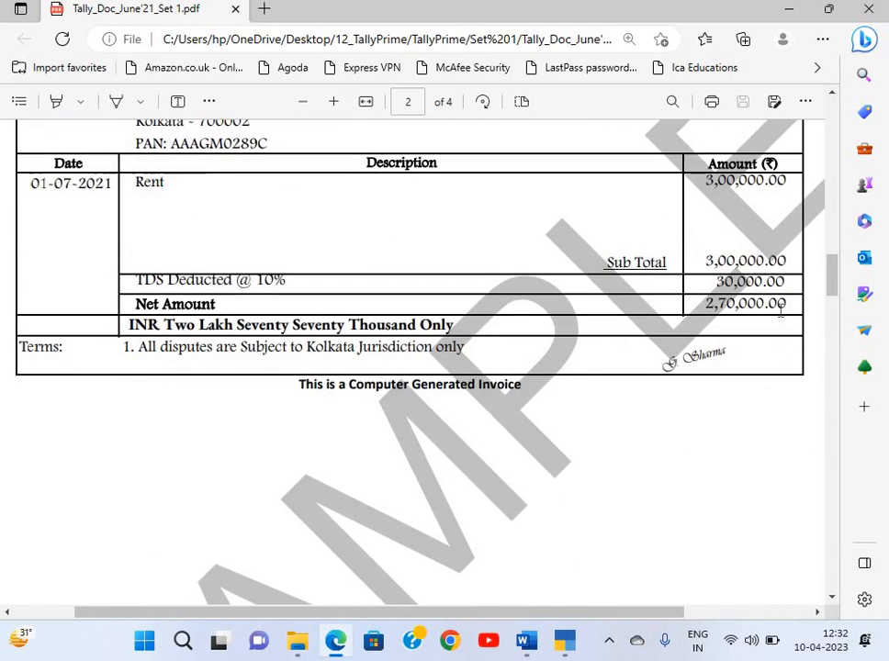
pyautogui.scroll(3, 780, 310)
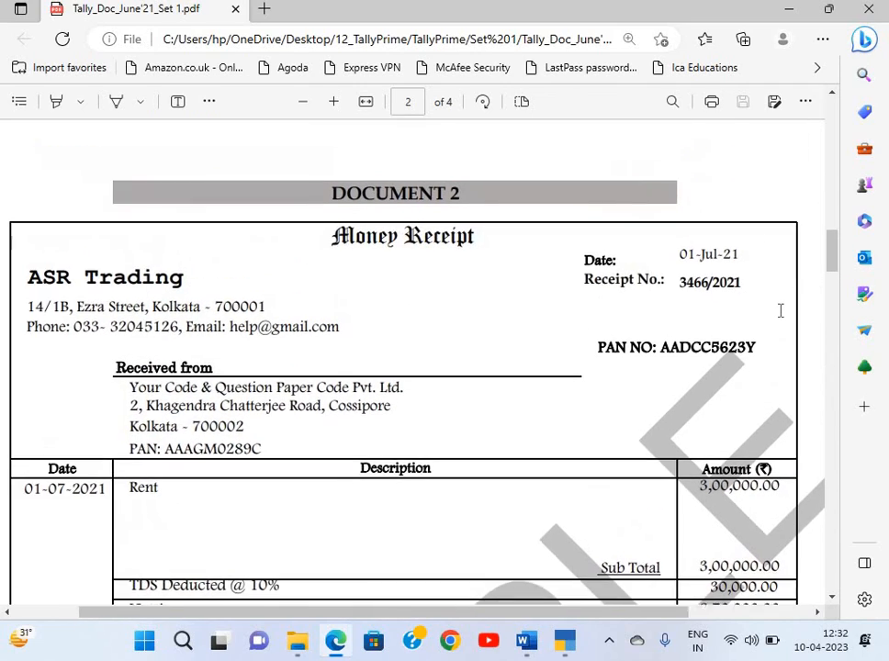
pyautogui.scroll(-1, 781, 311)
pyautogui.hotkey('alt', 'Tab')
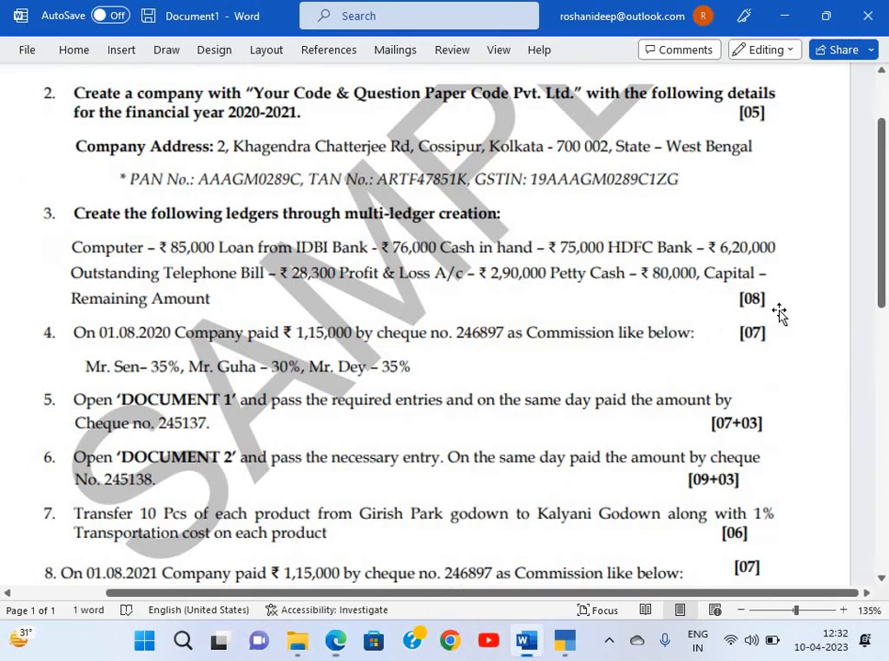
pyautogui.hotkey('alt', 'Tab')
pyautogui.hotkey('alt', 'Tab')
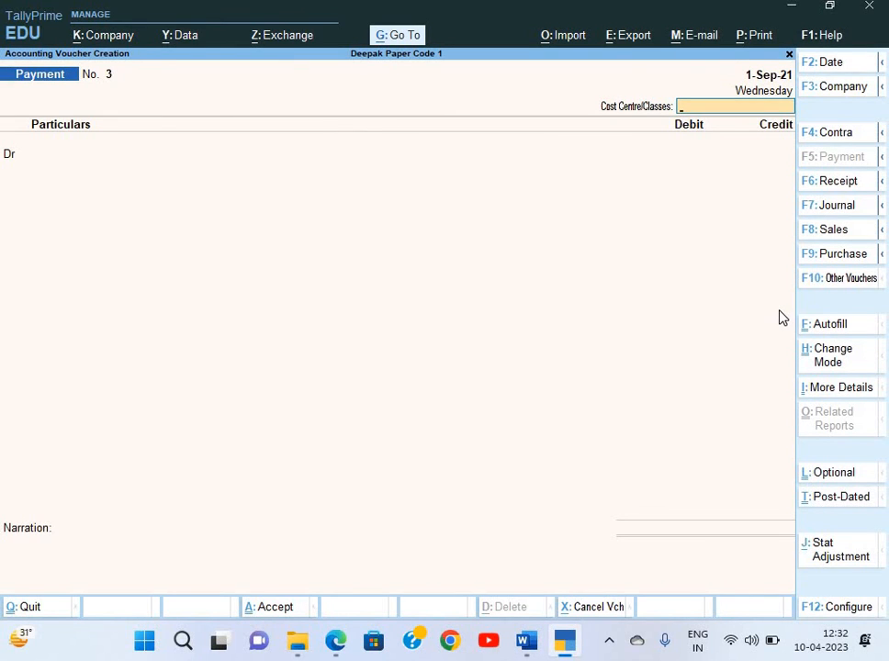
# Start a Journal voucher and create a Rent ledger under Indirect Expenses
pyautogui.press('F7')
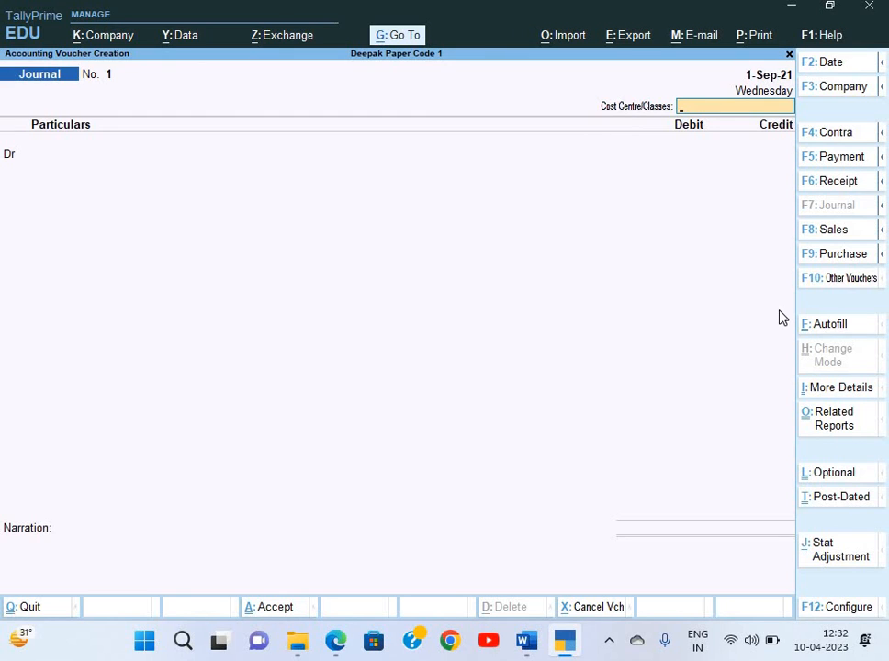
pyautogui.press('Return')
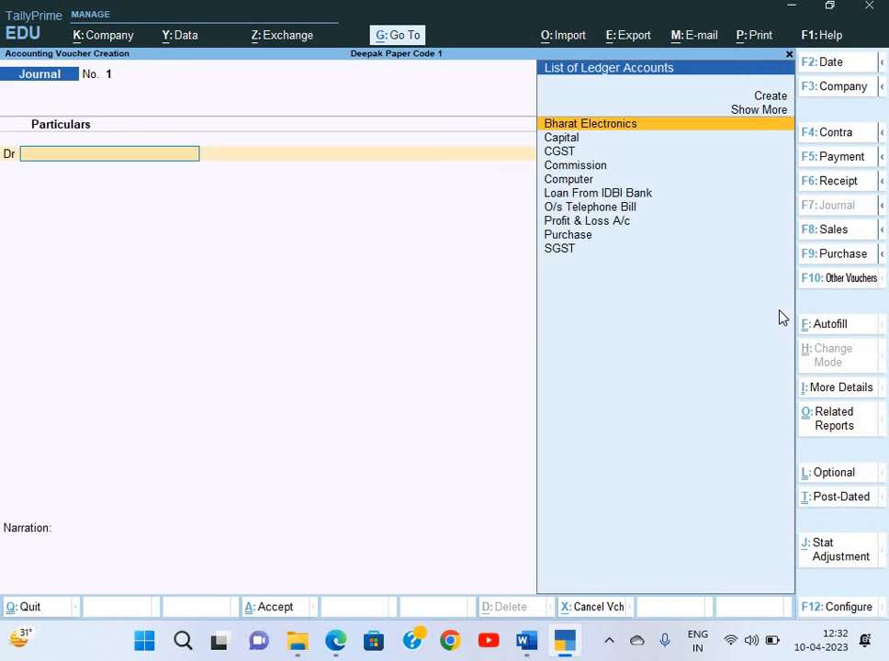
pyautogui.hotkey('alt', 'c')
pyautogui.write('Rent')
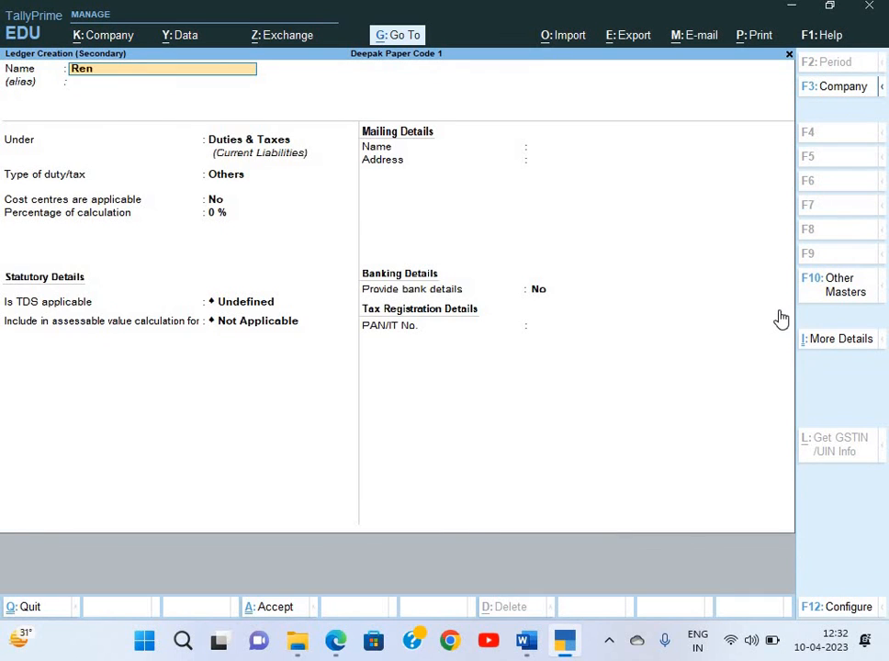
pyautogui.press('Return')
pyautogui.press('Return')
pyautogui.write('In')
pyautogui.press('Down')
pyautogui.press('Down')
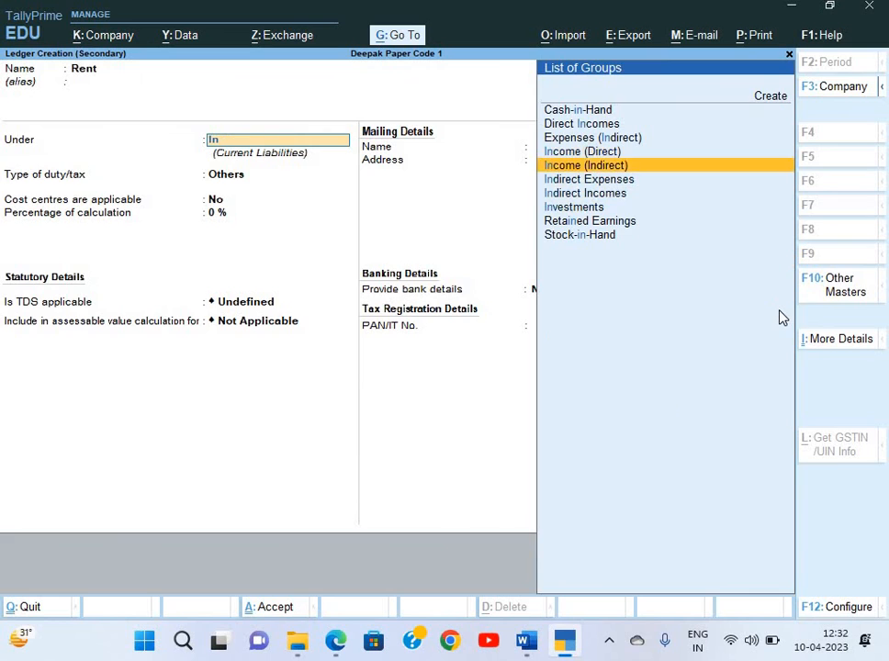
pyautogui.press('Return')
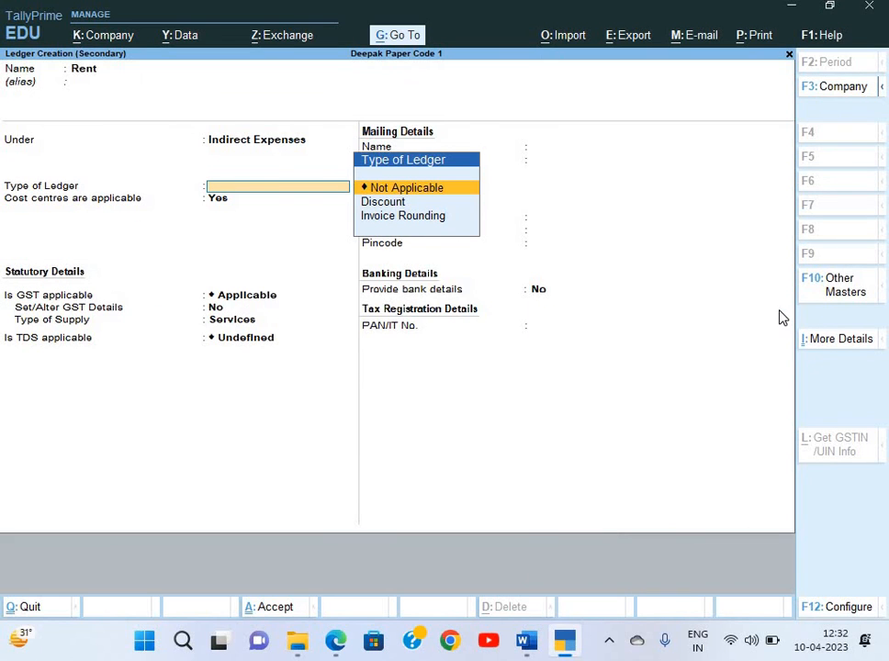
pyautogui.press('Return')
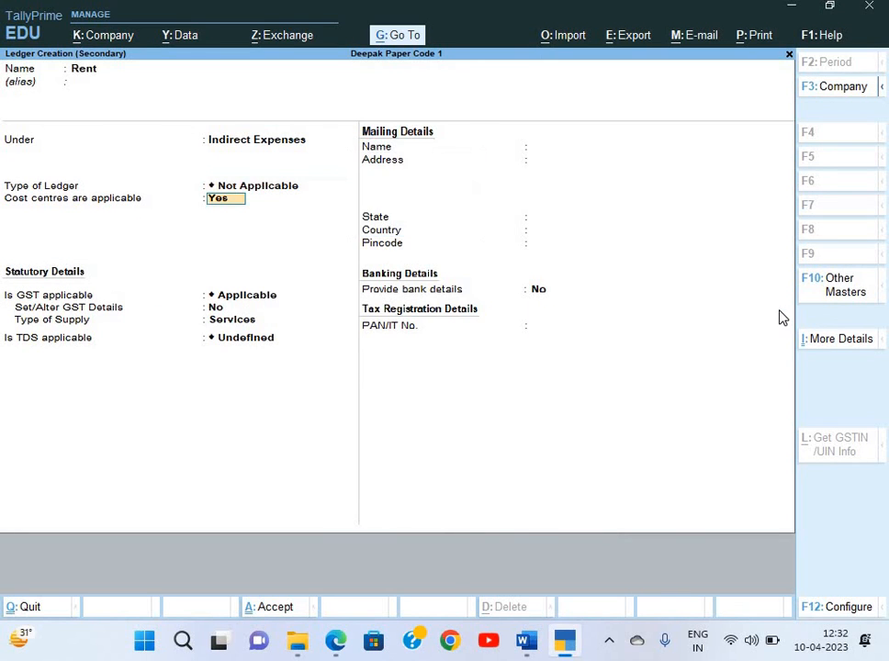
# Turn off cost centres, set GST Not Applicable and TDS Applicable, and create a new nature of payment
pyautogui.press('n')
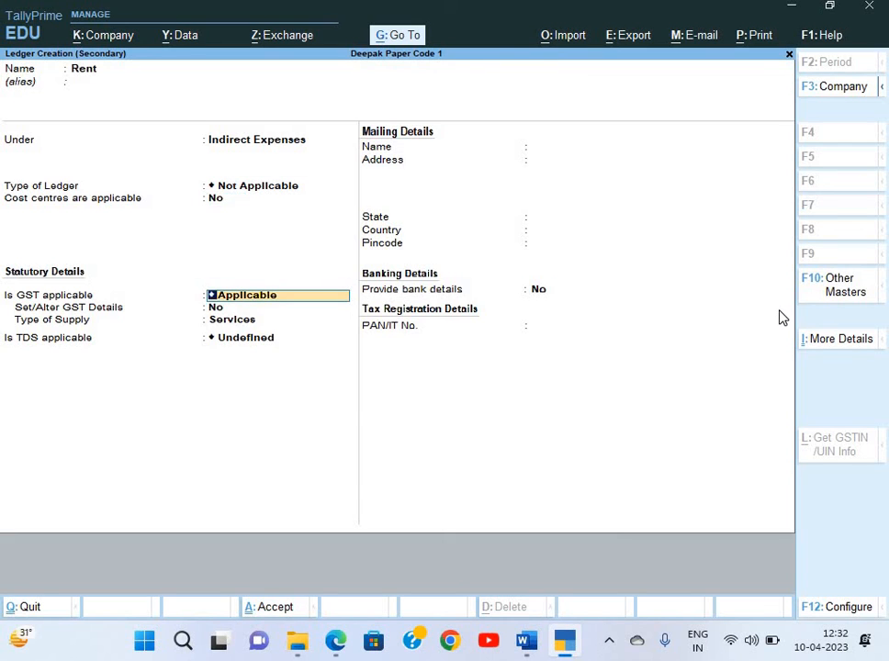
pyautogui.press('BackSpace')
pyautogui.press('Down')
pyautogui.press('Down')
pyautogui.press('Down')
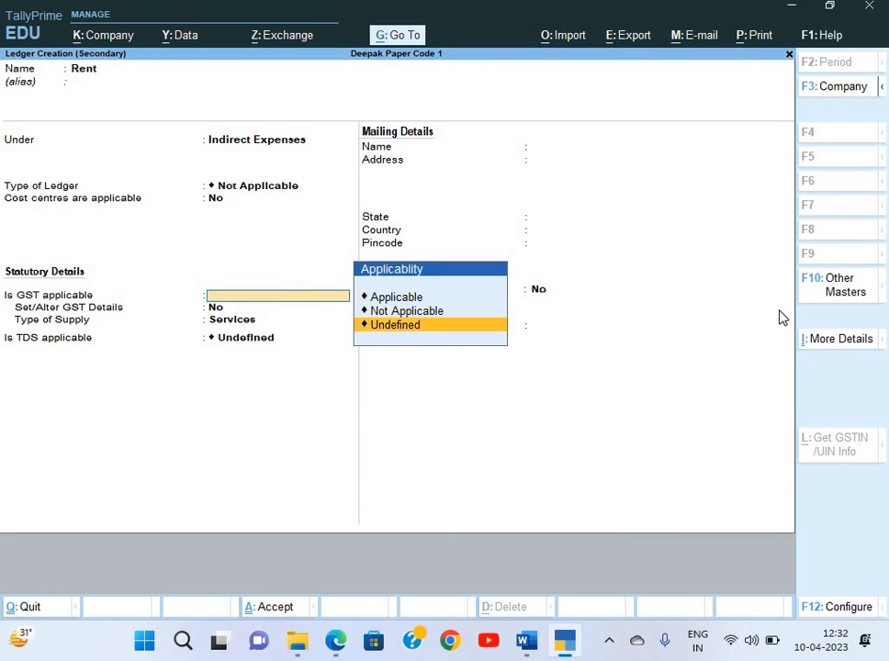
pyautogui.press('Up')
pyautogui.press('Return')
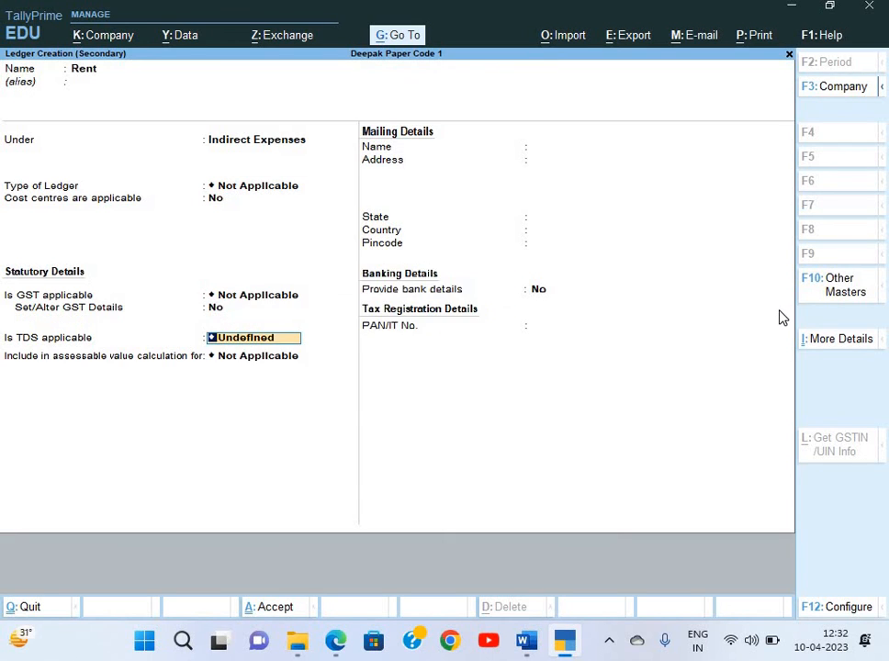
pyautogui.press('BackSpace')
pyautogui.press('Down')
pyautogui.press('Return')
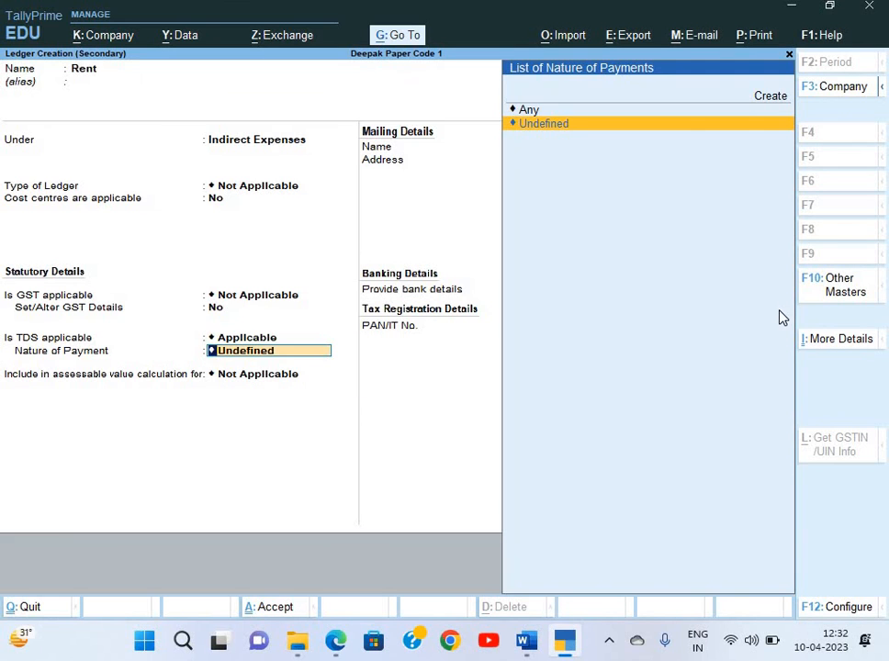
pyautogui.press('Up')
pyautogui.press('Up')
pyautogui.press('Return')
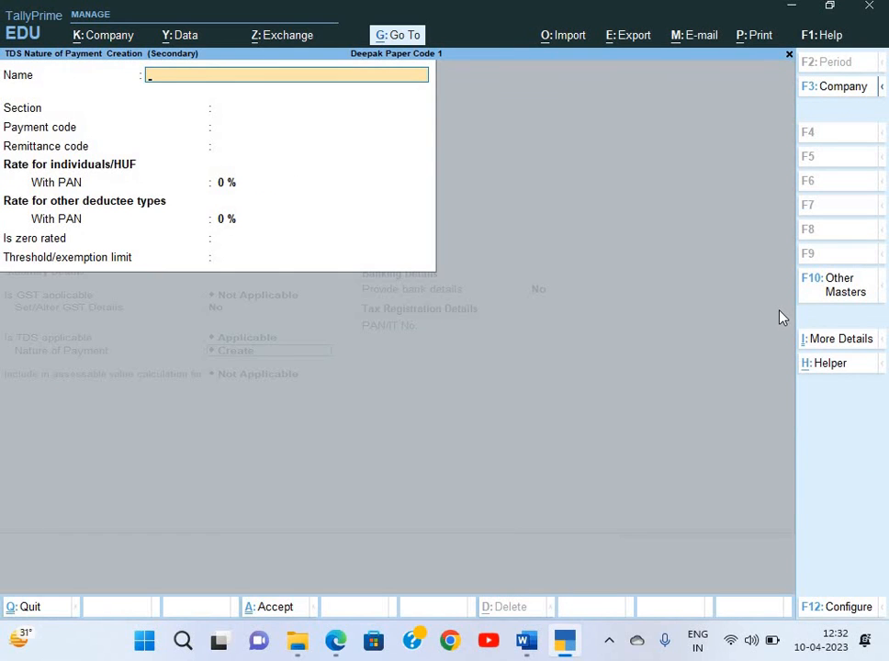
# Name the nature of payment 'Rent for Building and Furniture' with section 194I and payment code 94I
pyautogui.write('194I')
pyautogui.press('Return')
pyautogui.write('Rent')
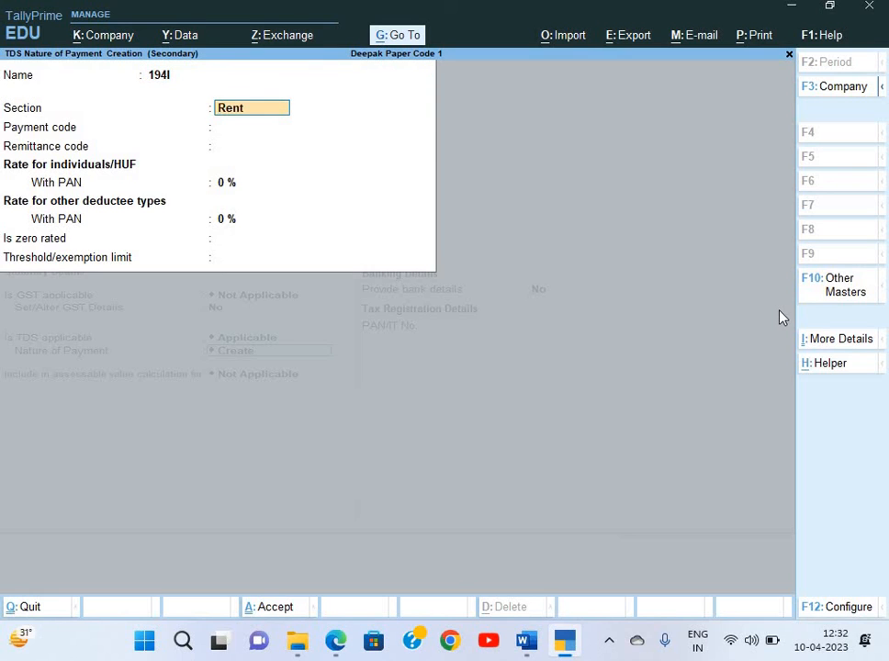
pyautogui.press('BackSpace')
pyautogui.press('BackSpace')
pyautogui.press('BackSpace')
pyautogui.press('BackSpace')
pyautogui.press('BackSpace')
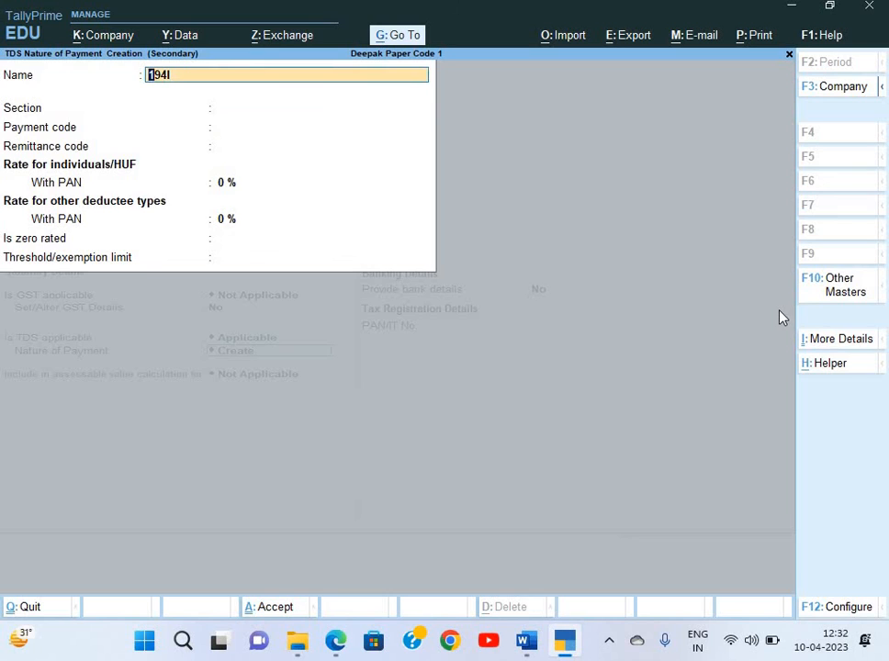
pyautogui.write('Rent for Build')
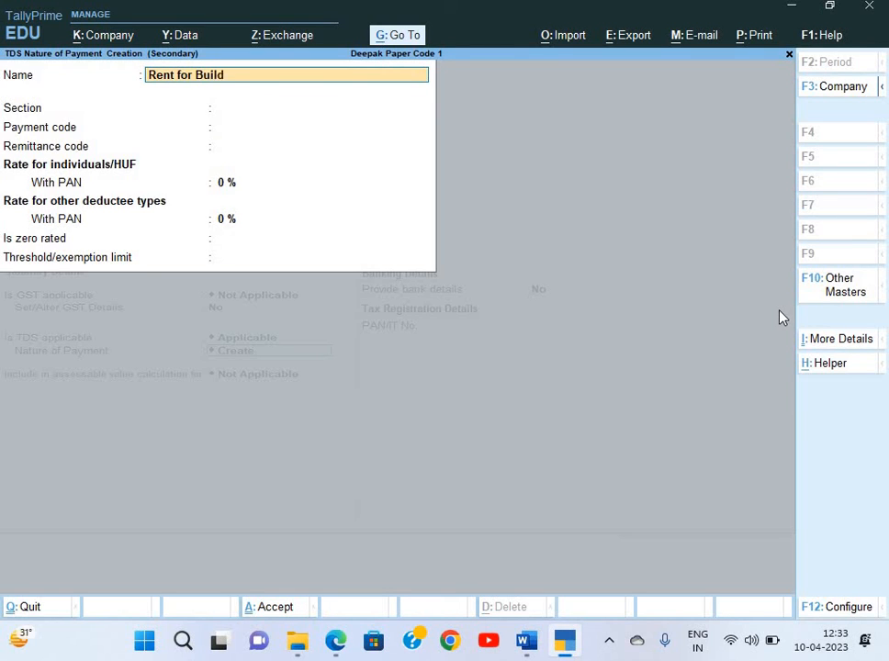
pyautogui.write('ing and Furniture')
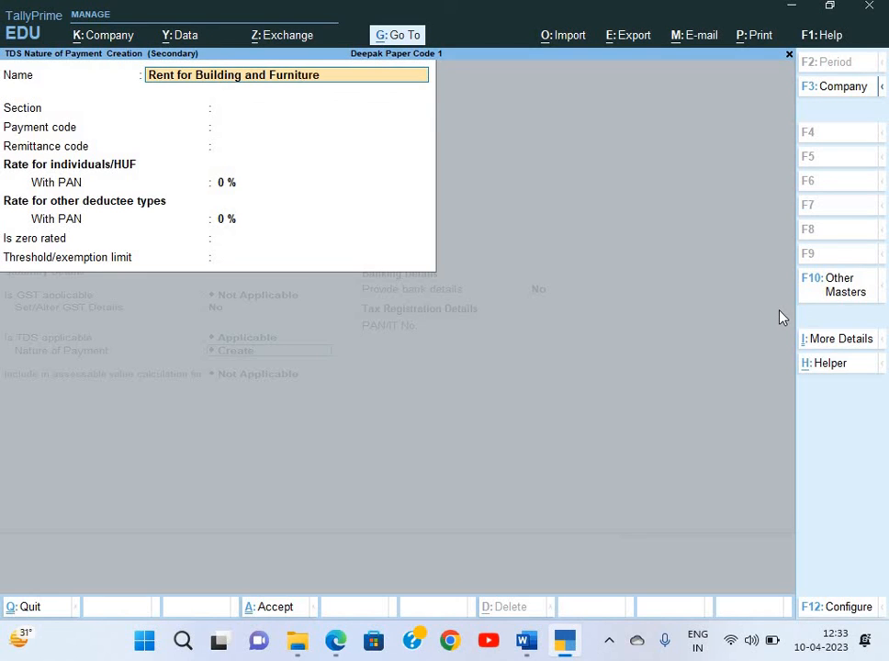
pyautogui.press('Return')
pyautogui.write('194I')
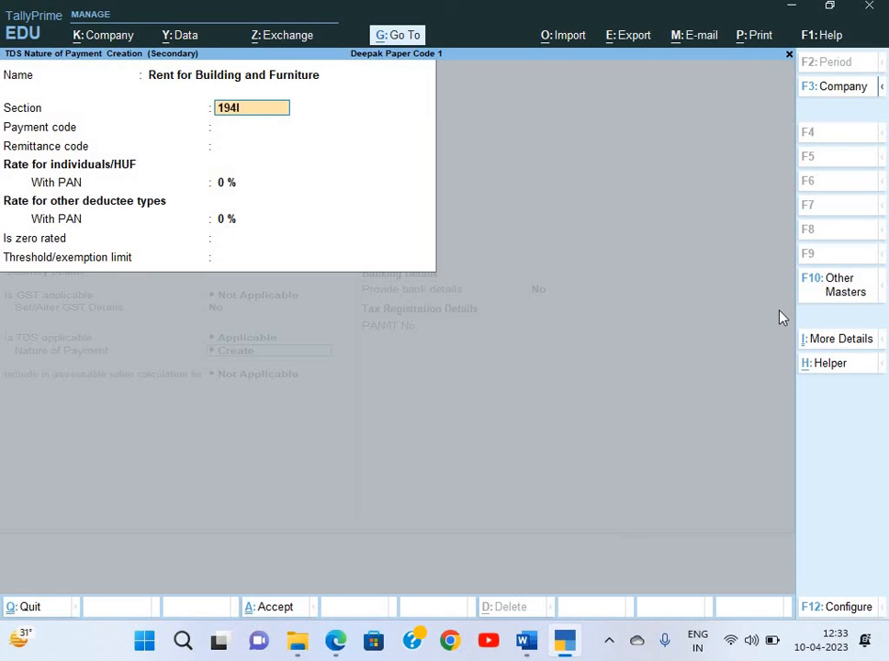
pyautogui.press('Return')
pyautogui.write('94I')
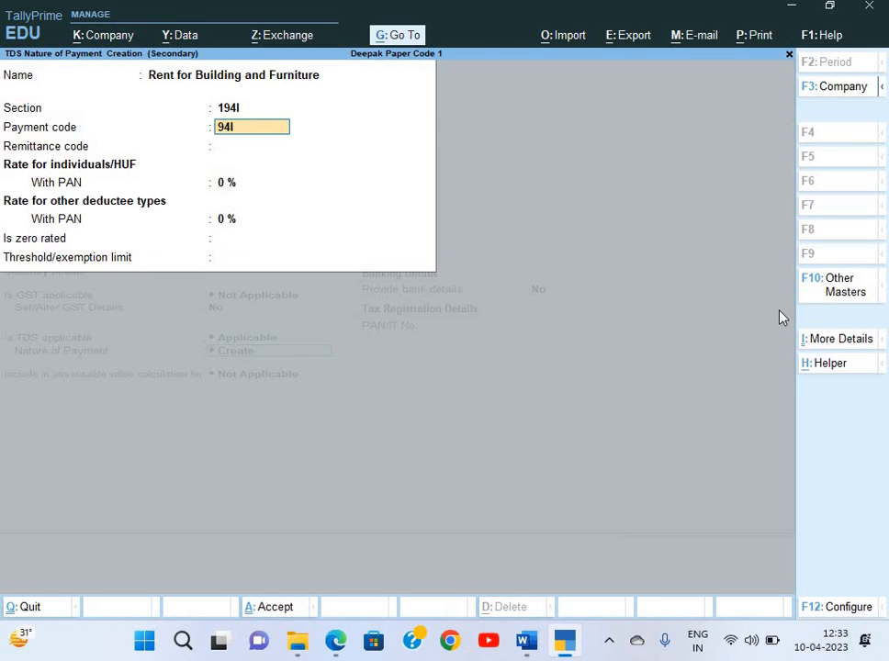
pyautogui.press('Return')
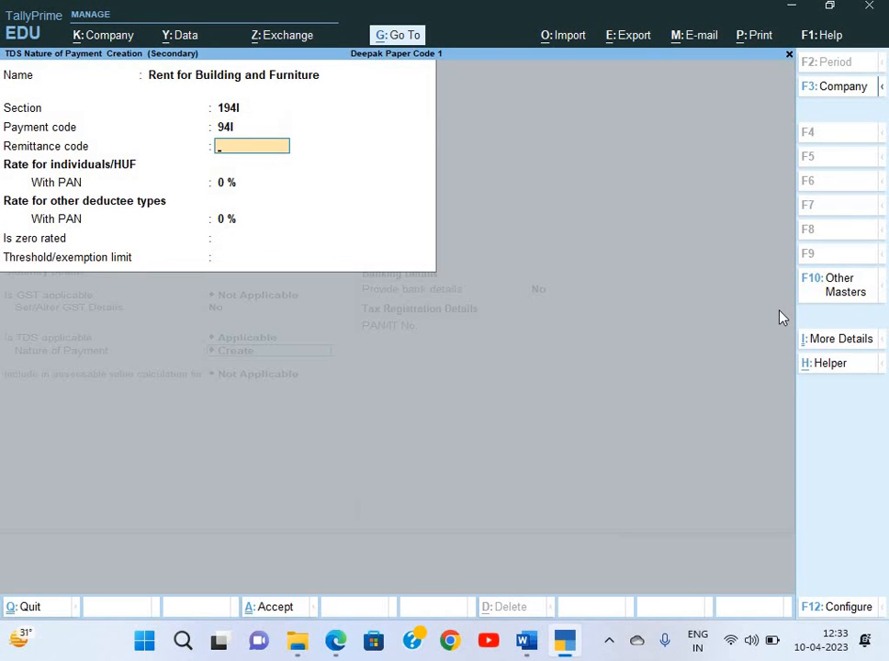
pyautogui.press('Return')
# Set 10% rates for individuals and other deductees with a 2,40,000 threshold, and save it
pyautogui.write('10')
pyautogui.press('Return')
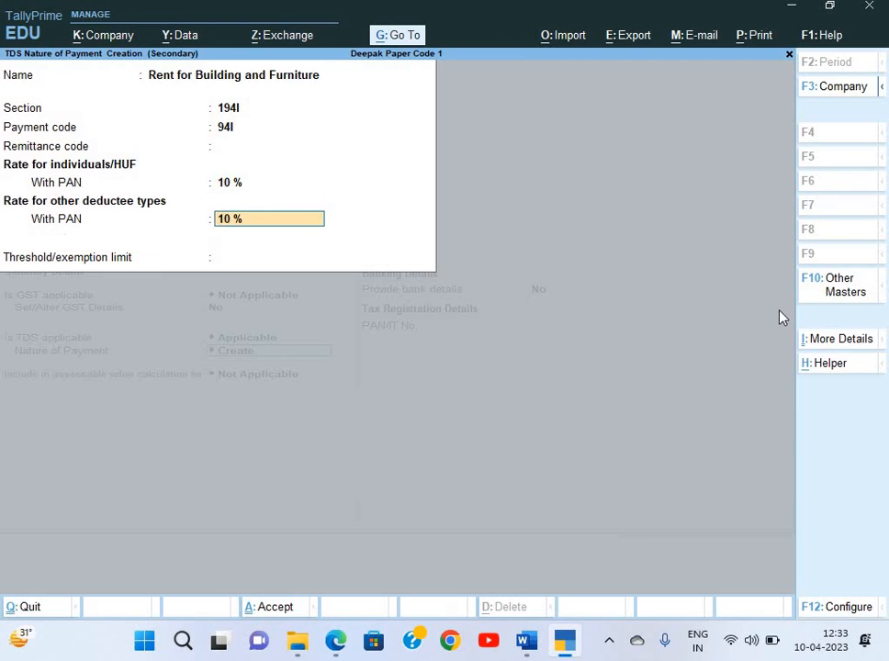
pyautogui.press('Return')
pyautogui.write('240000')
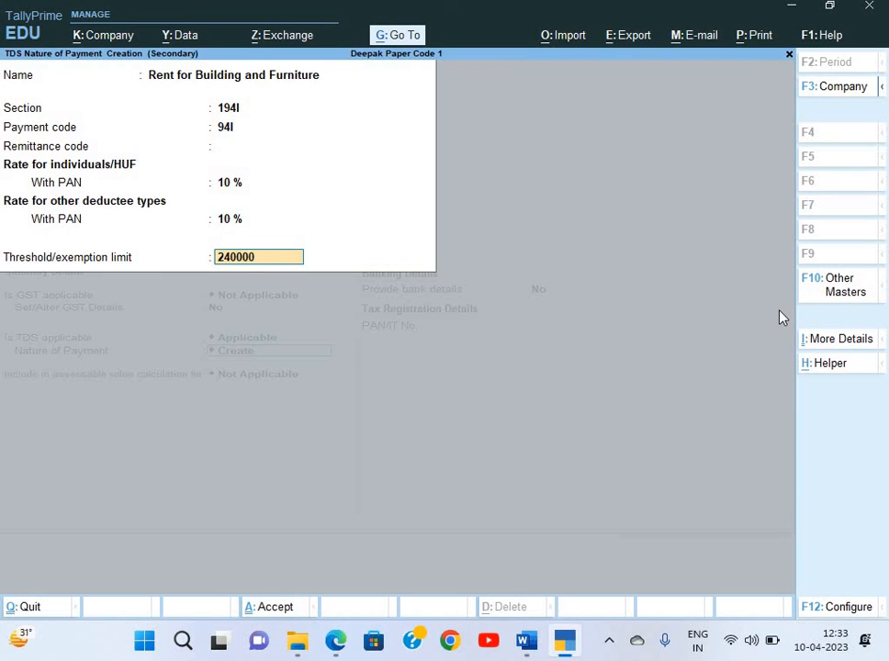
pyautogui.press('Return')
pyautogui.press('Return')
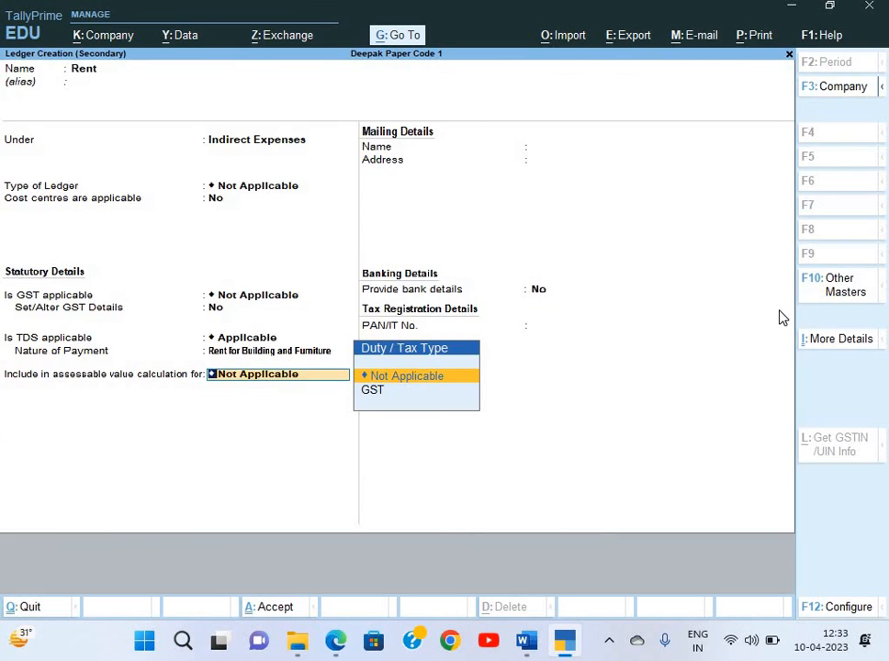
pyautogui.press('Return')
# Save the Rent ledger, debit it 3,00,000 in the journal, and begin a new credit-side ledger
pyautogui.press('Return')
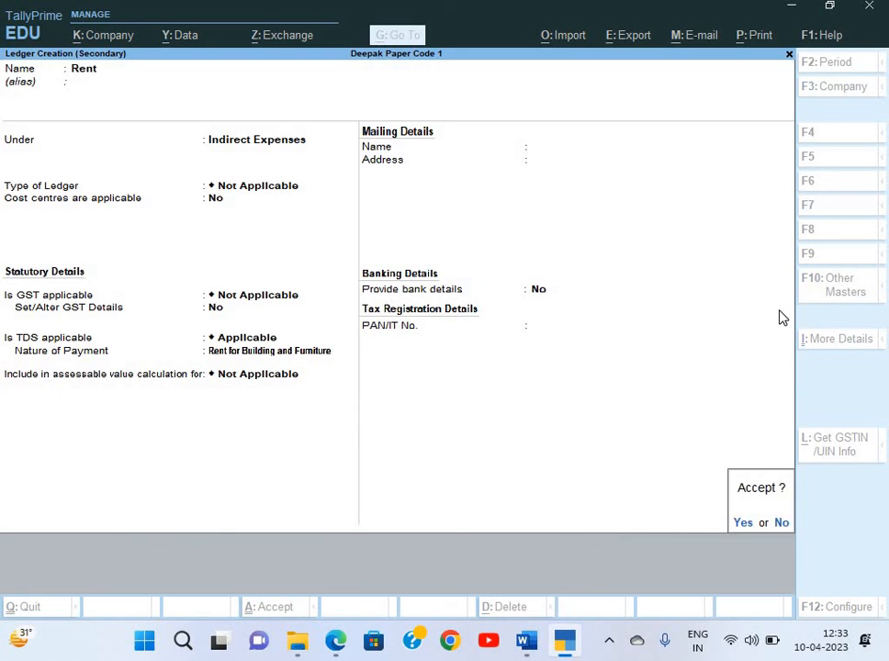
pyautogui.press('Return')
pyautogui.write('3')
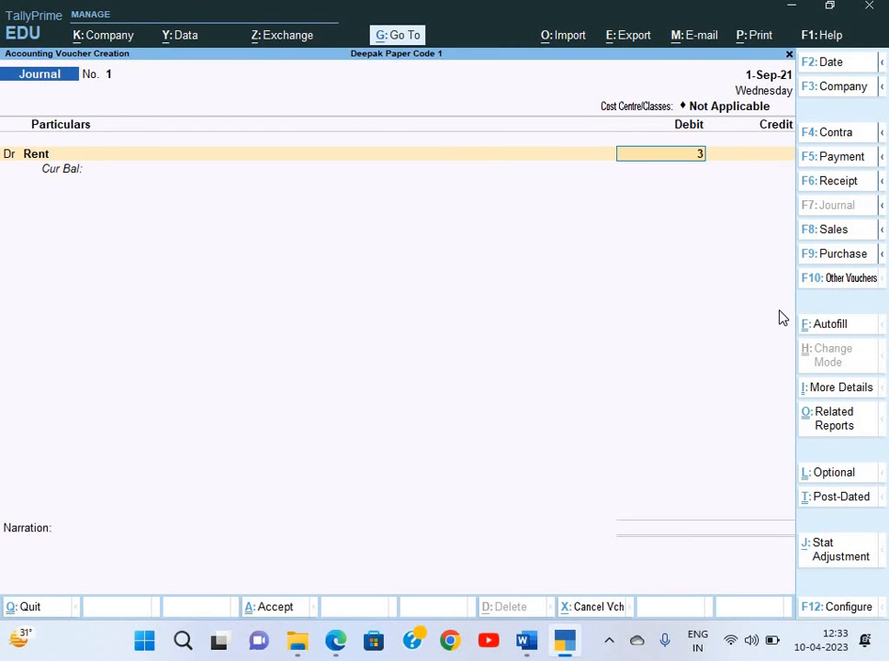
pyautogui.write(',00,000')
pyautogui.press('Return')
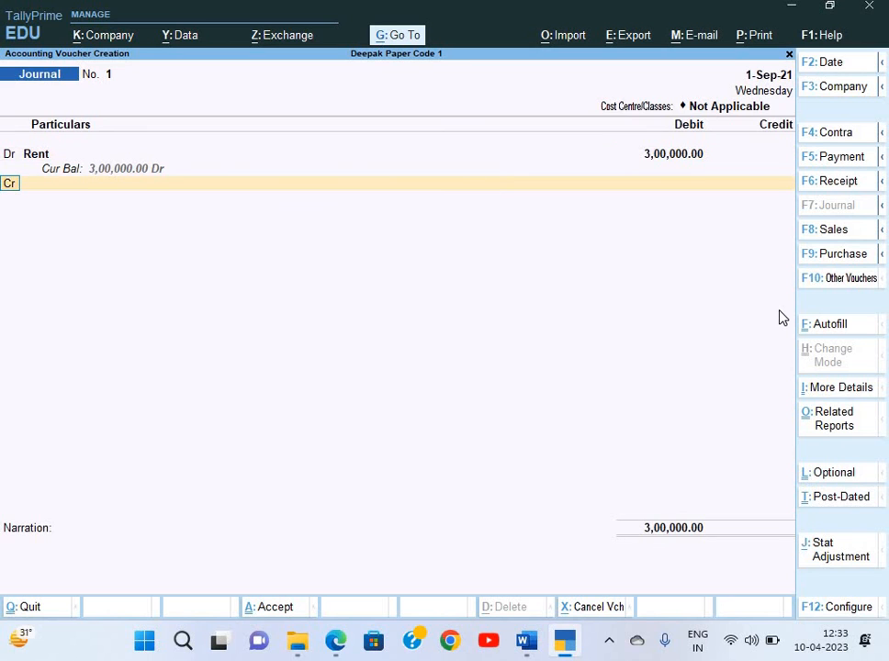
pyautogui.press('Return')
pyautogui.hotkey('alt', 'c')
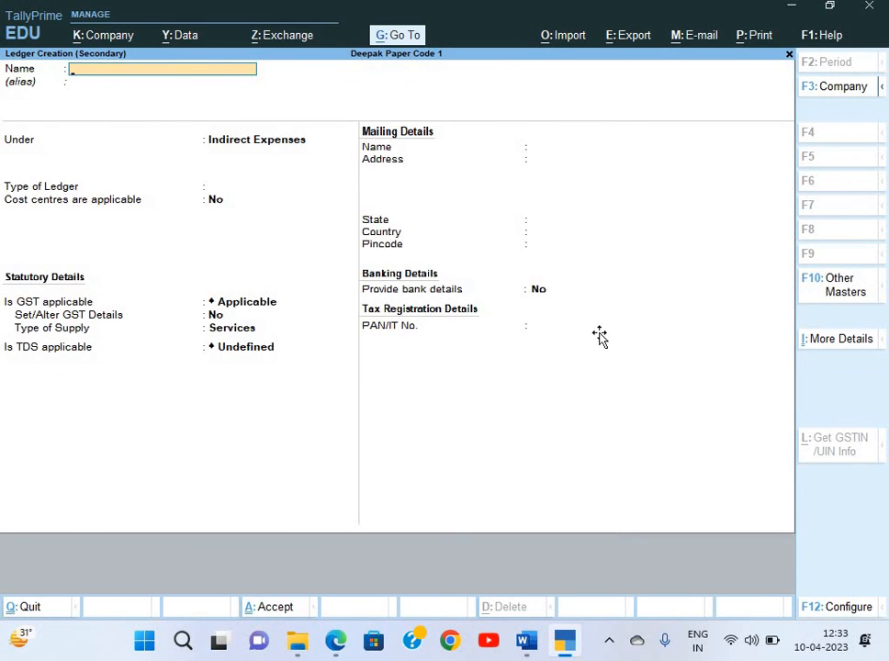
# Bring up the ASR Trading money receipt PDF in Edge
pyautogui.hotkey('alt', 'Tab')
pyautogui.hotkey('alt', 'Tab')
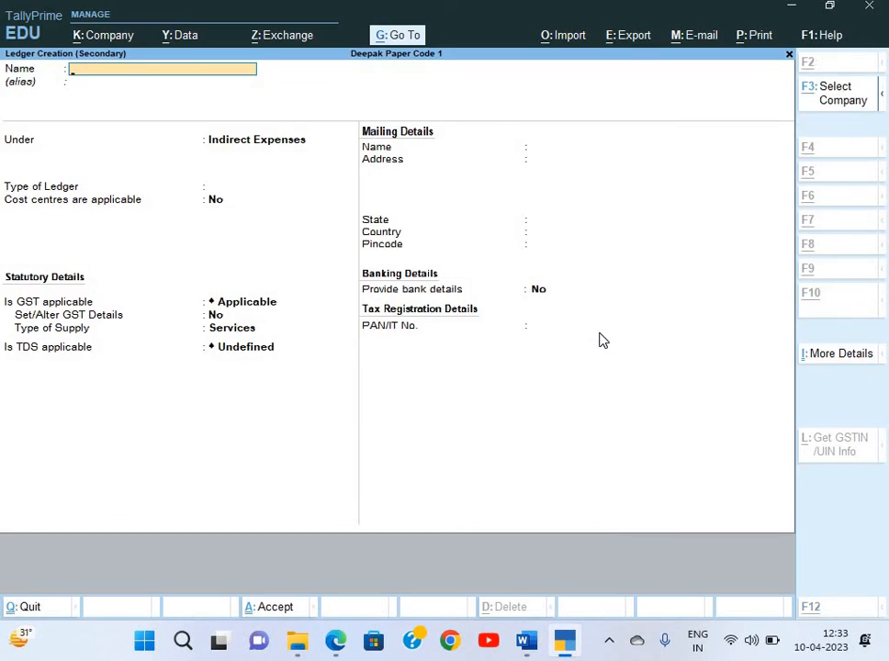
pyautogui.hotkey('alt', 'Tab')
pyautogui.press('Tab')
pyautogui.scroll(-1, 85, 201)
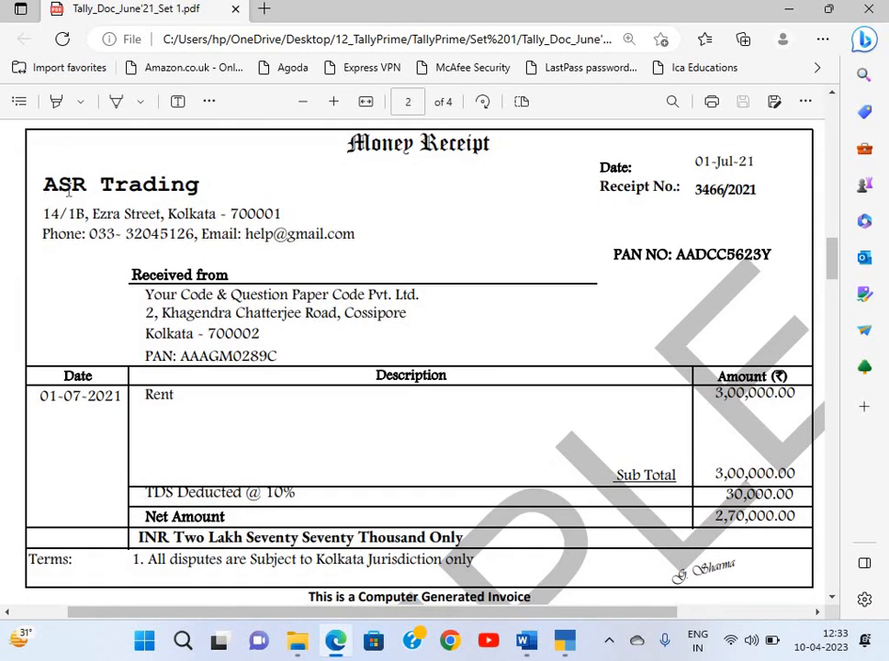
# Name the new ledger ASR Trading from the receipt, under Sundry Creditors with bill-by-bill balances
pyautogui.tripleClick(204, 193)
pyautogui.hotkey('ctrl', 'c')
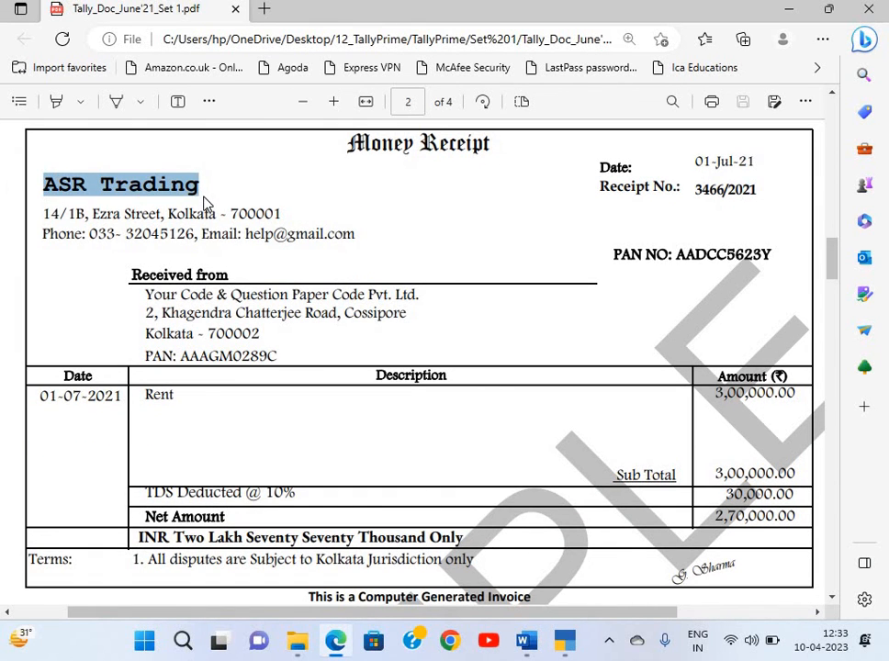
pyautogui.hotkey('alt', 'Tab')
pyautogui.hotkey('ctrl', 'alt', 'v')
pyautogui.press('Return')
pyautogui.press('Return')
pyautogui.write('A')
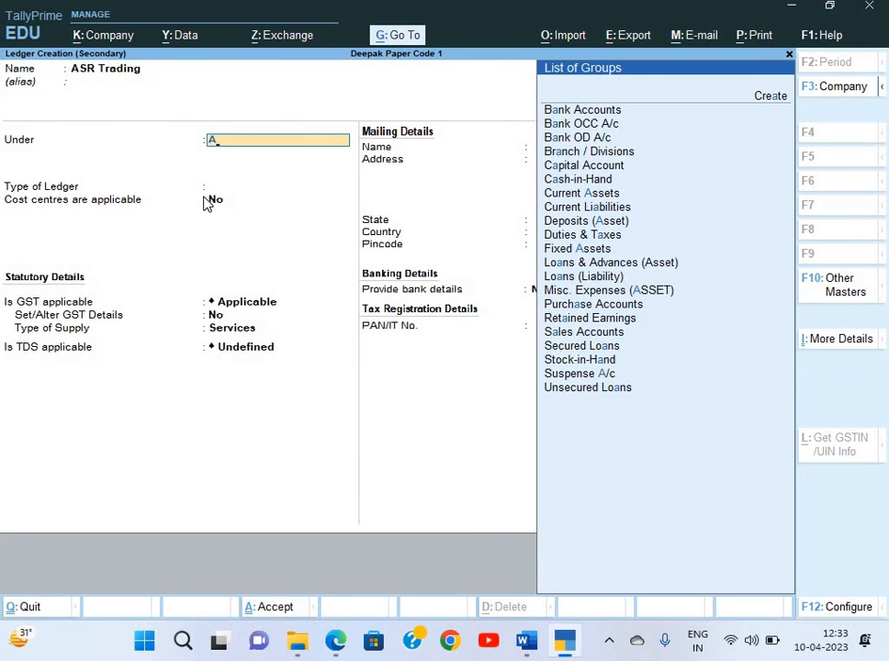
pyautogui.press('BackSpace')
pyautogui.write('S')
pyautogui.press('Down')
pyautogui.press('Down')
pyautogui.press('Down')
pyautogui.press('Return')
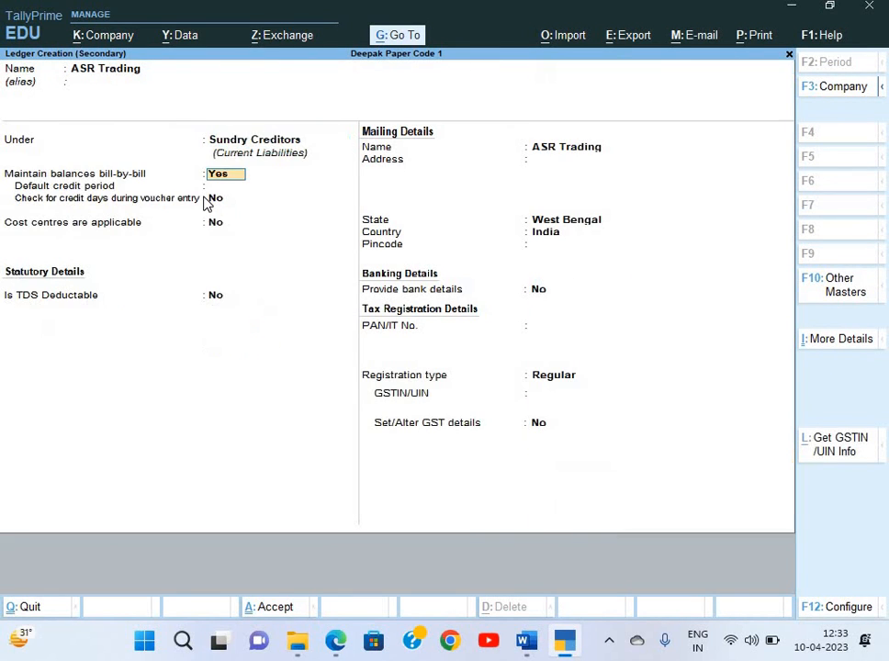
pyautogui.press('Return')
# Make ASR Trading TDS-deductible as Company - Resident, deducting Rent for Building and Furniture in the same voucher
pyautogui.press('Return')
pyautogui.press('Return')
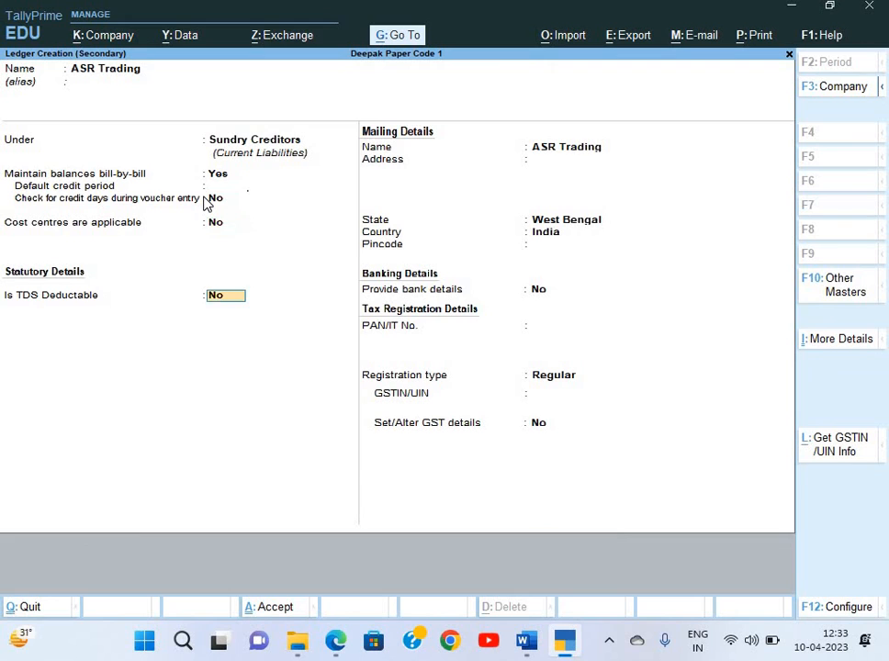
pyautogui.write('y')
pyautogui.press('Return')
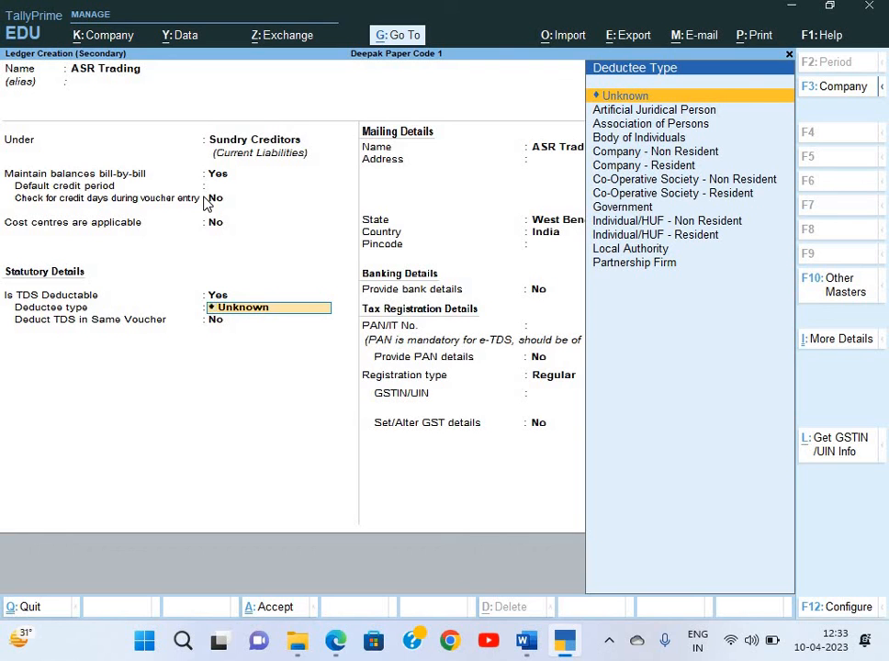
pyautogui.hotkey('alt', 'Tab')
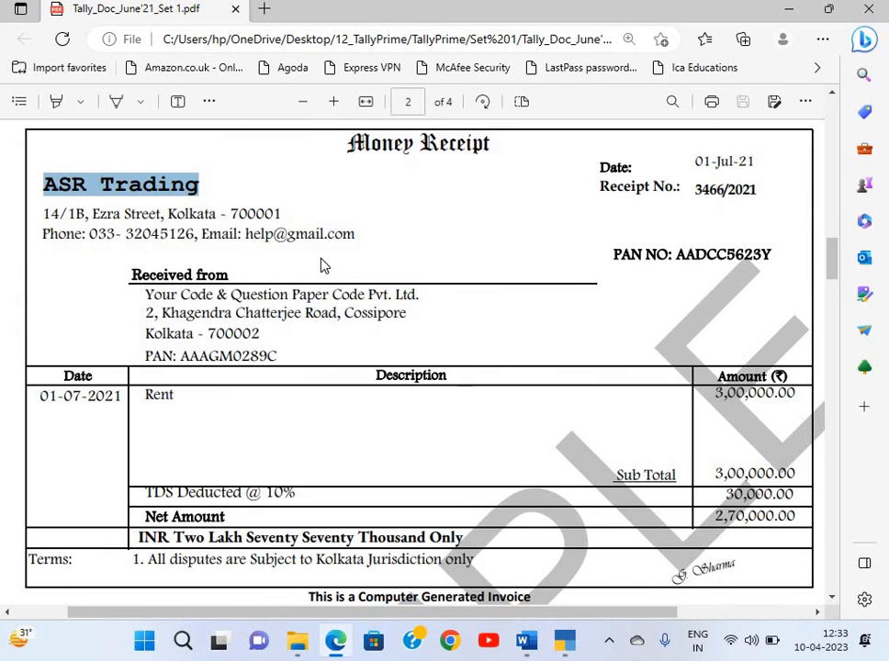
pyautogui.hotkey('alt', 'Tab')
pyautogui.press('Down')
pyautogui.press('Down')
pyautogui.press('Down')
pyautogui.press('Down')
pyautogui.press('Down')
pyautogui.press('Down')
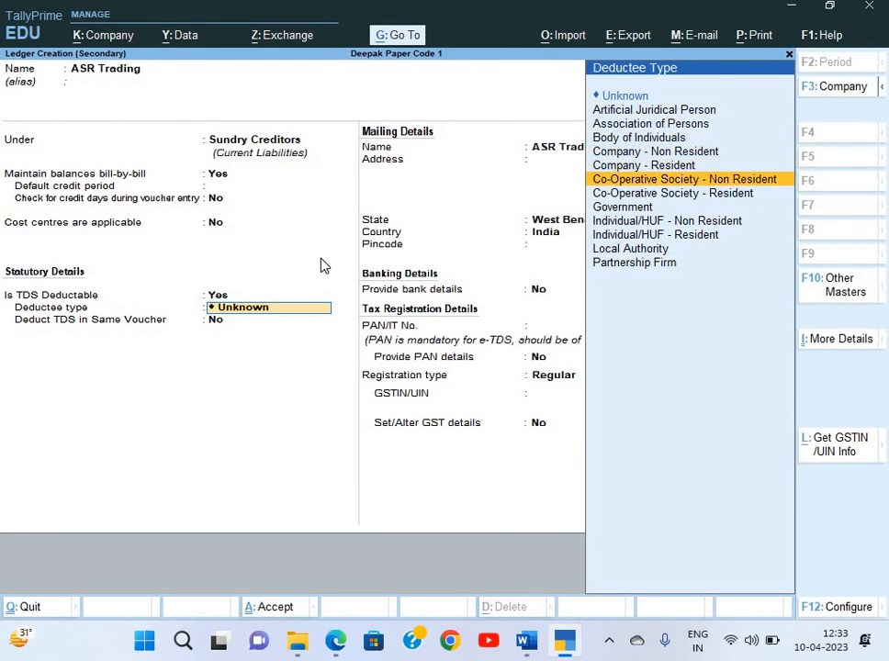
pyautogui.press('Down')
pyautogui.press('Down')
pyautogui.press('Down')
pyautogui.press('Down')
pyautogui.press('Down')
pyautogui.press('Down')
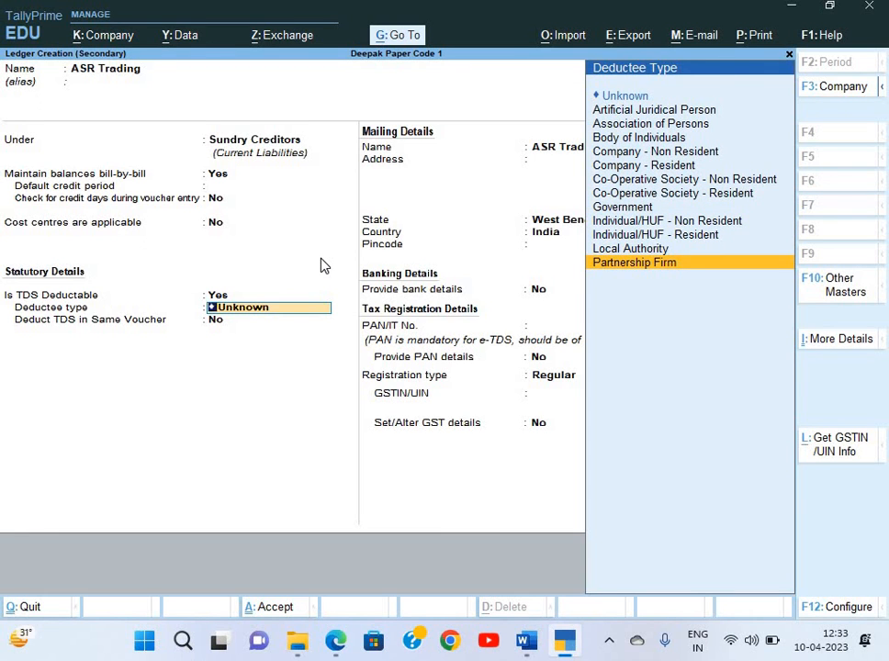
pyautogui.hotkey('alt', 'Tab')
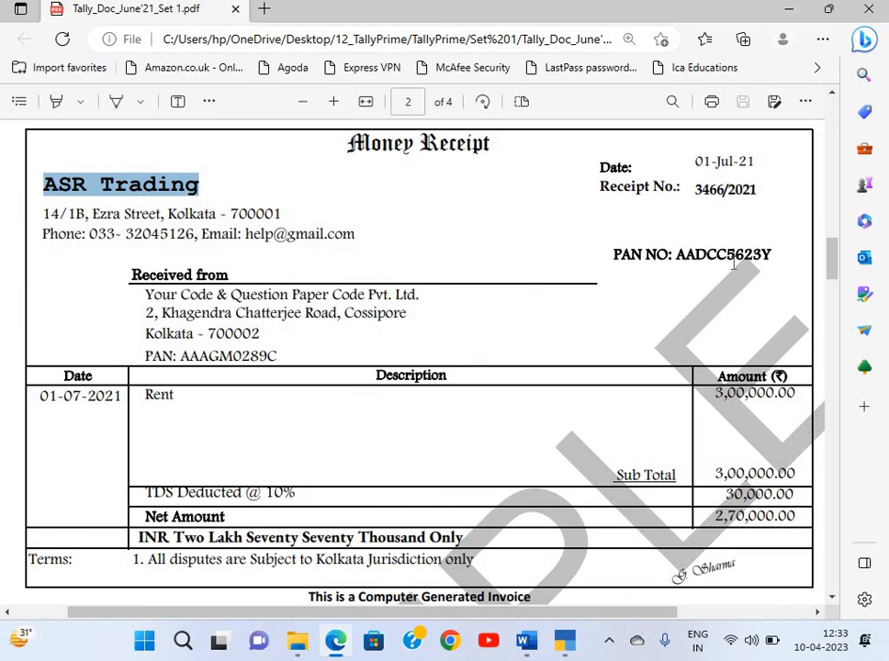
pyautogui.hotkey('alt', 'Tab')
pyautogui.press('Up')
pyautogui.press('Up')
pyautogui.press('Up')
pyautogui.press('Up')
pyautogui.press('Up')
pyautogui.press('Up')
pyautogui.press('Up')
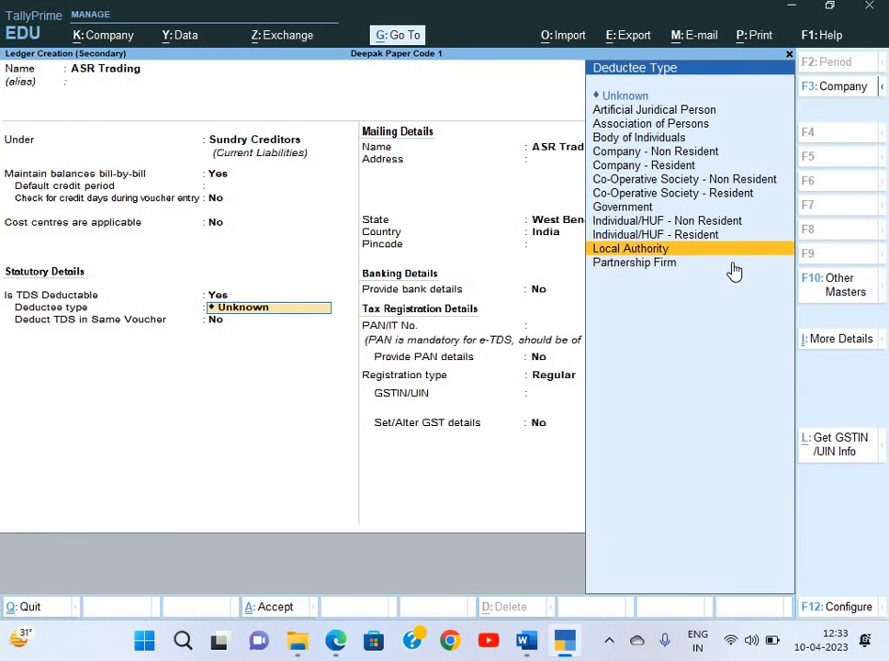
pyautogui.press('Return')
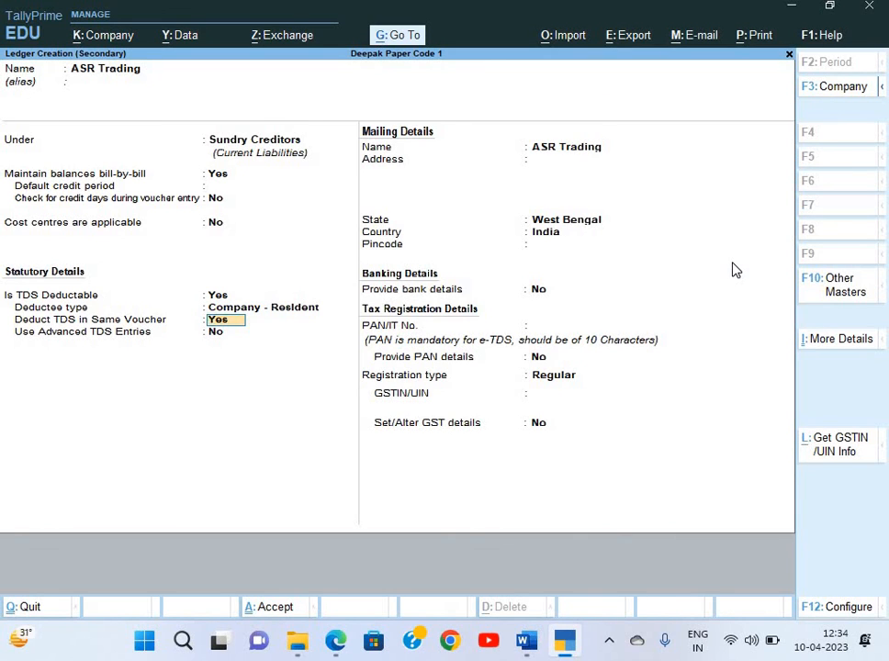
pyautogui.press('Return')
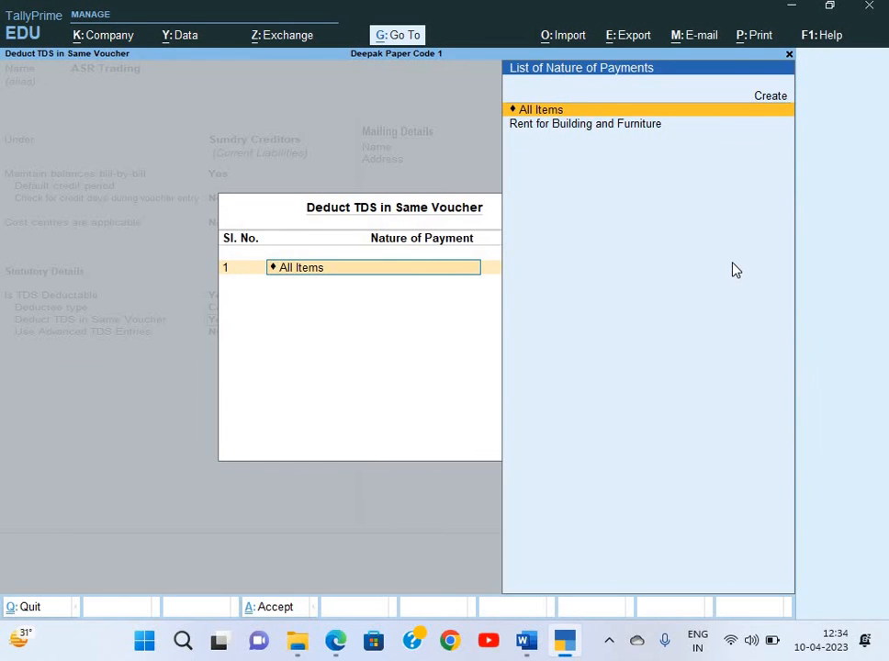
pyautogui.press('Down')
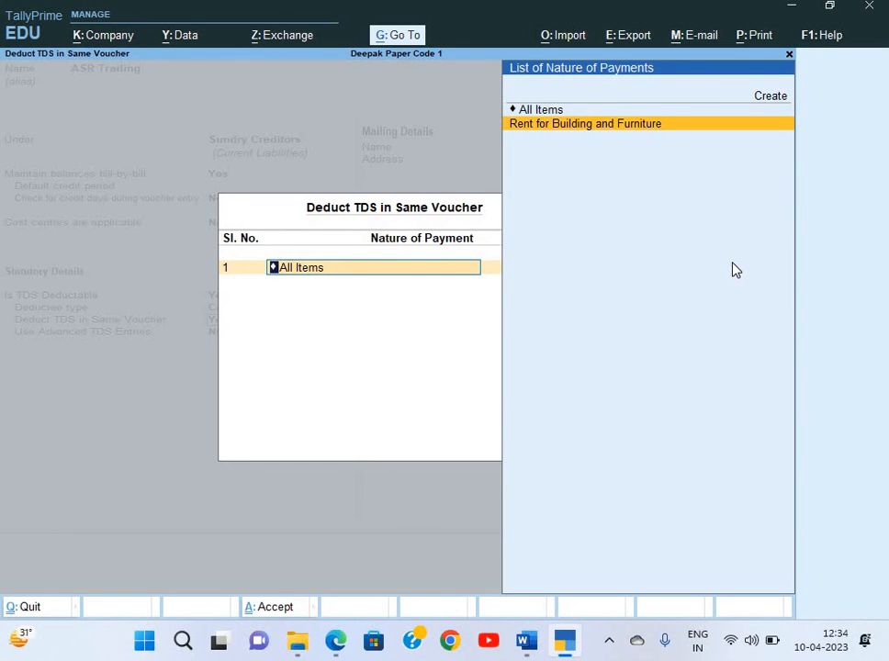
pyautogui.press('Return')
pyautogui.press('Return')
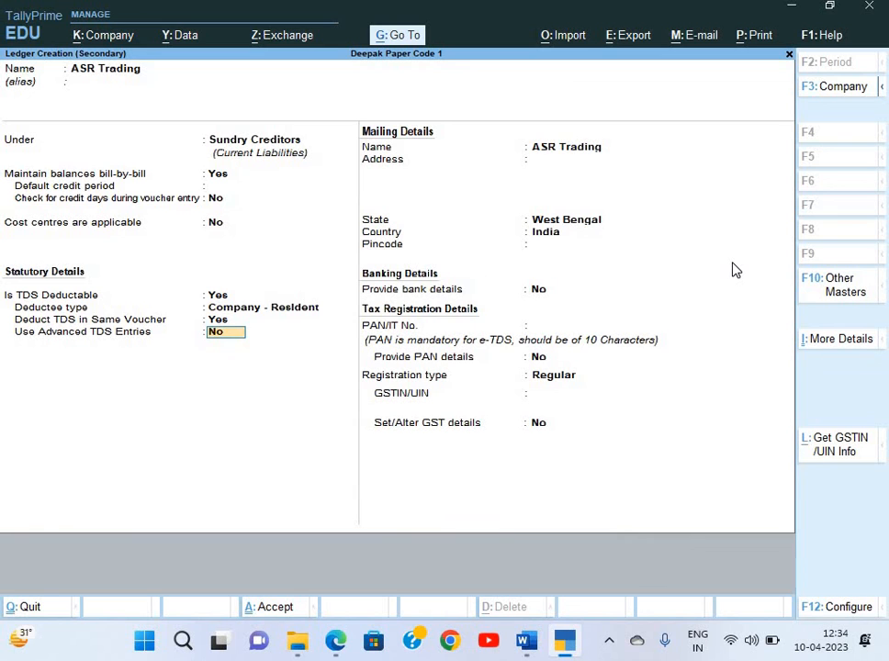
# Paste the Ezra Street, Kolkata address from the receipt into ASR Trading's mailing address
pyautogui.press('Return')
pyautogui.press('Return')
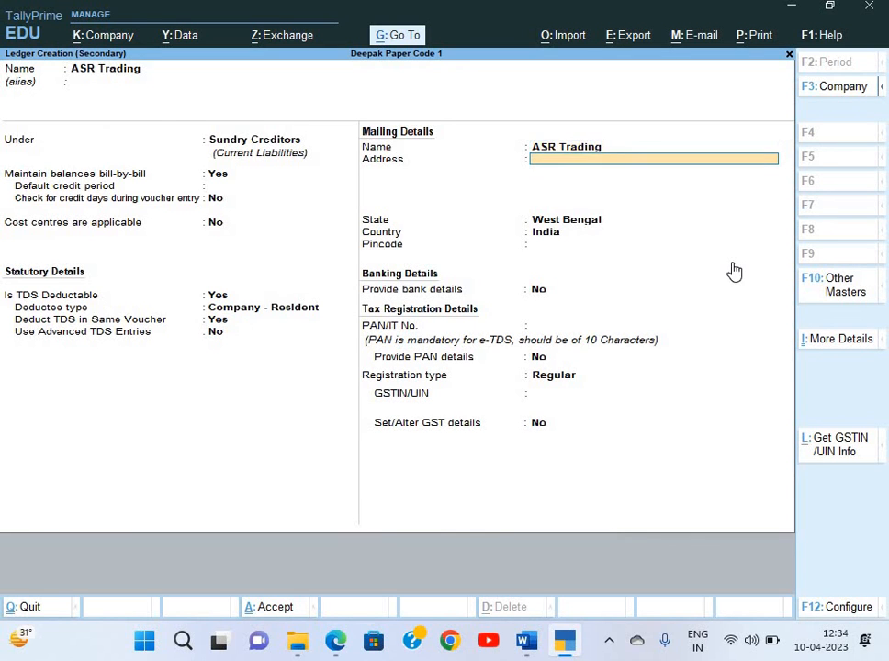
pyautogui.press('Return')
pyautogui.press('BackSpace')
pyautogui.hotkey('alt', 'Tab')
pyautogui.moveTo(44, 213); pyautogui.dragTo(280, 218)
pyautogui.hotkey('ctrl', 'c')
pyautogui.hotkey('alt', 'Tab')
pyautogui.hotkey('ctrl', 'alt', 'v')
# Copy the receipt's phone number, keep West Bengal as state, and enter pincode 700001
pyautogui.hotkey('alt', 'Tab')
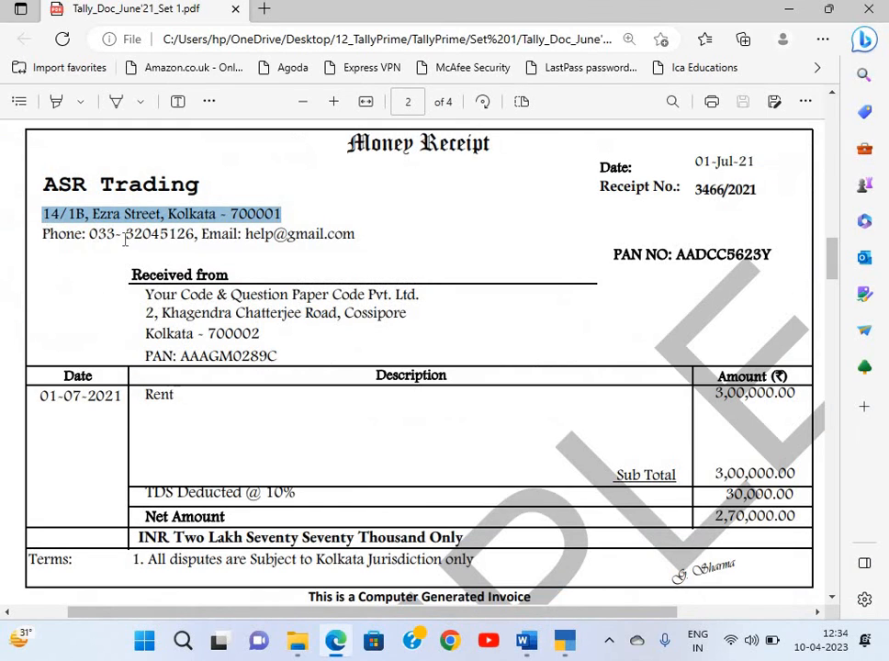
pyautogui.moveTo(89, 235); pyautogui.dragTo(194, 246)
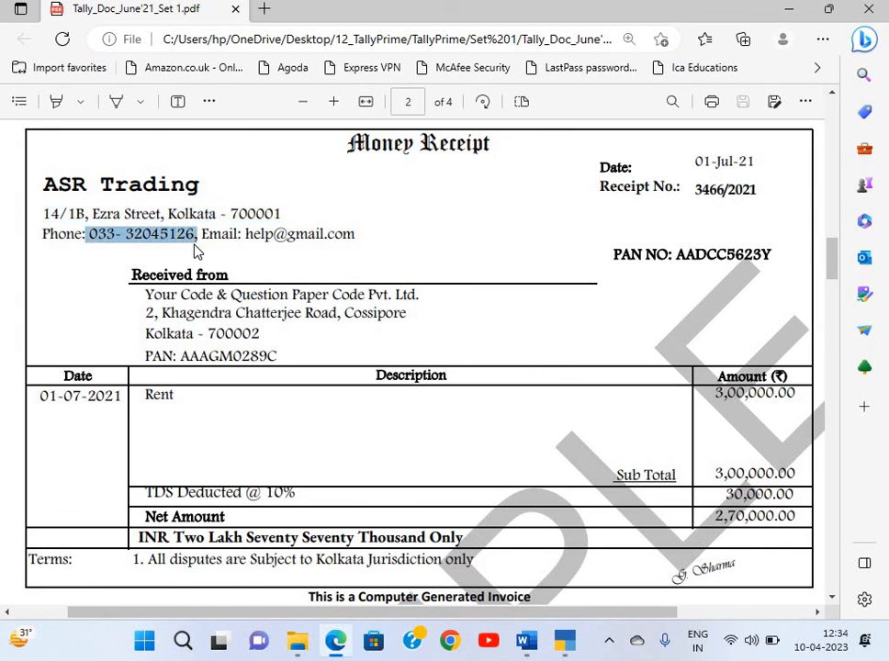
pyautogui.hotkey('ctrl', 'c')
pyautogui.hotkey('alt', 'Tab')
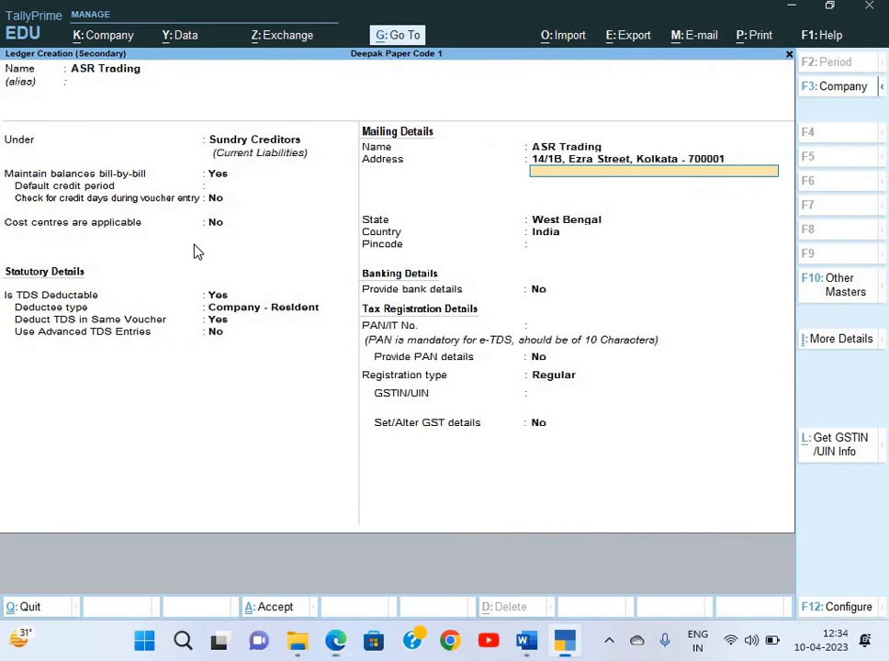
pyautogui.press('Return')
pyautogui.press('Return')
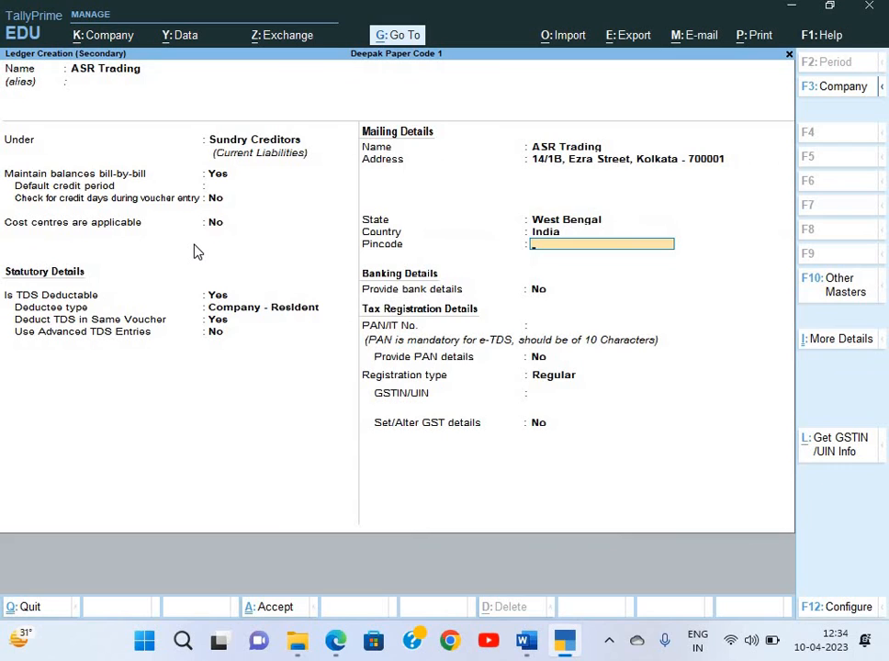
pyautogui.write('700001')
pyautogui.press('Return')
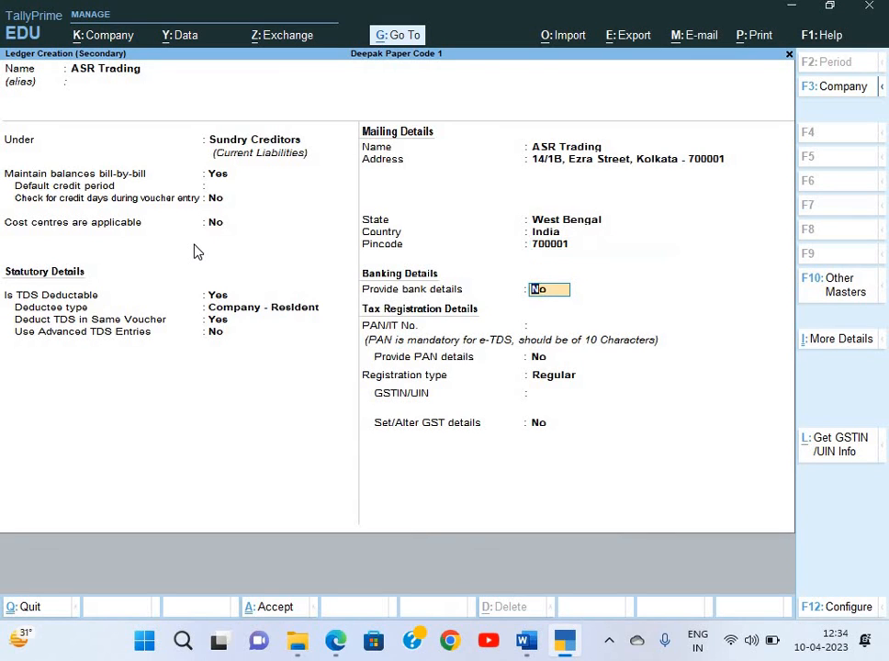
pyautogui.press('Return')
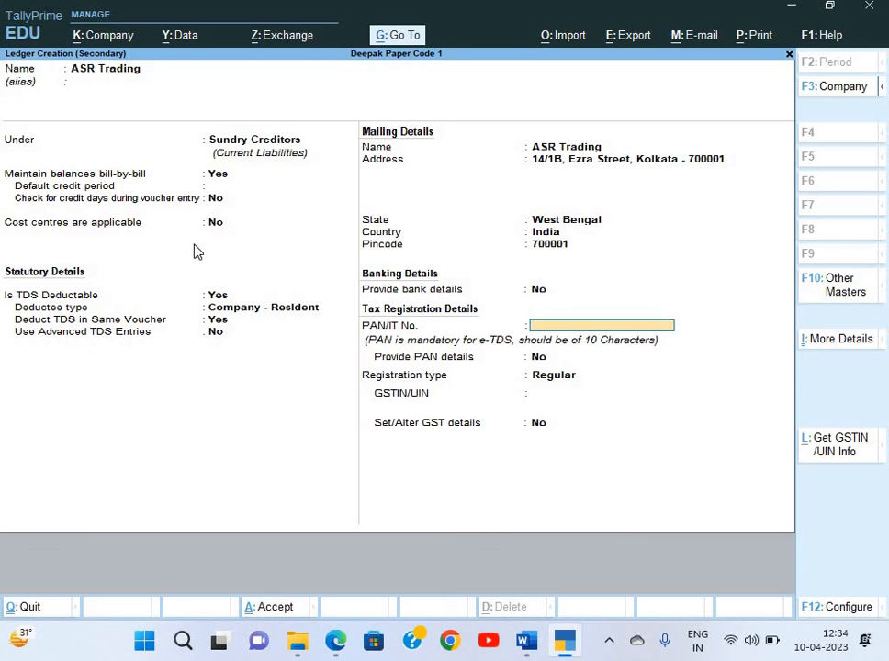
# In F12 ledger configuration, show more options and enable contact details, then continue down the ledger form
pyautogui.press('F12')
pyautogui.press('Down')
pyautogui.press('Down')
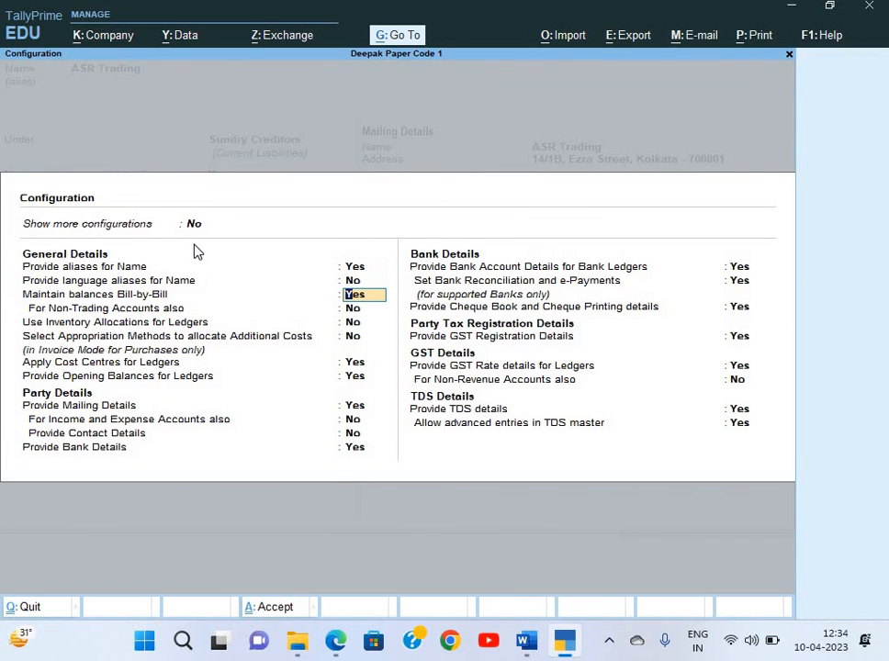
pyautogui.press('Up')
pyautogui.press('Up')
pyautogui.press('Up')
pyautogui.press('y')
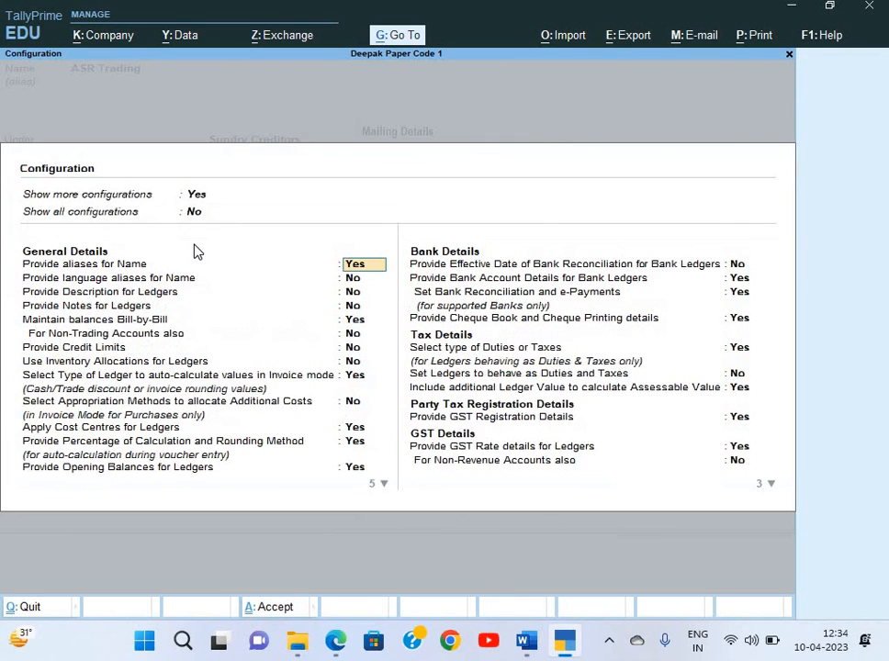
pyautogui.press('Down')
pyautogui.press('Down')
pyautogui.press('Down')
pyautogui.press('Down')
pyautogui.press('Down')
pyautogui.press('Down')
pyautogui.press('Down')
pyautogui.press('Down')
pyautogui.press('Down')
pyautogui.press('Down')
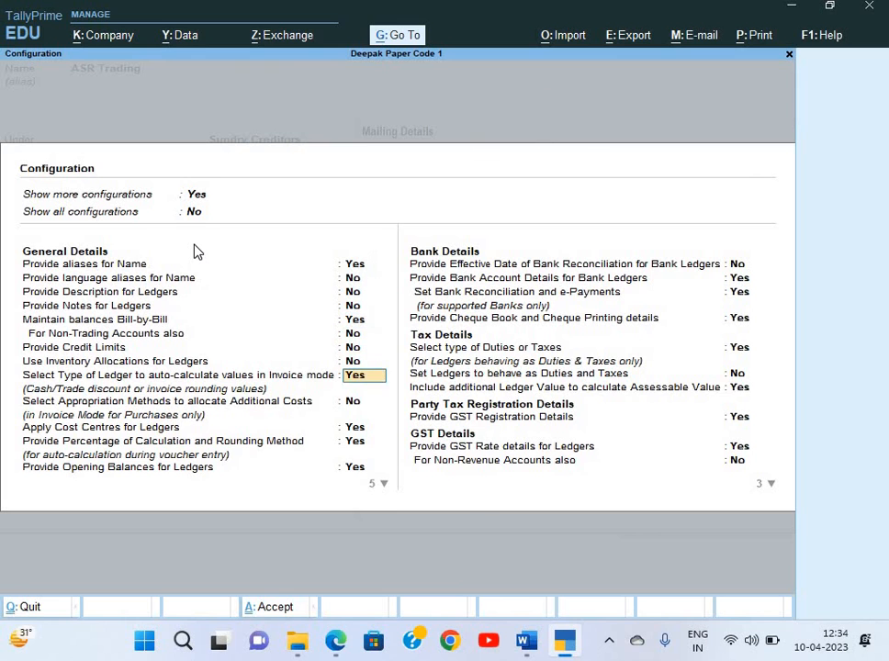
pyautogui.press('Down')
pyautogui.press('Down')
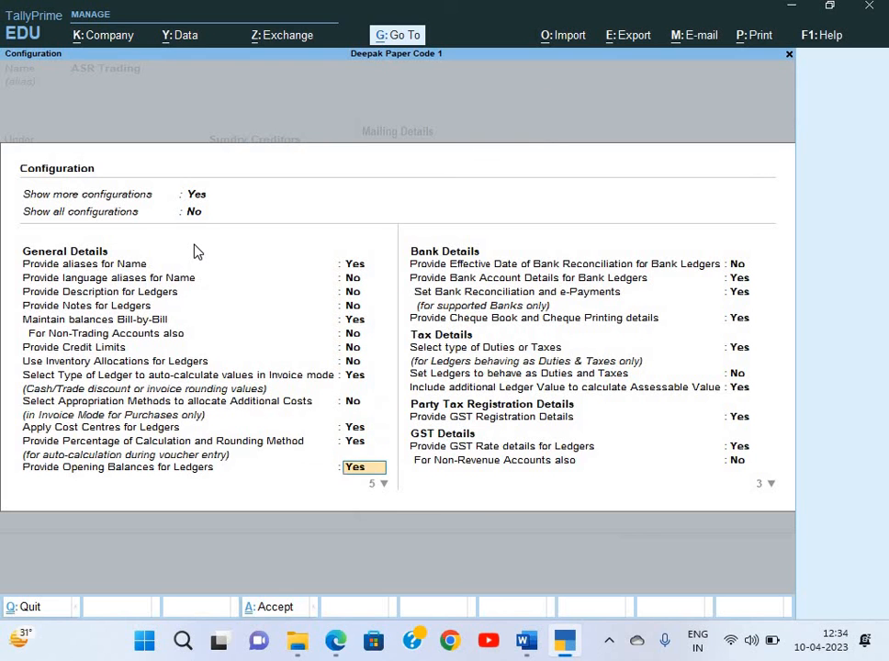
pyautogui.press('Down')
pyautogui.press('Down')
pyautogui.press('Down')
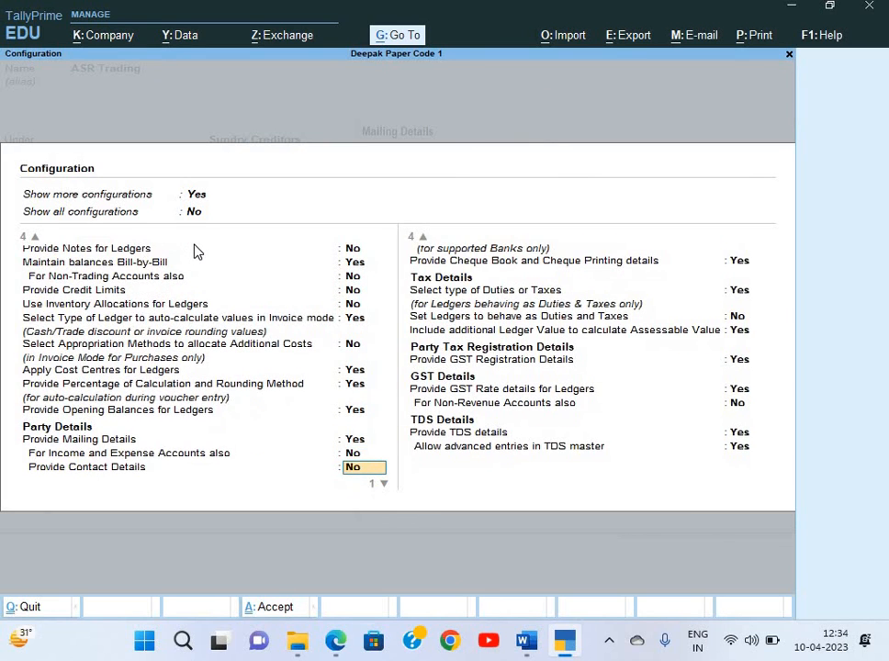
pyautogui.write('y')
pyautogui.press('Return')
pyautogui.press('Return')
pyautogui.press('Return')
pyautogui.press('Return')
pyautogui.press('Return')
pyautogui.press('Return')
pyautogui.press('Return')
pyautogui.press('Return')
pyautogui.press('Return')
pyautogui.press('Return')
pyautogui.press('Return')
pyautogui.press('Return')
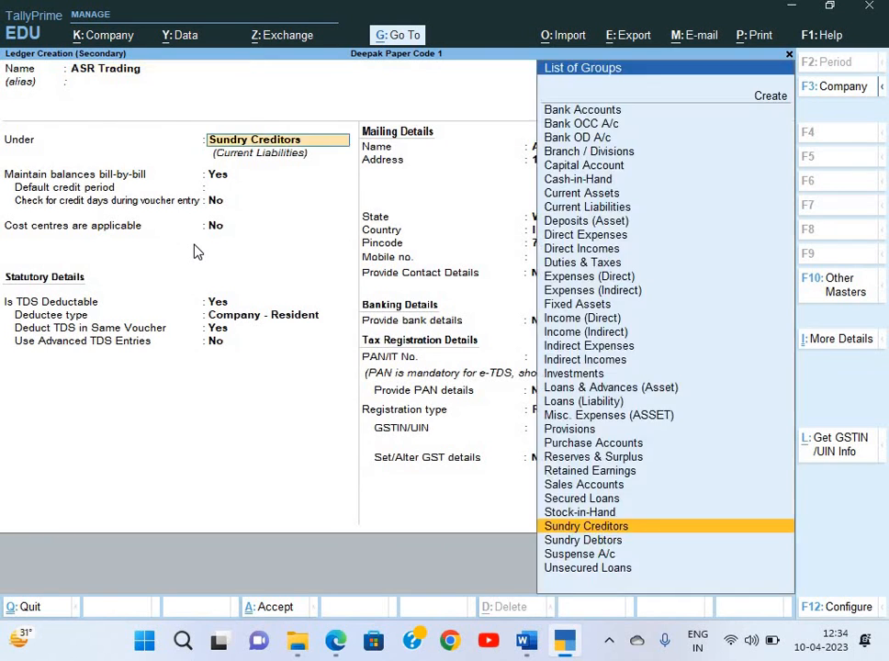
pyautogui.press('Return')
pyautogui.press('Return')
pyautogui.press('Return')
pyautogui.press('Return')
pyautogui.press('Return')
pyautogui.press('Return')
pyautogui.press('Return')
pyautogui.press('Return')
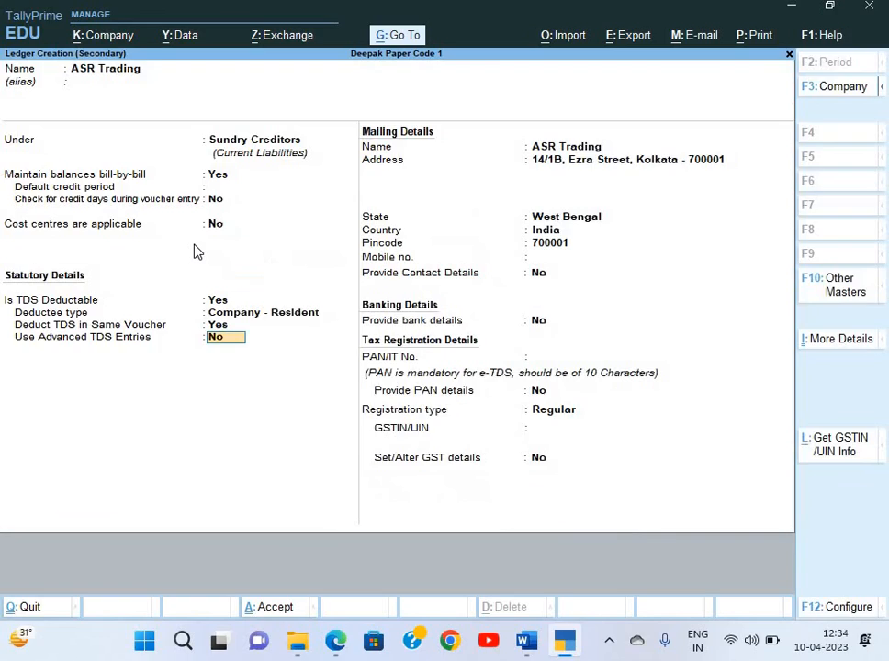
pyautogui.press('Return')
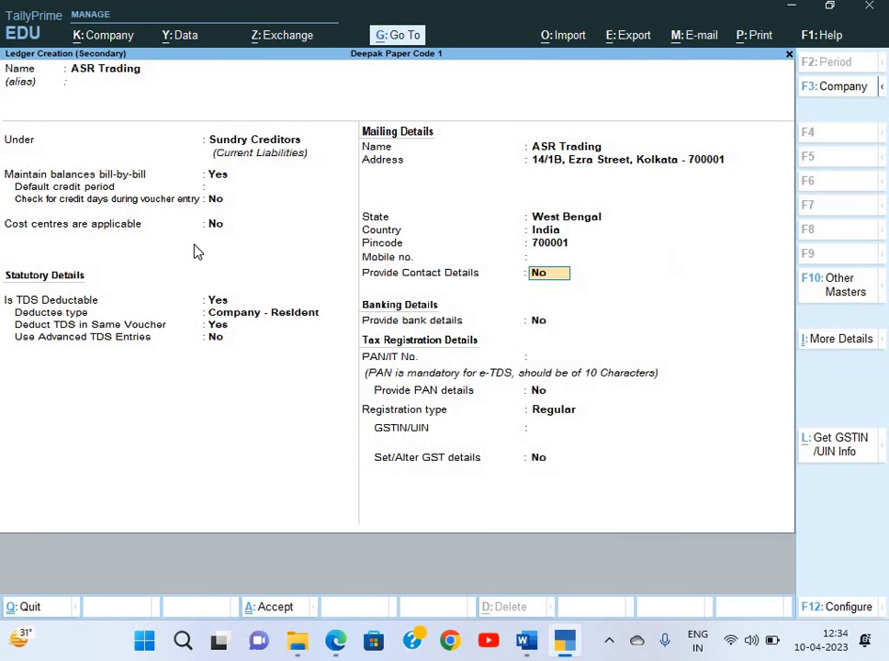
# Turn on contact details for ASR Trading and paste the receipt's phone number
pyautogui.press('y')
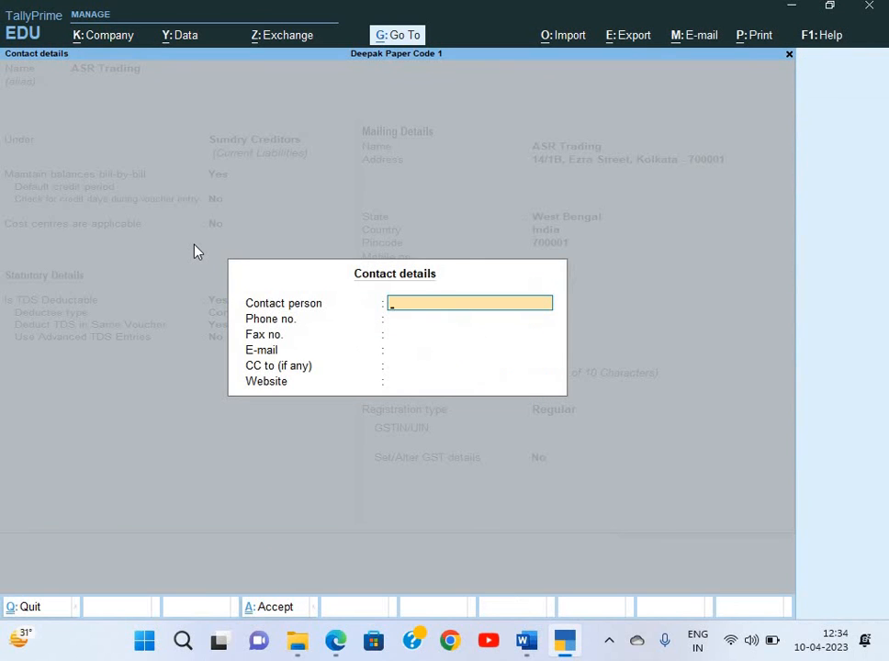
pyautogui.press('Return')
pyautogui.hotkey('ctrl', 'v')
pyautogui.press('Return')
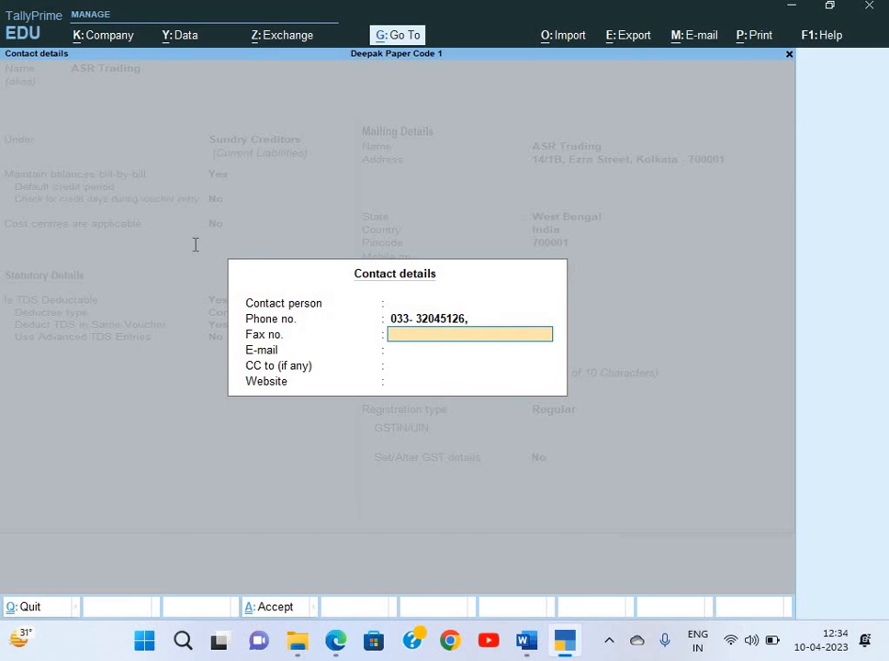
# Enter the receipt's e-mail address in the contact details and return to the ledger
pyautogui.hotkey('alt', 'Tab')
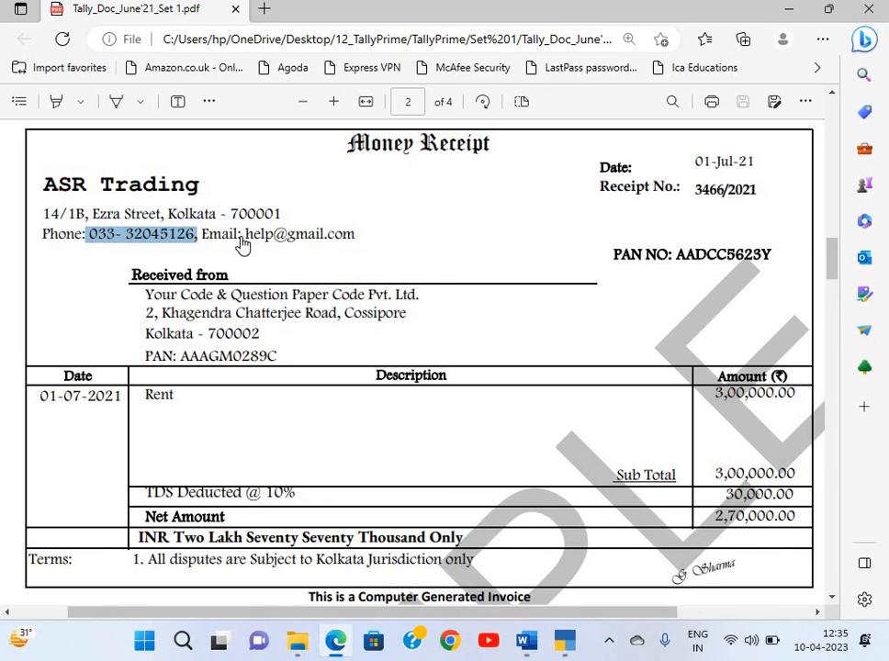
pyautogui.click(244, 241)
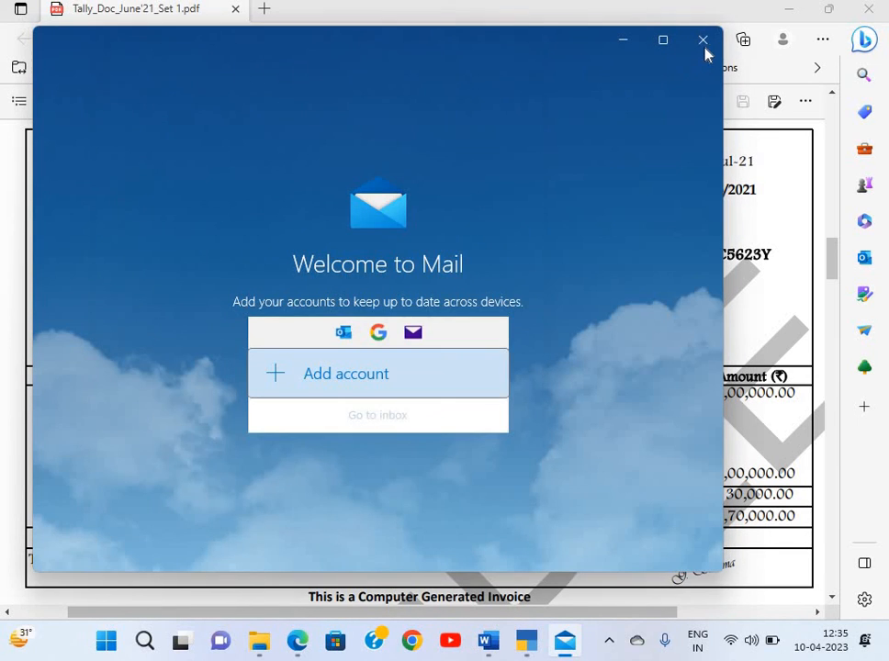
pyautogui.click(703, 41)
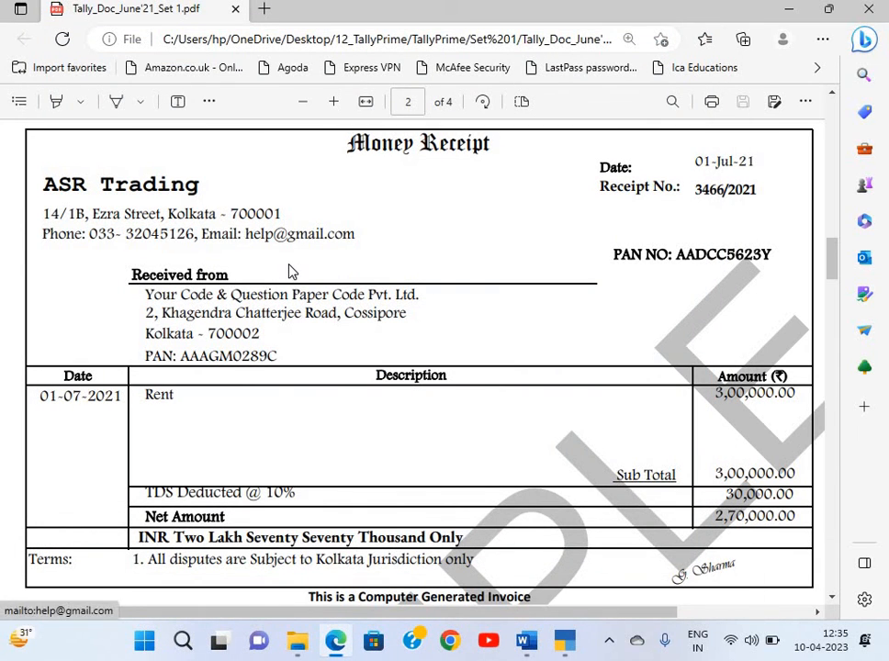
pyautogui.hotkey('alt', 'Tab')
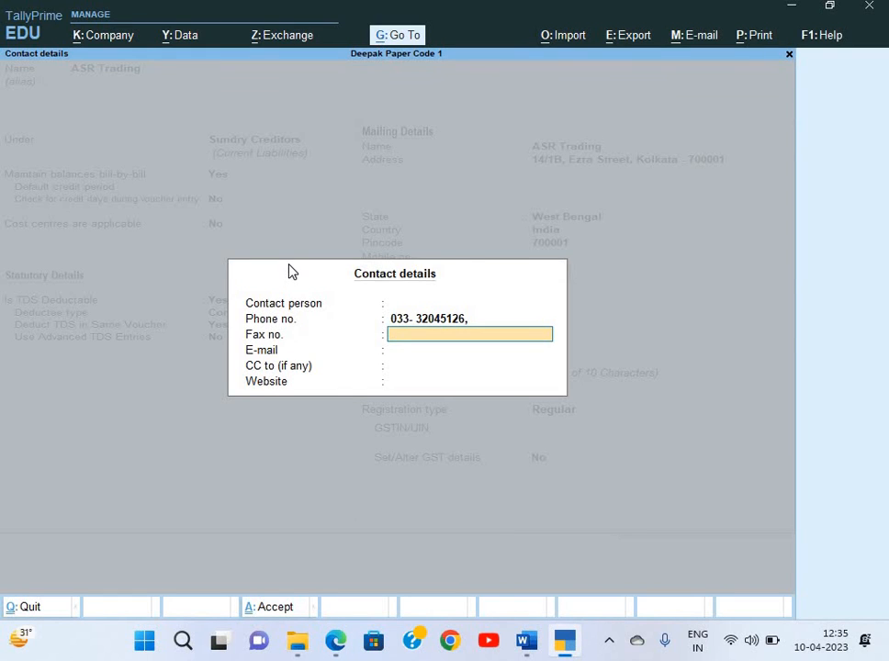
pyautogui.press('Return')
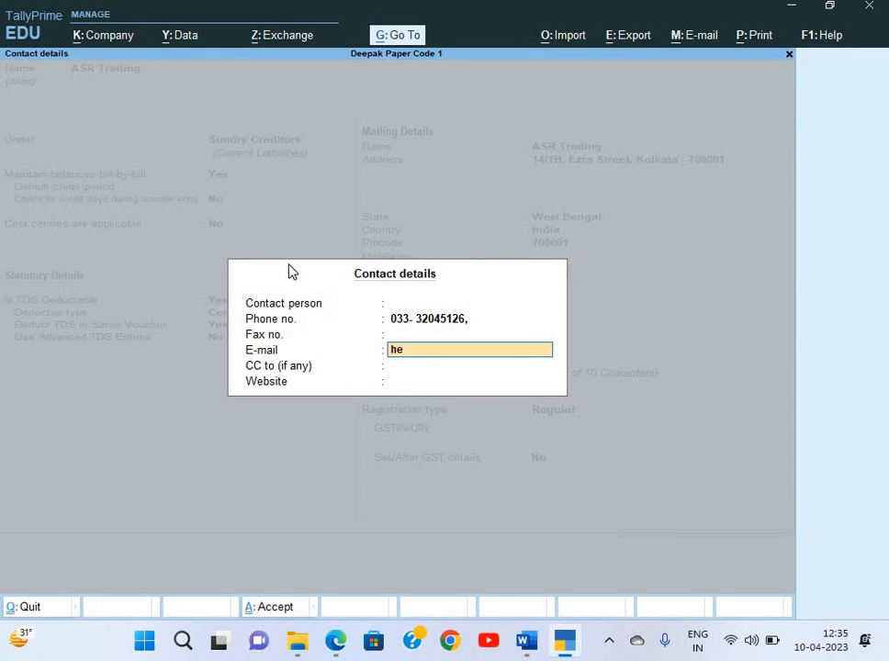
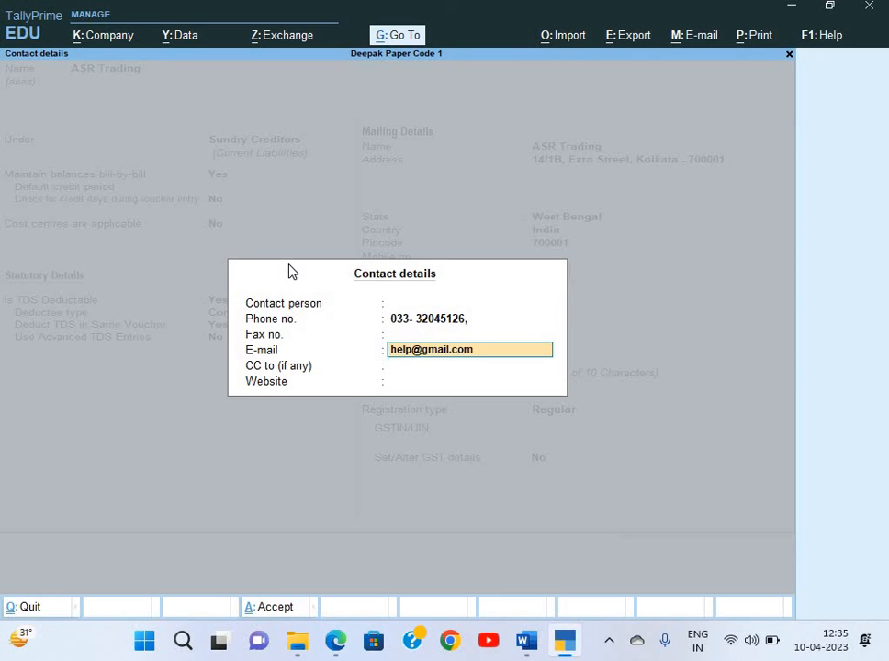
pyautogui.press('Return')
pyautogui.press('Return')
pyautogui.press('Return')
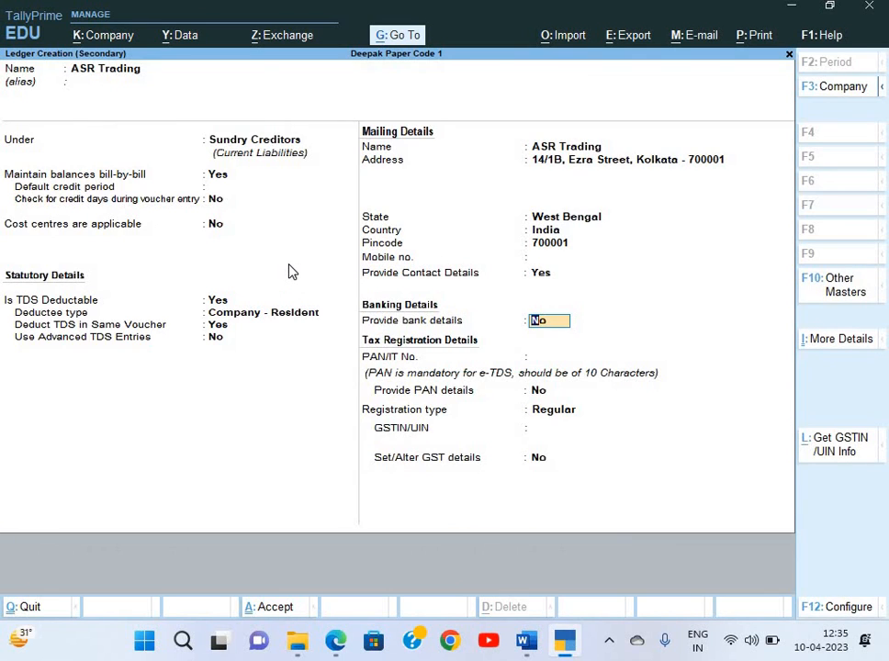
pyautogui.press('Return')
# Copy the supplier's PAN from the receipt PDF into the ledger's PAN/IT No. field
pyautogui.hotkey('alt', 'Tab')
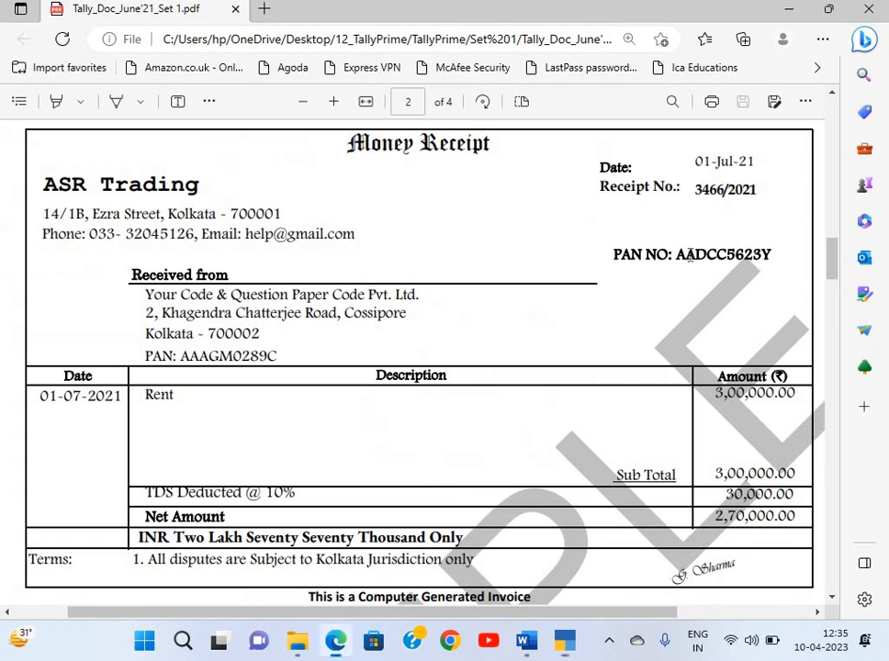
pyautogui.doubleClick(773, 262)
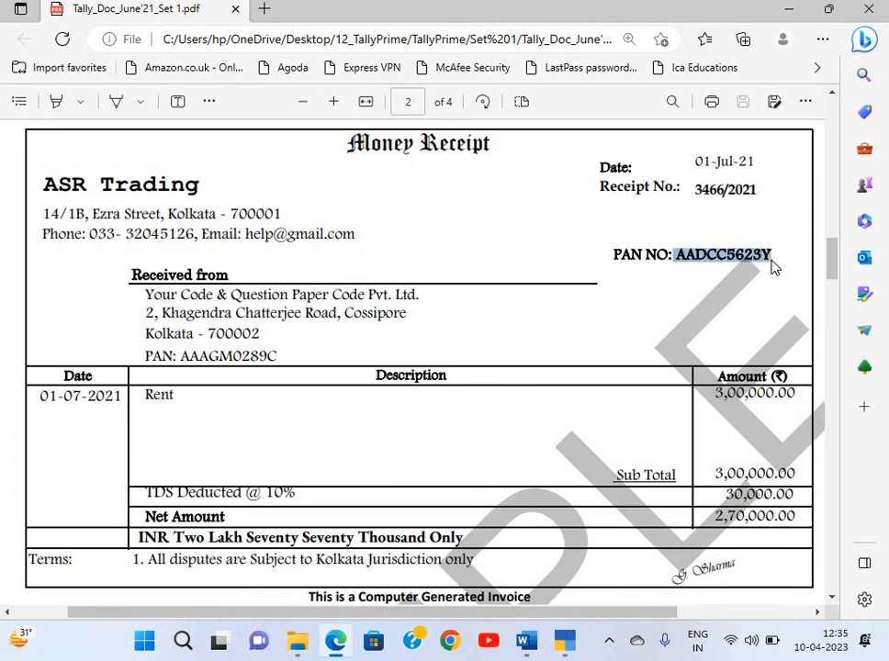
pyautogui.hotkey('ctrl', 'c')
pyautogui.hotkey('alt', 'Tab')
pyautogui.hotkey('ctrl', 'v')
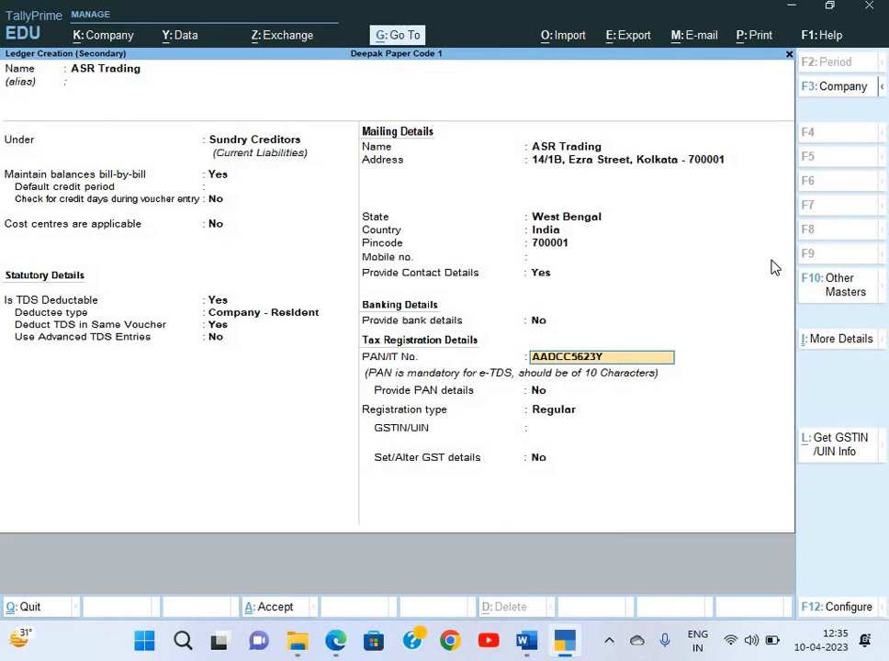
pyautogui.press('Return')
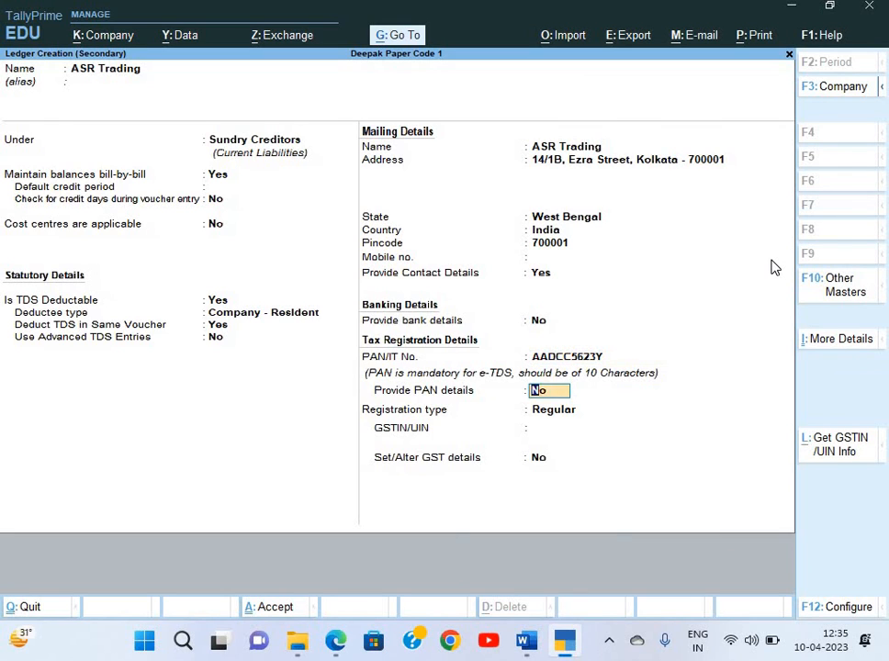
# Set the GST registration type to Unknown and accept the ASR Trading ledger
pyautogui.press('Return')
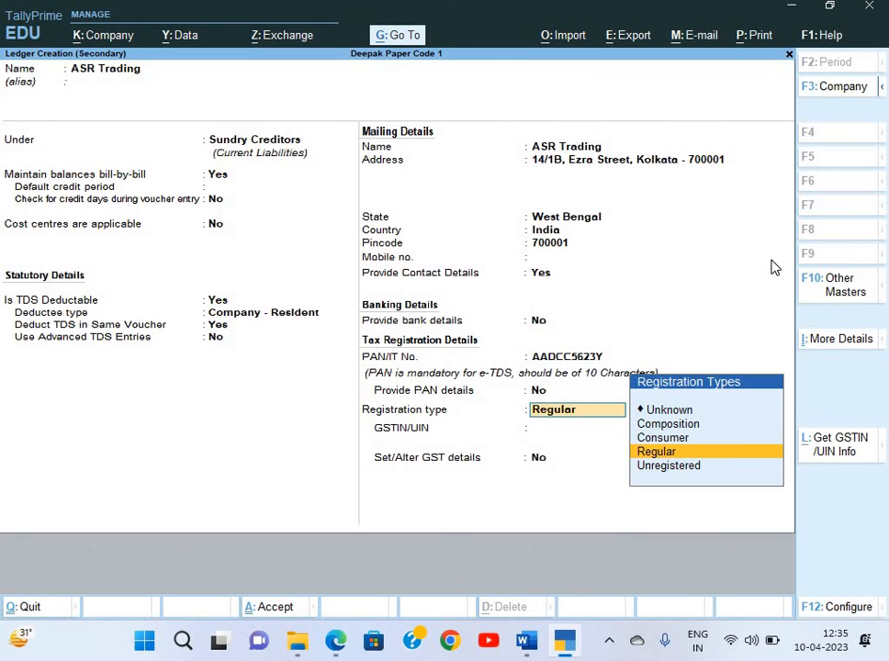
pyautogui.hotkey('alt', 'Tab')
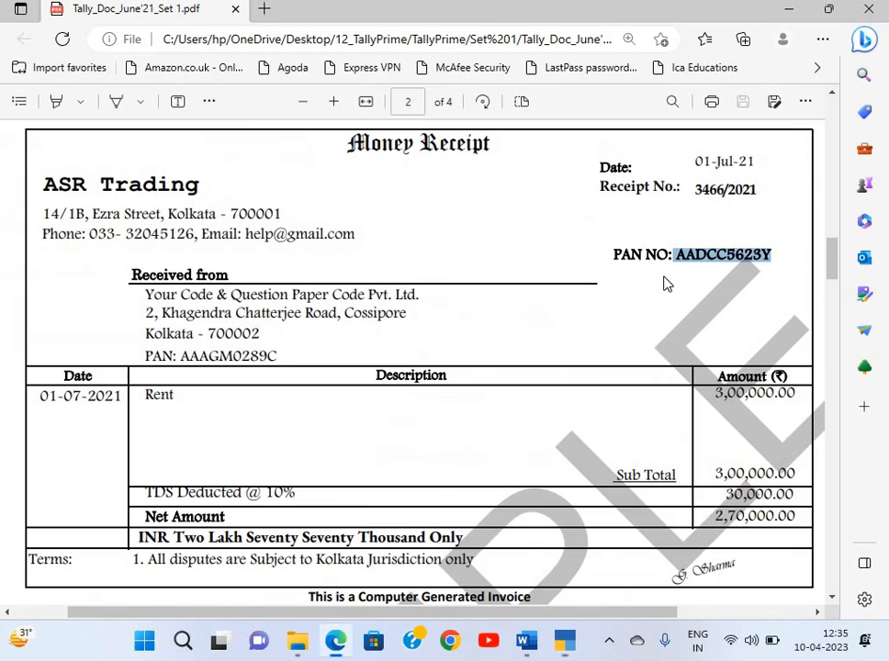
pyautogui.hotkey('alt', 'Tab')
pyautogui.press('Up')
pyautogui.press('Up')
pyautogui.press('Up')
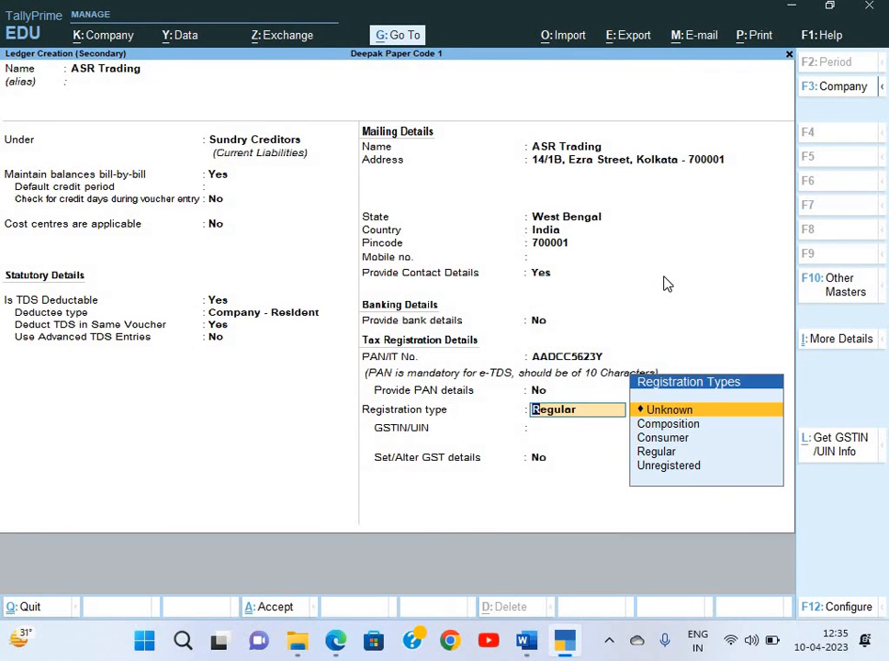
pyautogui.press('Return')
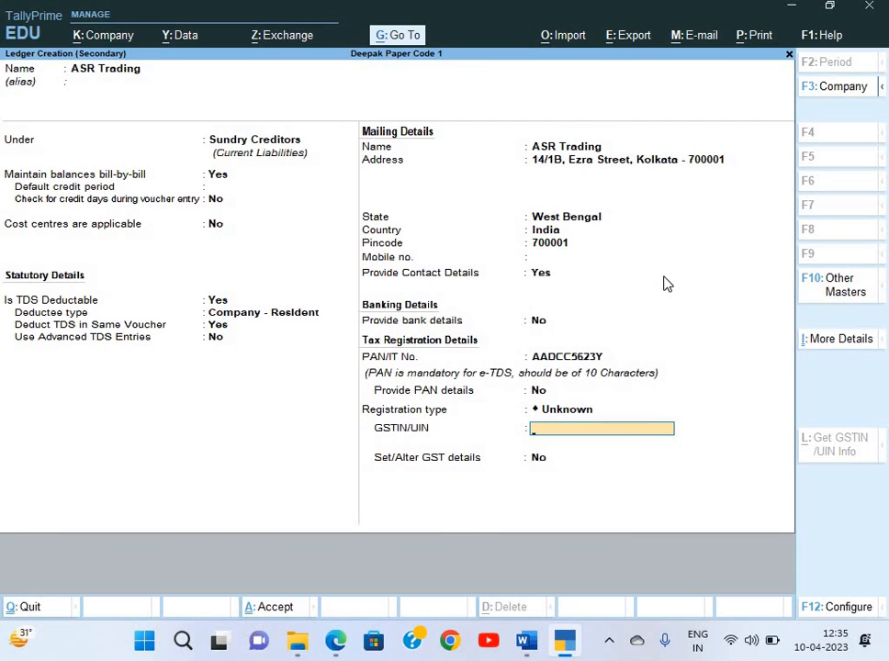
pyautogui.press('Return')
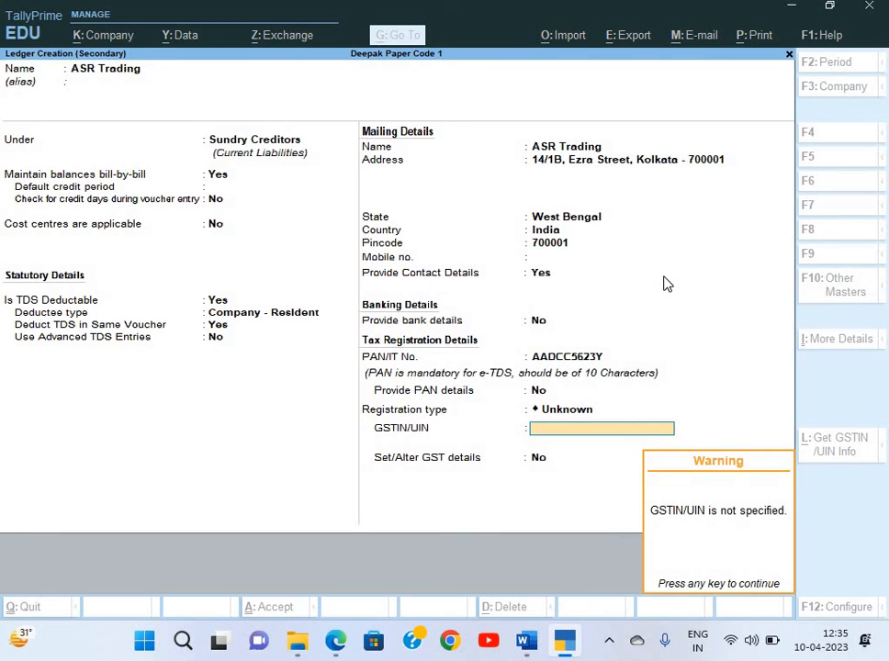
pyautogui.press('Return')
pyautogui.press('BackSpace')
pyautogui.press('BackSpace')
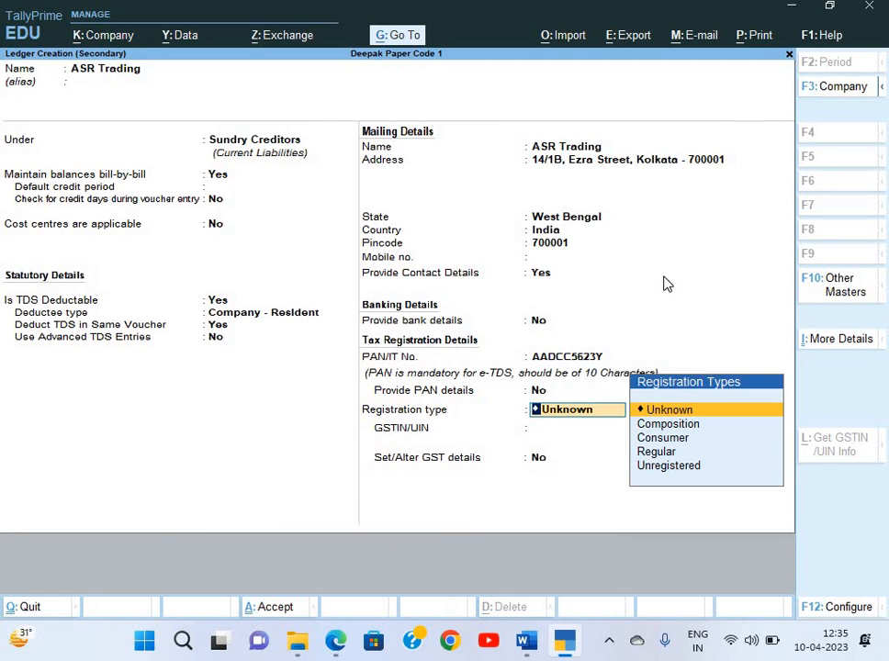
pyautogui.press('Down')
pyautogui.press('Down')
pyautogui.press('Down')
pyautogui.press('Down')
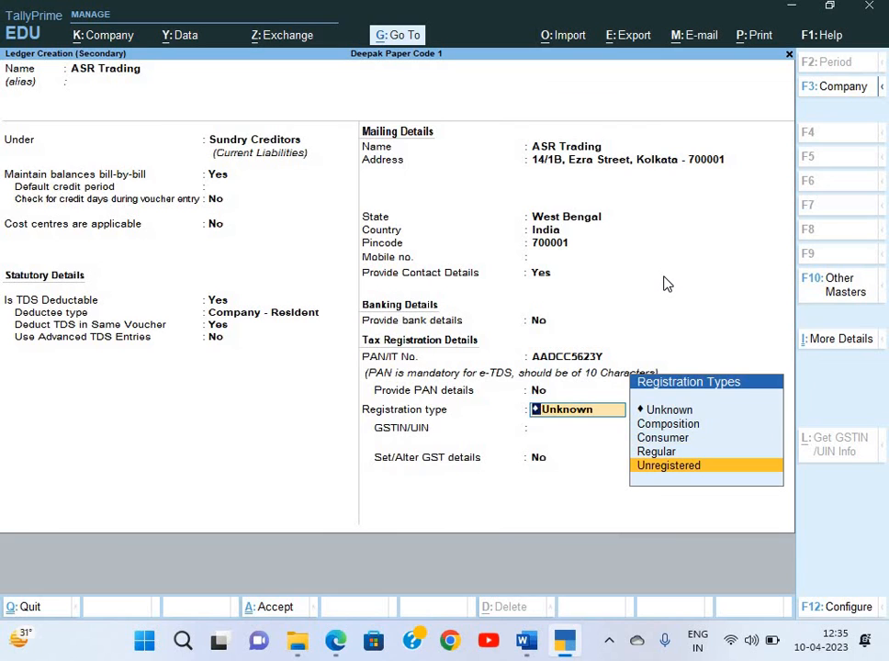
pyautogui.press('Up')
pyautogui.press('Up')
pyautogui.press('Up')
pyautogui.press('Up')
pyautogui.press('Return')
pyautogui.press('Return')
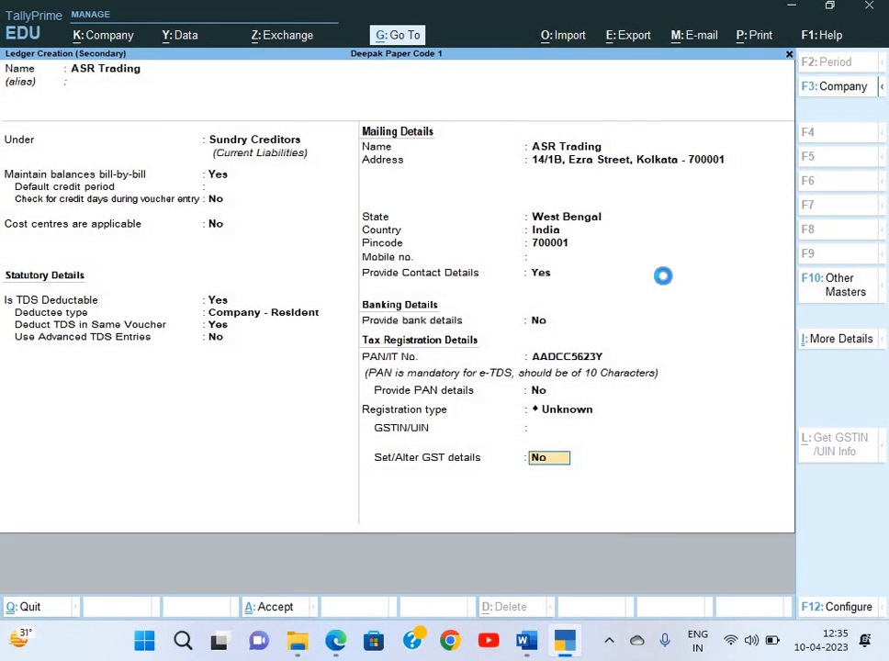
pyautogui.press('Return')
pyautogui.press('Return')
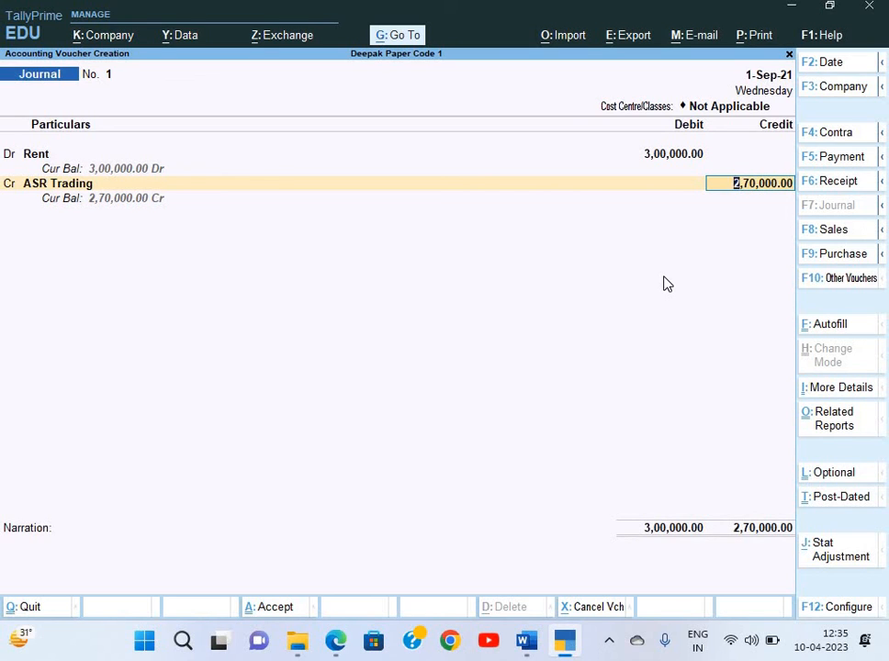
pyautogui.press('Return')
# Name the 3,00,000 Cr bill reference with receipt number 3466/2021 from the PDF
pyautogui.press('Return')
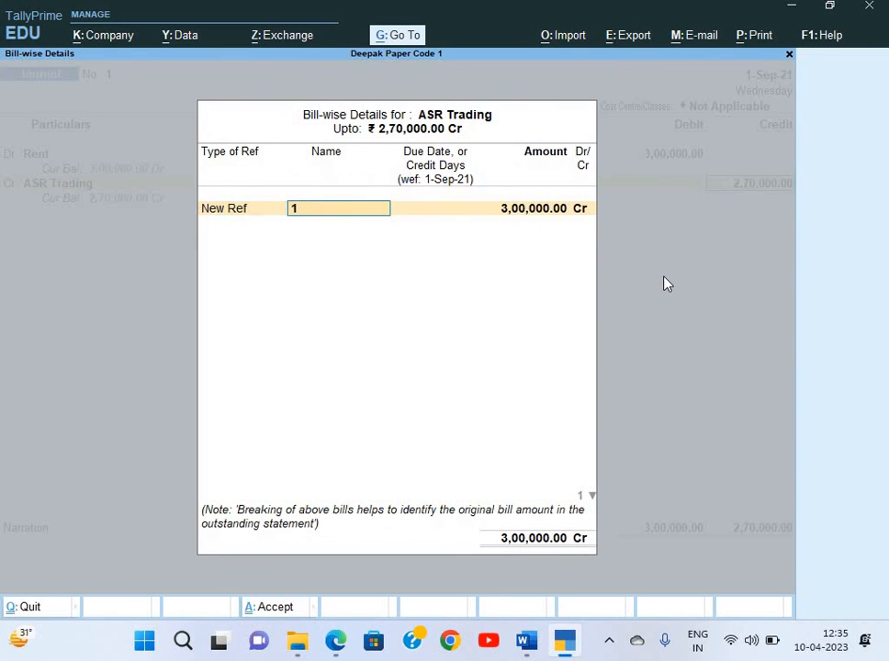
pyautogui.press('Return')
pyautogui.press('Return')
pyautogui.press('Return')
pyautogui.press('Return')
pyautogui.press('BackSpace')
pyautogui.press('BackSpace')
pyautogui.press('BackSpace')
pyautogui.press('BackSpace')
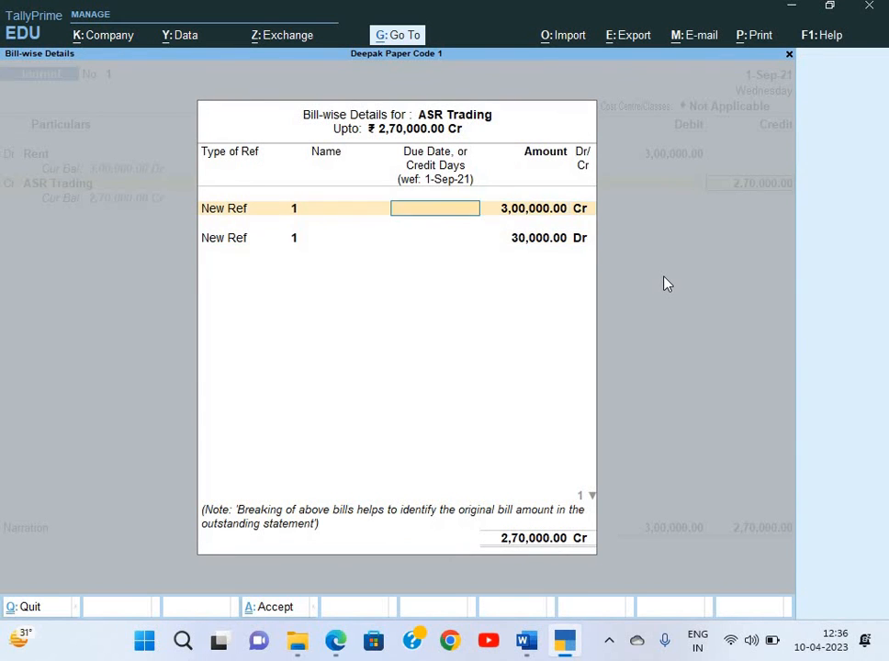
pyautogui.hotkey('alt', 'Tab')
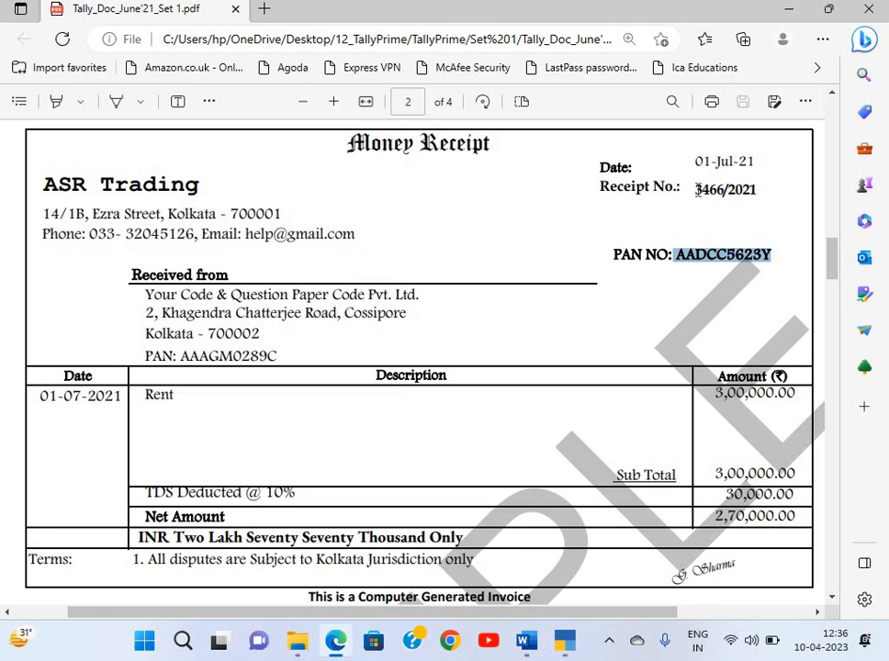
pyautogui.doubleClick(751, 190)
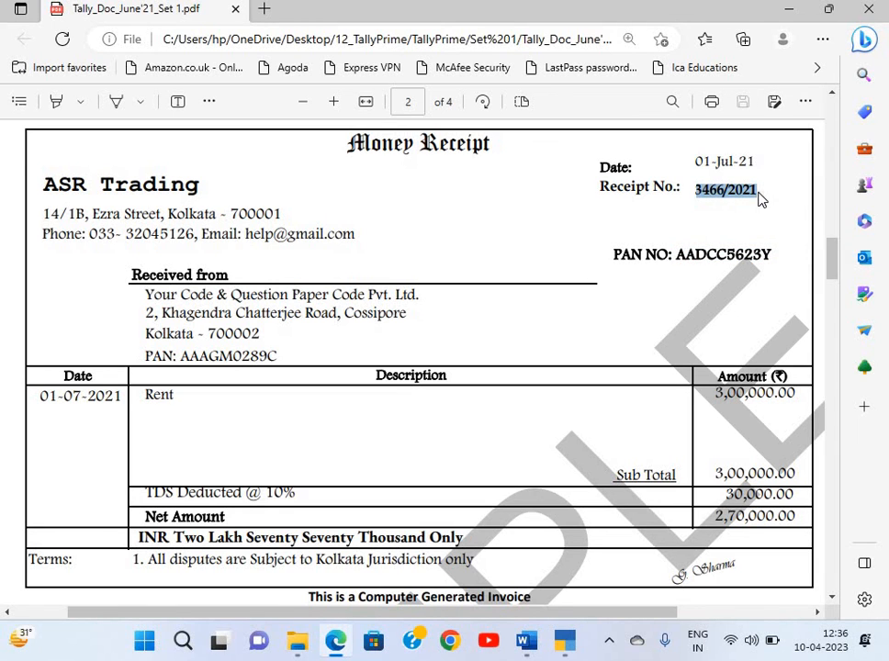
pyautogui.hotkey('alt', 'Tab')
pyautogui.hotkey('ctrl', 'v')
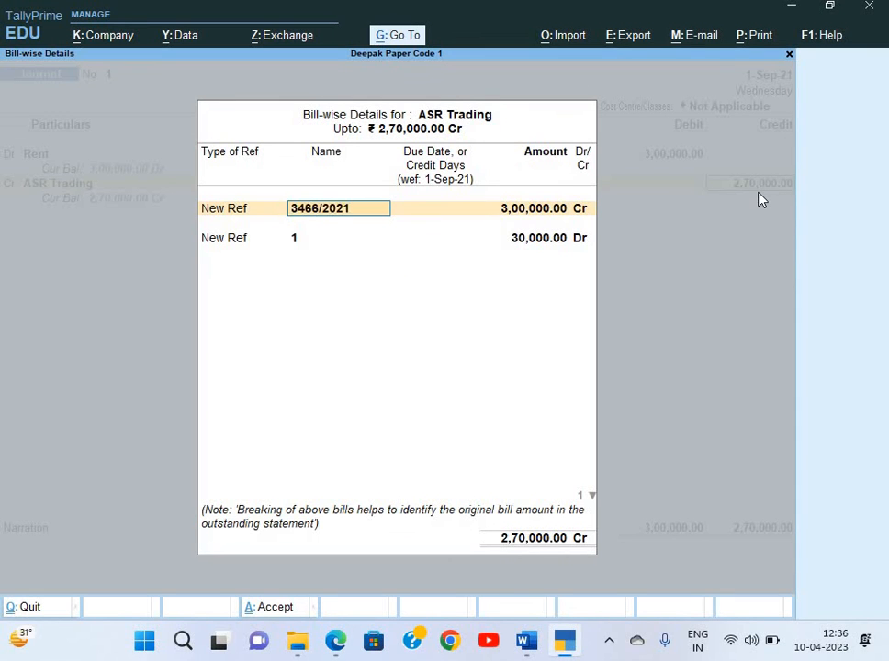
pyautogui.press('Return')
pyautogui.press('Return')
# Add a second reference TDS1 for 30,000 Dr and close the bill-wise details
pyautogui.press('Return')
pyautogui.press('Return')
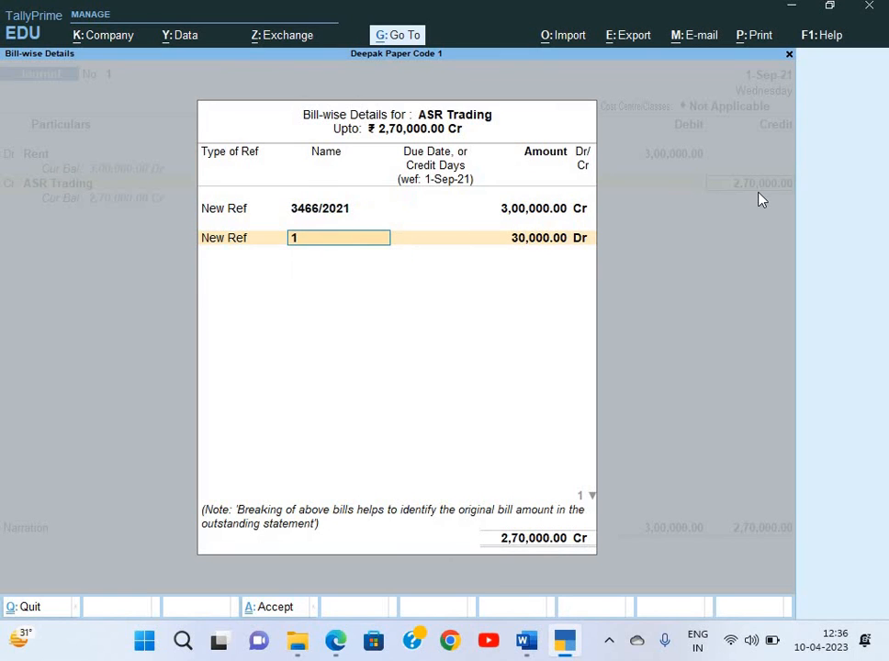
pyautogui.write('TDS1')
pyautogui.press('Return')
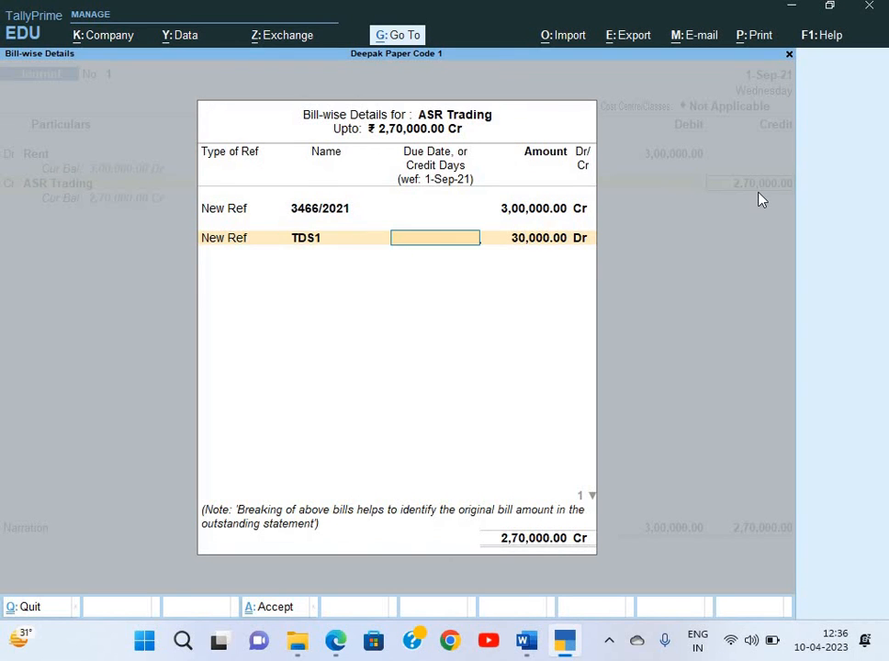
pyautogui.press('Return')
pyautogui.press('Return')
pyautogui.press('Return')
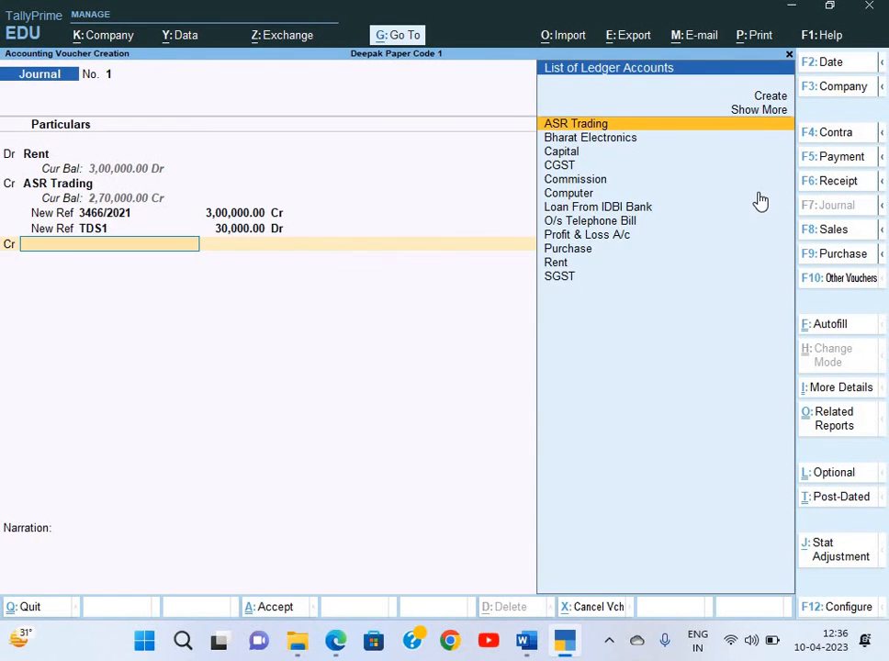
# Create ledger 'TDS on Rent' under Duties & Taxes, type TDS, nature Rent for Building and Furniture
pyautogui.hotkey('alt', 'c')
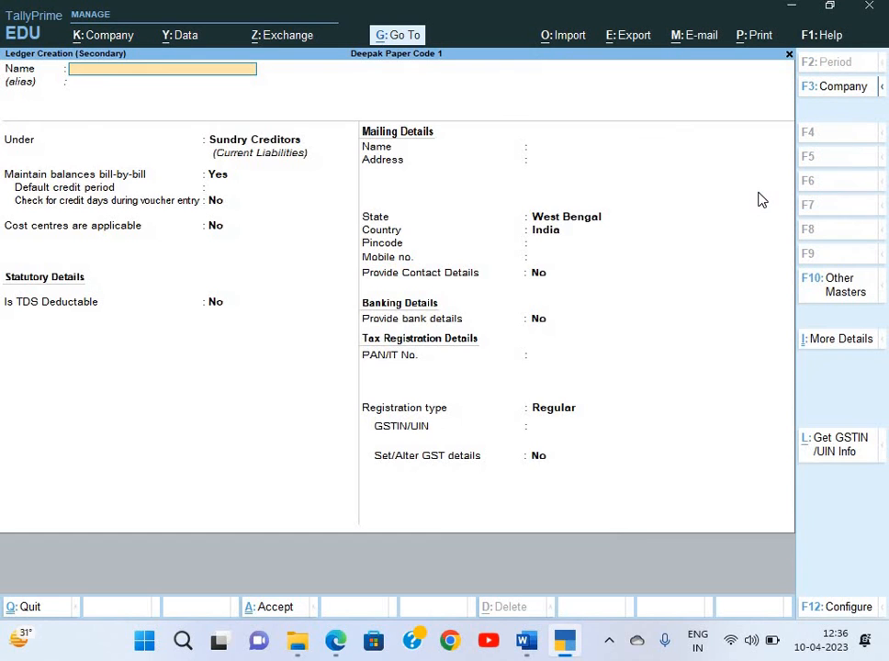
pyautogui.write('TDS on Rent')
pyautogui.press('Return')
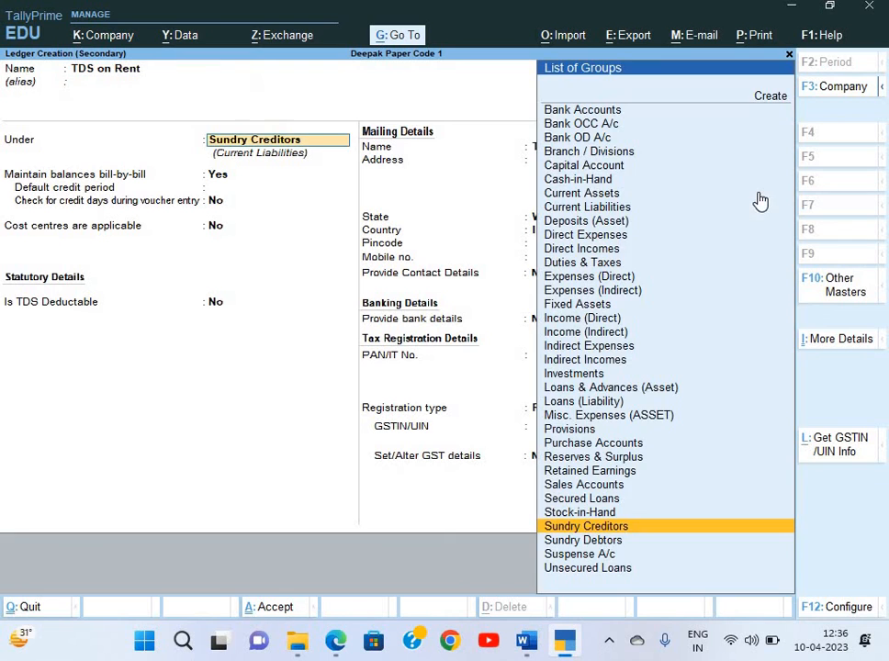
pyautogui.write('Du')
pyautogui.press('Return')
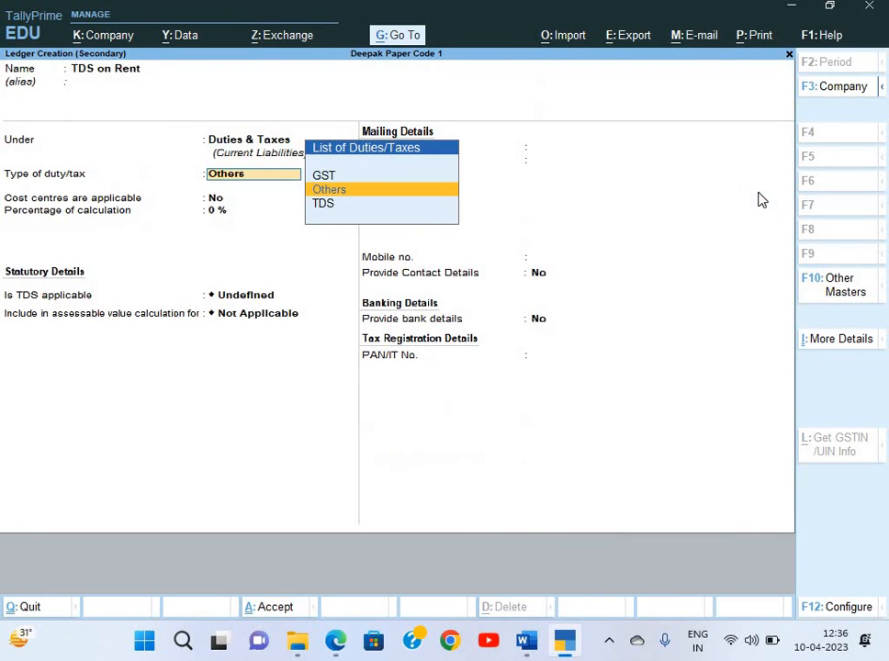
pyautogui.press('Down')
pyautogui.press('Return')
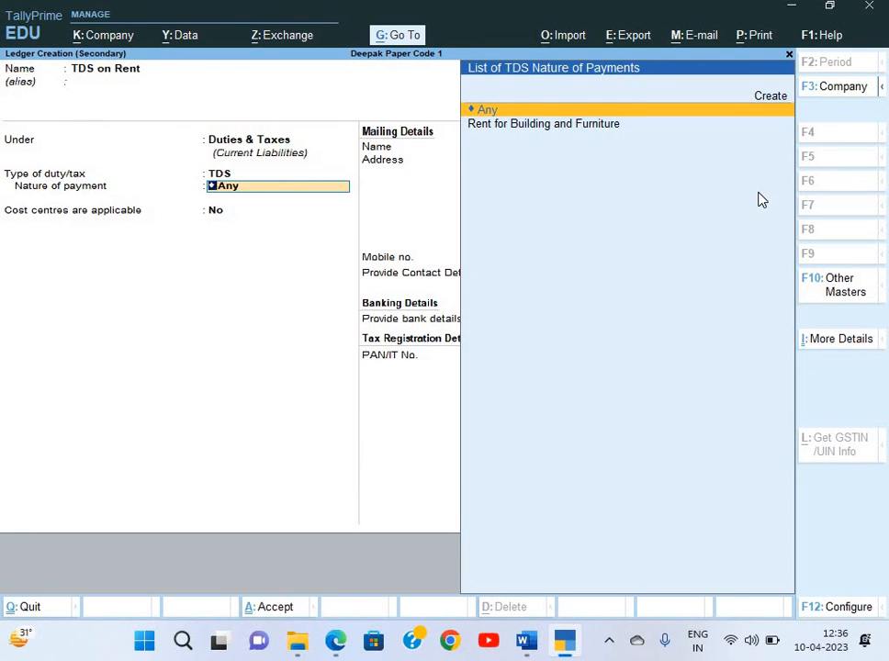
pyautogui.press('Down')
pyautogui.press('Return')
pyautogui.press('Return')
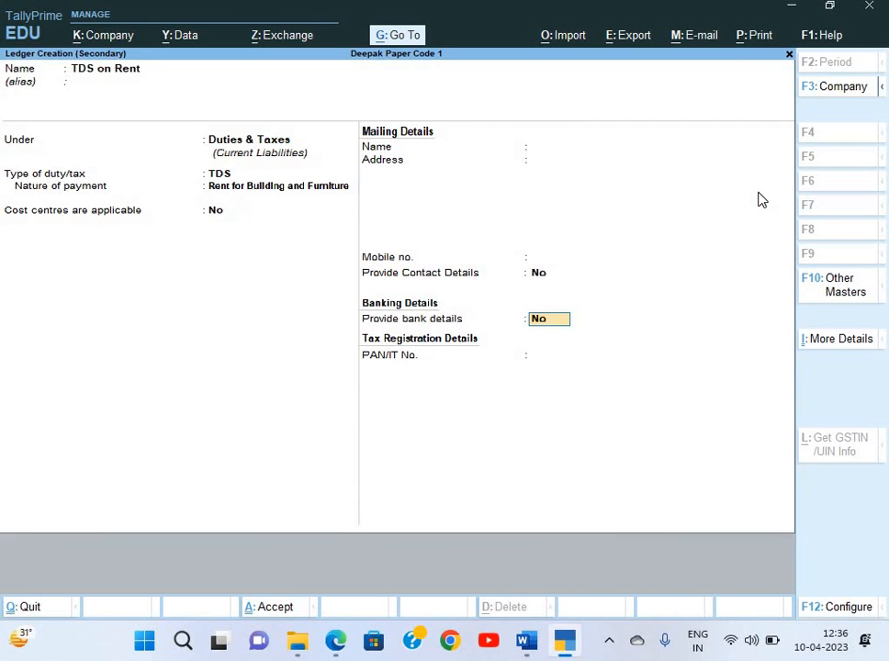
pyautogui.press('Return')
pyautogui.press('Return')
pyautogui.press('Return')
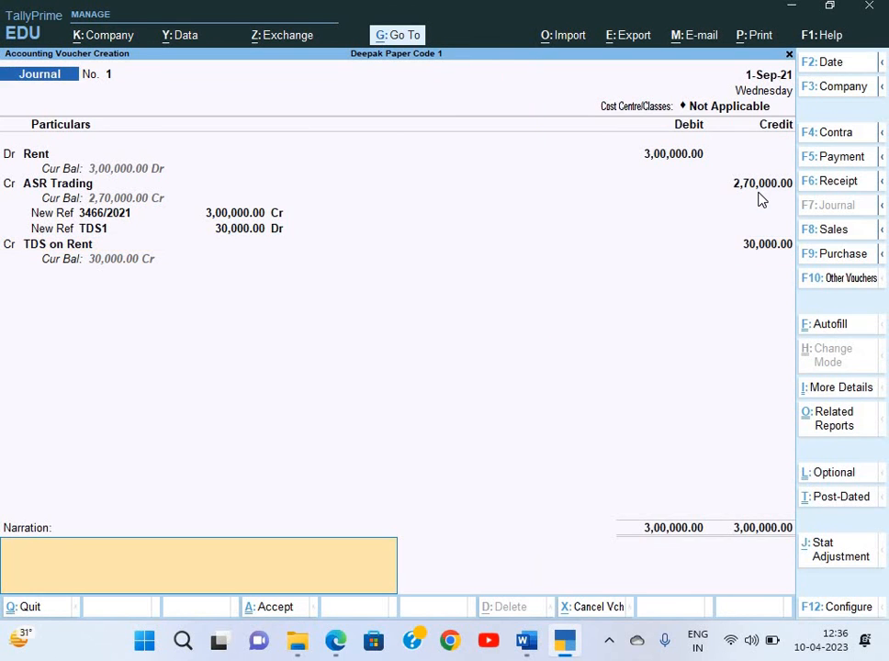
# Enter narration 'Being exp. due & TDS deducted' and save Journal No. 1, then review the receipt PDF
pyautogui.write('Being exp. due &')
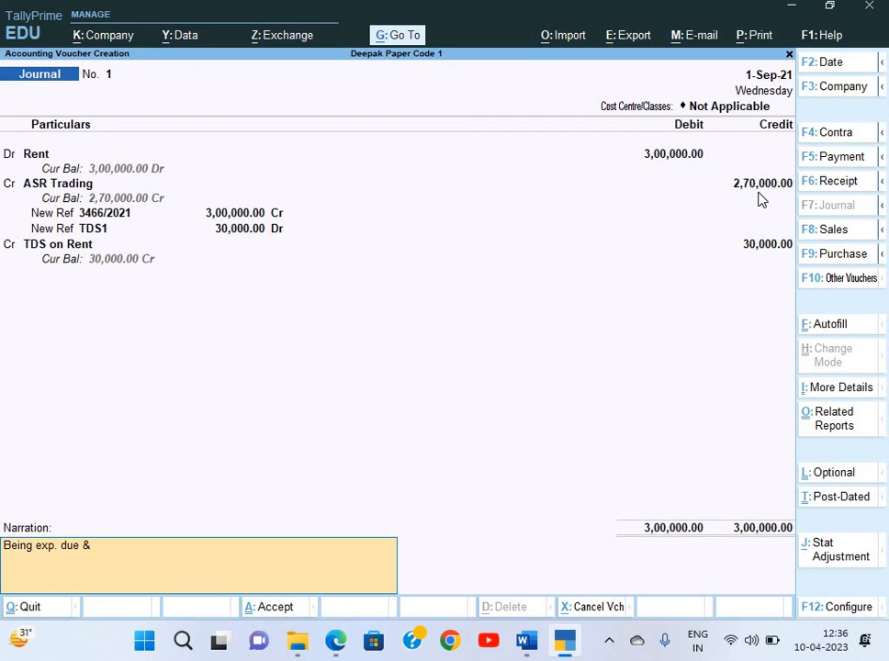
pyautogui.write(' TDS deducted')
pyautogui.press('Return')
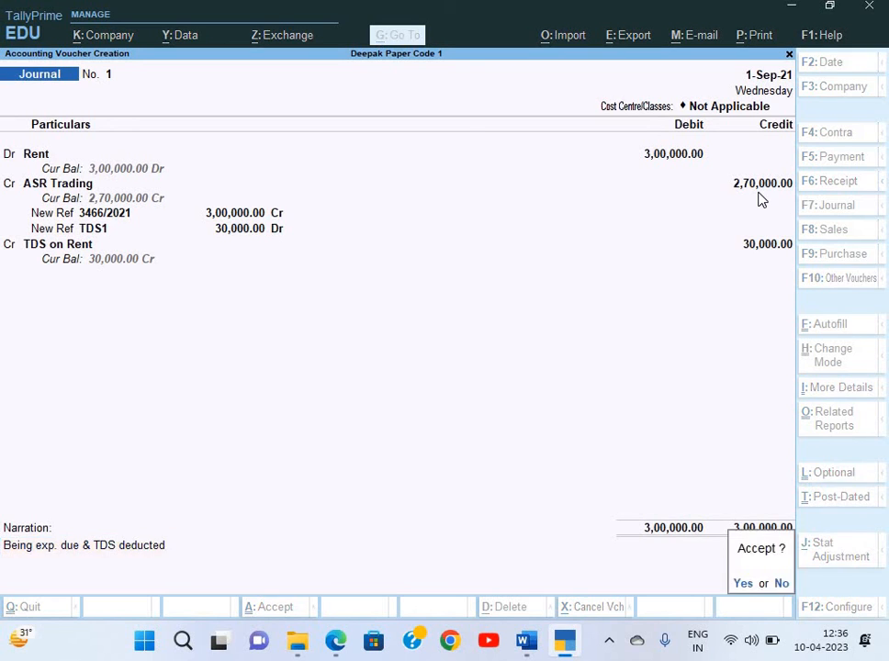
pyautogui.press('Return')
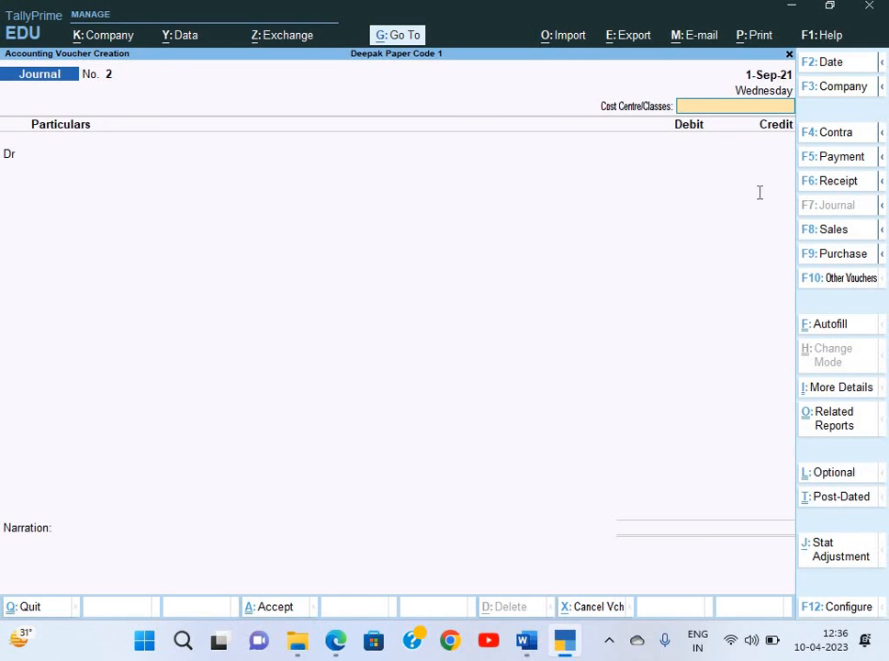
pyautogui.hotkey('alt', 'Tab')
pyautogui.scroll(-3, 760, 193)
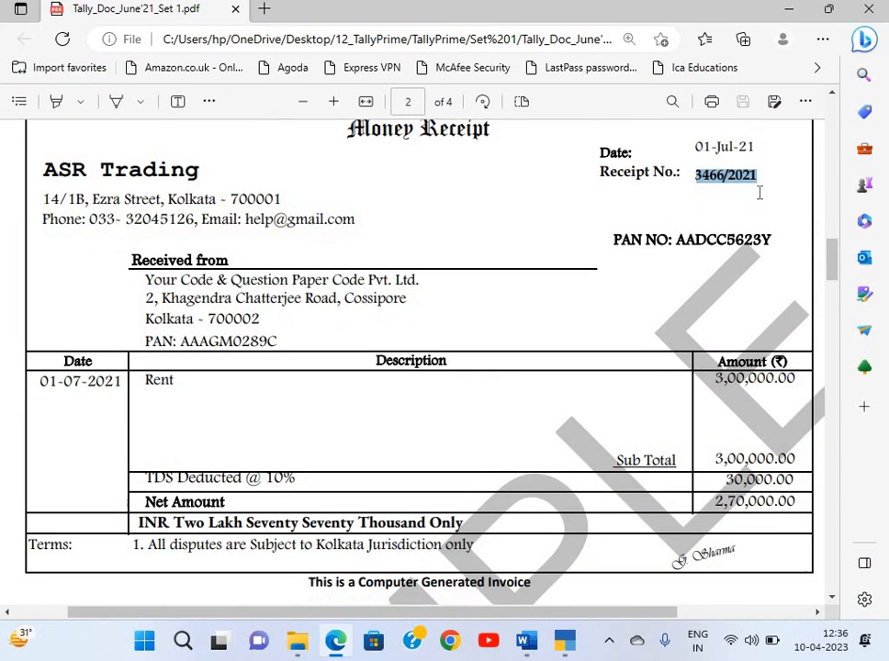
pyautogui.hotkey('alt', 'Tab')
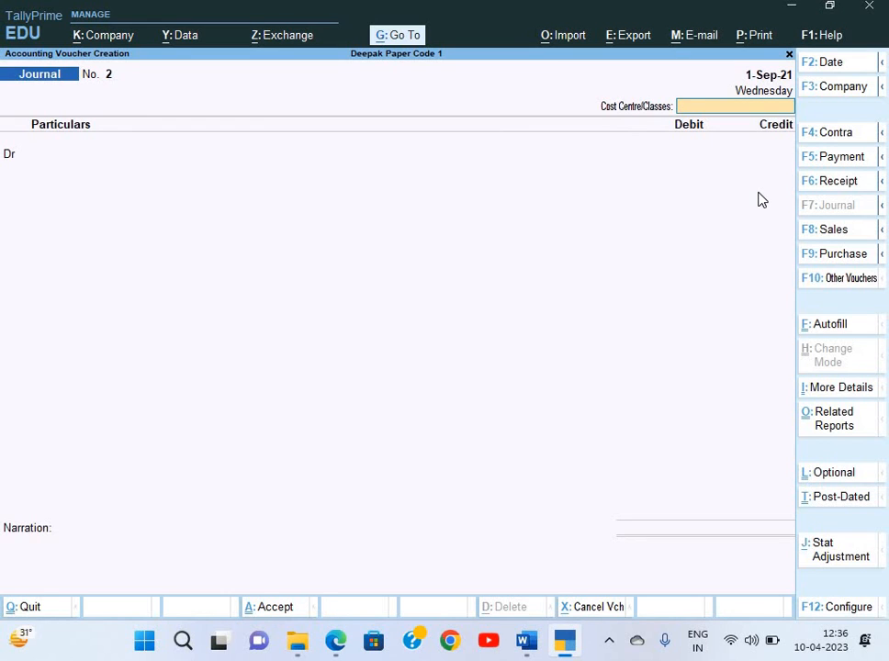
# Switch to a Payment voucher and debit ASR Trading 2,70,000 against bill 3466/2021
pyautogui.press('F5')
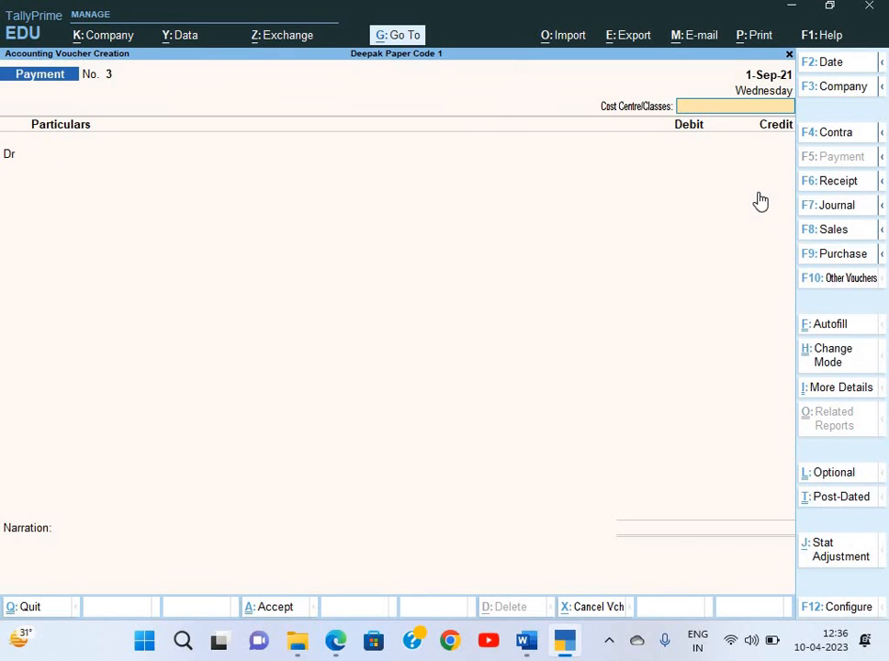
pyautogui.press('Return')
pyautogui.press('Down')
pyautogui.press('Down')
pyautogui.press('Down')
pyautogui.press('Down')
pyautogui.press('Down')
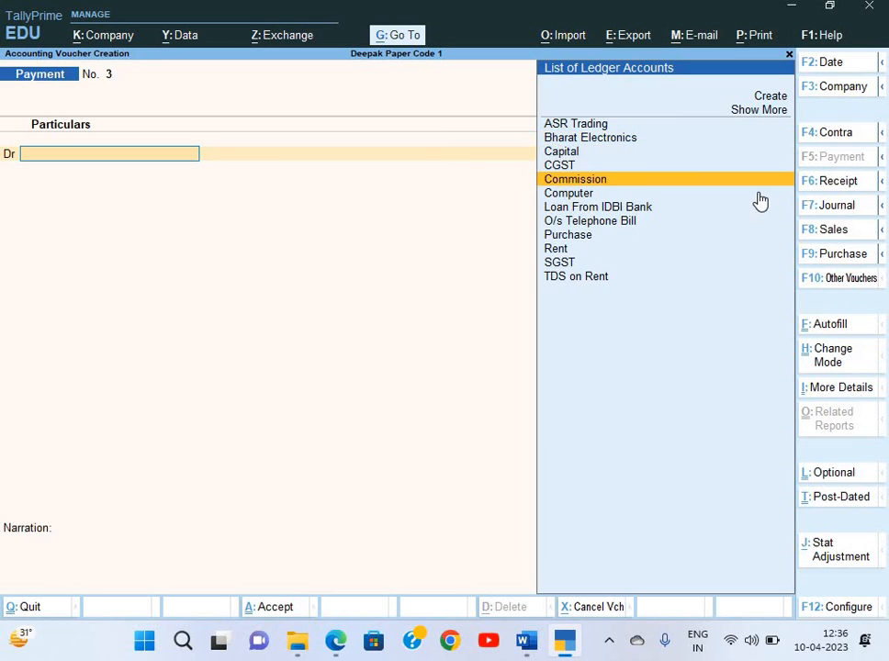
pyautogui.press('Up')
pyautogui.press('Up')
pyautogui.press('Up')
pyautogui.press('Up')
pyautogui.press('Up')
pyautogui.press('Return')
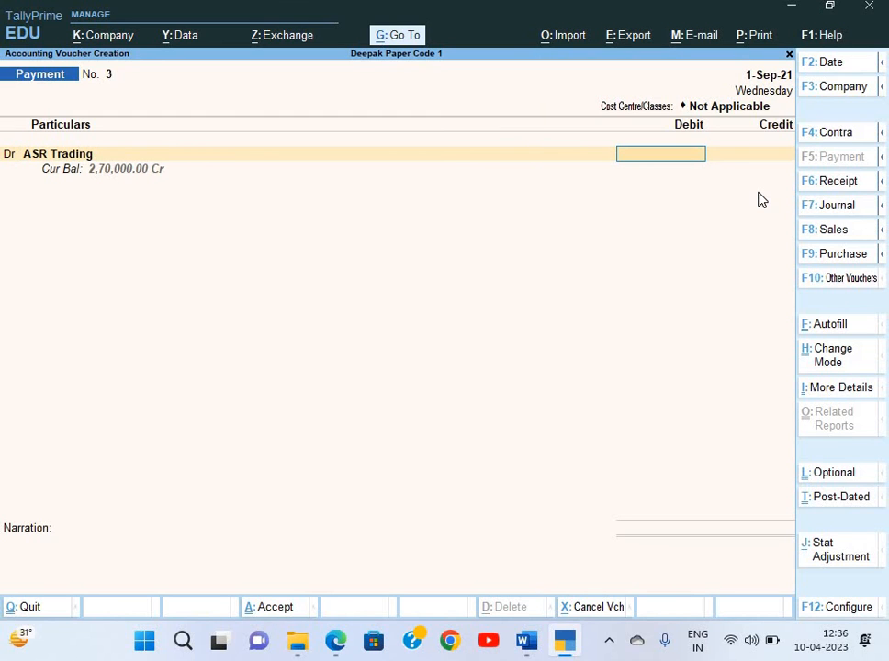
pyautogui.write('2,70,000')
pyautogui.press('Return')
pyautogui.press('Return')
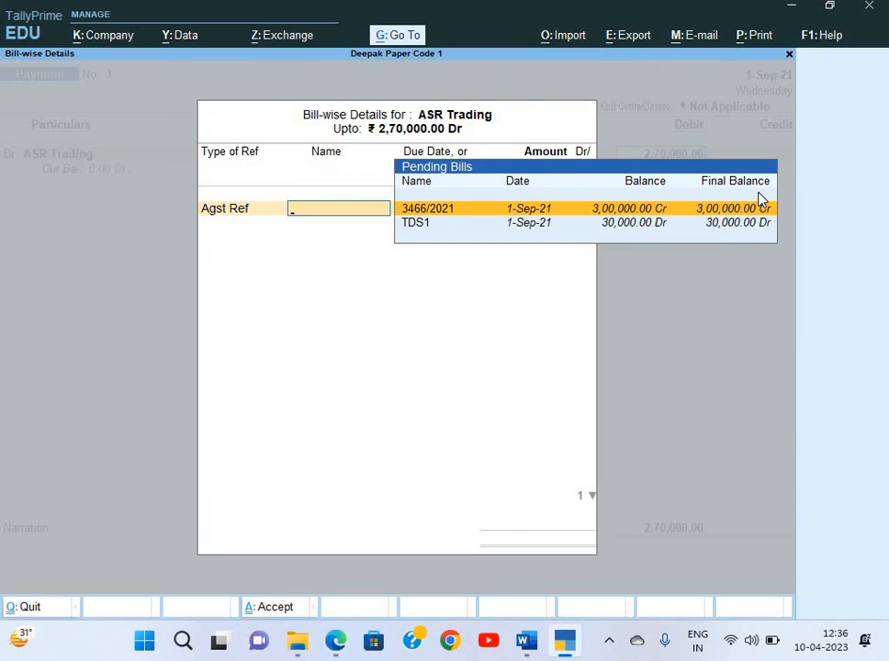
pyautogui.press('Return')
pyautogui.press('Return')
pyautogui.press('Return')
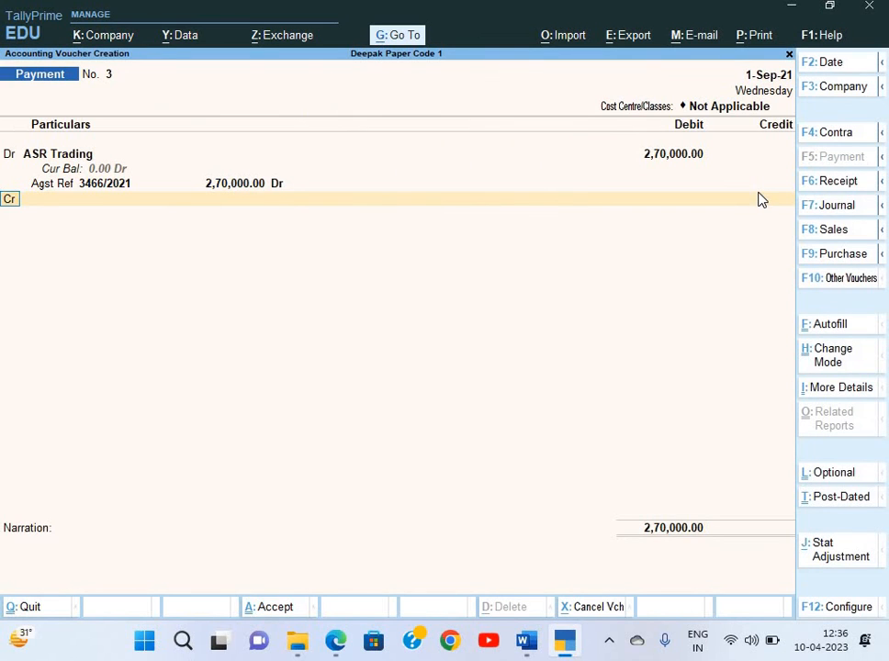
pyautogui.press('Return')
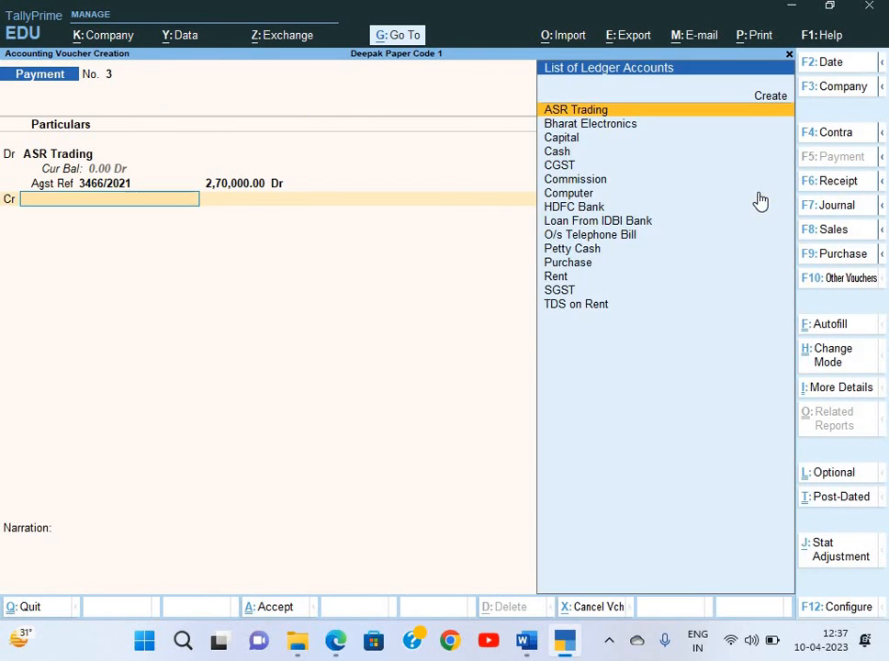
# Credit HDFC Bank with the 2,70,000 payment amount
pyautogui.press('Down')
pyautogui.press('Down')
pyautogui.press('Down')
pyautogui.press('Down')
pyautogui.press('Down')
pyautogui.press('Down')
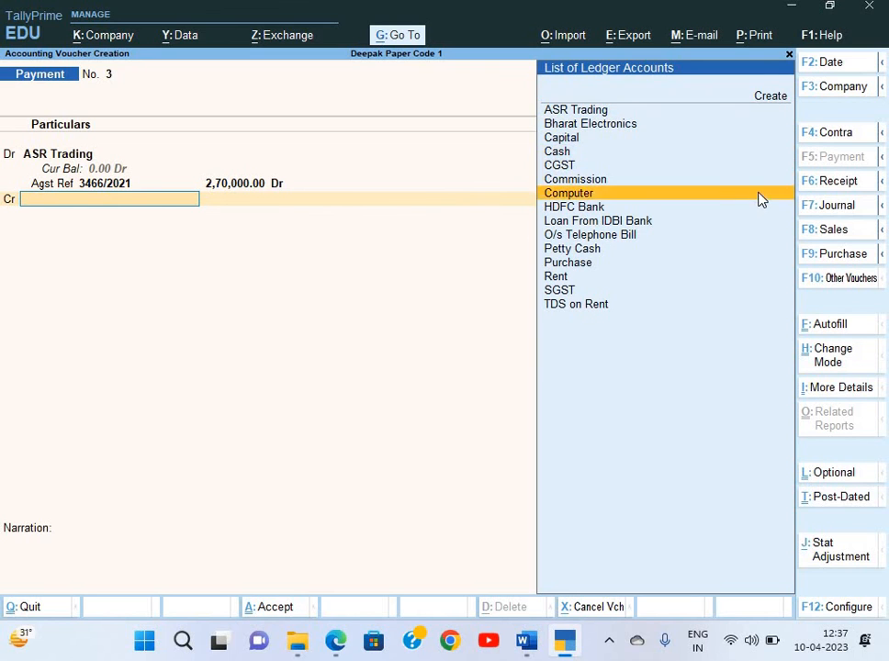
pyautogui.press('Down')
pyautogui.press('Return')
pyautogui.press('Return')
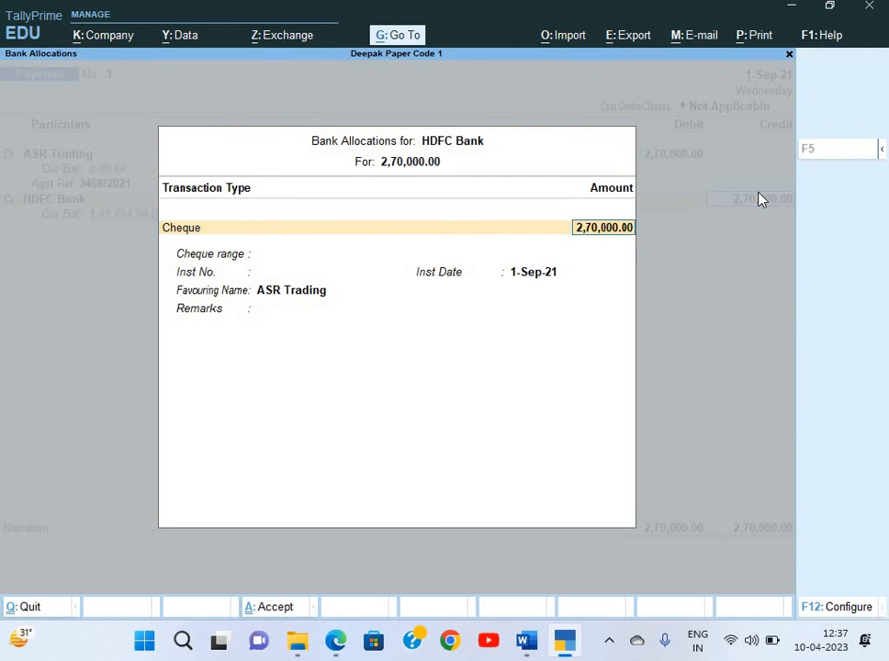
pyautogui.press('Return')
# Enter cheque number 245138 in the HDFC Bank allocation and begin narration 'Being payment made'
pyautogui.hotkey('alt', 'Tab')
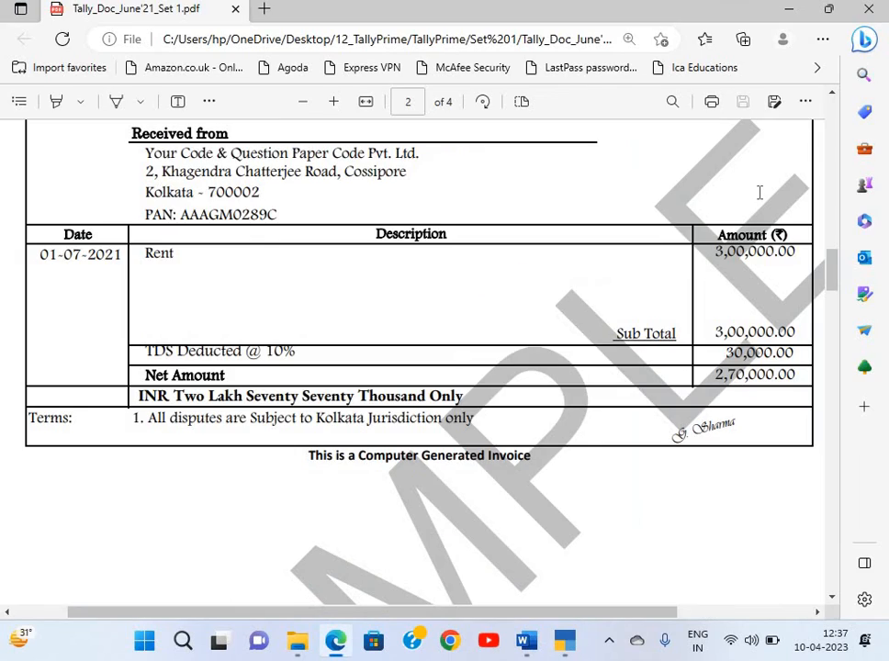
pyautogui.hotkey('alt', 'Tab')
pyautogui.hotkey('alt', 'Tab')
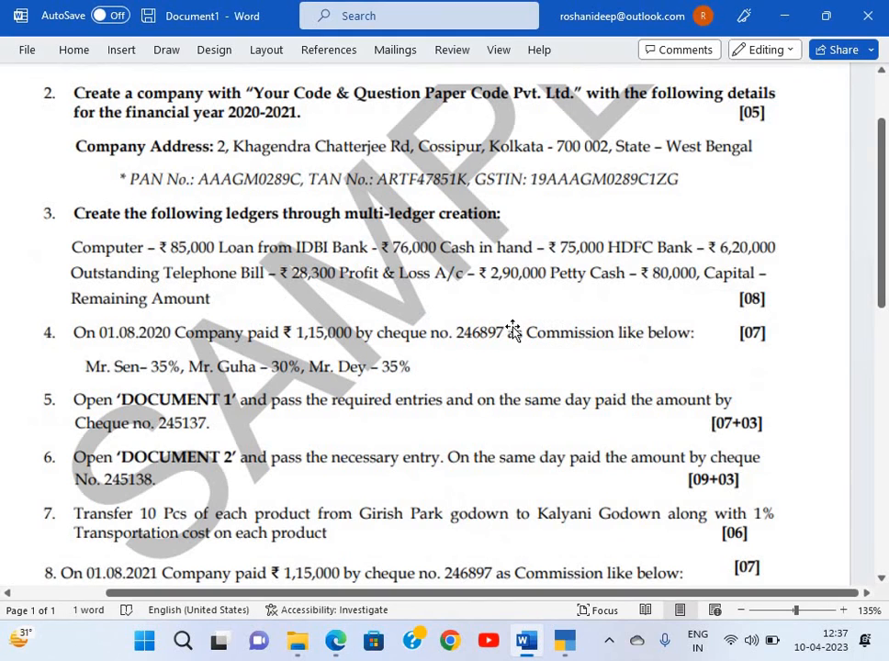
pyautogui.scroll(-4, 512, 330)
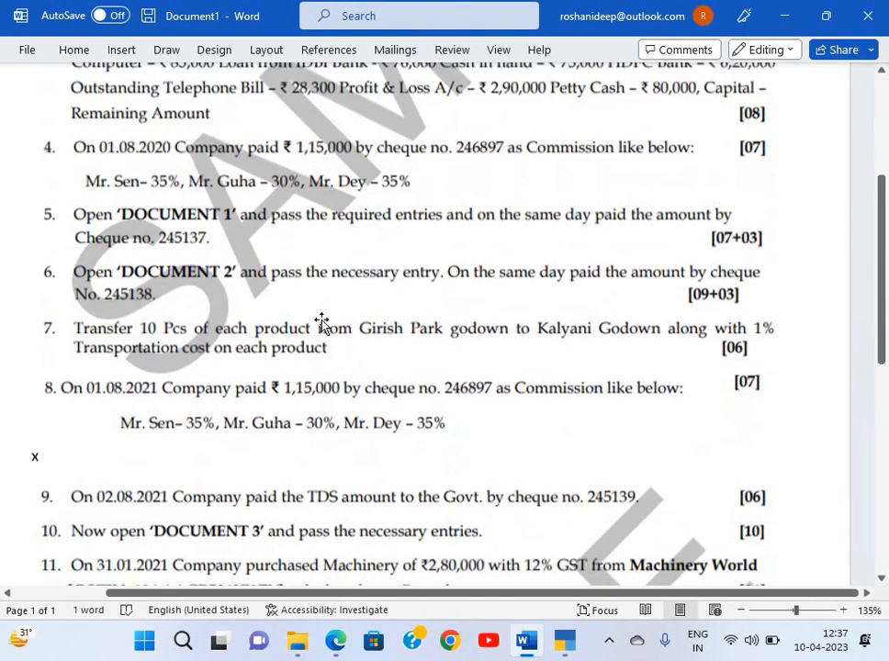
pyautogui.hotkey('alt', 'Tab')
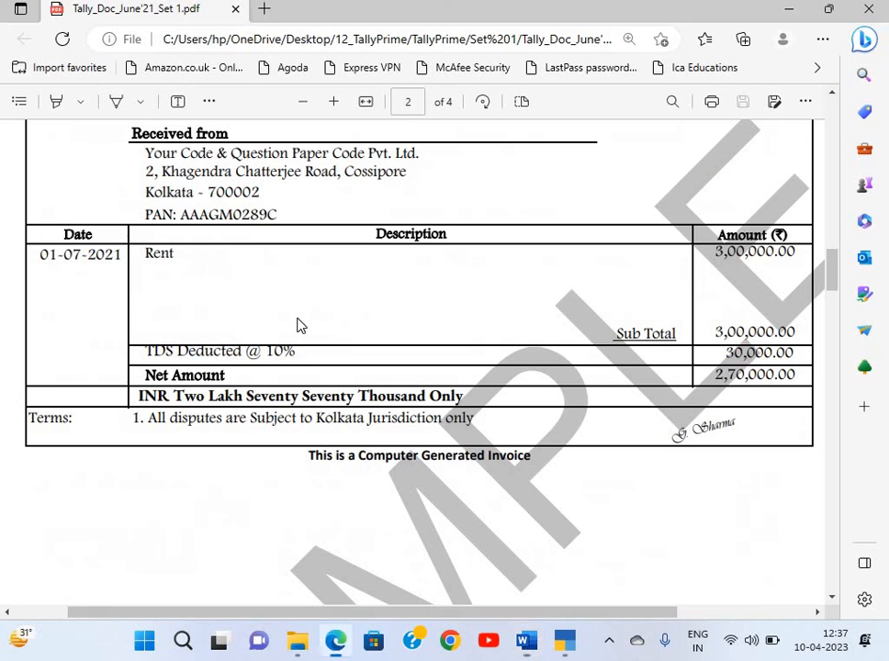
pyautogui.hotkey('alt', 'Tab')
pyautogui.hotkey('alt', 'Tab')
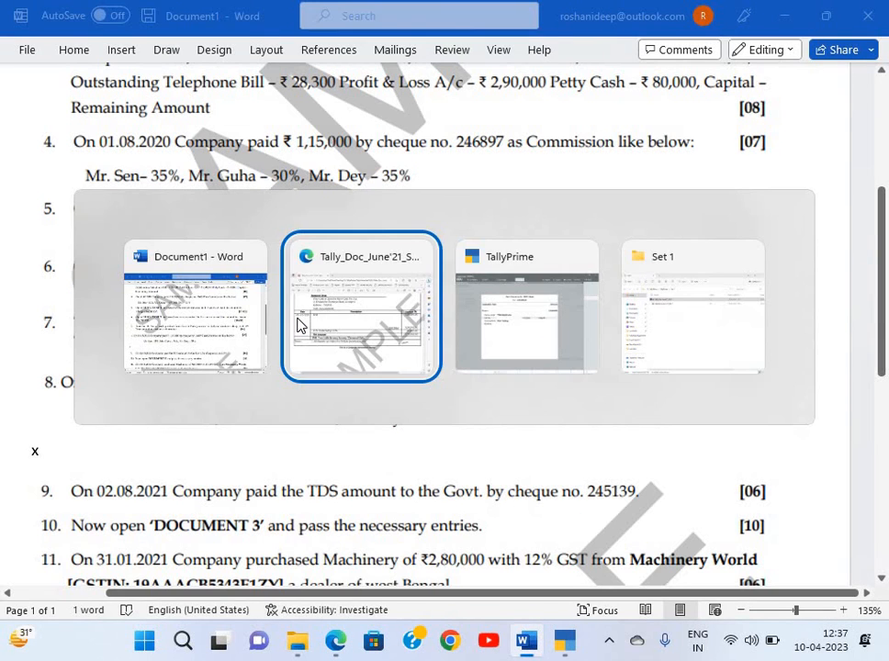
pyautogui.hotkey('alt', 'Tab')
pyautogui.write('2')
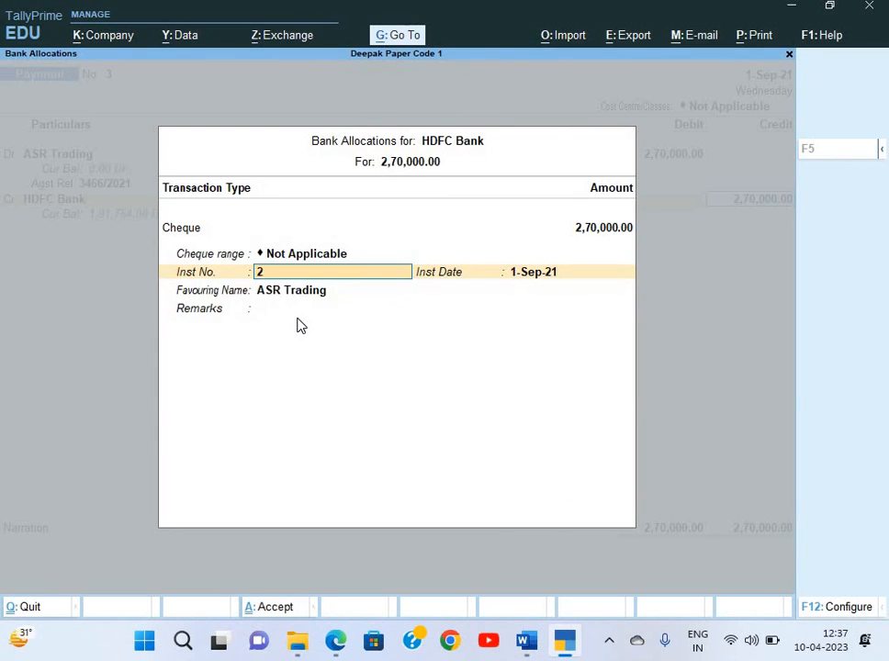
pyautogui.write('45138')
pyautogui.press('Return')
pyautogui.press('Return')
pyautogui.press('Return')
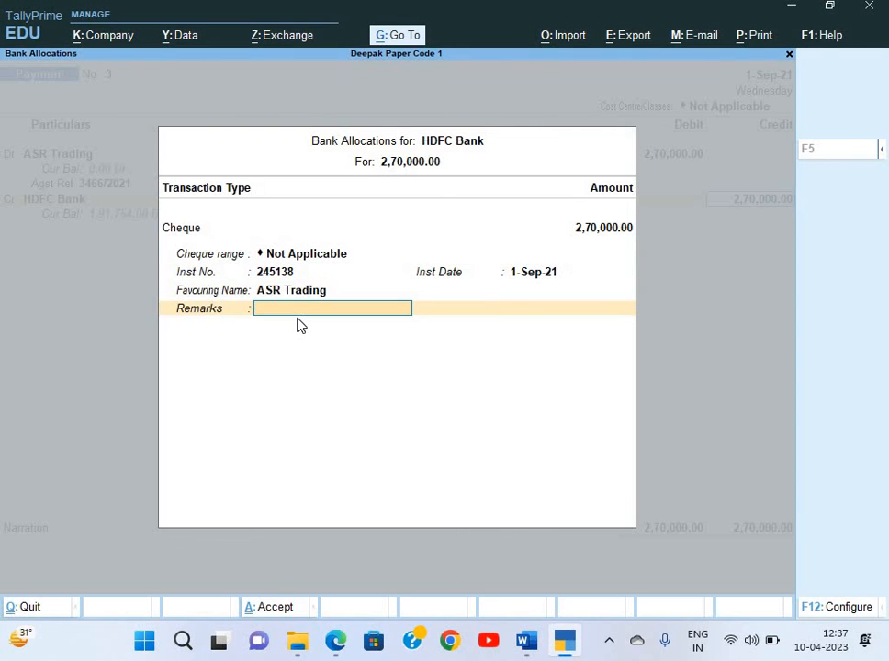
pyautogui.press('Return')
pyautogui.write('Bei')
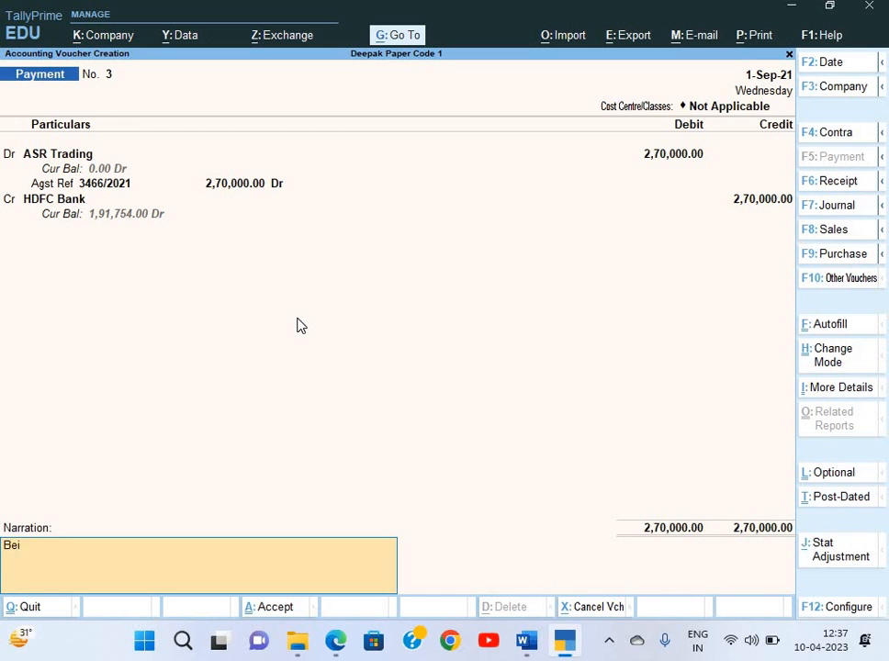
pyautogui.write('ng payment made')
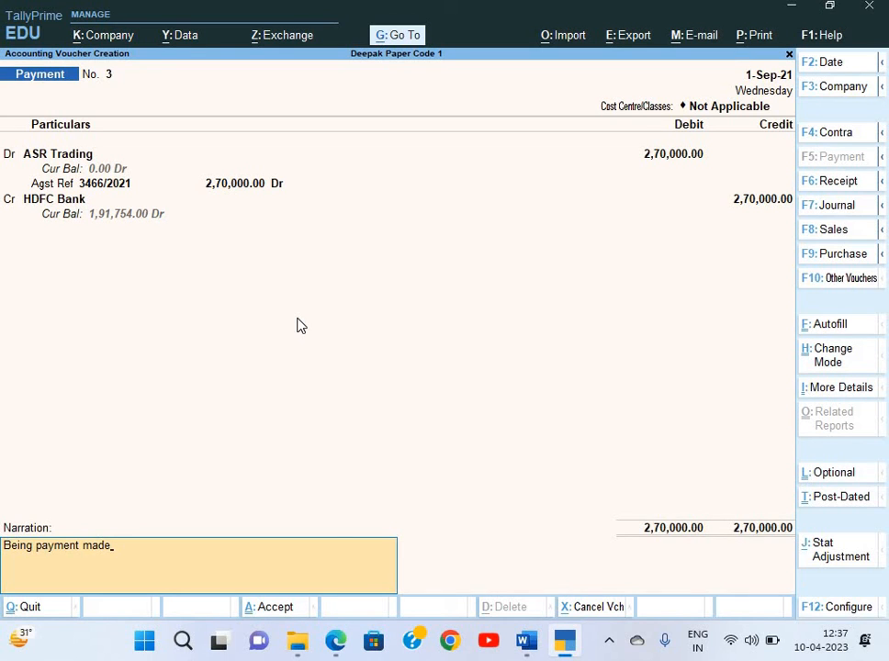
# Save Payment No. 3 and read the stock transfer task (question 7) in Word
pyautogui.press('Return')
pyautogui.press('Return')
pyautogui.hotkey('alt', 'Tab')
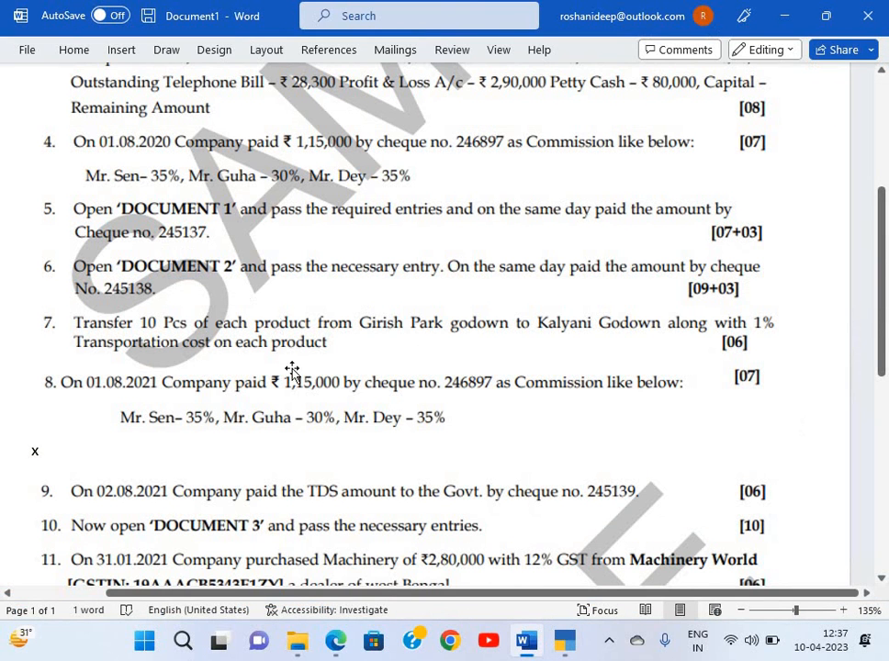
pyautogui.scroll(-1, 565, 284)
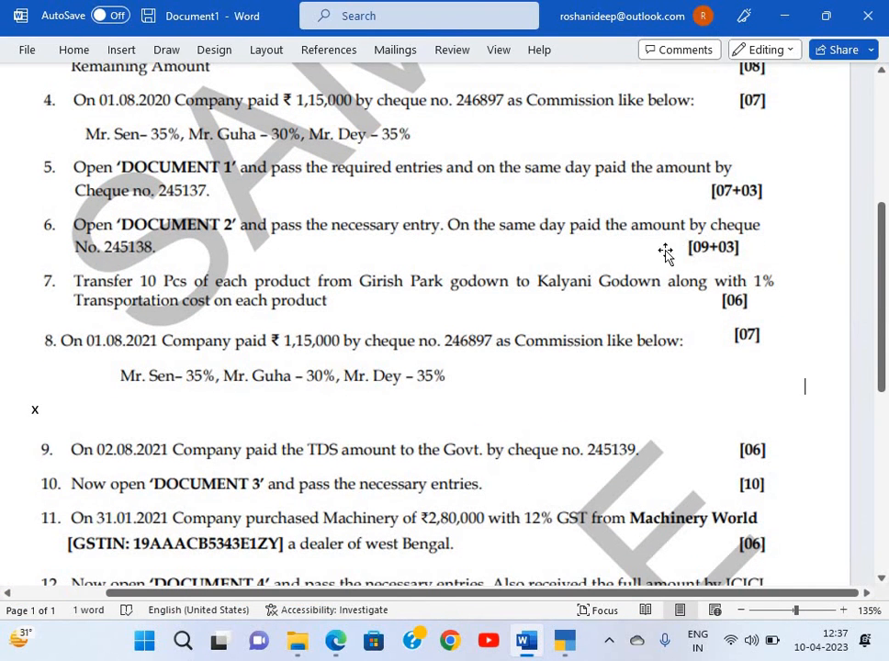
pyautogui.scroll(-2, 193, 246)
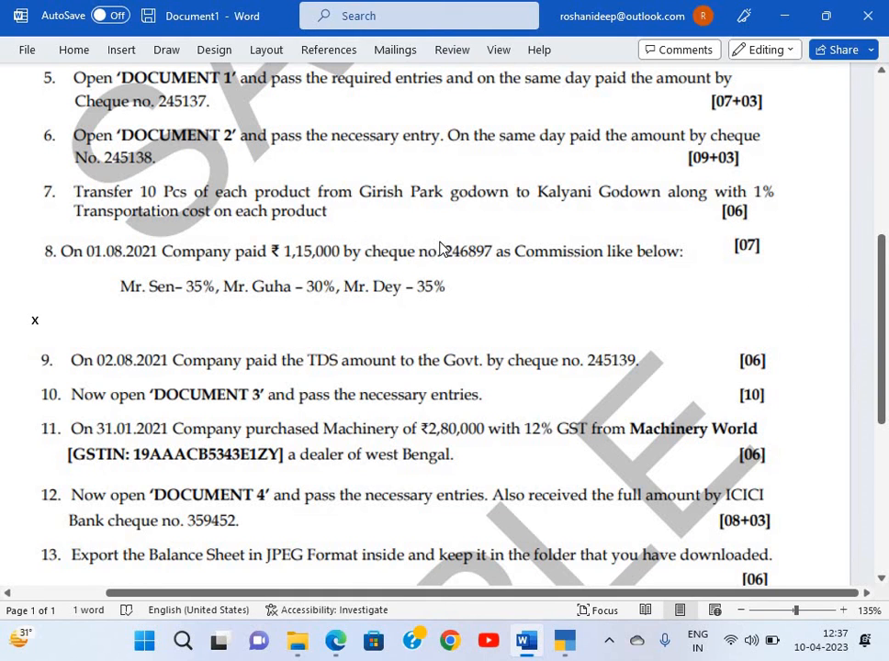
# Return to TallyPrime and back out to the Gateway of Tally
pyautogui.hotkey('alt', 'Tab')
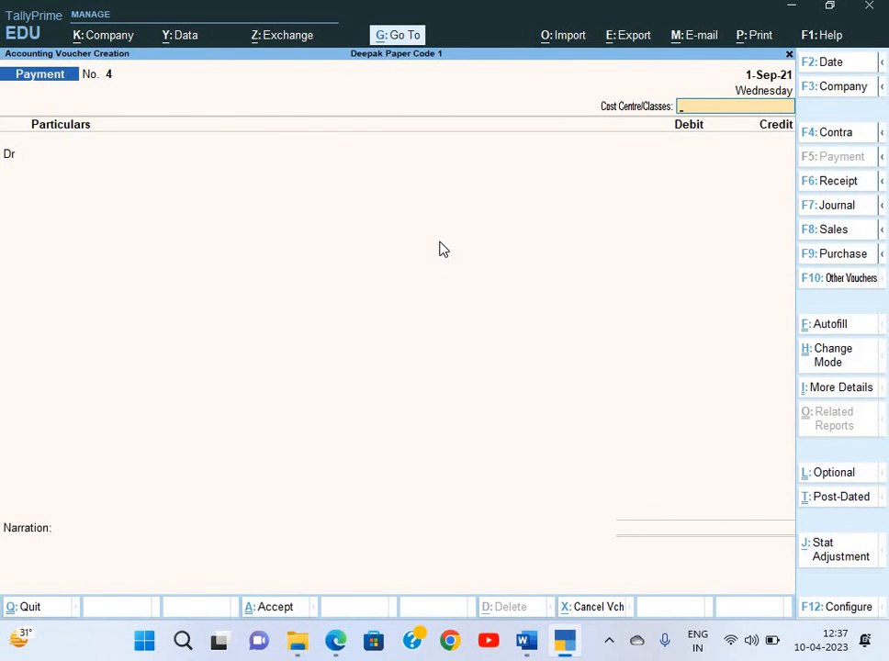
pyautogui.press('Escape')
pyautogui.press('c')
pyautogui.press('Escape')
pyautogui.press('Down')
pyautogui.press('Down')
pyautogui.press('Down')
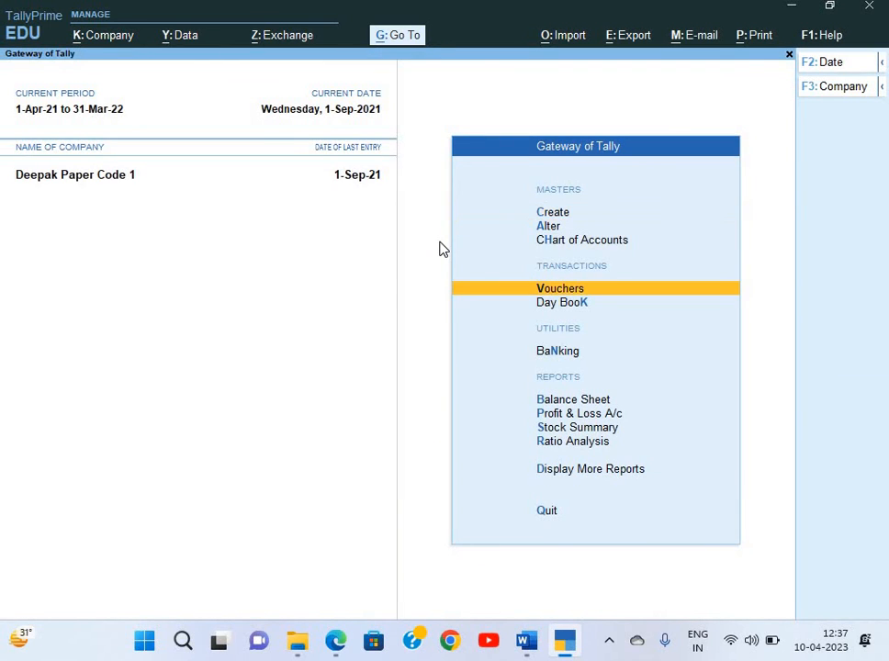
# Leave voucher entry and open the Stock Journal voucher type for alteration
pyautogui.press('Return')
pyautogui.press('Escape')
pyautogui.press('y')
pyautogui.press('Up')
pyautogui.press('Up')
pyautogui.press('Up')
pyautogui.press('Return')
pyautogui.press('Down')
pyautogui.press('Down')
pyautogui.press('Down')
pyautogui.press('Down')
pyautogui.press('Down')
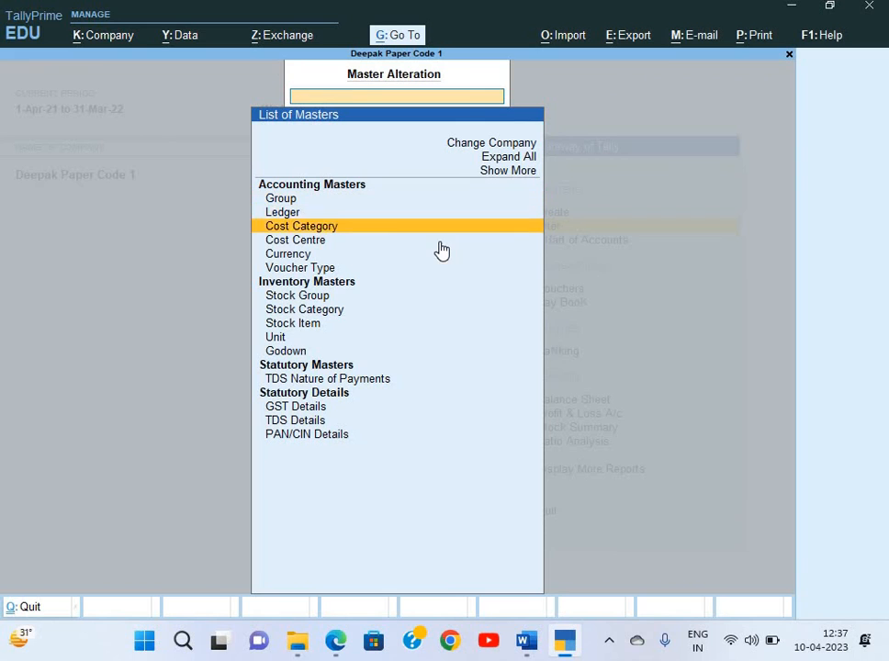
pyautogui.press('Return')
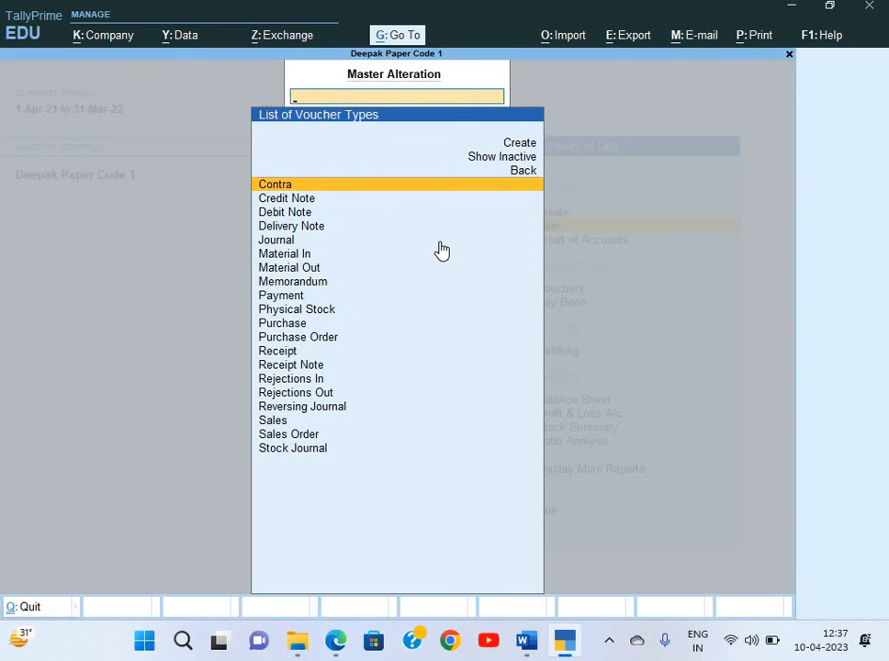
pyautogui.write('Sto')
pyautogui.press('Return')
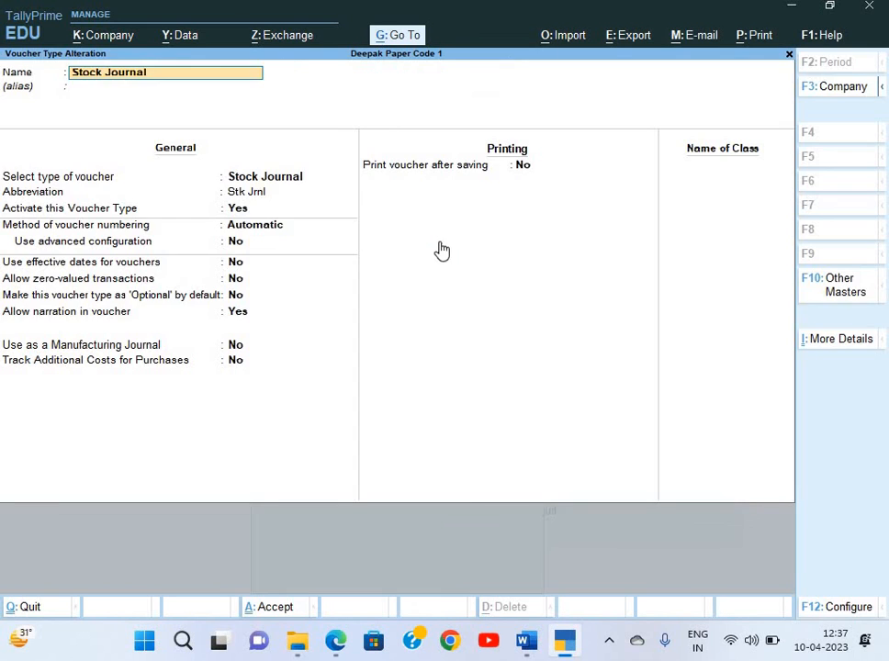
# Set Track Additional Costs for Purchases to Yes and save the Stock Journal voucher type
pyautogui.press('Return')
pyautogui.press('Return')
pyautogui.press('Return')
pyautogui.press('Return')
pyautogui.press('Return')
pyautogui.press('Return')
pyautogui.press('Return')
pyautogui.press('Return')
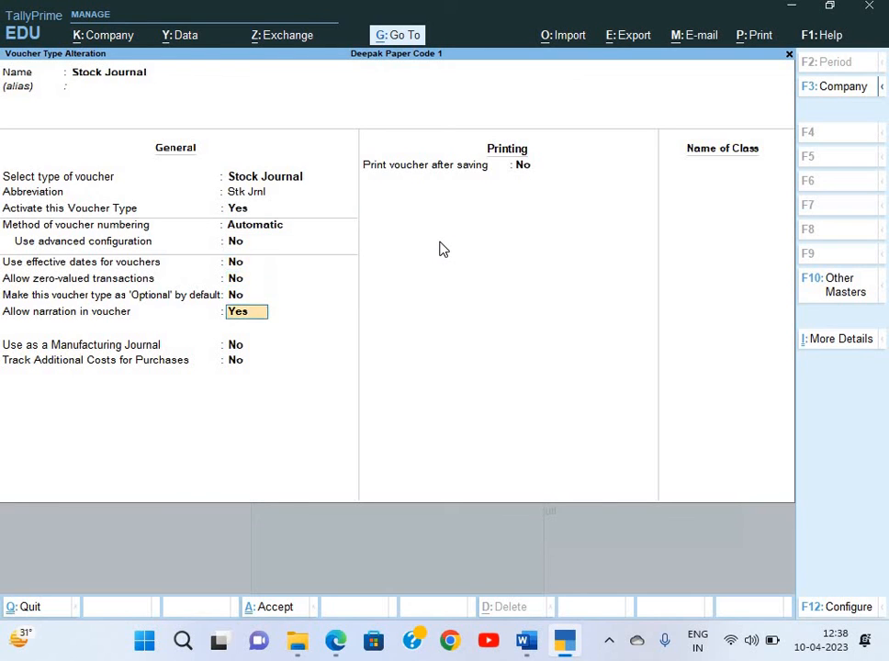
pyautogui.press('Return')
pyautogui.write('y')
pyautogui.press('Return')
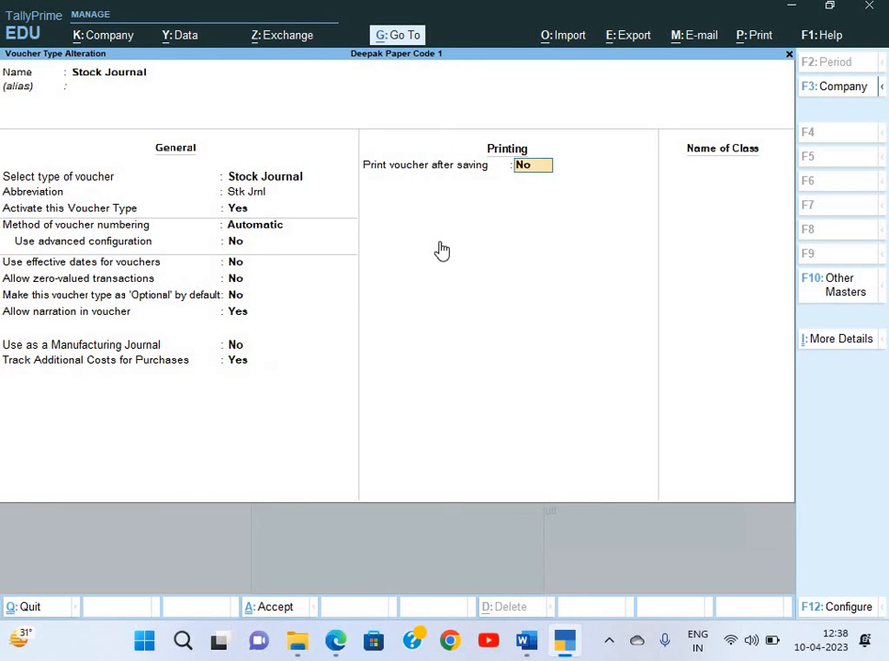
pyautogui.hotkey('ctrl', 'a')
pyautogui.press('Escape')
pyautogui.press('Escape')
pyautogui.press('Escape')
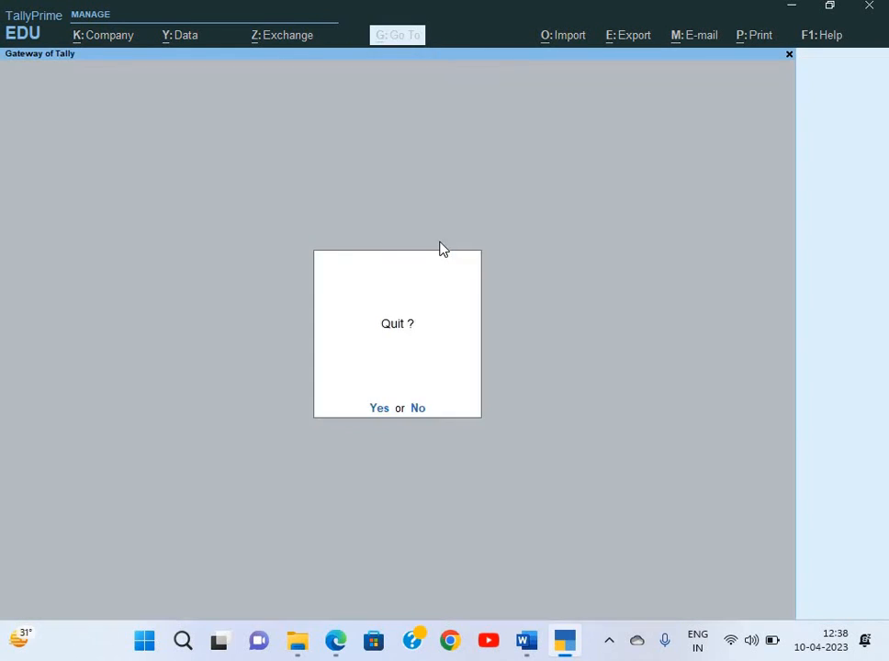
pyautogui.press('n')
pyautogui.press('Down')
pyautogui.press('Down')
# Open voucher entry and switch it to a Stock Journal voucher in Stock Journal mode
pyautogui.press('Return')
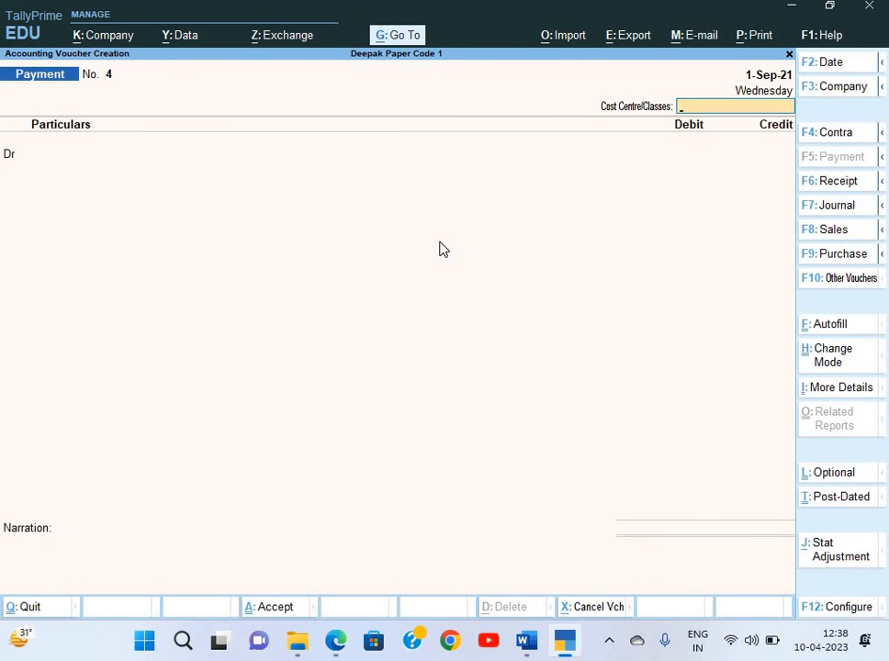
pyautogui.press('alt')
pyautogui.hotkey('alt', 'F7')
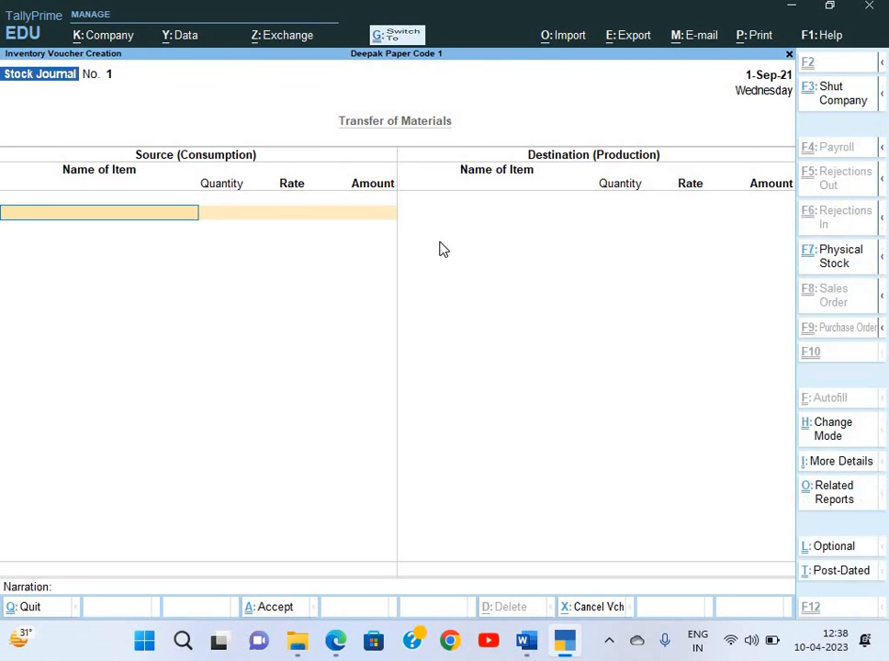
pyautogui.hotkey('ctrl', 'h')
pyautogui.press('Up')
pyautogui.press('Down')
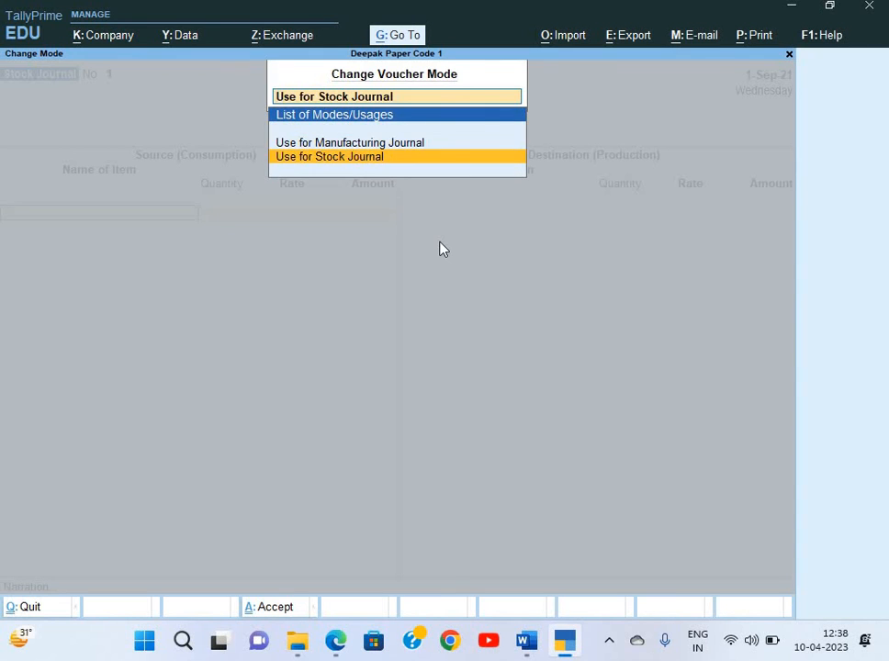
pyautogui.press('Up')
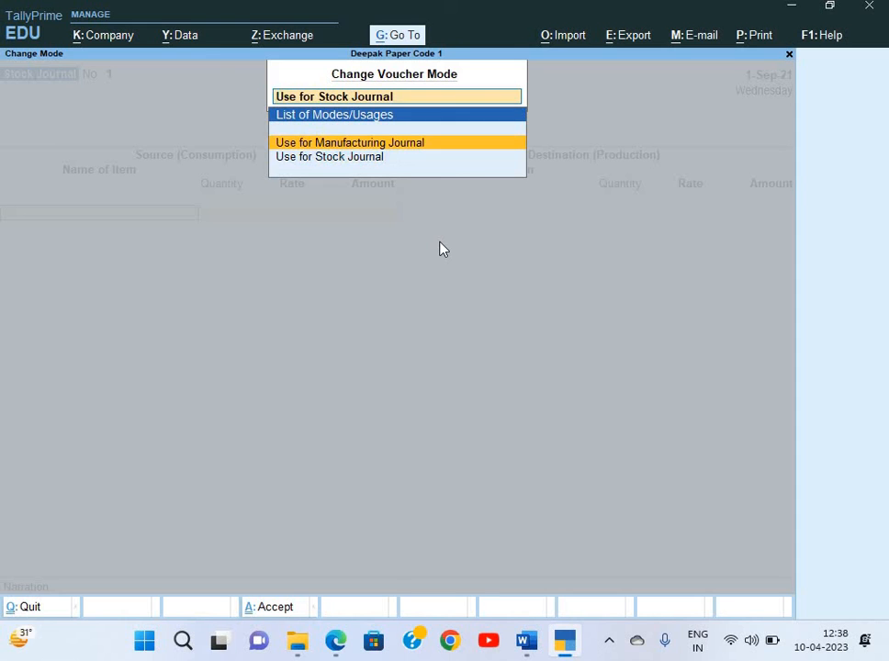
pyautogui.press('Down')
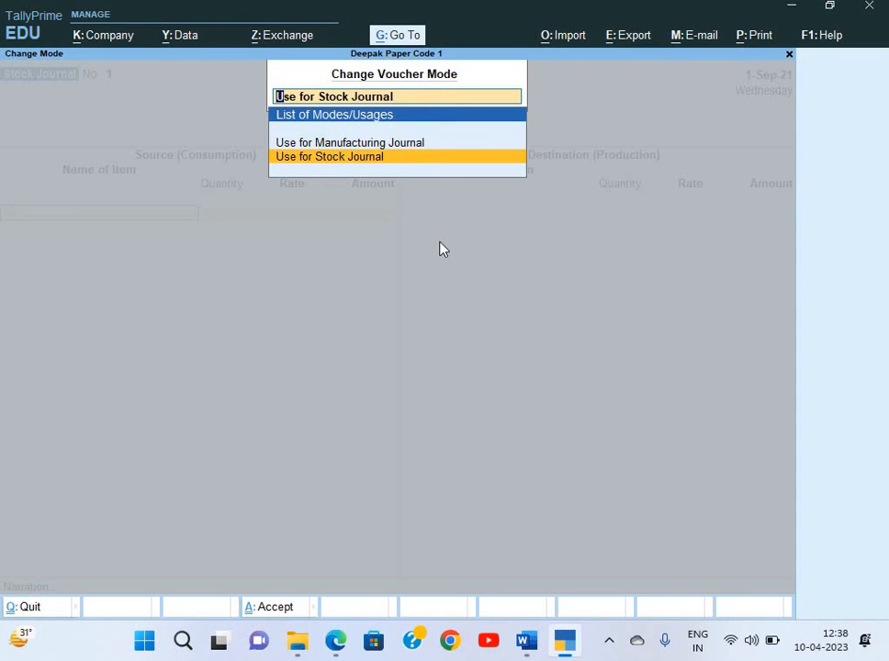
pyautogui.press('Return')
# Add Bluetooth Earphones as the source item, 40 Pcs at 450.00
pyautogui.press('Down')
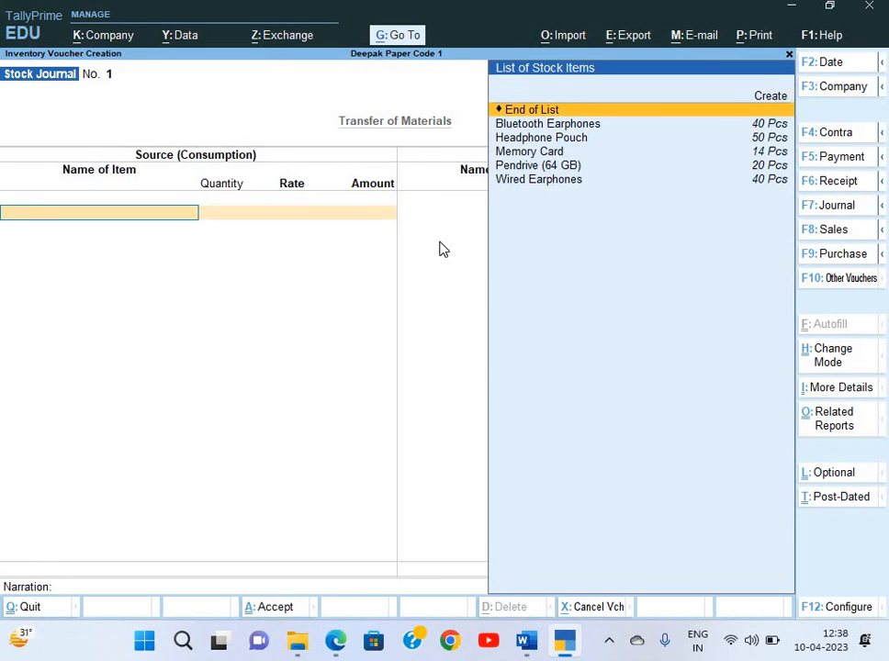
pyautogui.press('Down')
pyautogui.press('Return')
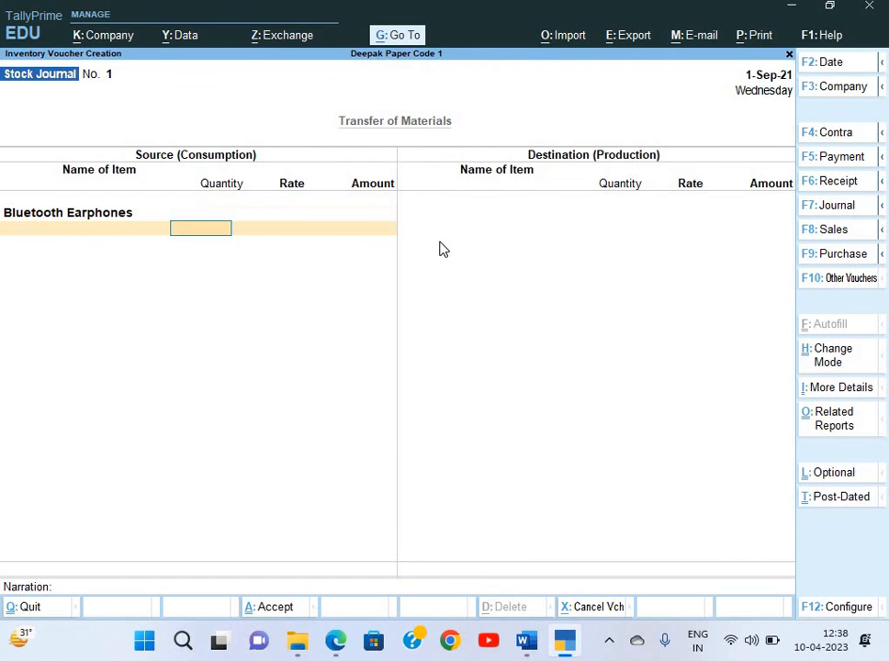
pyautogui.write('40')
pyautogui.press('Return')
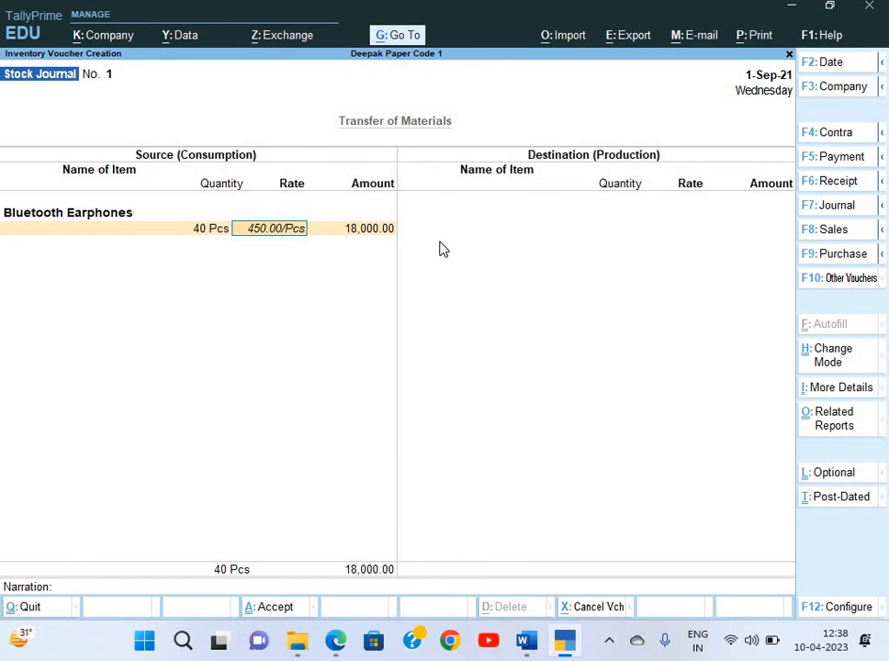
pyautogui.press('Return')
pyautogui.hotkey('alt', 'Tab')
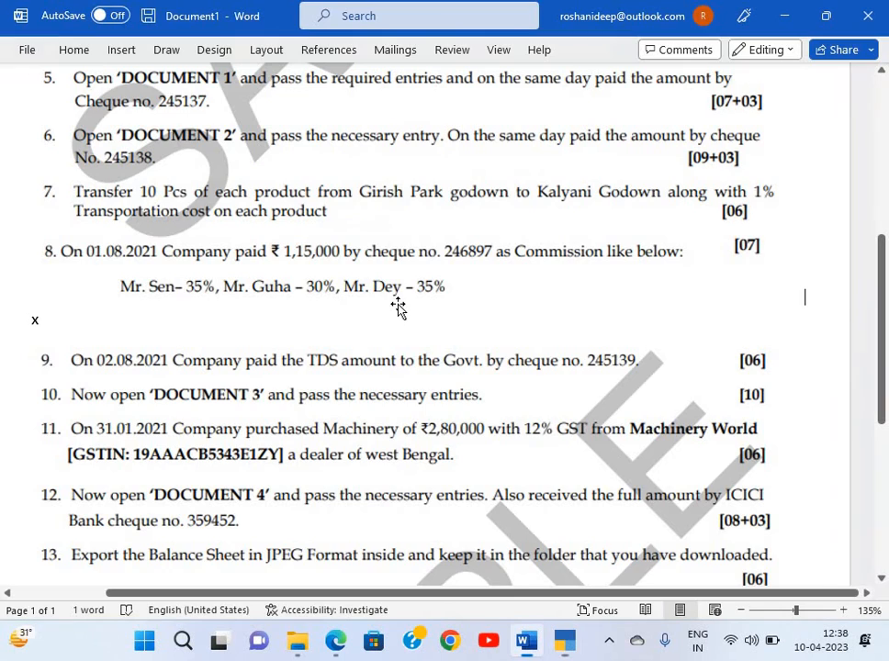
# Re-read the task and abandon the unfinished Stock Journal entry
pyautogui.scroll(1, 383, 275)
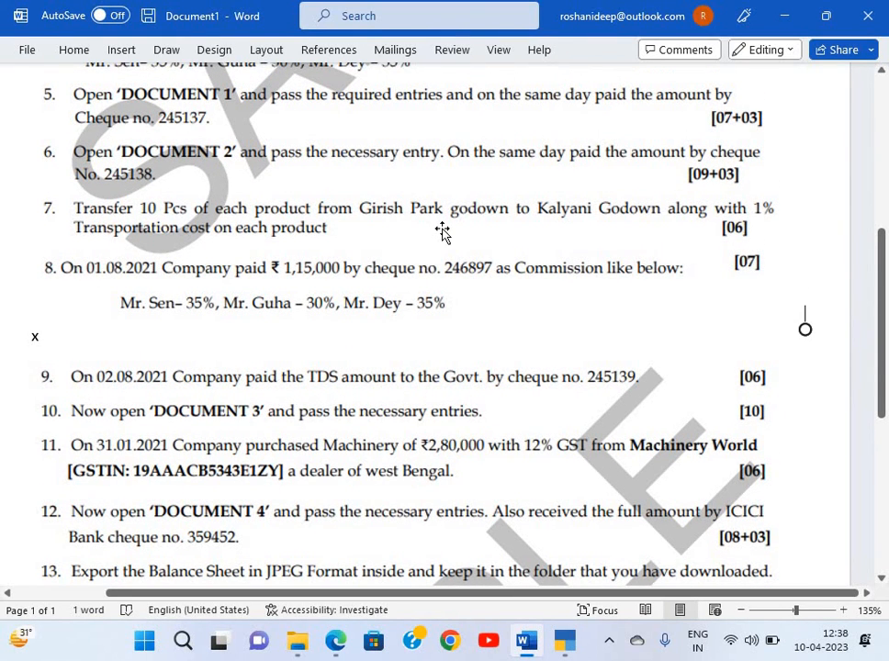
pyautogui.hotkey('alt', 'Tab')
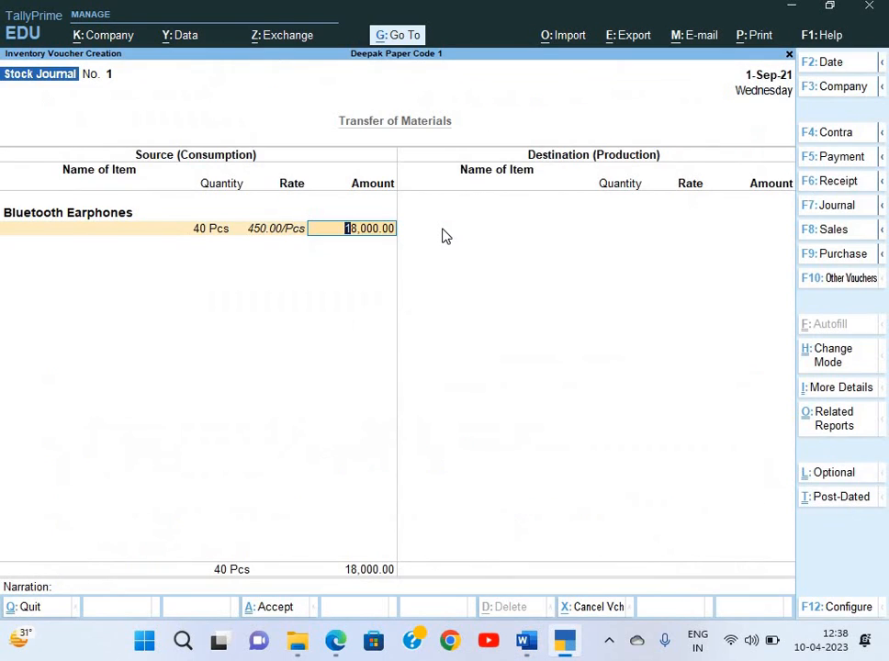
pyautogui.press('Escape')
pyautogui.press('Escape')
pyautogui.press('Return')
pyautogui.press('c')
# Show the Day Book for 1-Apr-21 to 1-Sep-21 and open the Bharat Electronics purchase voucher
pyautogui.press('k')
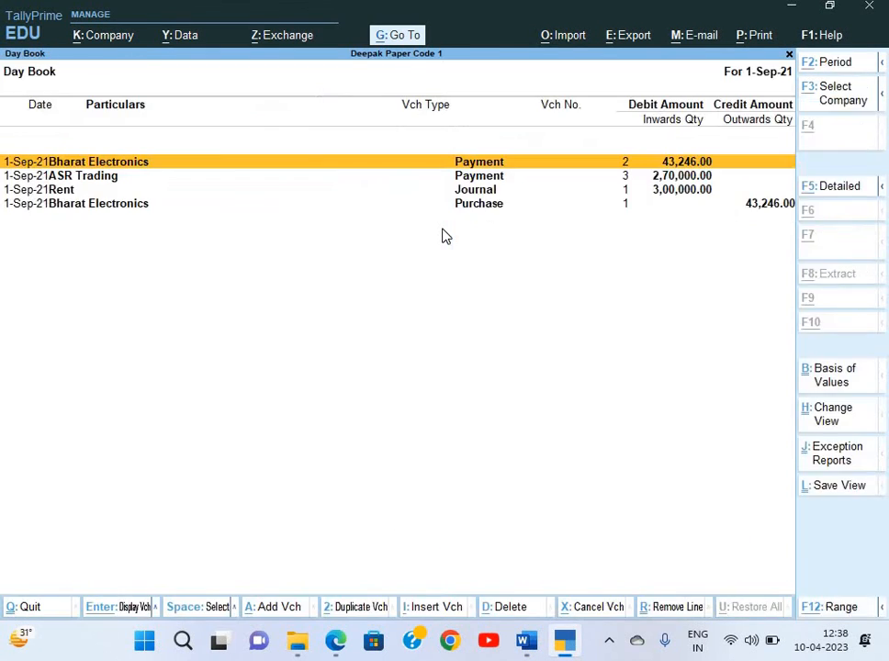
pyautogui.press('F2')
pyautogui.press('Return')
pyautogui.press('Down')
pyautogui.press('Down')
pyautogui.press('Down')
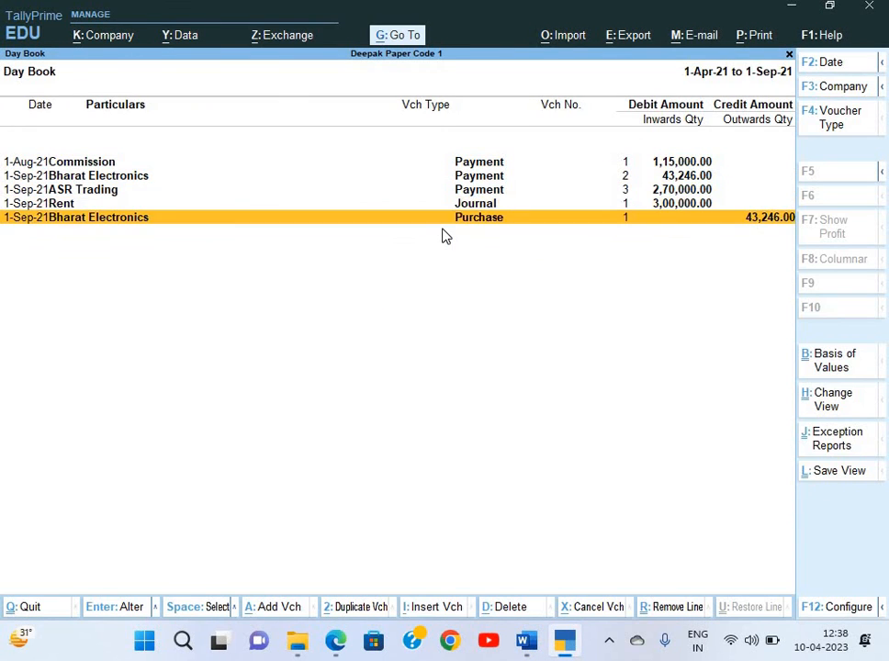
pyautogui.press('Return')
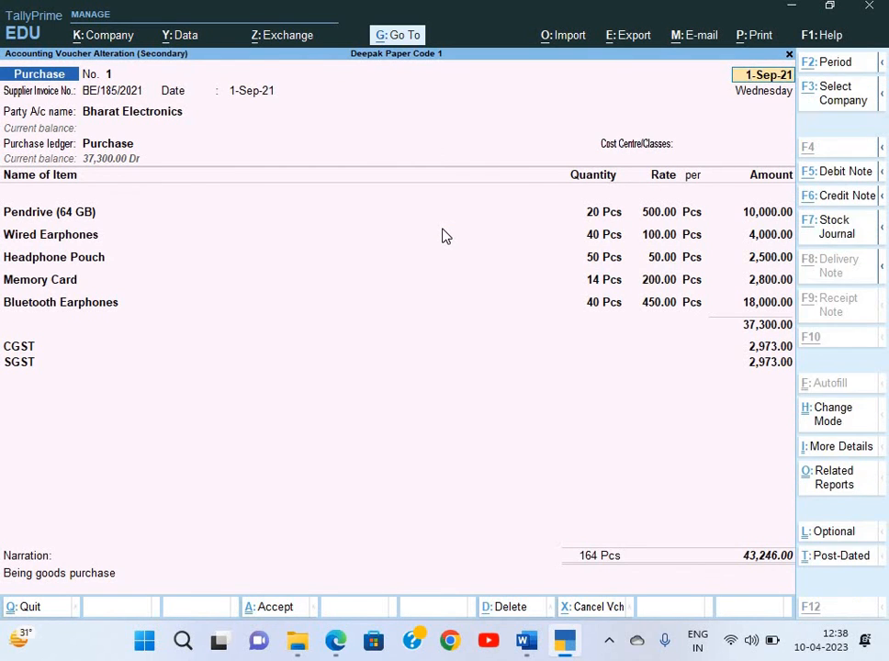
pyautogui.hotkey('alt', 'g')
# Create a godown named 'Girish Park' under Primary, then return to the Bharat Electronics purchase voucher
pyautogui.press('Down')
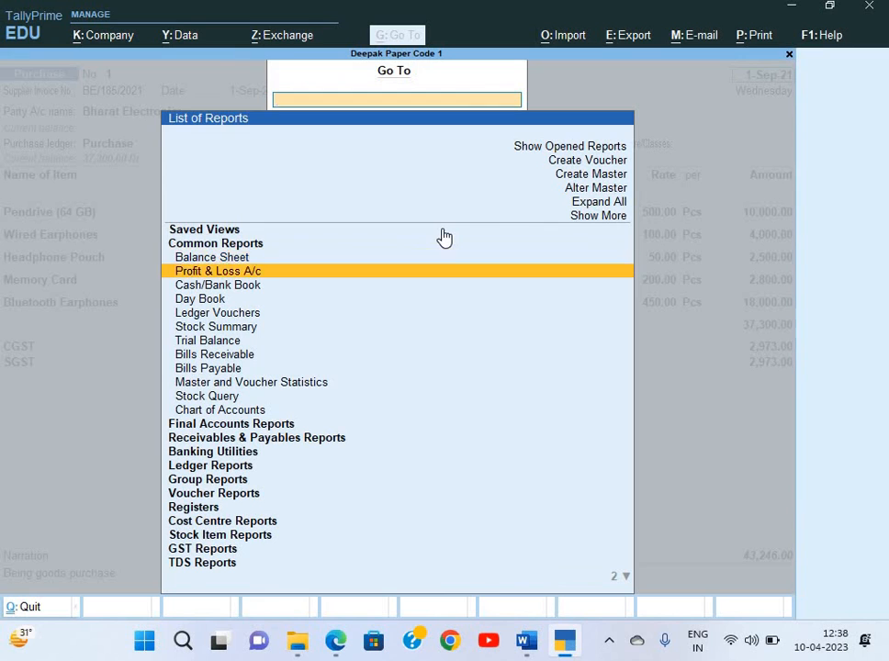
pyautogui.press('Up')
pyautogui.press('Up')
pyautogui.press('Up')
pyautogui.press('Up')
pyautogui.press('Up')
pyautogui.press('Up')
pyautogui.press('Up')
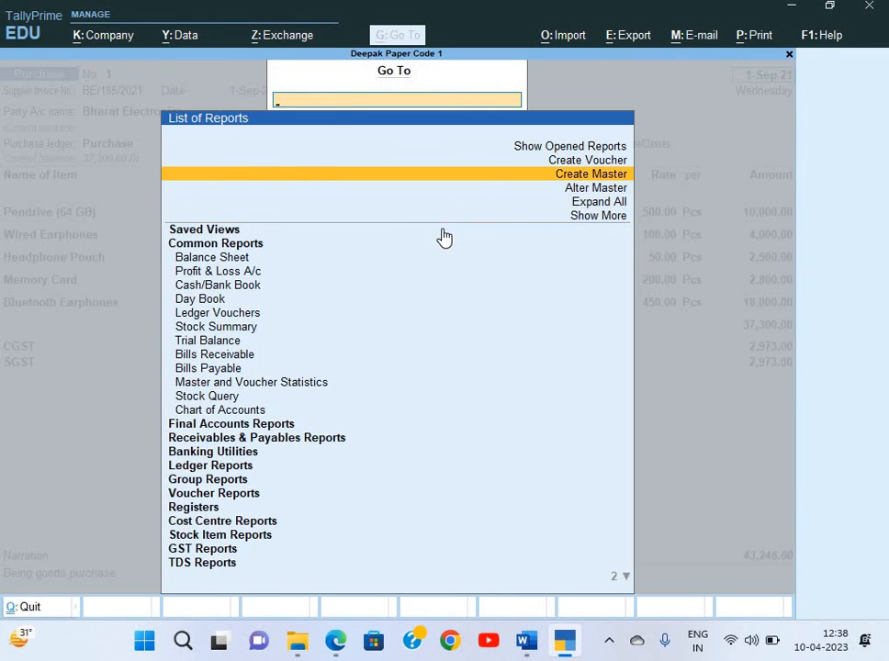
pyautogui.press('Return')
pyautogui.press('Down')
pyautogui.press('Down')
pyautogui.press('Down')
pyautogui.press('Down')
pyautogui.press('Down')
pyautogui.press('Down')
pyautogui.press('Down')
pyautogui.press('Down')
pyautogui.press('Down')
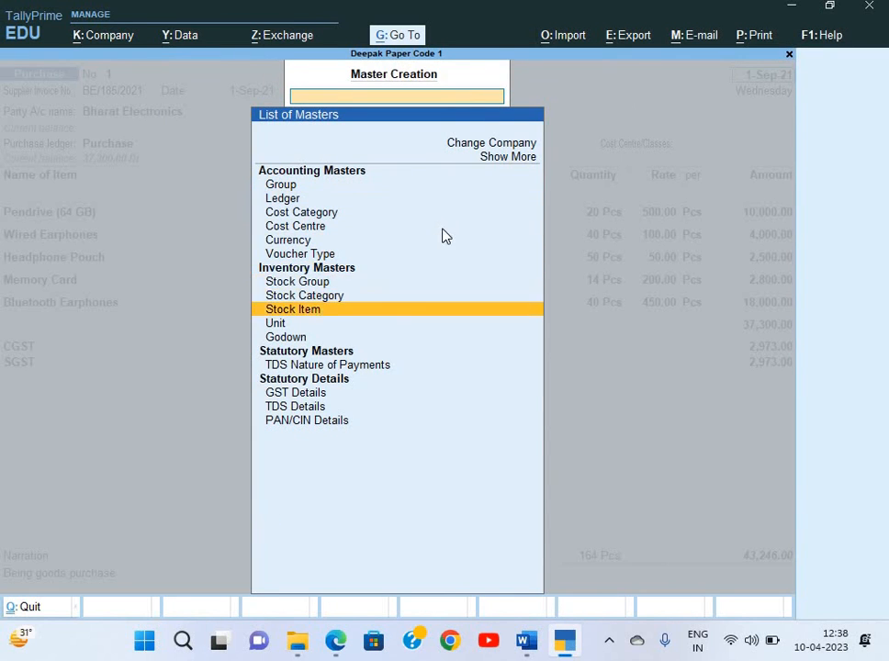
pyautogui.press('Down')
pyautogui.press('Down')
pyautogui.press('Return')
pyautogui.press('c')
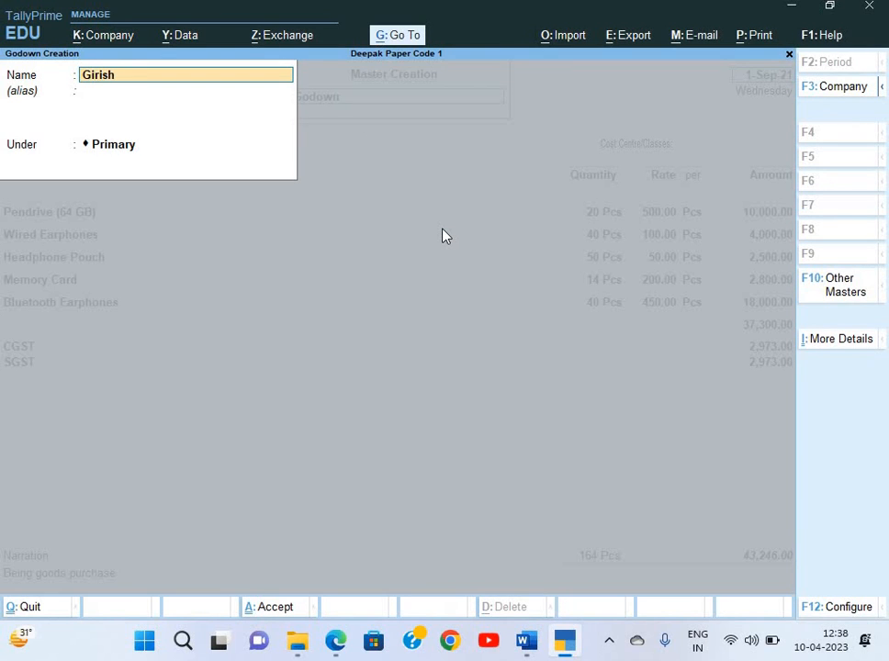
pyautogui.press('Return')
pyautogui.press('Return')
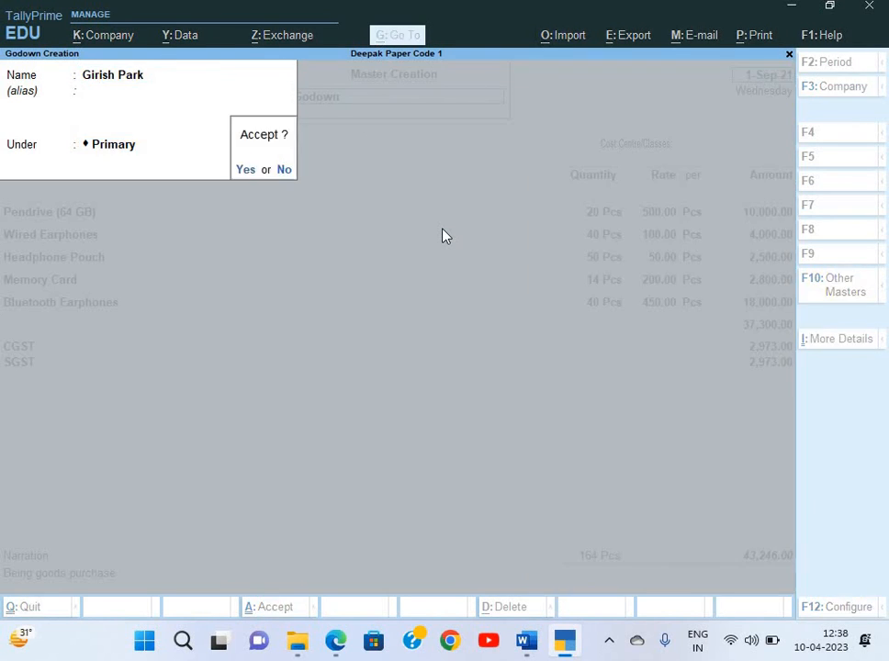
pyautogui.press('Return')
pyautogui.press('Escape')
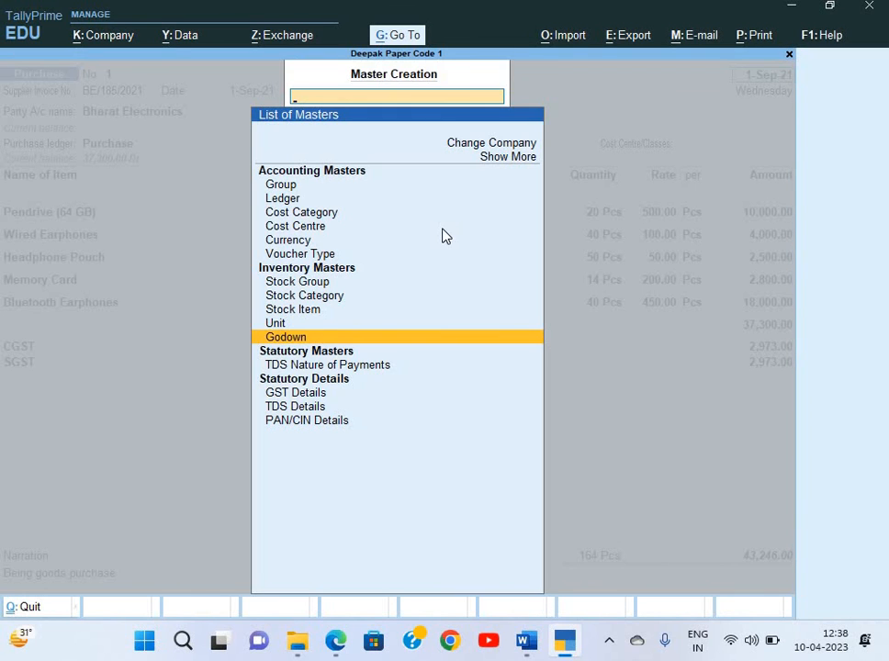
pyautogui.press('Escape')
pyautogui.press('Return')
pyautogui.press('Return')
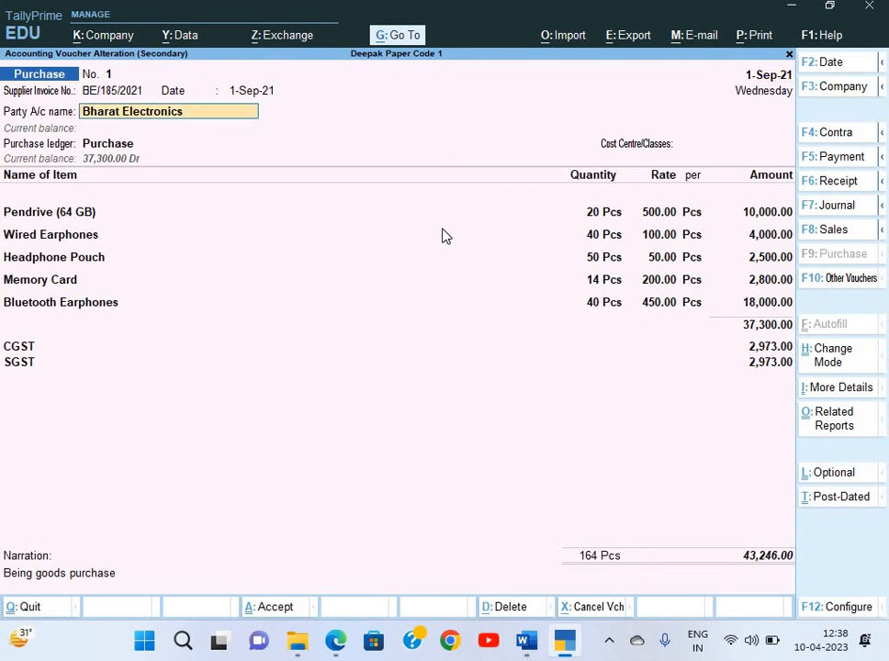
# Change the Pendrive (64 GB) and Wired Earphones allocations to the Girish Park godown
pyautogui.press('Return')
pyautogui.press('Return')
pyautogui.press('Return')
pyautogui.press('Return')
pyautogui.press('Return')
pyautogui.press('Return')
pyautogui.press('Return')
pyautogui.press('Return')
pyautogui.press('Return')
pyautogui.press('Return')
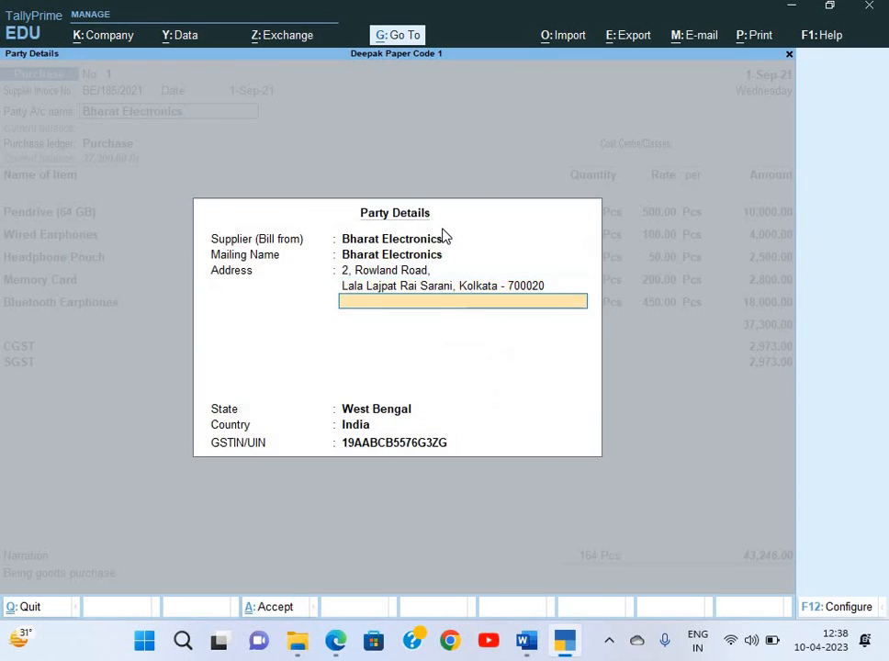
pyautogui.press('Return')
pyautogui.press('Return')
pyautogui.press('Return')
pyautogui.press('Return')
pyautogui.press('Return')
pyautogui.press('Return')
pyautogui.press('Return')
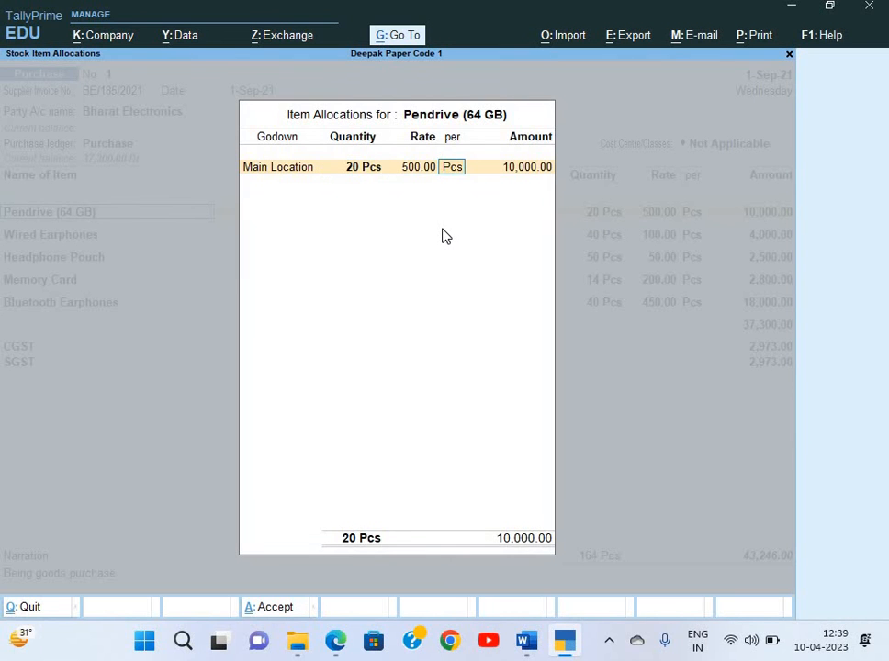
pyautogui.press('BackSpace')
pyautogui.press('BackSpace')
pyautogui.press('BackSpace')
pyautogui.press('Up')
pyautogui.press('Return')
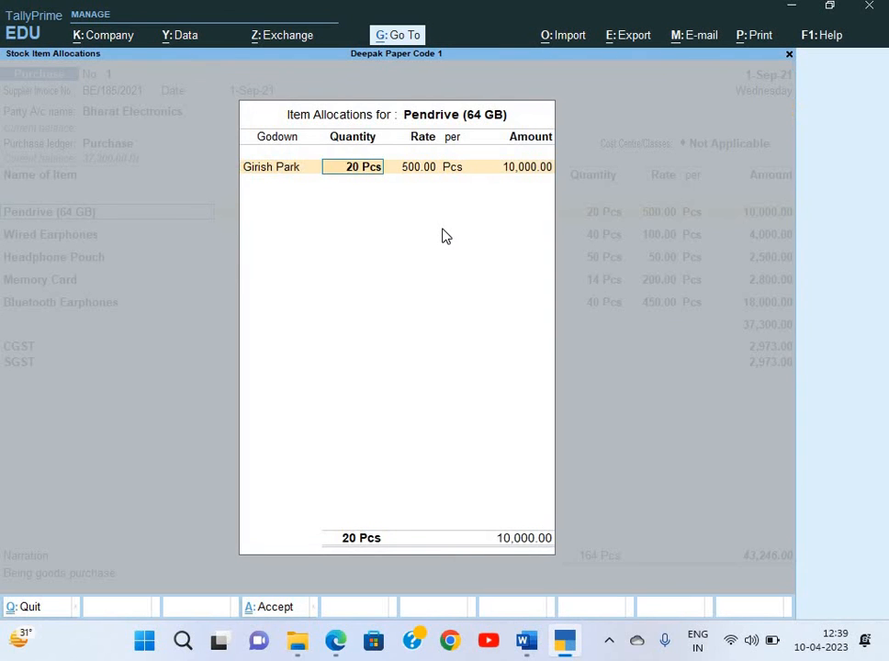
pyautogui.press('Return')
pyautogui.press('Return')
pyautogui.press('Return')
pyautogui.press('Return')
pyautogui.press('Return')
pyautogui.press('Return')
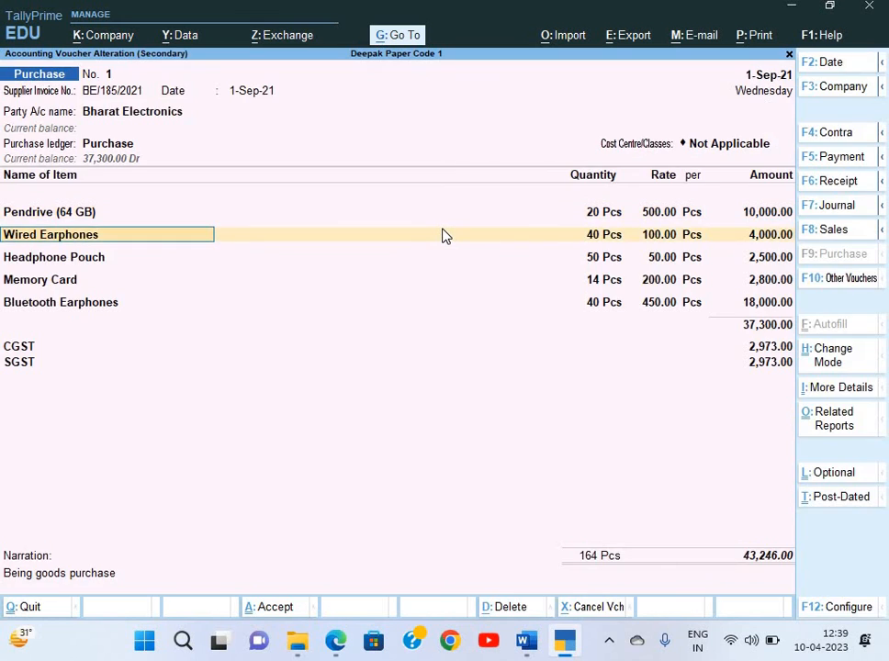
pyautogui.press('Return')
pyautogui.press('BackSpace')
pyautogui.press('Down')
pyautogui.press('Return')
pyautogui.press('Return')
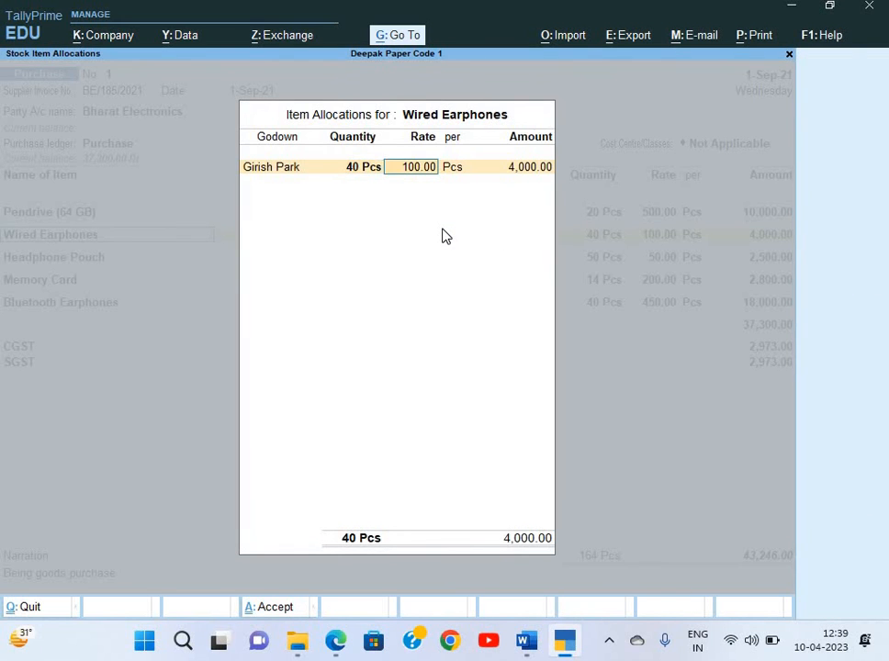
pyautogui.press('Return')
pyautogui.press('Return')
pyautogui.press('Return')
pyautogui.press('Return')
pyautogui.press('Return')
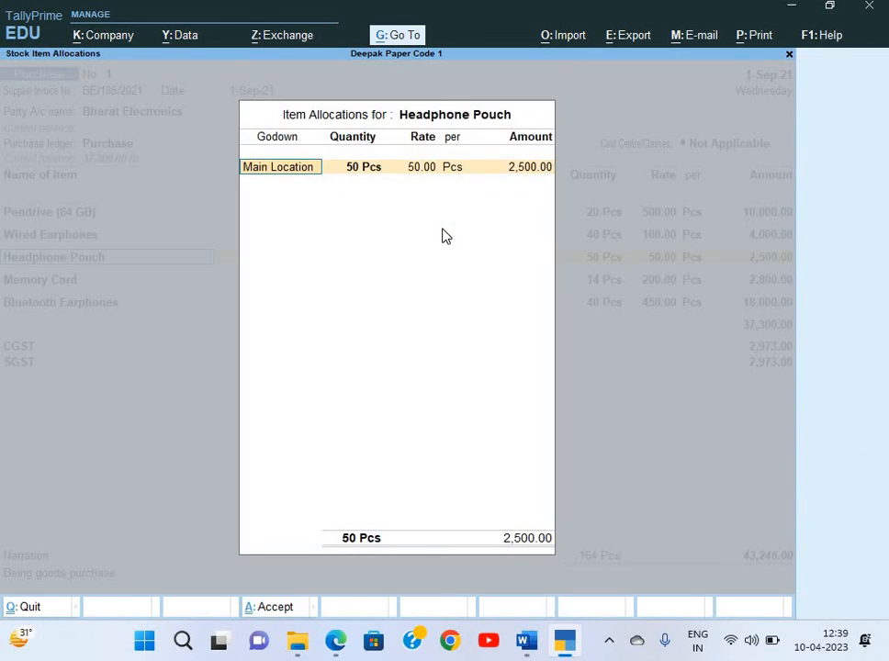
# Set Headphone Pouch, Memory Card and Bluetooth Earphones to Girish Park and save the purchase voucher
pyautogui.press('BackSpace')
pyautogui.press('Down')
pyautogui.press('Return')
pyautogui.press('Return')
pyautogui.press('Return')
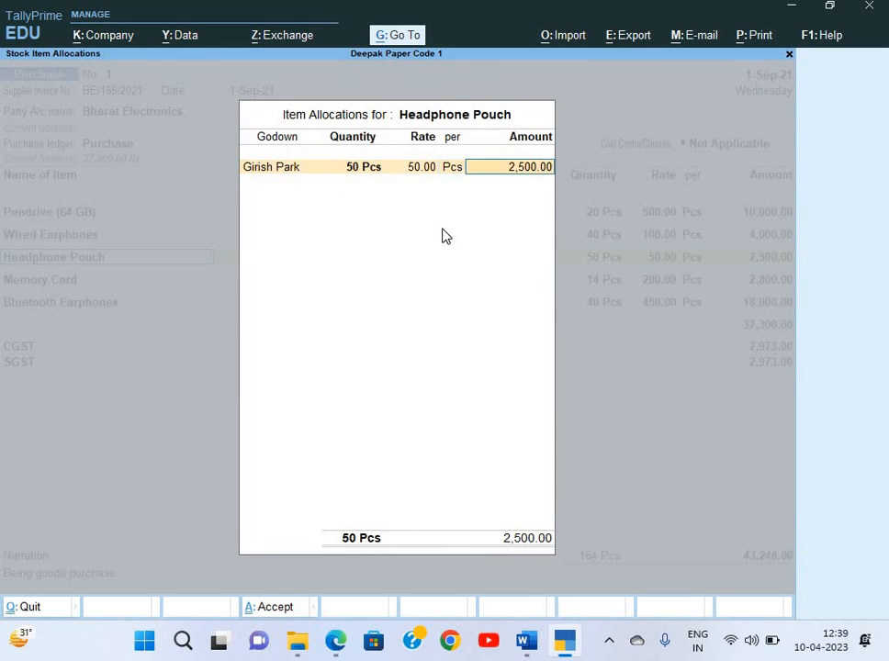
pyautogui.press('Return')
pyautogui.press('Return')
pyautogui.press('Return')
pyautogui.press('Return')
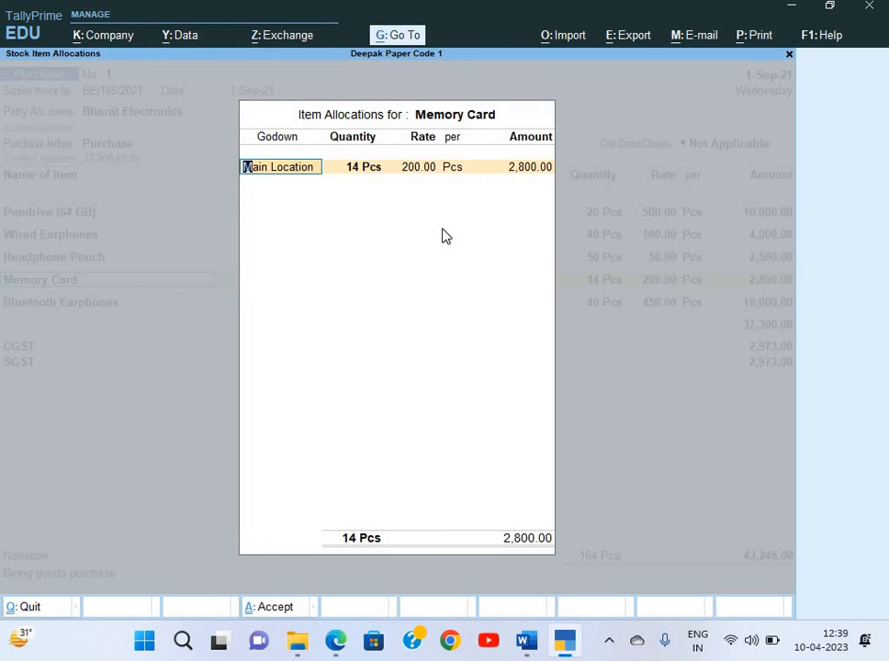
pyautogui.press('BackSpace')
pyautogui.press('Return')
pyautogui.press('Return')
pyautogui.press('Return')
pyautogui.press('Return')
pyautogui.press('Return')
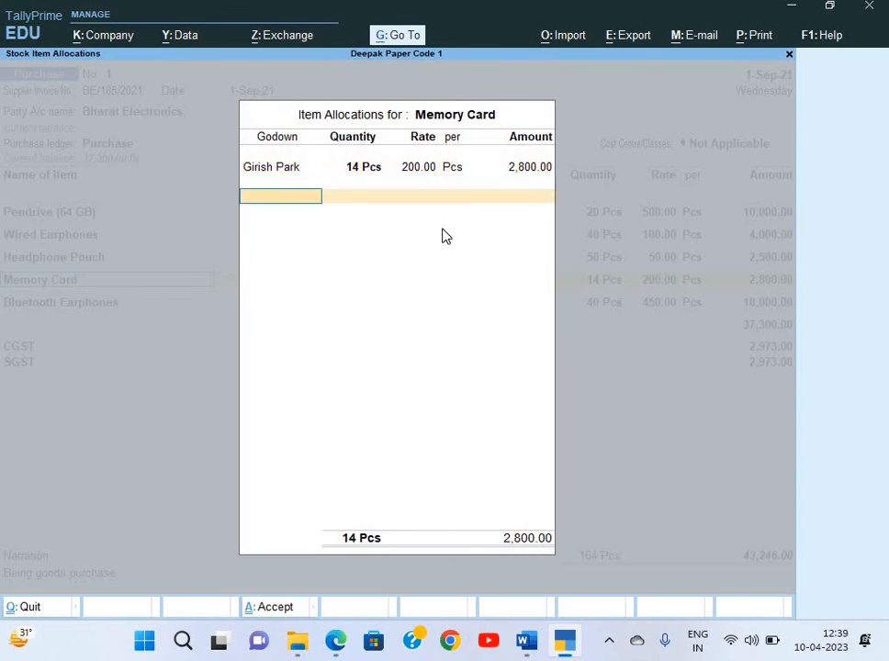
pyautogui.press('Return')
pyautogui.press('Return')
pyautogui.press('Return')
pyautogui.press('BackSpace')
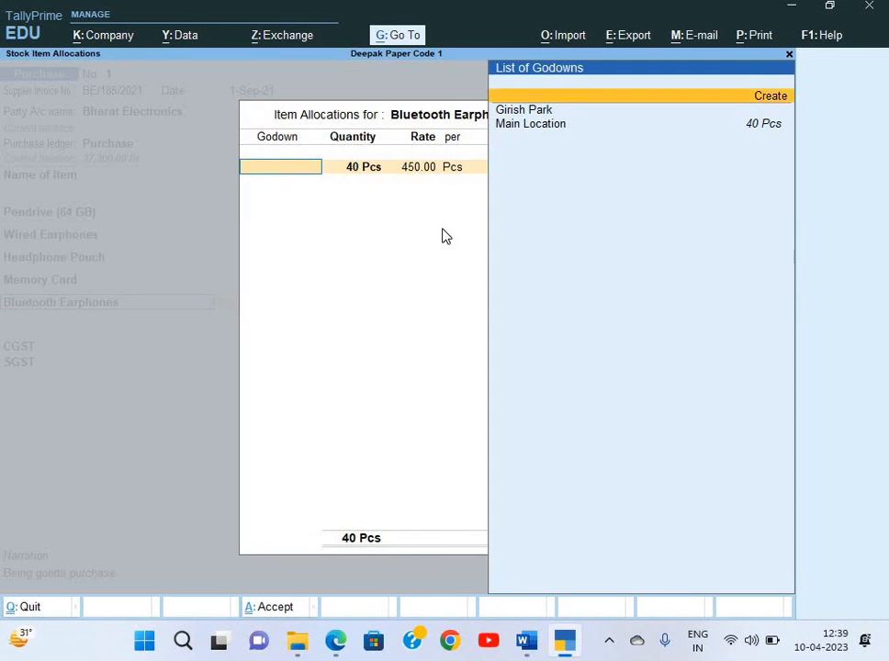
pyautogui.press('Return')
pyautogui.press('Return')
pyautogui.press('Return')
pyautogui.press('Return')
pyautogui.press('Return')
pyautogui.press('Return')
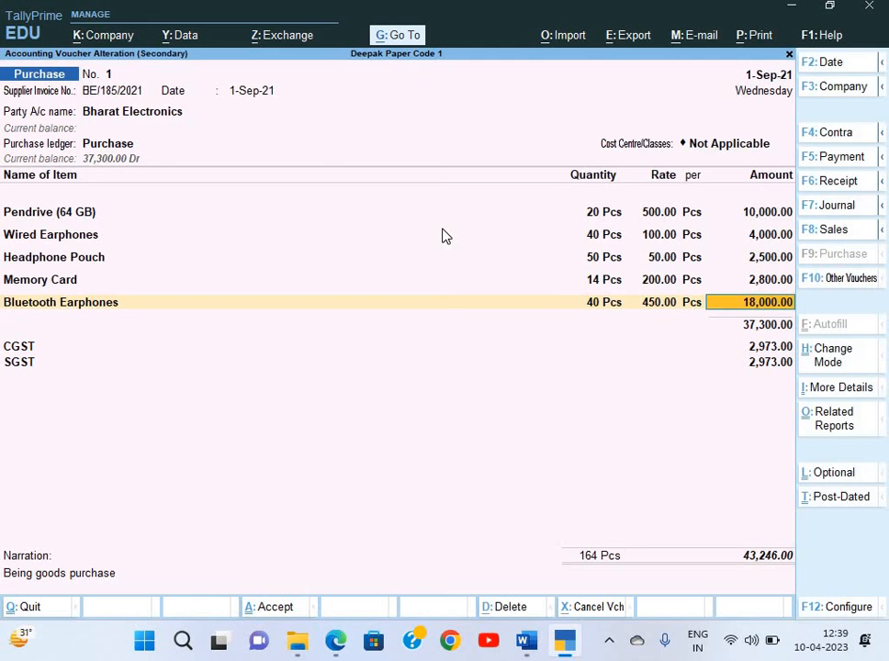
pyautogui.press('Return')
pyautogui.press('Return')
pyautogui.press('Return')
pyautogui.press('Return')
pyautogui.press('Return')
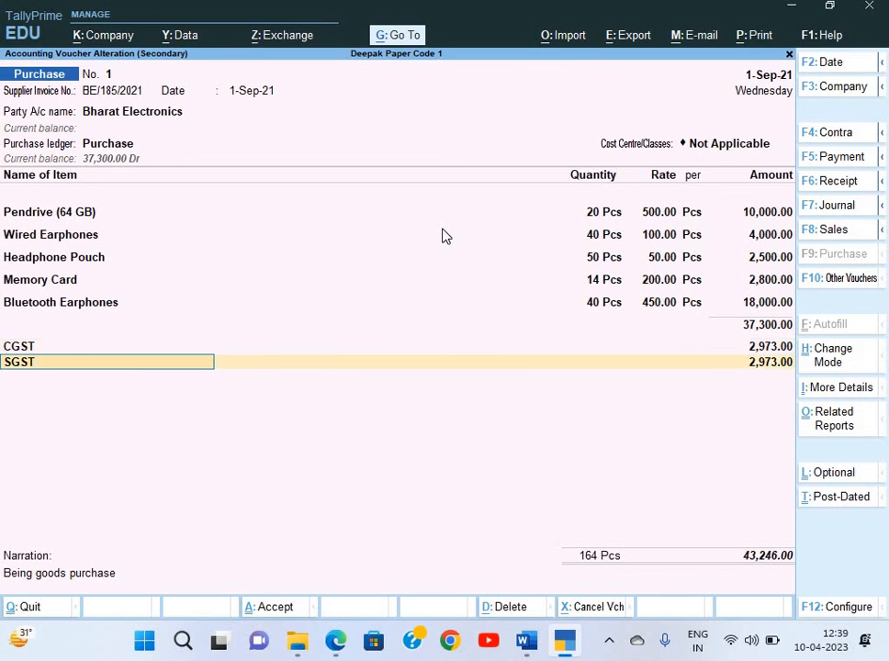
pyautogui.press('Return')
pyautogui.press('Return')
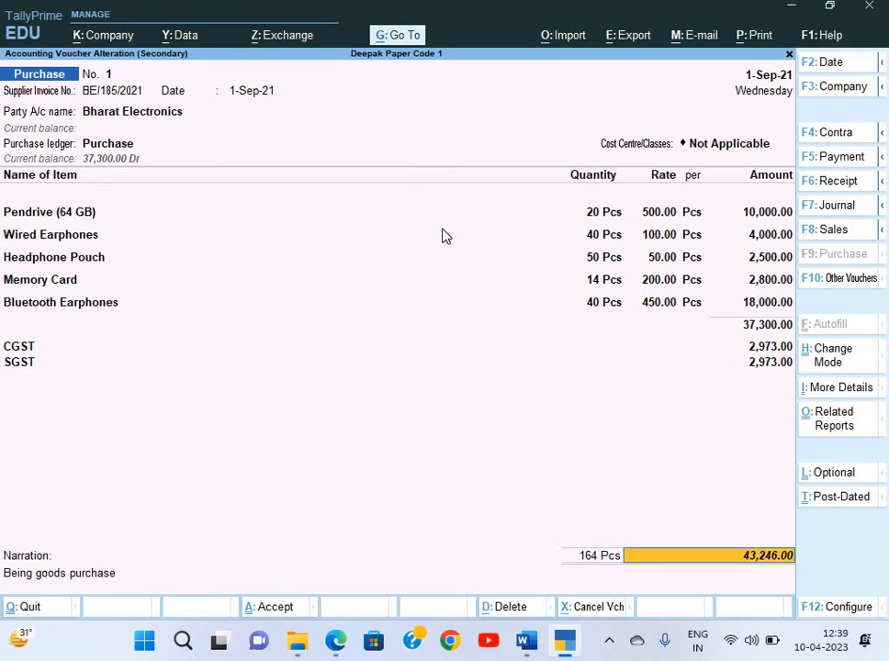
pyautogui.press('Return')
pyautogui.press('Return')
pyautogui.press('Return')
pyautogui.press('Return')
pyautogui.press('Return')
pyautogui.press('Return')
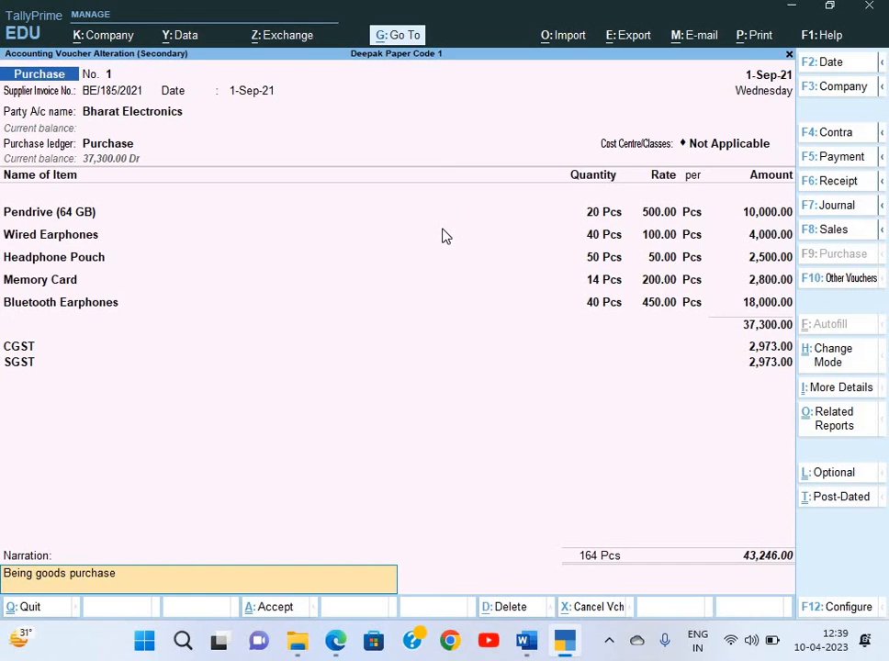
pyautogui.press('Return')
pyautogui.press('Return')
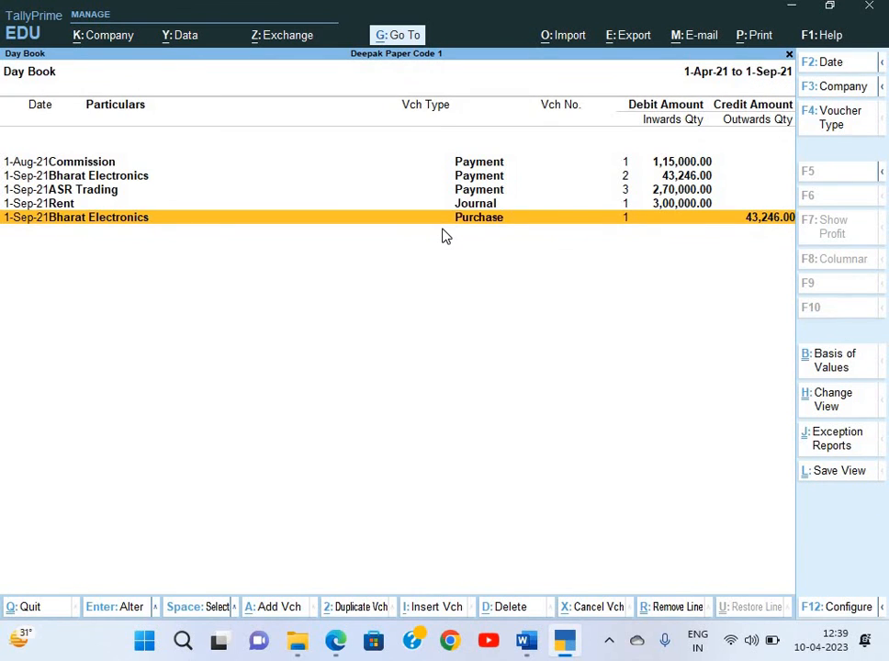
# Leave the Day Book and go to voucher entry from the Gateway of Tally
pyautogui.press('Escape')
pyautogui.press('Escape')
pyautogui.press('Down')
pyautogui.press('Down')
pyautogui.press('Down')
pyautogui.press('Down')
pyautogui.press('Down')
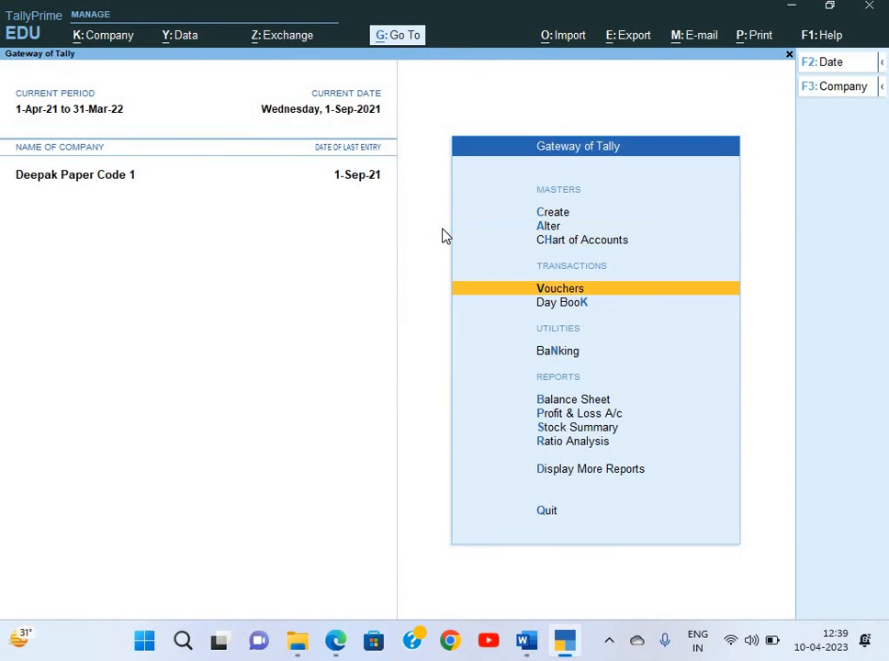
pyautogui.press('Down')
pyautogui.press('Down')
pyautogui.press('Up')
pyautogui.press('Up')
pyautogui.press('Return')
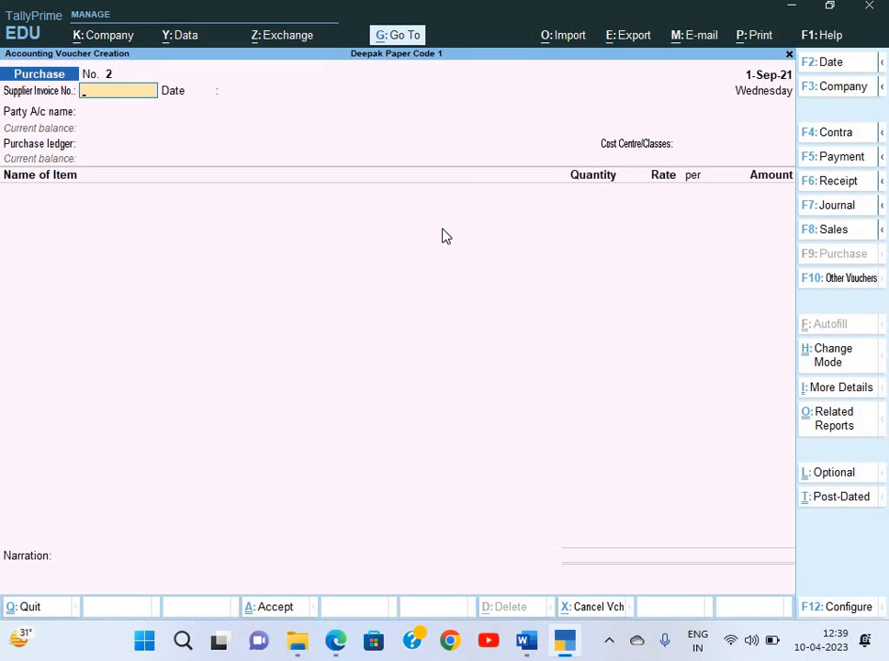
pyautogui.press('alt')
# Switch to a Stock Journal and consume 40 Pcs of Bluetooth Earphones from Girish Park
pyautogui.hotkey('alt', 'F7')
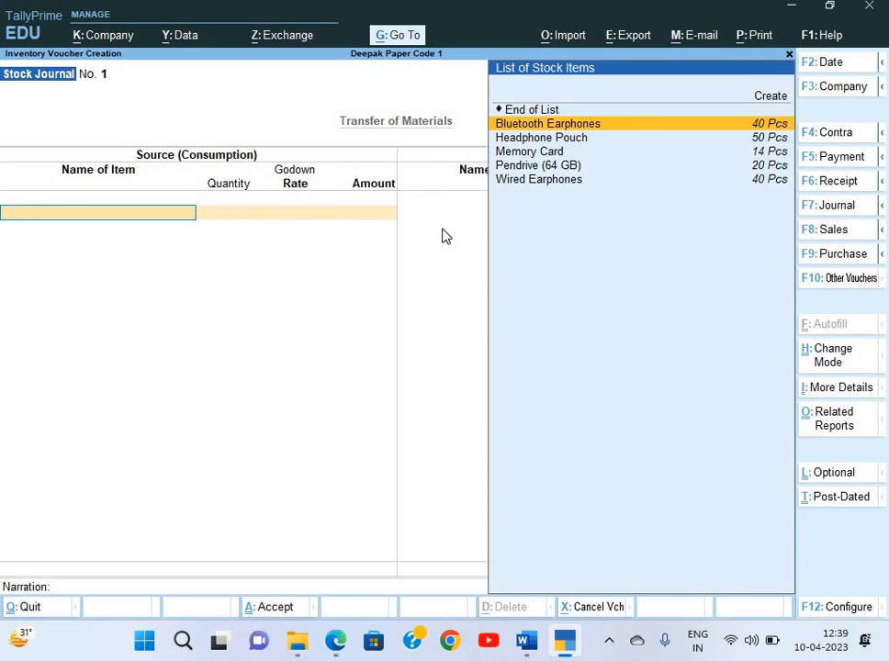
pyautogui.press('Return')
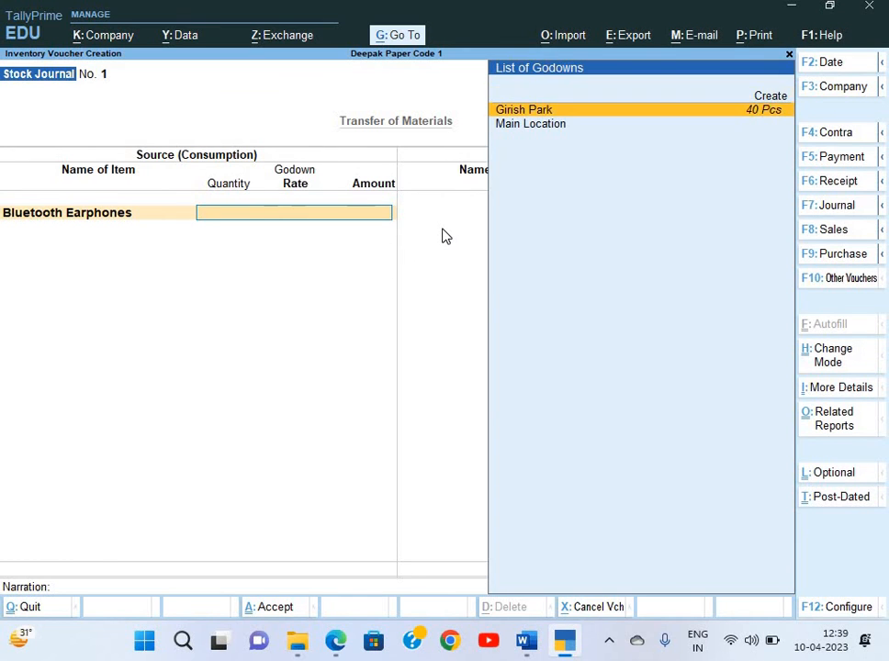
pyautogui.press('Return')
pyautogui.press('BackSpace')
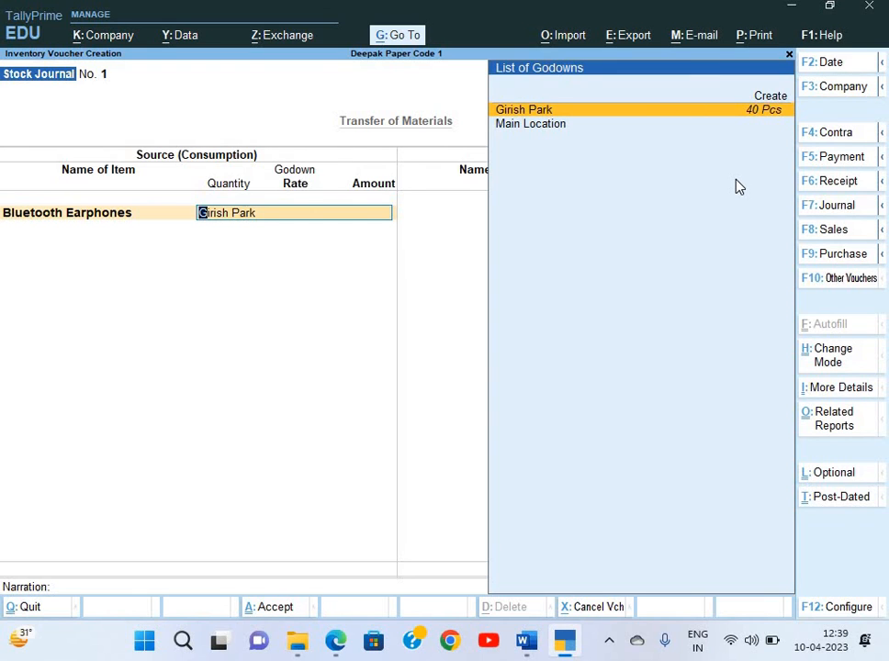
pyautogui.press('Return')
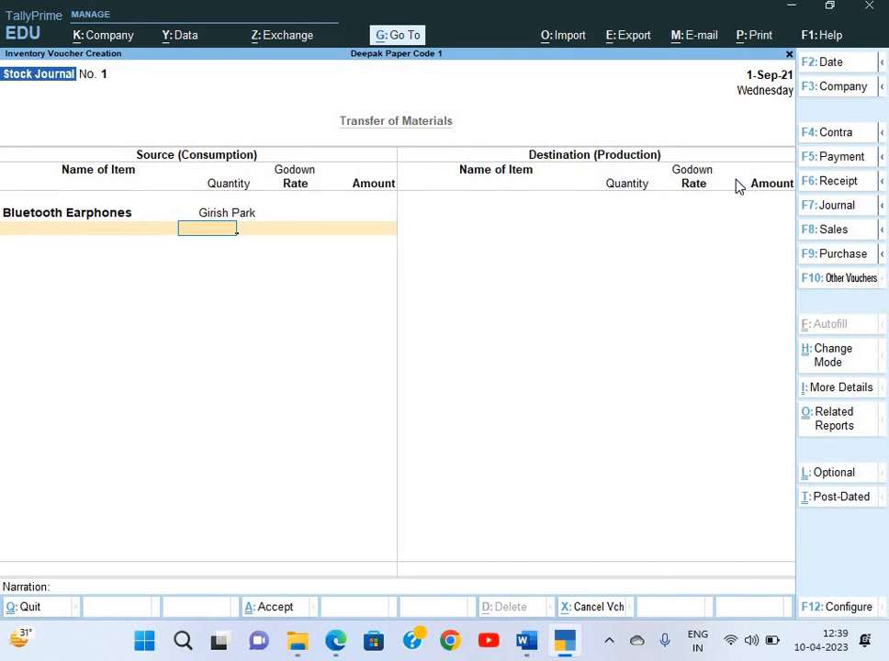
pyautogui.write('40')
pyautogui.press('Return')
pyautogui.press('Return')
pyautogui.press('Return')
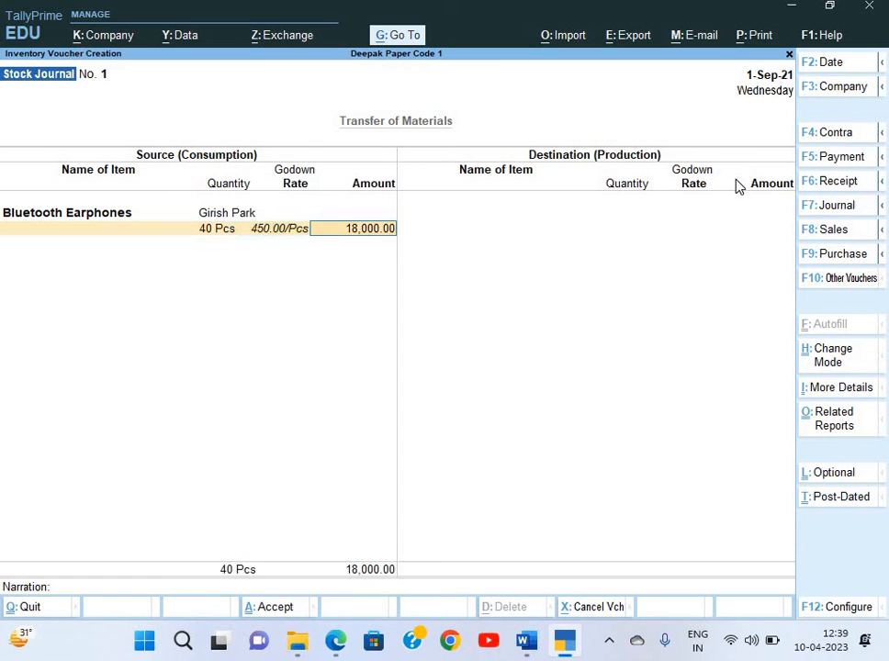
# After rechecking the task, add 50 Pcs of Headphone Pouch from Girish Park to the source side
pyautogui.hotkey('alt', 'Tab')
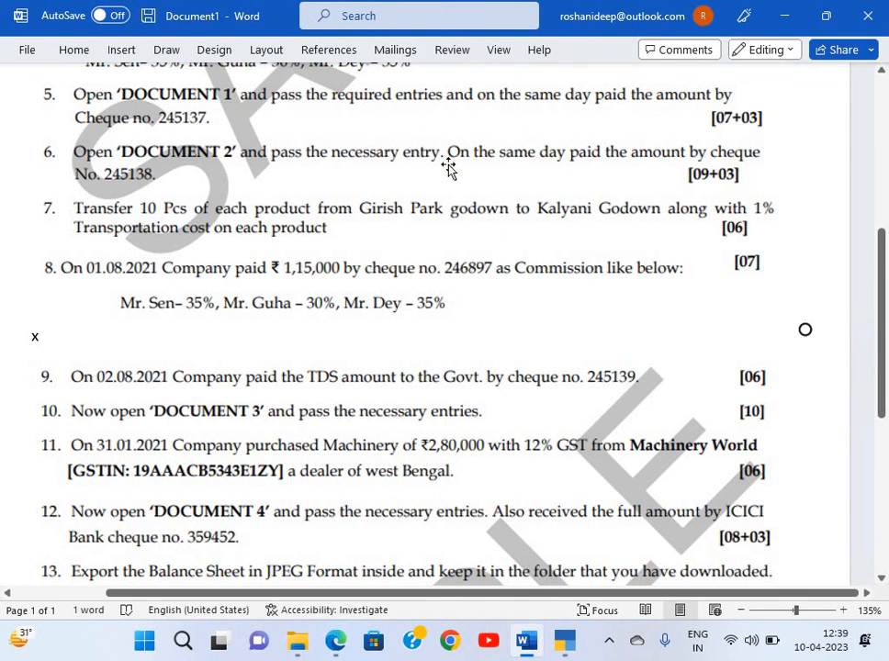
pyautogui.hotkey('alt', 'Tab')
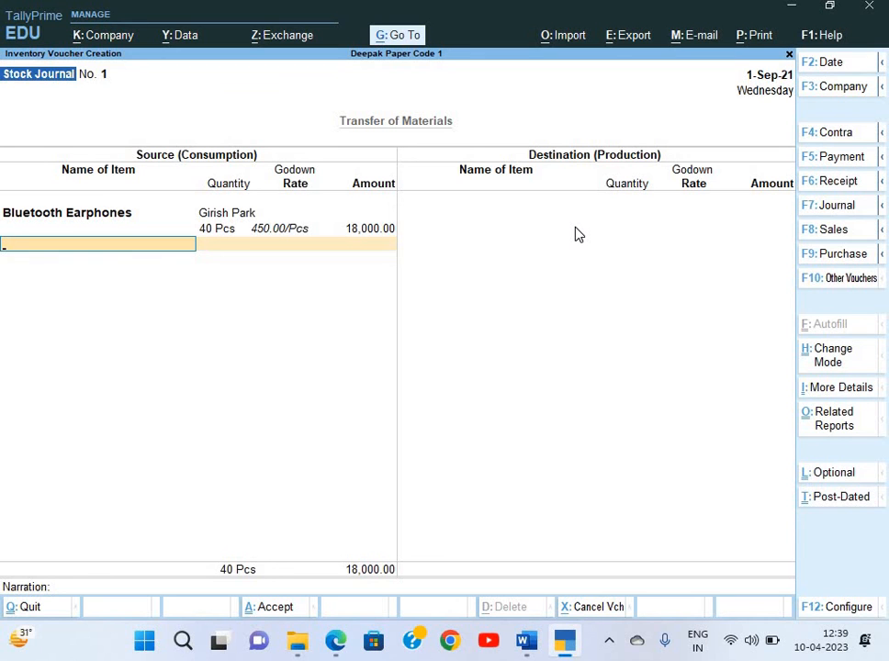
pyautogui.hotkey('alt', 'Tab')
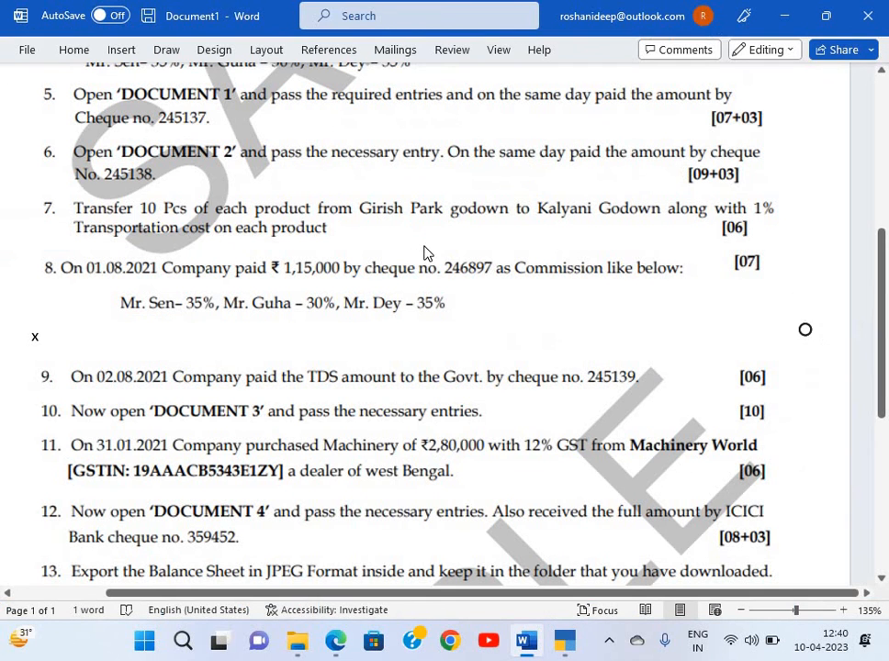
pyautogui.hotkey('alt', 'Tab')
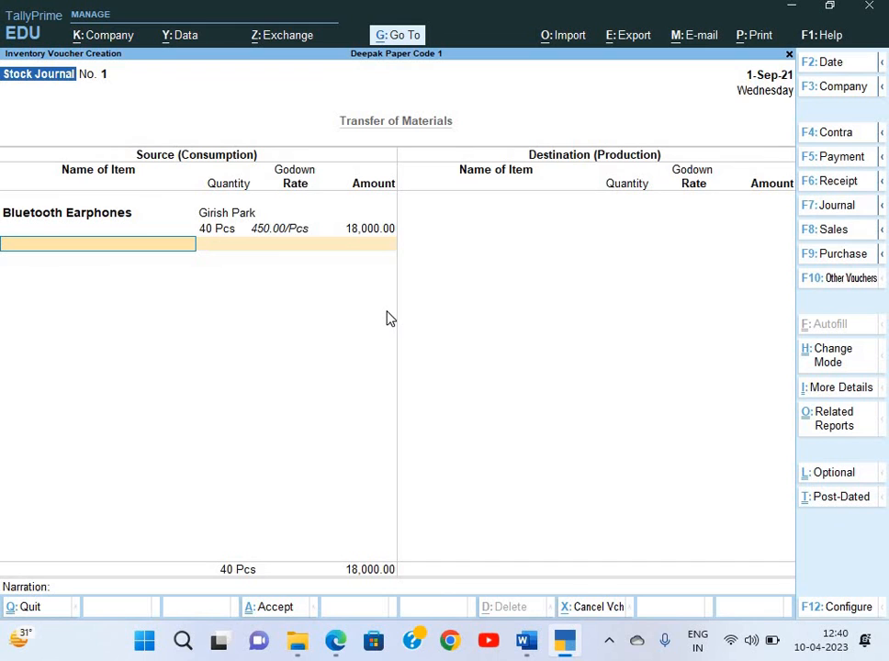
pyautogui.press('Down')
pyautogui.press('Down')
pyautogui.press('Return')
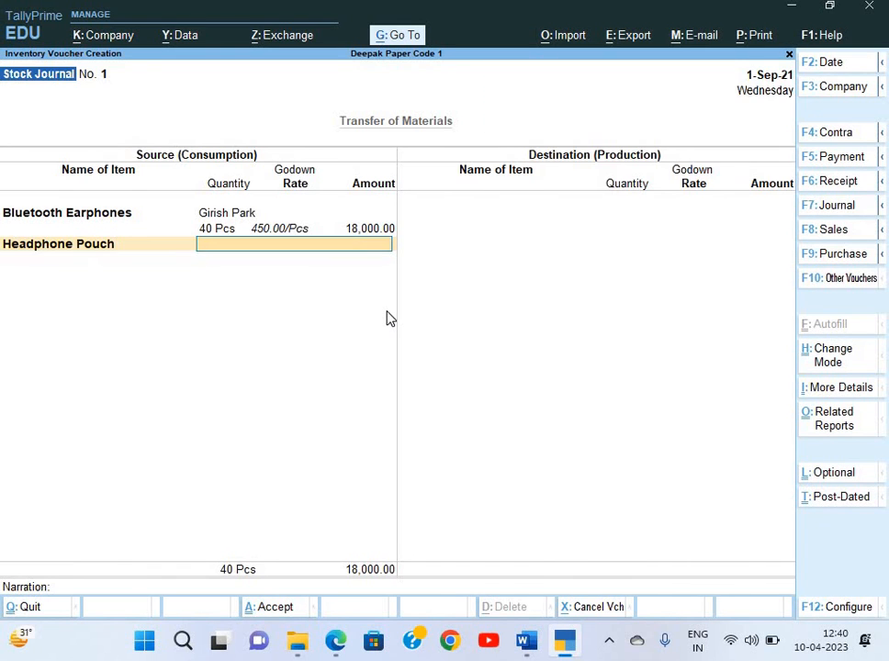
pyautogui.press('Down')
pyautogui.press('Return')
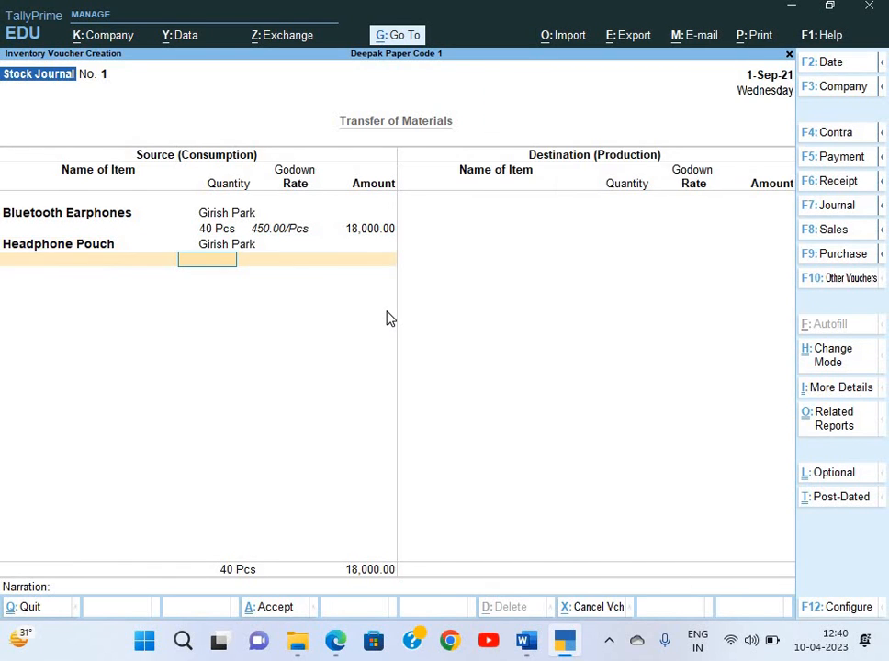
pyautogui.press('BackSpace')
pyautogui.press('Return')
pyautogui.write('50')
pyautogui.press('Return')
pyautogui.press('Return')
pyautogui.press('Return')
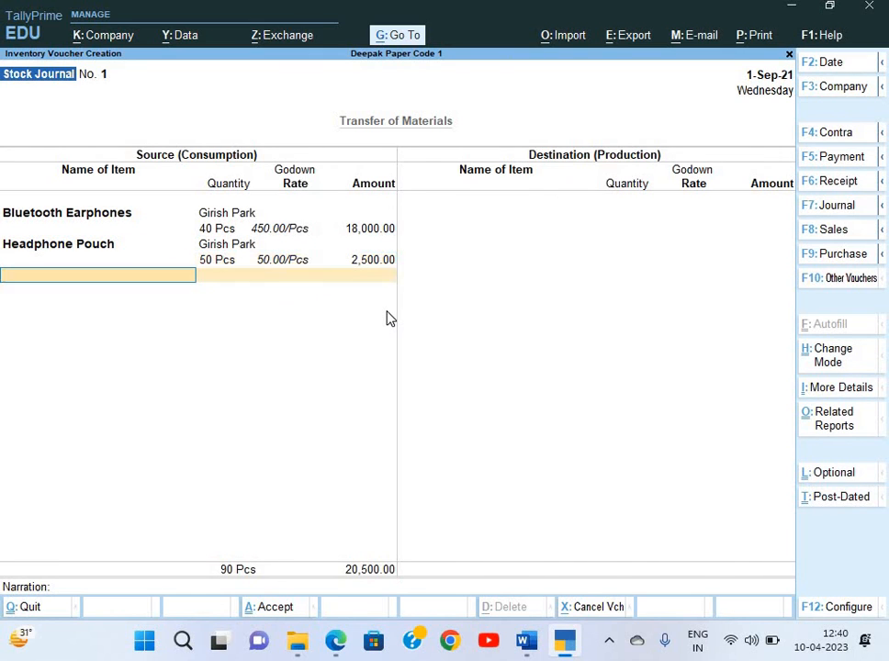
# Add Memory Card (14 Pcs) and Pendrive (64 GB) (20 Pcs) from Girish Park to the source side
pyautogui.press('Down')
pyautogui.press('Down')
pyautogui.press('Down')
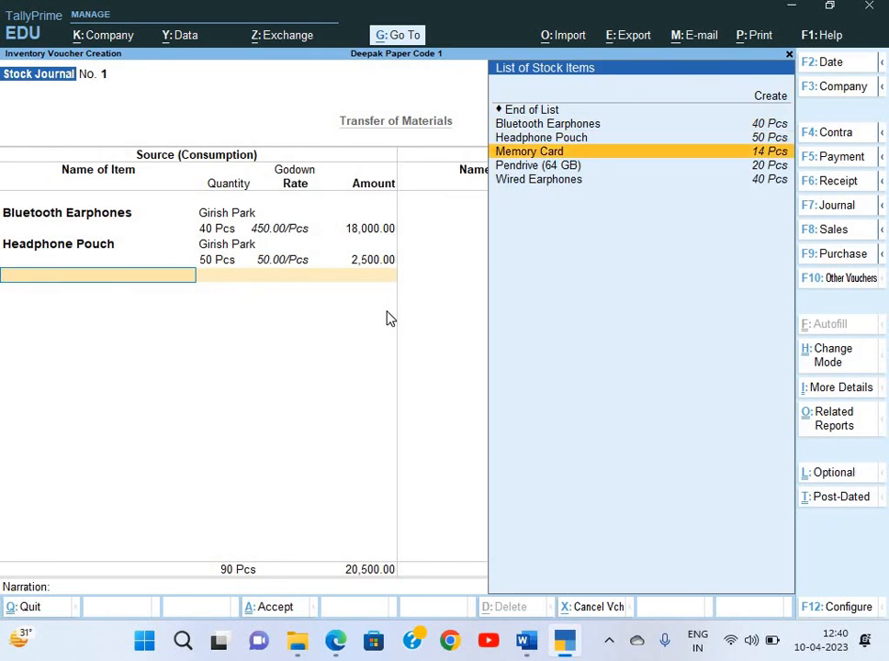
pyautogui.press('Return')
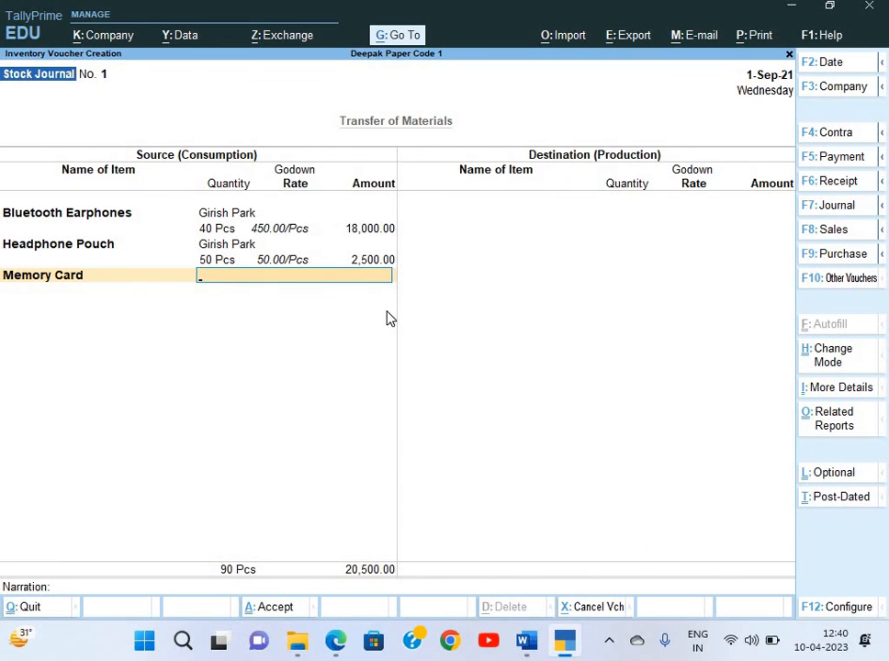
pyautogui.press('Return')
pyautogui.write('14')
pyautogui.press('Return')
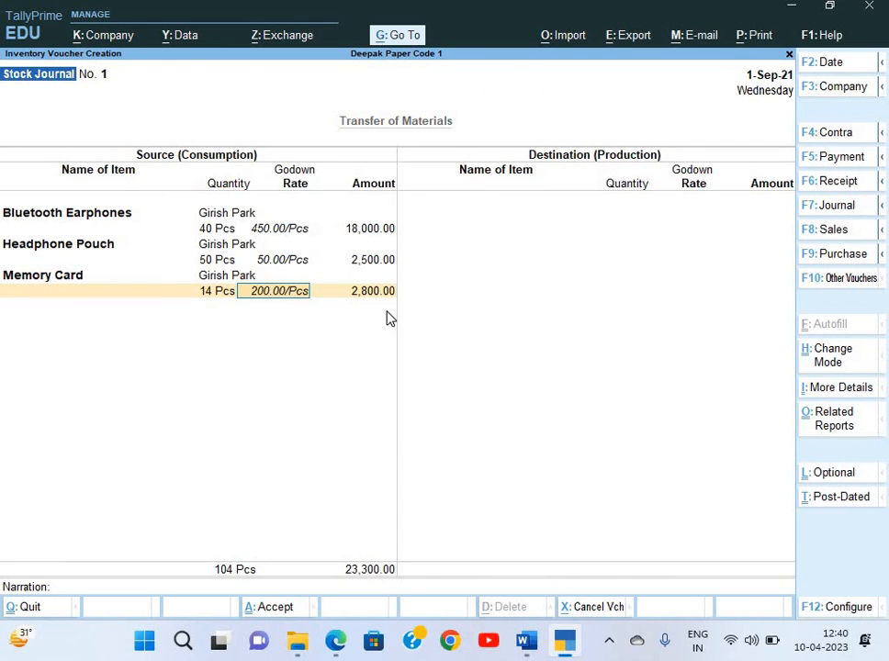
pyautogui.press('Return')
pyautogui.press('Return')
pyautogui.press('Down')
pyautogui.press('Down')
pyautogui.press('Down')
pyautogui.press('Down')
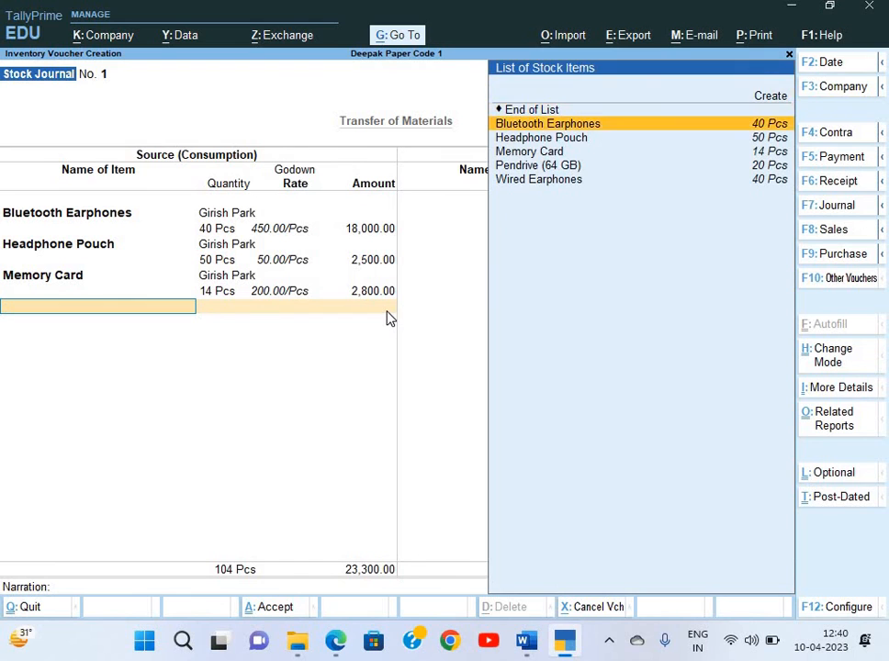
pyautogui.press('Return')
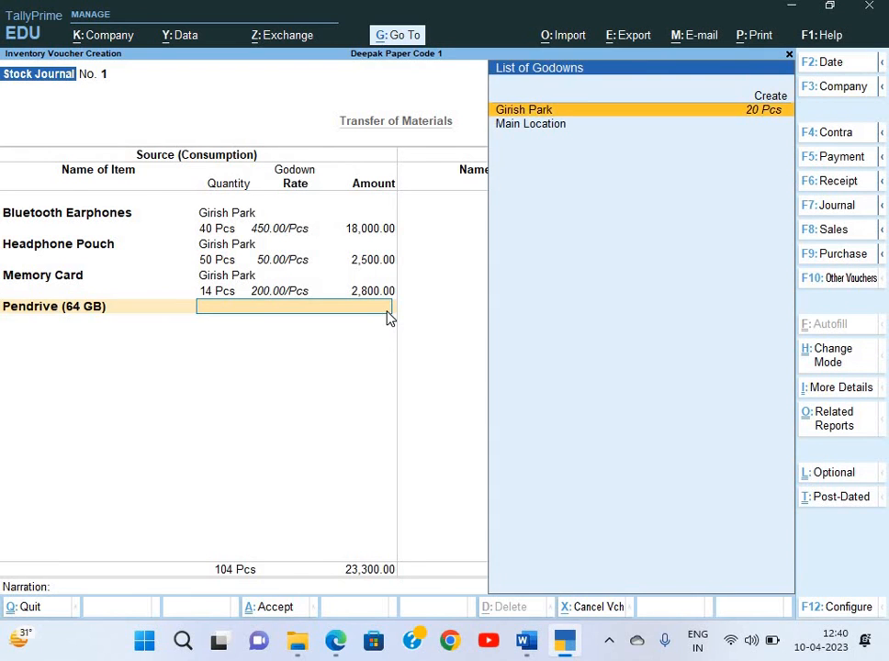
pyautogui.press('Return')
pyautogui.write('20')
pyautogui.press('Return')
pyautogui.press('Return')
pyautogui.press('Return')
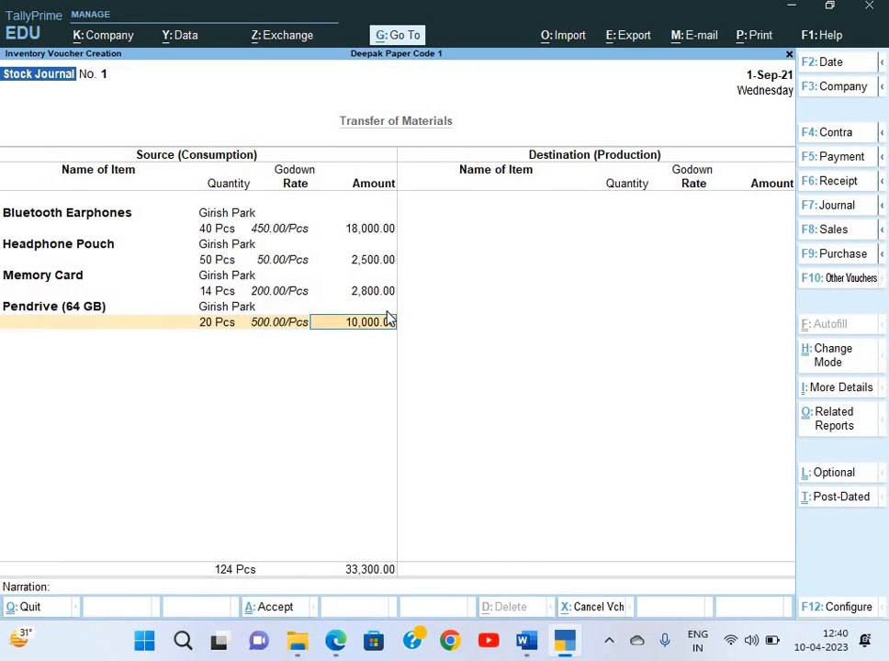
# Add 40 Pcs of Wired Earphones from Girish Park at rate 100
pyautogui.press('Down')
pyautogui.press('Down')
pyautogui.press('Down')
pyautogui.press('Down')
pyautogui.press('Down')
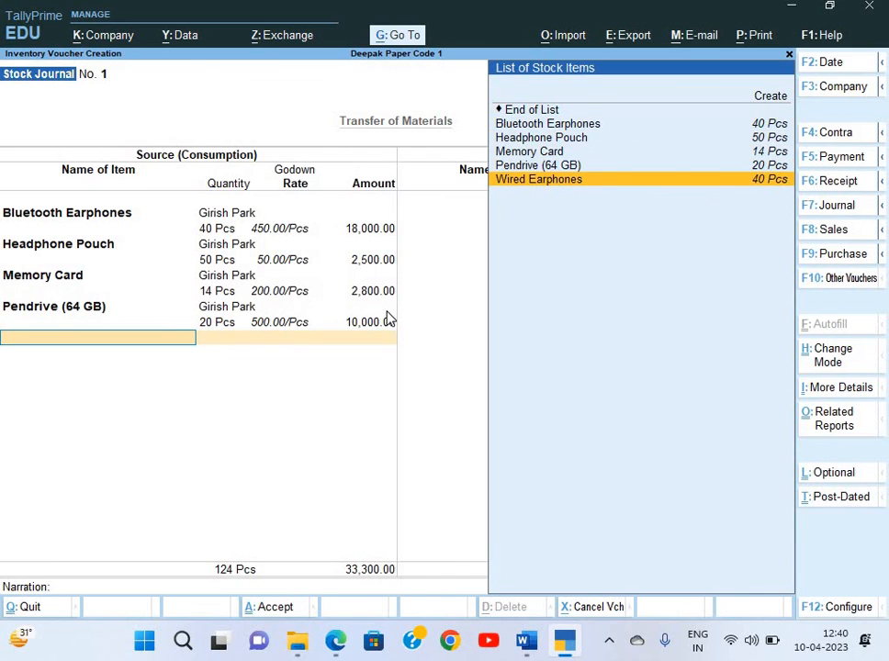
pyautogui.press('Return')
pyautogui.press('Down')
pyautogui.press('Down')
pyautogui.press('Up')
pyautogui.press('Return')
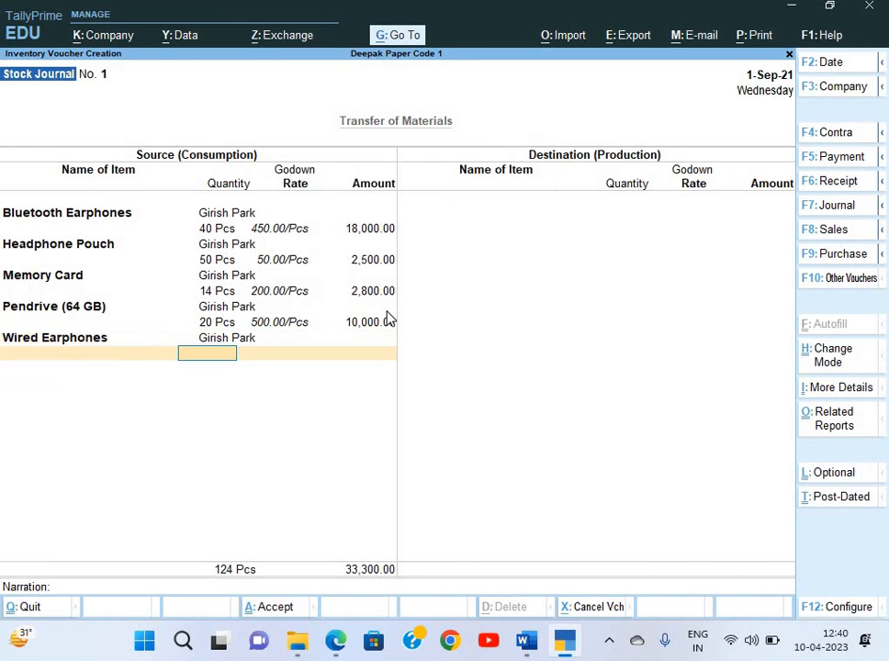
pyautogui.write('40')
pyautogui.press('Return')
pyautogui.write('100.00/Pcs')
pyautogui.press('Return')
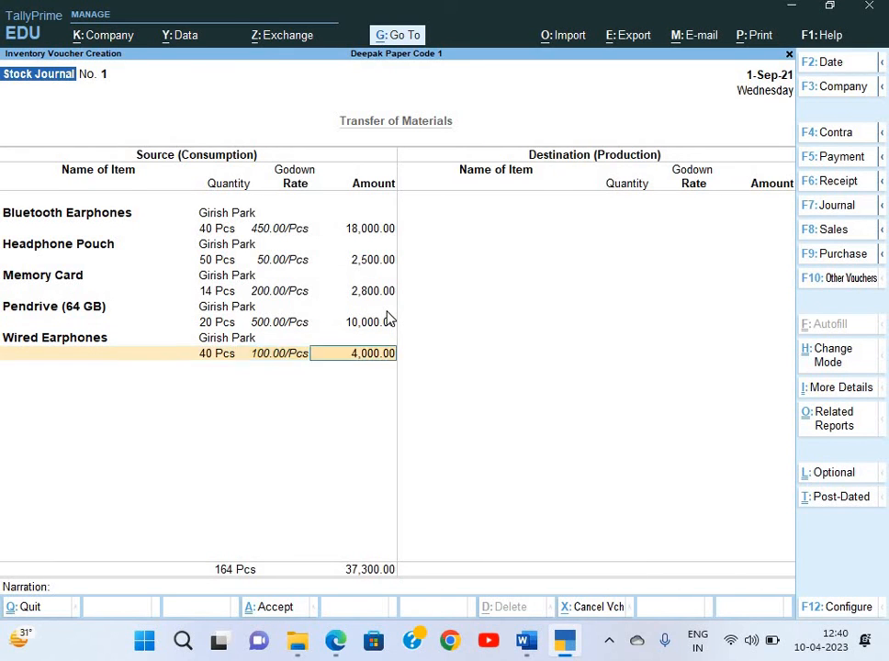
pyautogui.press('Return')
pyautogui.press('Return')
pyautogui.press('Down')
pyautogui.press('Down')
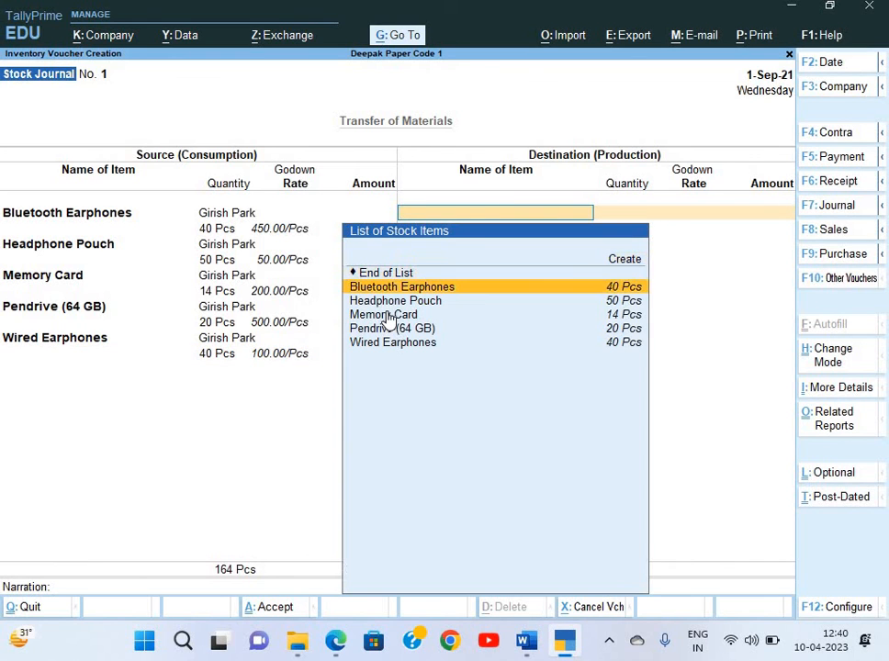
# Receive 40 Pcs of Bluetooth Earphones into a new 'Kalyani Godown', leaving additional costs empty
pyautogui.press('Return')
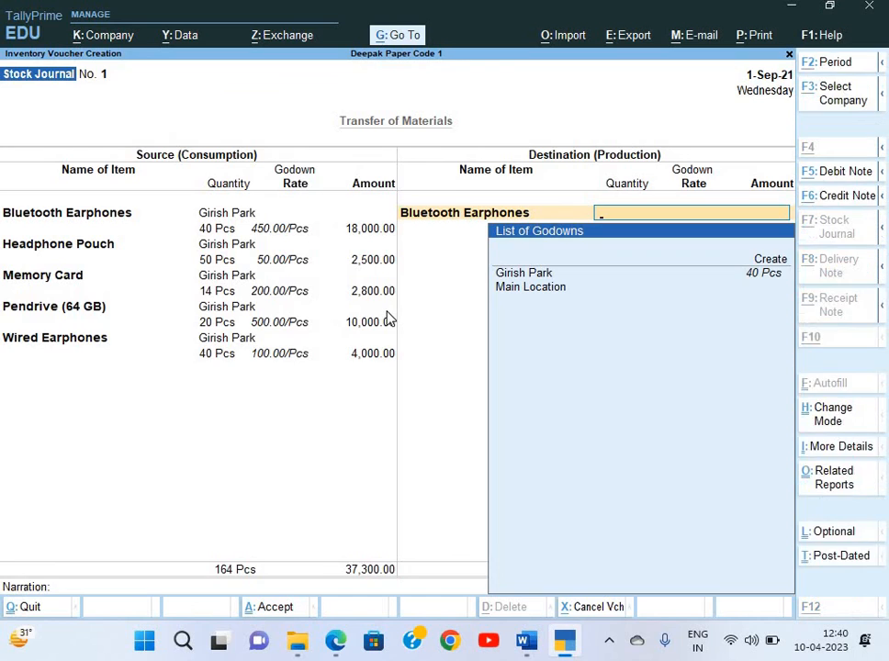
pyautogui.hotkey('alt', 'c')
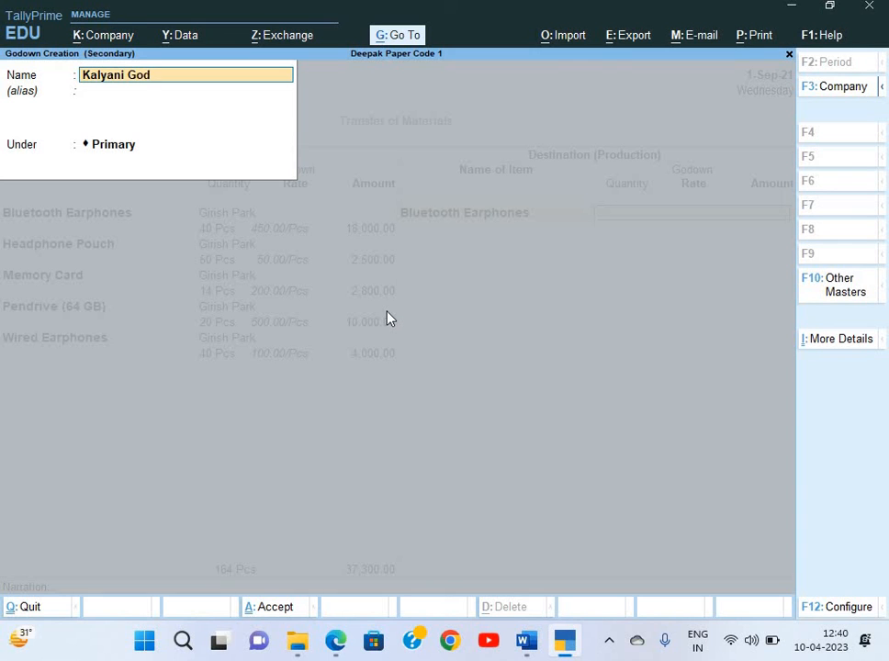
pyautogui.write('Kalyani Godown')
pyautogui.press('Return')
pyautogui.press('Return')
pyautogui.press('Return')
pyautogui.press('Return')
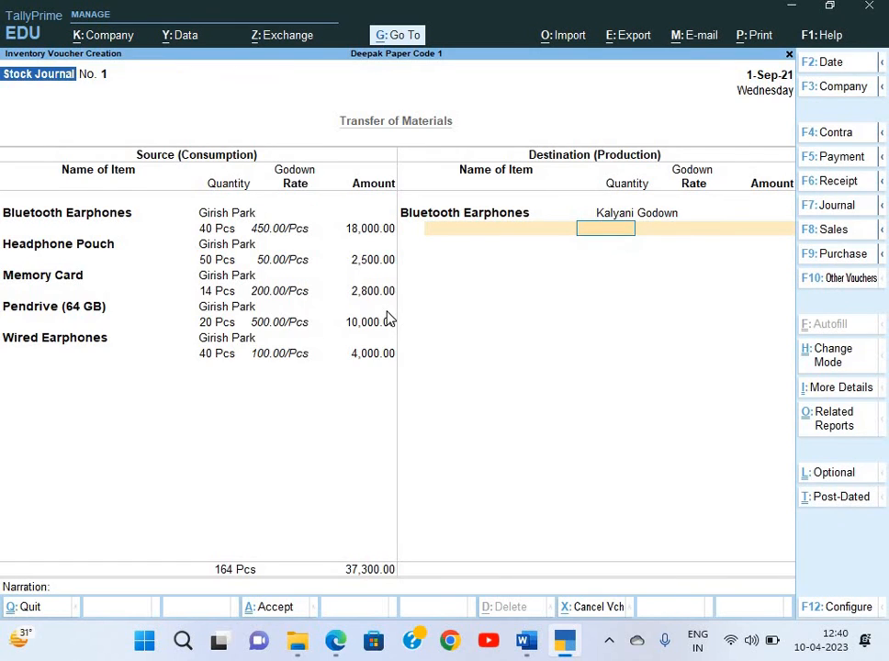
pyautogui.write('40')
pyautogui.press('Return')
pyautogui.press('Return')
pyautogui.press('Return')
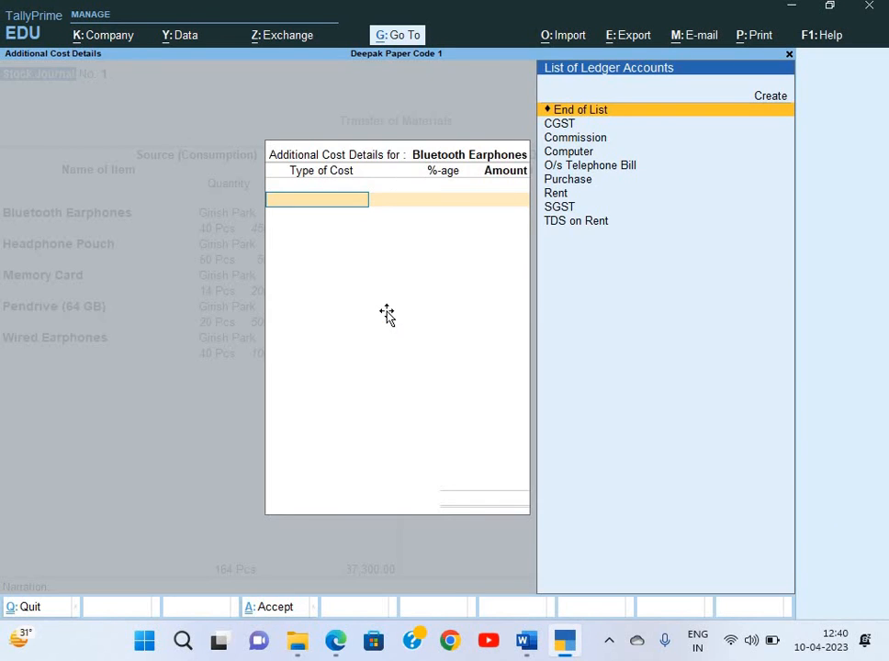
pyautogui.hotkey('alt', 'Tab')
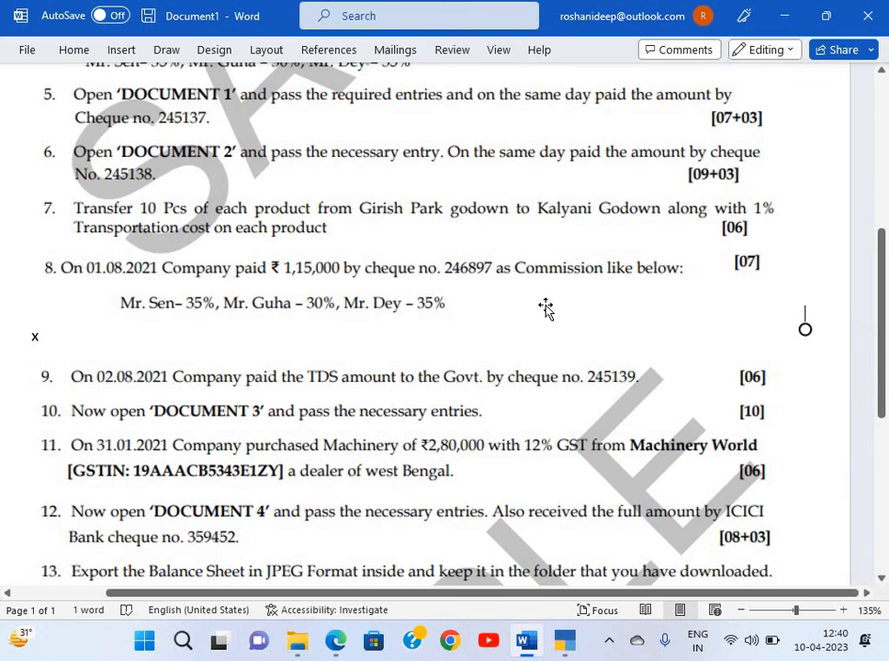
pyautogui.scroll(-4, 546, 309)
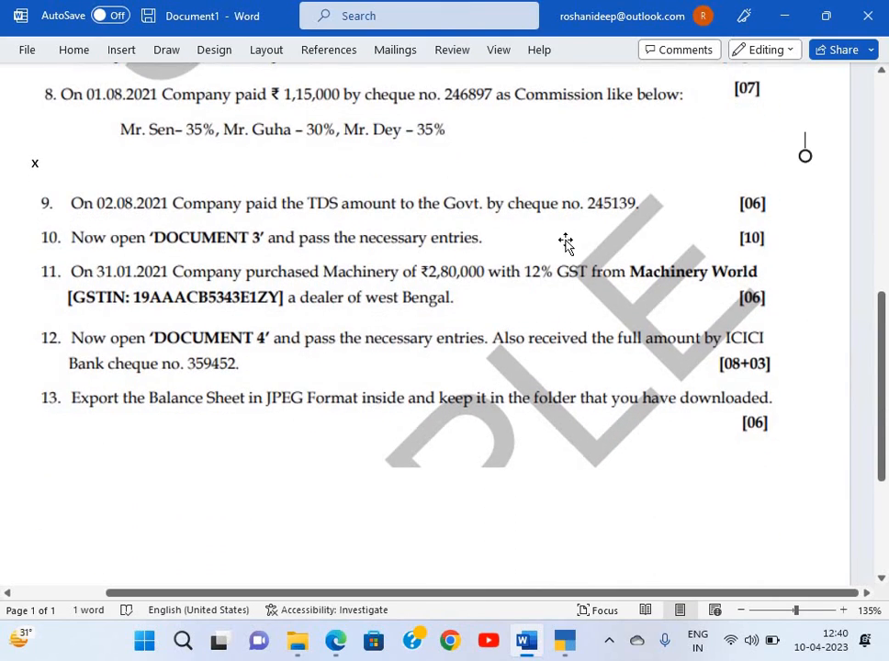
pyautogui.scroll(4, 542, 246)
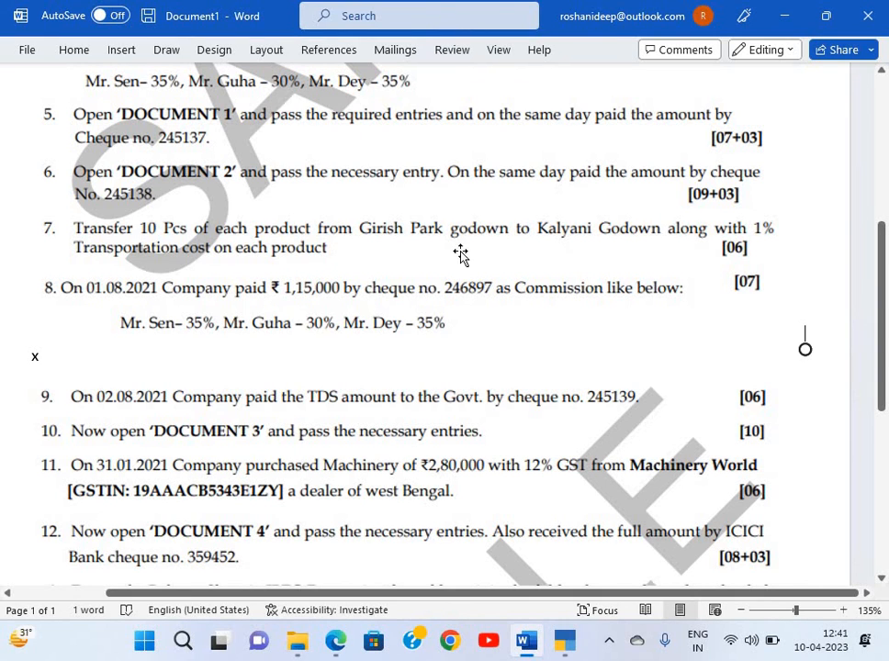
pyautogui.hotkey('alt', 'Tab')
pyautogui.press('Return')
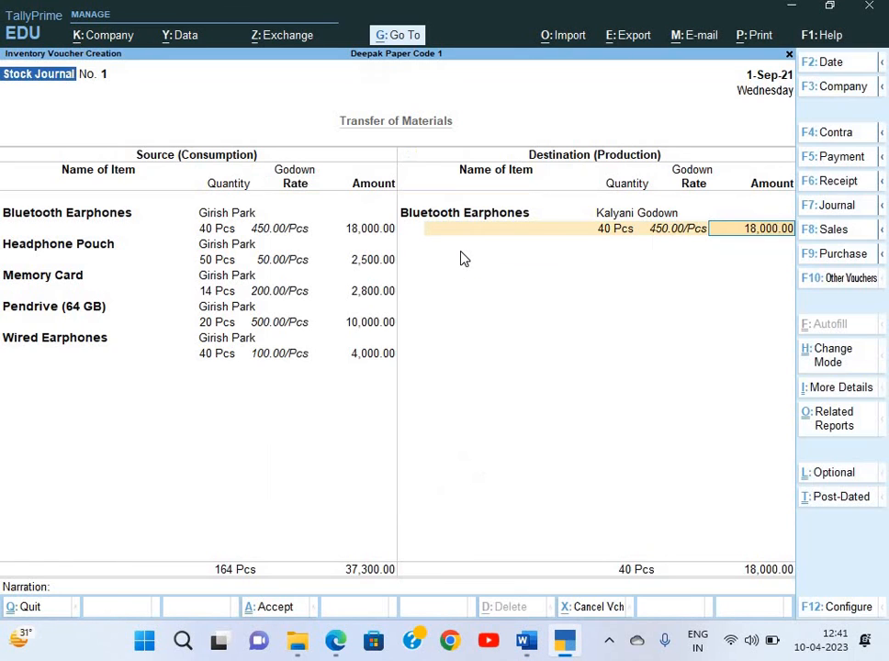
# Change the Bluetooth Earphones and Headphone Pouch source quantities to 10 Pcs each
pyautogui.press('BackSpace')
pyautogui.press('BackSpace')
pyautogui.press('BackSpace')
pyautogui.press('BackSpace')
pyautogui.press('BackSpace')
pyautogui.press('BackSpace')
pyautogui.press('BackSpace')
pyautogui.press('BackSpace')
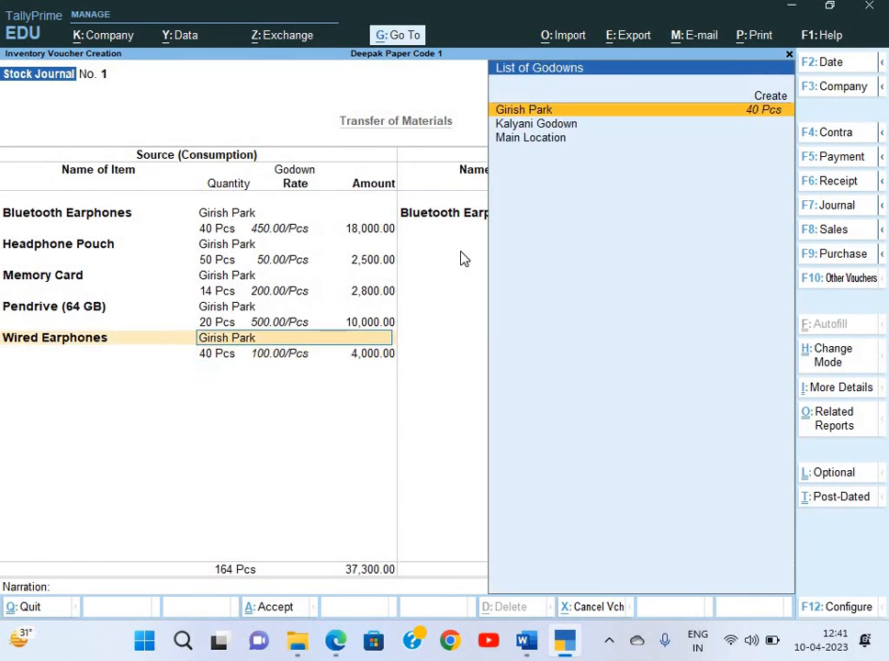
pyautogui.press('BackSpace')
pyautogui.press('BackSpace')
pyautogui.press('BackSpace')
pyautogui.press('BackSpace')
pyautogui.press('BackSpace')
pyautogui.press('BackSpace')
pyautogui.press('BackSpace')
pyautogui.press('BackSpace')
pyautogui.press('BackSpace')
pyautogui.press('BackSpace')
pyautogui.press('BackSpace')
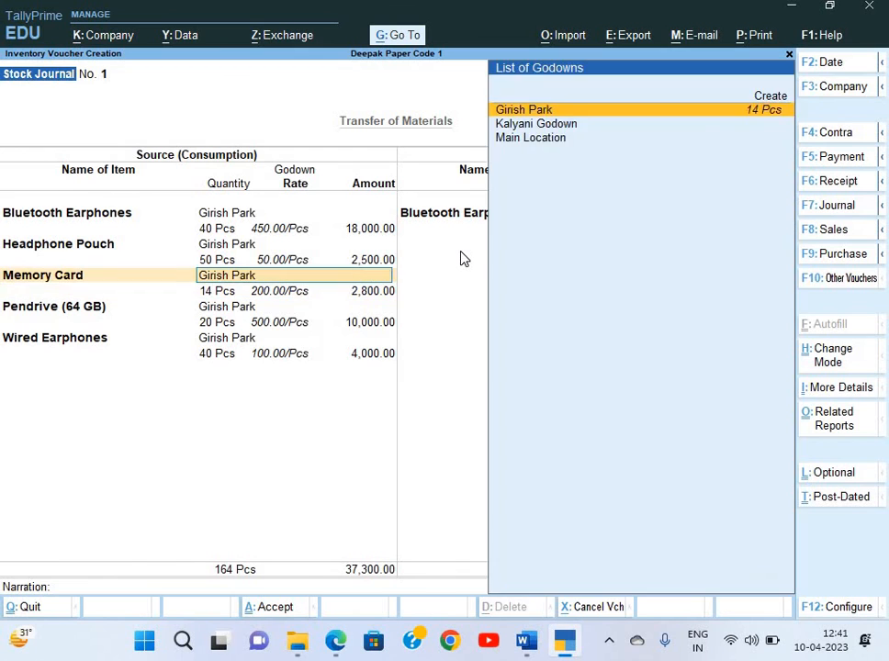
pyautogui.press('BackSpace')
pyautogui.press('BackSpace')
pyautogui.press('BackSpace')
pyautogui.press('BackSpace')
pyautogui.press('BackSpace')
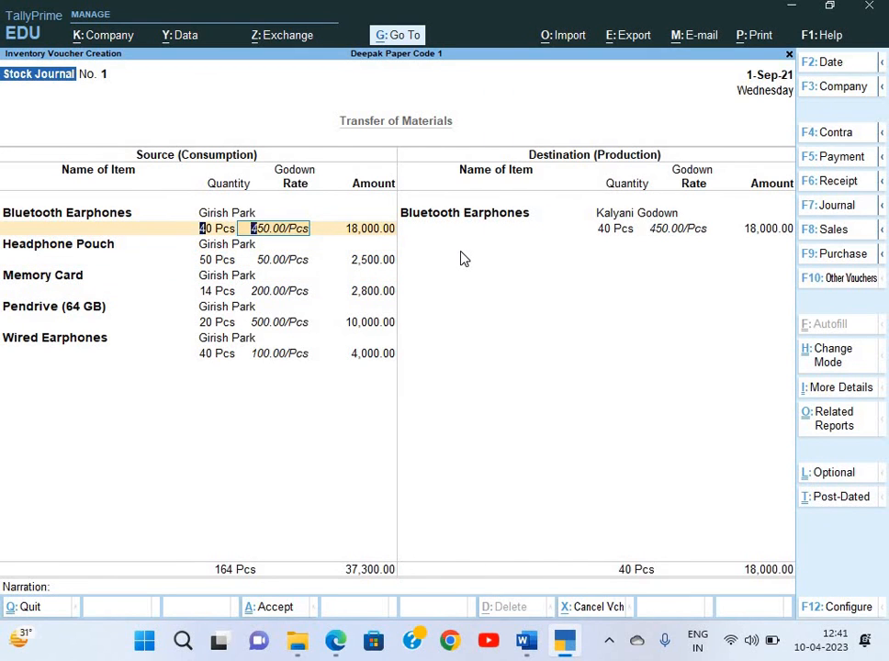
pyautogui.write('10')
pyautogui.press('Return')
pyautogui.press('Return')
pyautogui.press('Return')
pyautogui.press('Return')
pyautogui.press('Return')
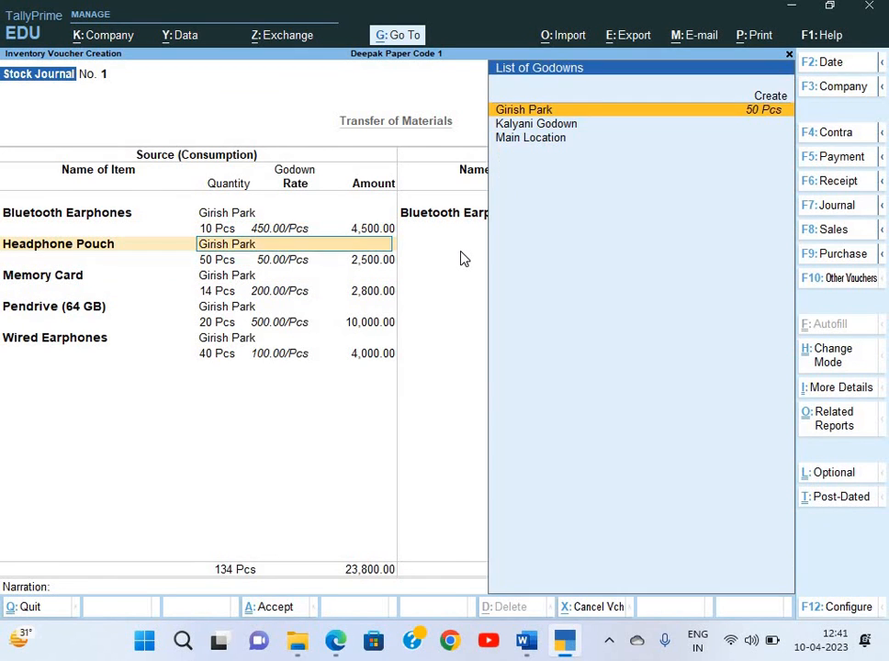
pyautogui.press('Return')
pyautogui.press('BackSpace')
pyautogui.write('10')
pyautogui.press('Return')
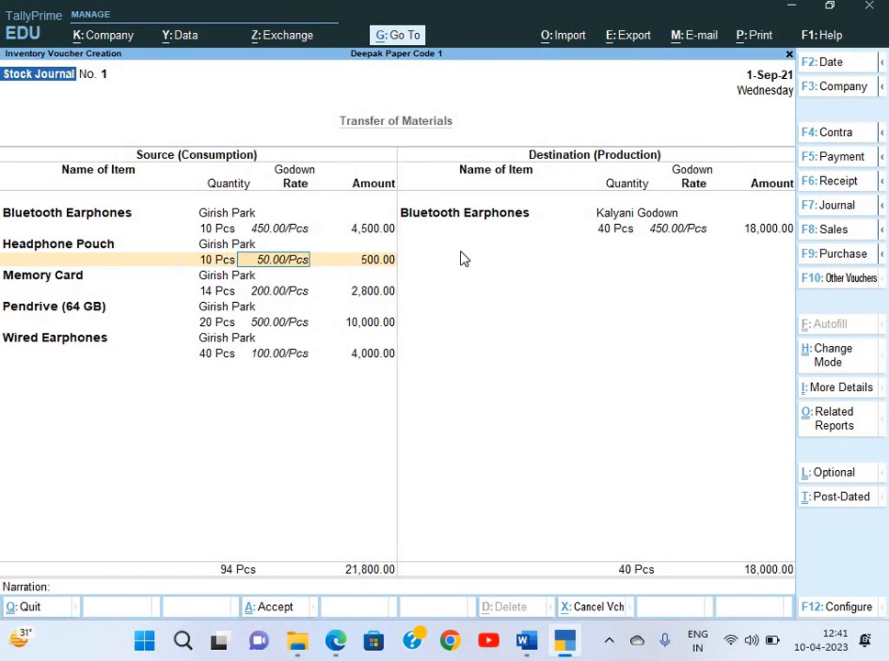
# Change the Memory Card, Pendrive and Wired Earphones source quantities to 10 Pcs each
pyautogui.press('Return')
pyautogui.press('Return')
pyautogui.press('Return')
pyautogui.press('Return')
pyautogui.press('Return')
pyautogui.press('BackSpace')
pyautogui.write('10')
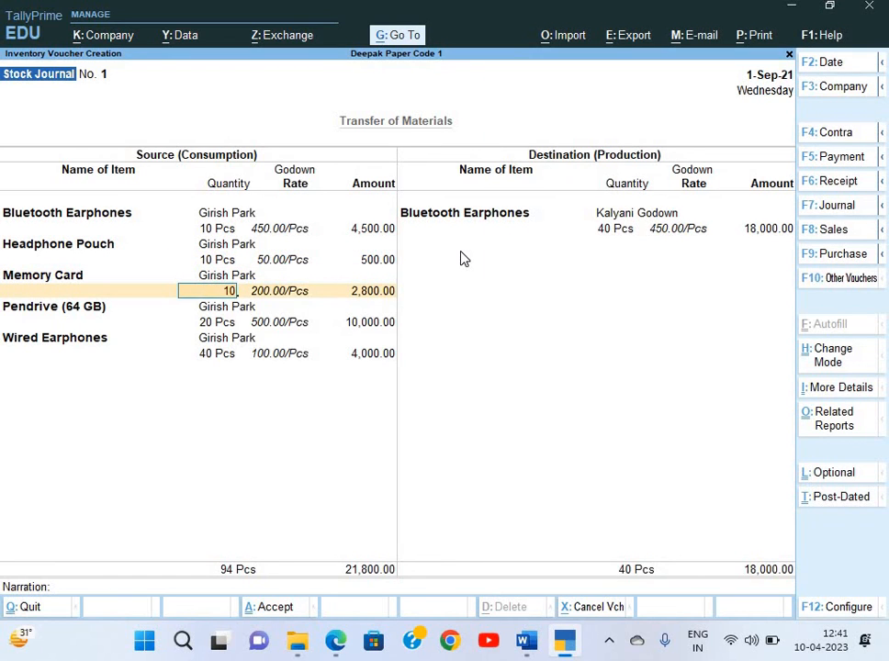
pyautogui.press('Return')
pyautogui.press('Return')
pyautogui.press('Return')
pyautogui.press('Return')
pyautogui.press('Return')
pyautogui.press('Return')
pyautogui.press('BackSpace')
pyautogui.write('1')
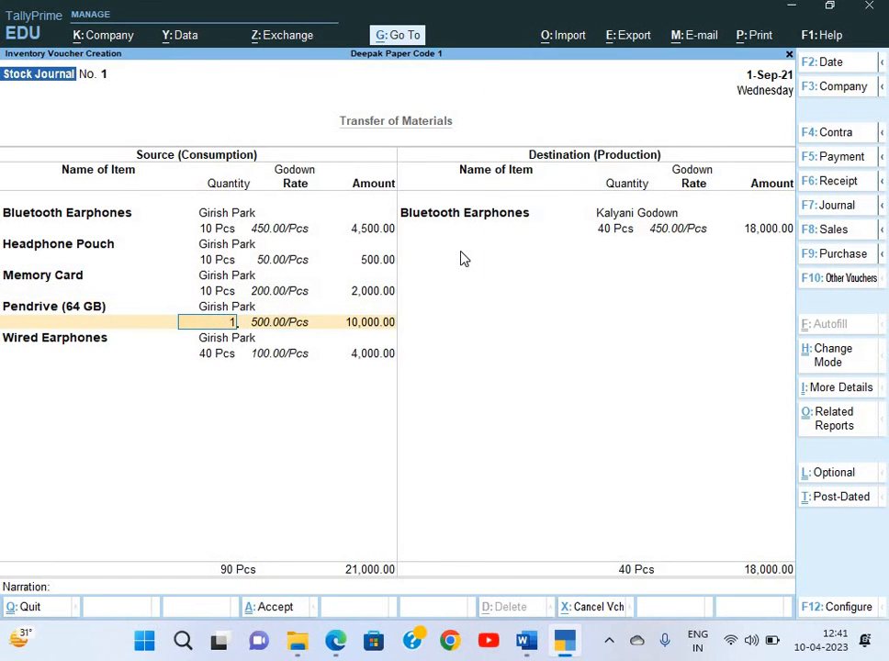
pyautogui.write('0')
pyautogui.press('Return')
pyautogui.press('Return')
pyautogui.press('Return')
pyautogui.press('Return')
pyautogui.press('Return')
pyautogui.press('BackSpace')
pyautogui.write('1')
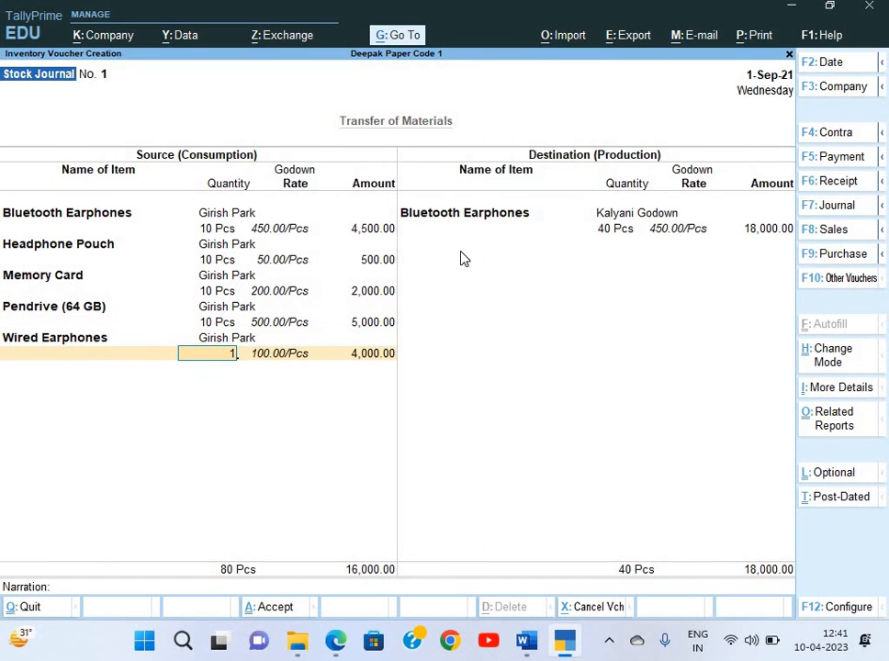
pyautogui.press('Return')
pyautogui.press('Return')
pyautogui.press('Return')
pyautogui.press('Return')
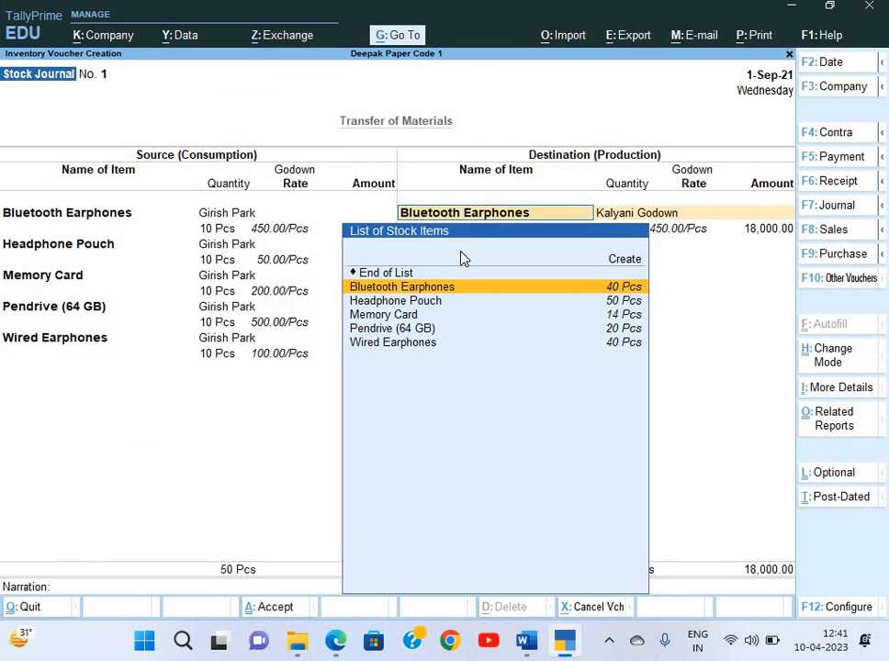
# Set the Kalyani Godown Bluetooth Earphones destination quantity to 10 Pcs and begin creating a ledger
pyautogui.press('Return')
pyautogui.press('BackSpace')
pyautogui.write('10')
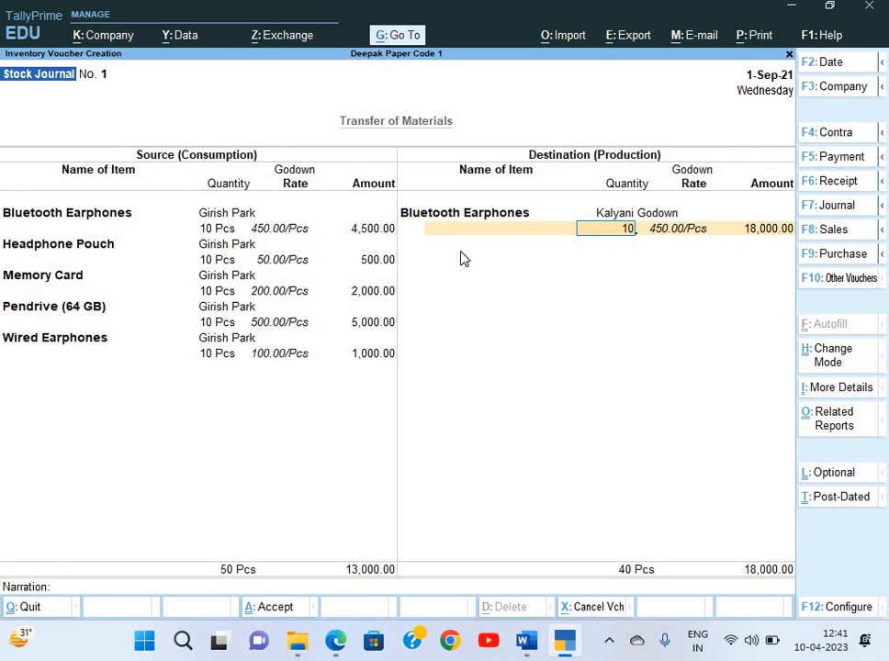
pyautogui.press('Return')
pyautogui.press('Return')
pyautogui.press('Return')
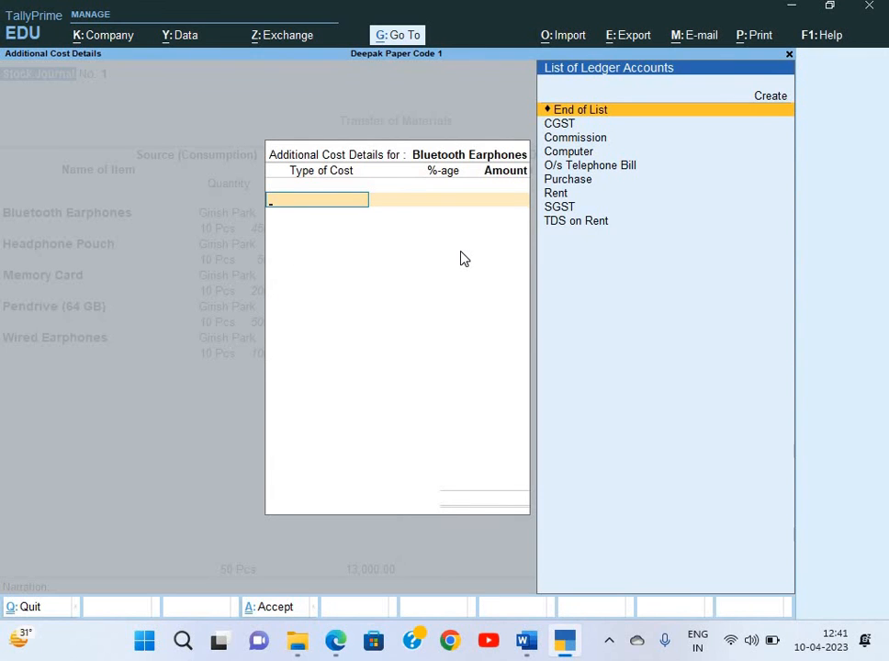
pyautogui.hotkey('alt', 'Tab')
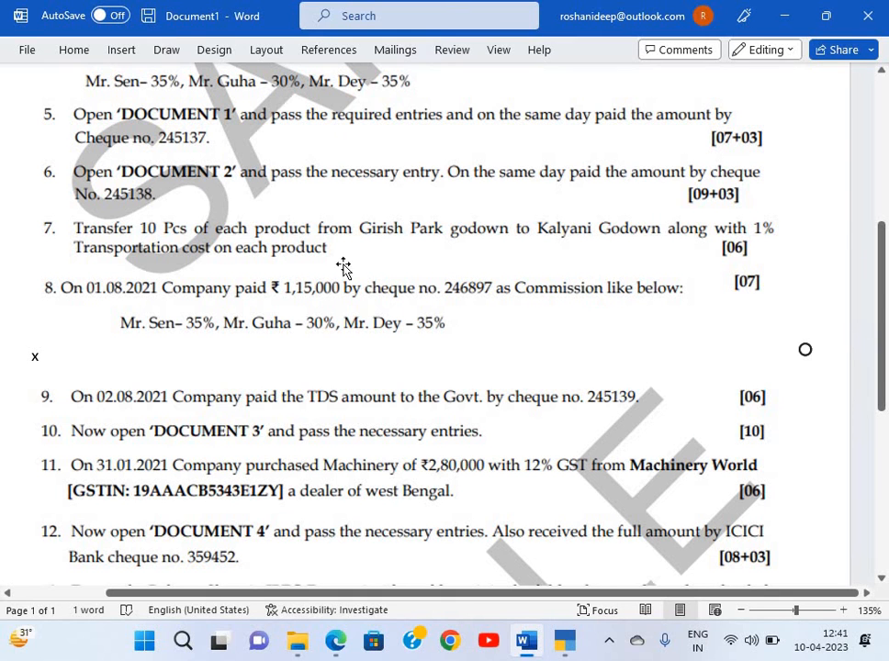
pyautogui.hotkey('alt', 'Tab')
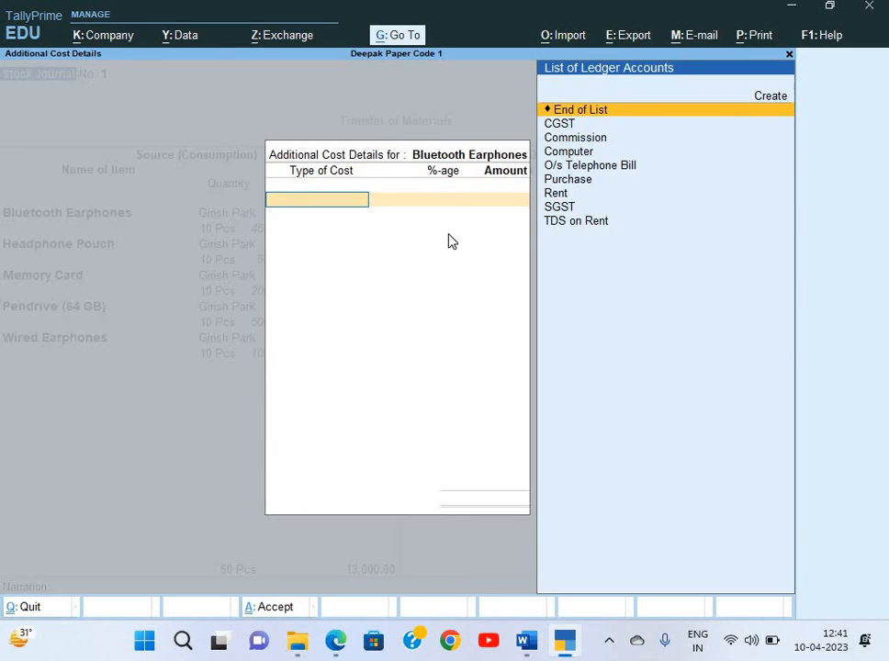
pyautogui.hotkey('alt', 'c')
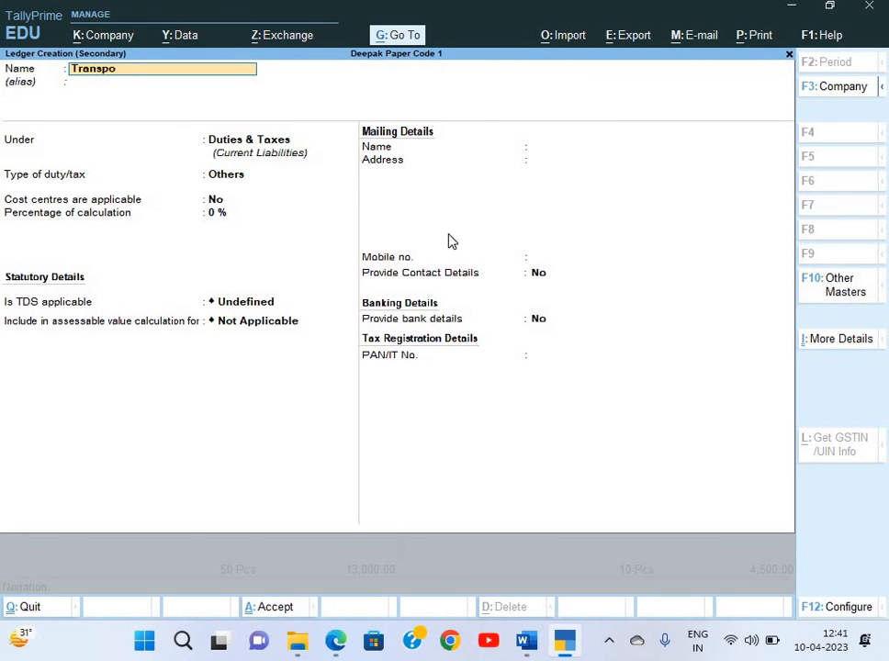
# Name the new ledger 'Transportation Cost' and place it under Indirect Expenses
pyautogui.write('Transportation Cost')
pyautogui.press('Return')
pyautogui.press('Return')
pyautogui.write('In')
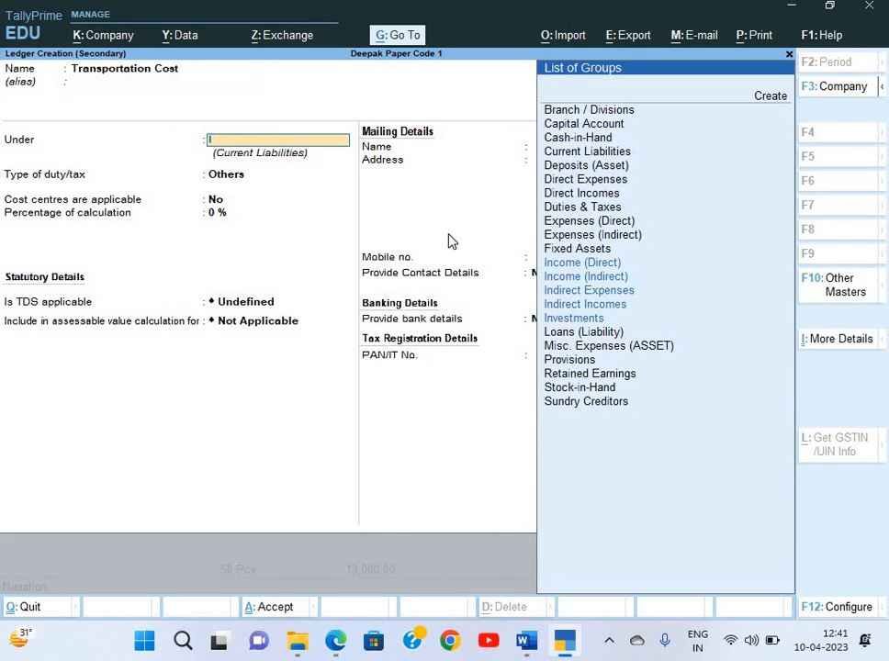
pyautogui.press('Down')
pyautogui.press('Down')
pyautogui.press('Down')
pyautogui.press('Down')
pyautogui.press('Down')
pyautogui.press('Return')
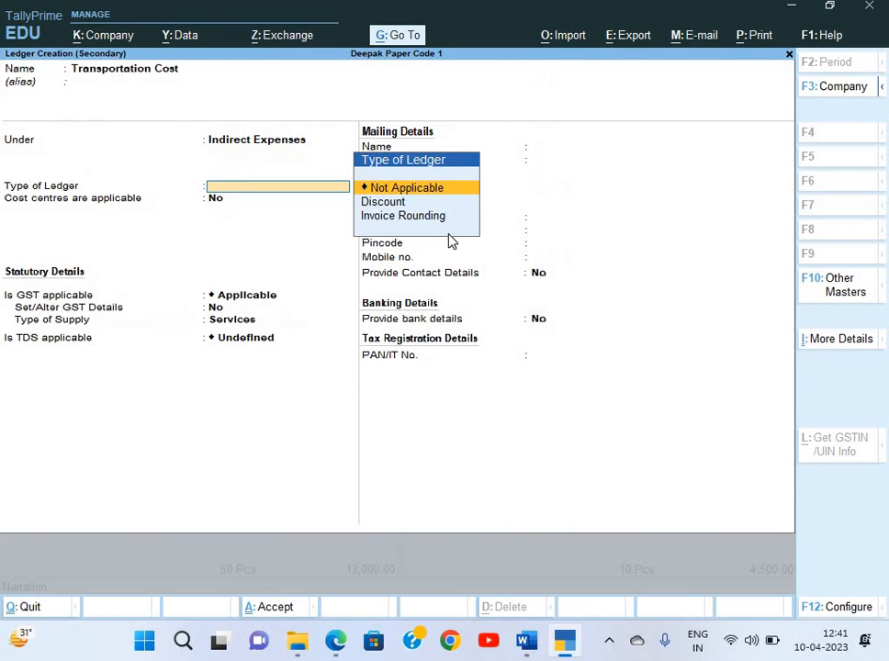
pyautogui.press('Return')
pyautogui.press('Return')
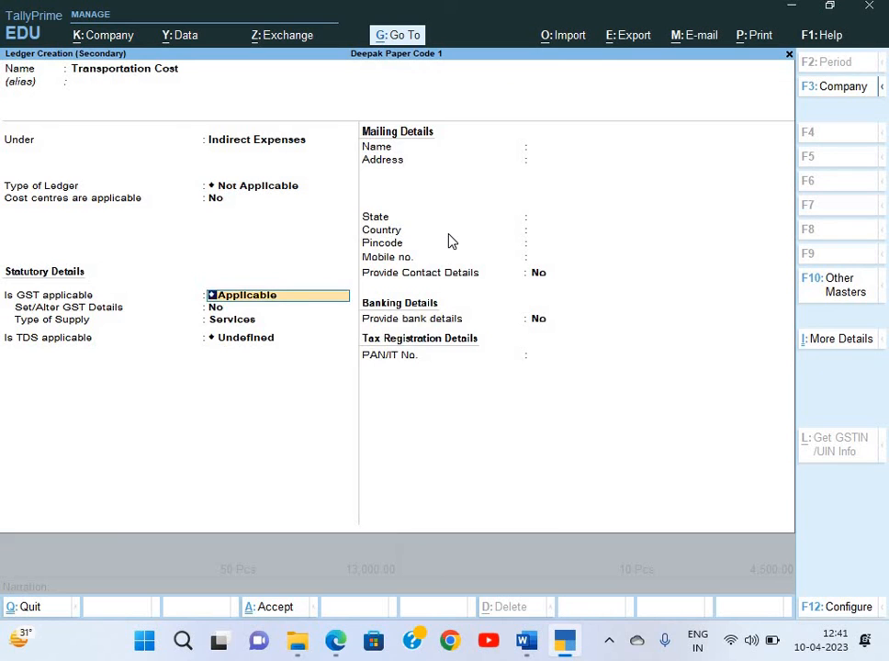
# Set GST and TDS applicability to Not Applicable and save the ledger
pyautogui.press('BackSpace')
pyautogui.press('Down')
pyautogui.press('Down')
pyautogui.press('Down')
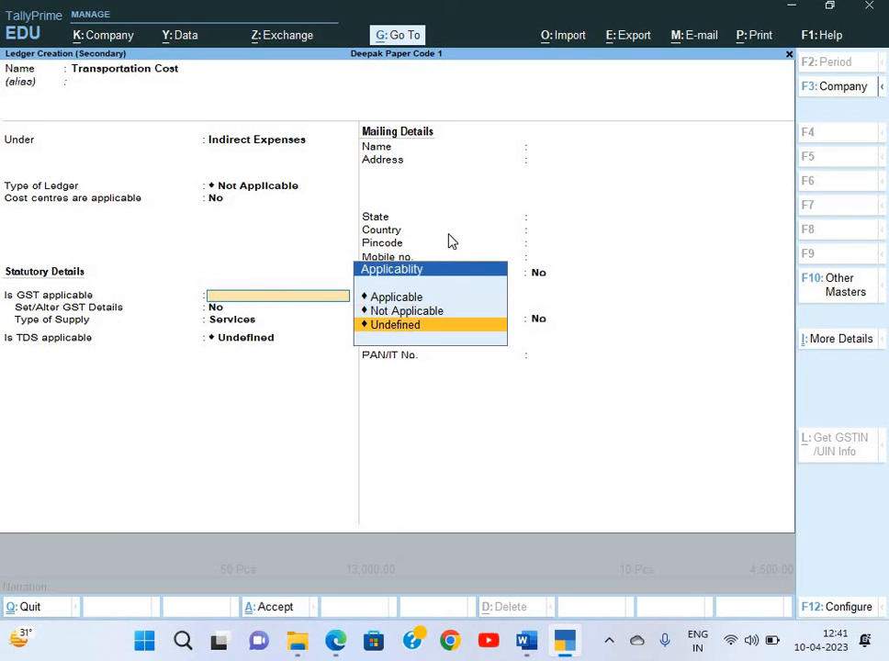
pyautogui.press('Up')
pyautogui.press('Return')
pyautogui.press('BackSpace')
pyautogui.press('Down')
pyautogui.press('Return')
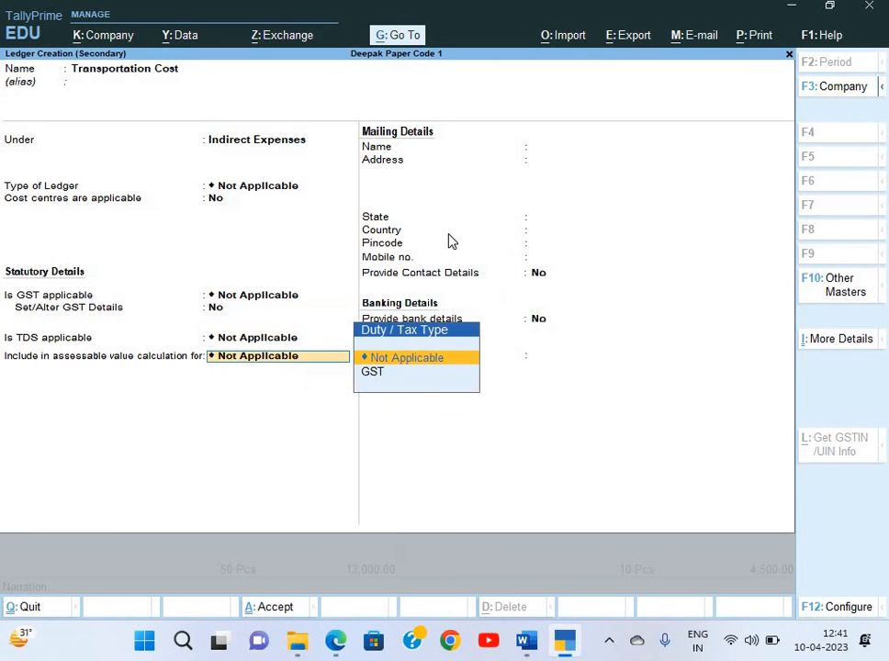
pyautogui.hotkey('ctrl', 'a')
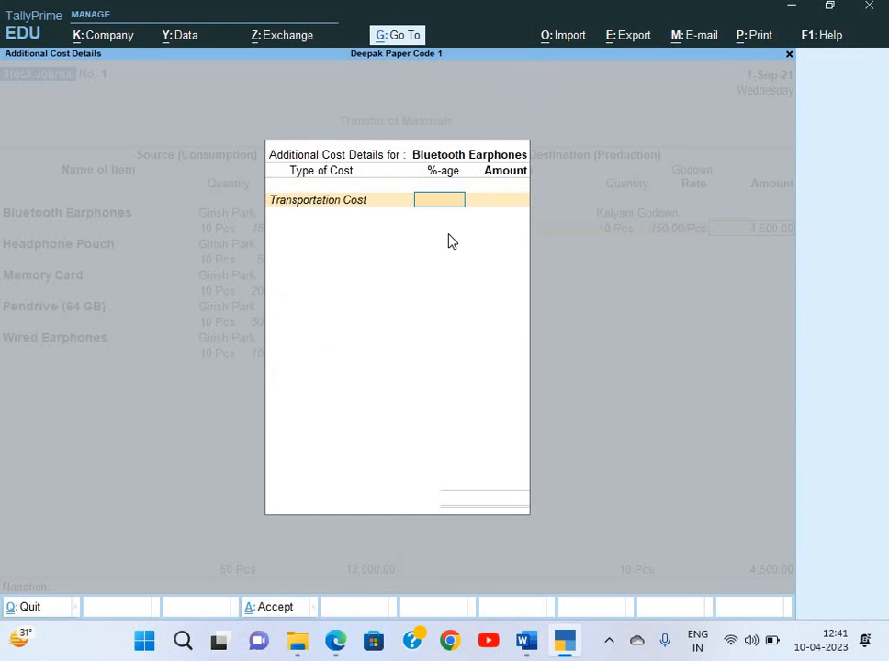
# Finish Bluetooth Earphones at 1% cost, then send 10 Pcs Headphone Pouch to Kalyani Godown with 1% Transportation Cost
pyautogui.write('1')
pyautogui.press('Return')
pyautogui.press('Return')
pyautogui.press('Return')
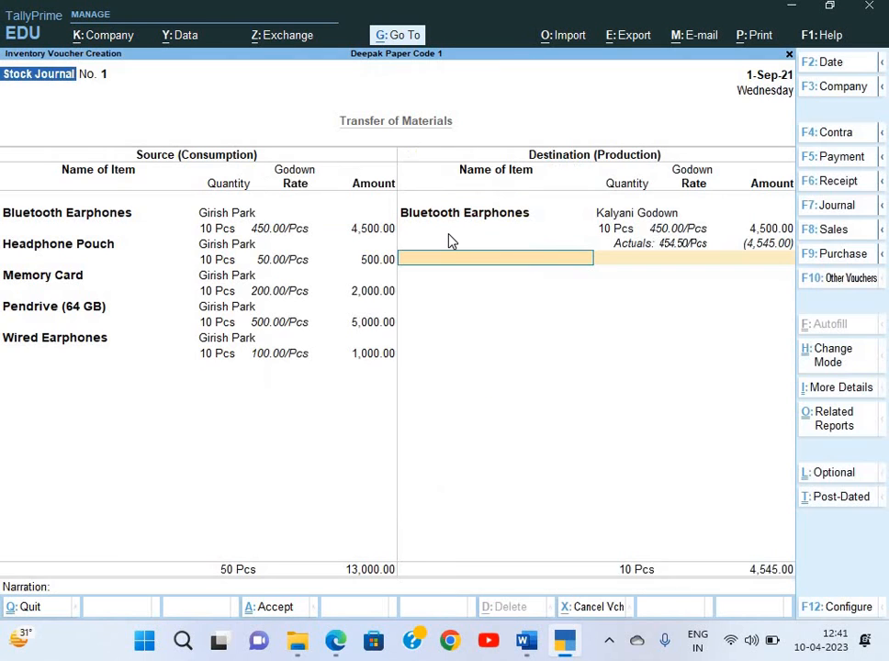
pyautogui.write('H')
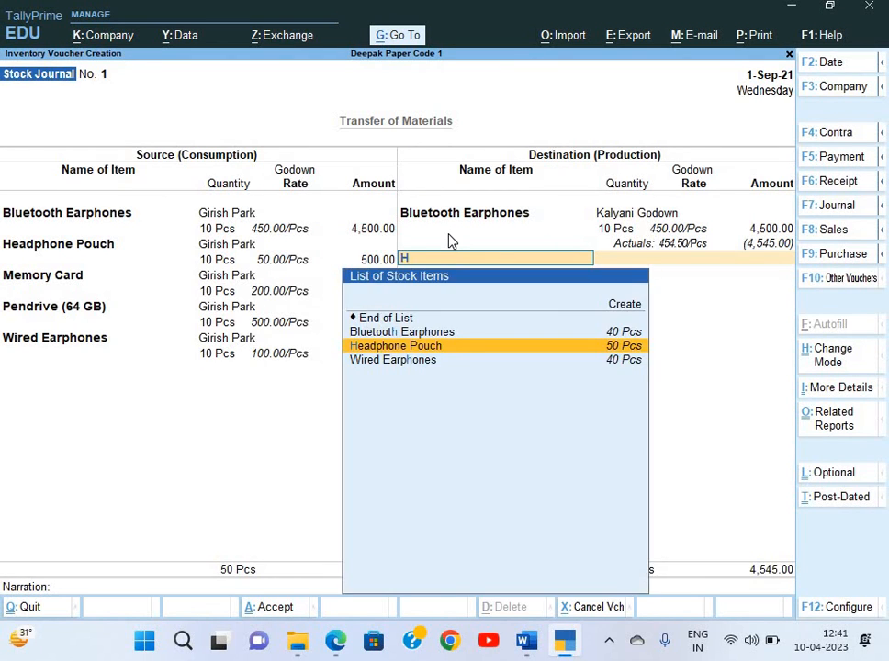
pyautogui.press('Return')
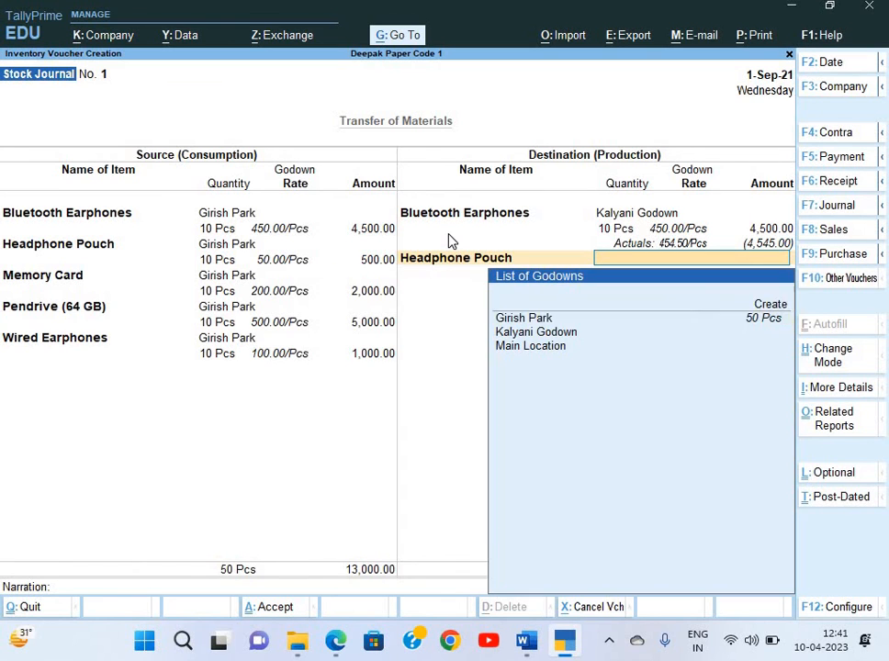
pyautogui.press('Down')
pyautogui.press('Return')
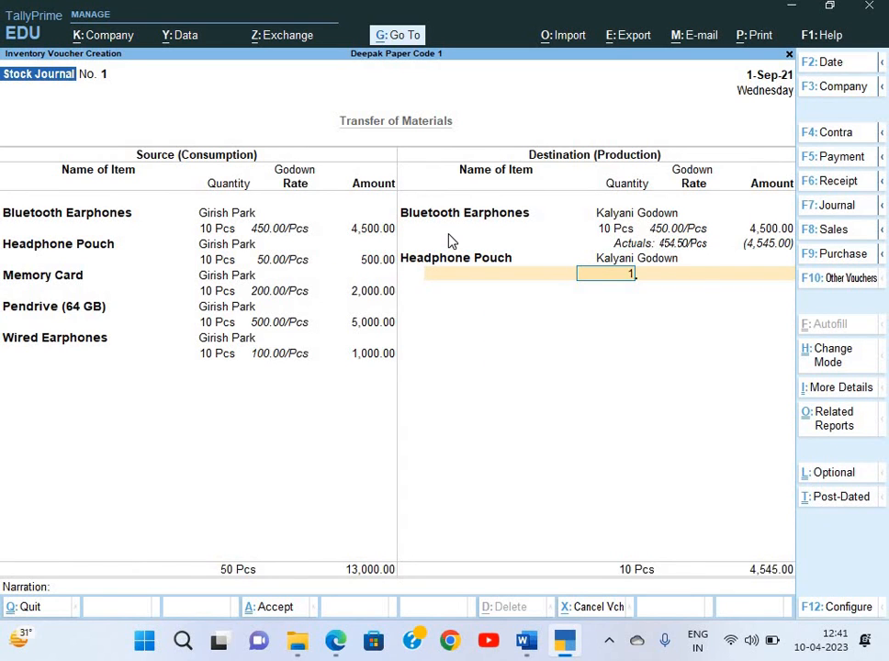
pyautogui.write('10')
pyautogui.press('Return')
pyautogui.press('Return')
pyautogui.press('Down')
pyautogui.press('Down')
pyautogui.press('Down')
pyautogui.press('Down')
pyautogui.press('Down')
pyautogui.press('Down')
pyautogui.press('Down')
pyautogui.press('Down')
pyautogui.press('Down')
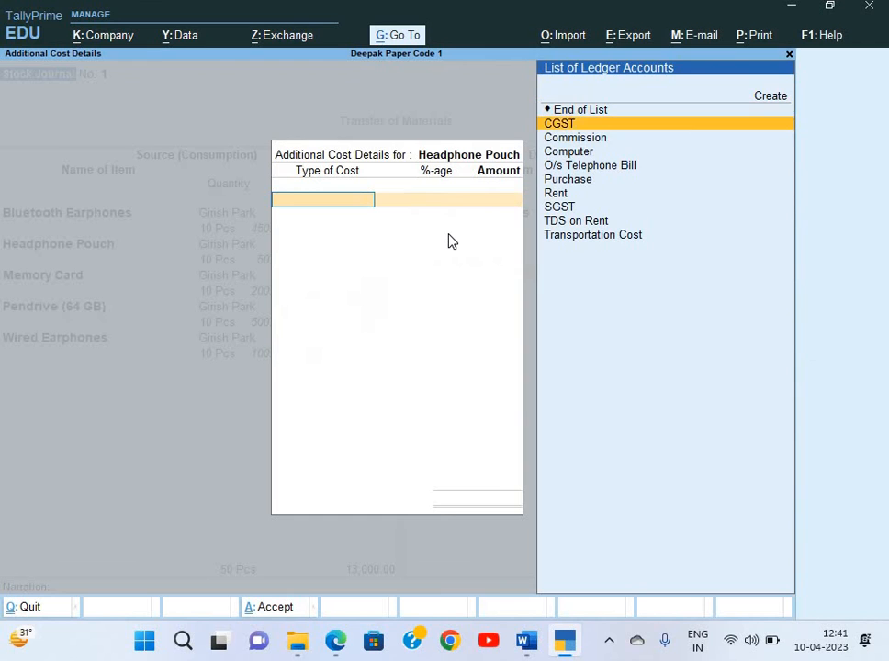
pyautogui.press('Return')
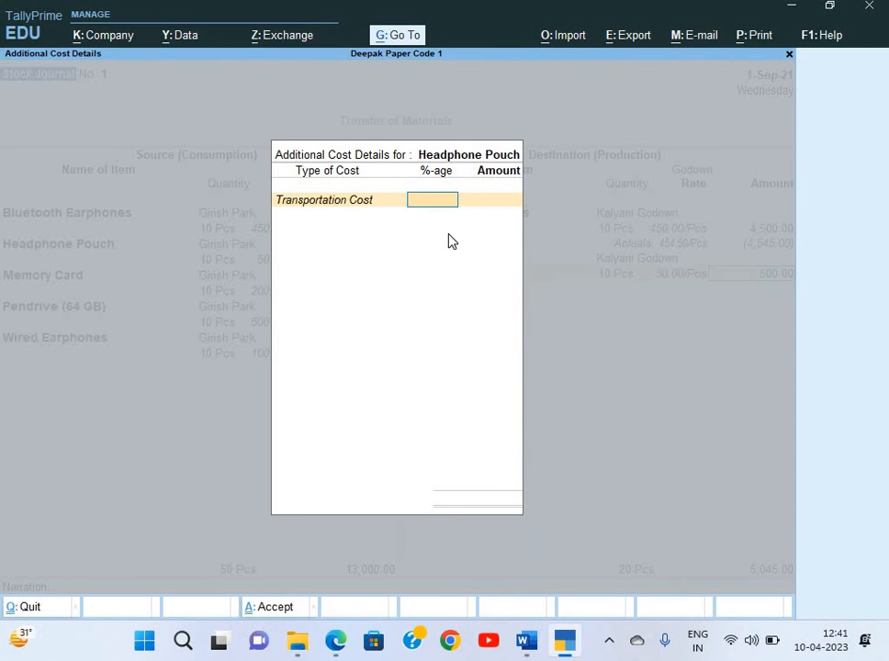
pyautogui.write('1')
pyautogui.press('Return')
pyautogui.press('Return')
pyautogui.press('Return')
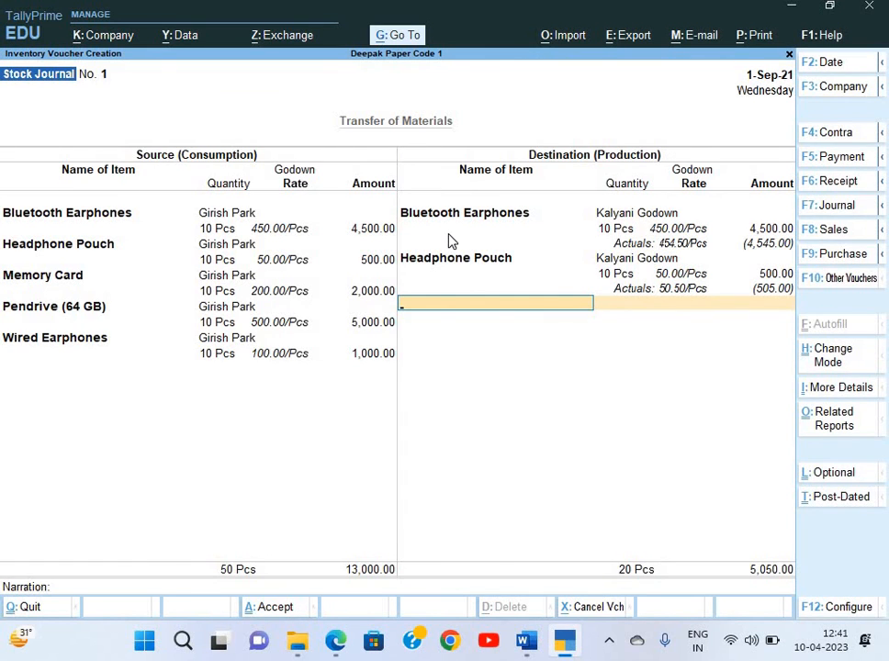
# Add 10 Pcs of Memory Card into Kalyani Godown with 1% Transportation Cost
pyautogui.write('Mem')
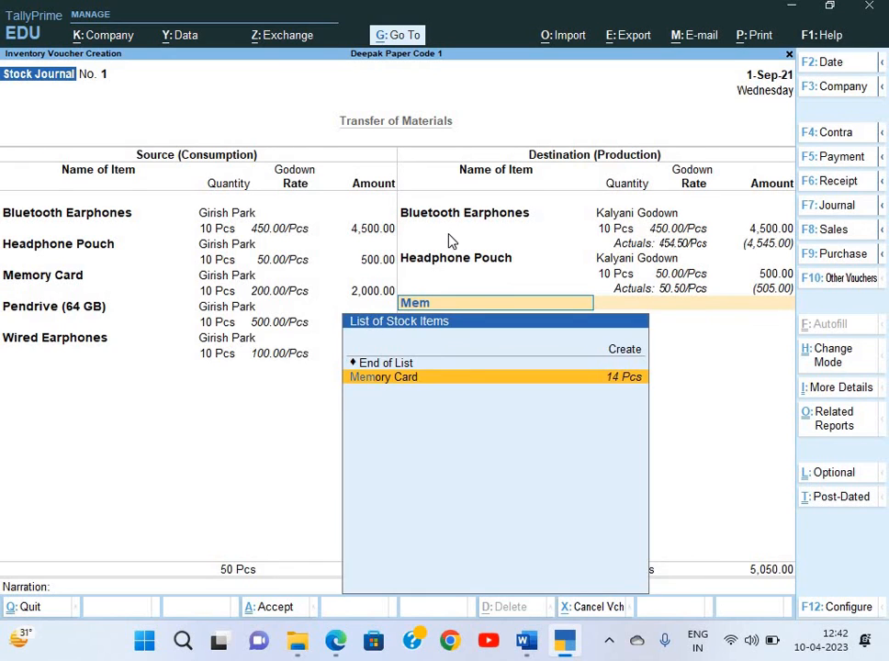
pyautogui.press('Return')
pyautogui.write('K')
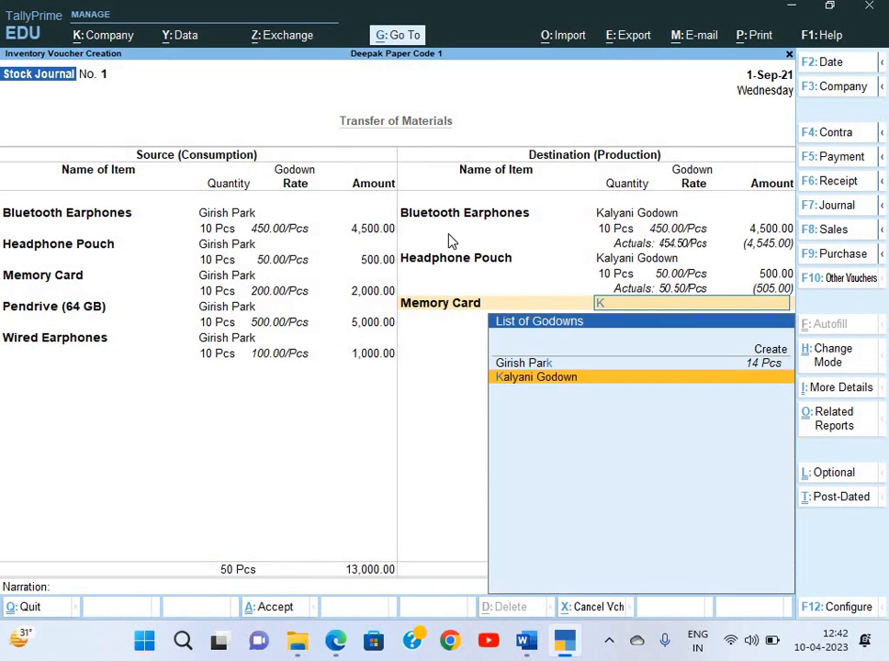
pyautogui.press('Return')
pyautogui.write('10')
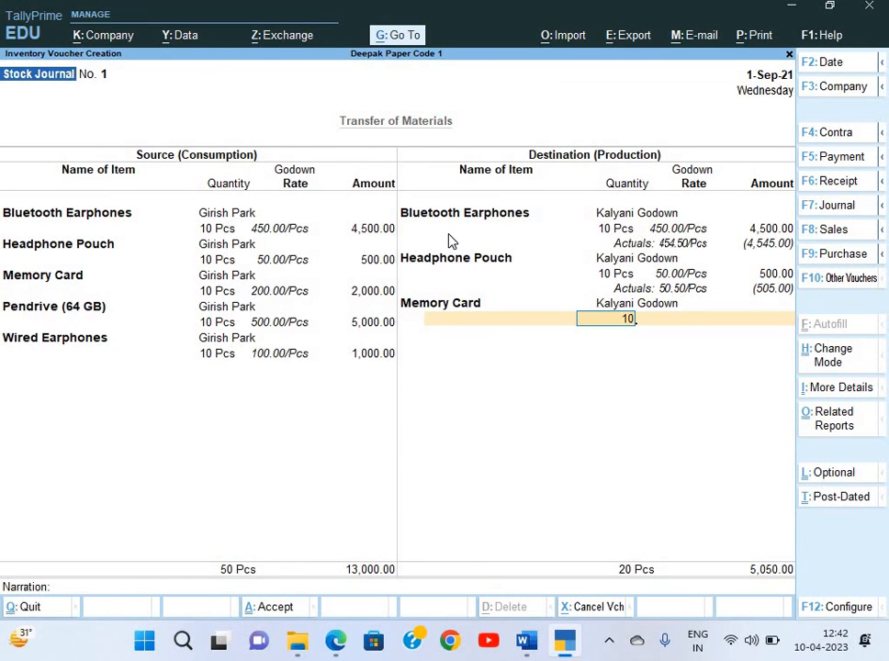
pyautogui.press('Return')
pyautogui.press('Return')
pyautogui.press('Return')
pyautogui.press('Down')
pyautogui.press('Down')
pyautogui.press('Down')
pyautogui.press('Down')
pyautogui.press('Down')
pyautogui.press('Down')
pyautogui.press('Down')
pyautogui.press('Down')
pyautogui.press('Down')
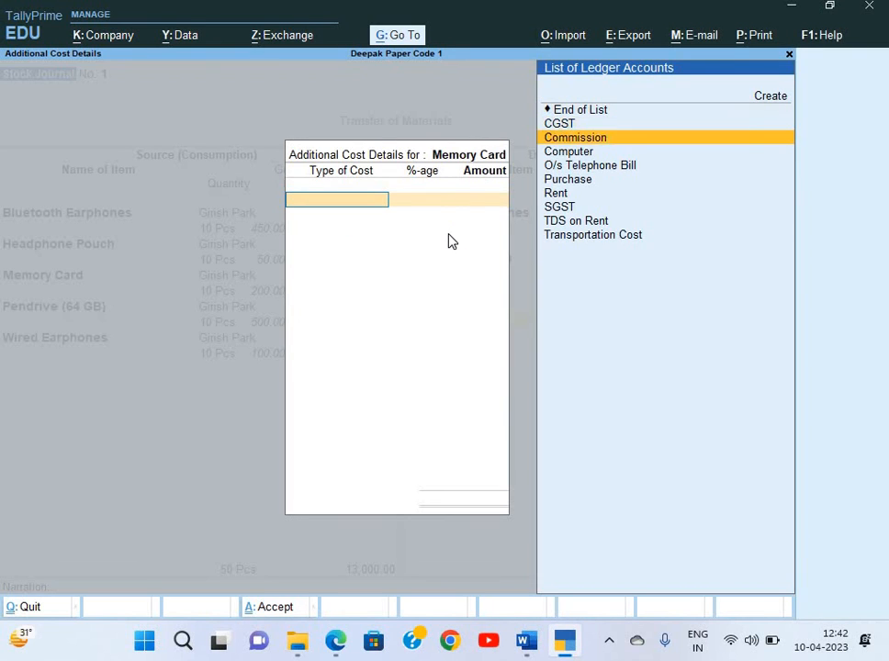
pyautogui.press('Return')
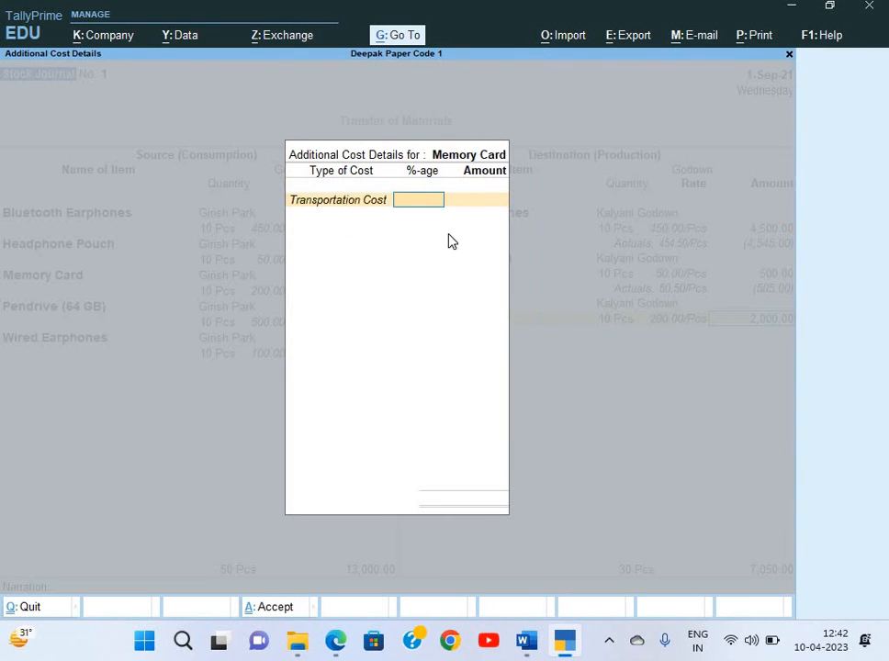
pyautogui.write('1')
pyautogui.press('Return')
pyautogui.press('Return')
pyautogui.press('Return')
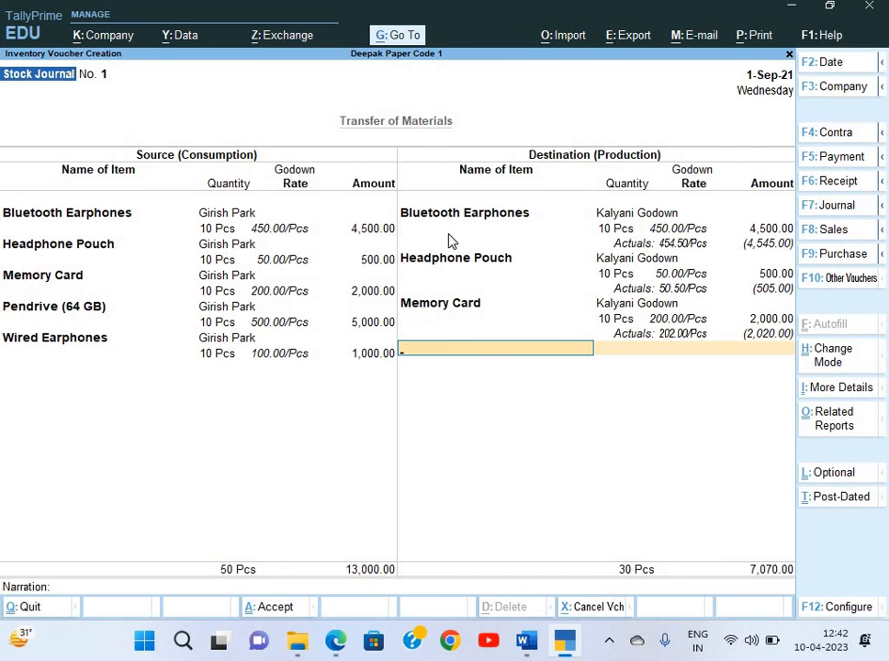
# Add 10 Pcs of Pendrive (64 GB) at 500.00 into Kalyani Godown with 1% Transportation Cost
pyautogui.write('Pe')
pyautogui.press('Return')
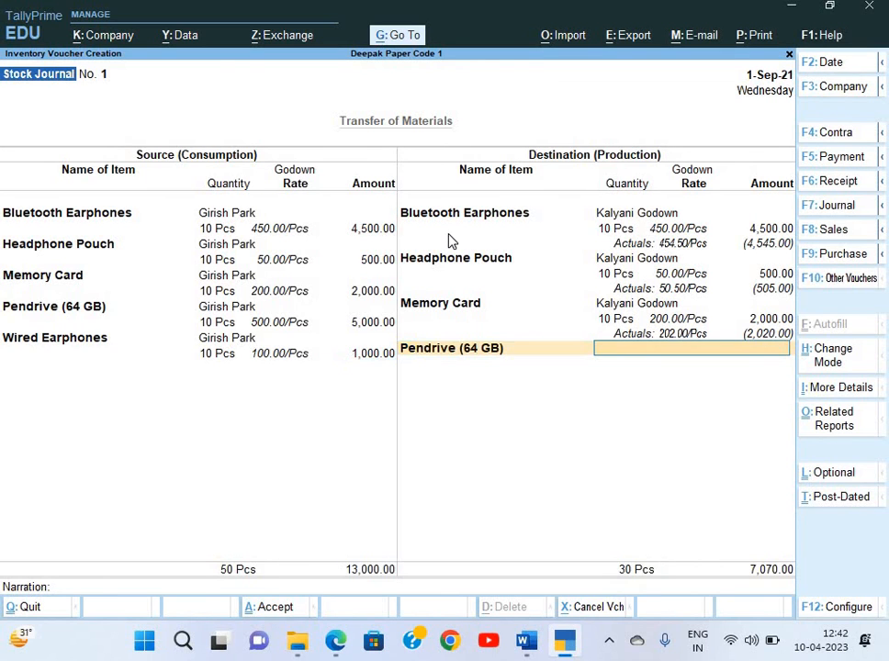
pyautogui.press('Down')
pyautogui.press('Down')
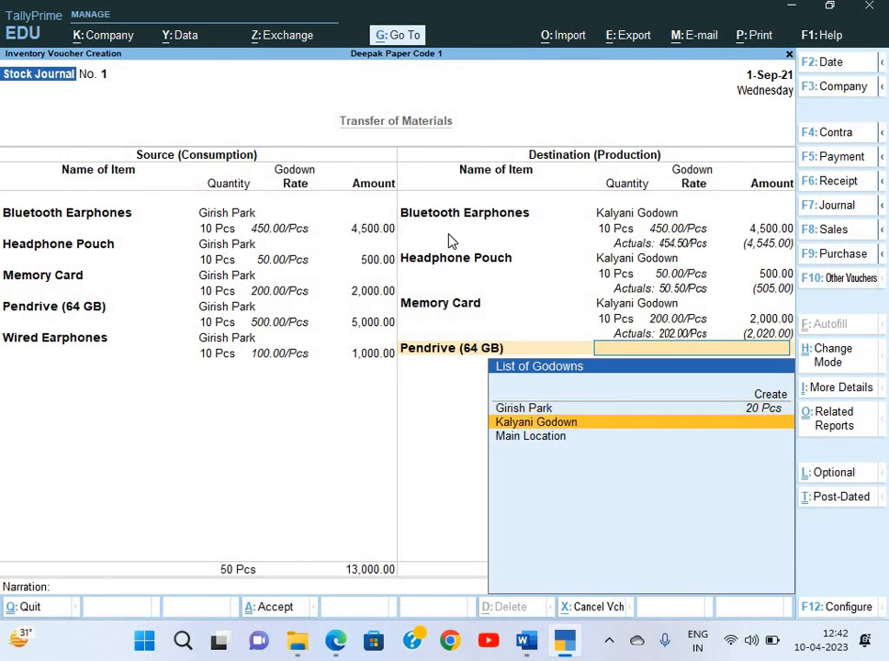
pyautogui.press('Return')
pyautogui.write('10')
pyautogui.press('Return')
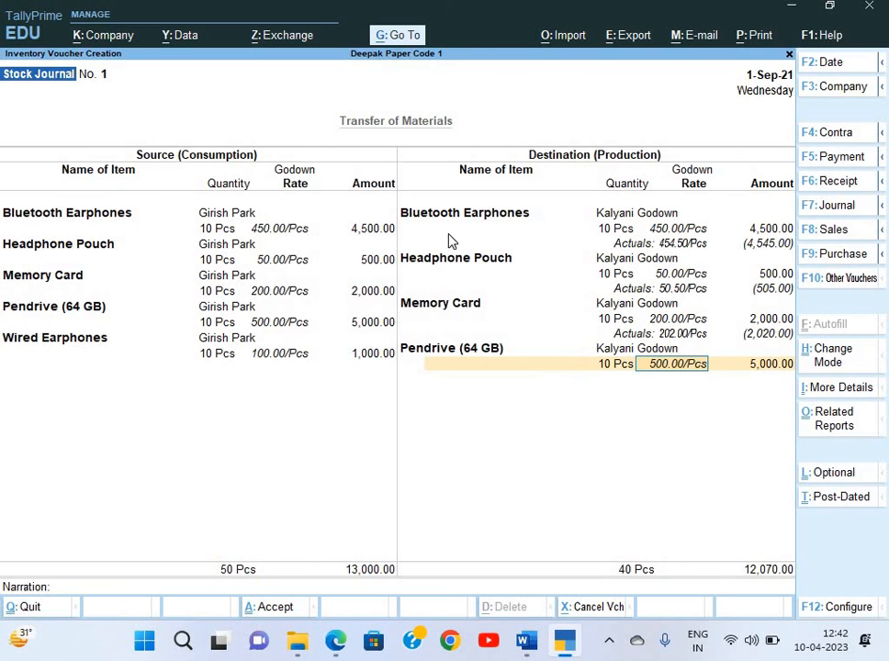
pyautogui.press('Return')
pyautogui.press('Return')
pyautogui.press('Down')
pyautogui.press('Down')
pyautogui.press('Down')
pyautogui.press('Down')
pyautogui.press('Down')
pyautogui.press('Down')
pyautogui.press('Down')
pyautogui.press('Down')
pyautogui.press('Down')
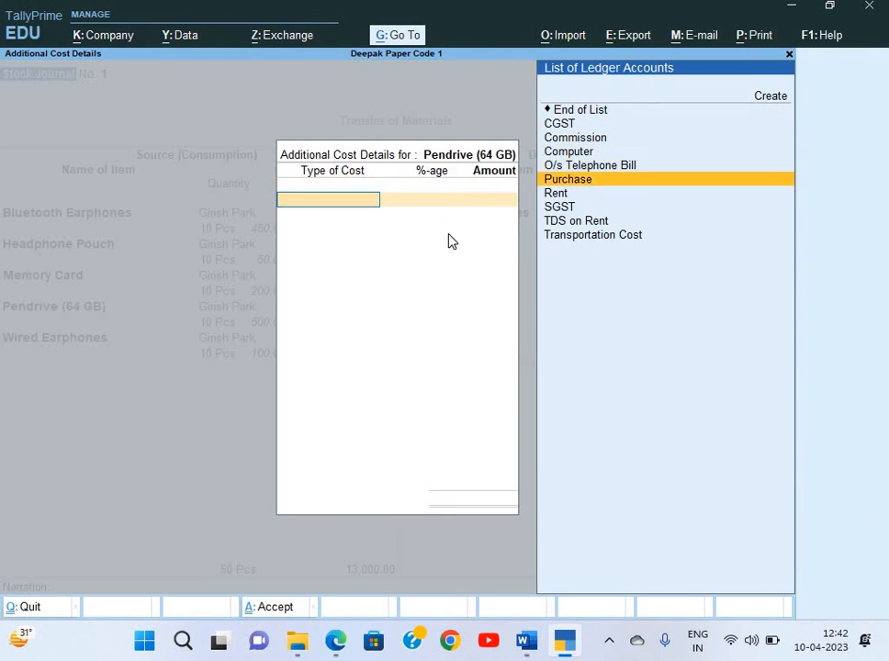
pyautogui.press('Return')
pyautogui.write('1')
pyautogui.press('Return')
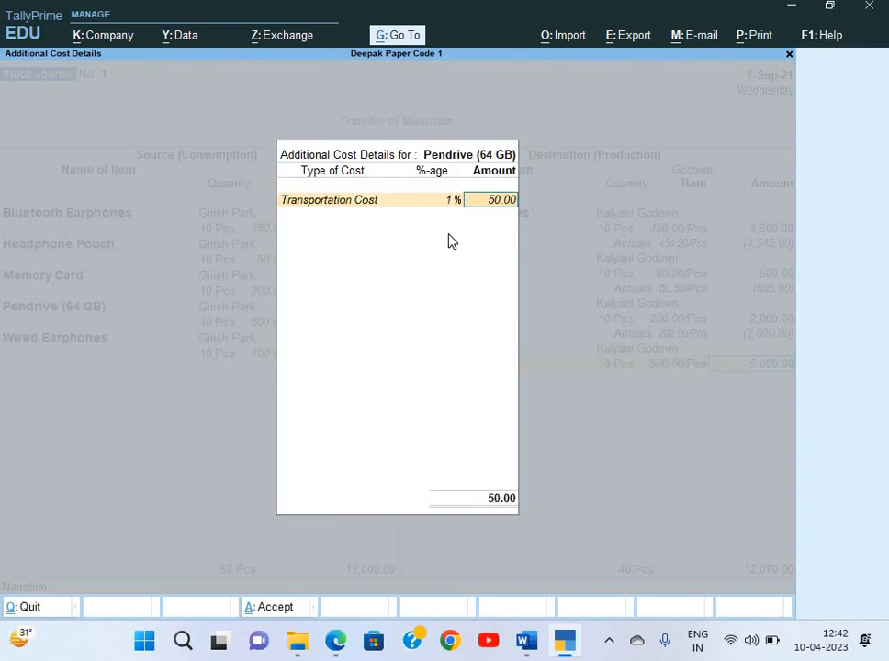
pyautogui.press('Return')
pyautogui.press('Return')
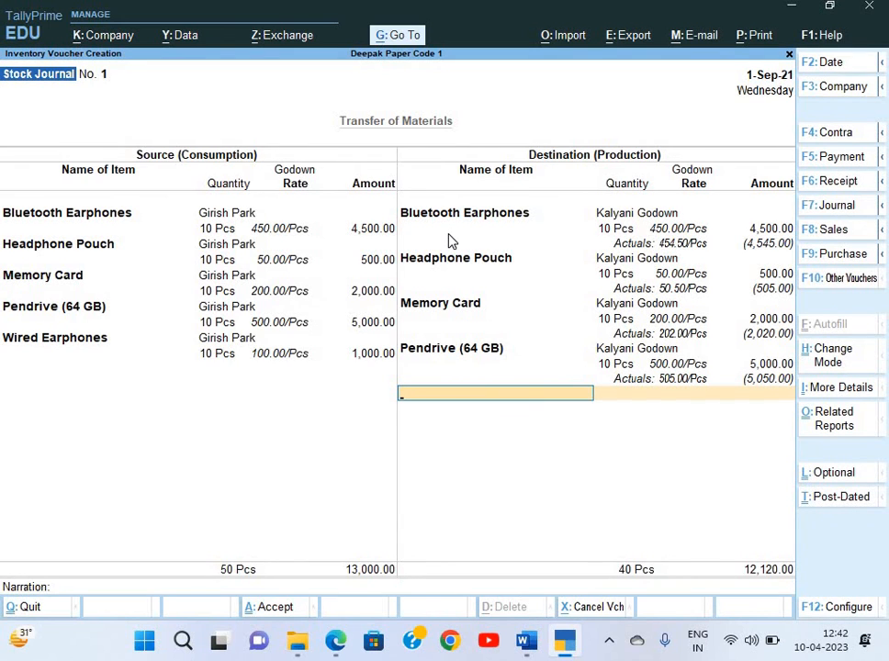
# Add 10 Pcs of Wired Earphones at 100.00 into Kalyani Godown with 1% Transportation Cost
pyautogui.write('Wi')
pyautogui.press('Return')
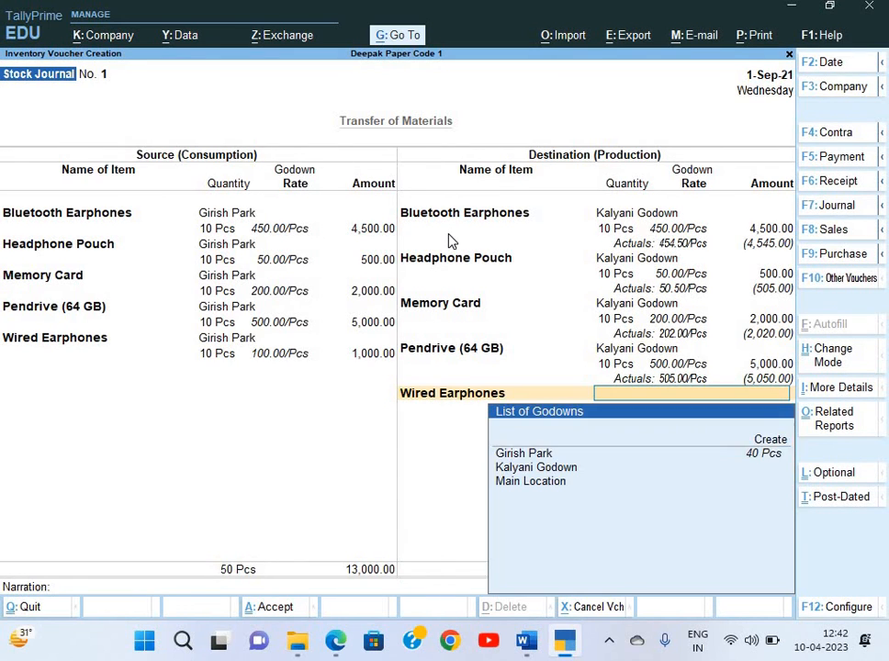
pyautogui.press('Down')
pyautogui.press('Return')
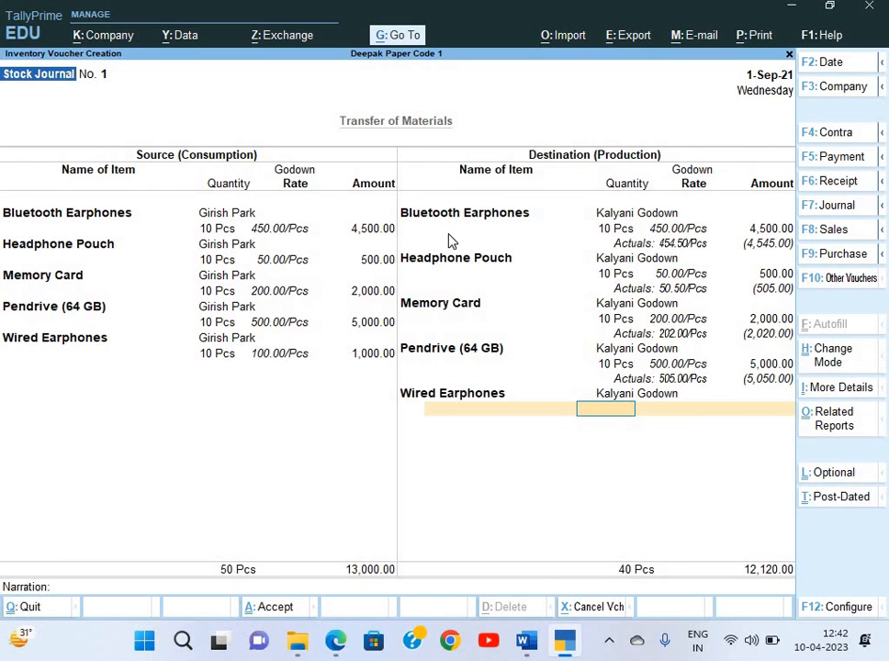
pyautogui.write('10')
pyautogui.press('Return')
pyautogui.press('Return')
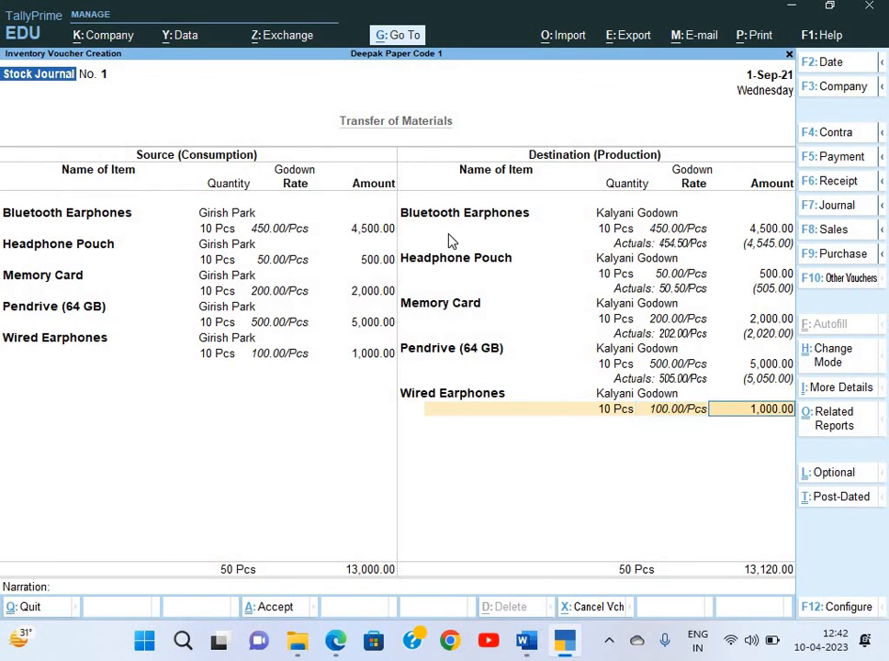
pyautogui.press('Return')
pyautogui.press('Down')
pyautogui.press('Down')
pyautogui.press('Down')
pyautogui.press('Down')
pyautogui.press('Down')
pyautogui.press('Down')
pyautogui.press('Down')
pyautogui.press('Down')
pyautogui.press('Down')
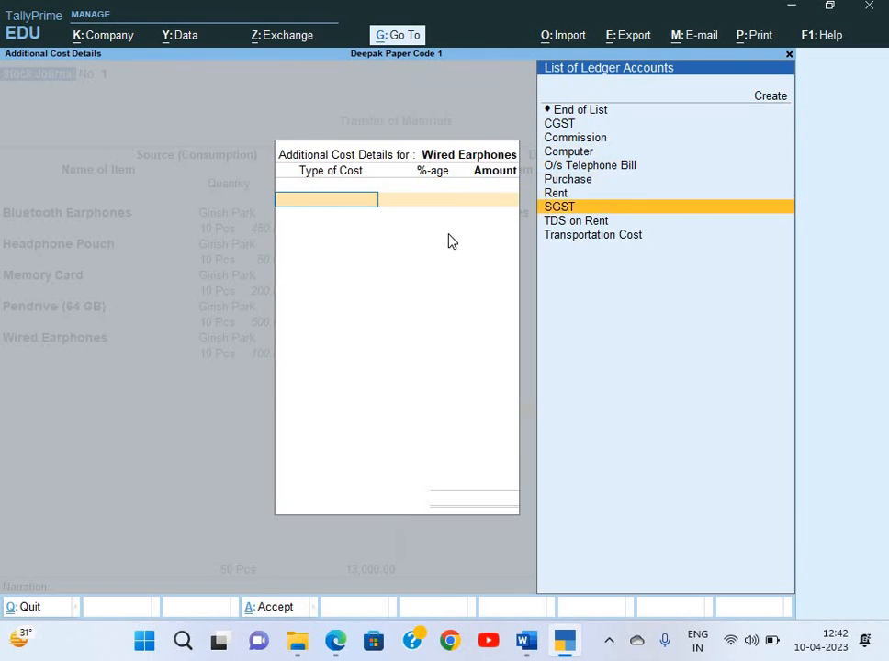
pyautogui.press('Return')
pyautogui.write('1')
pyautogui.press('Return')
pyautogui.press('Return')
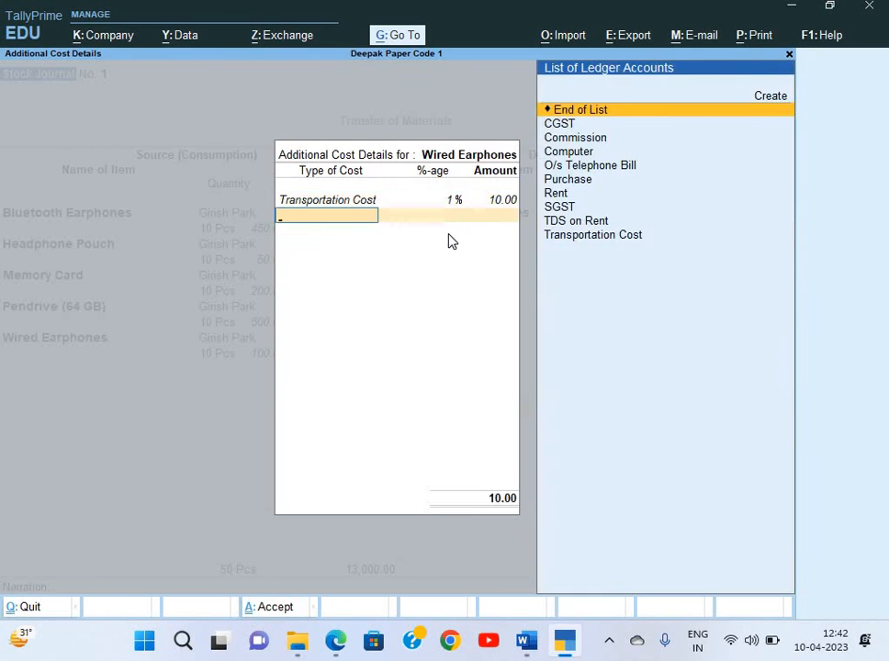
pyautogui.press('Return')
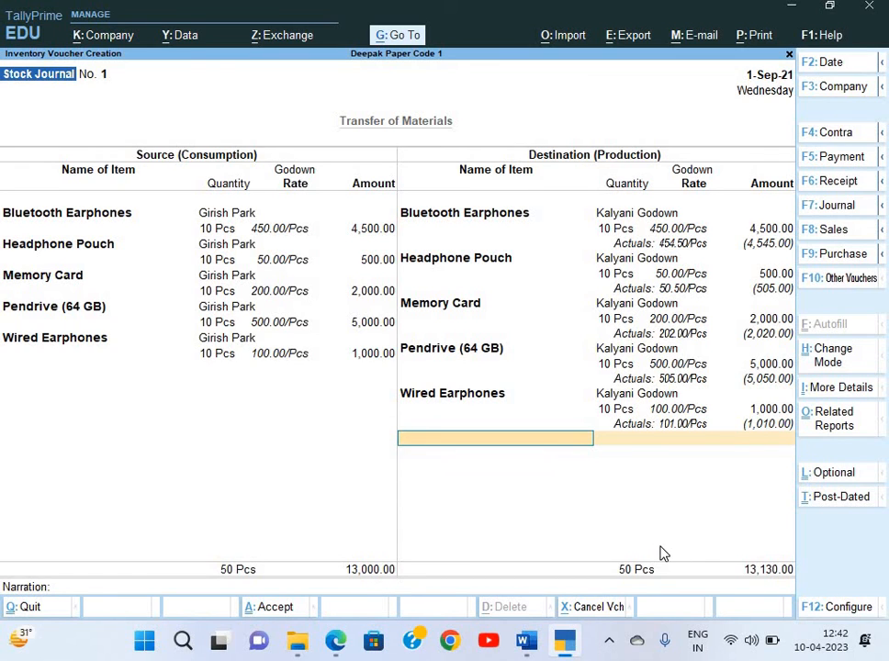
# Save the godown stock journal with narration 'Being goods transfer' and switch to the Word question sheet
pyautogui.press('Return')
pyautogui.write('Bein')
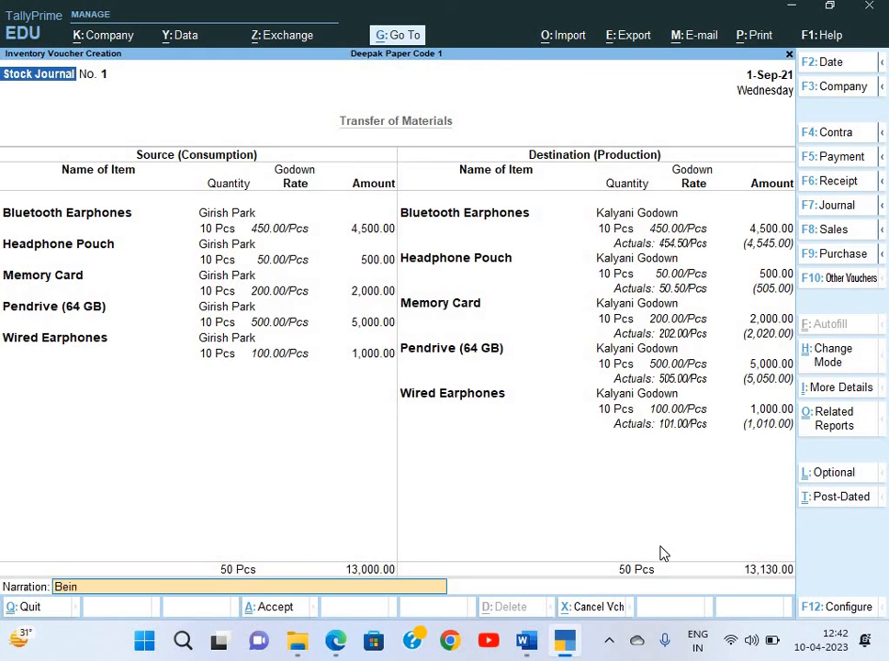
pyautogui.write('g transport')
pyautogui.press('BackSpace')
pyautogui.press('BackSpace')
pyautogui.press('BackSpace')
pyautogui.press('BackSpace')
pyautogui.press('BackSpace')
pyautogui.press('BackSpace')
pyautogui.write('goods transfer')
pyautogui.press('Return')
pyautogui.hotkey('alt', 'Tab')
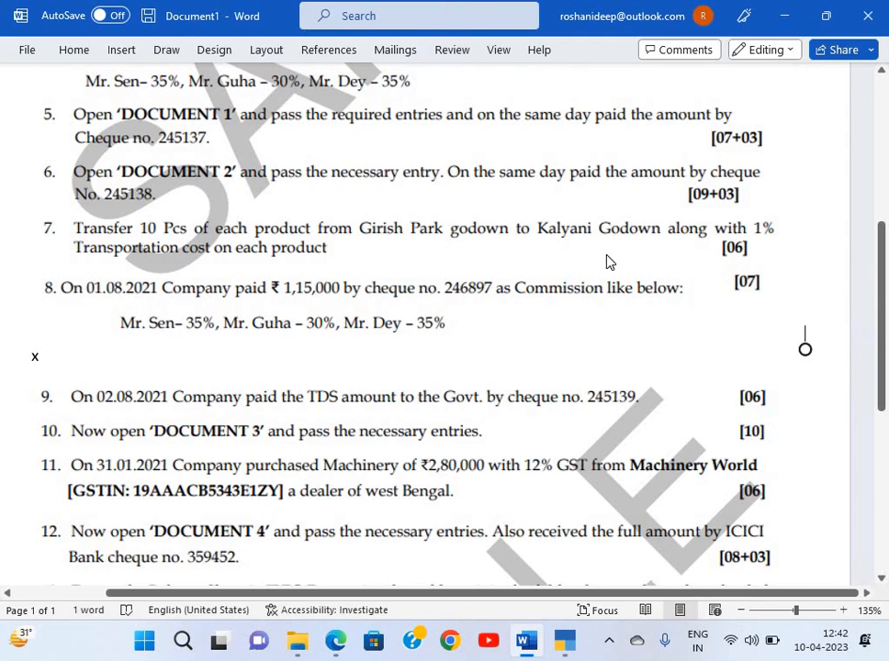
# Back in TallyPrime, start a new Payment voucher from the Gateway of Tally
pyautogui.hotkey('alt', 'Tab')
pyautogui.press('Escape')
pyautogui.press('Escape')
pyautogui.press('n')
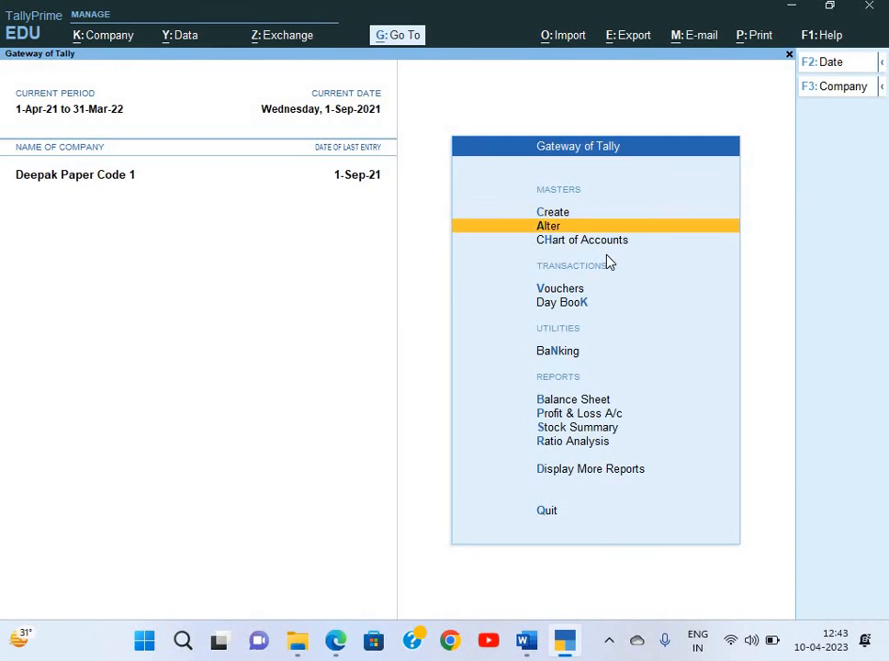
pyautogui.press('Down')
pyautogui.press('Down')
pyautogui.press('Return')
pyautogui.press('F5')
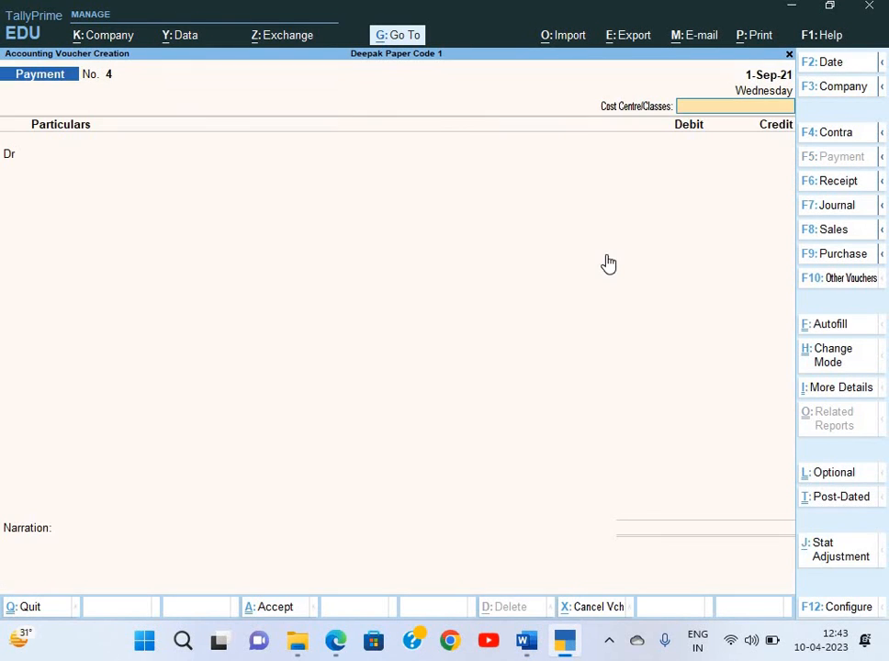
pyautogui.press('Return')
# Debit Transportation Cost 130.00 and credit Cash in the payment voucher
pyautogui.write('tr')
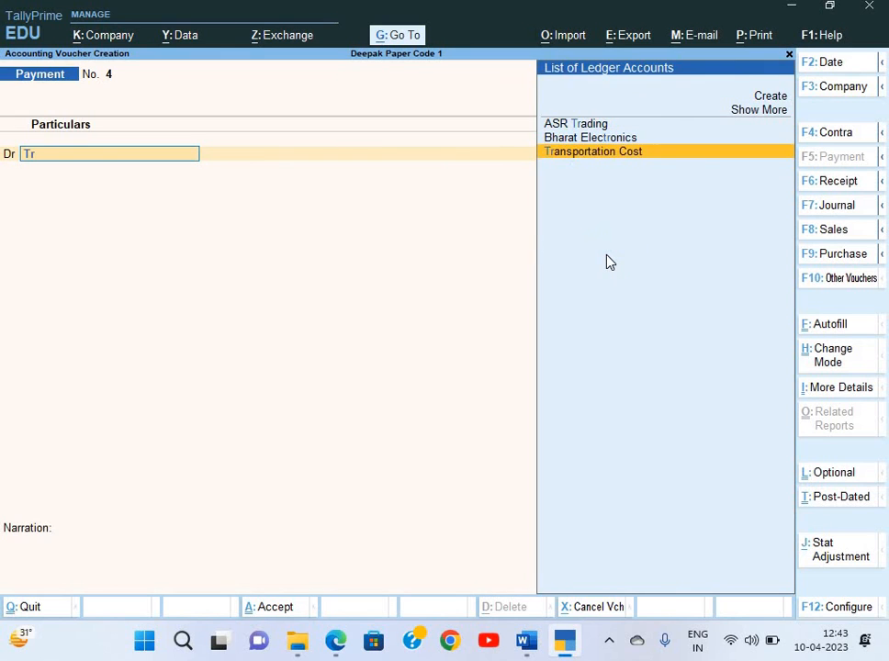
pyautogui.press('Return')
pyautogui.write('130')
pyautogui.press('Return')
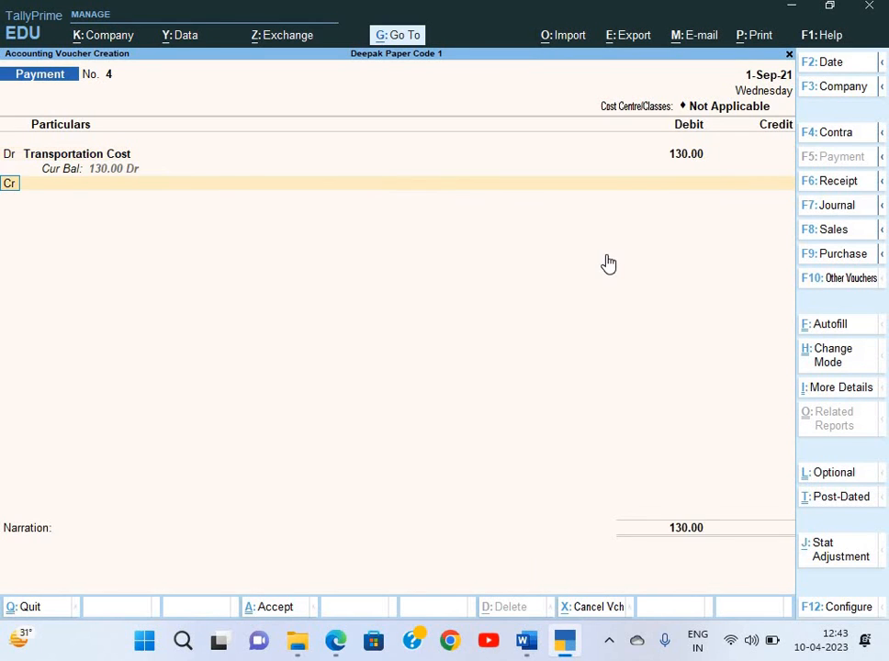
pyautogui.press('Down')
pyautogui.press('Down')
pyautogui.press('Down')
pyautogui.press('Down')
pyautogui.press('Up')
pyautogui.press('Return')
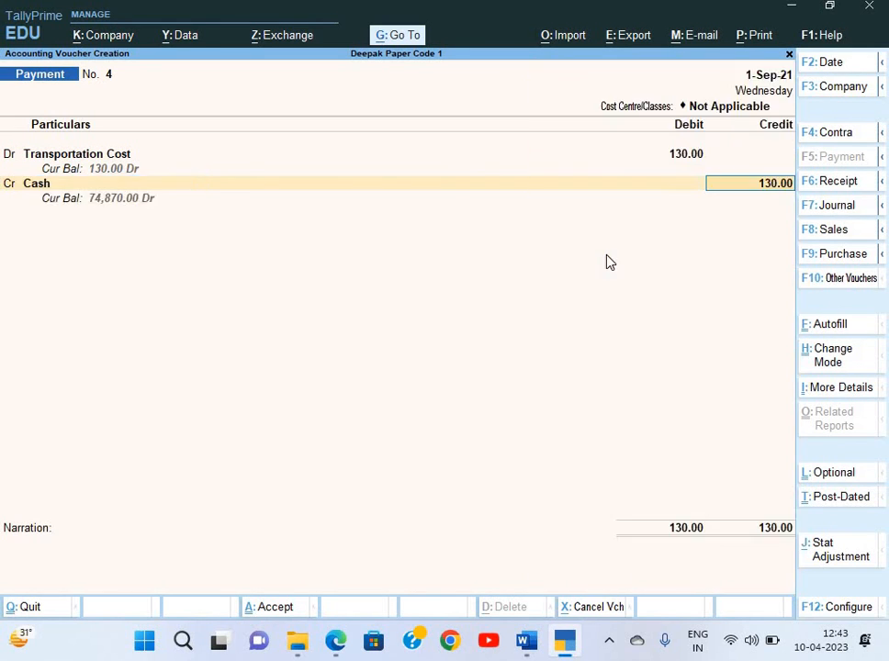
pyautogui.press('Return')
# Add narration 'Being payment made', save the voucher, and return to the Word sheet
pyautogui.write('Be')
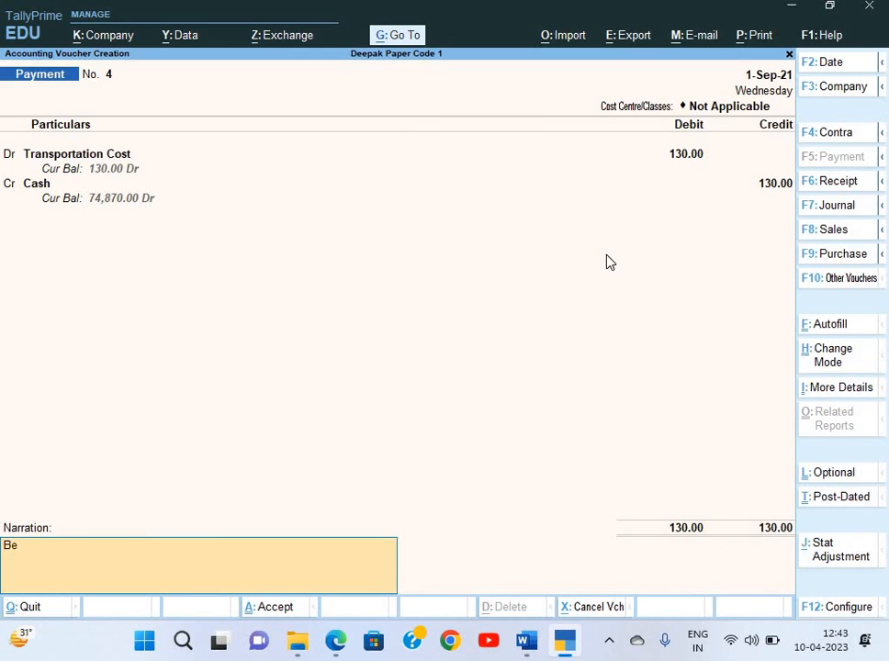
pyautogui.write('ing payment made')
pyautogui.press('Return')
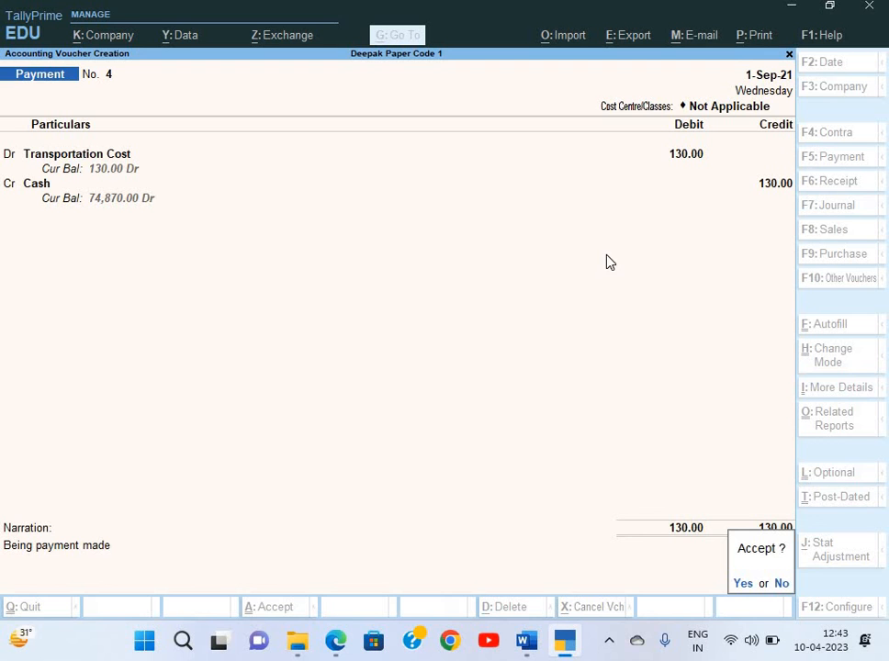
pyautogui.press('Return')
pyautogui.hotkey('alt', 'Tab')
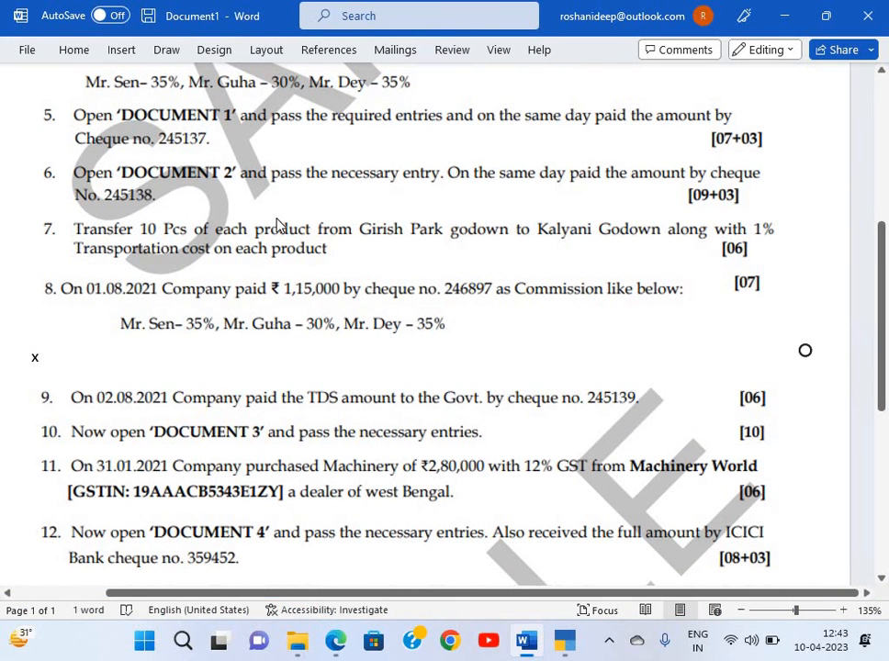
# Review the ASR Trading rent receipt (Document 2) in the PDF, then return to TallyPrime's main menu
pyautogui.hotkey('alt', 'Tab')
pyautogui.hotkey('alt', 'Tab')
pyautogui.hotkey('alt', 'Tab')
pyautogui.press('Tab')
pyautogui.scroll(2, 707, 189)
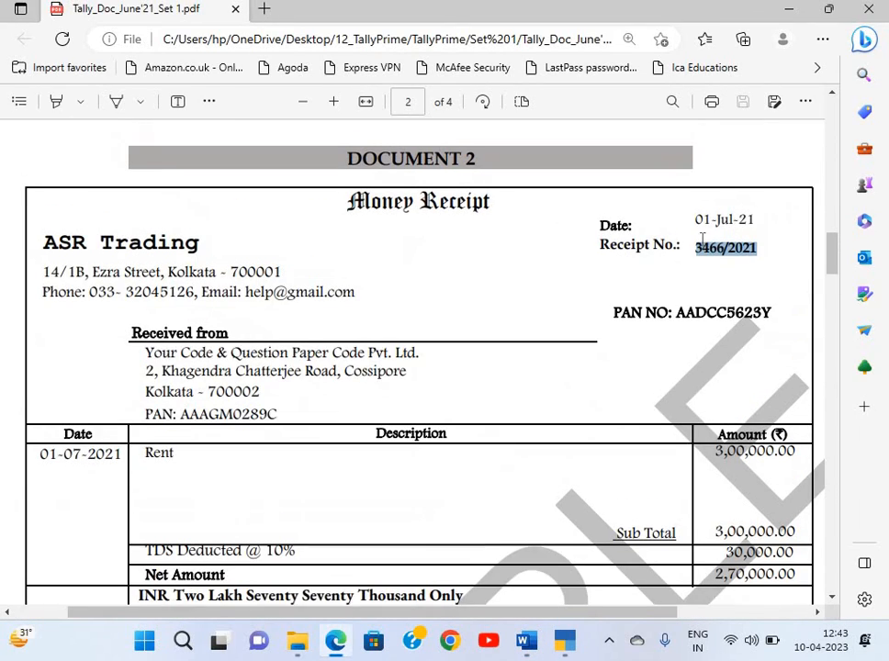
pyautogui.hotkey('alt', 'Tab')
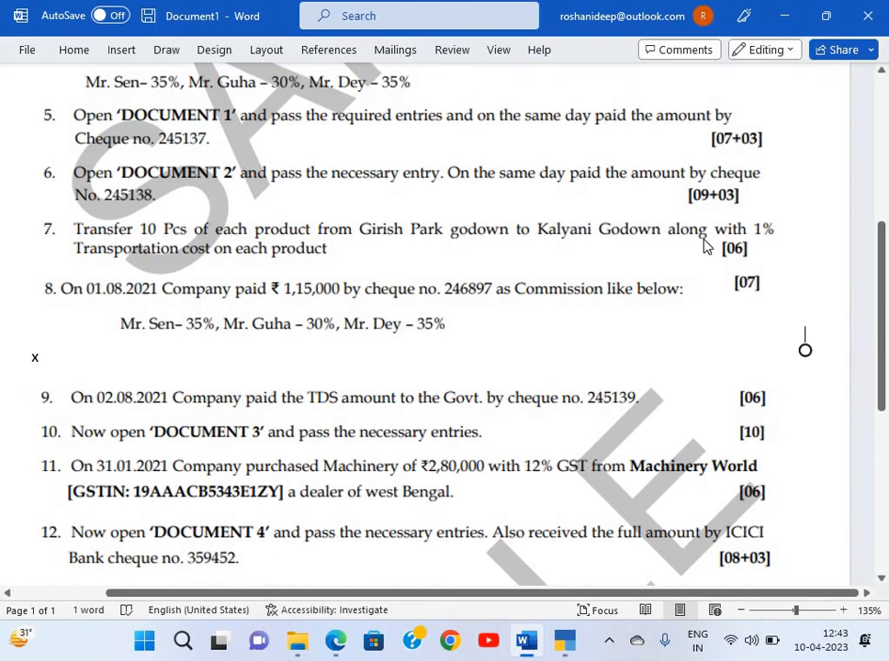
pyautogui.hotkey('alt', 'Tab')
pyautogui.press('Escape')
pyautogui.press('Escape')
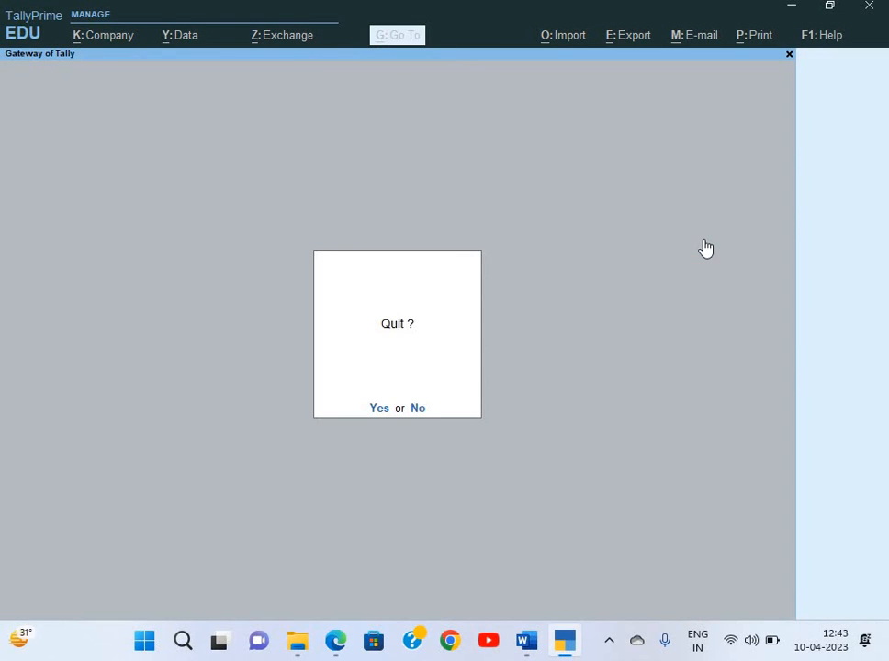
# Open the Day Book for the period 1-Apr-21 to 1-Sep-21
pyautogui.press('n')
pyautogui.press('k')
pyautogui.press('F2')
pyautogui.press('Return')
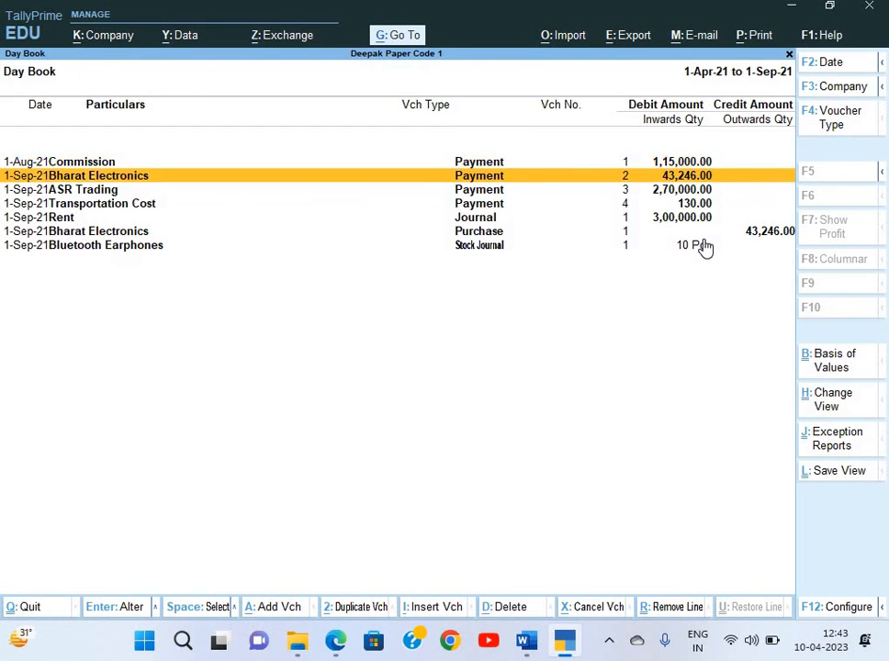
# Re-date the 3,00,000 Rent journal with 30,000 TDS on Rent to 1-Jul-21
pyautogui.press('Down')
pyautogui.press('Down')
pyautogui.press('Down')
pyautogui.press('Return')
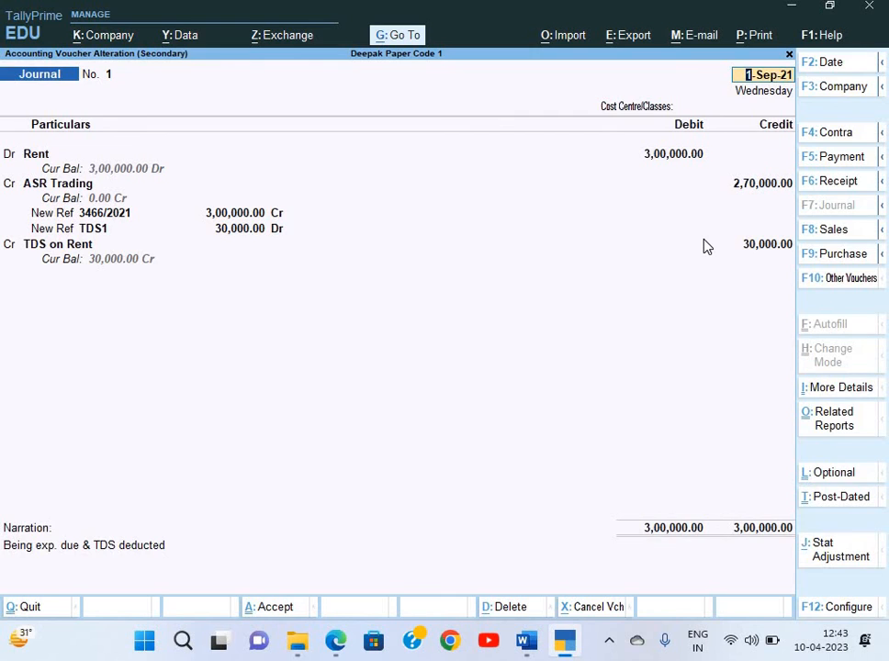
pyautogui.press('F2')
pyautogui.write('1-')
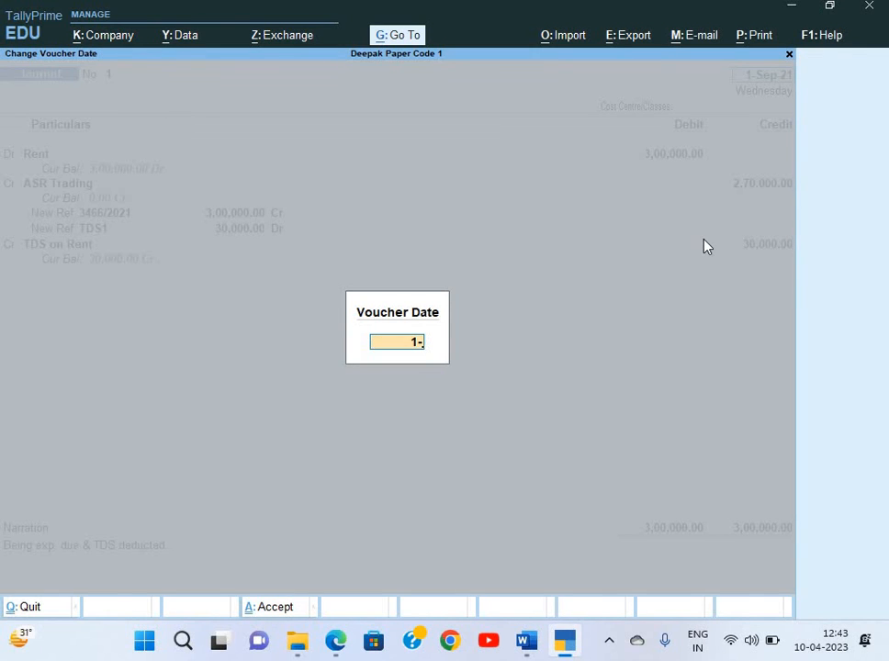
pyautogui.write('7')
pyautogui.press('Return')
pyautogui.press('Return')
pyautogui.press('Return')
pyautogui.press('Return')
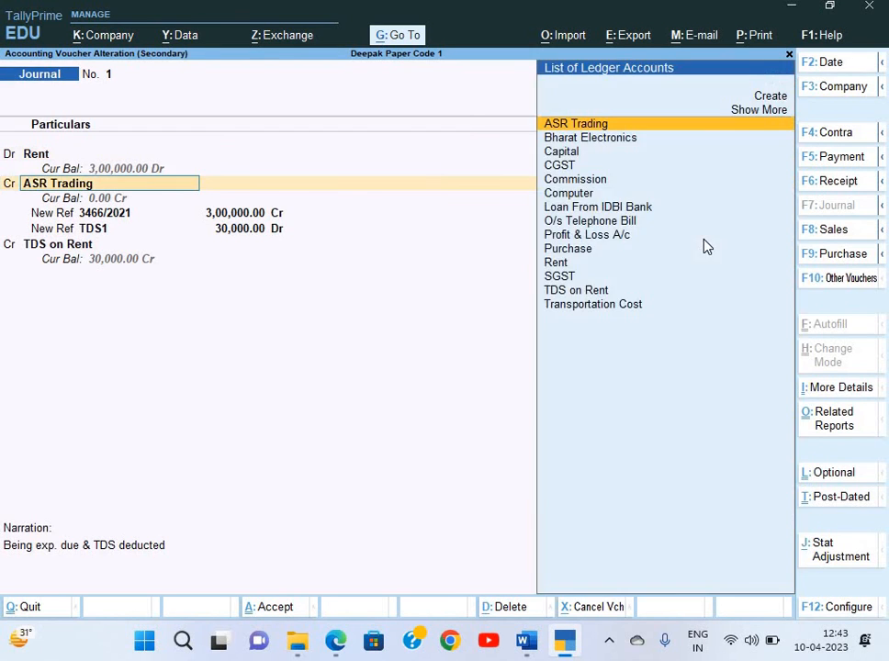
pyautogui.press('Return')
pyautogui.press('Return')
pyautogui.press('Return')
pyautogui.press('Return')
pyautogui.press('Return')
pyautogui.press('Return')
pyautogui.press('Return')
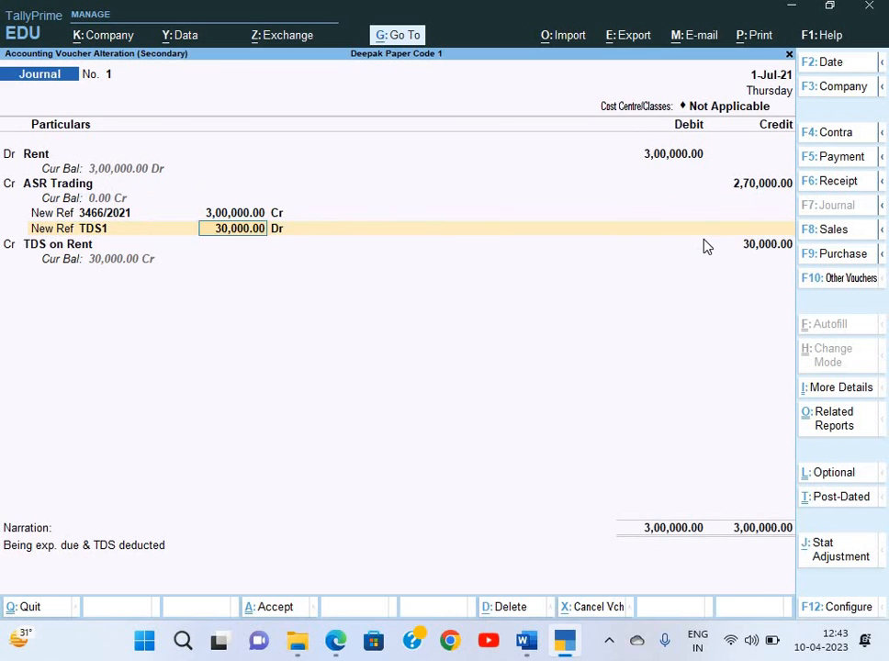
pyautogui.press('Return')
pyautogui.press('Return')
pyautogui.press('Return')
pyautogui.press('Return')
pyautogui.press('Return')
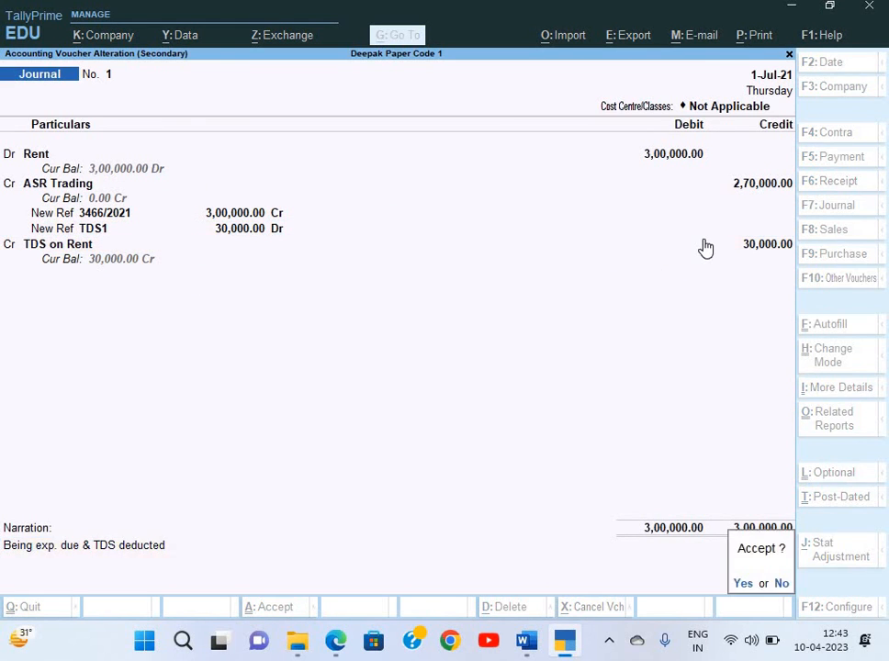
pyautogui.press('Return')
pyautogui.press('Up')
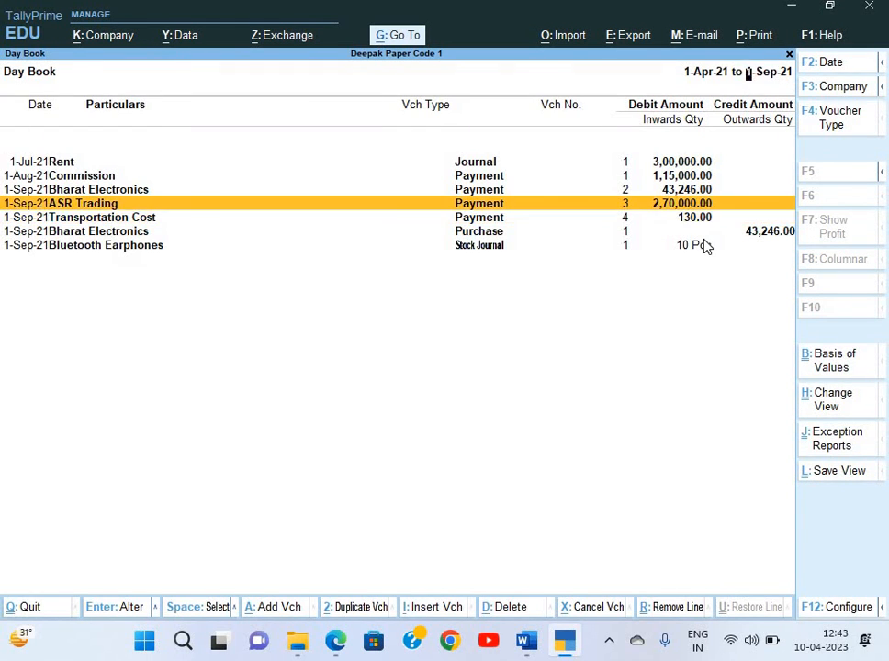
pyautogui.press('Return')
# Re-date the 2,70,000 ASR Trading HDFC payment and its cheque date to 1-Jul-21
pyautogui.press('F2')
pyautogui.write('1-7')
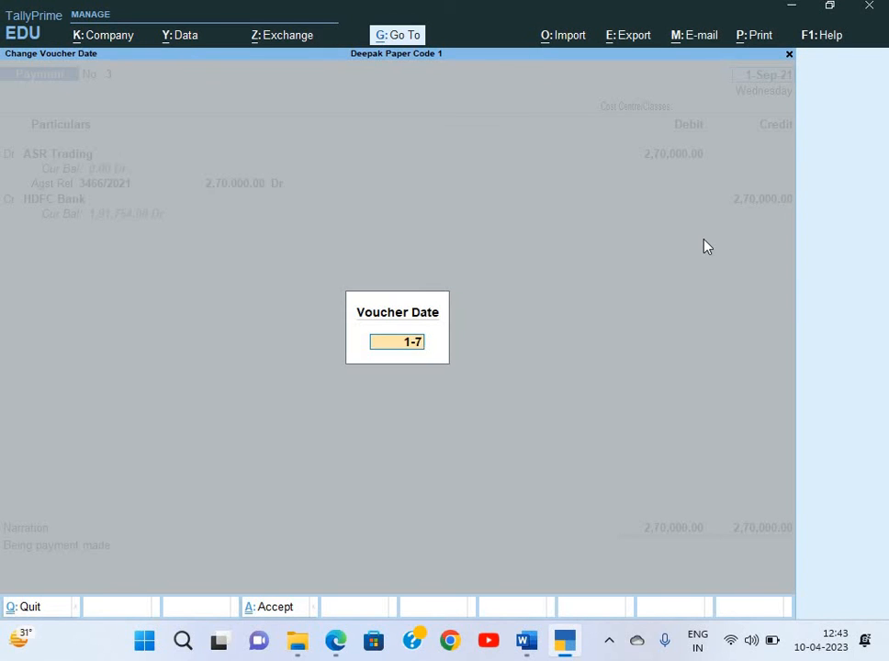
pyautogui.press('Return')
pyautogui.press('Return')
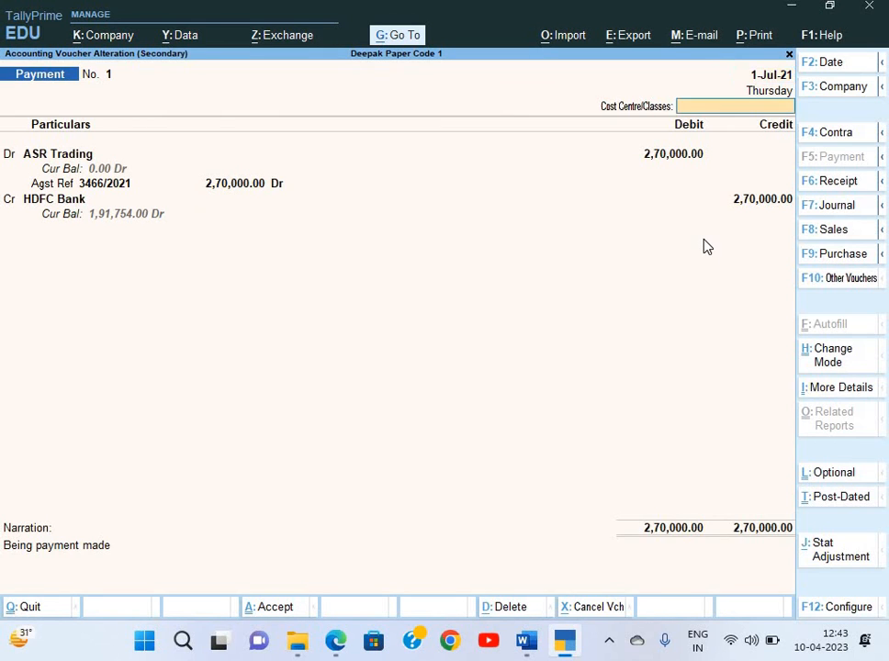
pyautogui.press('Return')
pyautogui.press('Return')
pyautogui.press('Return')
pyautogui.press('Return')
pyautogui.press('Return')
pyautogui.press('Return')
pyautogui.press('Return')
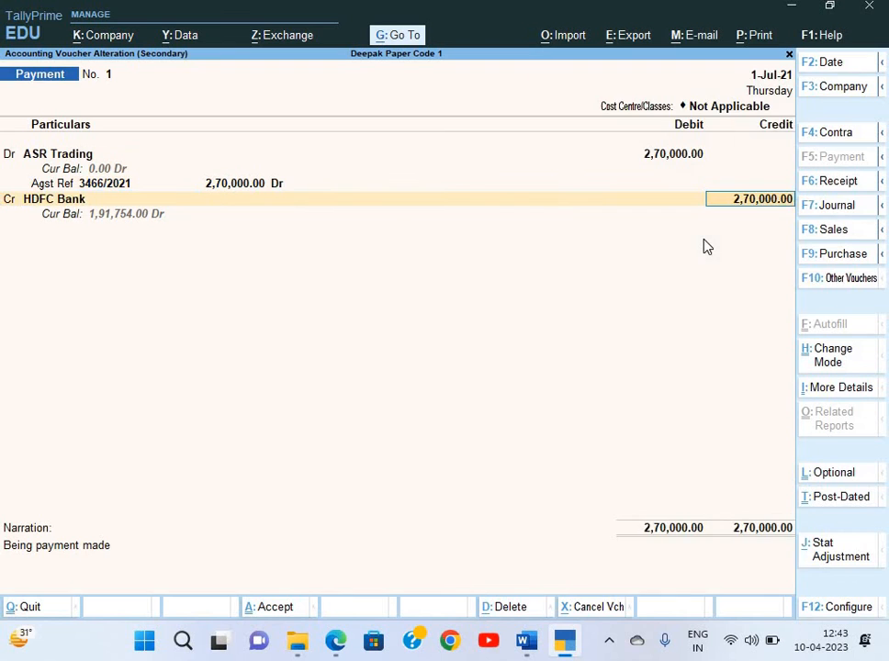
pyautogui.press('Return')
pyautogui.press('Return')
pyautogui.press('Return')
pyautogui.press('Return')
pyautogui.write('1')
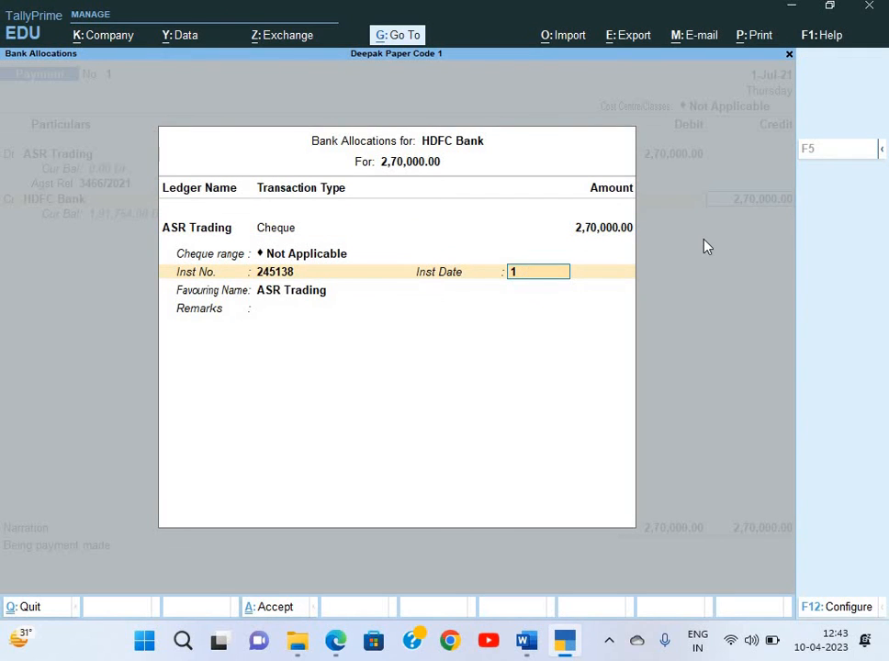
pyautogui.write('-')
pyautogui.press('Return')
pyautogui.press('Return')
pyautogui.press('Return')
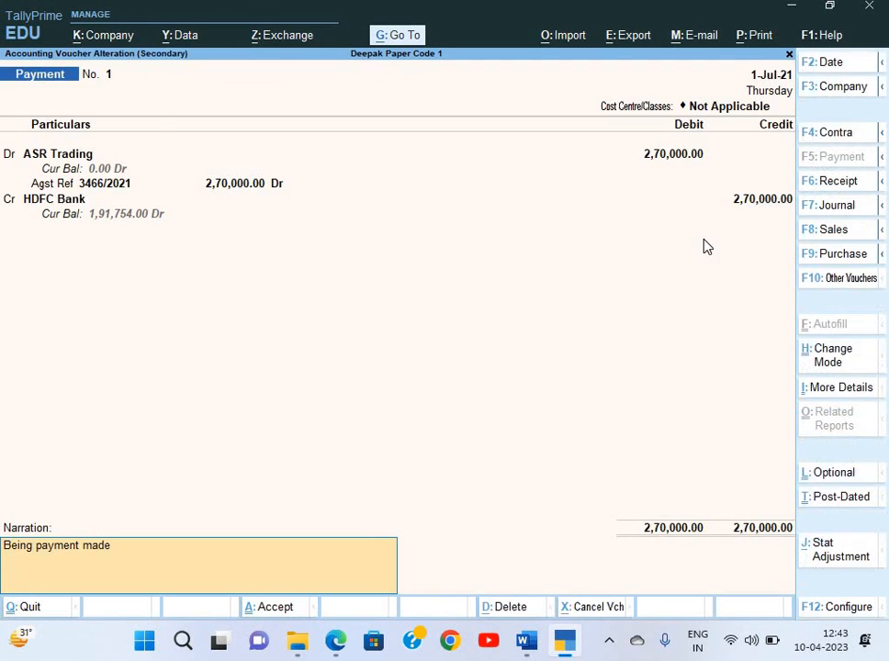
pyautogui.hotkey('ctrl', 'a')
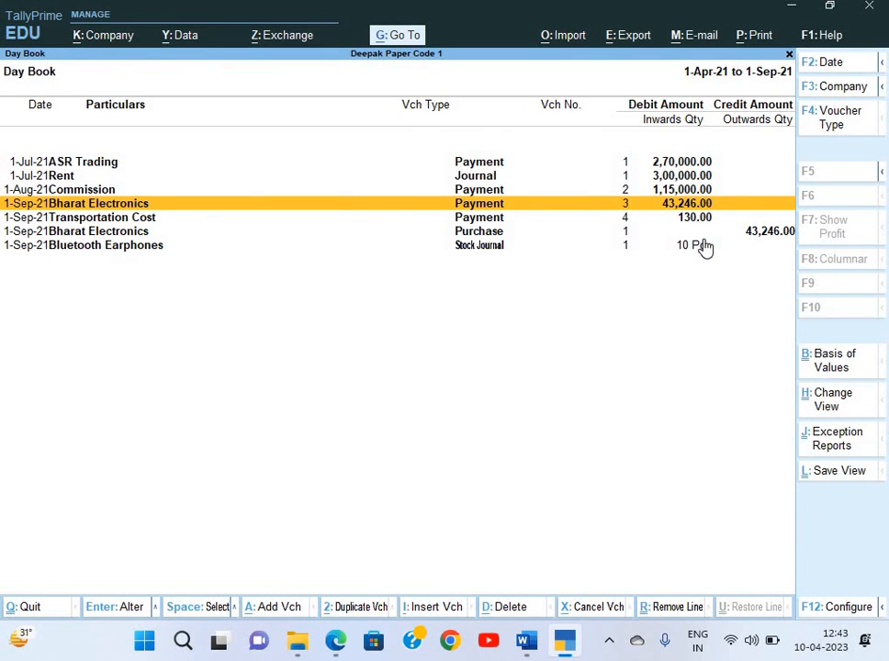
pyautogui.press('Escape')
pyautogui.press('Escape')
pyautogui.press('Home')
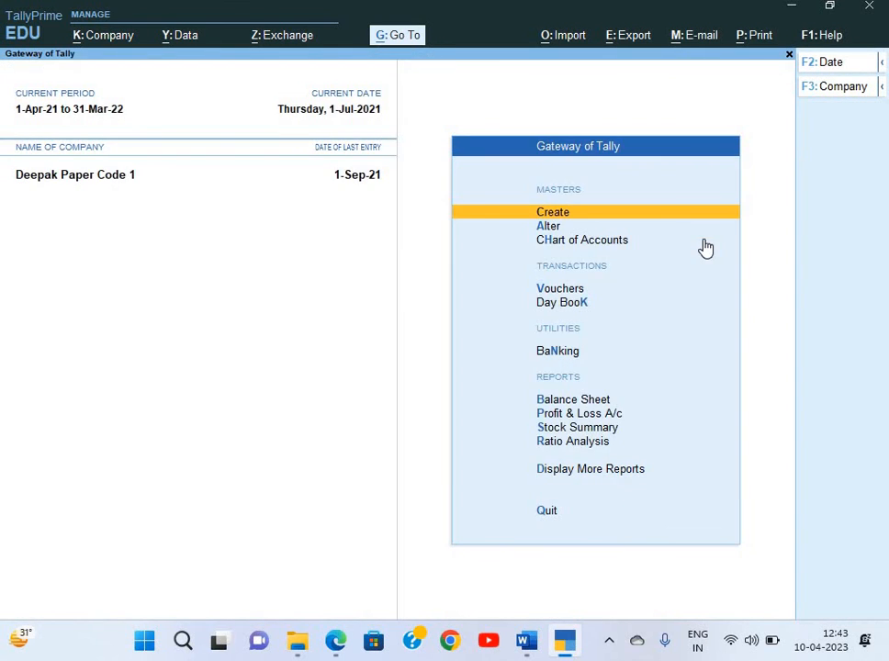
pyautogui.hotkey('alt', 'Tab')
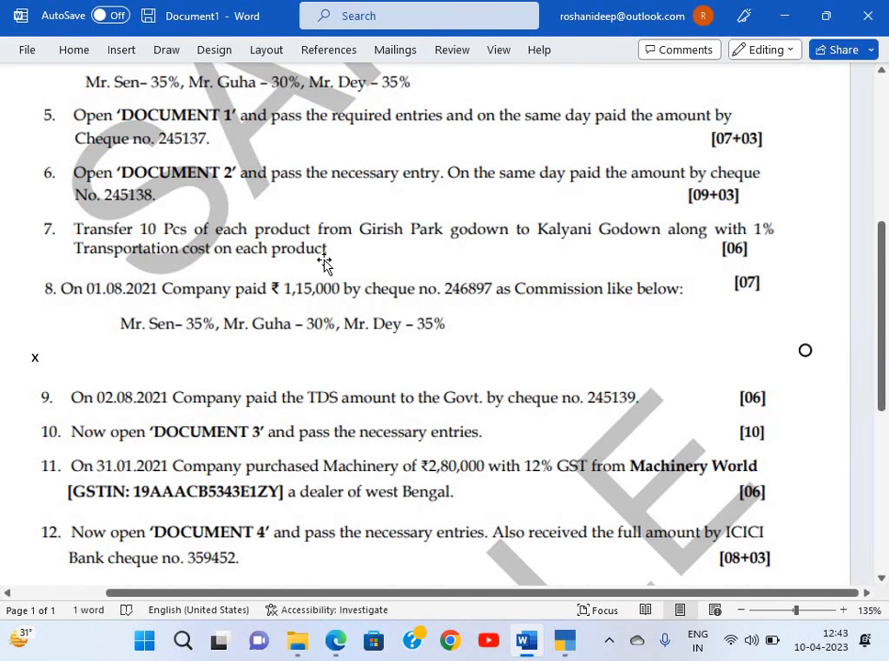
pyautogui.scroll(-3, 324, 264)
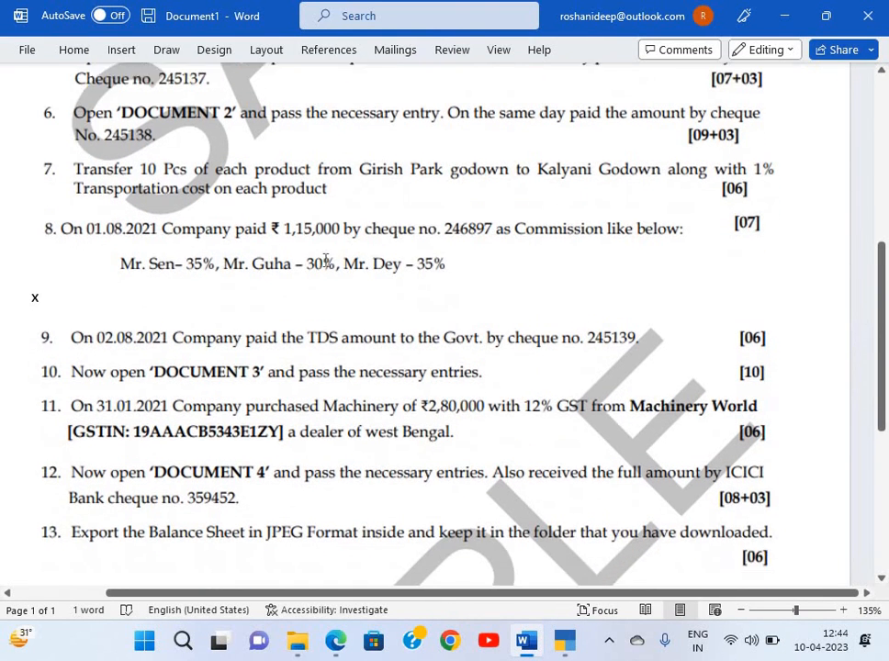
pyautogui.scroll(-1, 325, 264)
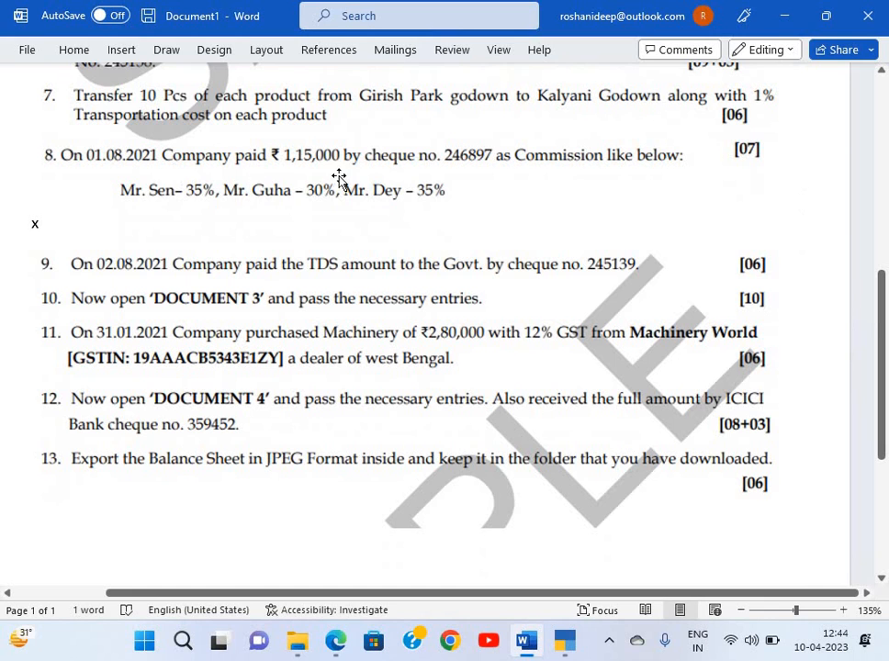
pyautogui.scroll(2, 339, 176)
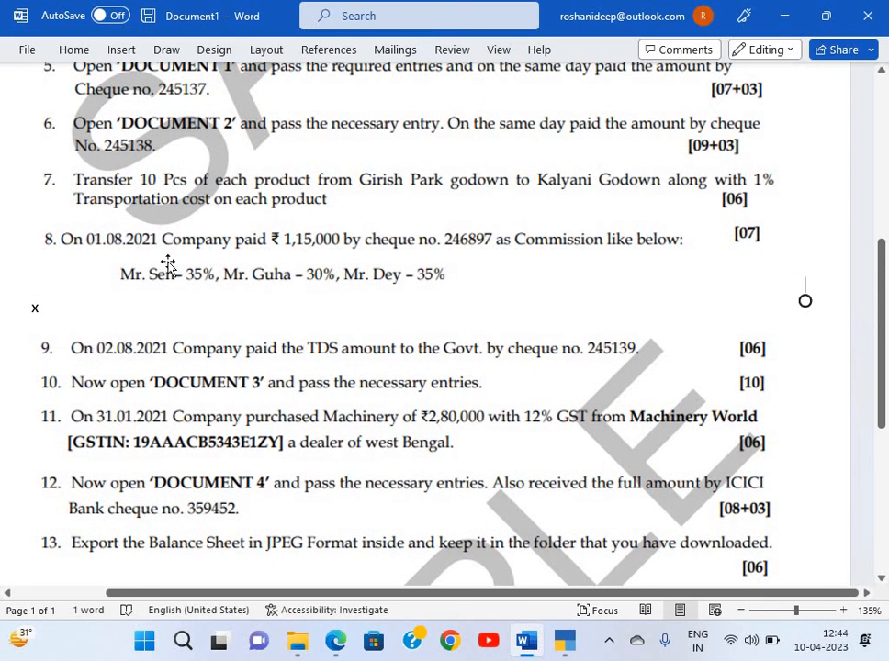
pyautogui.scroll(4, 225, 266)
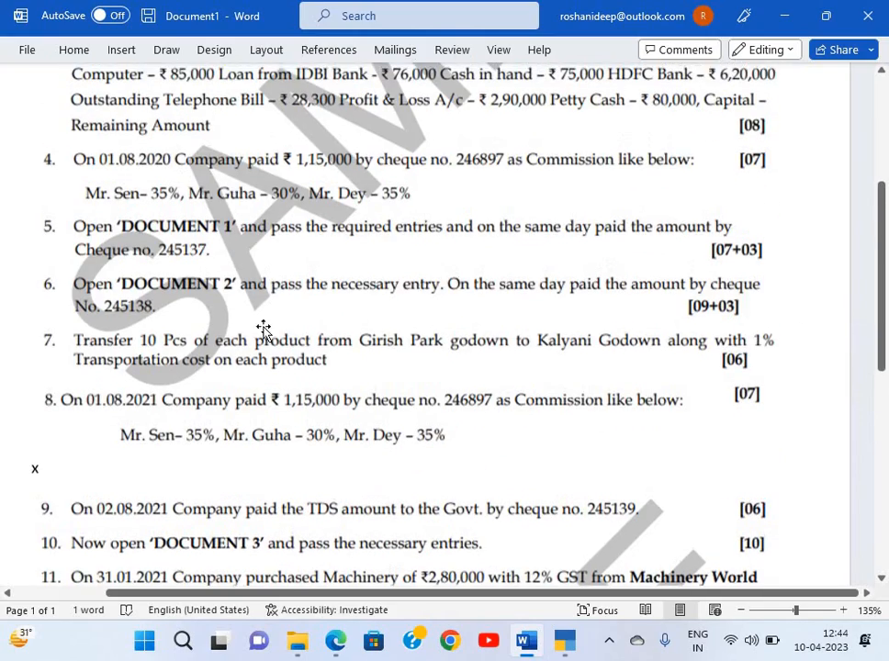
pyautogui.scroll(-5, 307, 376)
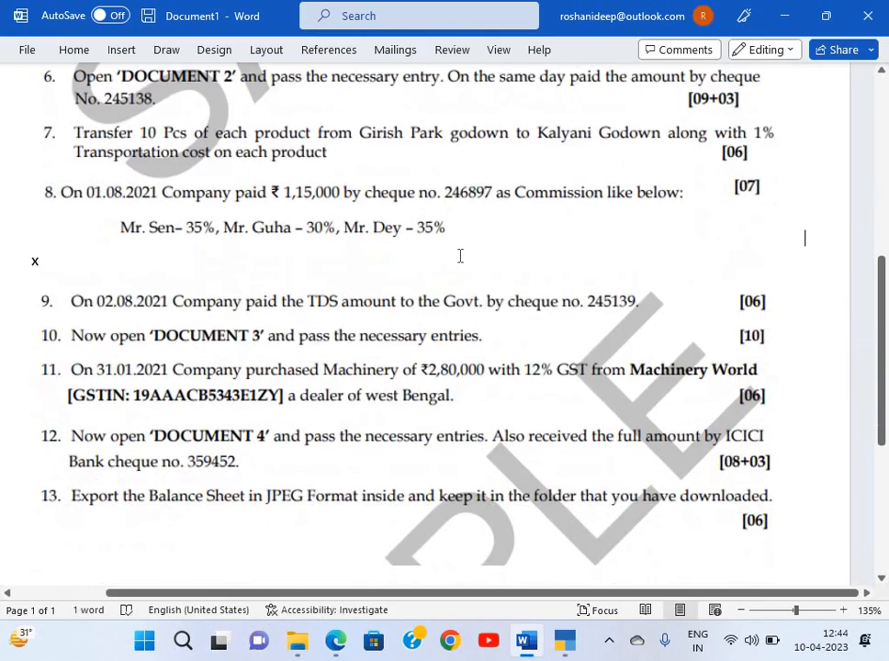
pyautogui.scroll(4, 454, 255)
pyautogui.scroll(-7, 454, 255)
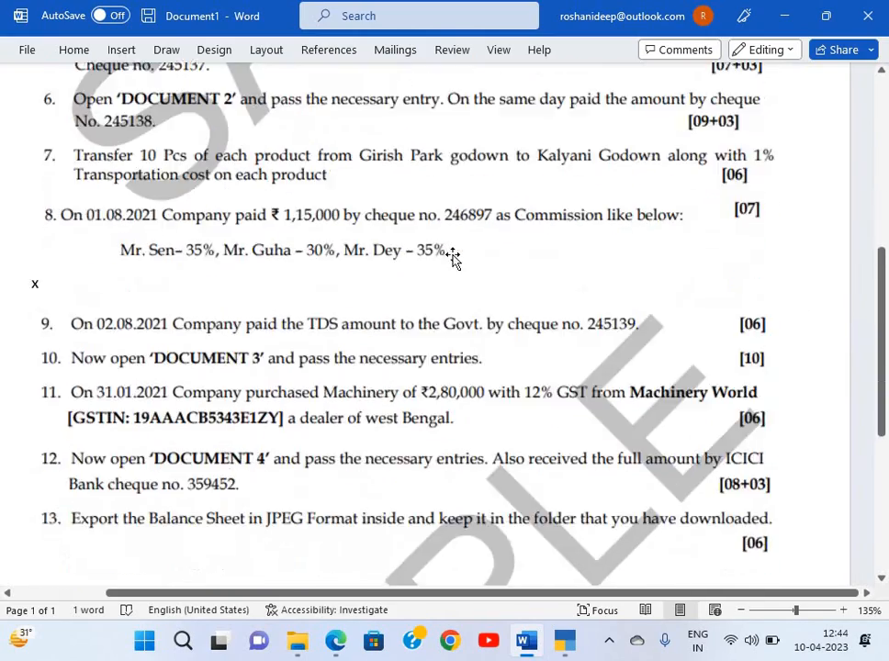
pyautogui.scroll(-1, 306, 190)
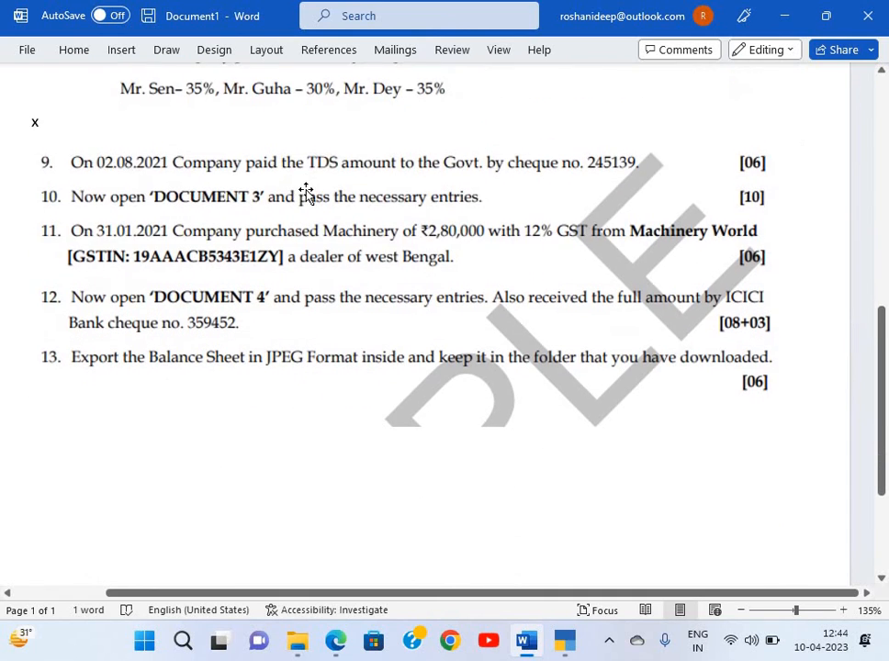
pyautogui.scroll(3, 306, 191)
pyautogui.scroll(-3, 306, 190)
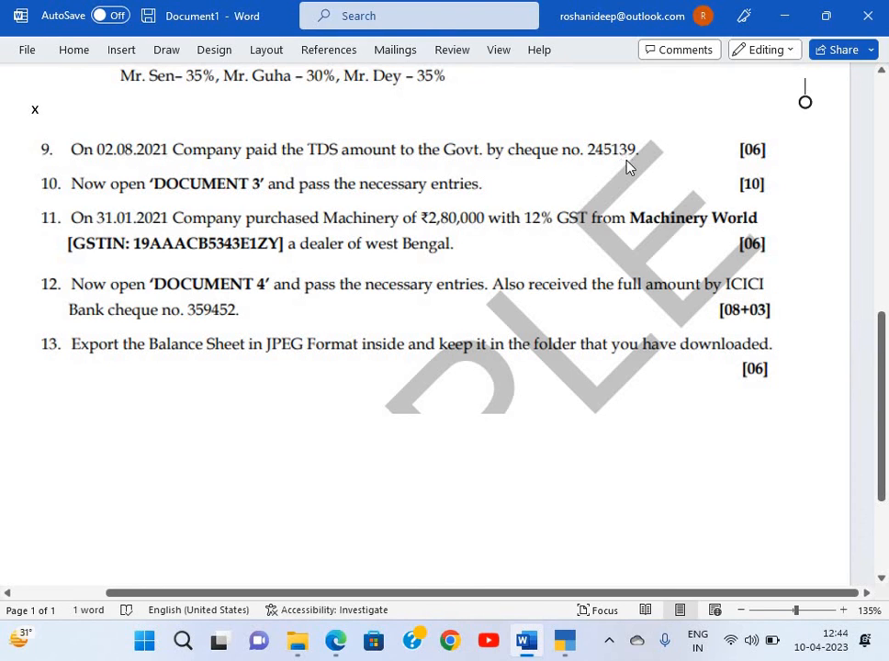
pyautogui.hotkey('alt', 'Tab')
# Start a 2-Aug-21 Payment voucher debiting TDS on Rent, then abandon the manual entry
pyautogui.press('Down')
pyautogui.press('Down')
pyautogui.press('Down')
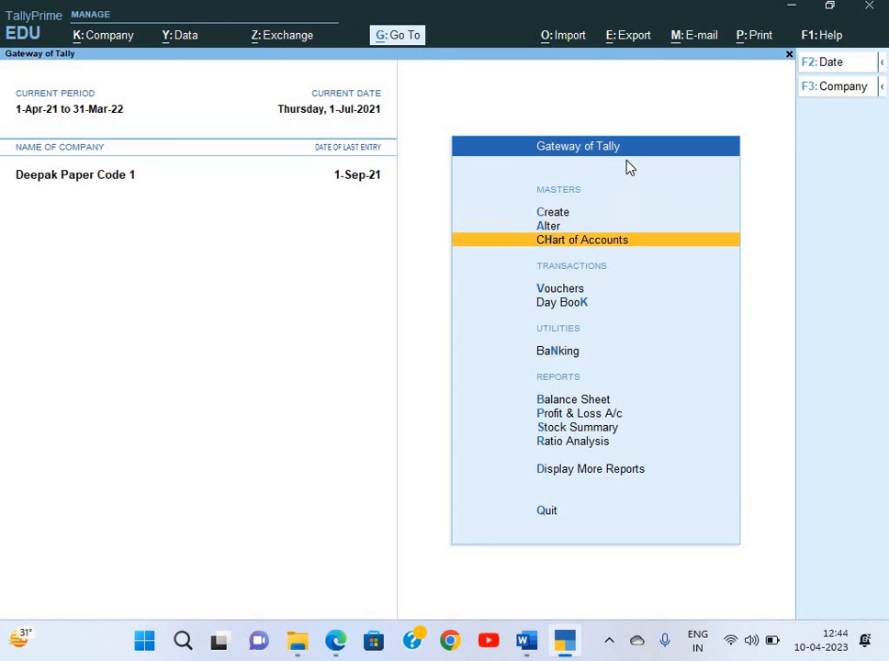
pyautogui.press('Return')
pyautogui.press('F2')
pyautogui.write('2')
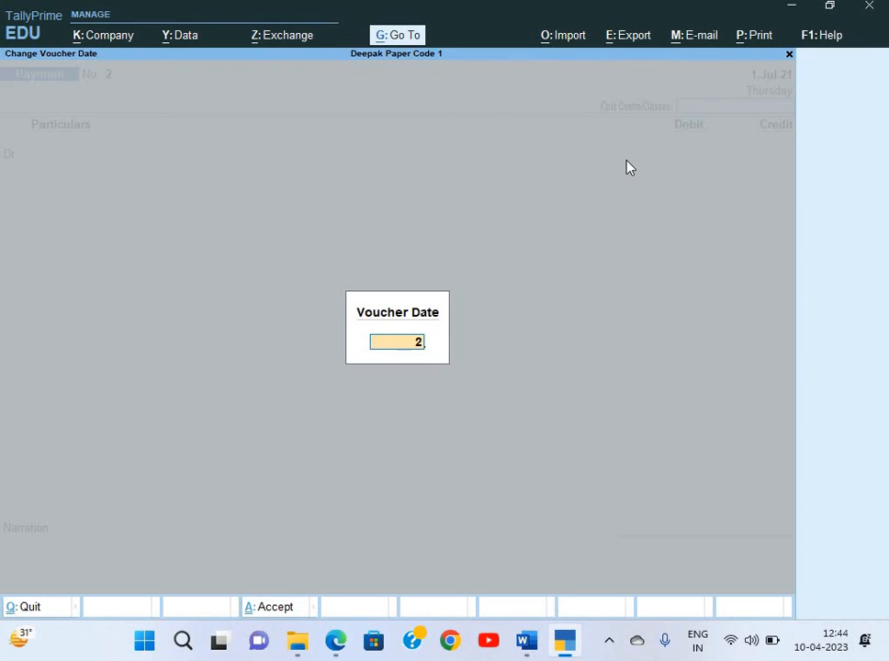
pyautogui.write('-8')
pyautogui.press('Return')
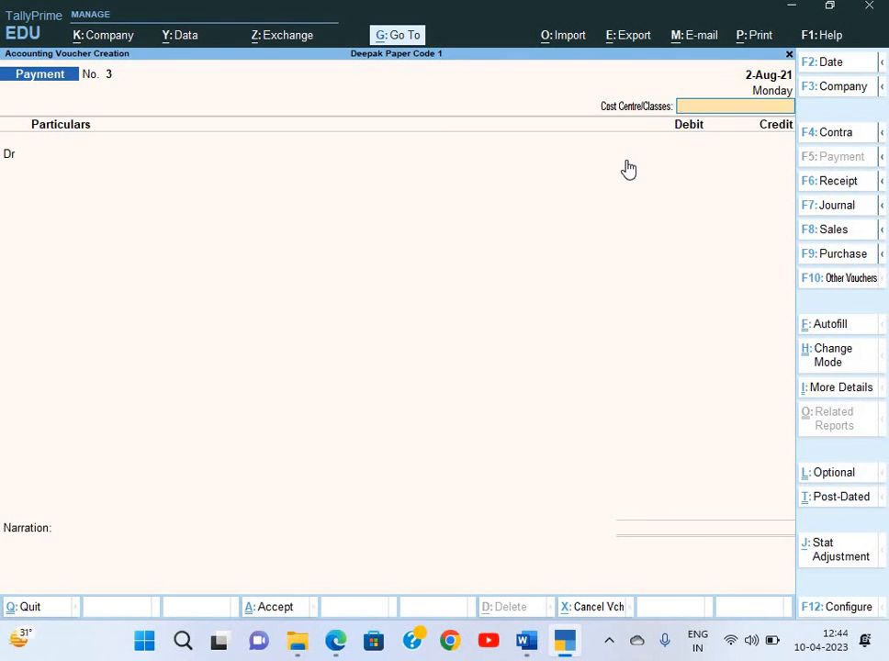
pyautogui.press('Return')
pyautogui.write('Td')
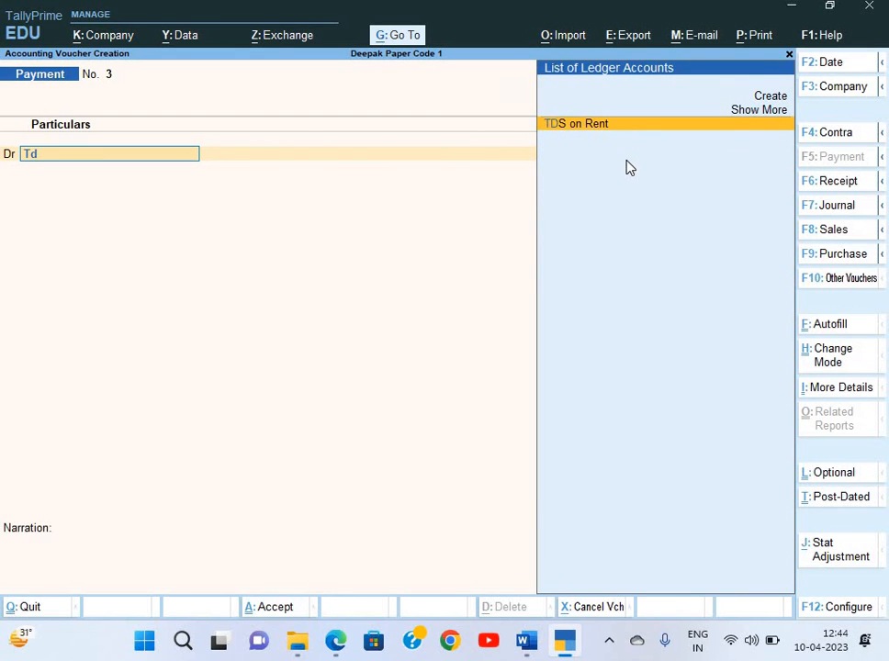
pyautogui.press('Return')
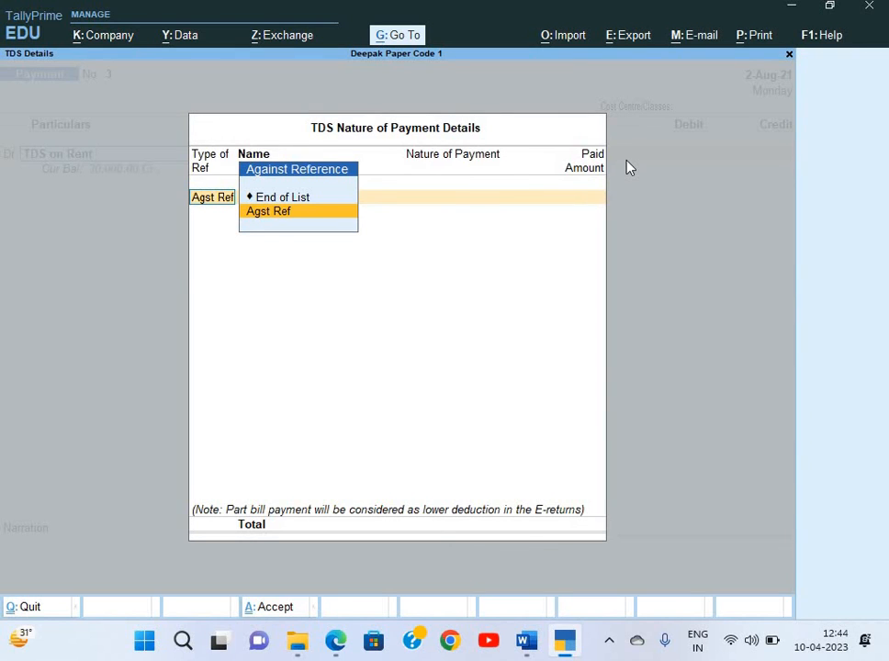
pyautogui.press('Return')
pyautogui.press('Escape')
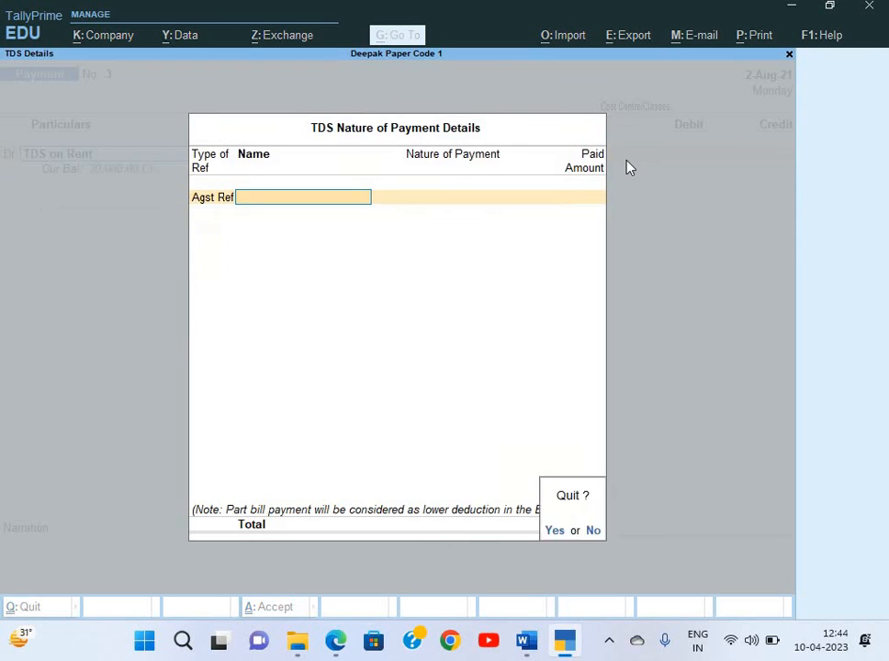
pyautogui.press('Return')
pyautogui.press('Escape')
pyautogui.press('Escape')
pyautogui.press('Return')
# Autofill a TDS Stat Payment for section 194I from 1-Jul-21, paid from HDFC Bank
pyautogui.press('Return')
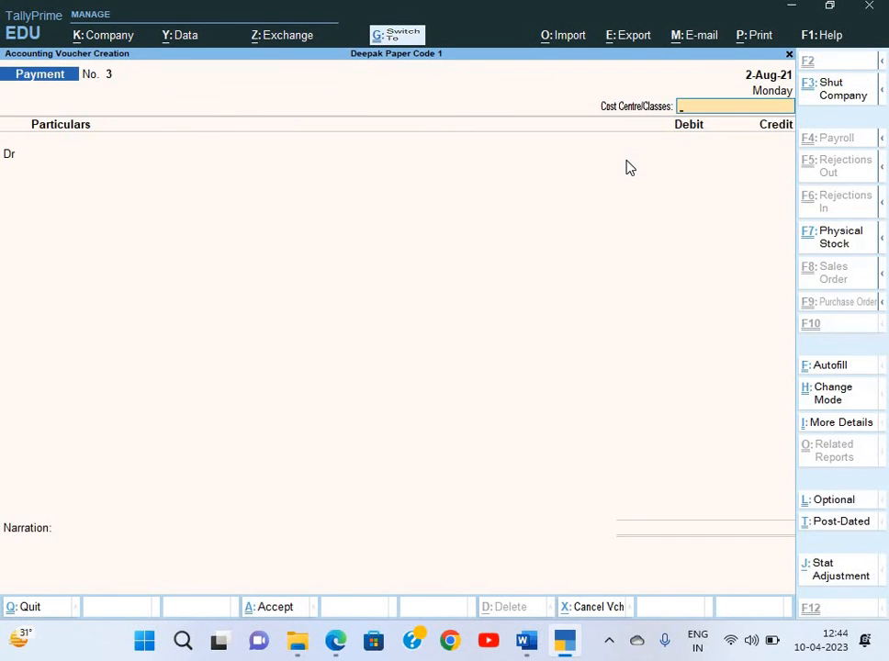
pyautogui.hotkey('ctrl', 'f')
pyautogui.press('Return')
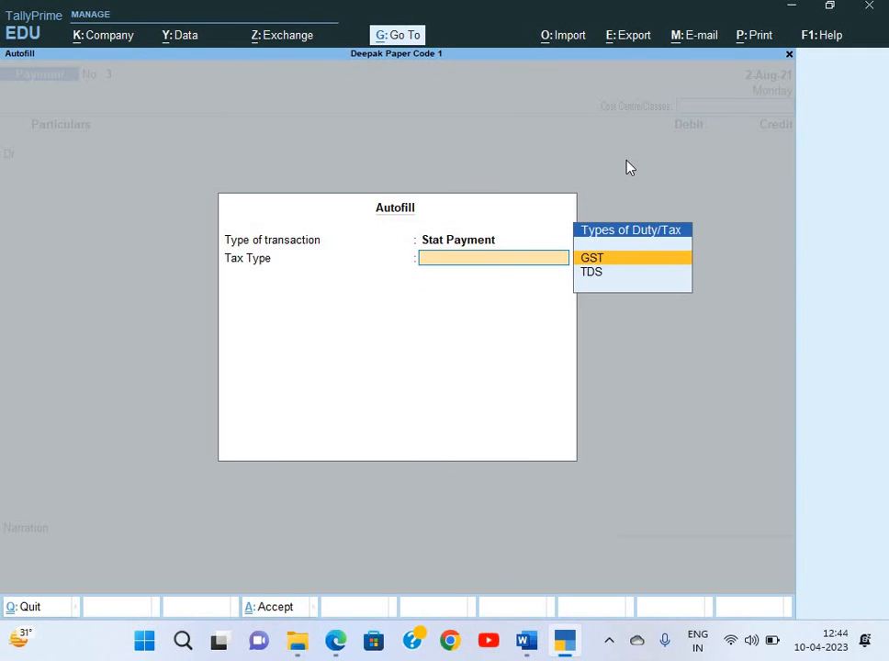
pyautogui.press('Down')
pyautogui.press('Return')
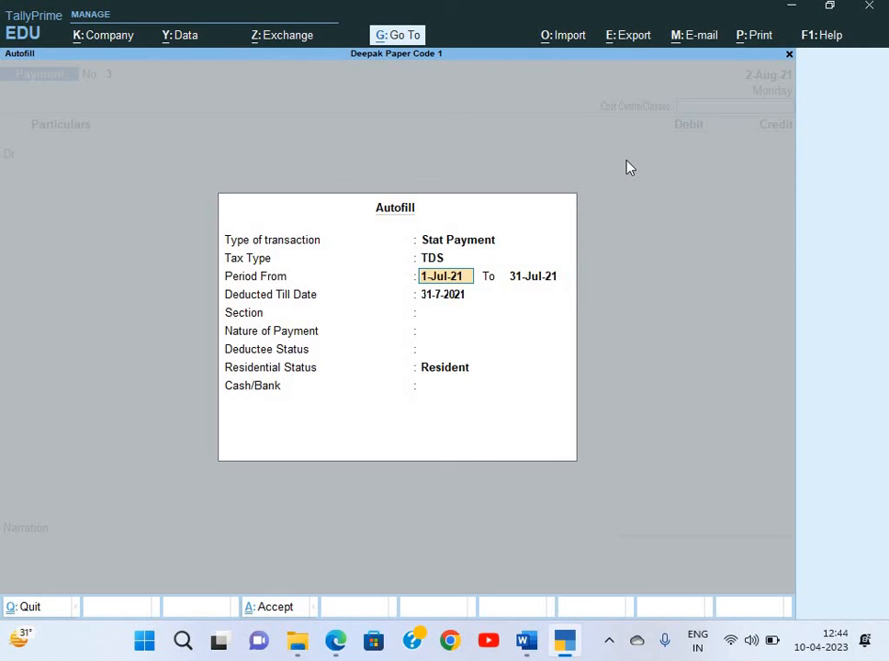
pyautogui.press('Return')
pyautogui.press('Return')
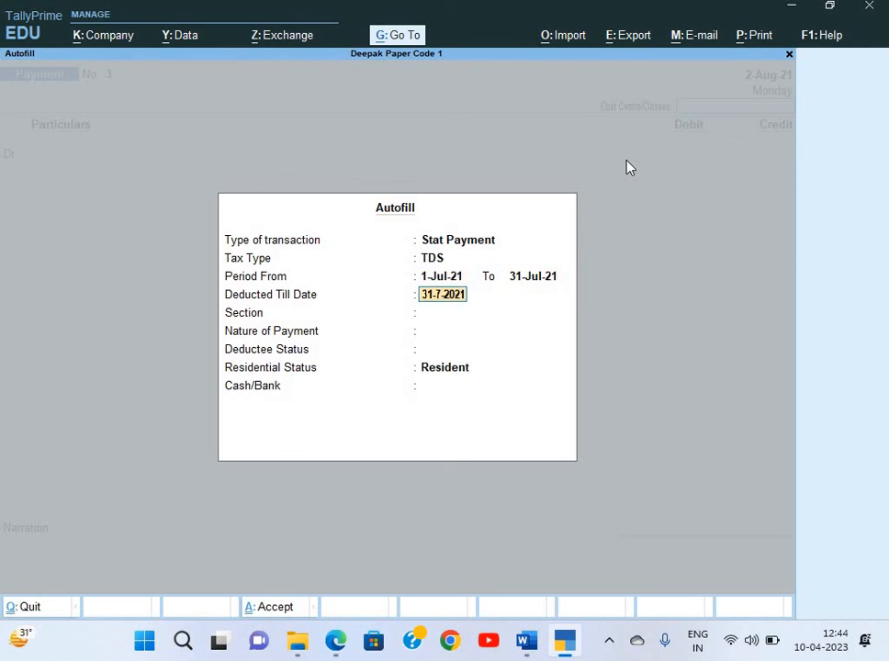
pyautogui.press('Return')
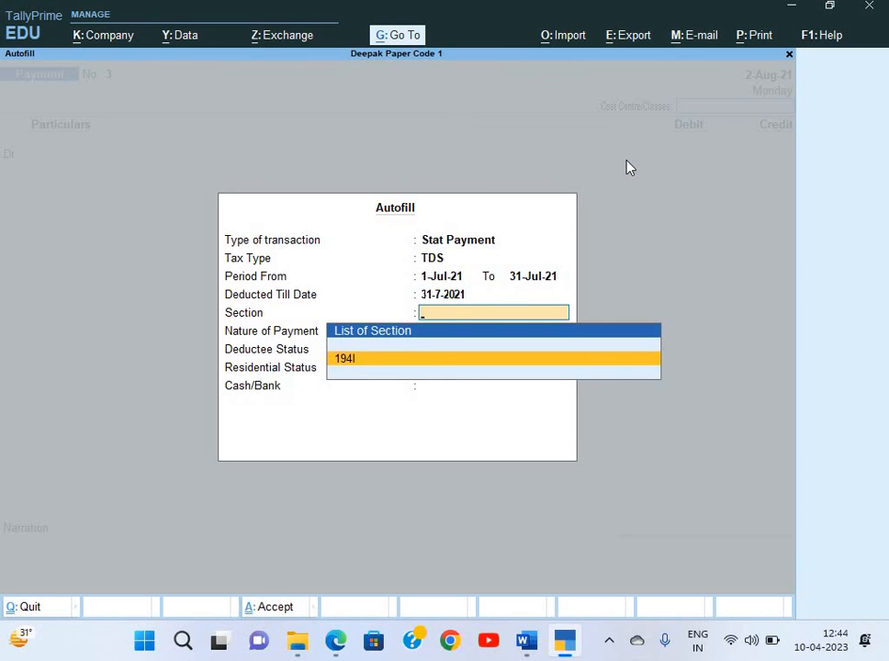
pyautogui.press('Return')
pyautogui.press('Return')
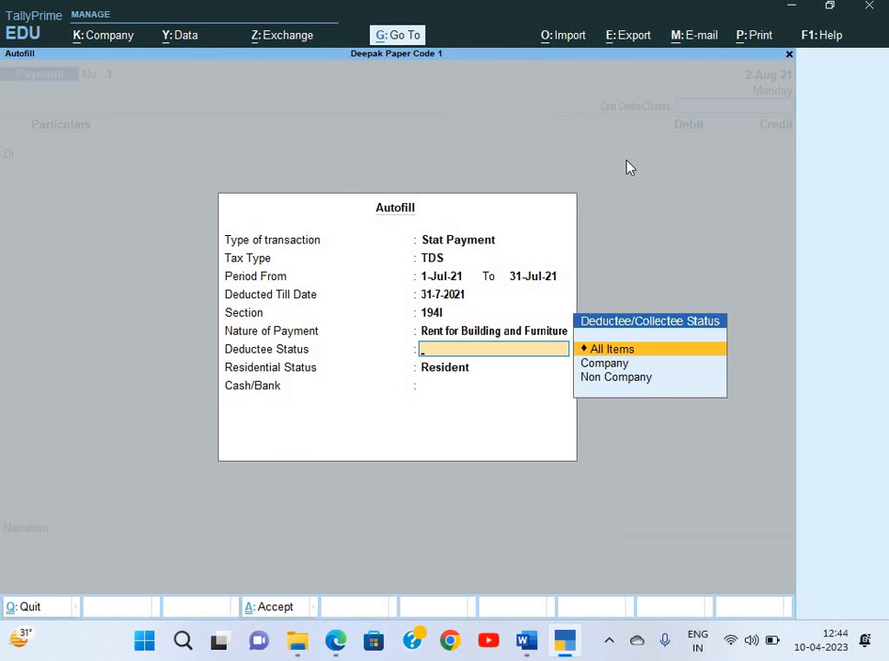
pyautogui.press('Return')
pyautogui.press('Return')
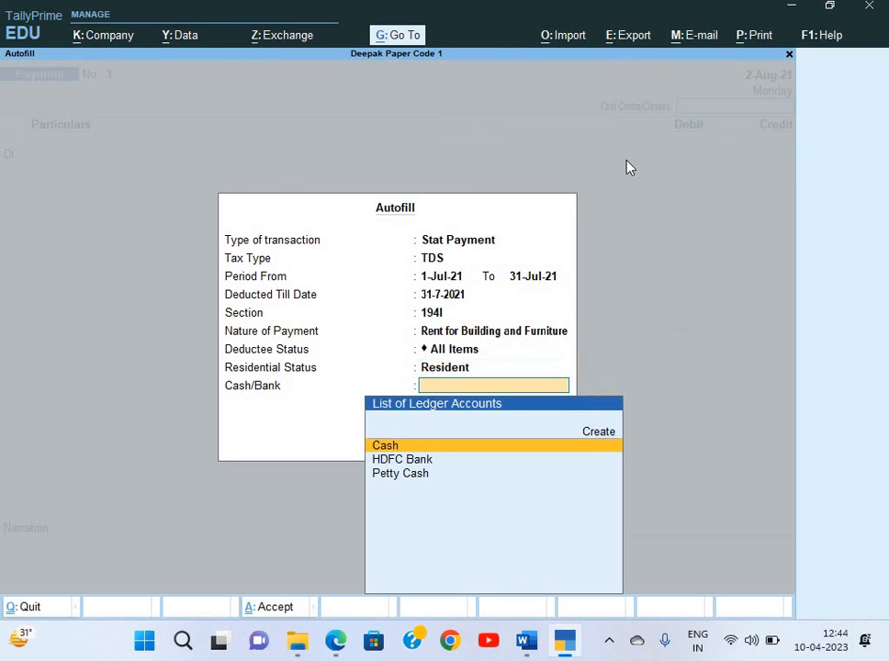
pyautogui.press('Down')
pyautogui.press('Return')
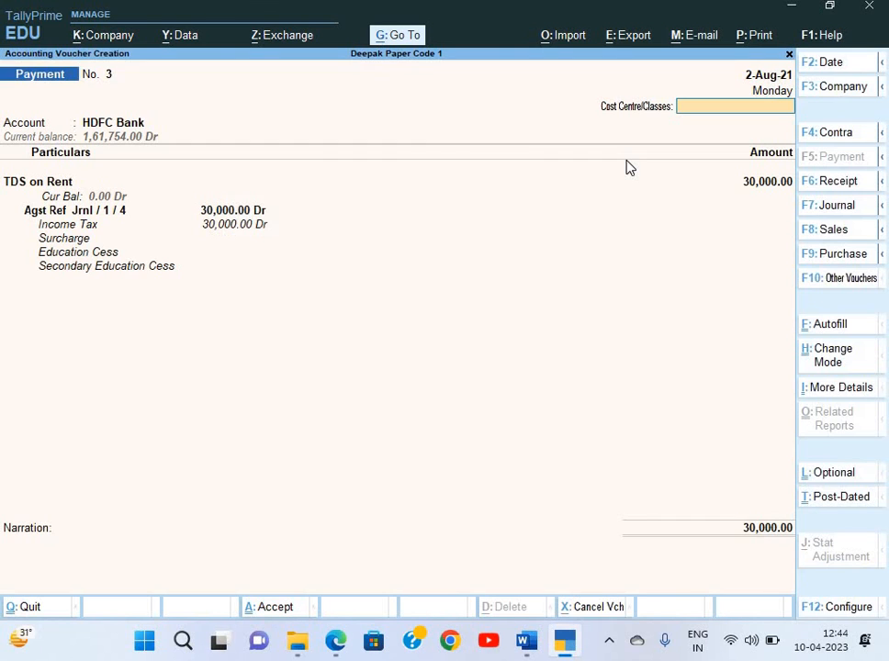
pyautogui.press('Return')
# Enter cheque 245139 dated 2-Aug-21 favouring Income Tax, narrate 'Being payment made', and save
pyautogui.press('Return')
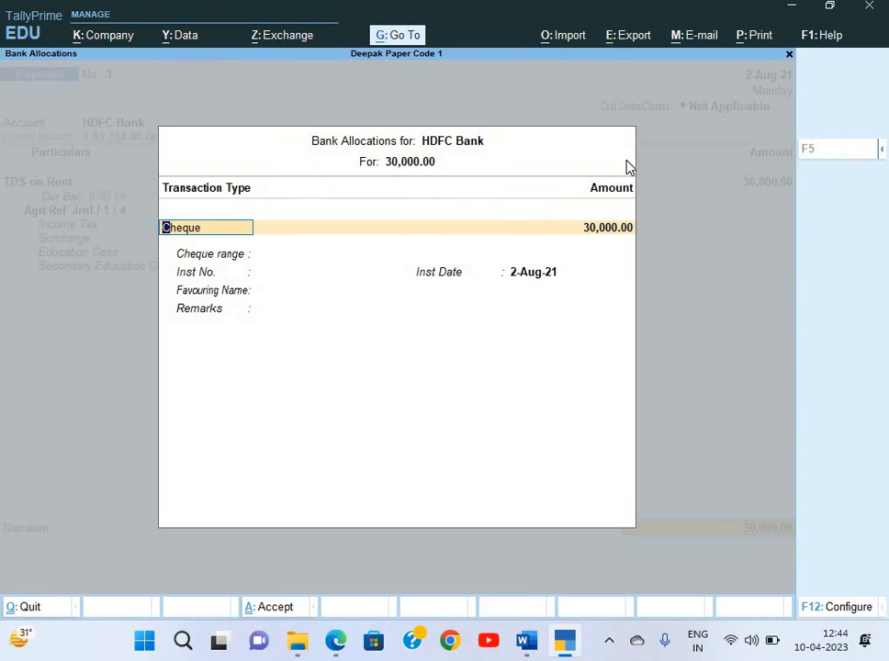
pyautogui.press('Return')
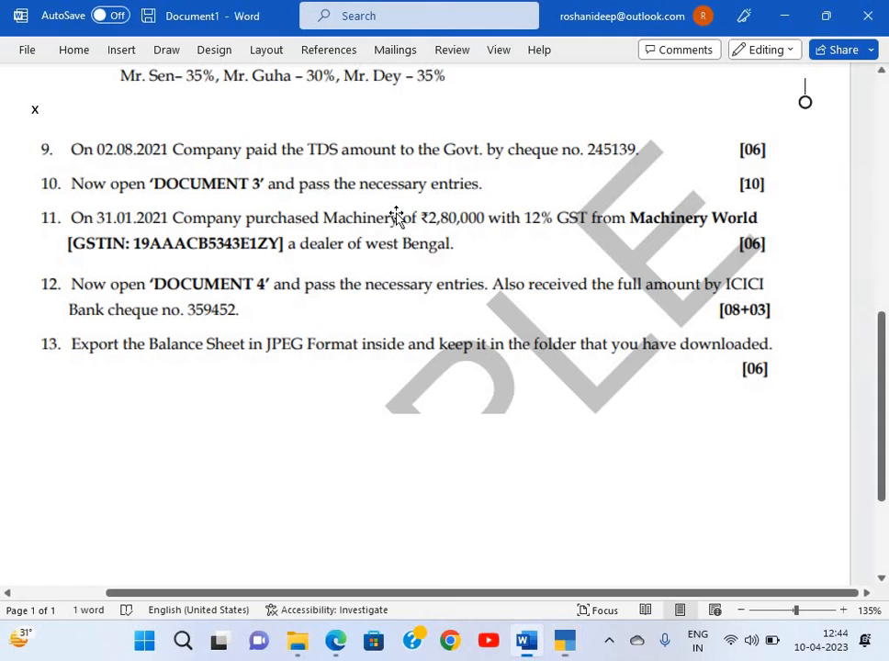
pyautogui.hotkey('alt', 'Tab')
pyautogui.hotkey('alt', 'Tab')
pyautogui.write('24')
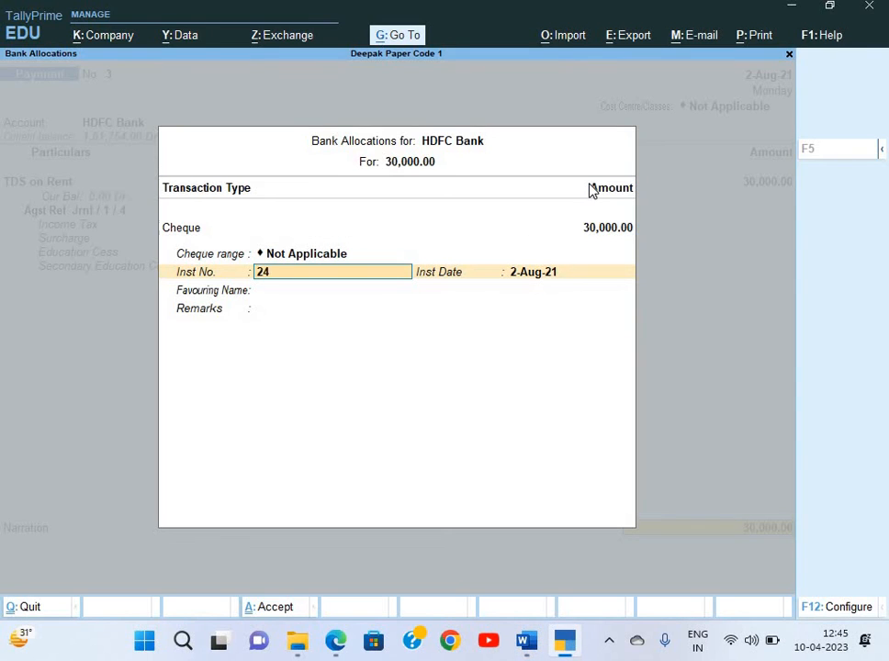
pyautogui.write('5139')
pyautogui.press('Return')
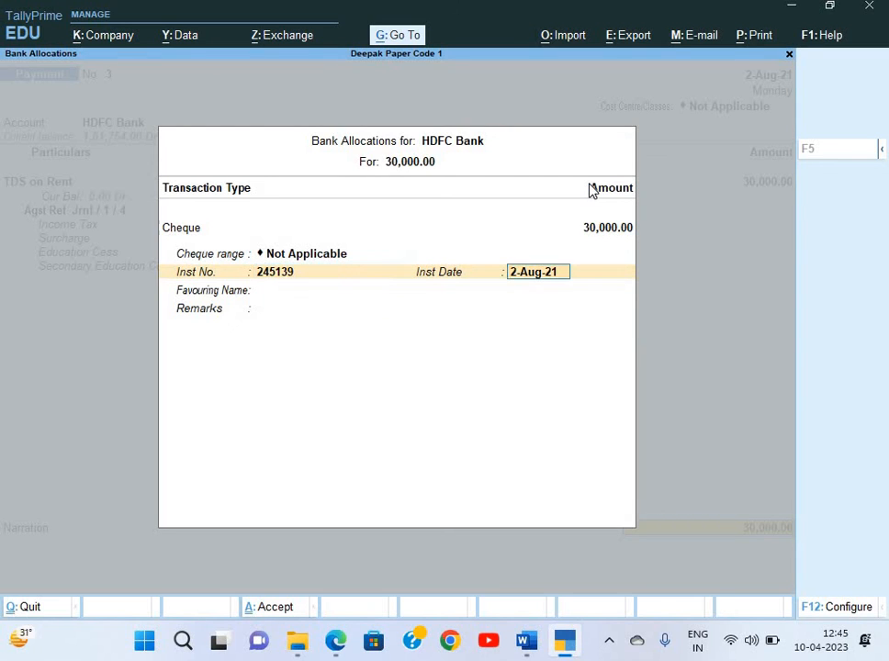
pyautogui.press('Return')
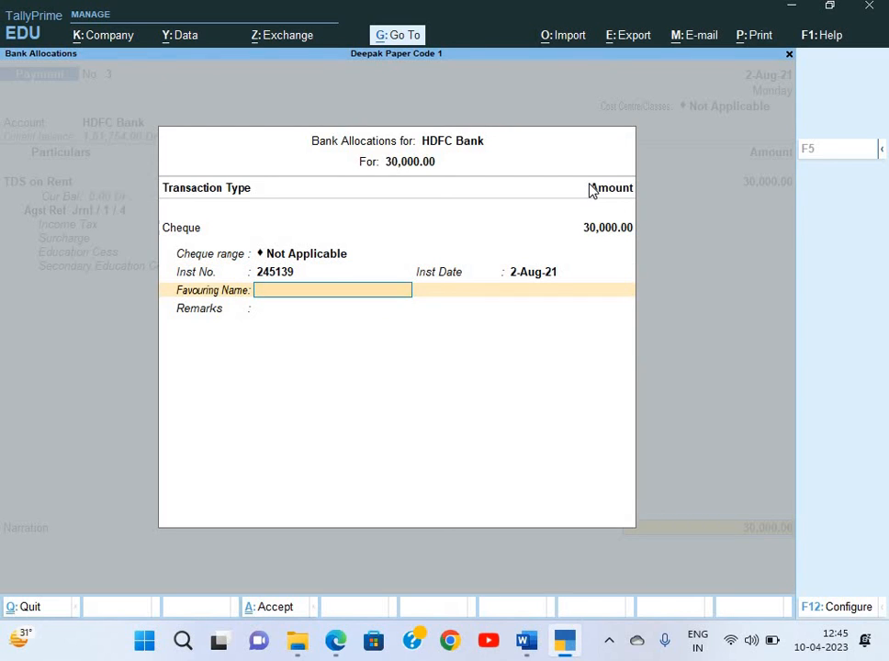
pyautogui.write('Incoe')
pyautogui.press('BackSpace')
pyautogui.write('me Tax')
pyautogui.press('Return')
pyautogui.press('Return')
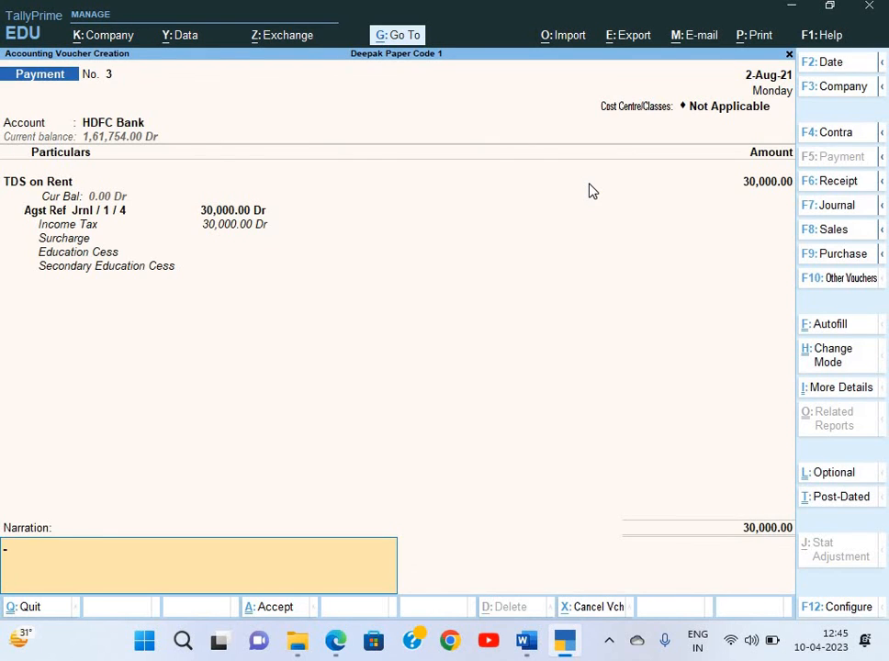
pyautogui.write('Being payment made')
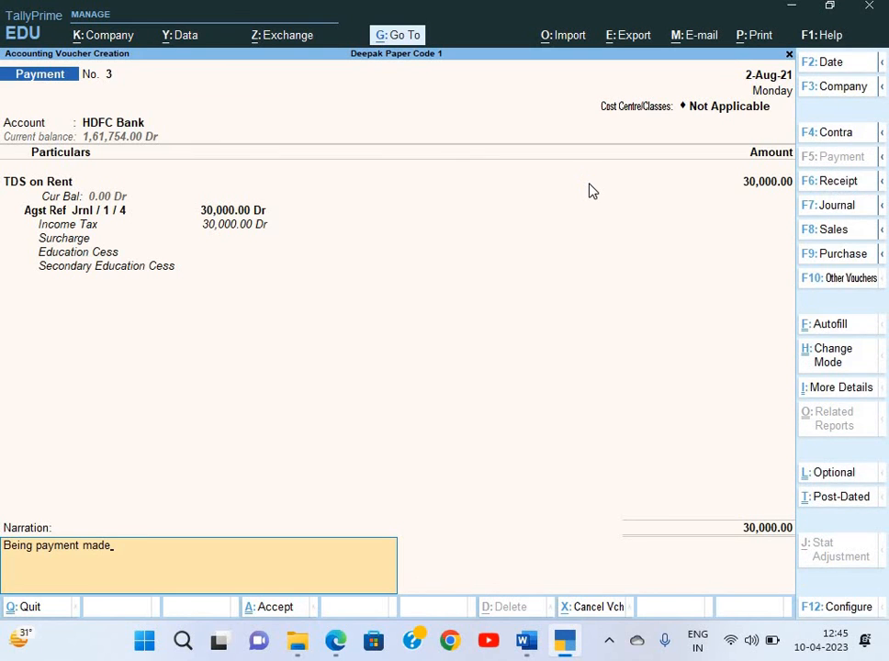
pyautogui.press('Return')
pyautogui.press('Return')
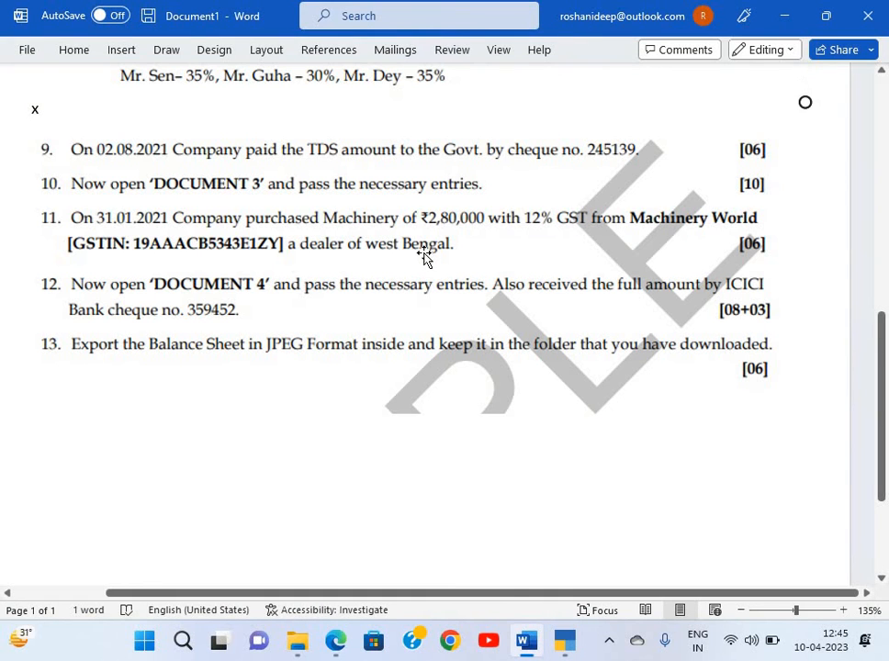
pyautogui.scroll(-1, 424, 257)
pyautogui.scroll(-1, 230, 166)
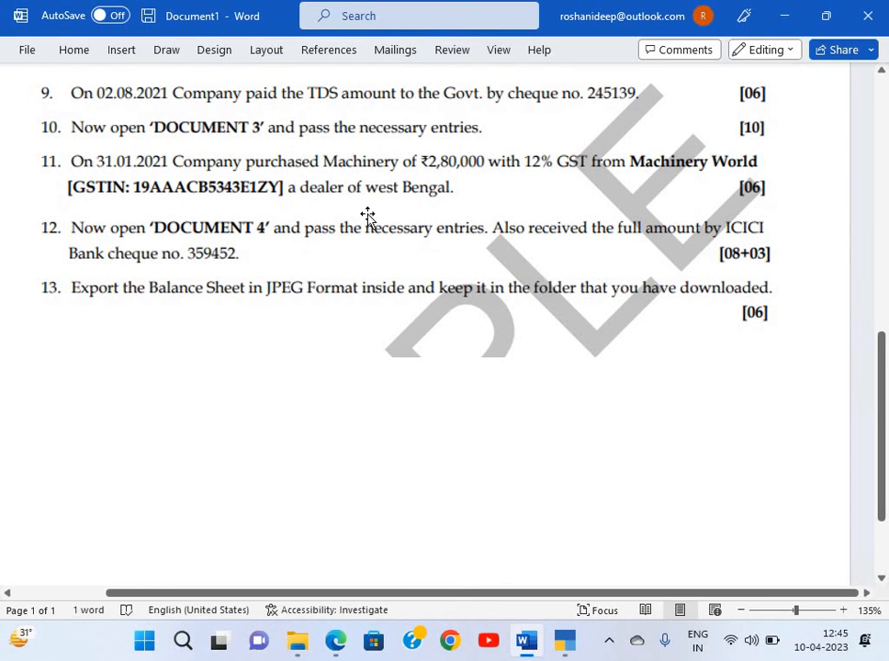
pyautogui.scroll(3, 516, 258)
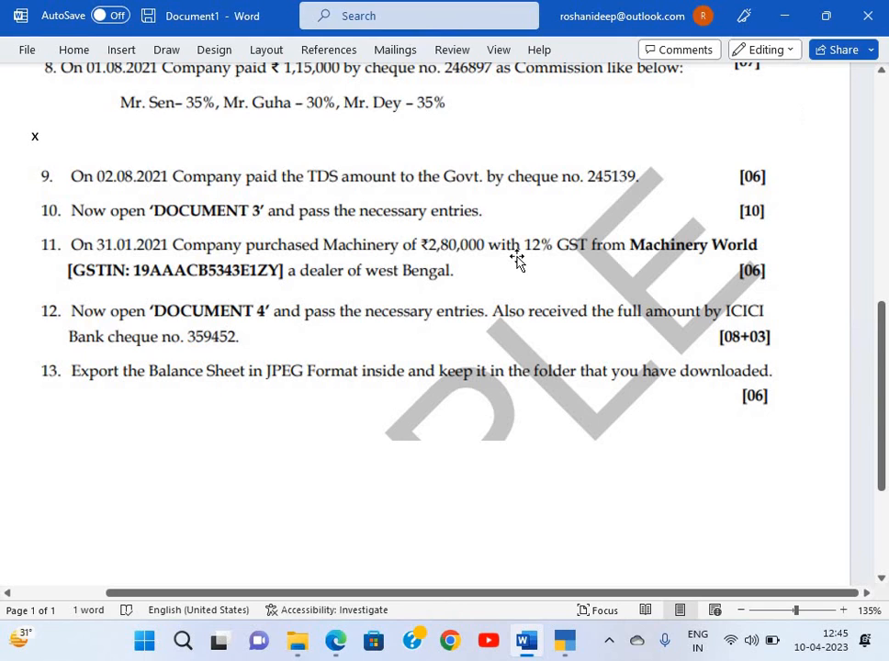